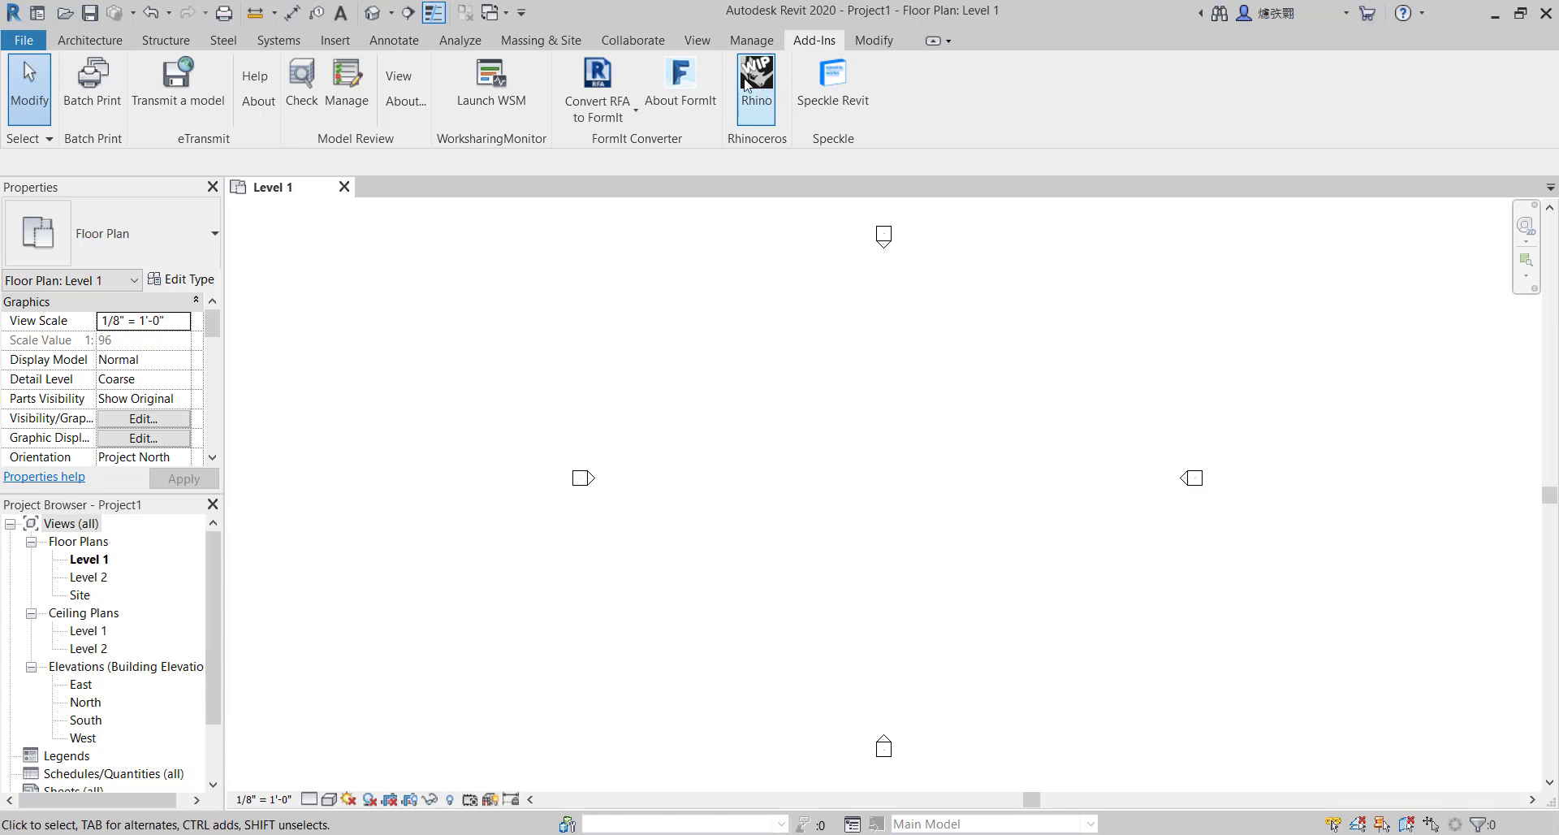
Load the Rhino add-in inside Revit and bring up the Rhino window
left_click(764, 79)
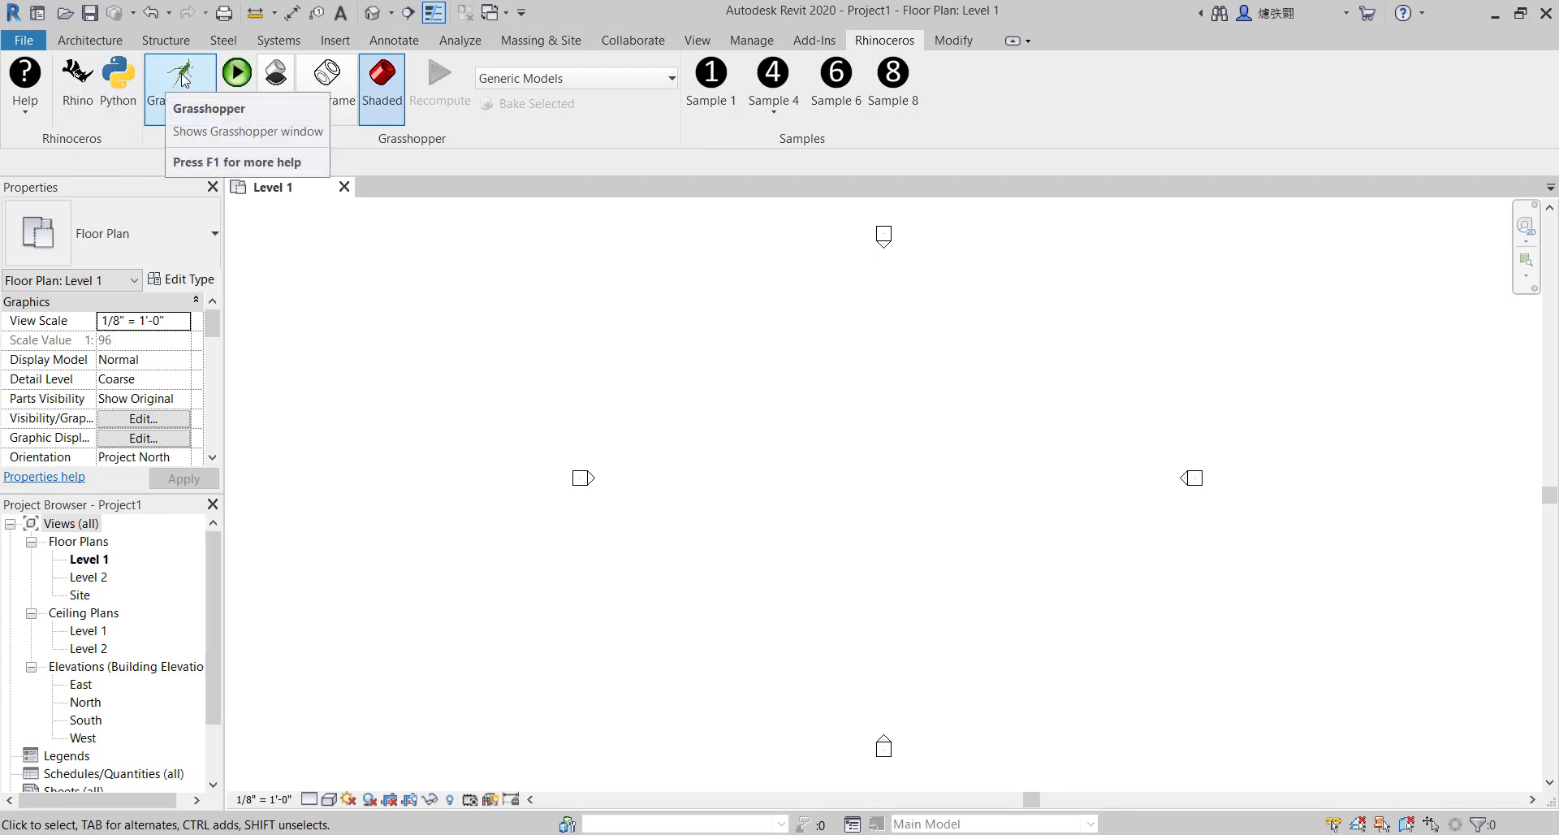
left_click(78, 81)
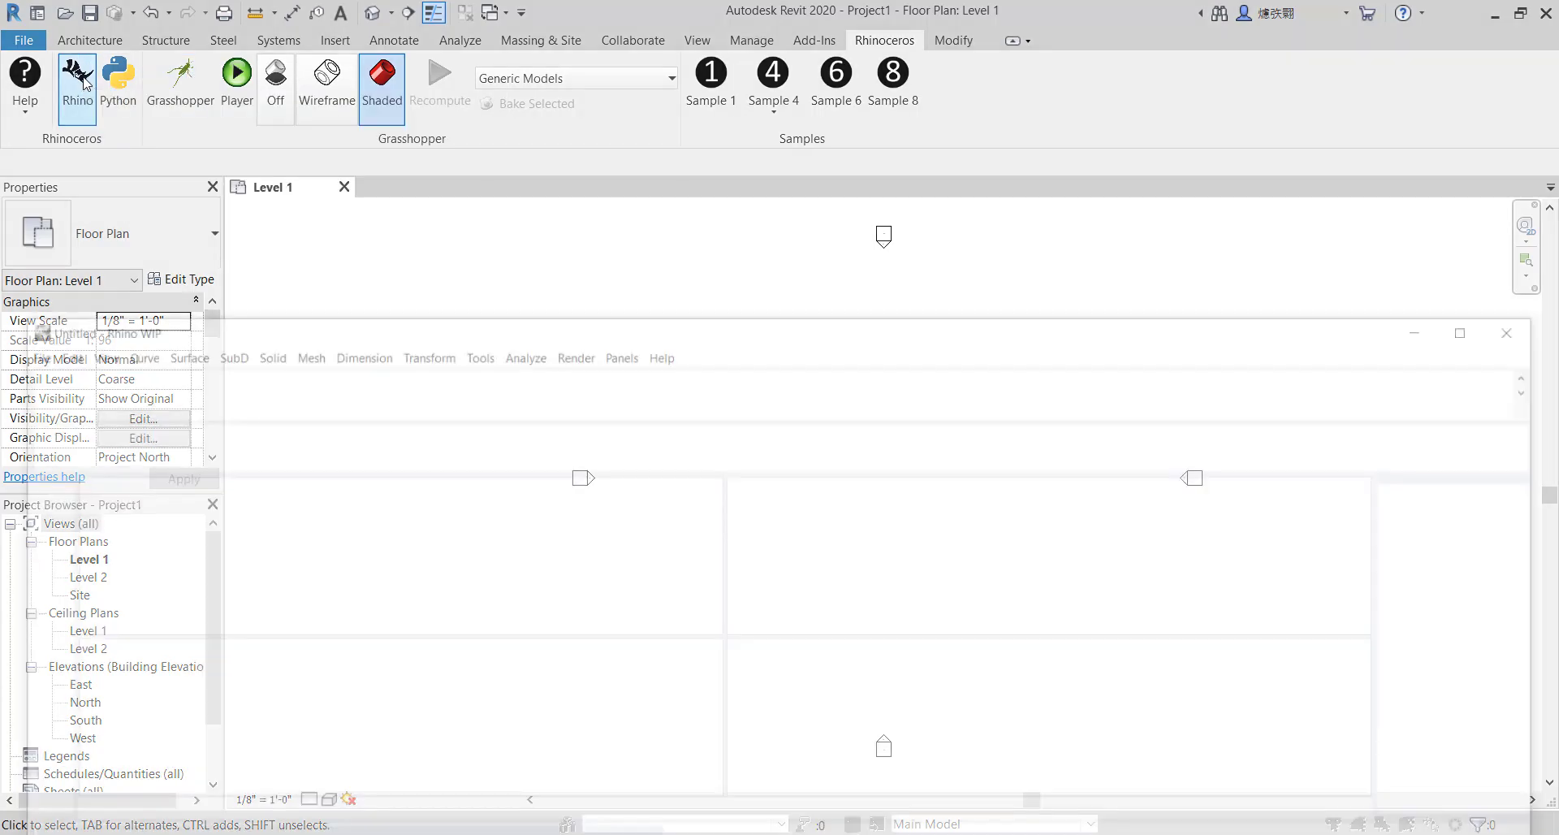
left_click_drag(577, 322, 0, 370)
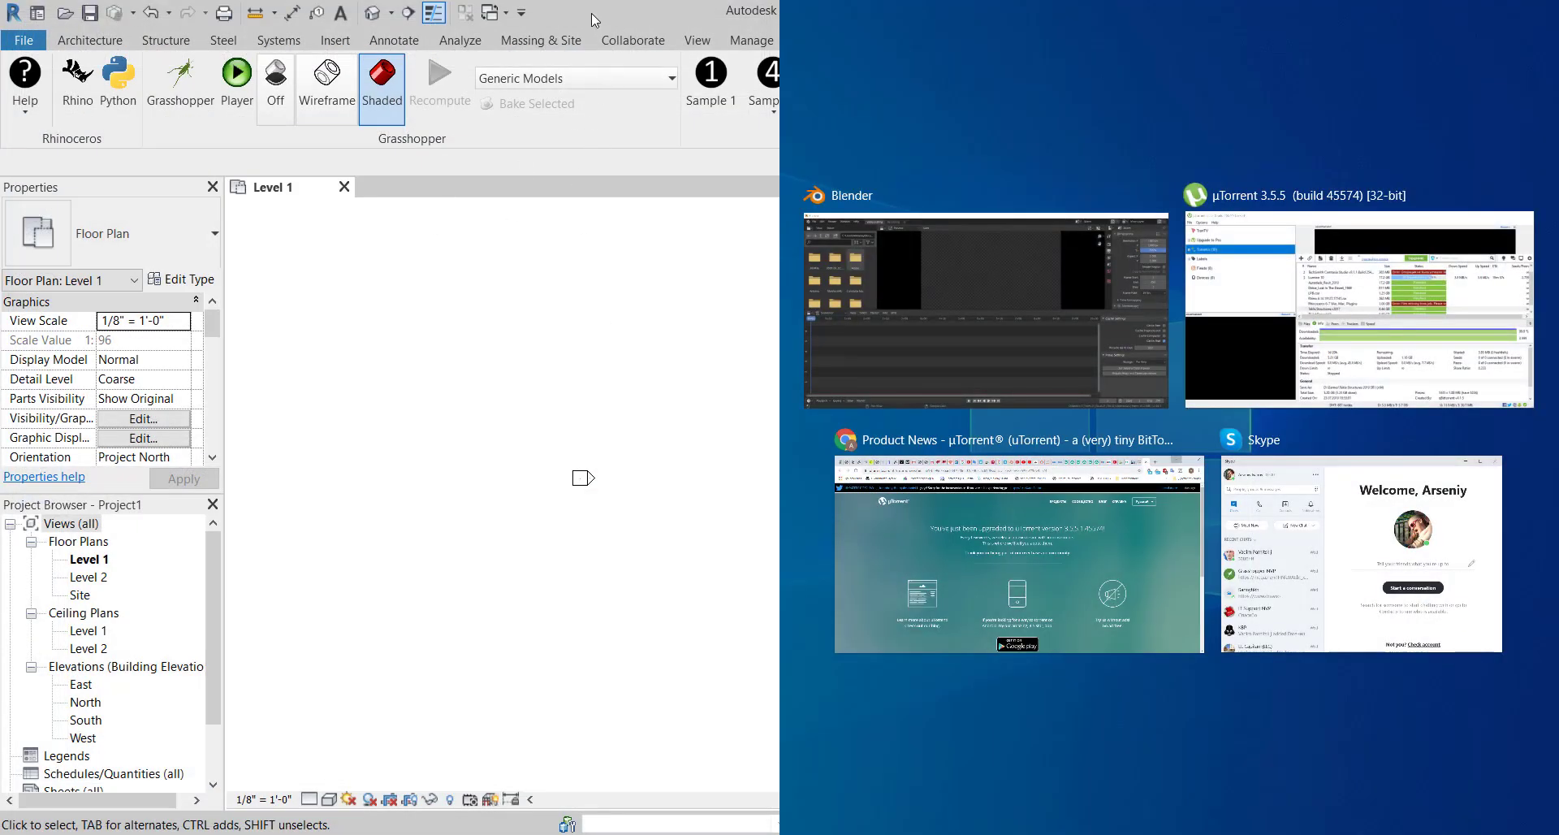
left_click(507, 226)
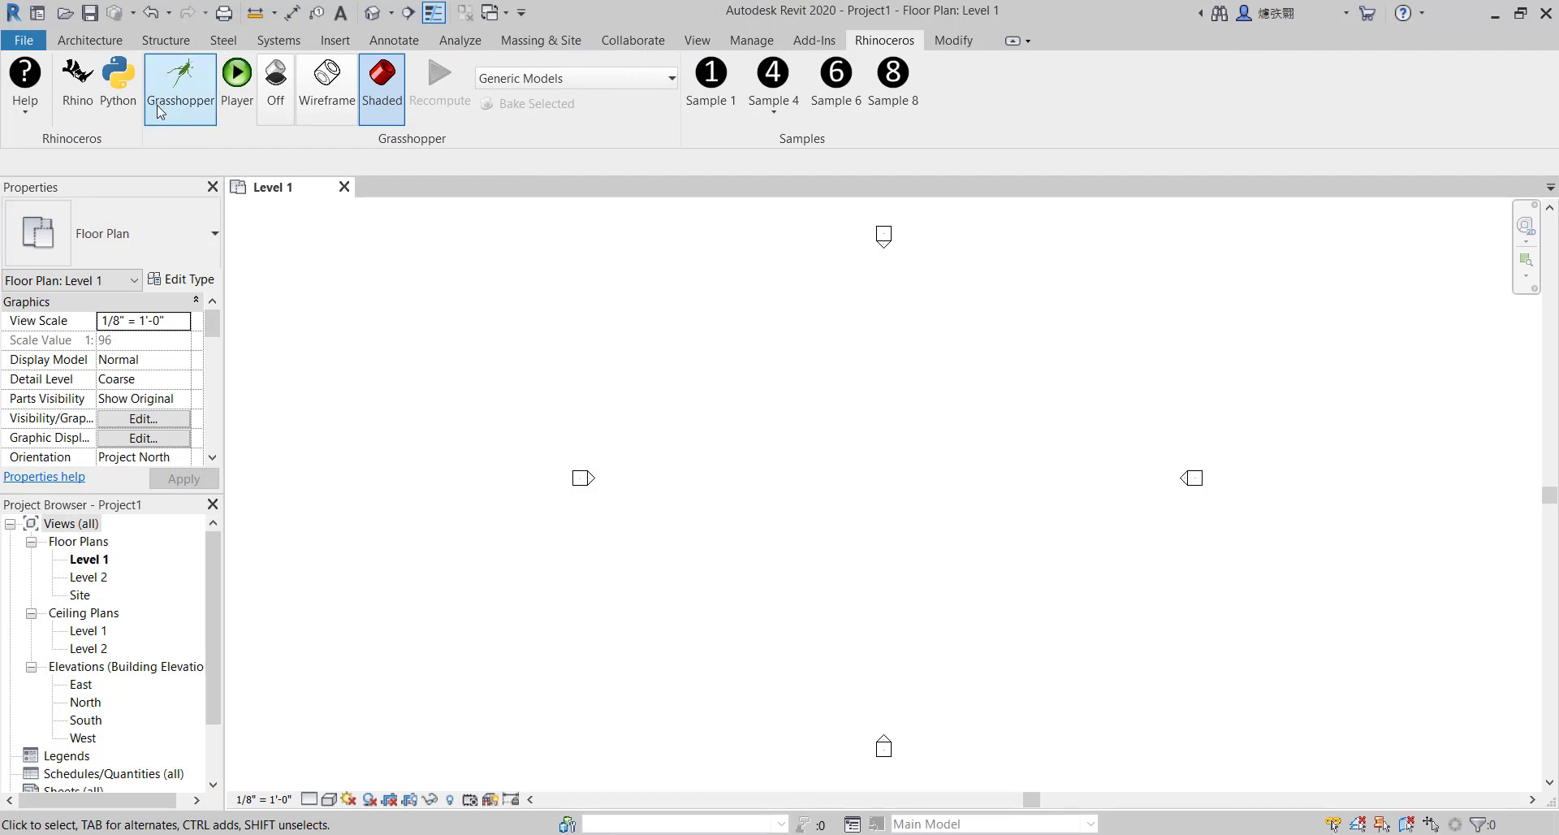
left_click(88, 72)
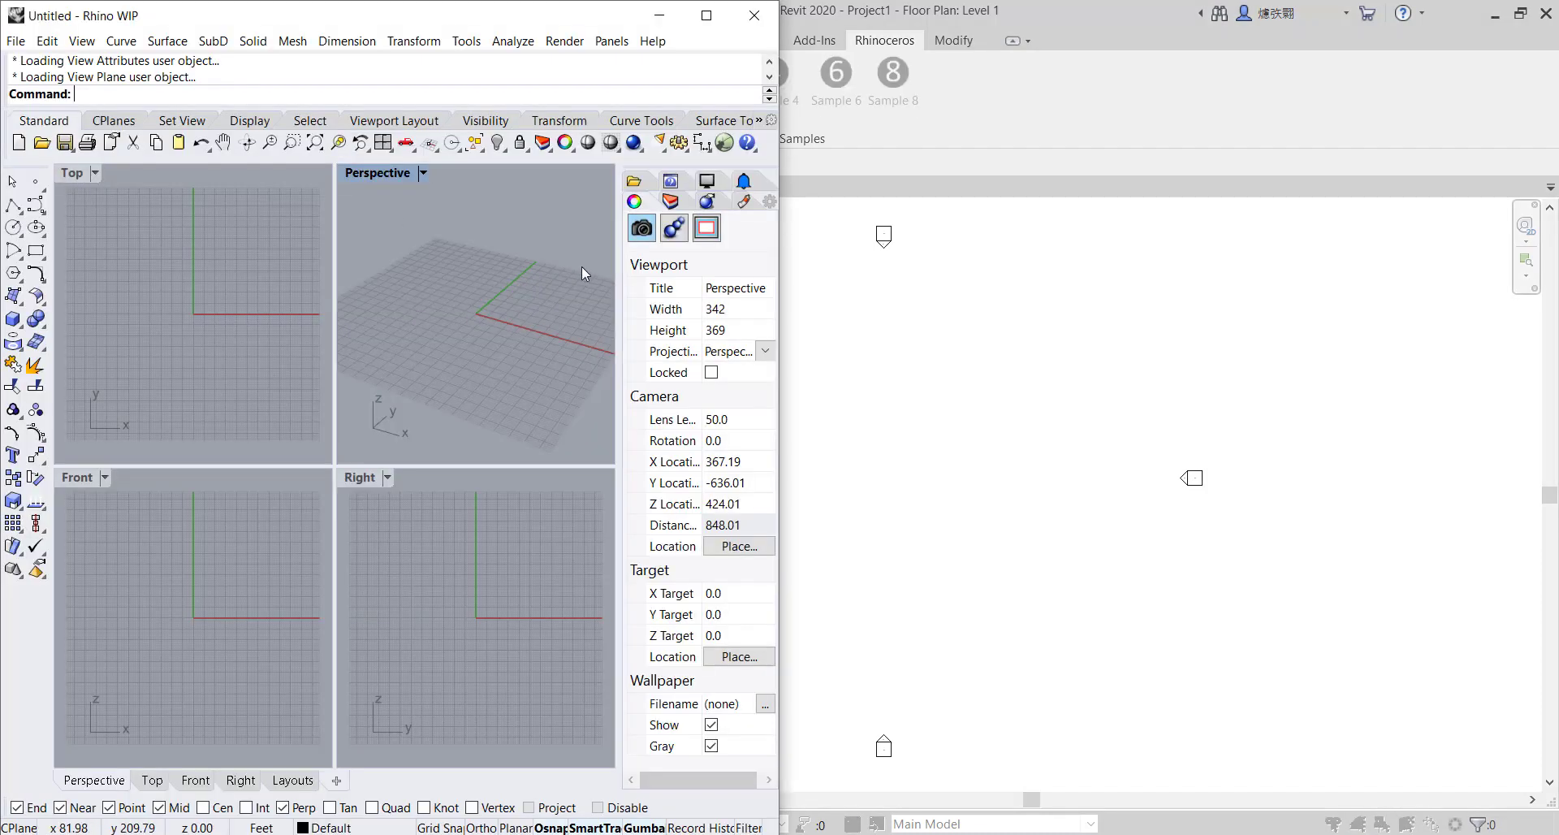
Open the recent model file Lesson7.3dm in Rhino
left_click_drag(556, 16, 1449, 195)
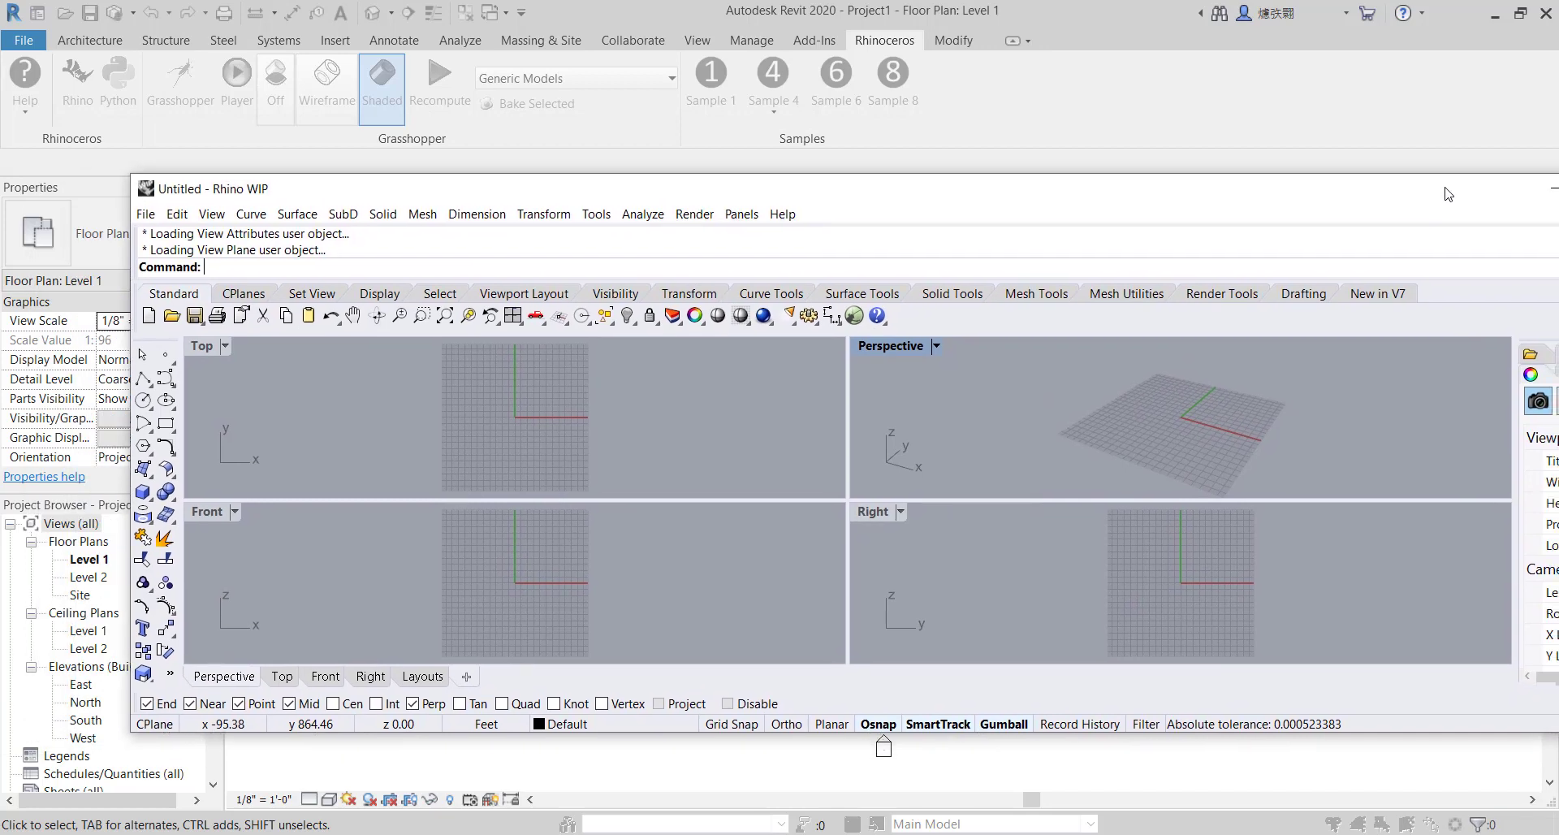
left_click(145, 214)
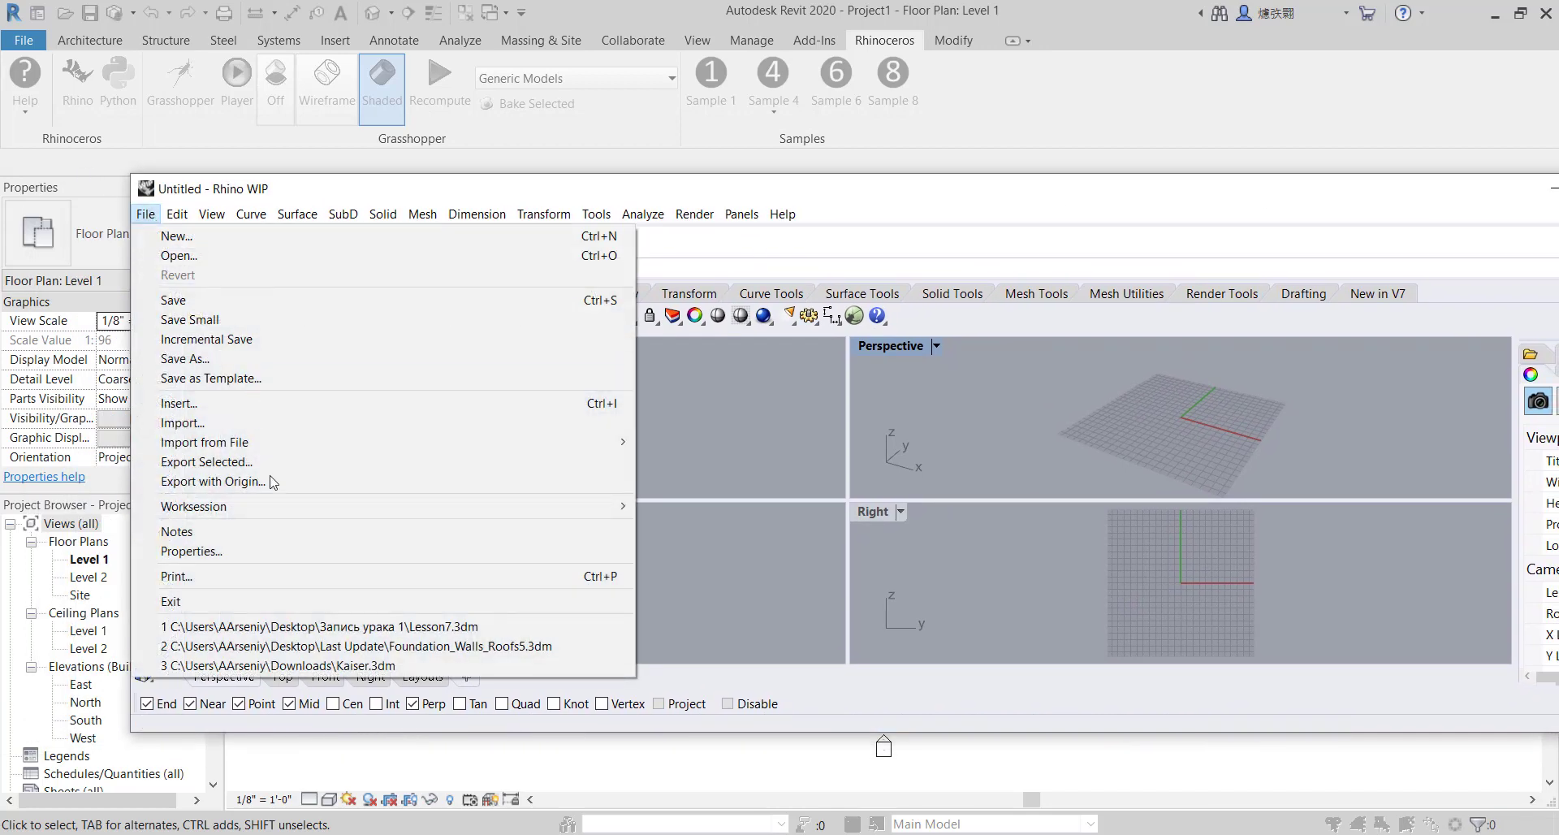
left_click(354, 628)
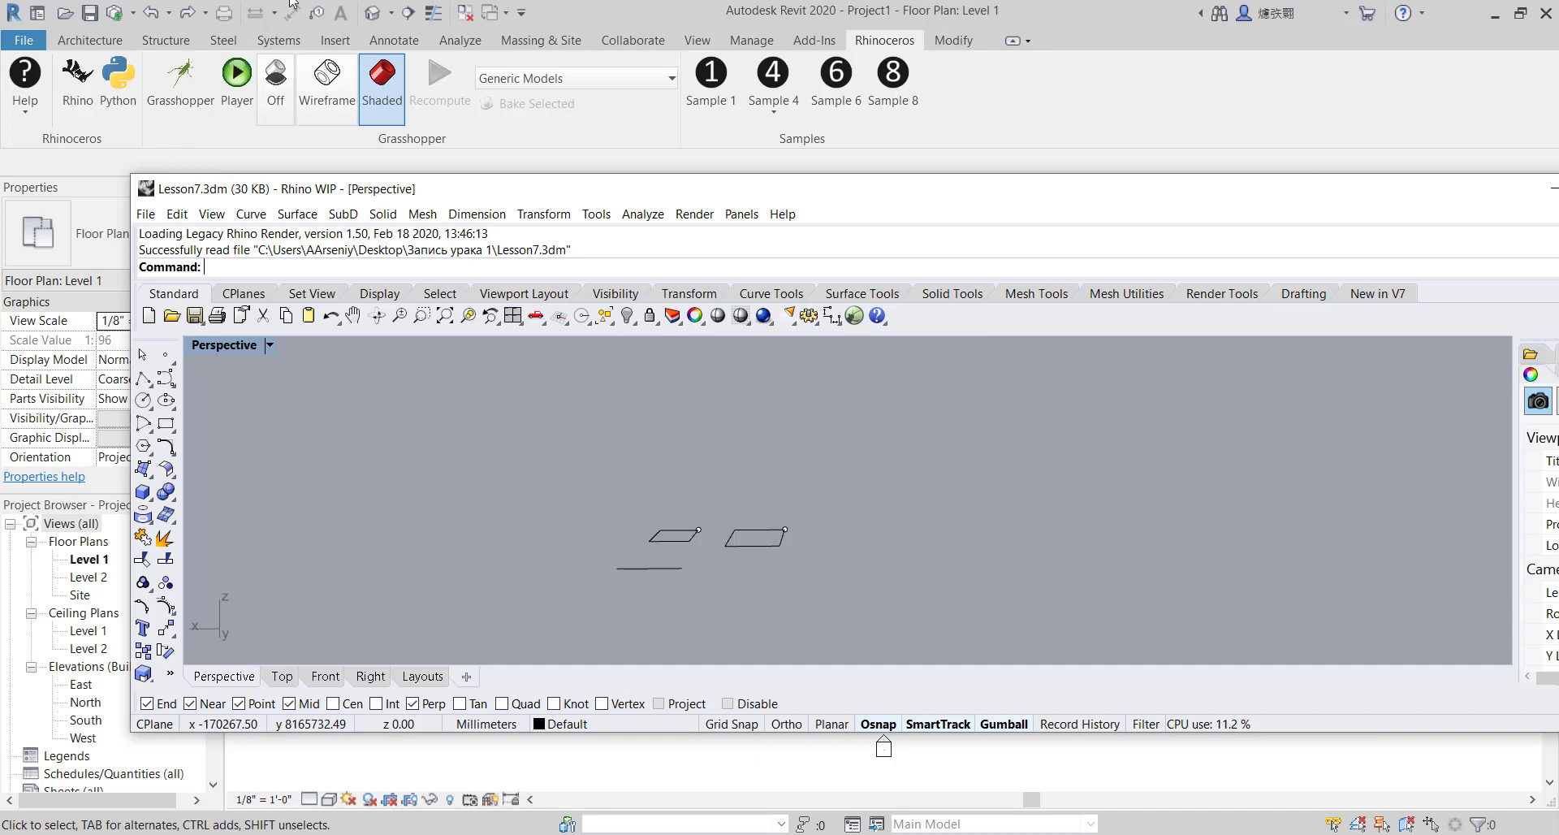
Launch Grasshopper from Revit and tile the Rhino window beside it
left_click(745, 10)
left_click(182, 81)
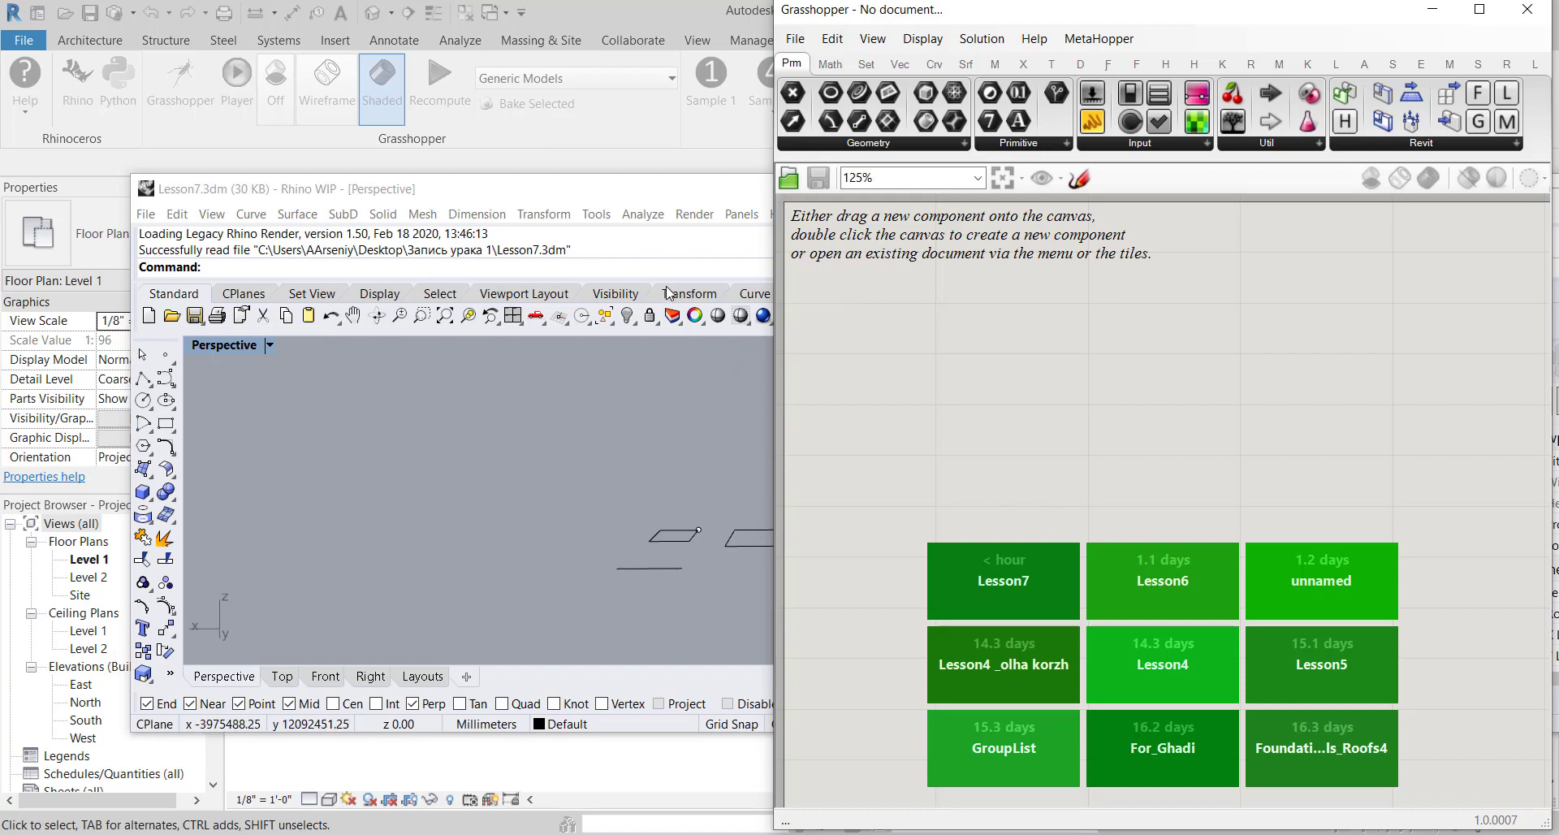
left_click_drag(664, 189, 1, 276)
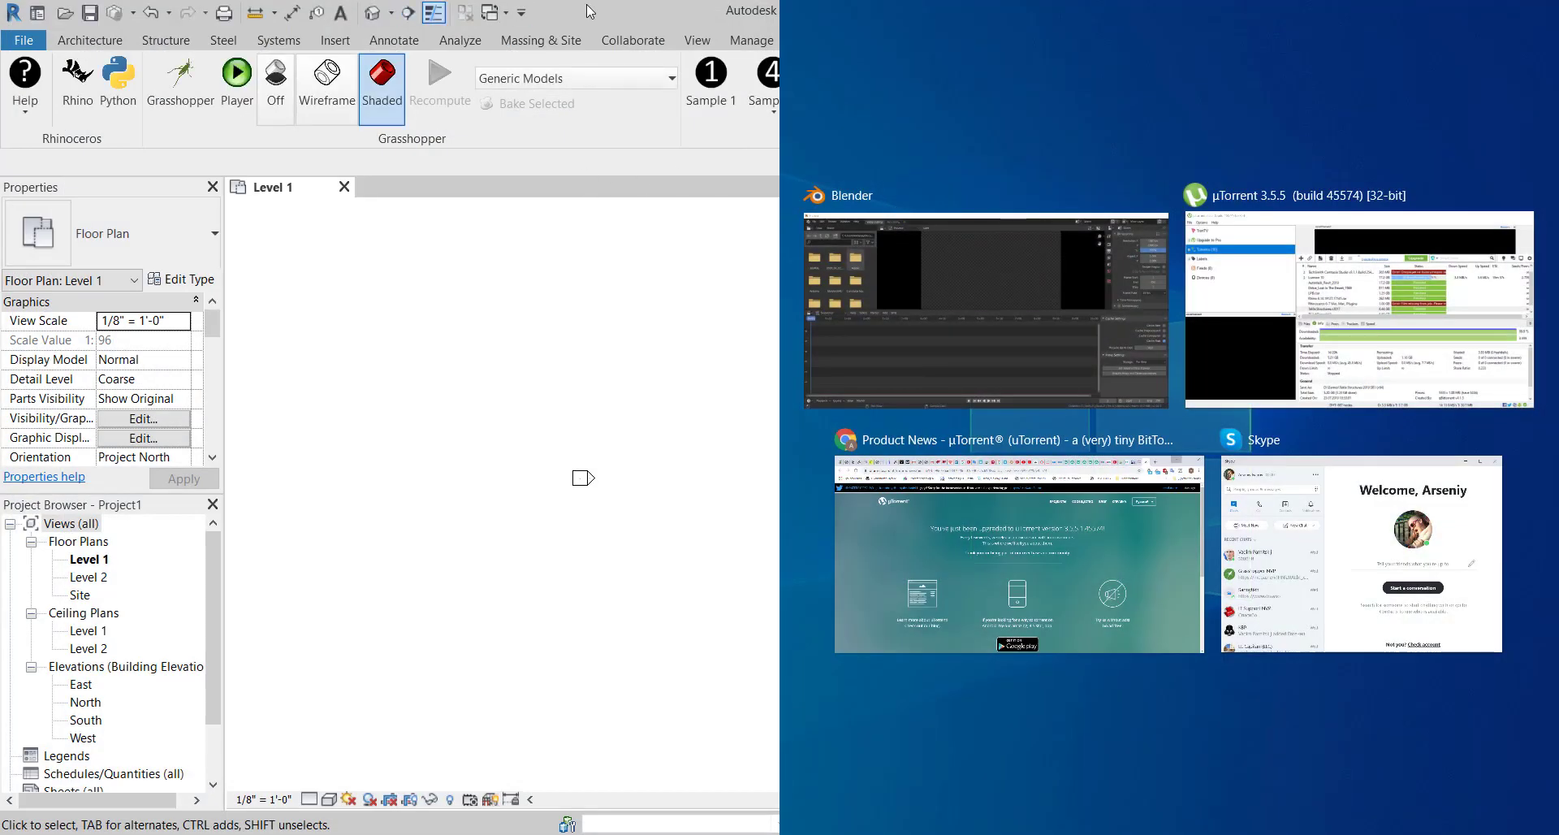
left_click(590, 9)
left_click(77, 82)
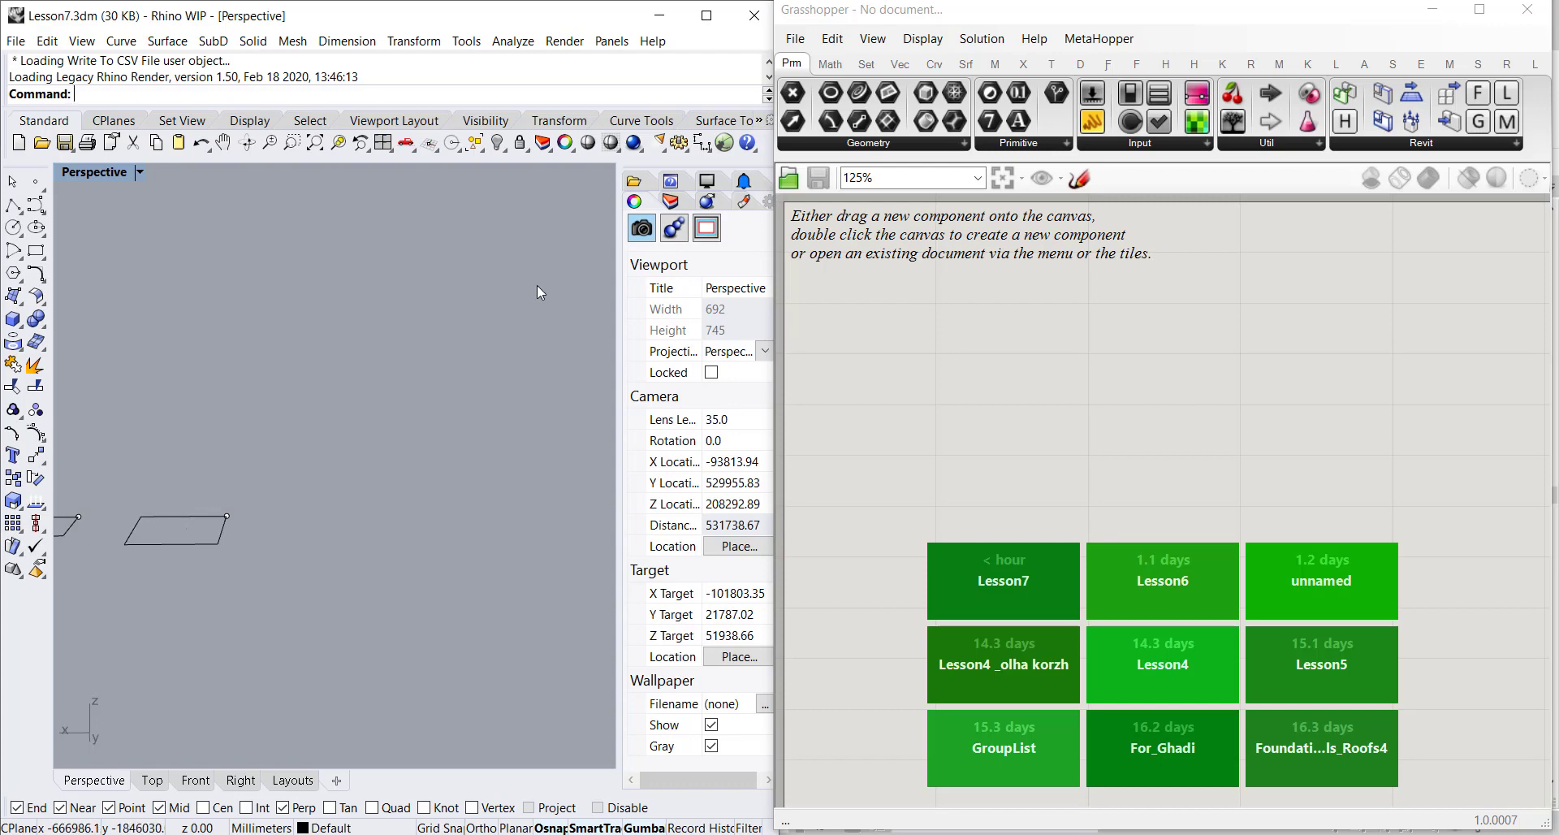
Open the recent Lesson7 definition in Grasshopper
scroll(512, 397, "down", 8)
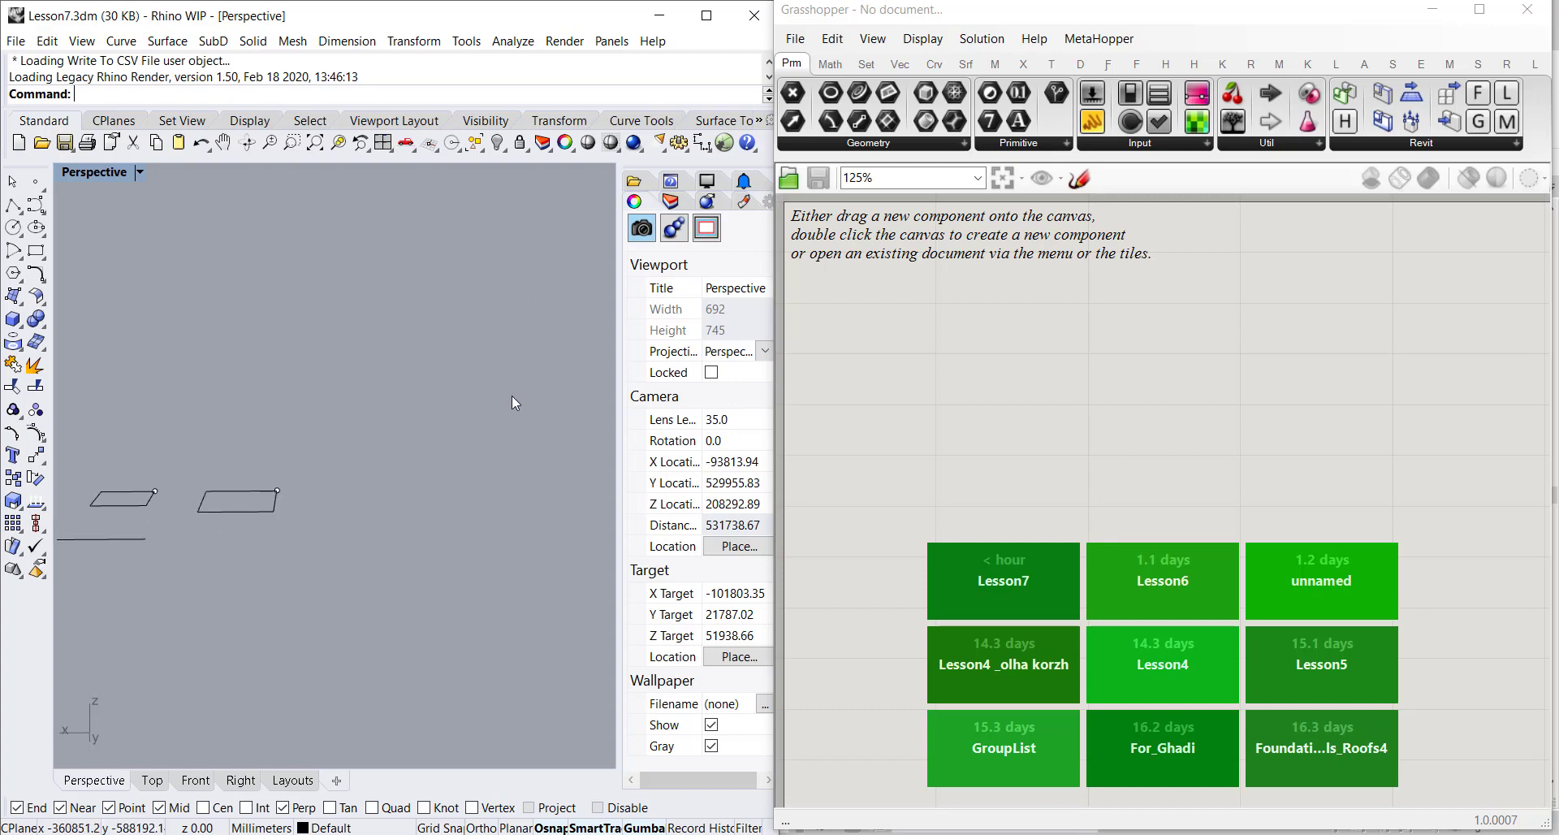
scroll(333, 453, "up", 3)
right_click_drag(242, 582, 569, 487)
left_click(1004, 581)
Look over the Lesson7 component network and turn off the preview restriction to selected objects
right_click_drag(1387, 513, 1232, 372)
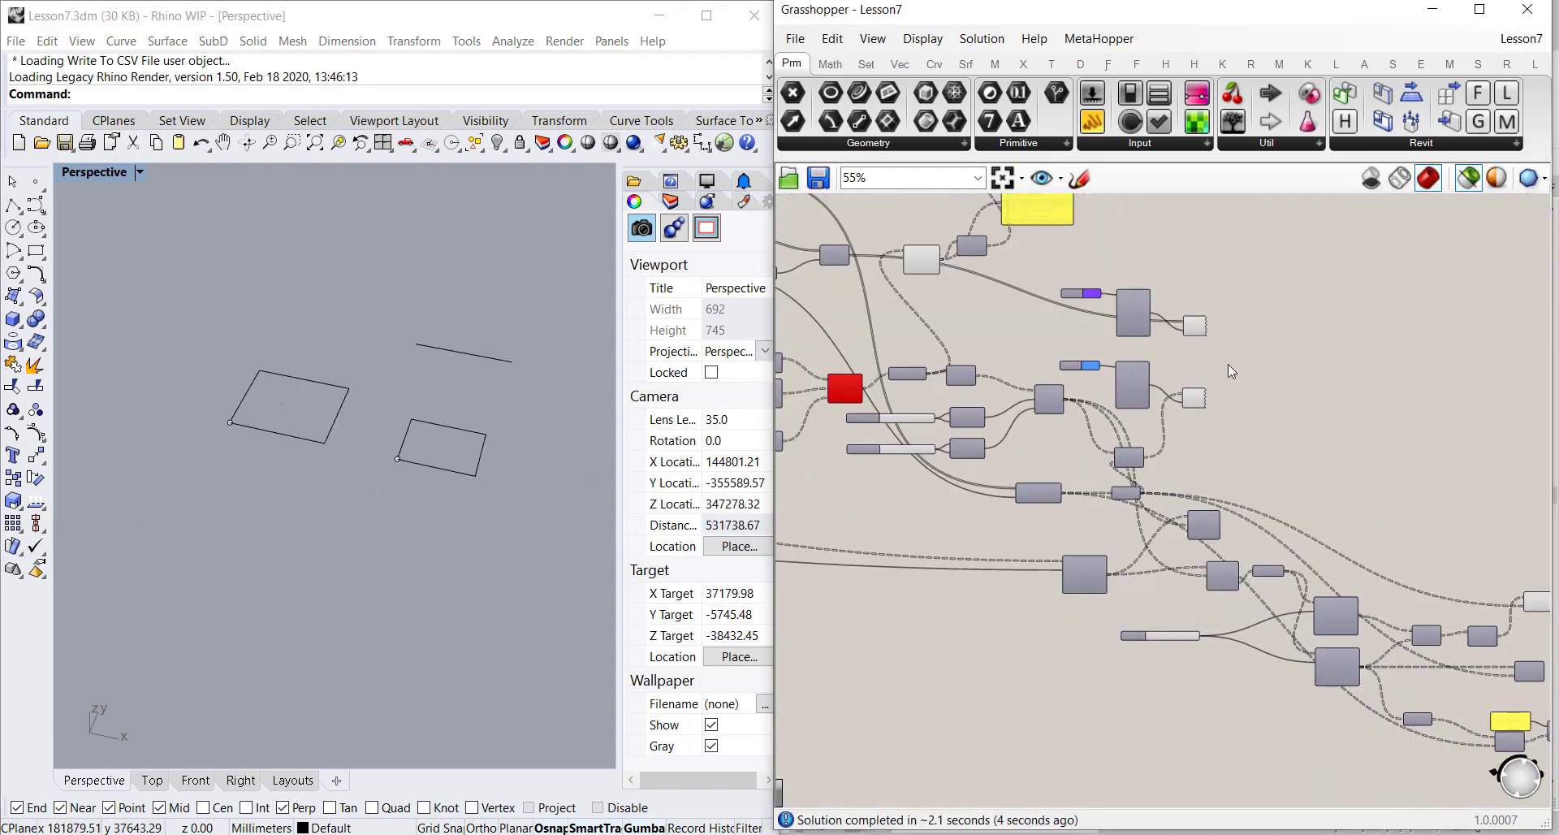
scroll(1238, 289, "down", 3)
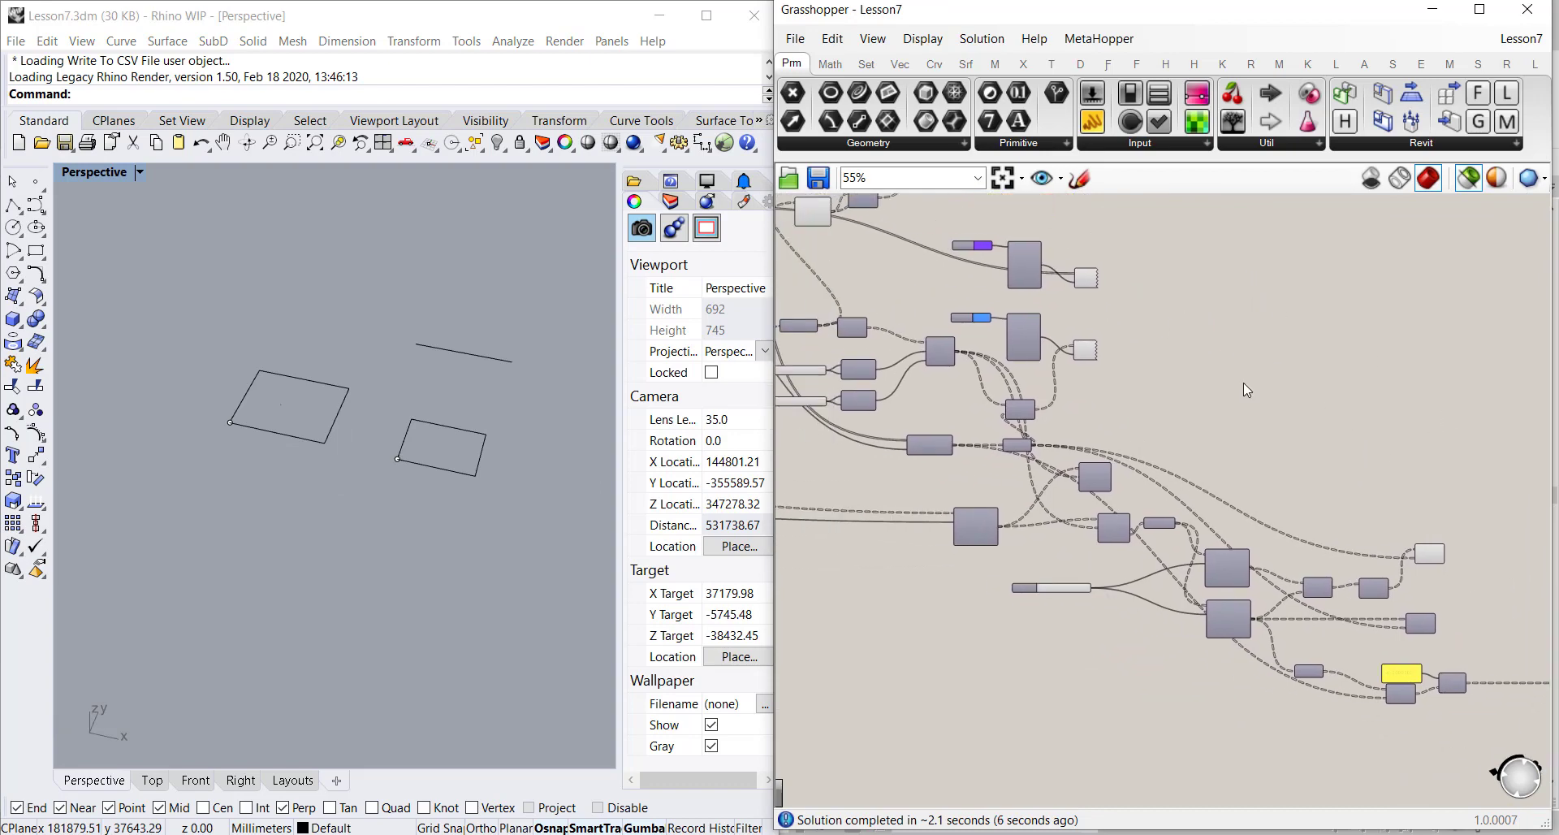
scroll(1284, 402, "down", 7)
right_click_drag(1172, 393, 1474, 403)
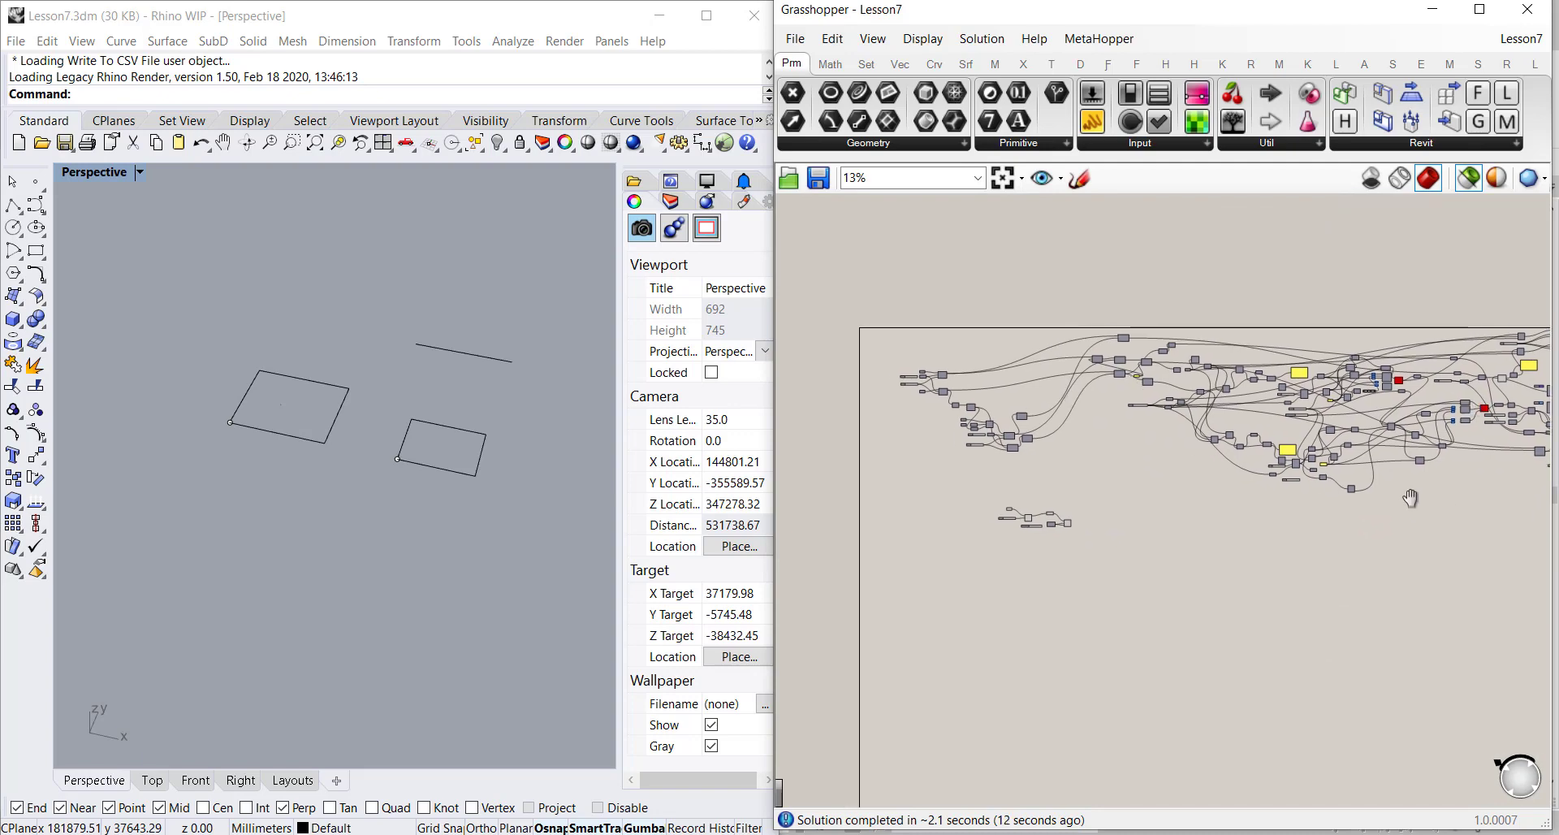
right_click_drag(1434, 497, 974, 430)
scroll(1157, 348, "up", 5)
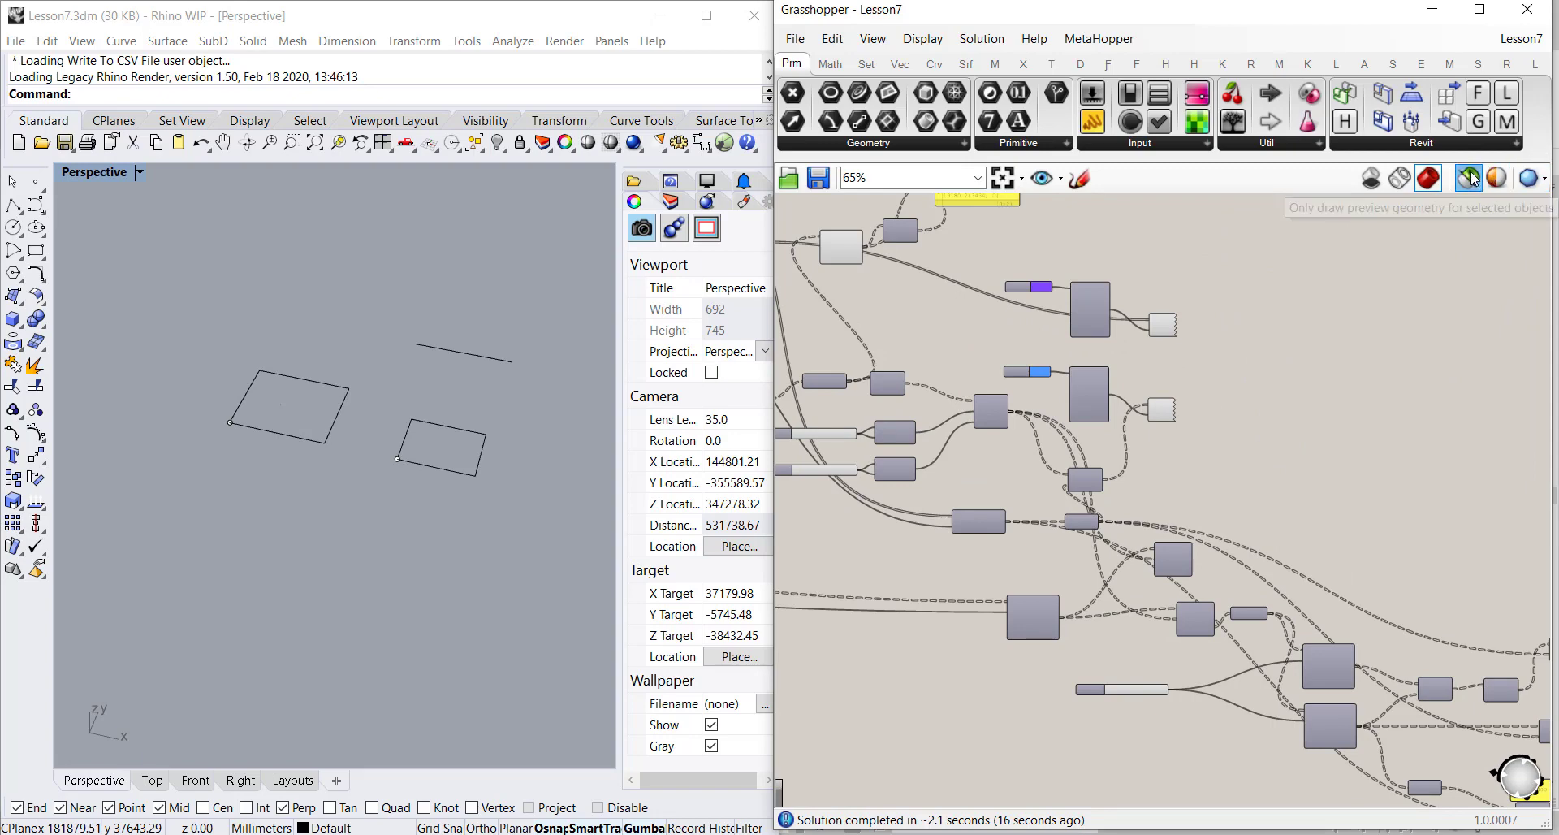
Examine the previewed building's facade panels, mullions and slab edges up close along its base and corner
right_click_drag(529, 461, 400, 391)
scroll(323, 465, "up", 5)
right_click_drag(323, 465, 395, 493)
scroll(219, 354, "up", 5)
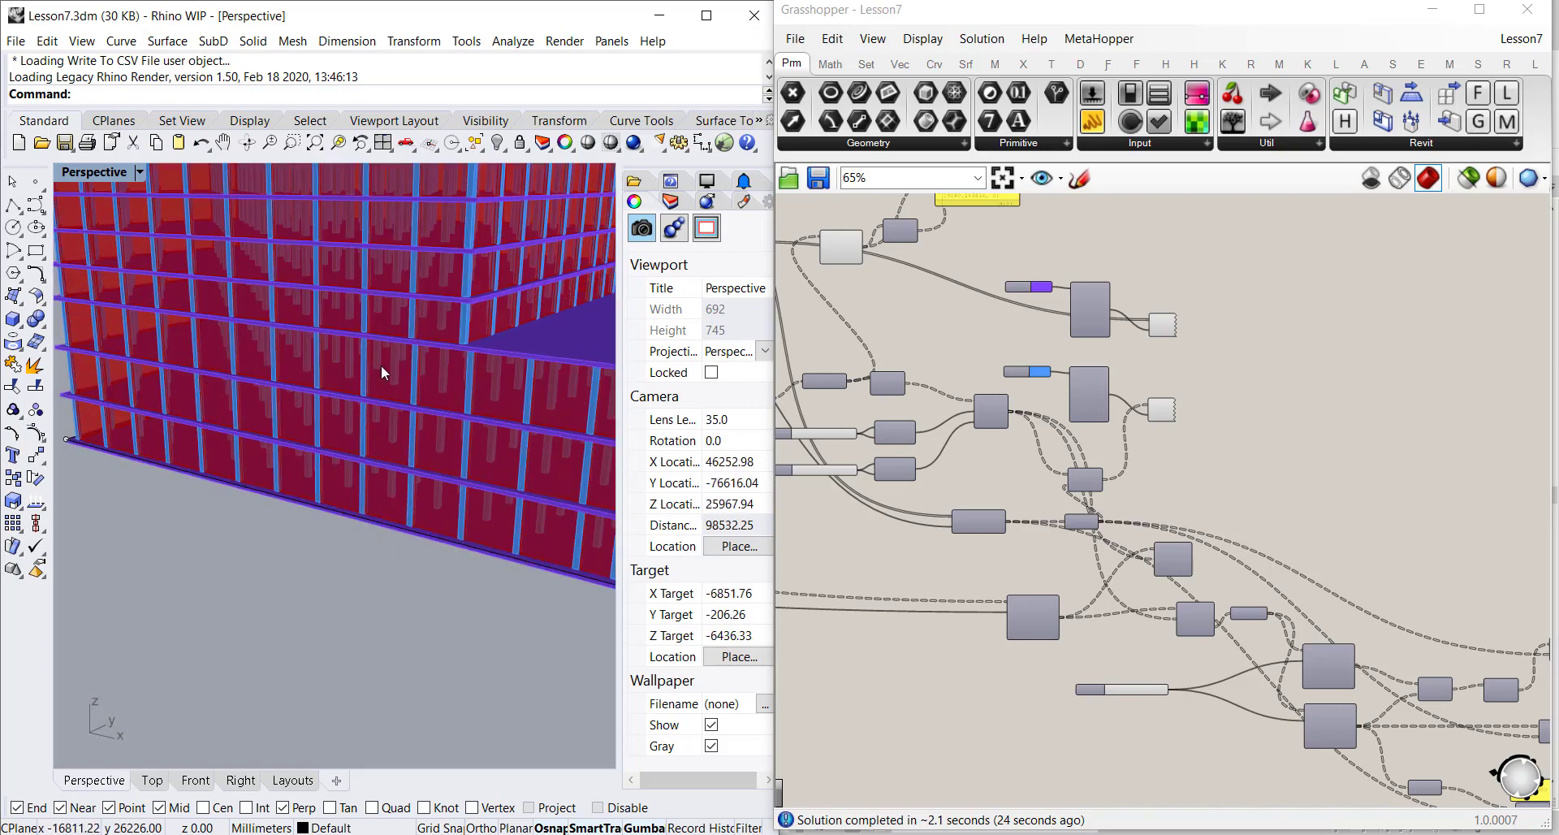
right_click_drag(220, 355, 500, 476)
scroll(231, 366, "down", 4)
scroll(232, 366, "down", 4)
scroll(272, 360, "up", 6)
scroll(471, 455, "down", 4)
scroll(460, 426, "up", 8)
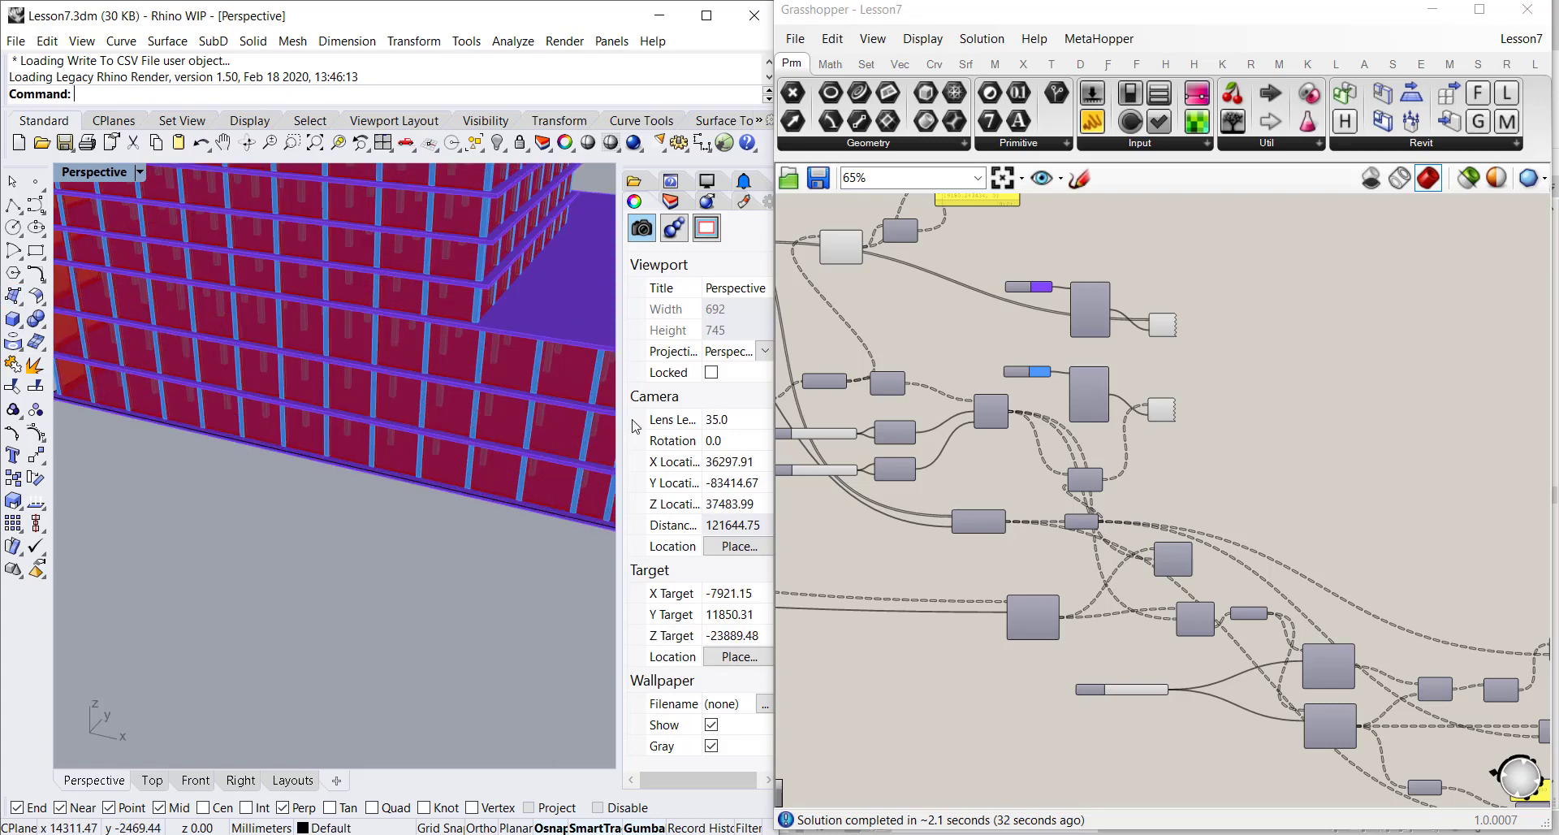
right_click_drag(505, 387, 431, 372)
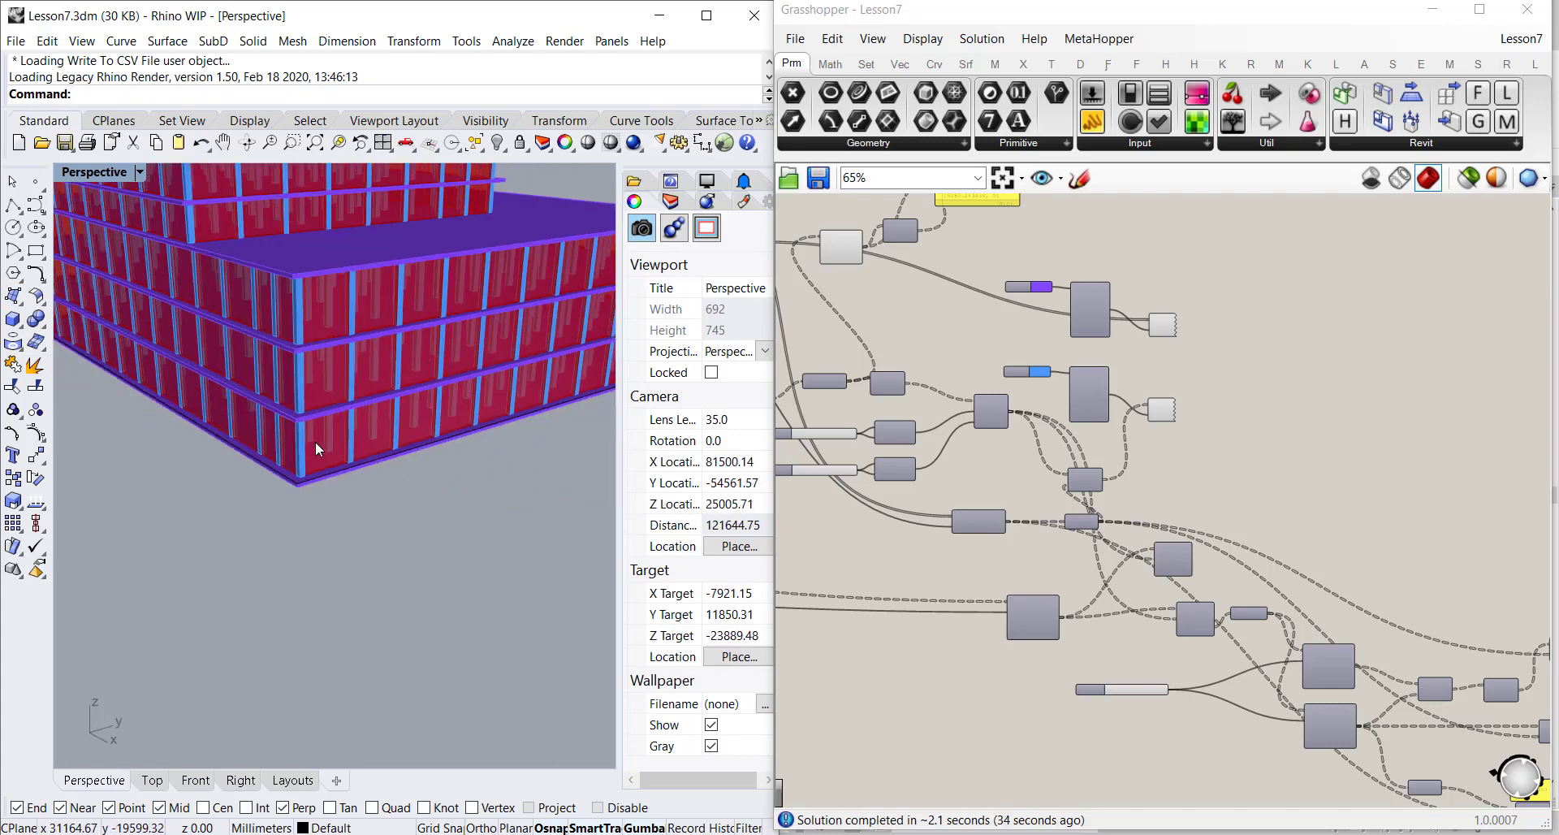
scroll(321, 445, "up", 3)
scroll(492, 448, "down", 3)
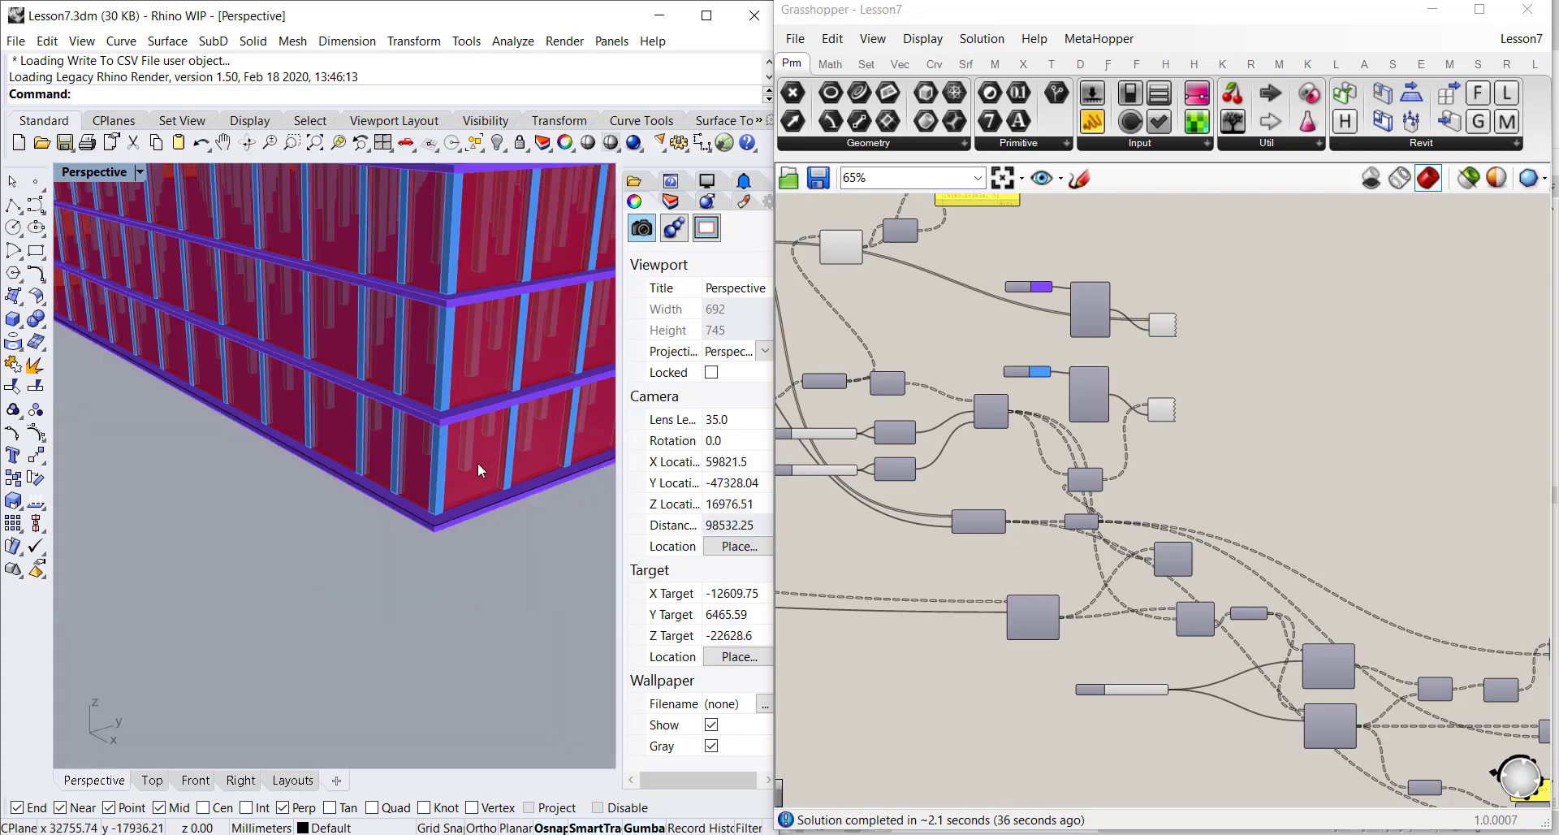
right_click_drag(304, 405, 227, 423)
scroll(228, 423, "down", 10)
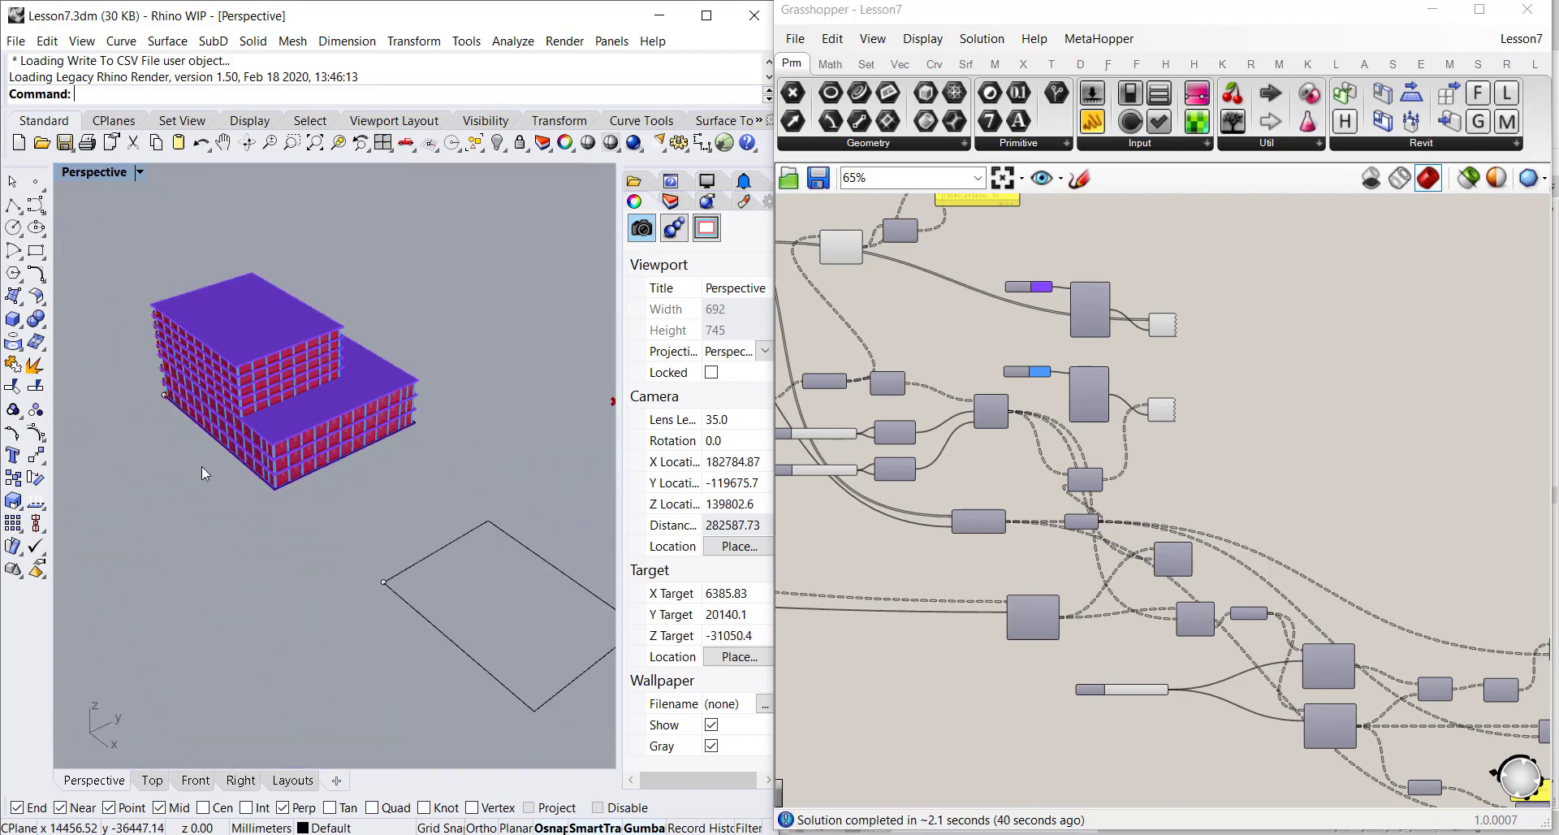
Examine the overall massing of the two building blocks and their facade grid from several sides
right_click_drag(203, 474, 260, 398)
scroll(338, 423, "up", 10)
scroll(428, 475, "down", 6)
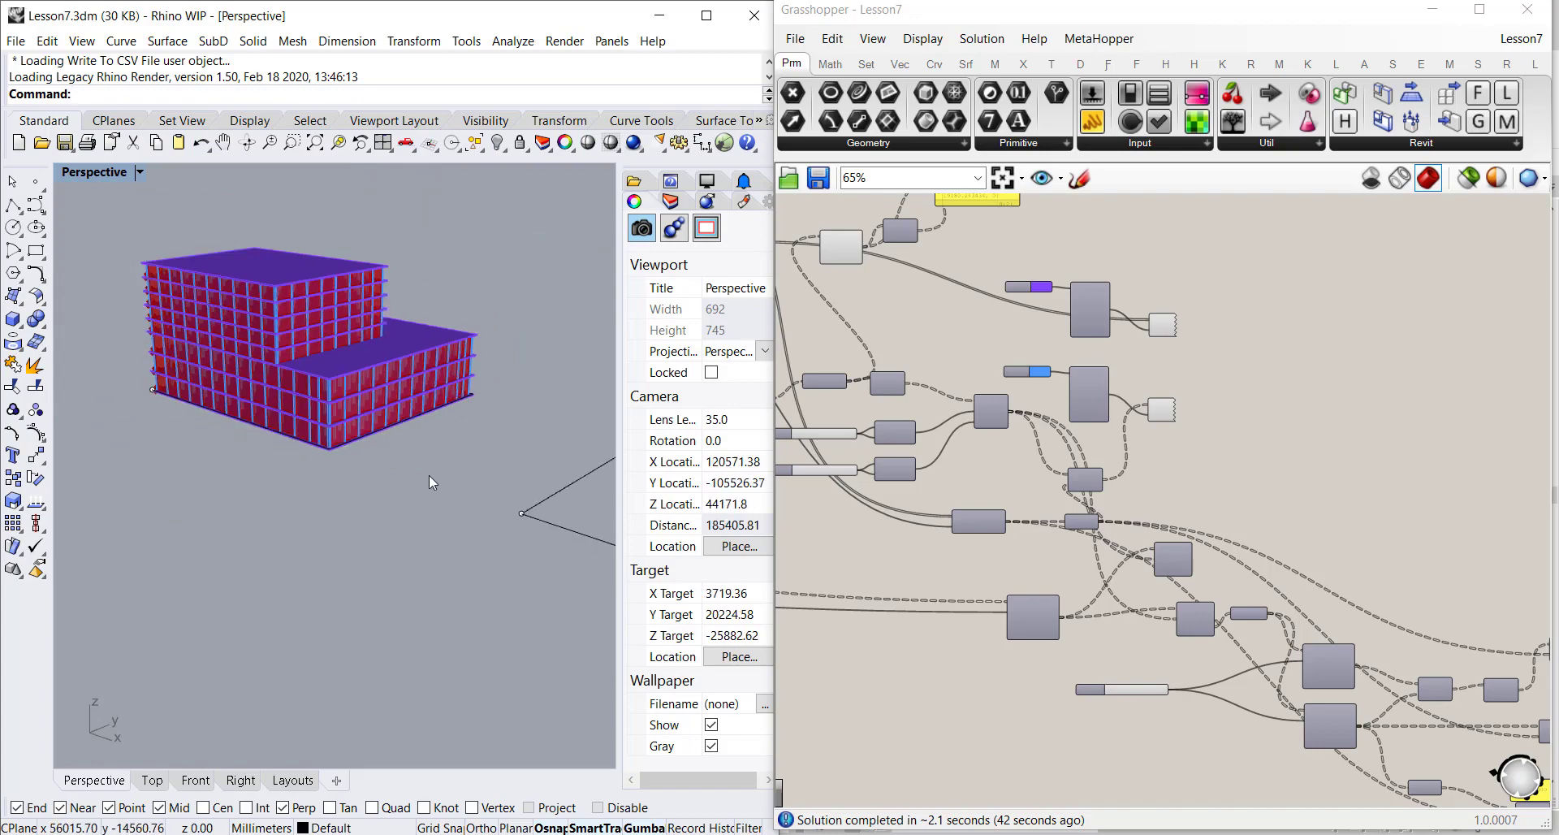
scroll(431, 482, "down", 4)
scroll(348, 408, "up", 6)
right_click_drag(357, 412, 441, 432)
scroll(308, 461, "down", 6)
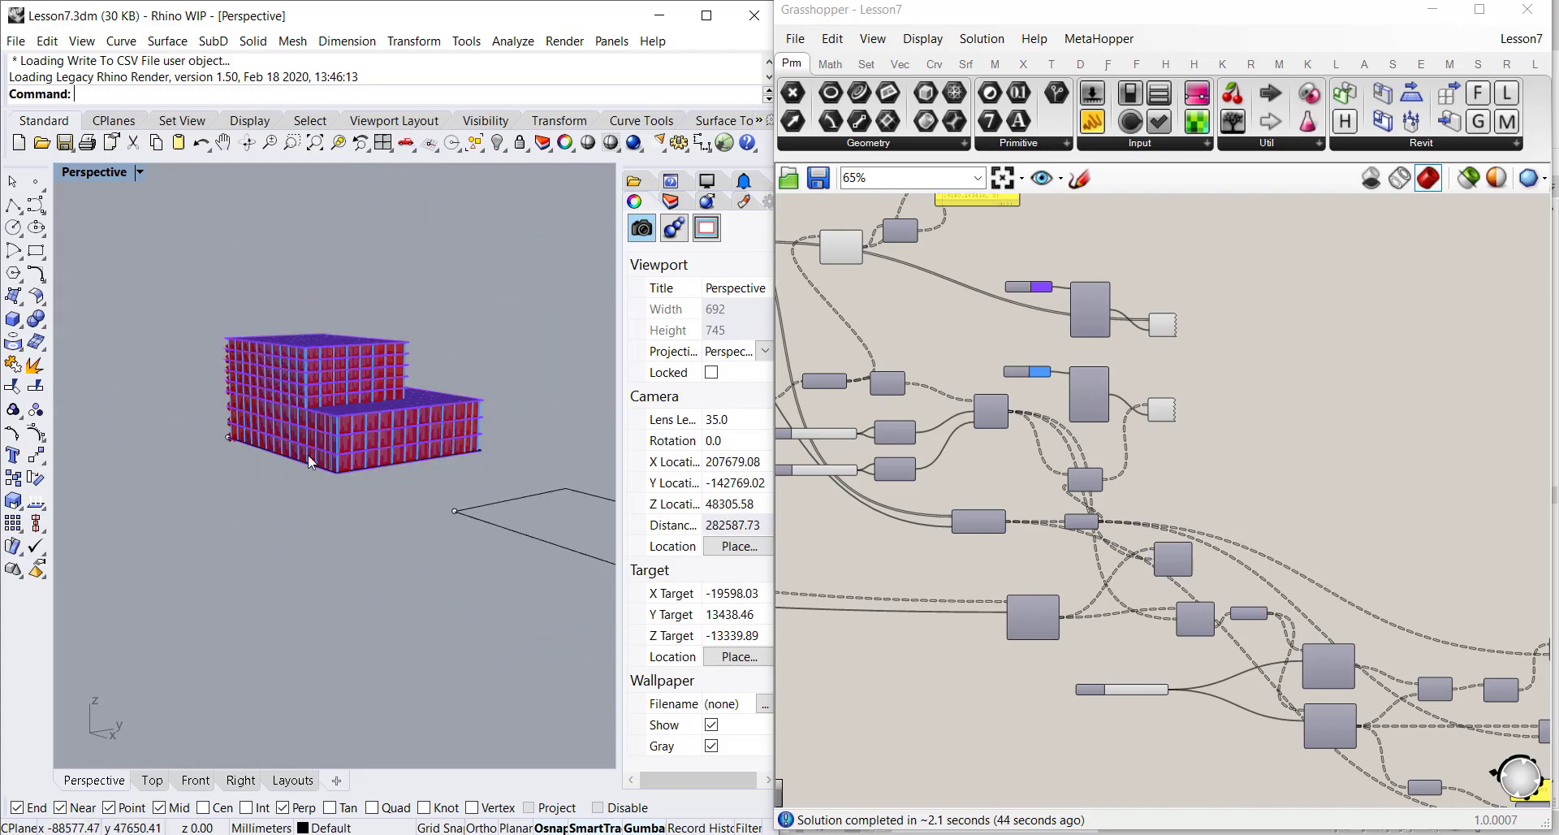
scroll(315, 451, "up", 6)
right_click_drag(351, 367, 250, 377)
scroll(251, 378, "down", 8)
scroll(359, 378, "up", 10)
mouse_move(345, 370)
right_mouse_down()
mouse_move(315, 351)
mouse_move(325, 372)
right_mouse_up()
right_click_drag(501, 368, 549, 521)
scroll(495, 487, "down", 8)
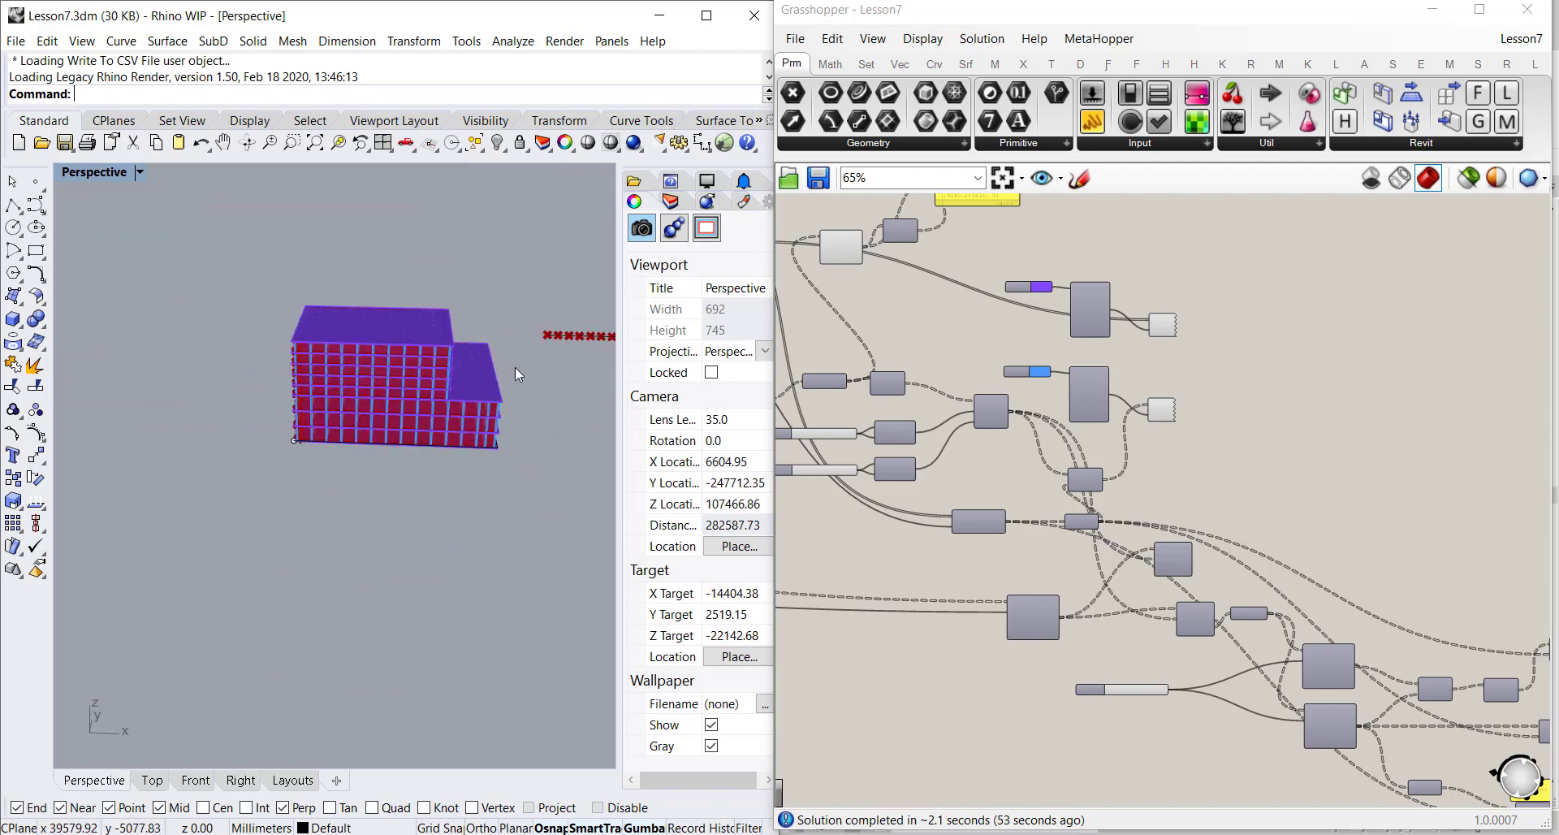
Shorten the lower block's base rectangle along the X axis by moving two corner points of one edge inward
scroll(507, 374, "up", 4)
right_click_drag(526, 451, 465, 522)
scroll(349, 479, "down", 8)
scroll(345, 458, "up", 6)
left_click(343, 454)
left_click_drag(393, 557, 550, 307)
right_click_drag(550, 306, 391, 505)
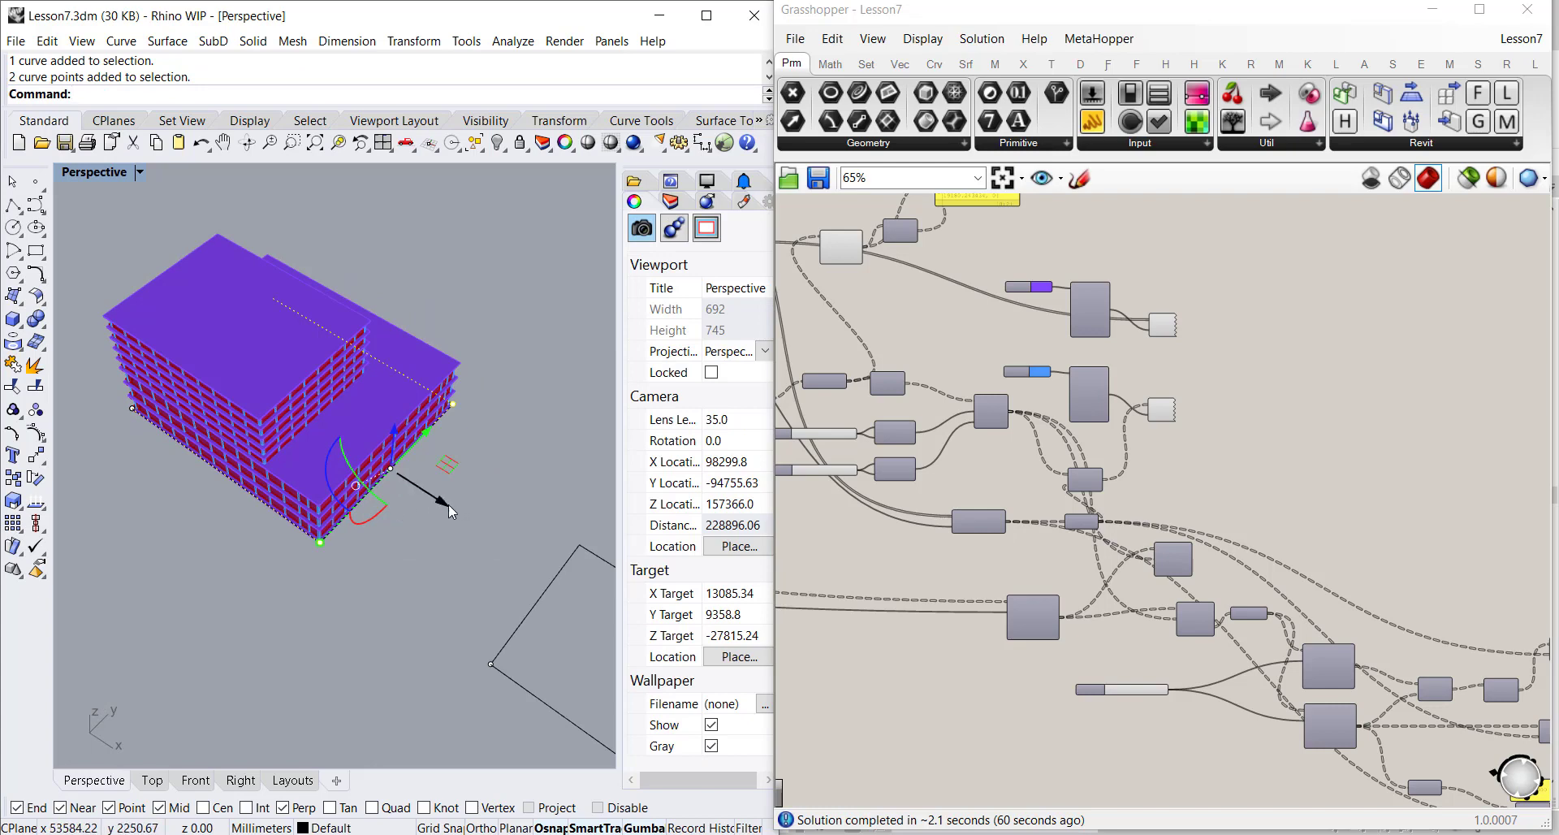
left_click_drag(448, 504, 375, 407)
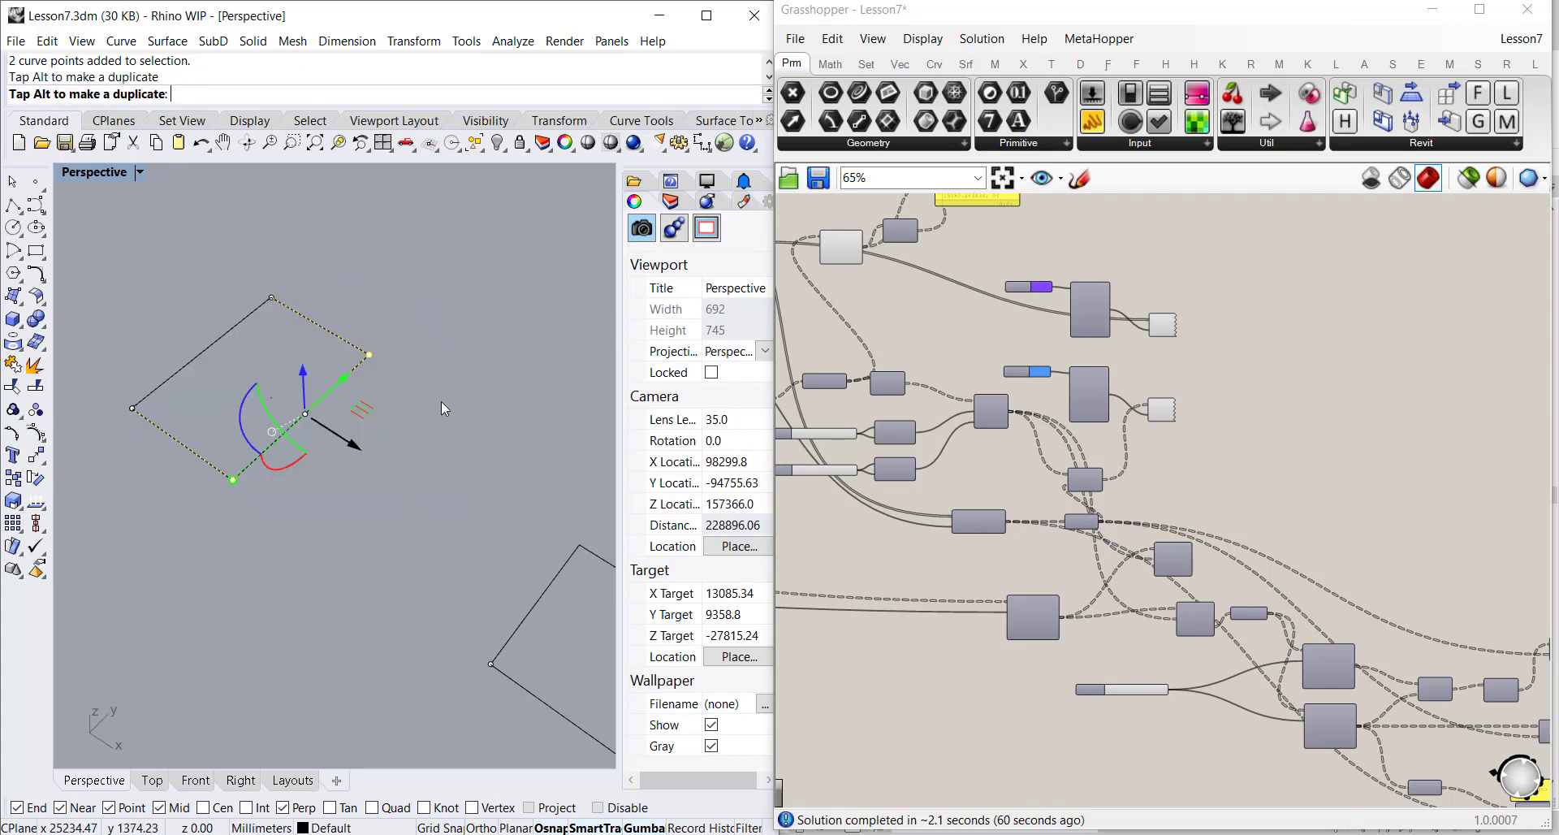
Narrow the lower block's base rectangle along the Y axis by moving two corner points of its outer edge inward
right_click_drag(465, 437, 392, 435)
left_click_drag(500, 289, 500, 290)
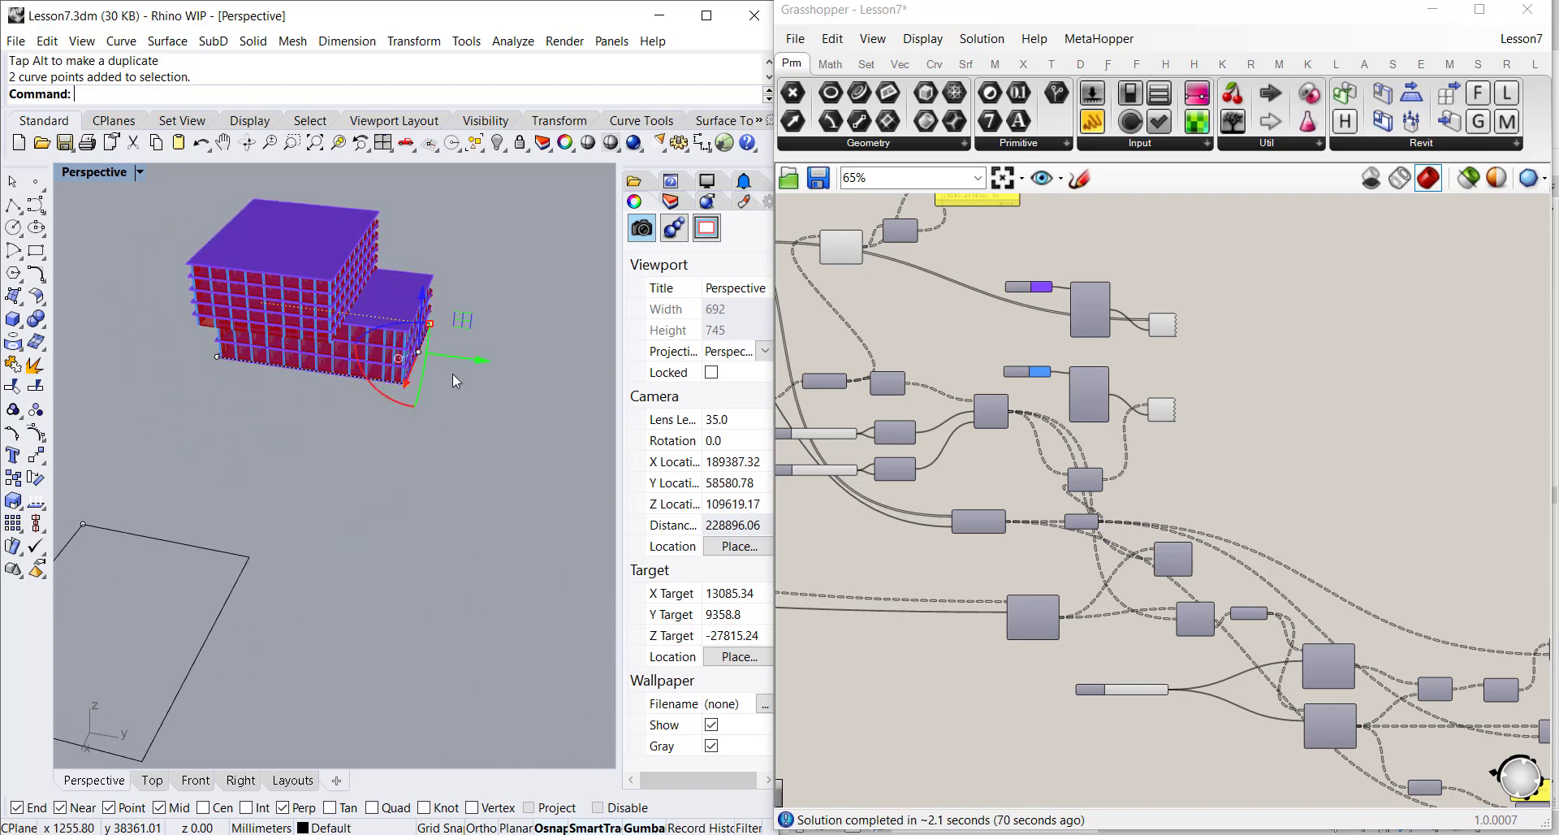
left_click_drag(492, 365, 264, 559)
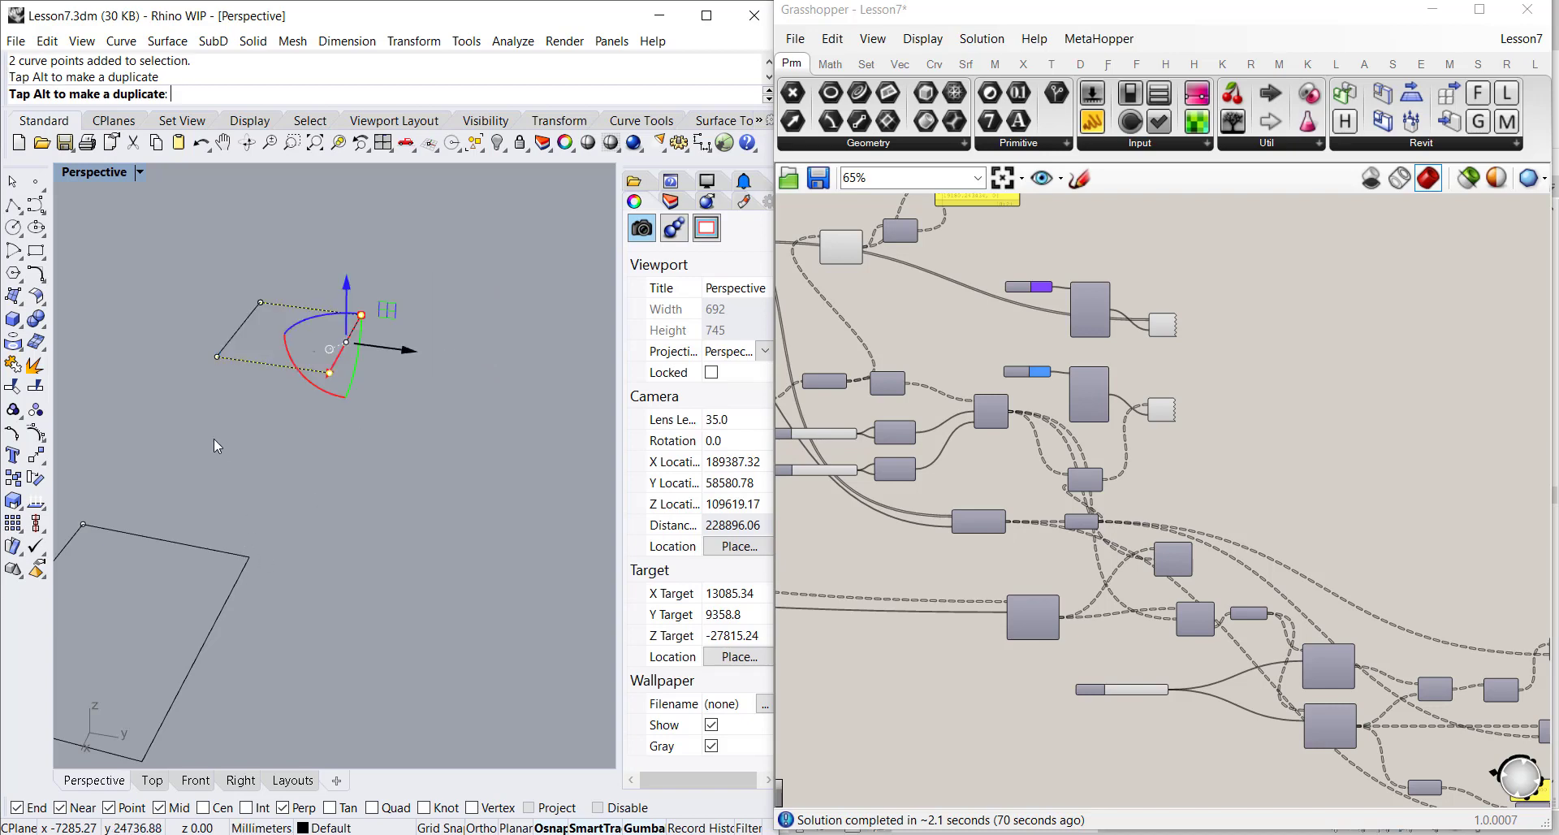
right_click_drag(226, 448, 487, 387)
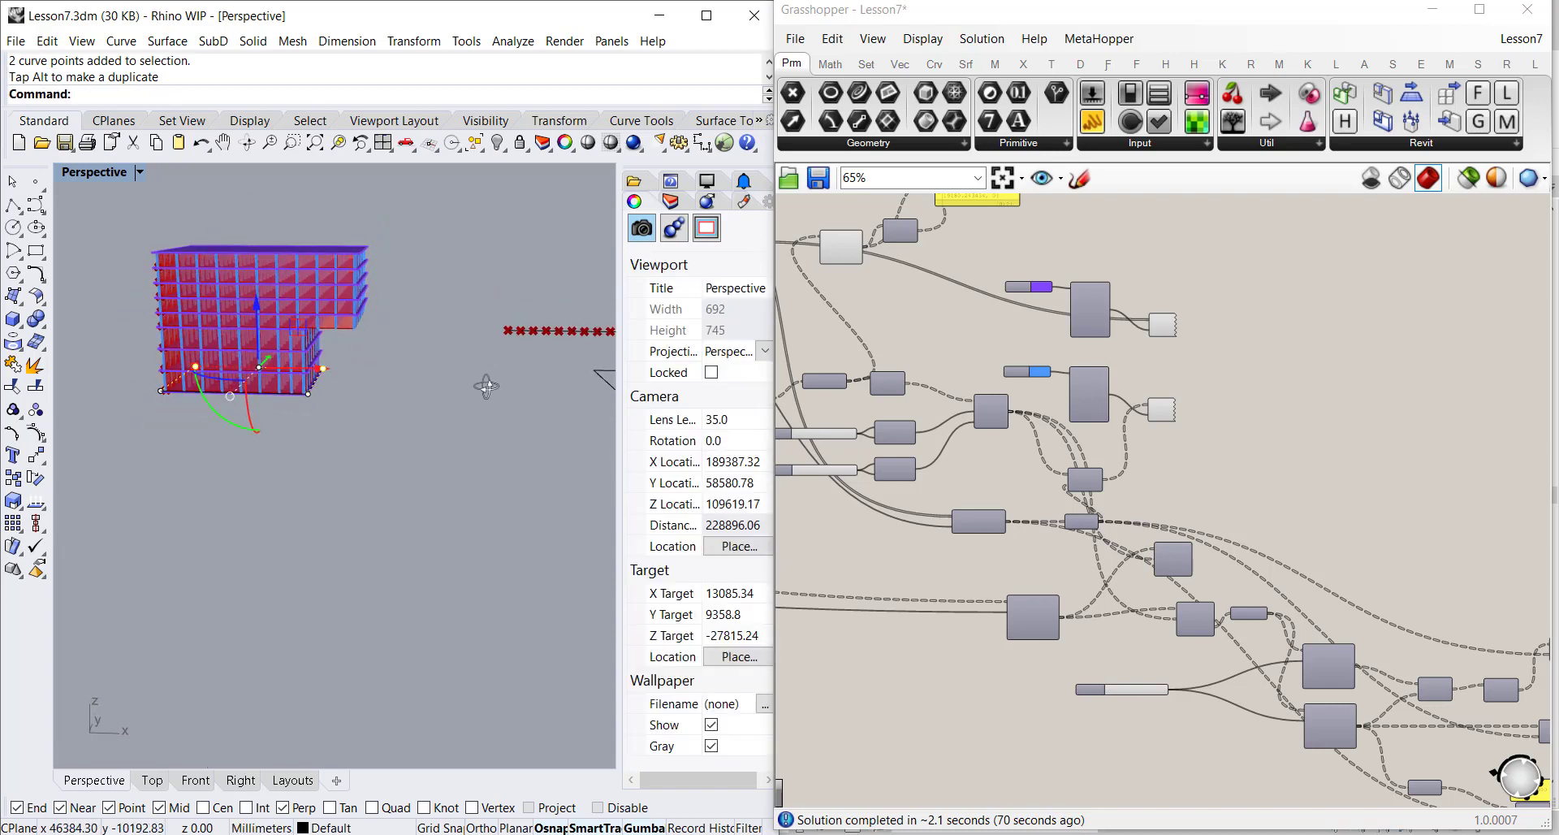
Shorten the second rectangle, which drives the upper block, along the X axis by moving two corner points of one edge inward
scroll(104, 371, "down", 6)
right_click_drag(320, 398, 358, 466)
left_click(359, 473)
scroll(358, 466, "up", 5)
left_click_drag(359, 502, 508, 250)
right_click_drag(501, 342, 512, 435)
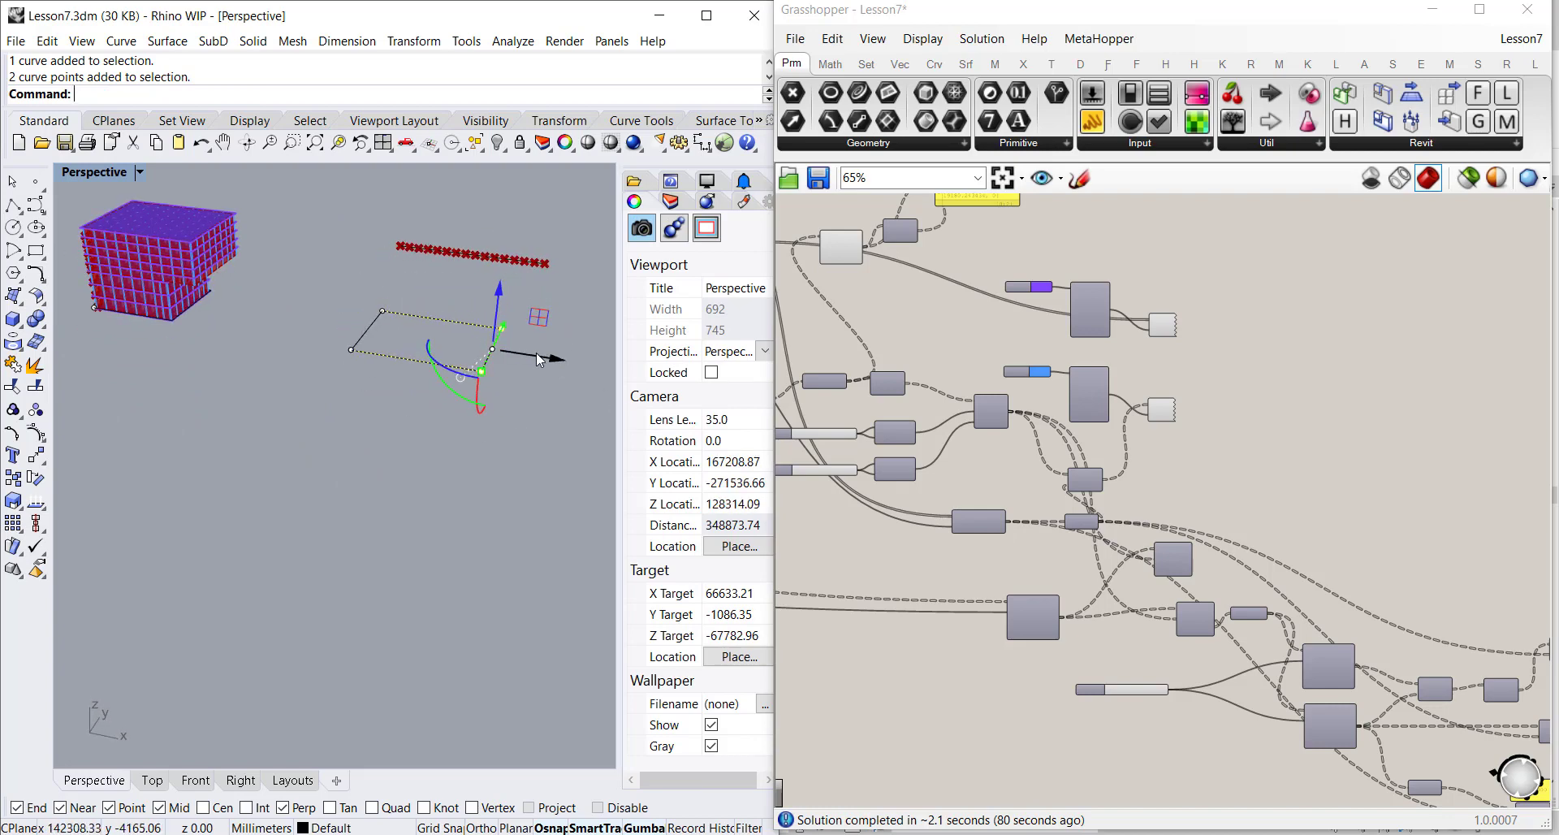
left_click_drag(557, 364, 477, 312)
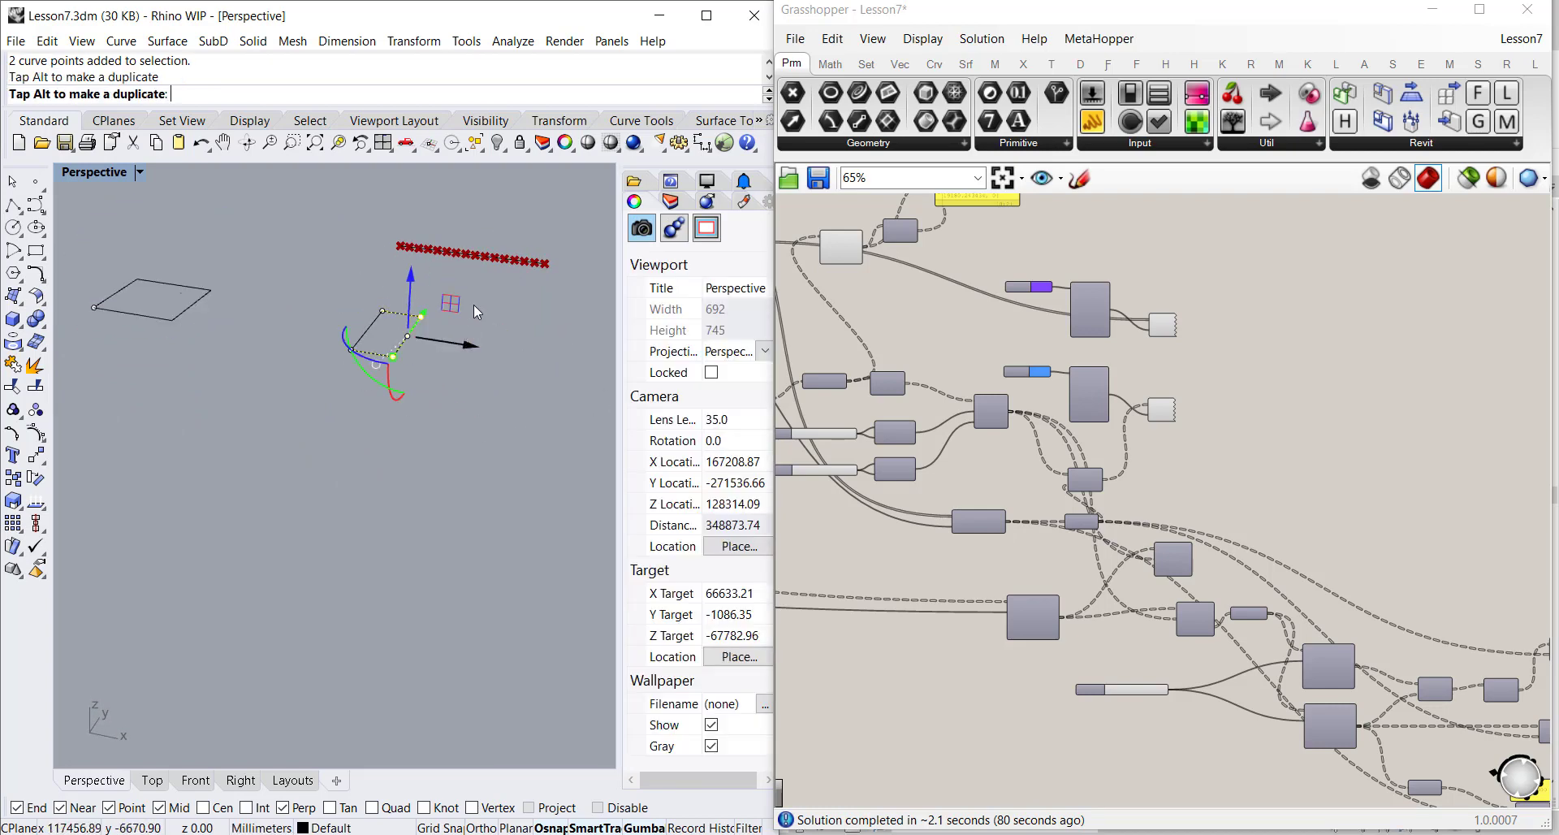
Narrow the upper block's rectangle along the Y axis by moving two corner points of one edge inward
right_click_drag(460, 331, 358, 369)
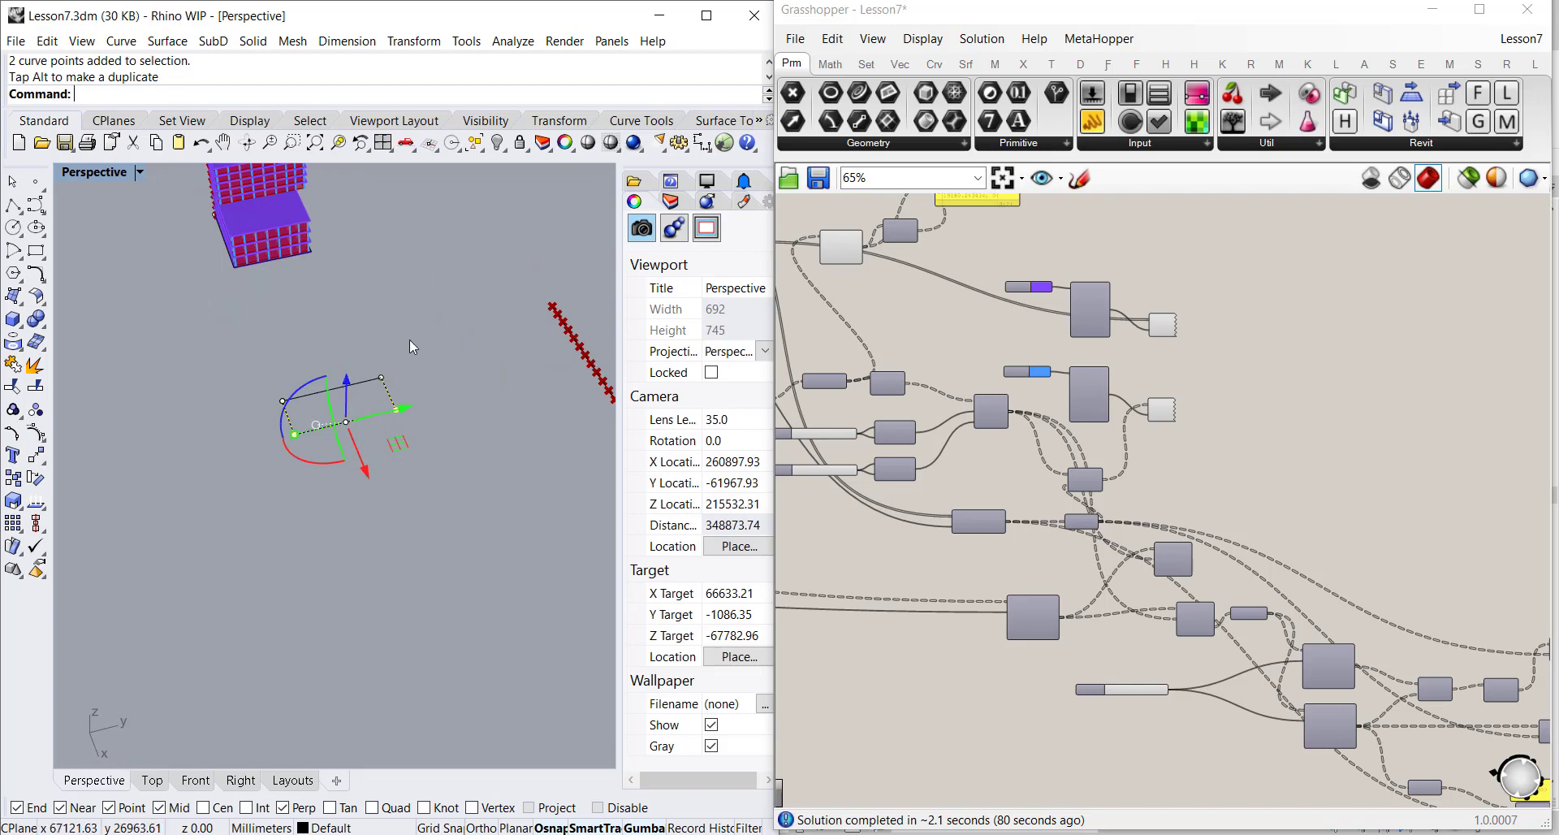
left_click_drag(409, 339, 330, 457)
left_click_drag(439, 374, 387, 379)
Examine the updated building's resized blocks, floor slabs and facade panels from different distances and angles
right_click_drag(244, 301, 246, 257)
scroll(265, 362, "down", 4)
scroll(276, 299, "up", 2)
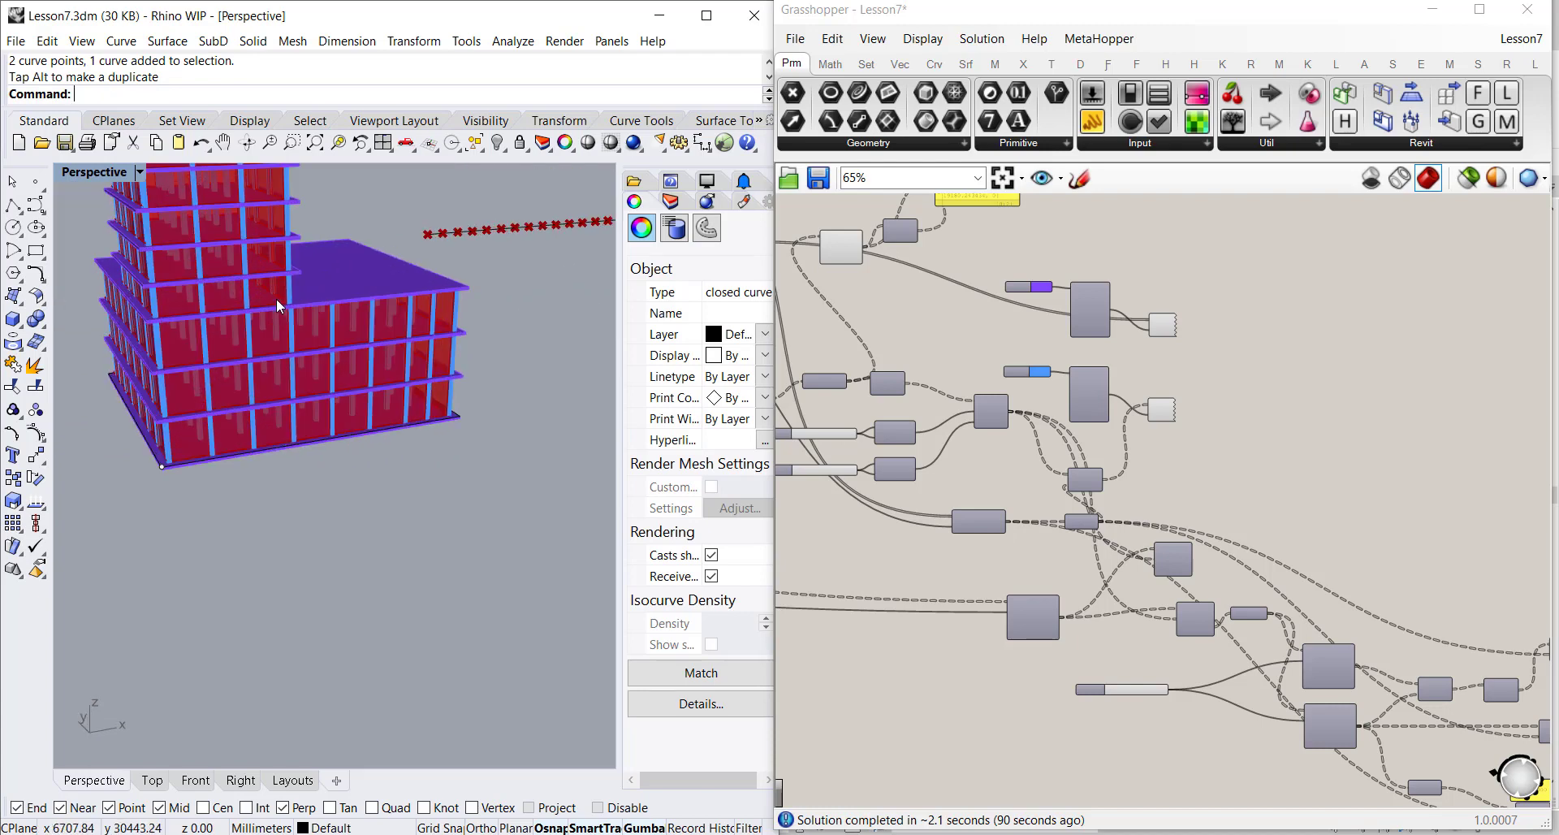
scroll(336, 377, "down", 4)
scroll(378, 401, "up", 6)
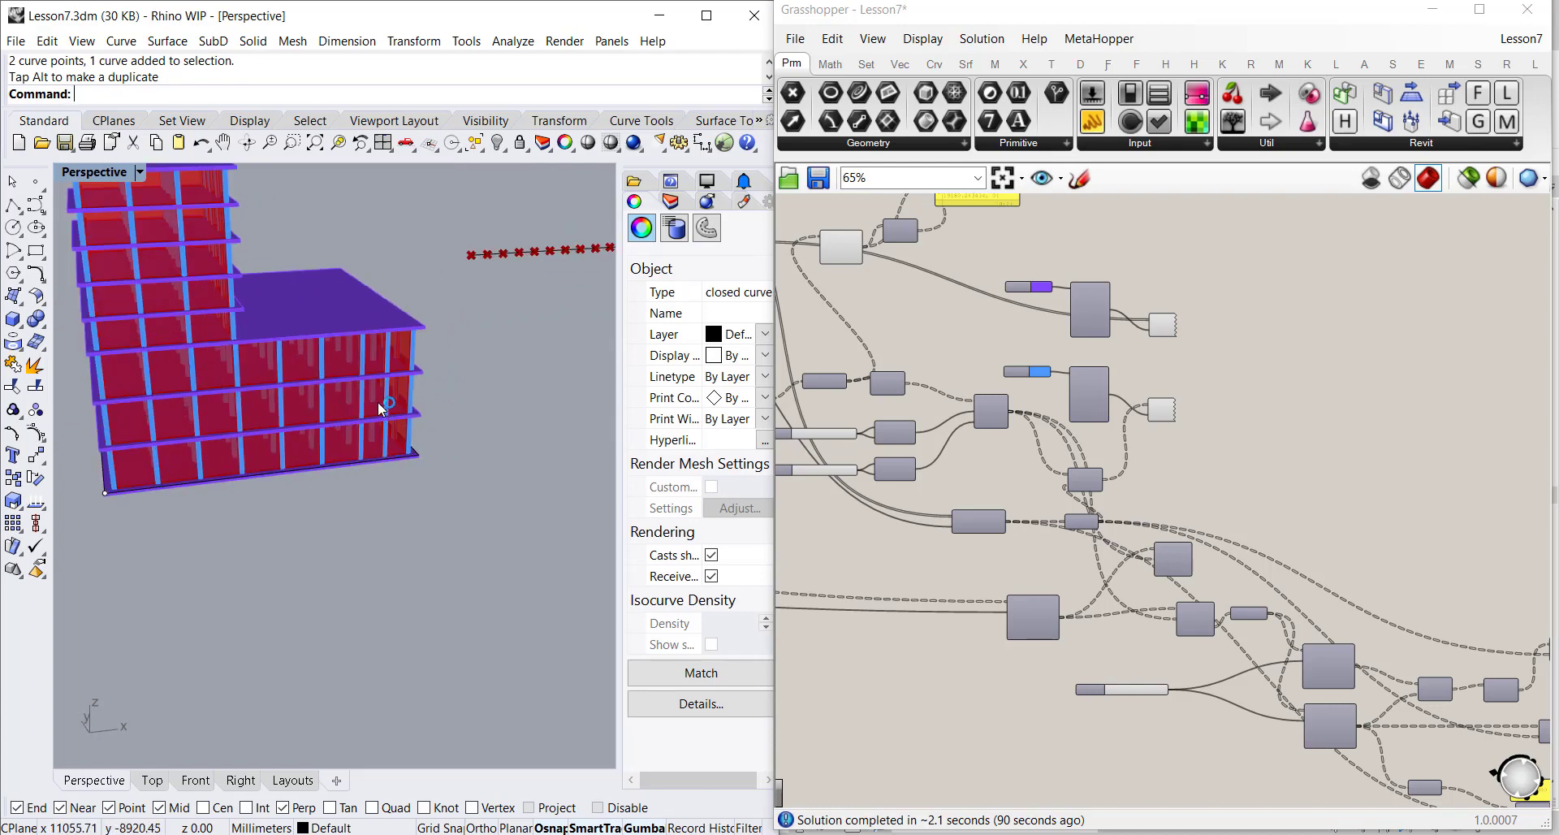
scroll(383, 388, "down", 2)
scroll(310, 368, "up", 1)
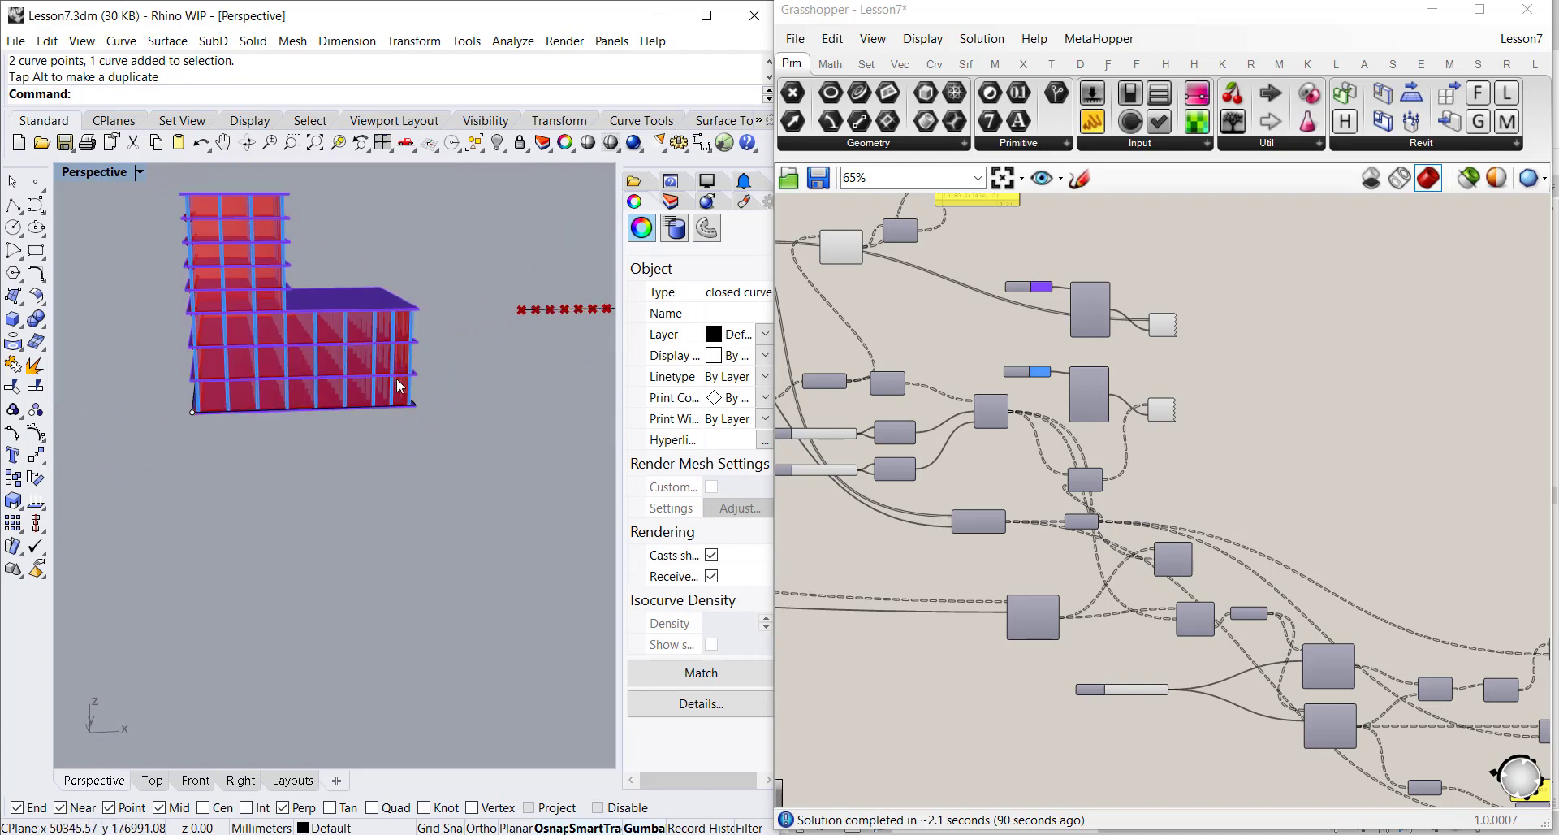
Inspect the lower block's columns, slab edges and facade panels up close and from several sides, along with the definition's layout
right_click_drag(331, 347, 355, 369)
scroll(312, 333, "down", 5)
scroll(234, 403, "up", 7)
scroll(425, 365, "up", 1)
scroll(425, 382, "down", 4)
scroll(428, 366, "up", 4)
scroll(319, 466, "up", 3)
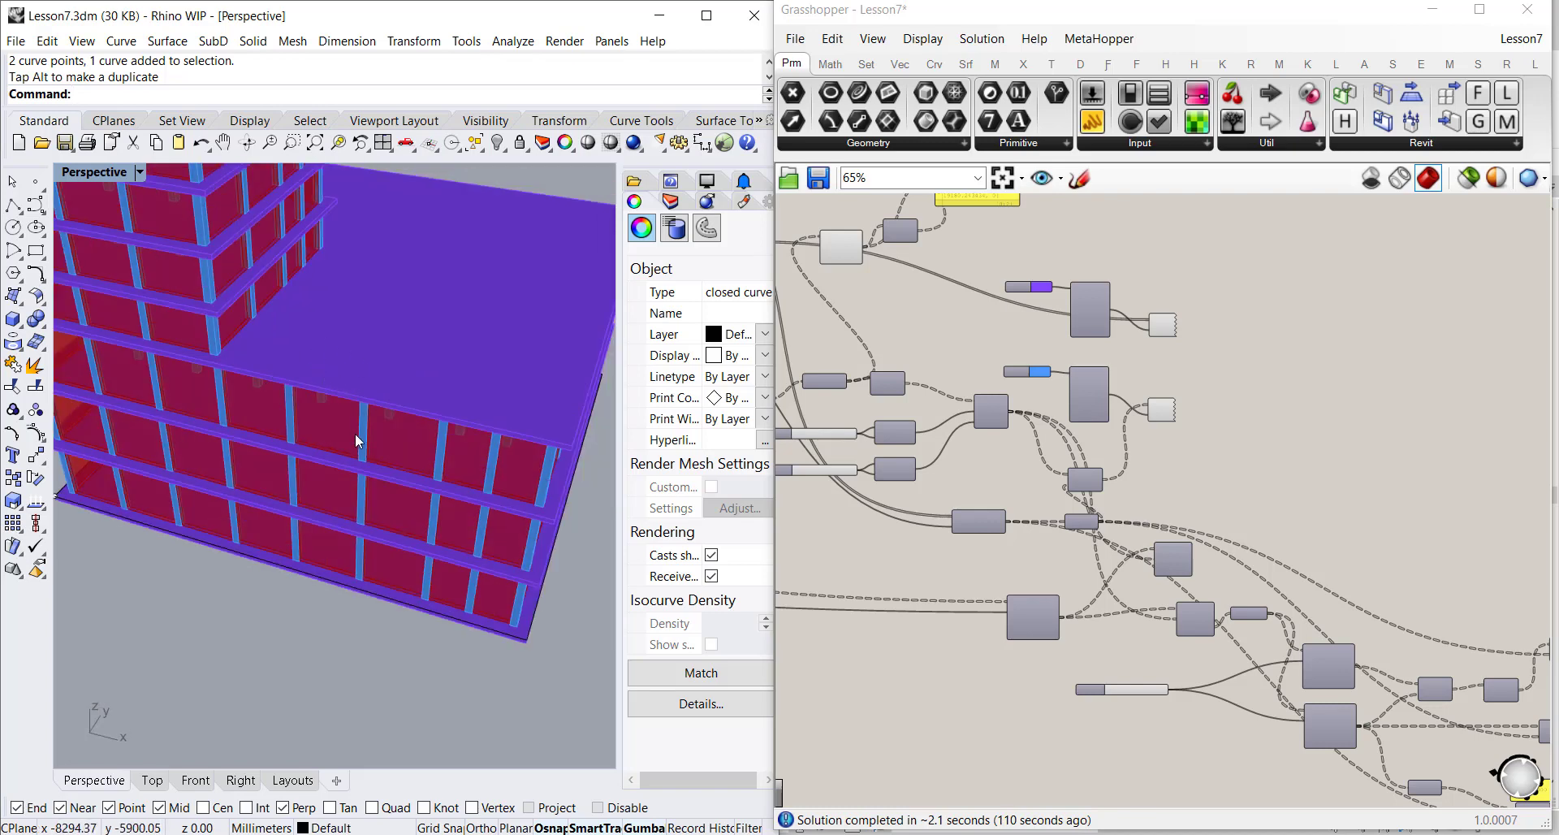
right_click_drag(354, 432, 384, 390)
scroll(383, 390, "down", 5)
scroll(471, 446, "up", 5)
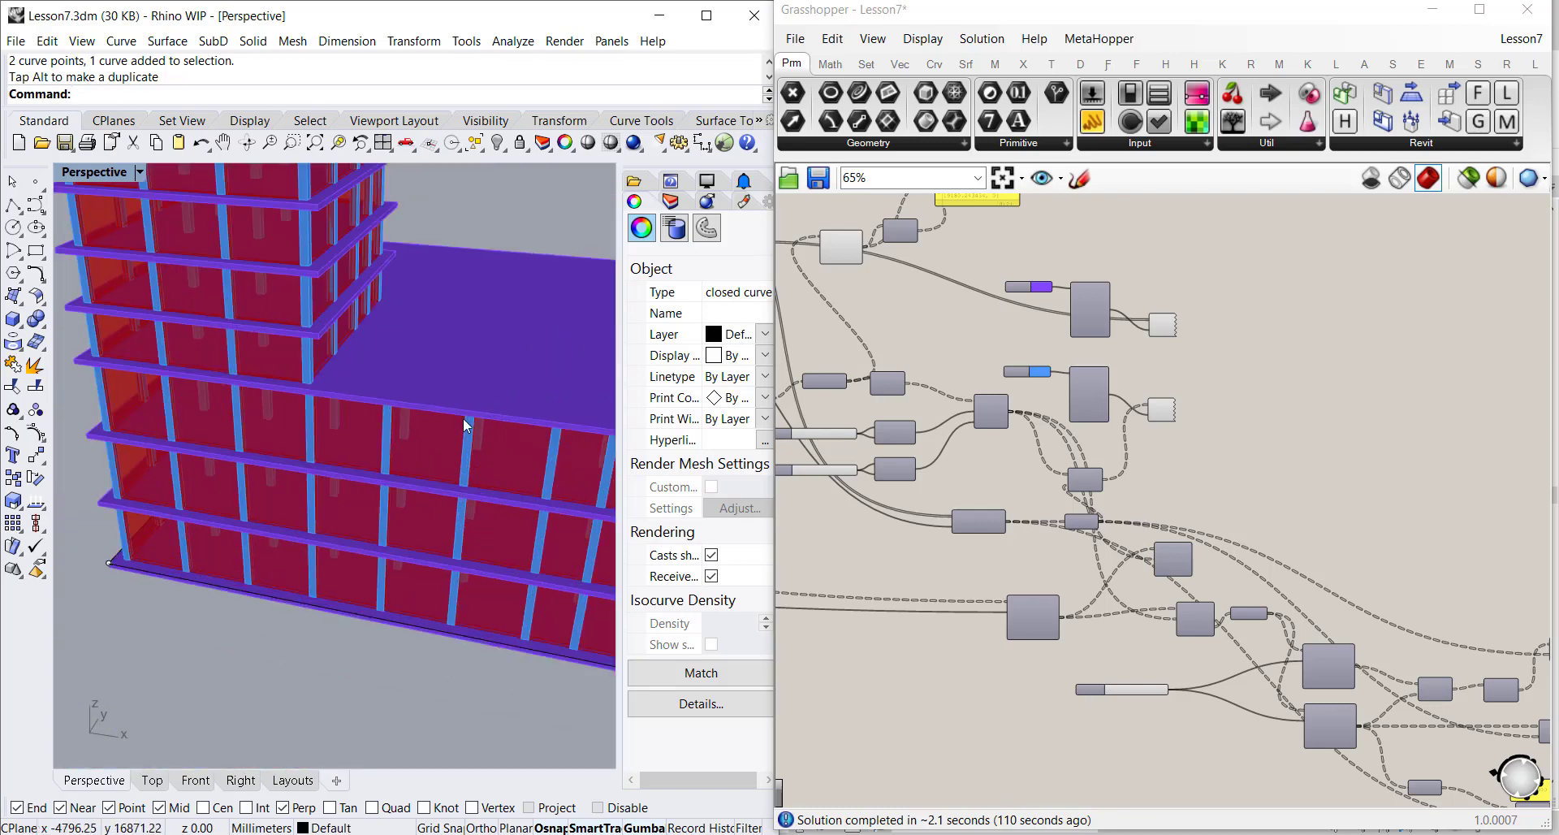
right_click_drag(490, 474, 429, 408)
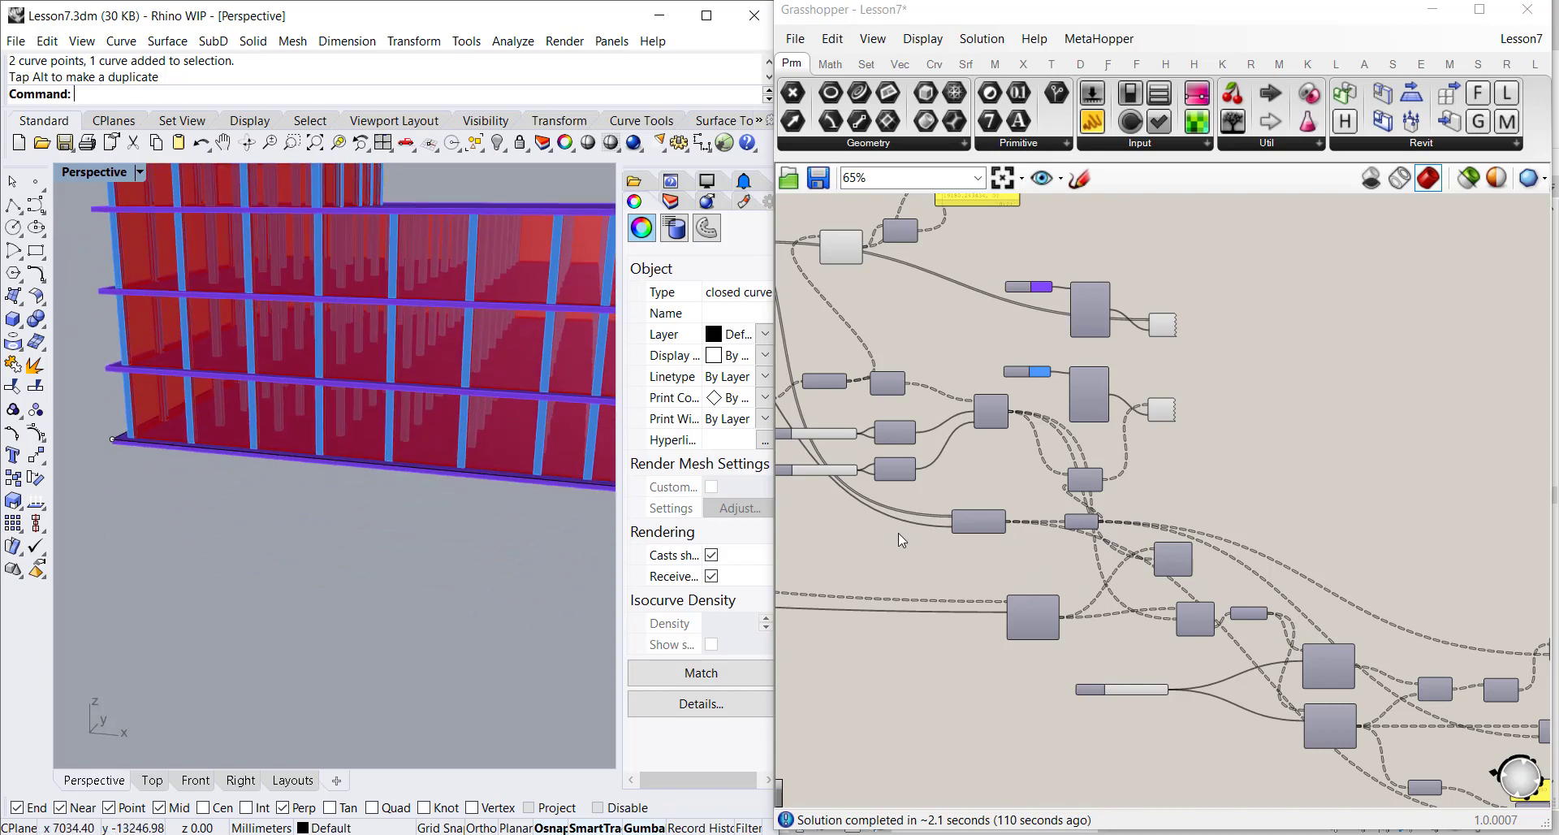
right_click_drag(510, 397, 453, 438)
scroll(452, 443, "up", 4)
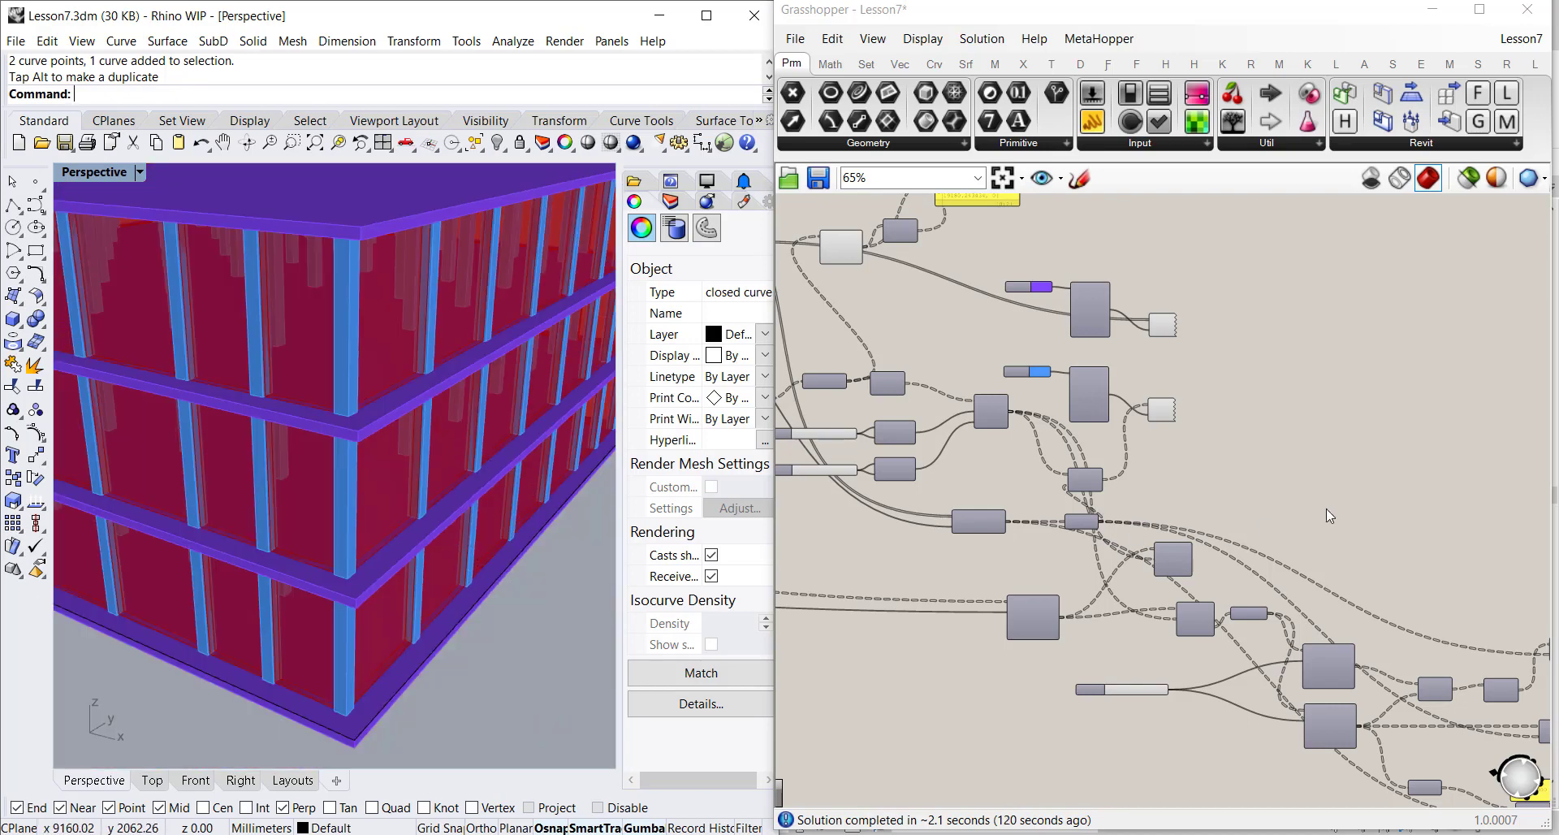
scroll(1391, 464, "down", 5)
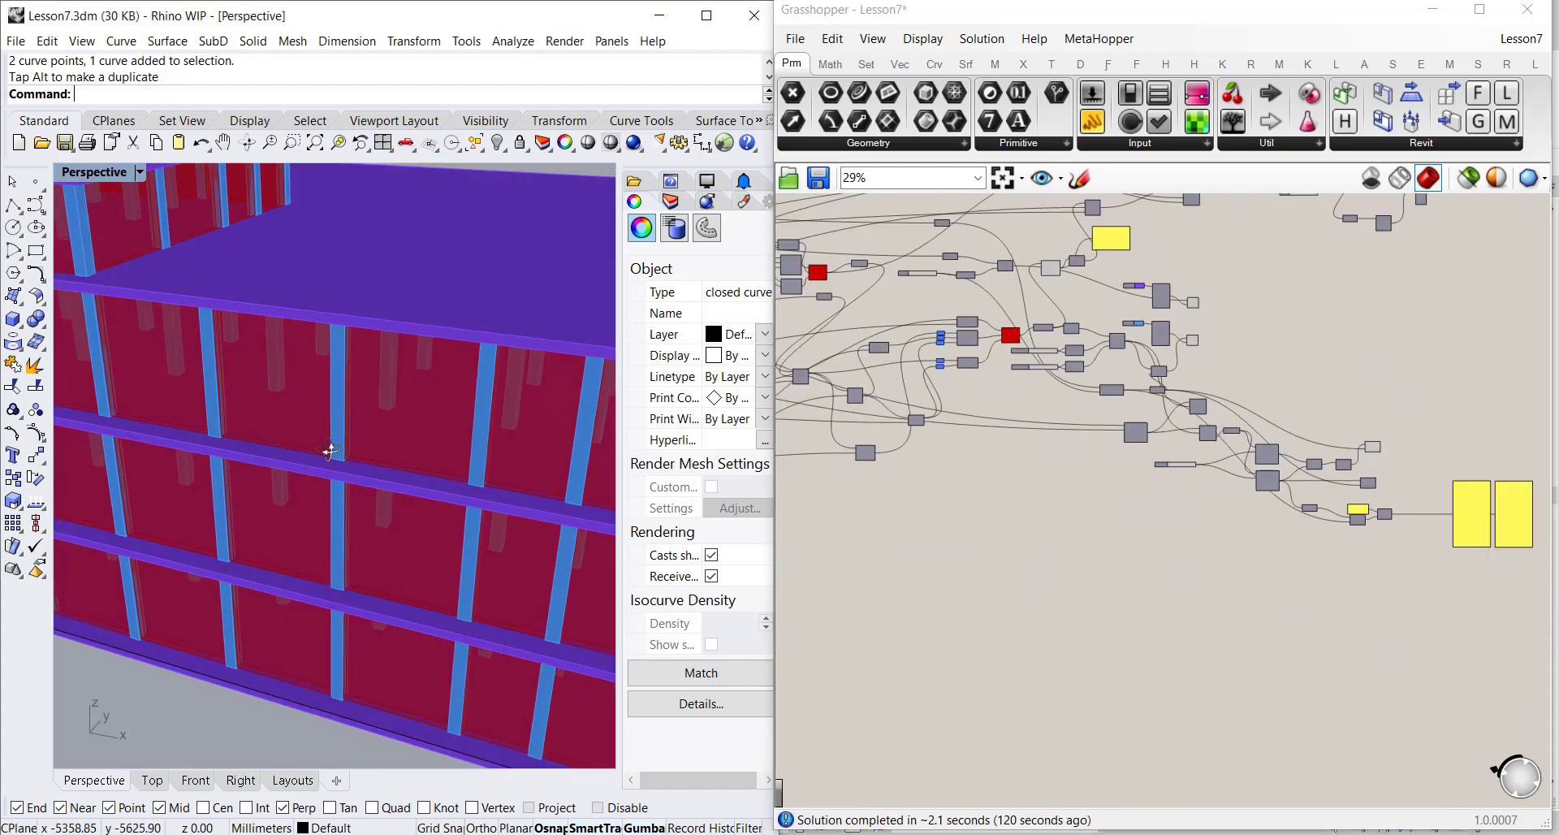
scroll(339, 437, "down", 5)
right_click_drag(375, 394, 431, 477)
scroll(307, 439, "up", 3)
scroll(1223, 302, "up", 3)
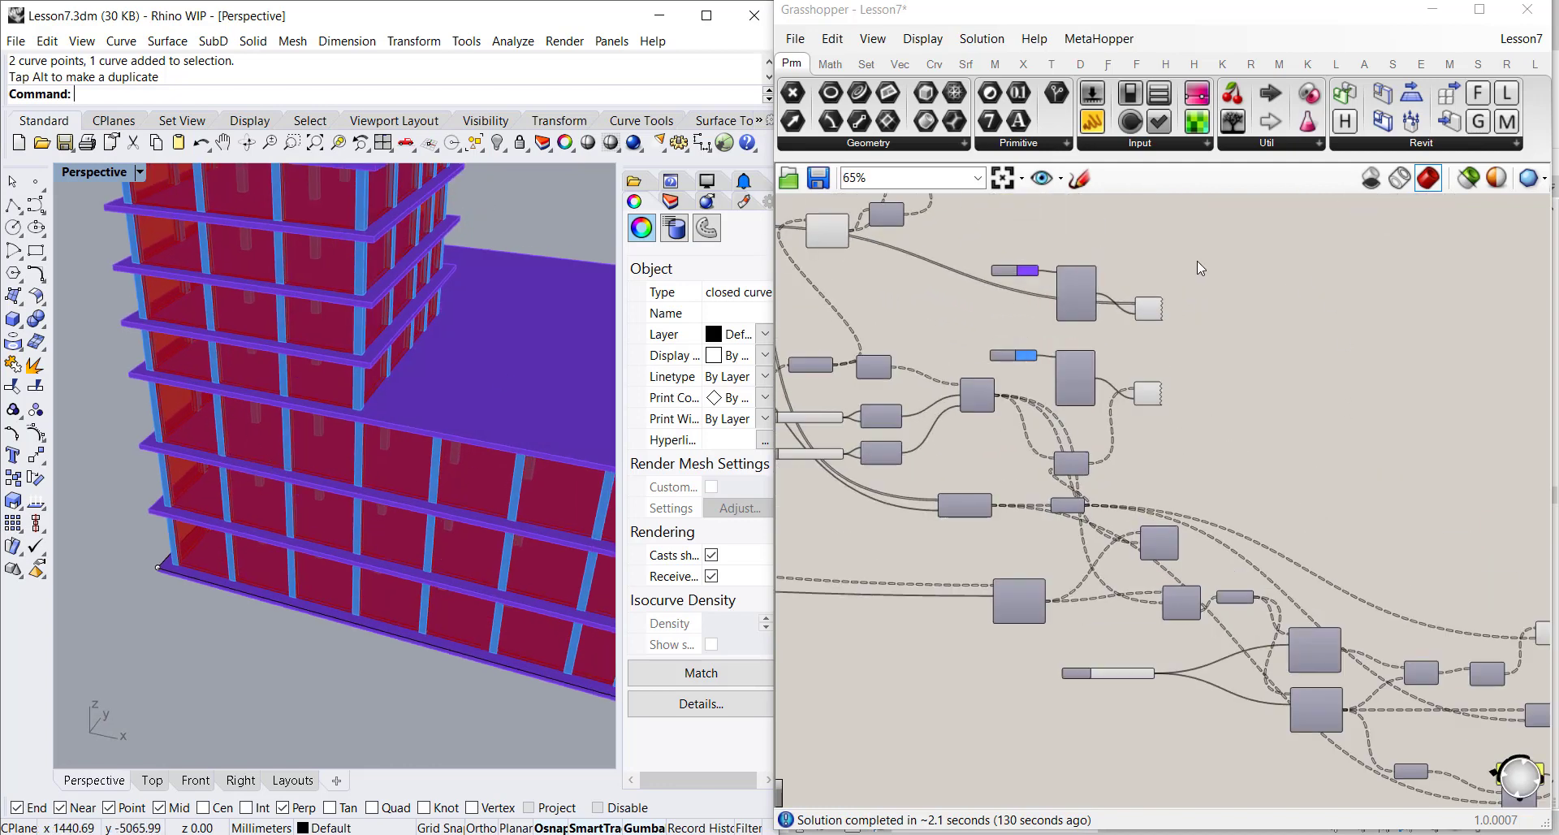
Turn off the preview of the two Custom Preview components that colour the floor slabs and columns
left_click_drag(1115, 445, 1200, 280)
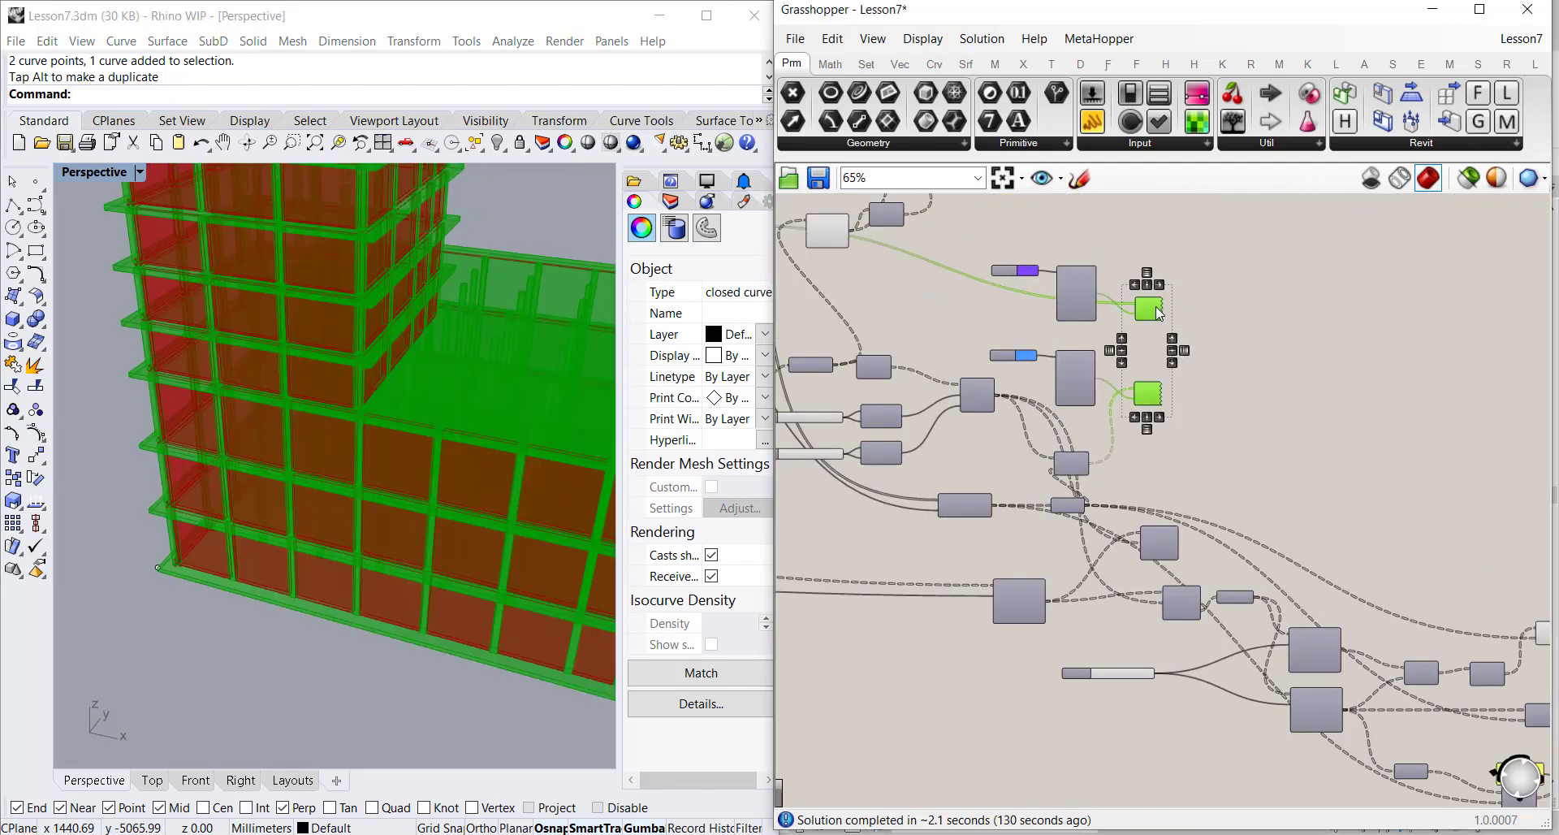
middle_click(1158, 313)
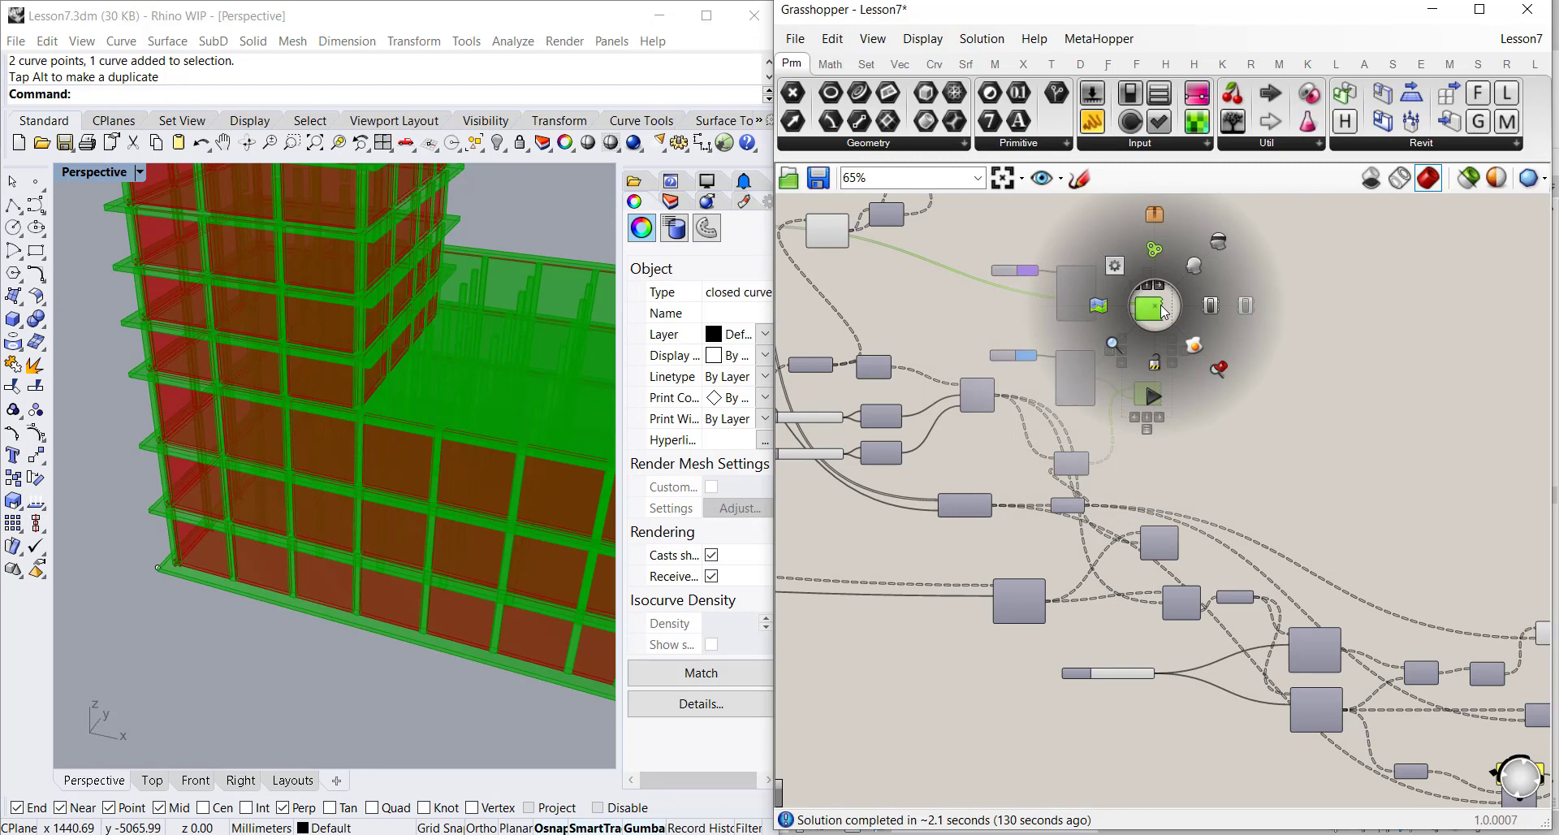
scroll(1214, 305, "up", 1)
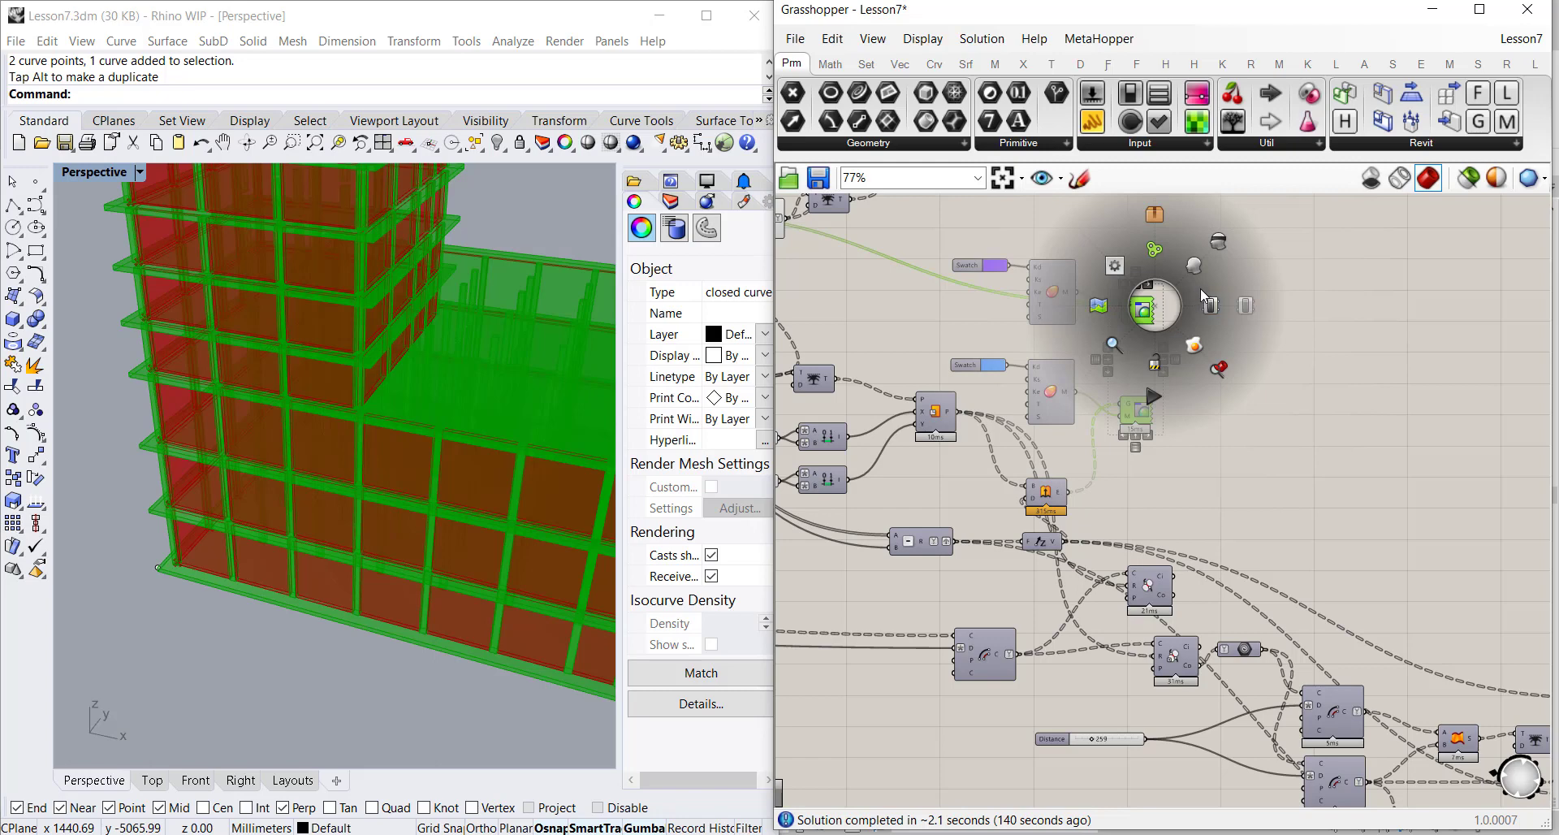
left_click(1220, 241)
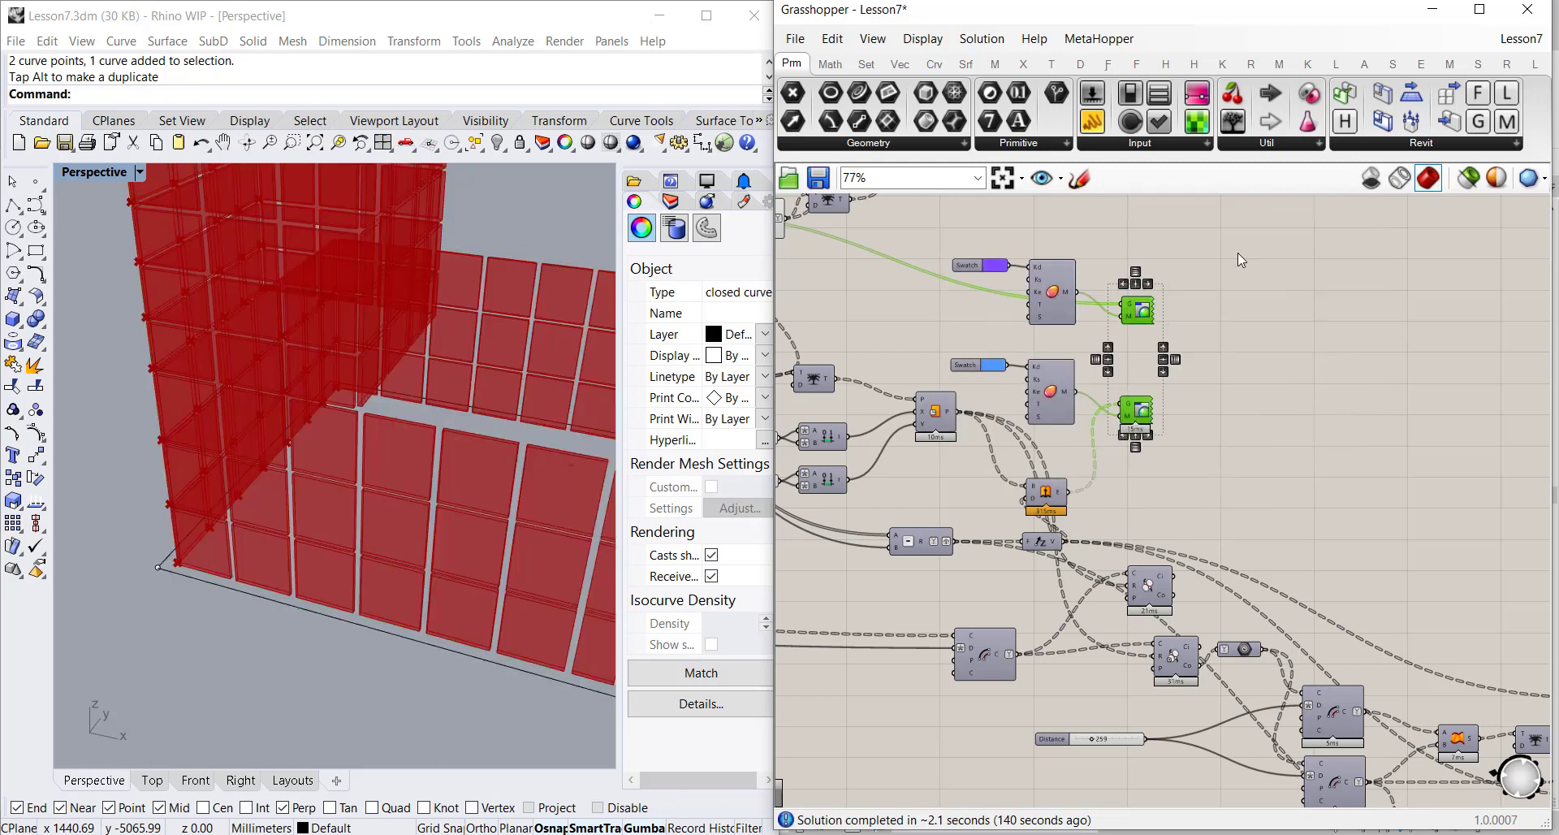
right_click_drag(1209, 443, 1313, 448)
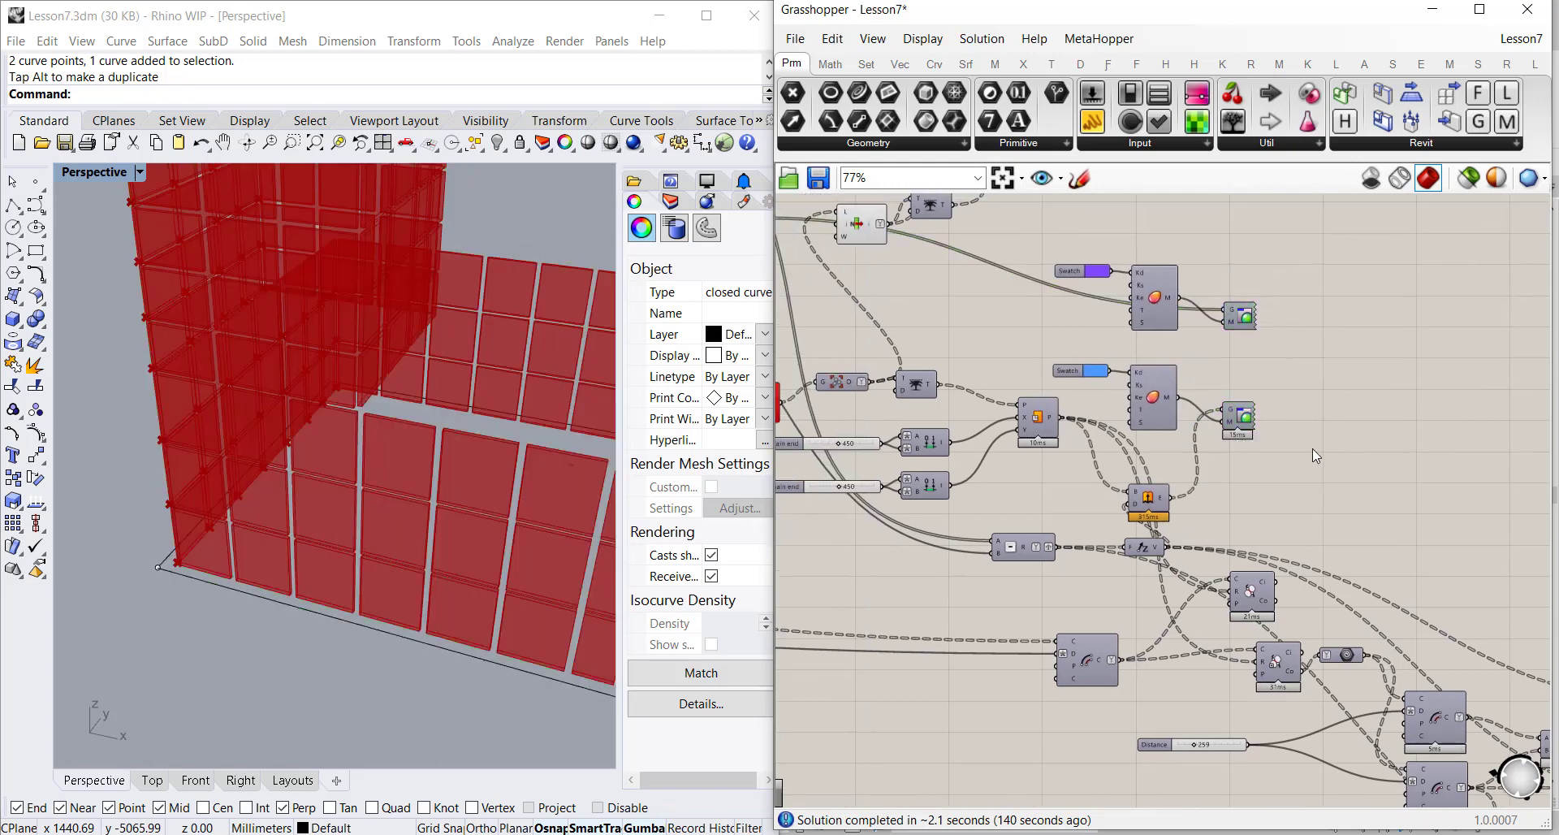
Turn on the preview of the two Extrude components that generate the columns and the floor slabs
right_click(1148, 505)
left_click(1223, 535)
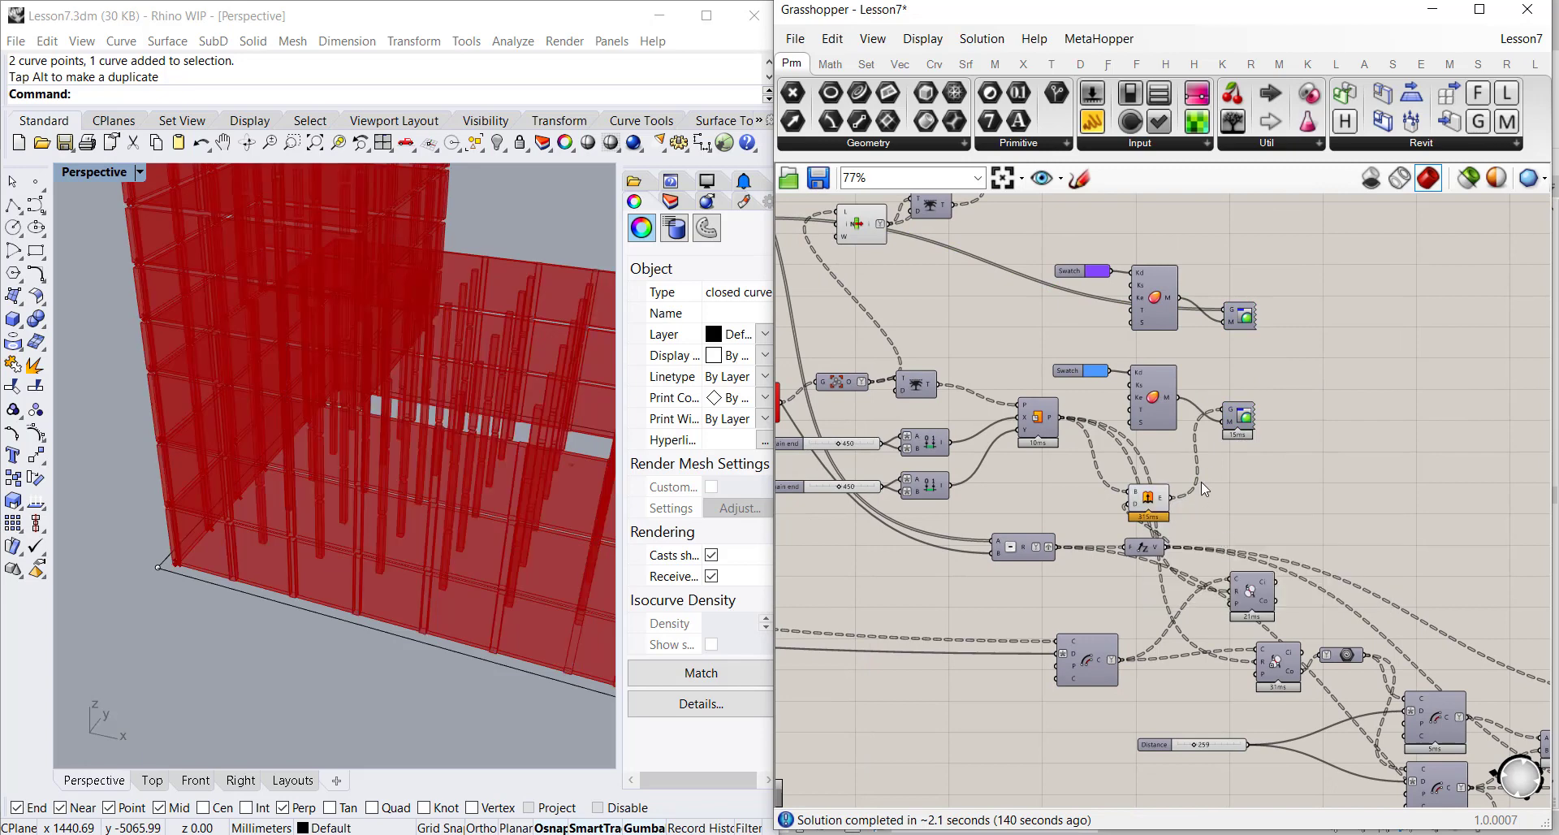
right_click_drag(1201, 480, 1254, 495)
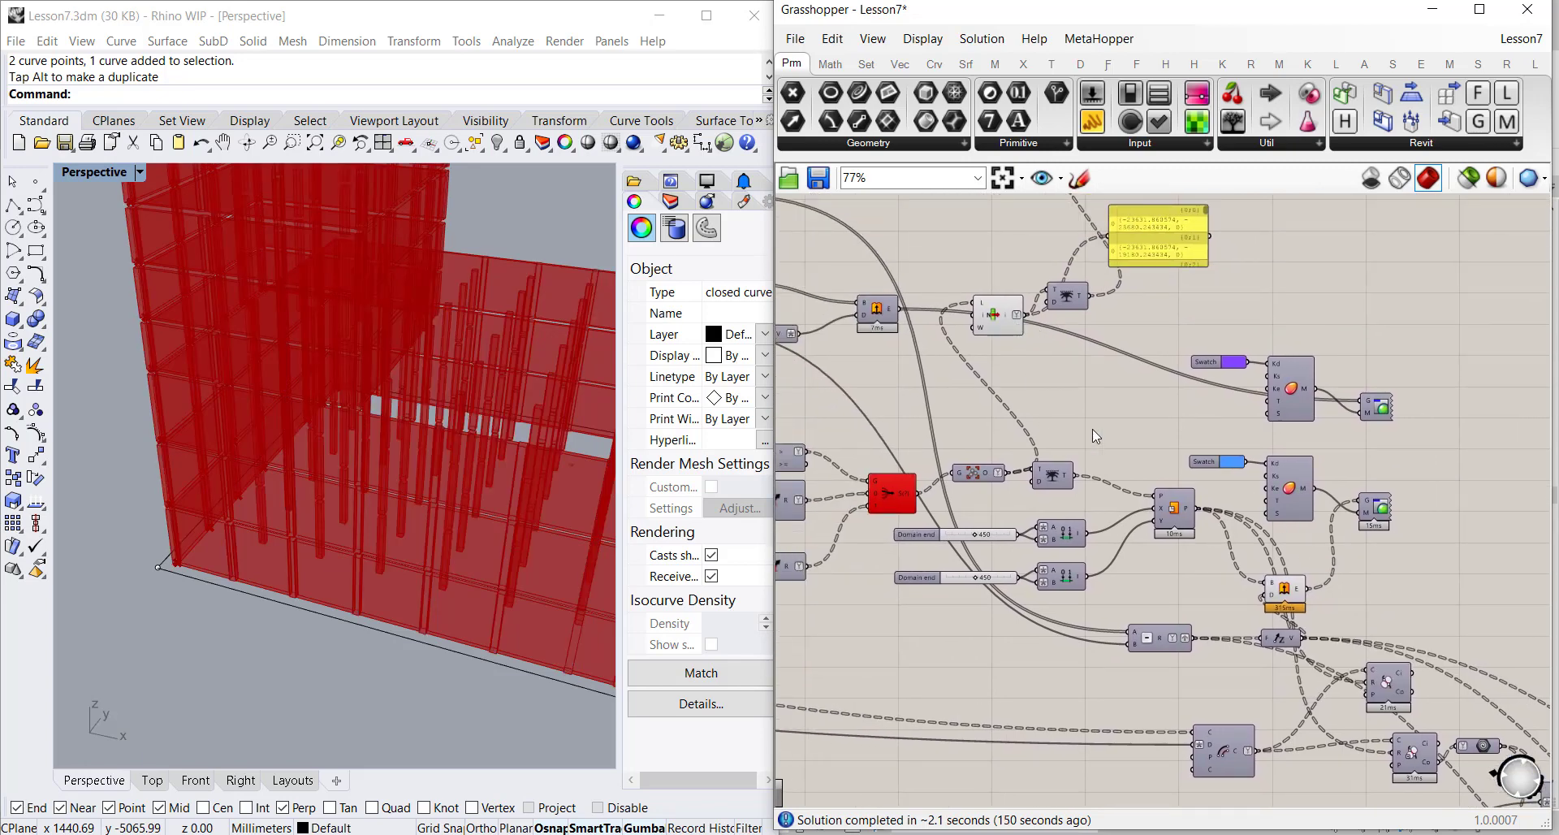
right_click_drag(1109, 398, 1147, 427)
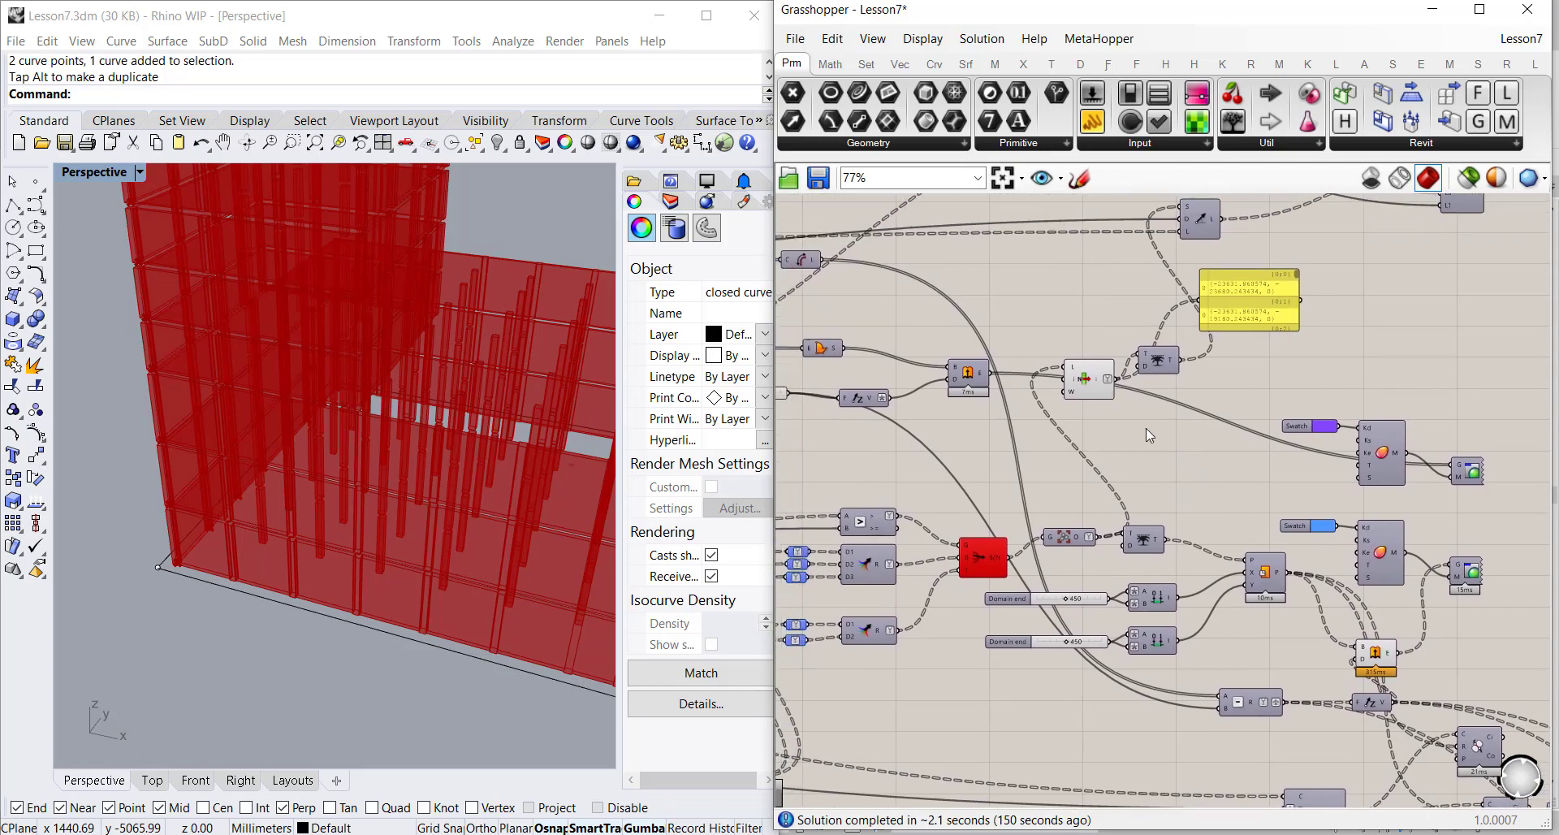
right_click(968, 384)
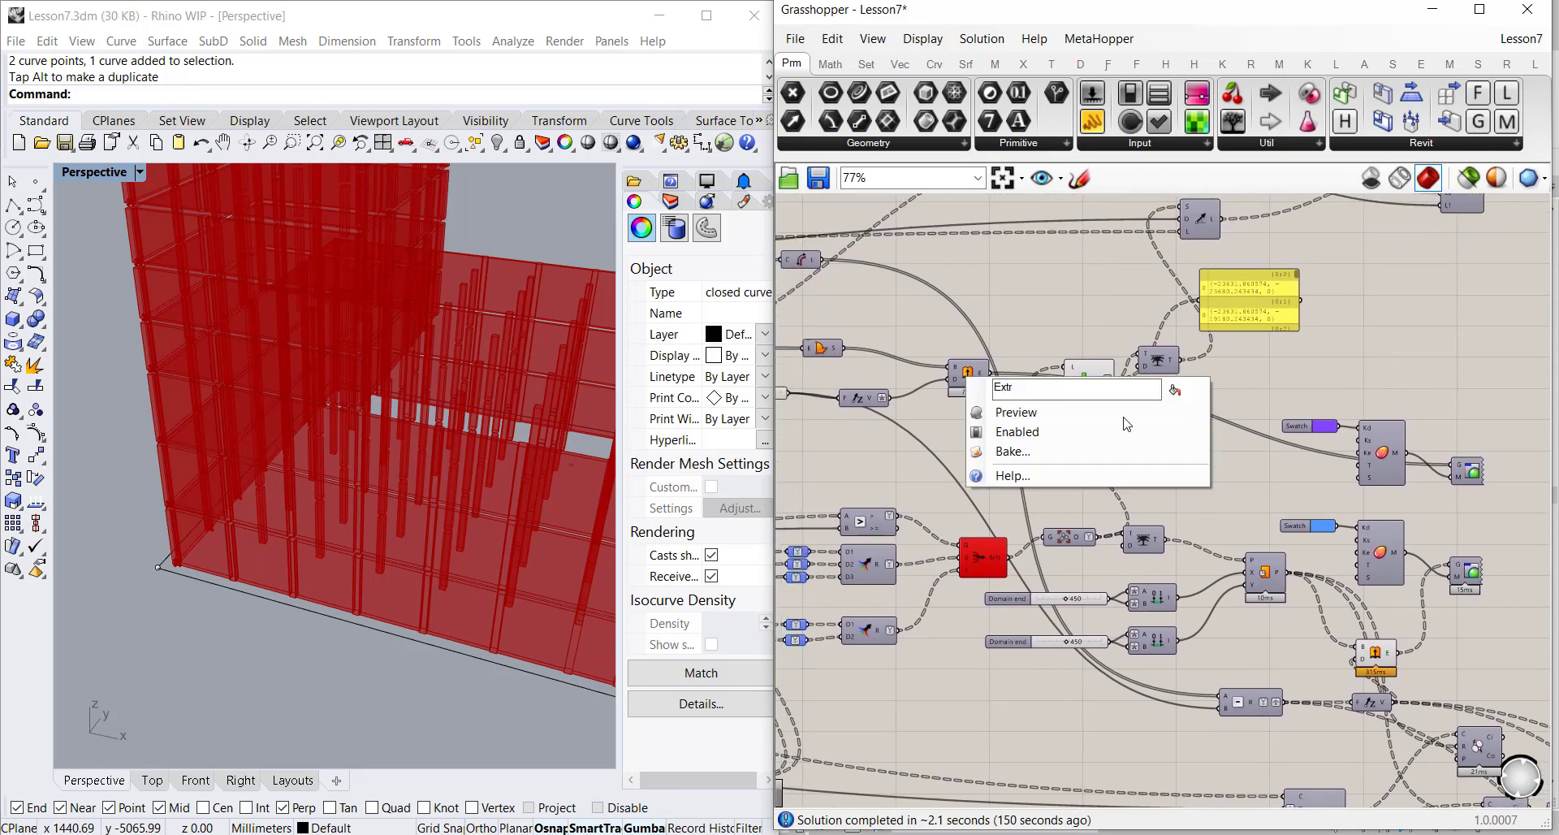
left_click(1074, 409)
scroll(481, 617, "down", 5)
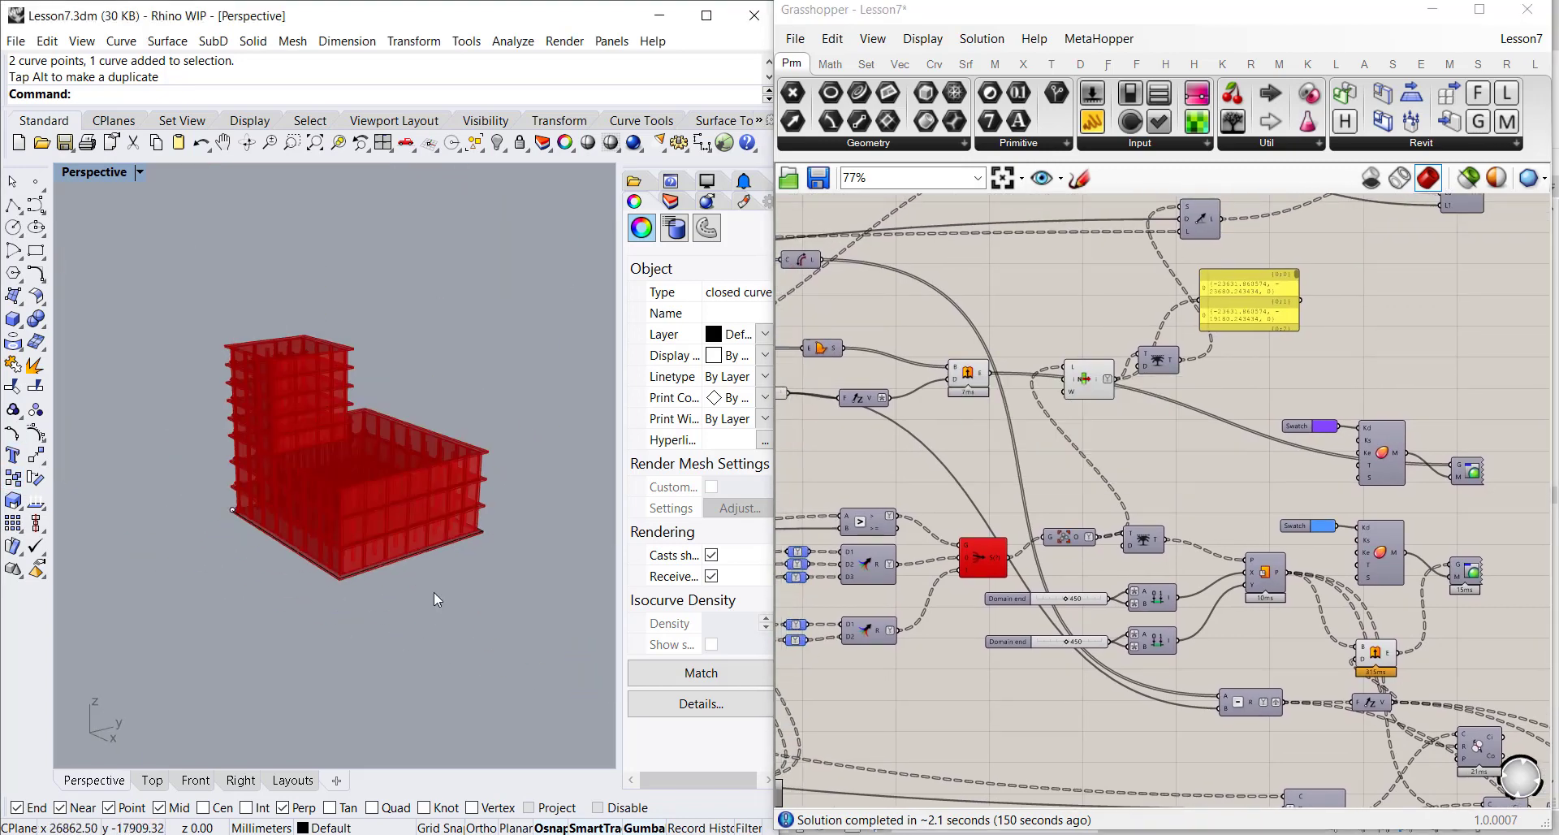
Move the Rhino window out of the way, switch to Revit and open the project's default 3D view
double_click(589, 25)
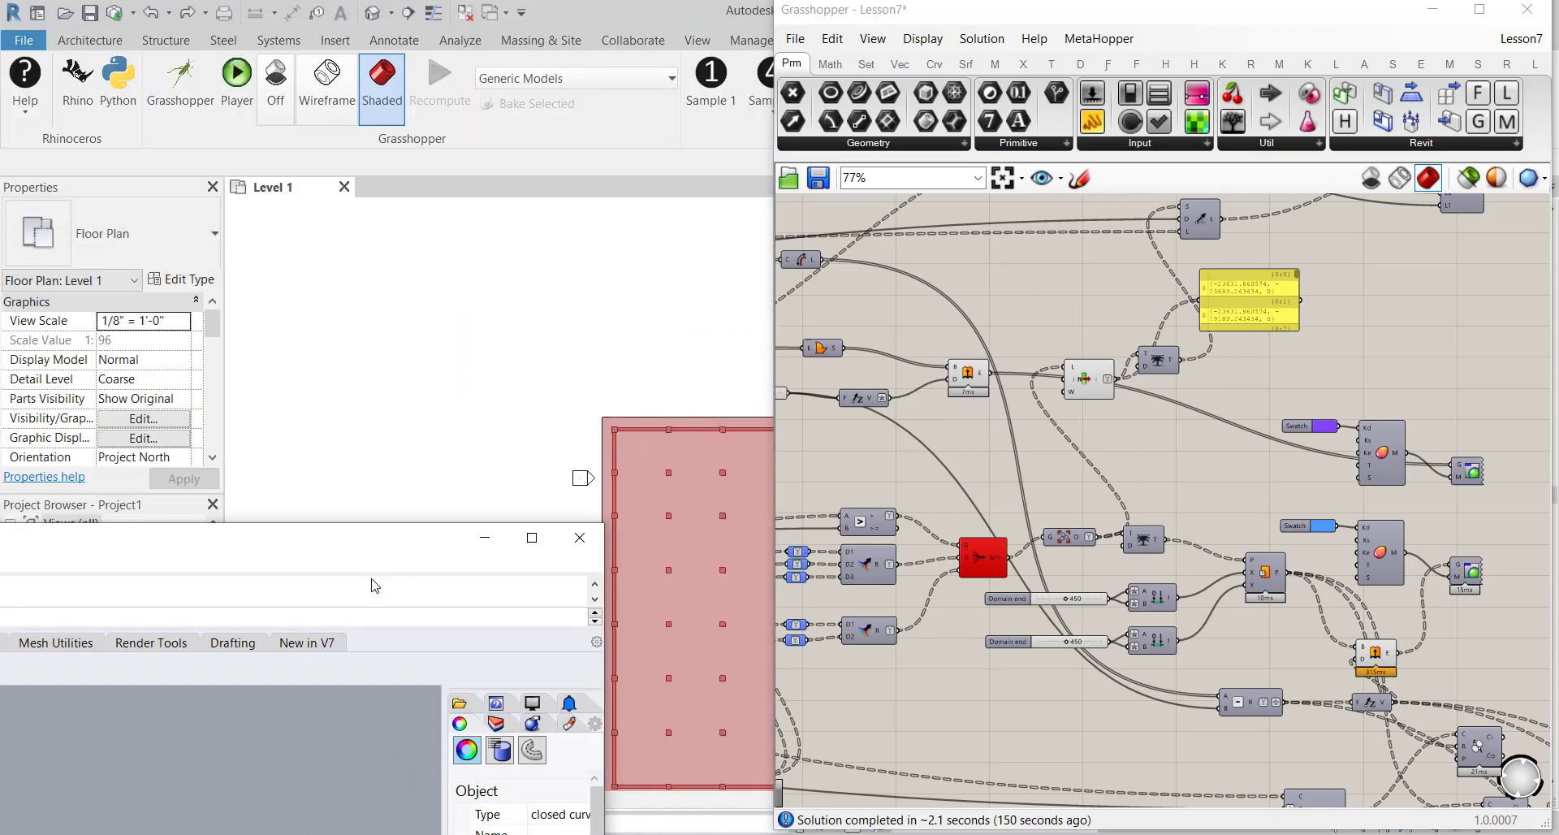
left_click(380, 29)
left_click(385, 11)
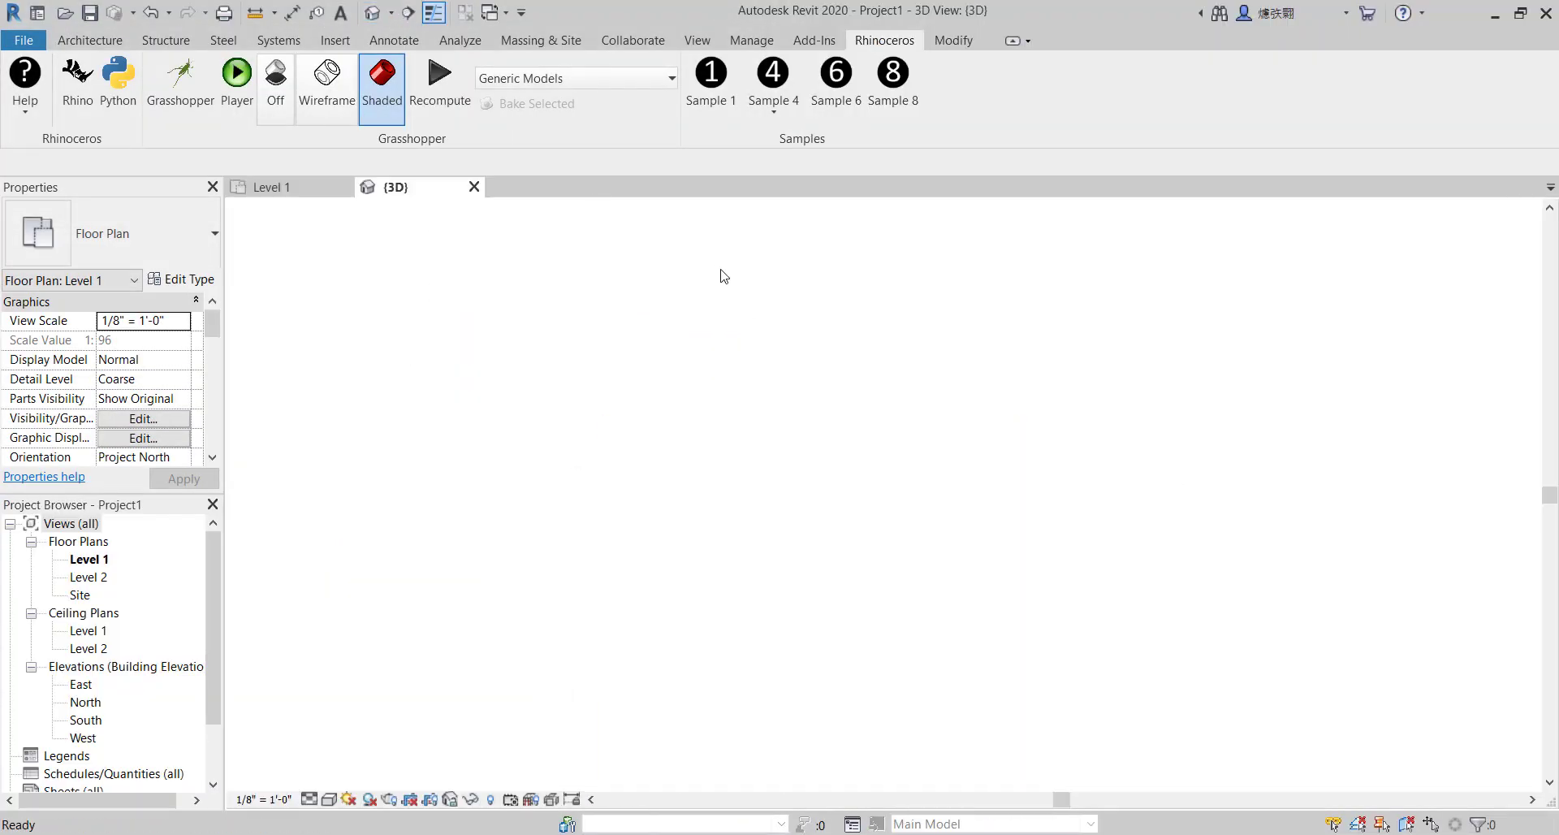
scroll(648, 446, "up", 2)
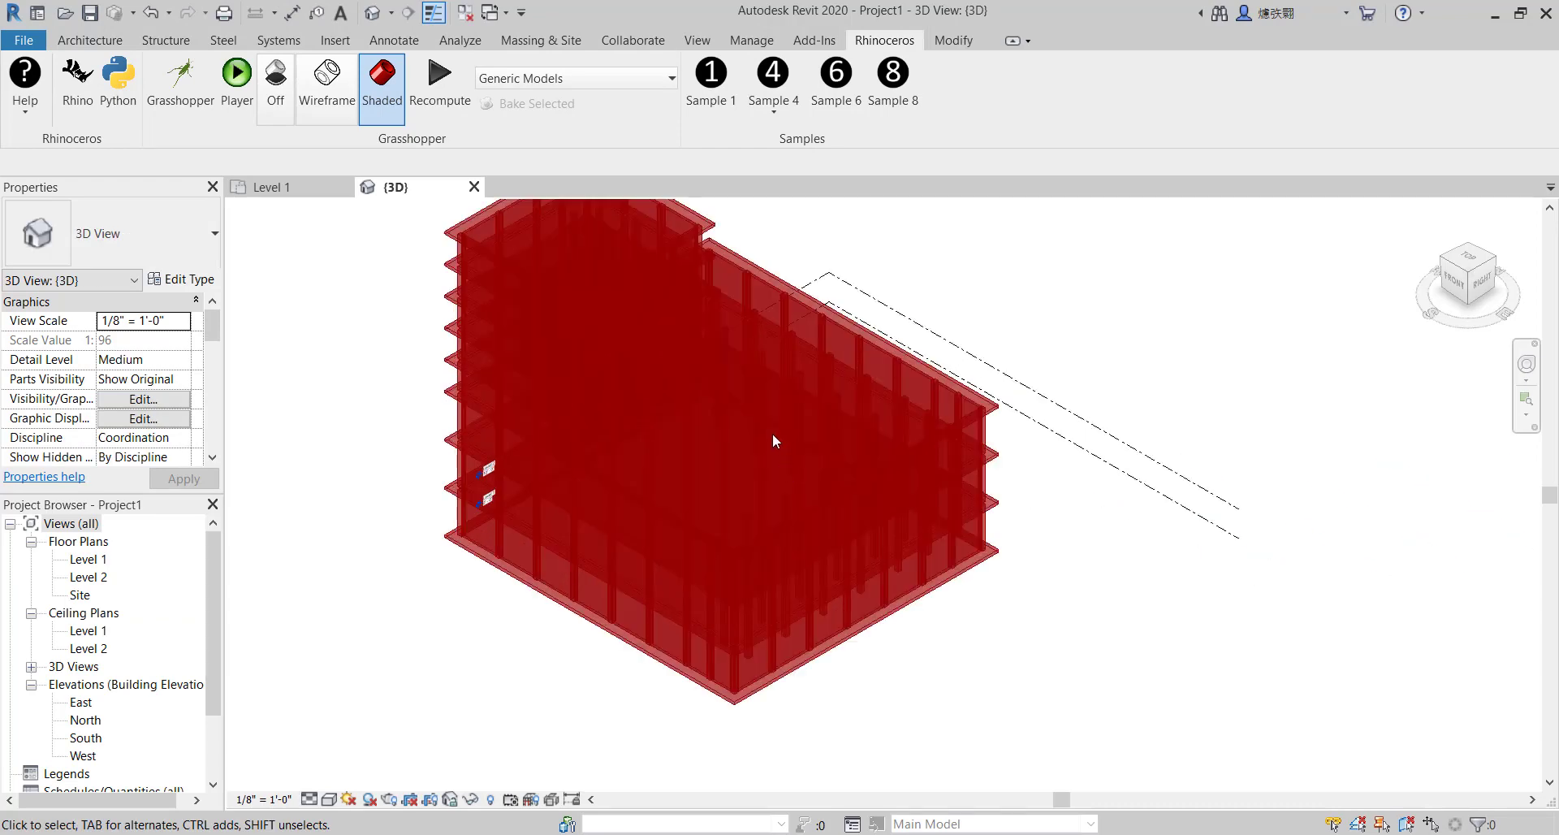
Examine the shaded Grasshopper building preview in the Revit 3D view from different angles and distances
right_click(772, 390)
left_click(813, 591)
middle_click_drag(850, 343, 928, 342, "shift")
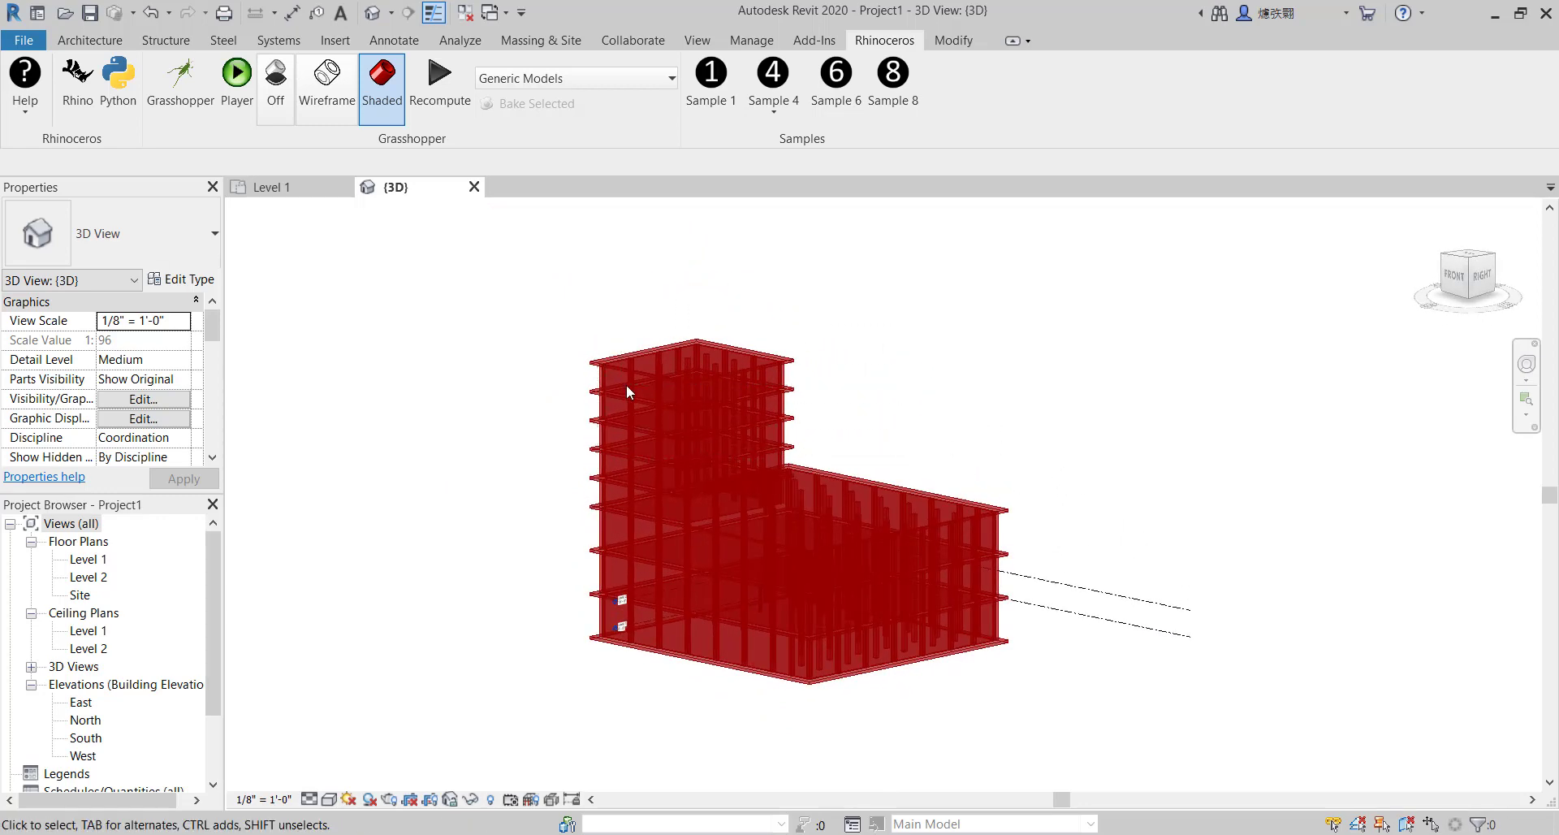
scroll(746, 471, "up", 2)
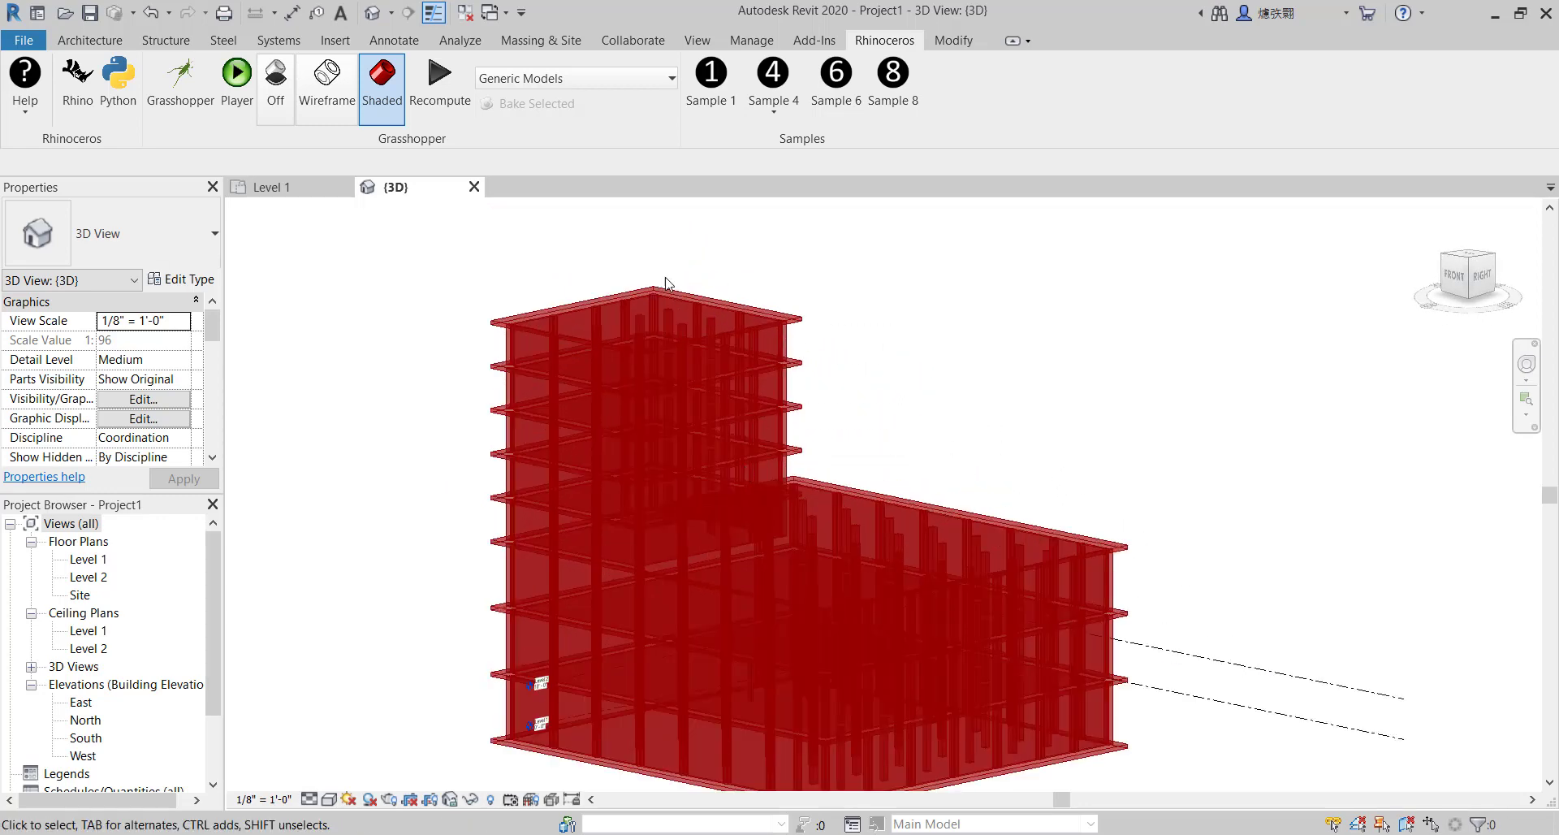
scroll(747, 304, "down", 2)
middle_click_drag(867, 310, 769, 417, "shift")
scroll(622, 443, "up", 3)
scroll(990, 684, "down", 3)
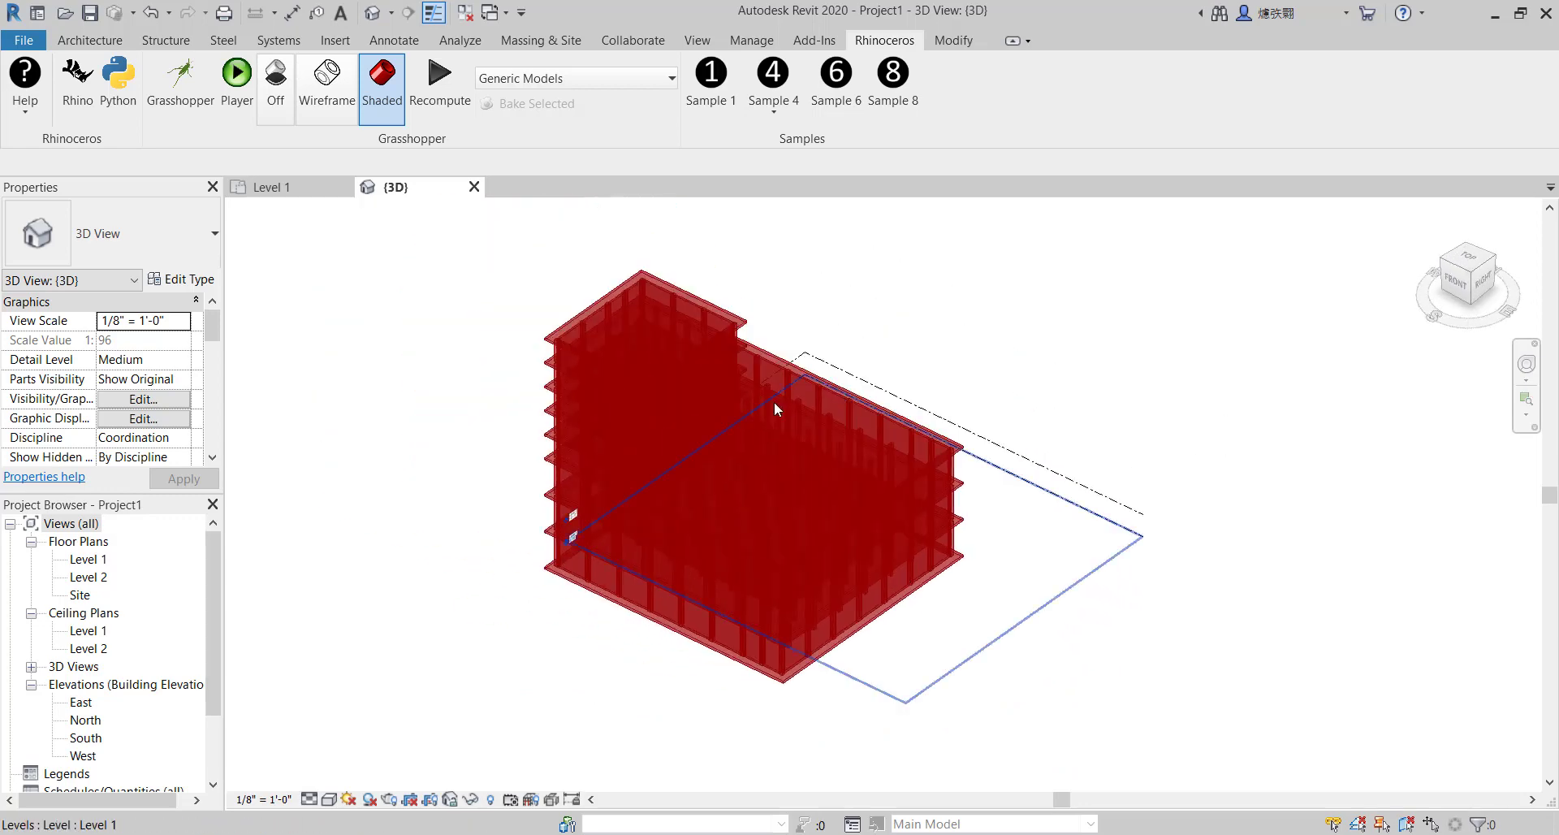
scroll(773, 401, "up", 2)
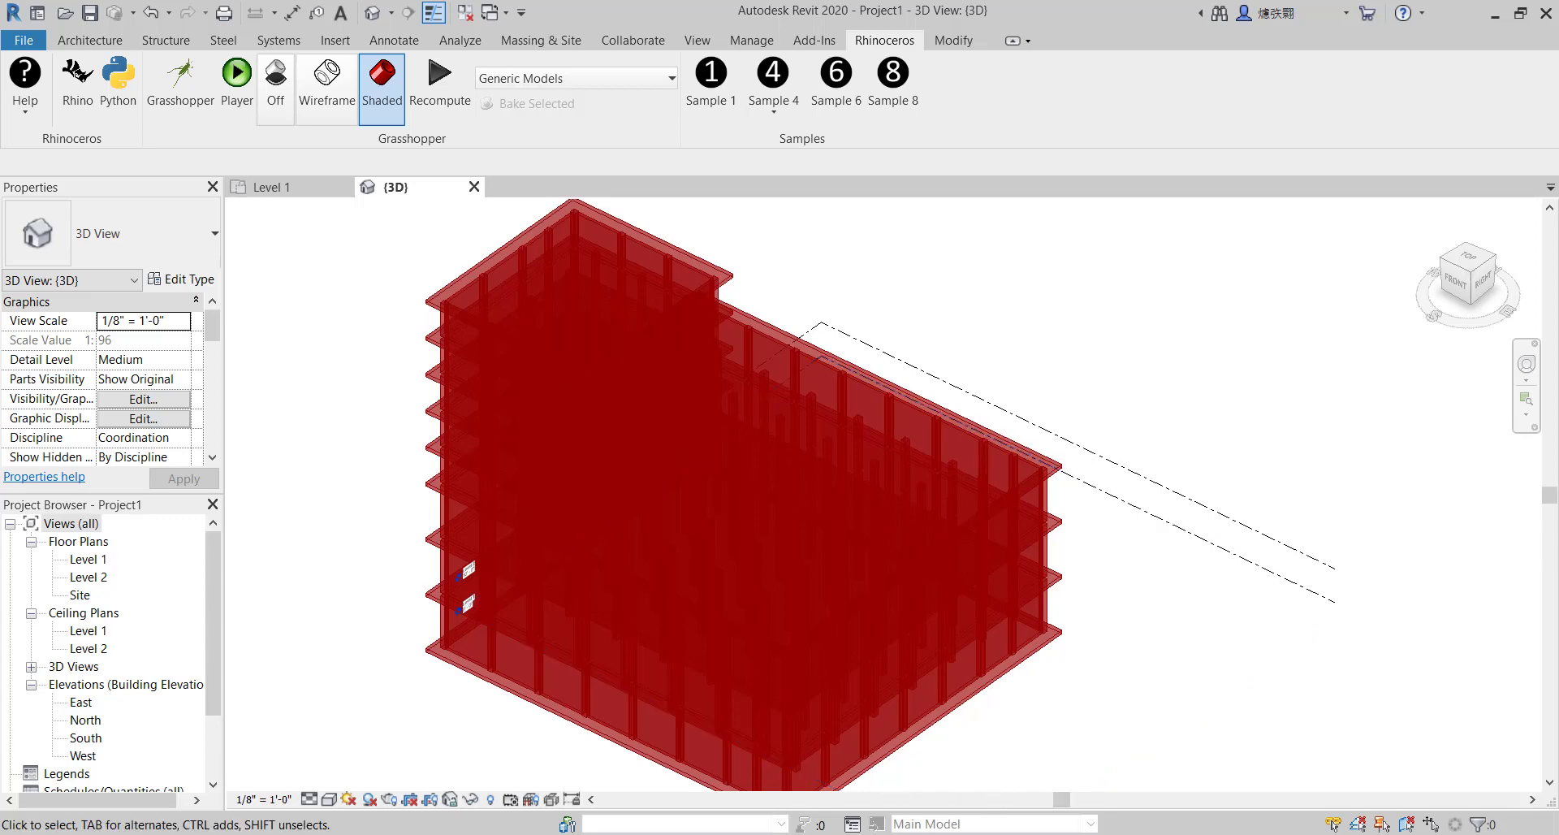
Switch back to Rhino and Grasshopper and select the component that produces the facade panels to highlight them in the model
left_click(78, 77)
left_click_drag(310, 520, 3, 321)
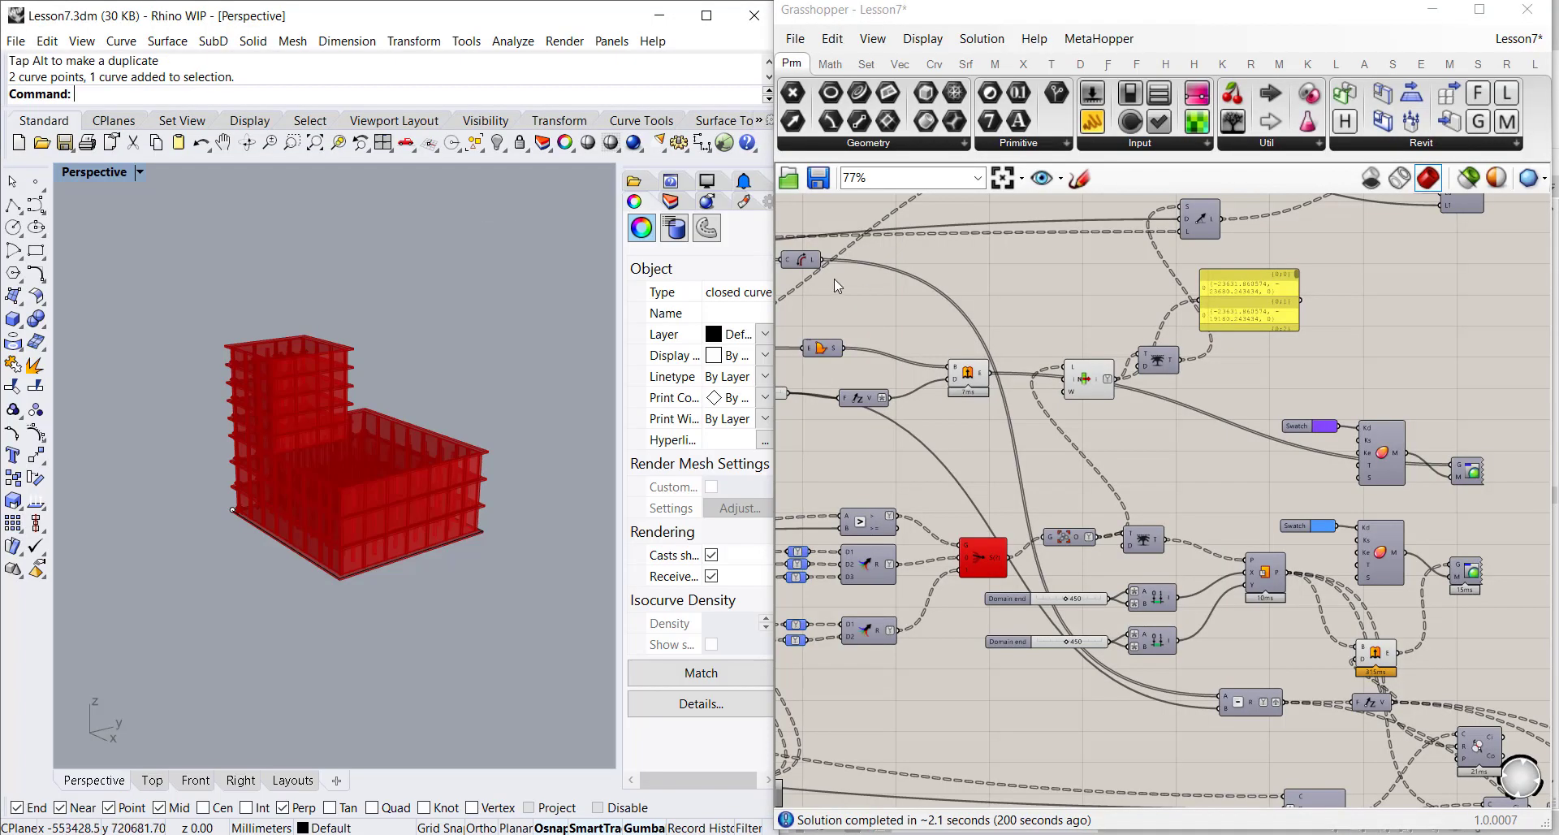
right_click_drag(1406, 422, 982, 341)
scroll(1027, 360, "down", 5)
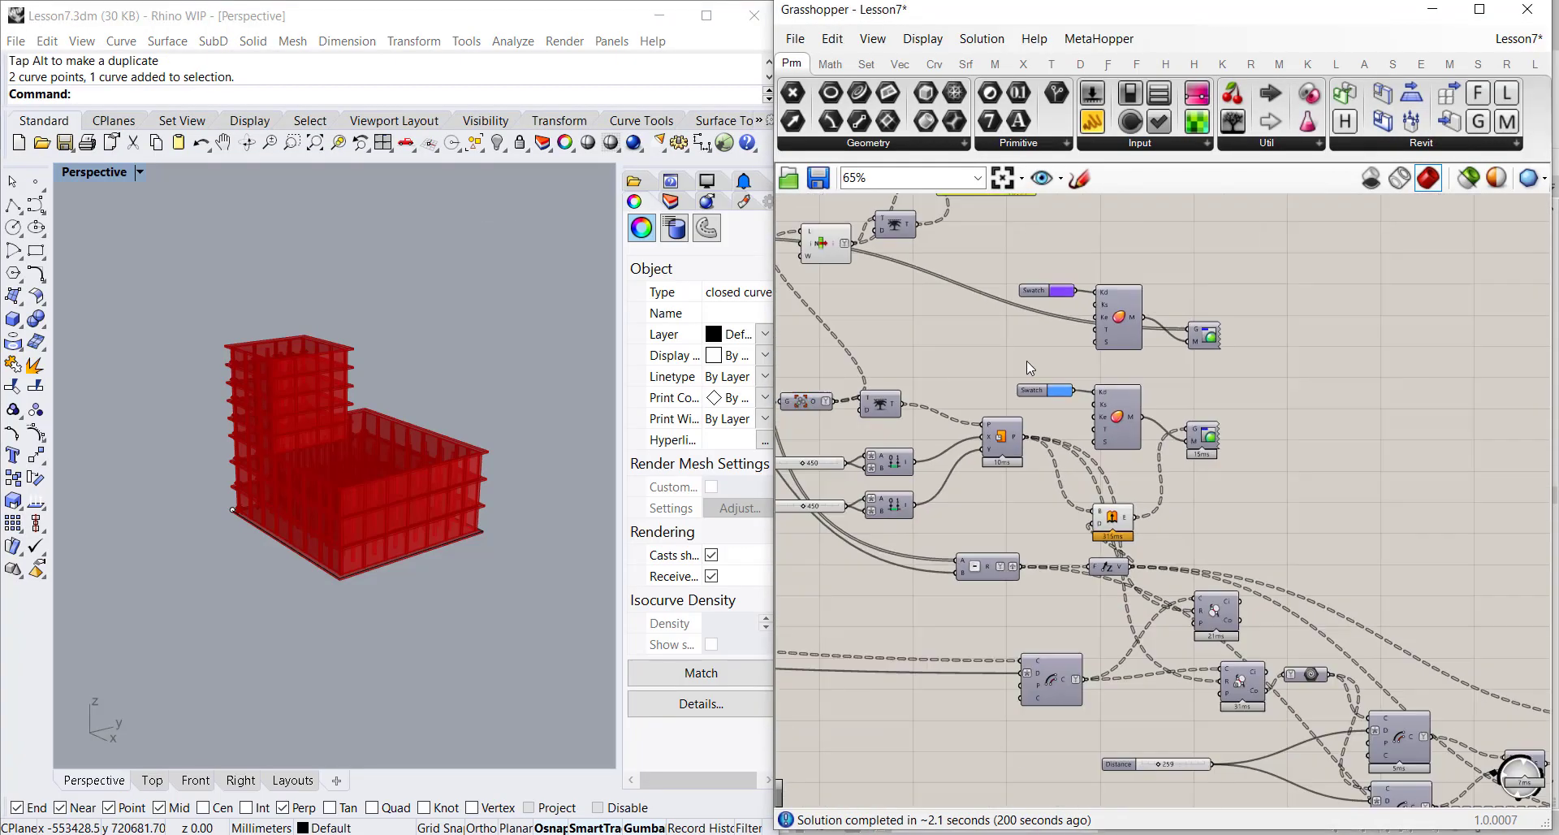
right_click_drag(1416, 560, 1448, 512)
scroll(1161, 419, "up", 4)
left_click(1346, 426)
scroll(1448, 511, "down", 5)
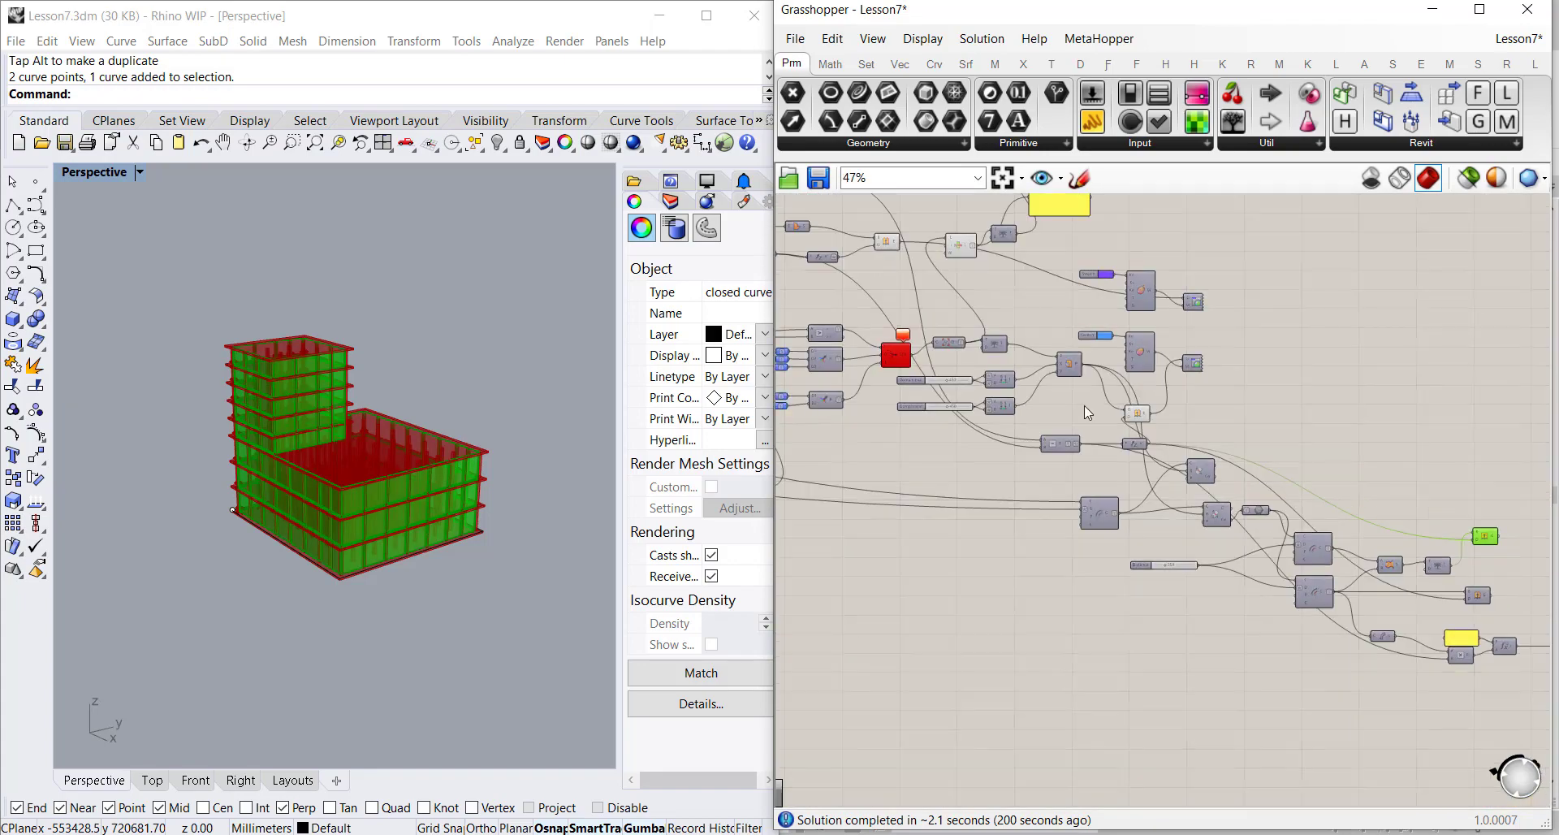
Move the column Extrude component clear of its neighbours and inspect the highlighted columns in the model
scroll(1083, 403, "up", 4)
right_click_drag(1084, 403, 966, 370)
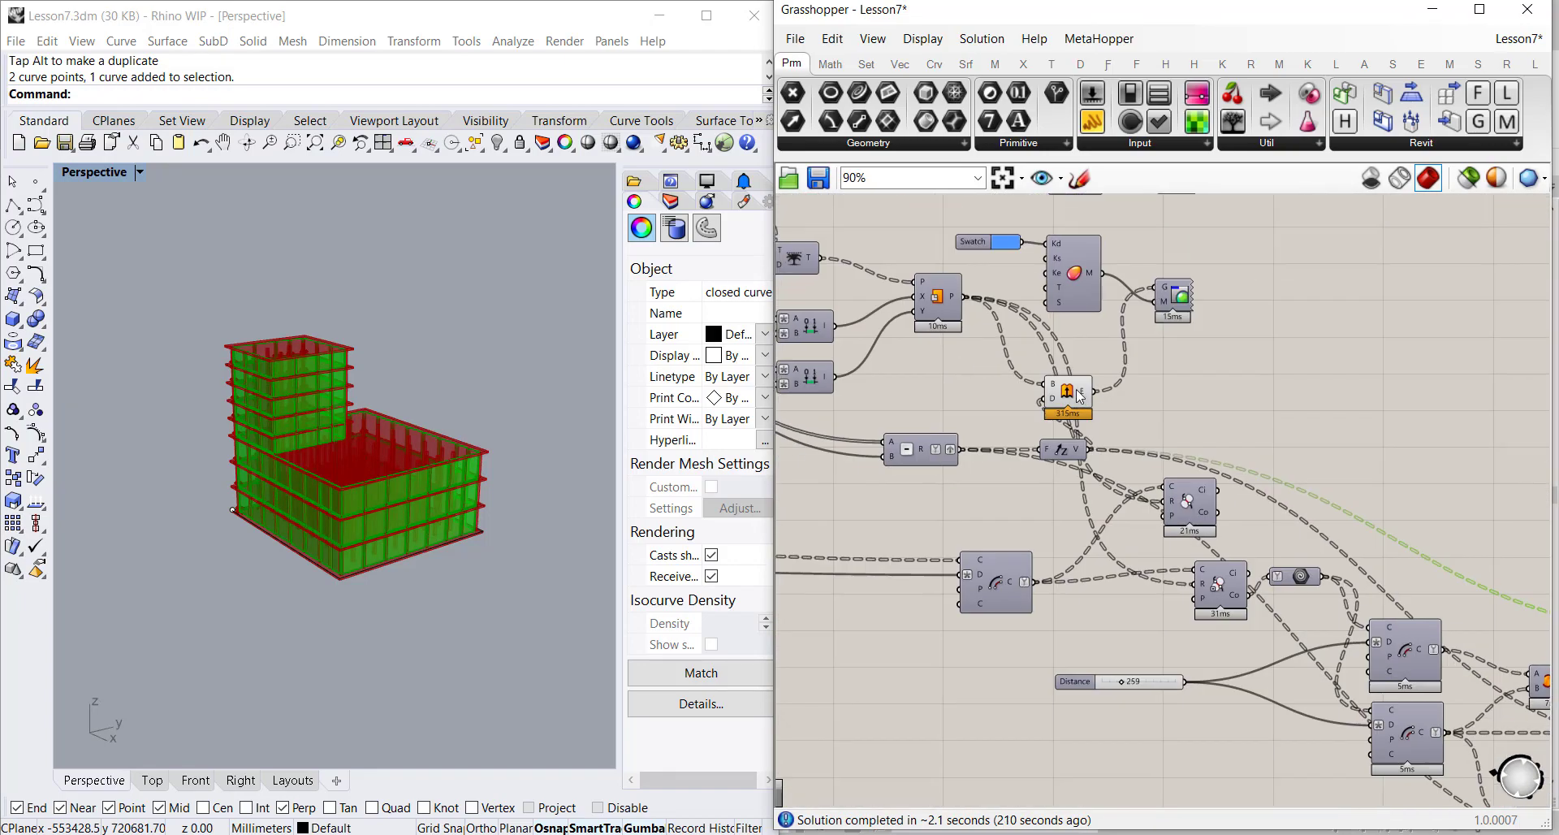
left_click_drag(1083, 396, 1218, 404)
scroll(338, 510, "up", 5)
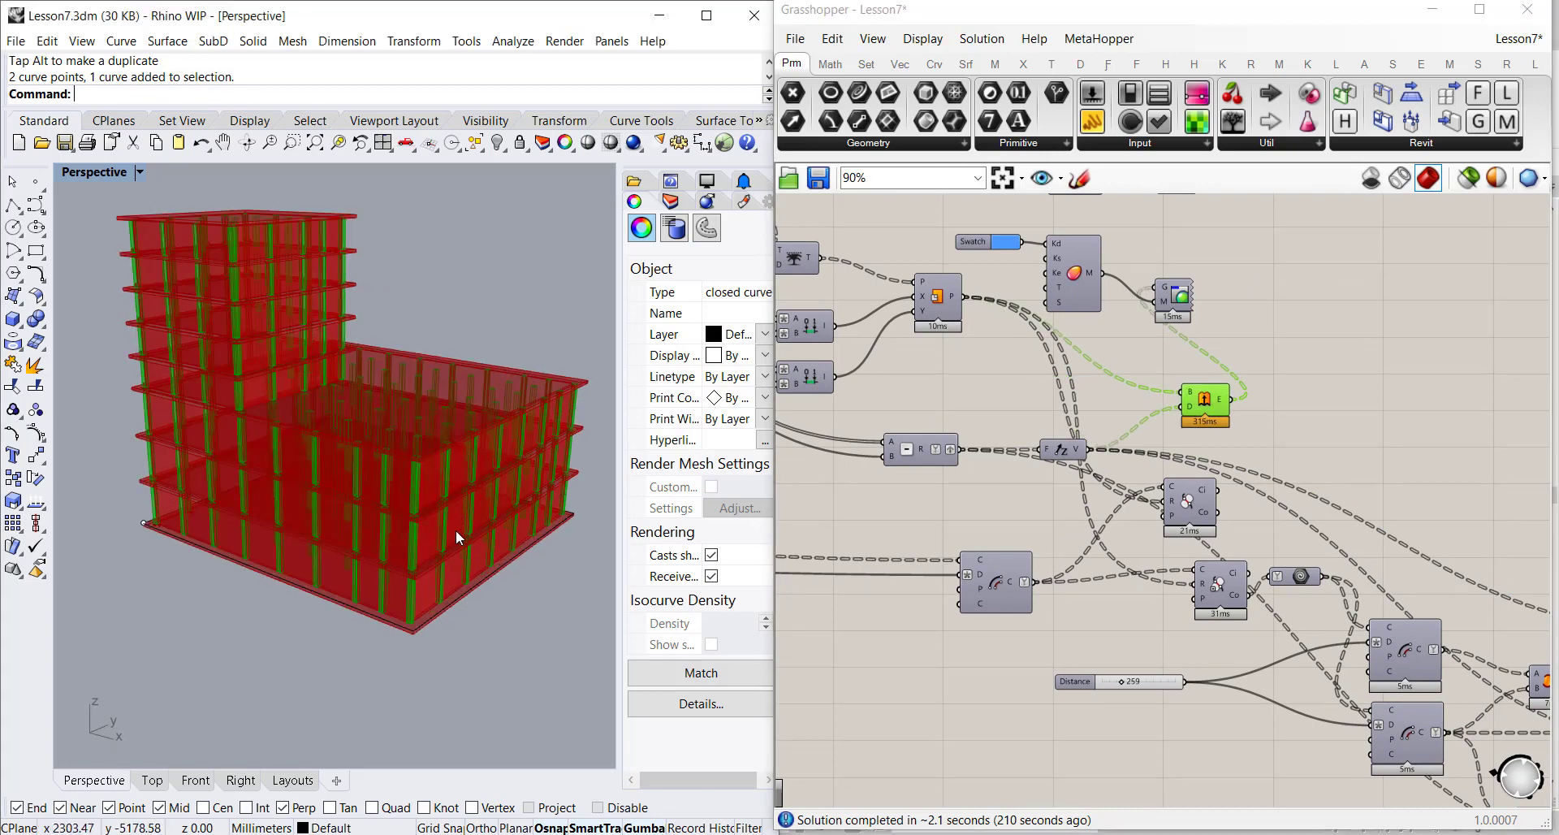
scroll(456, 529, "up", 5)
scroll(428, 529, "down", 2)
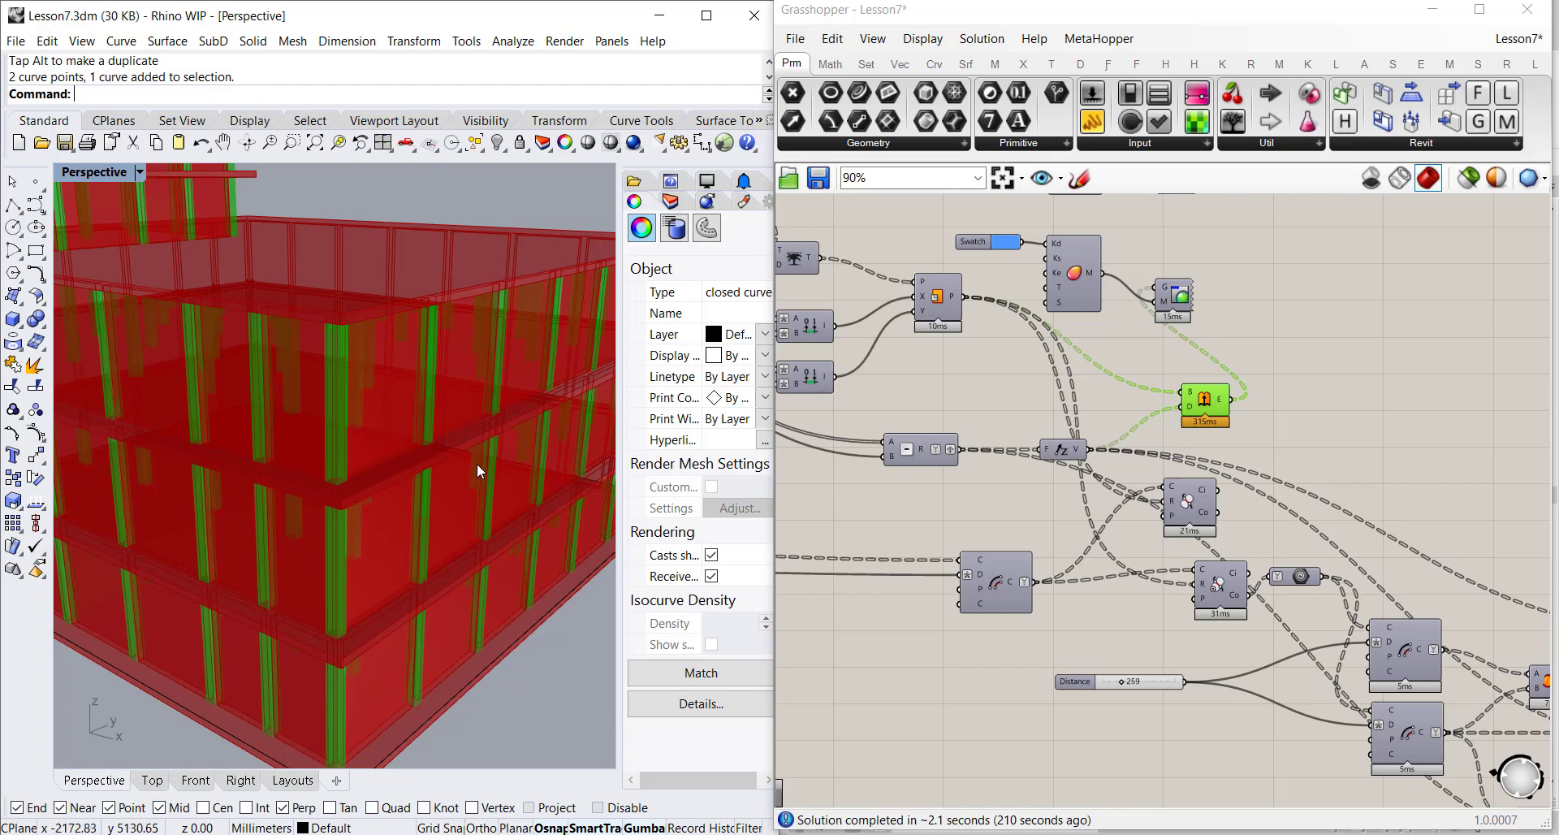
right_click_drag(1323, 276, 1292, 318)
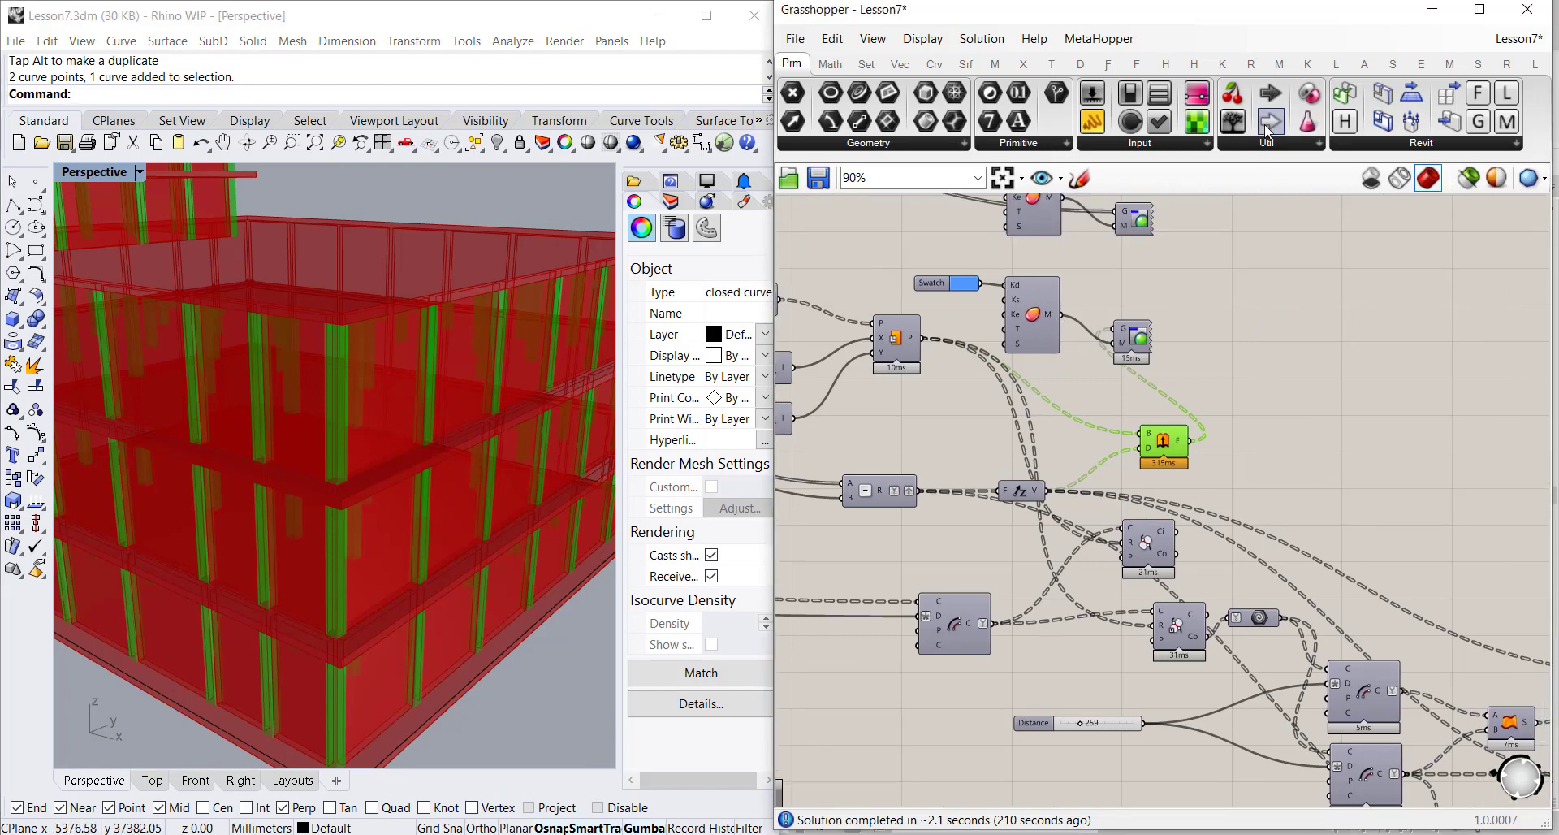
Add an AddColumn.ByCurve component from the Revit Build components in the free canvas area beside the column Extrude component
left_click(1252, 64)
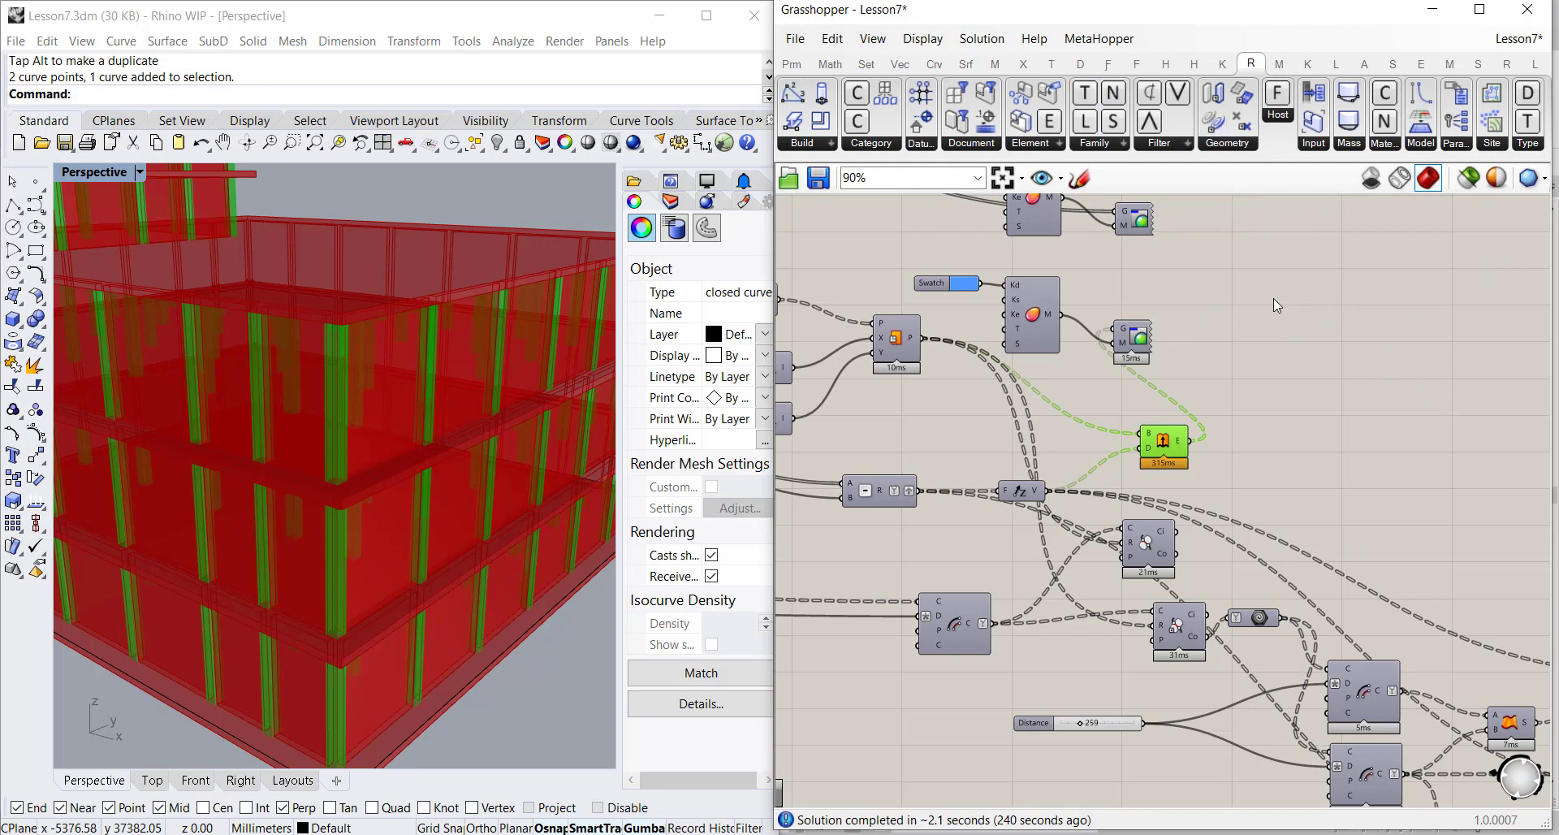
right_click_drag(1289, 308, 1245, 296)
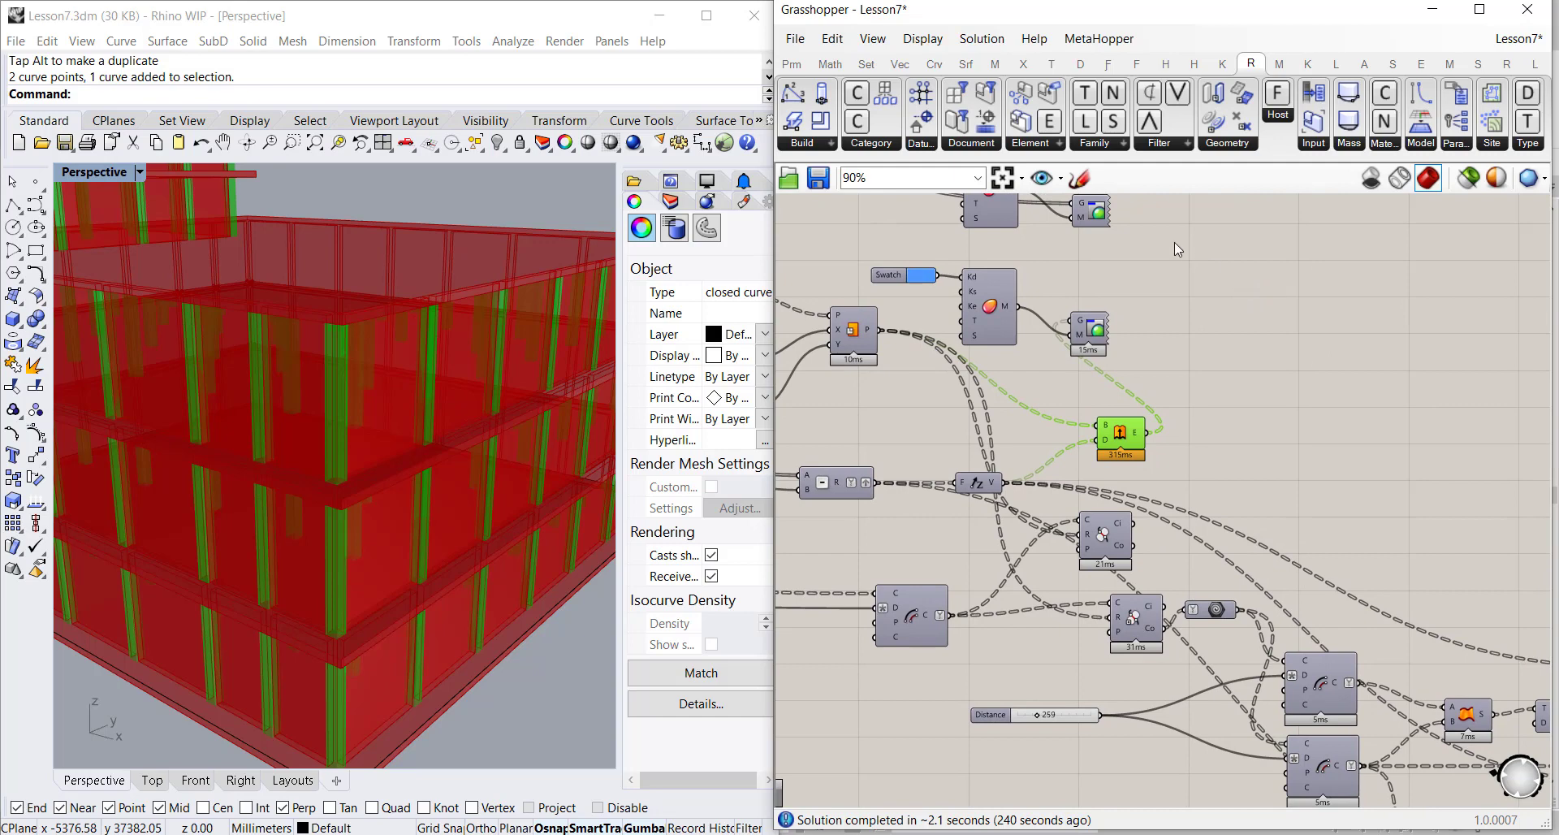
right_click_drag(1281, 414, 1229, 365)
left_click(822, 144)
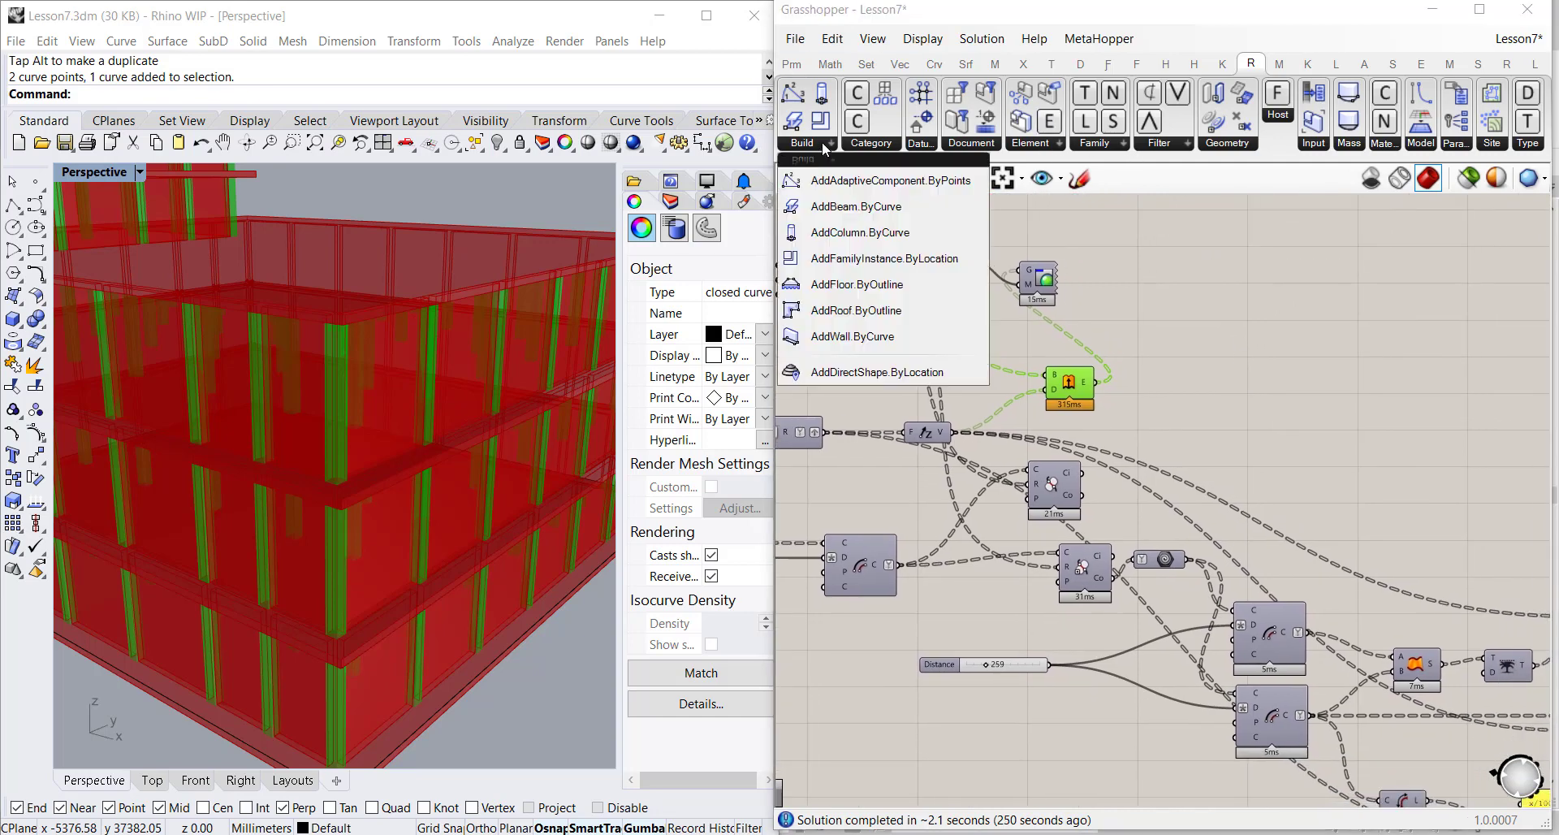
left_click(827, 237)
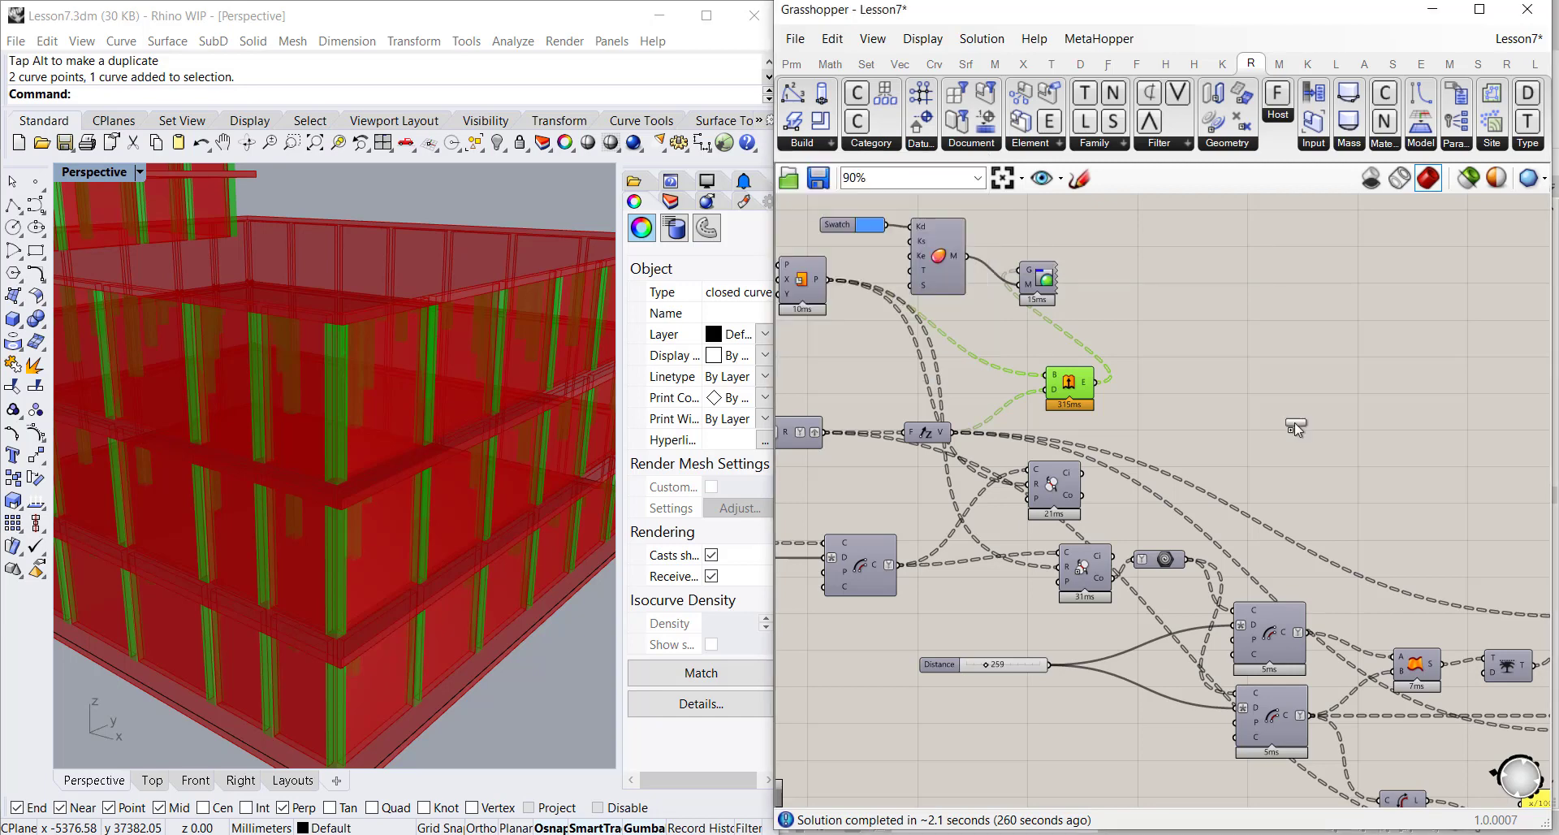
left_click(1170, 314)
scroll(1168, 307, "up", 2)
left_click_drag(1167, 307, 1255, 343)
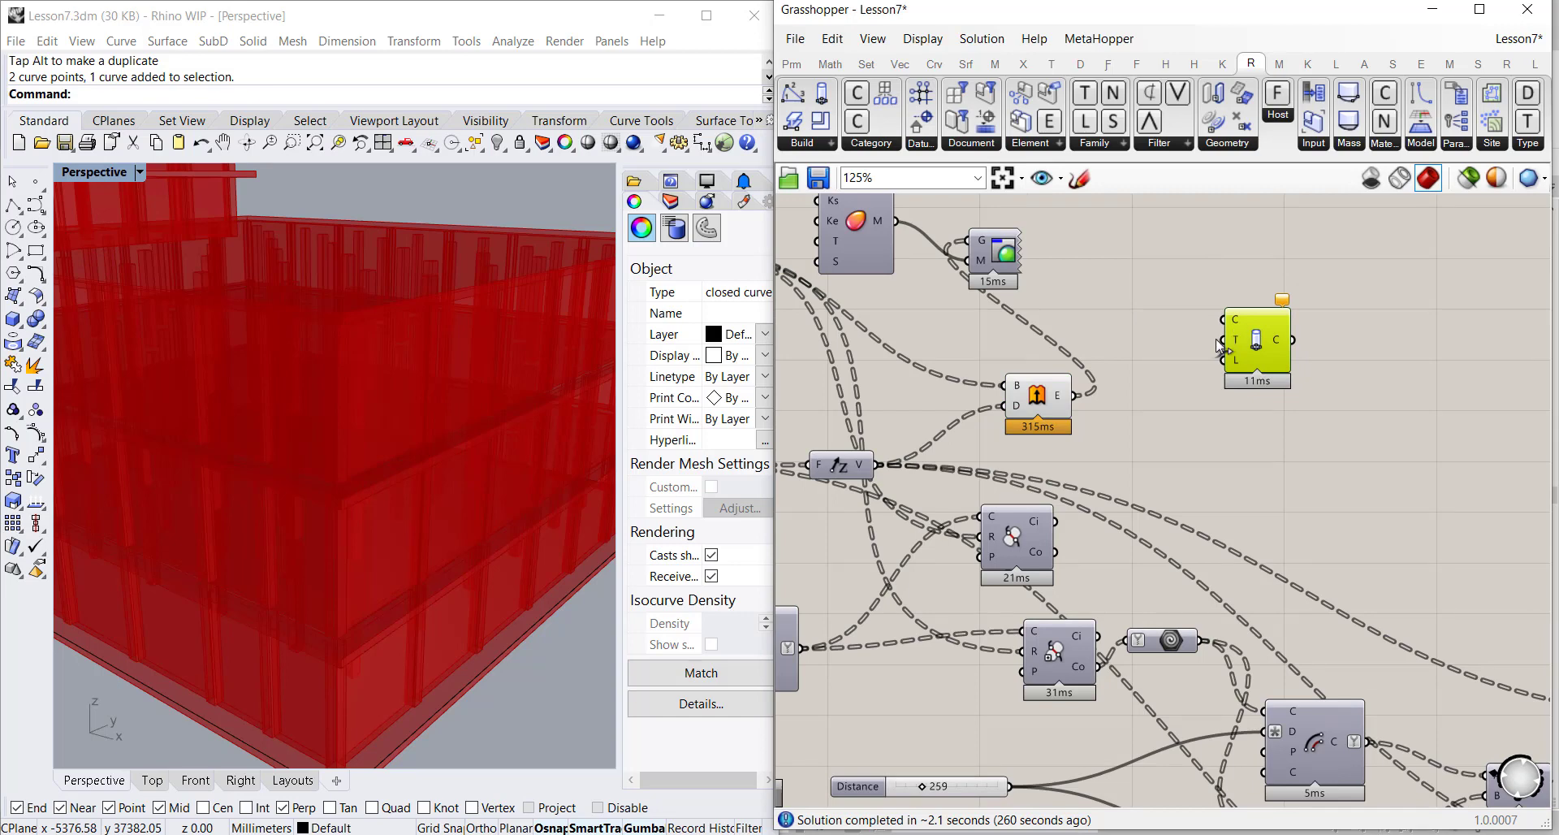
Examine the inputs of the AddColumn.ByCurve component and its surroundings near the column Extrude component
right_click_drag(1177, 400, 1226, 403)
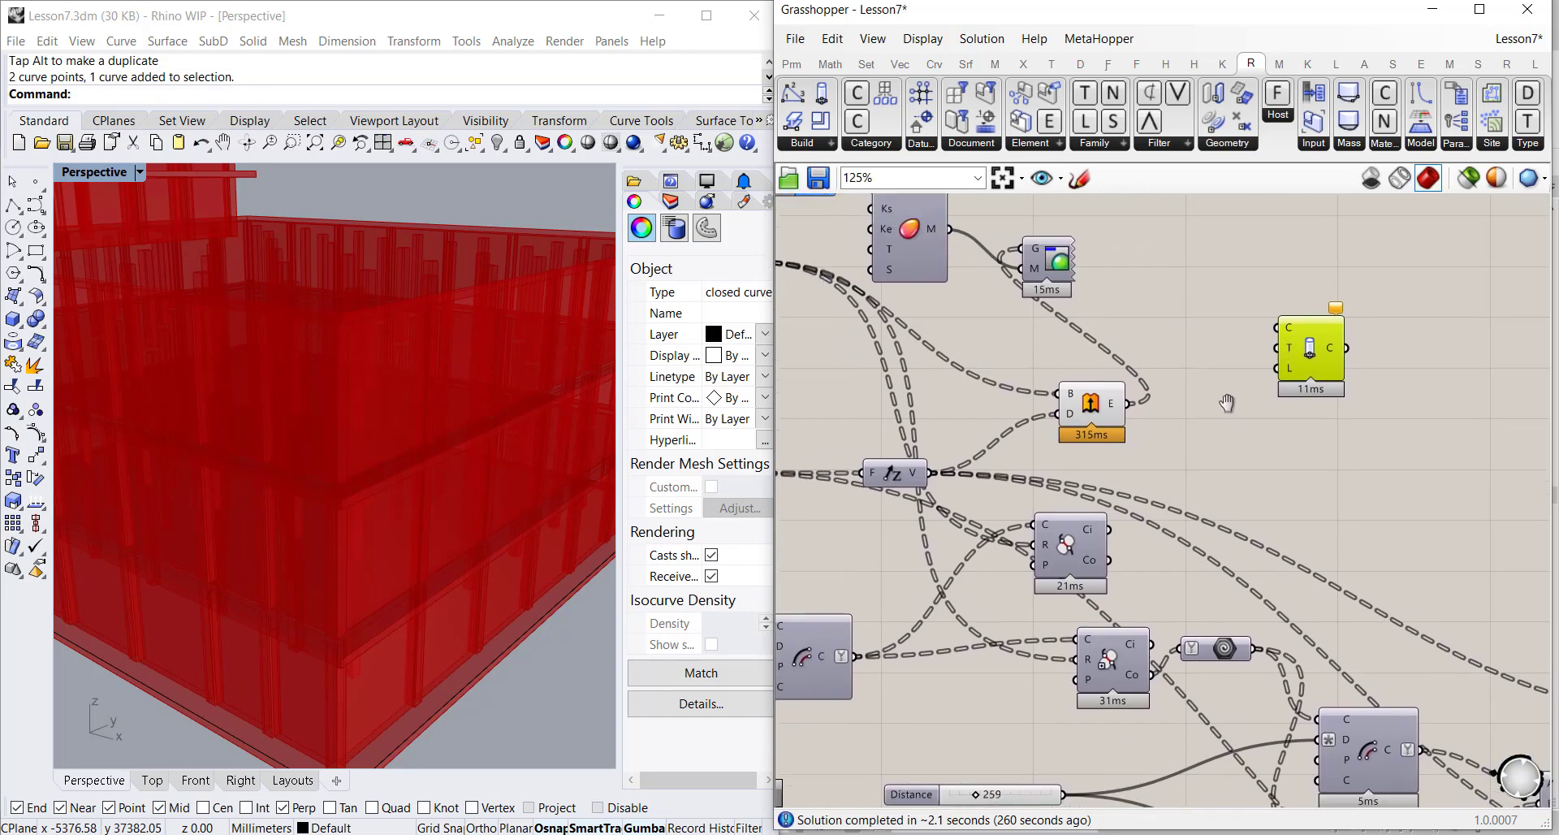
scroll(1332, 348, "up", 3)
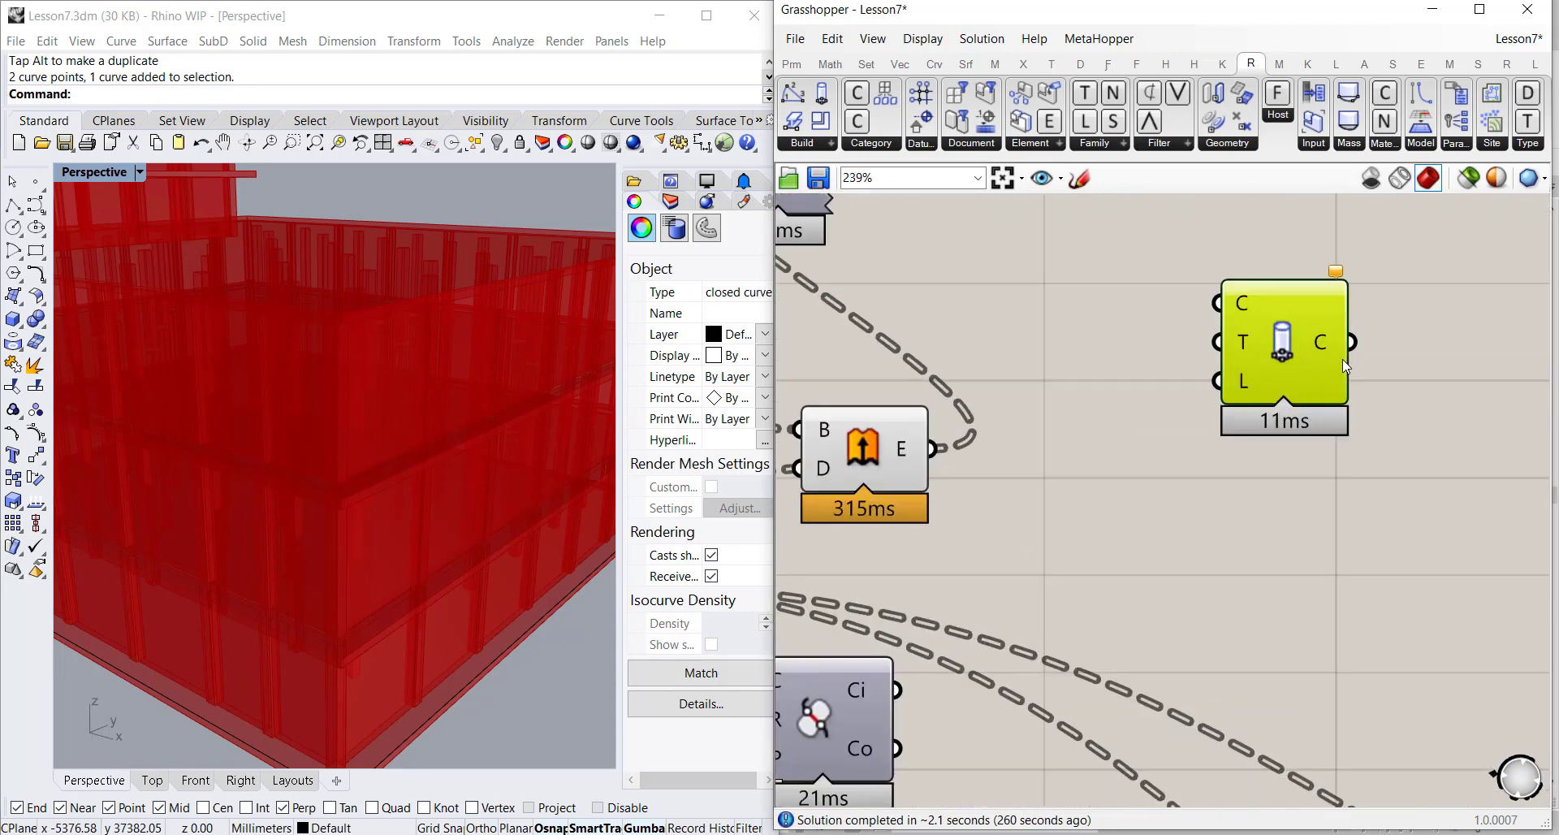
scroll(1327, 339, "down", 2)
scroll(1312, 352, "up", 1)
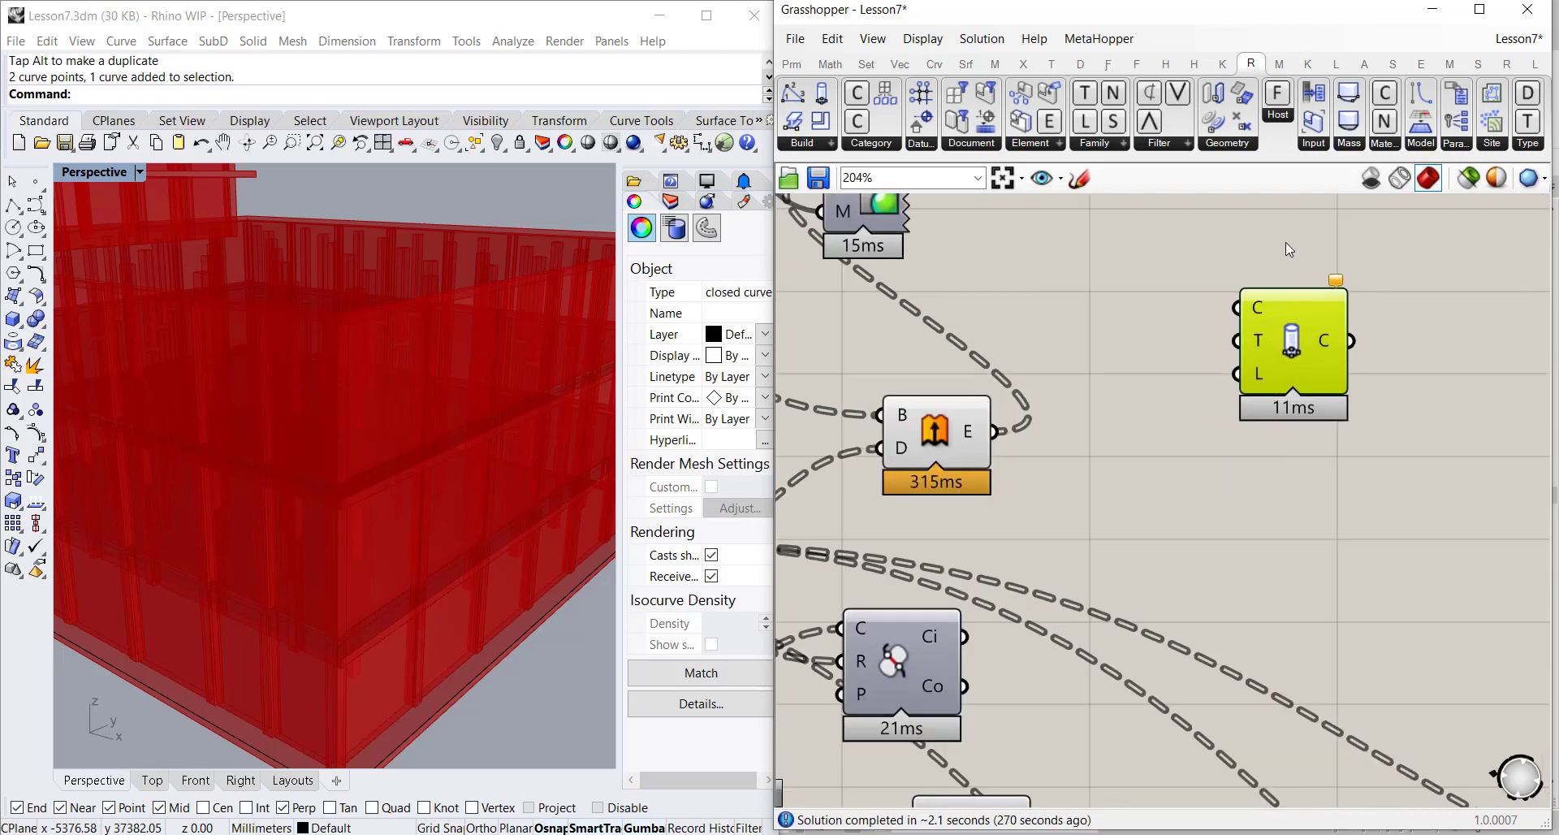
scroll(1265, 372, "down", 1)
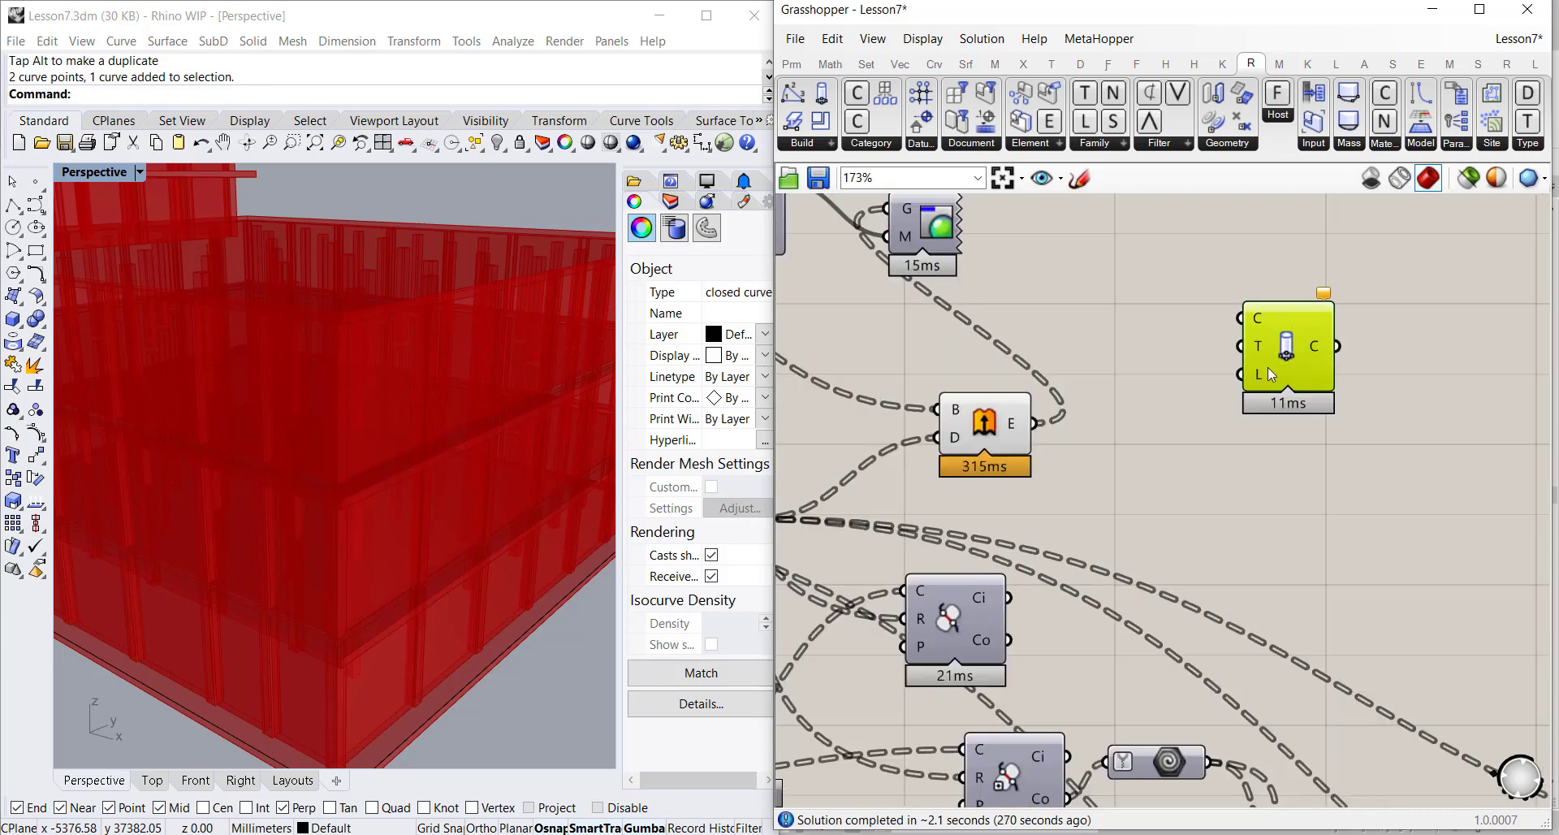
scroll(1272, 364, "down", 4)
mouse_move(1230, 421)
right_mouse_down()
mouse_move(1229, 368)
mouse_move(1213, 389)
mouse_move(1224, 421)
right_mouse_up()
scroll(1266, 286, "up", 2)
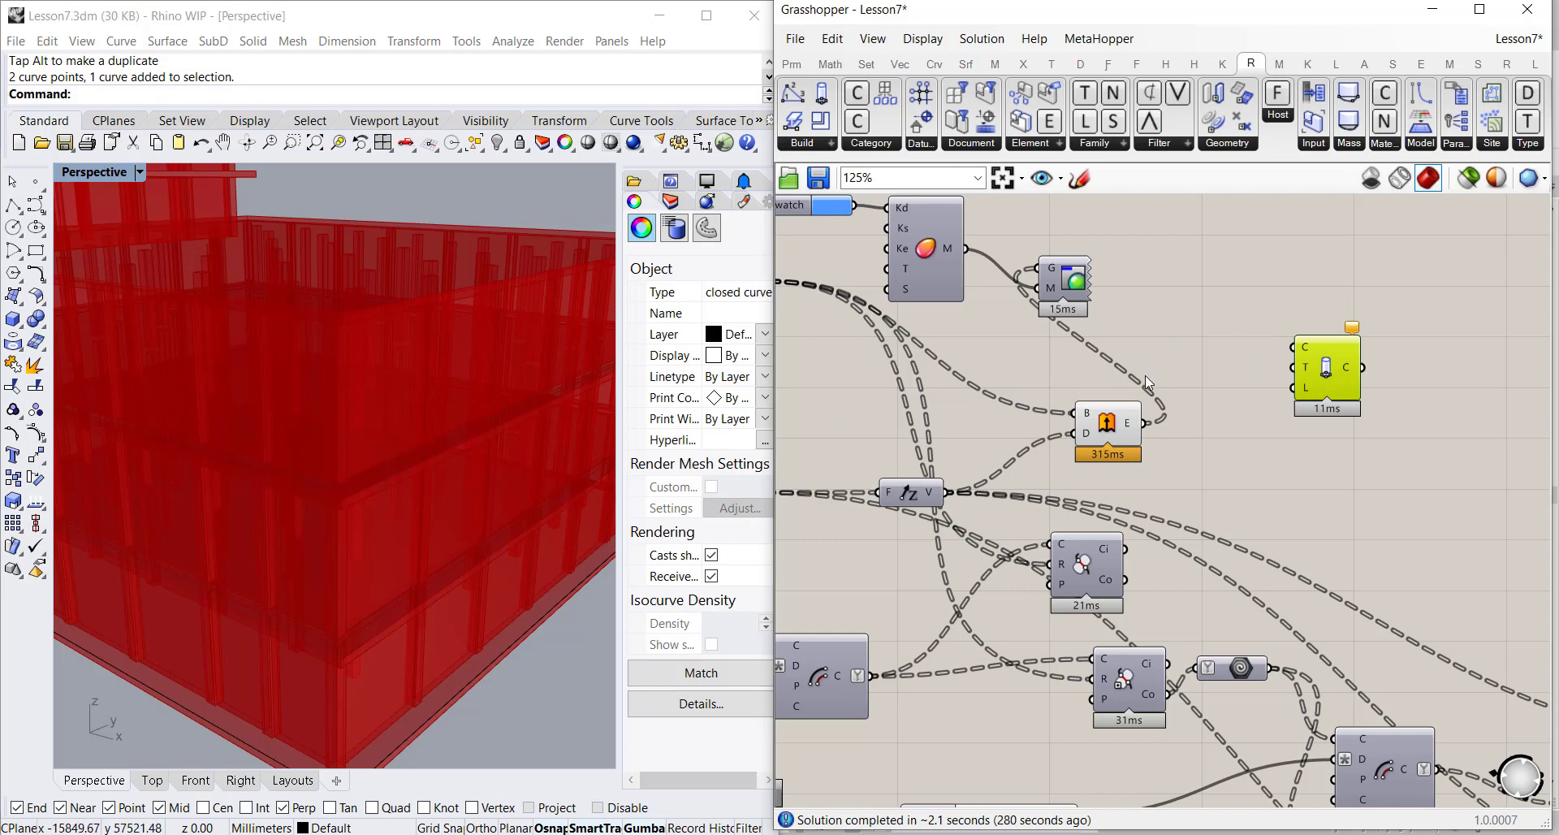
Turn off the column Extrude component's preview and rearrange it and the AddColumn component on the canvas
right_click(1123, 426)
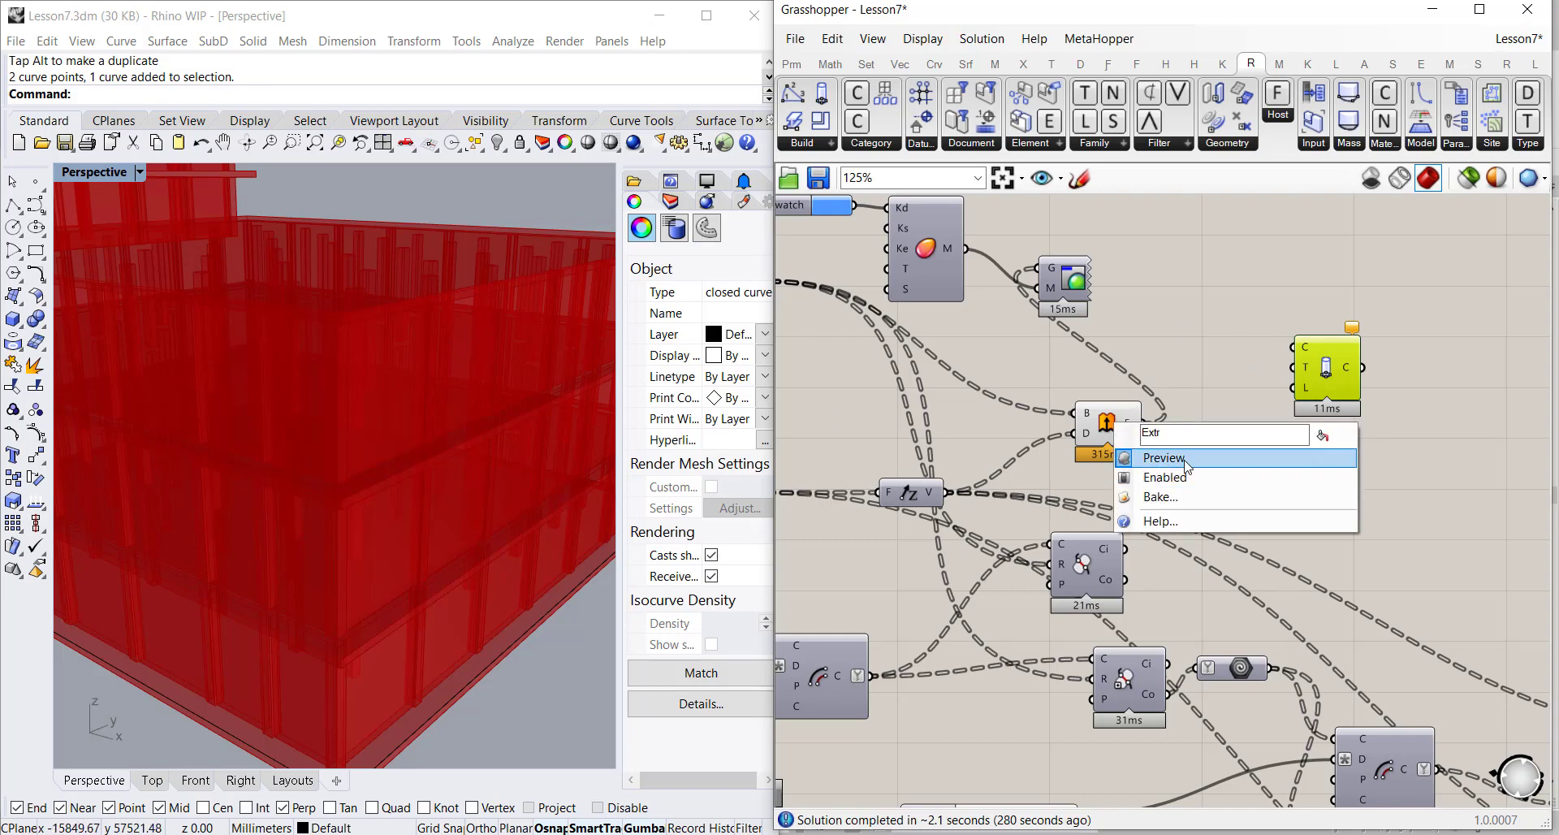
left_click(1162, 454)
left_click_drag(1109, 432, 1103, 365)
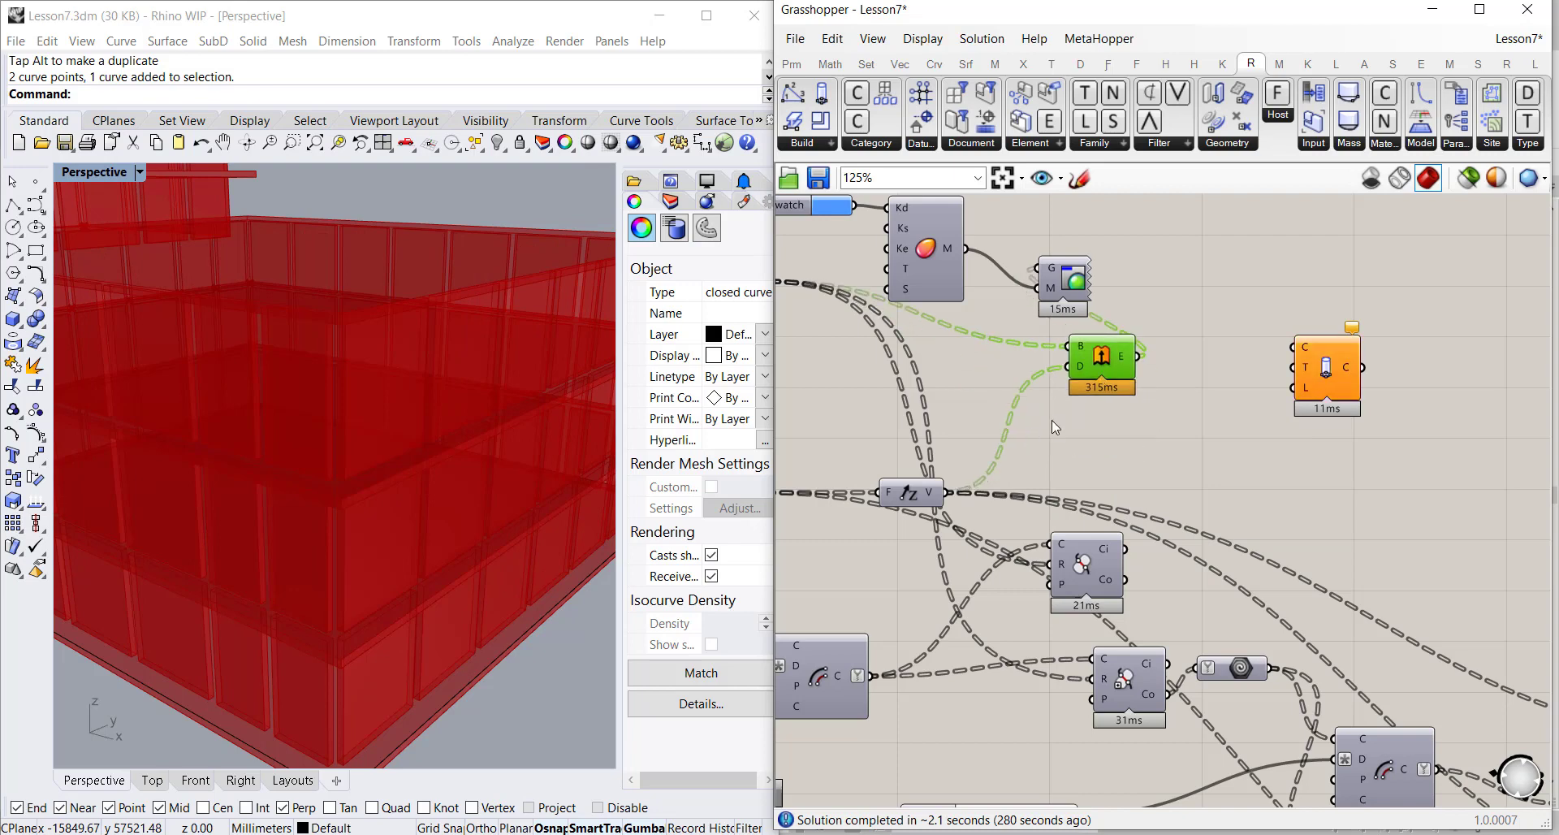
right_click_drag(1051, 421, 1176, 451)
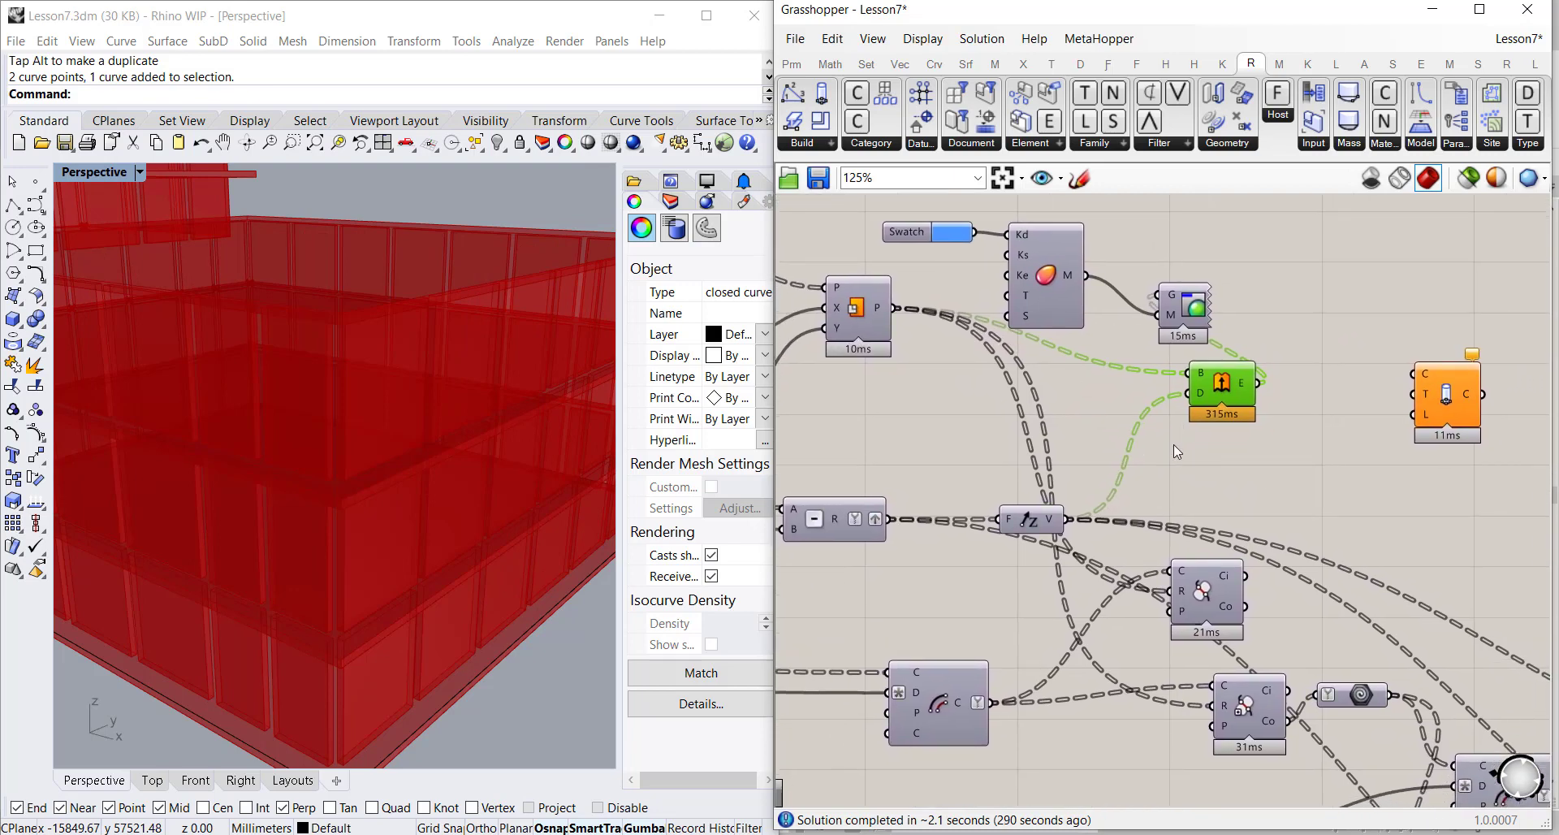
left_click_drag(1446, 395, 1455, 340)
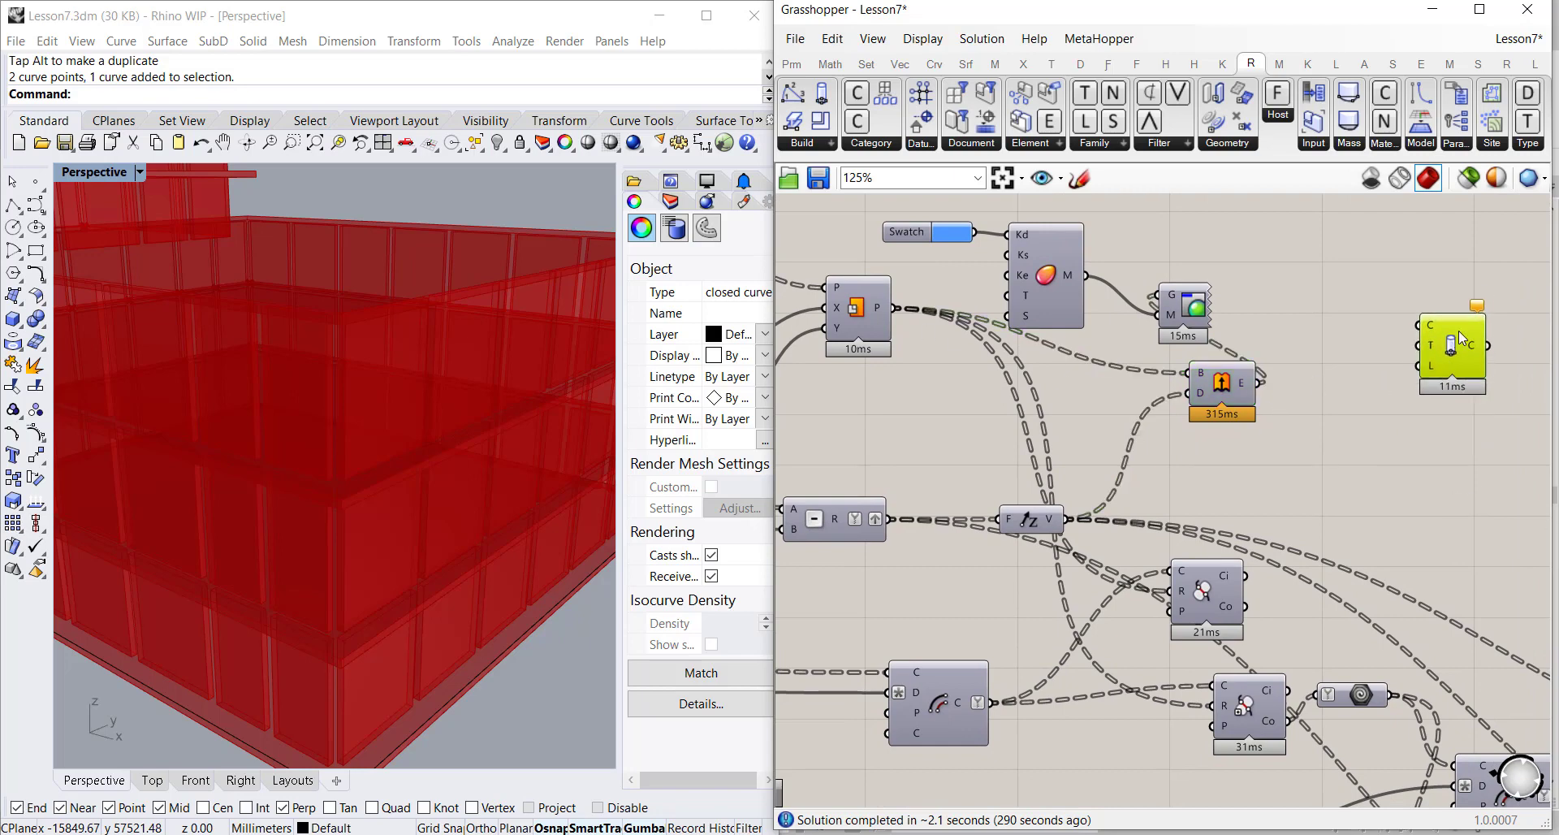
right_click_drag(1351, 437, 1352, 329)
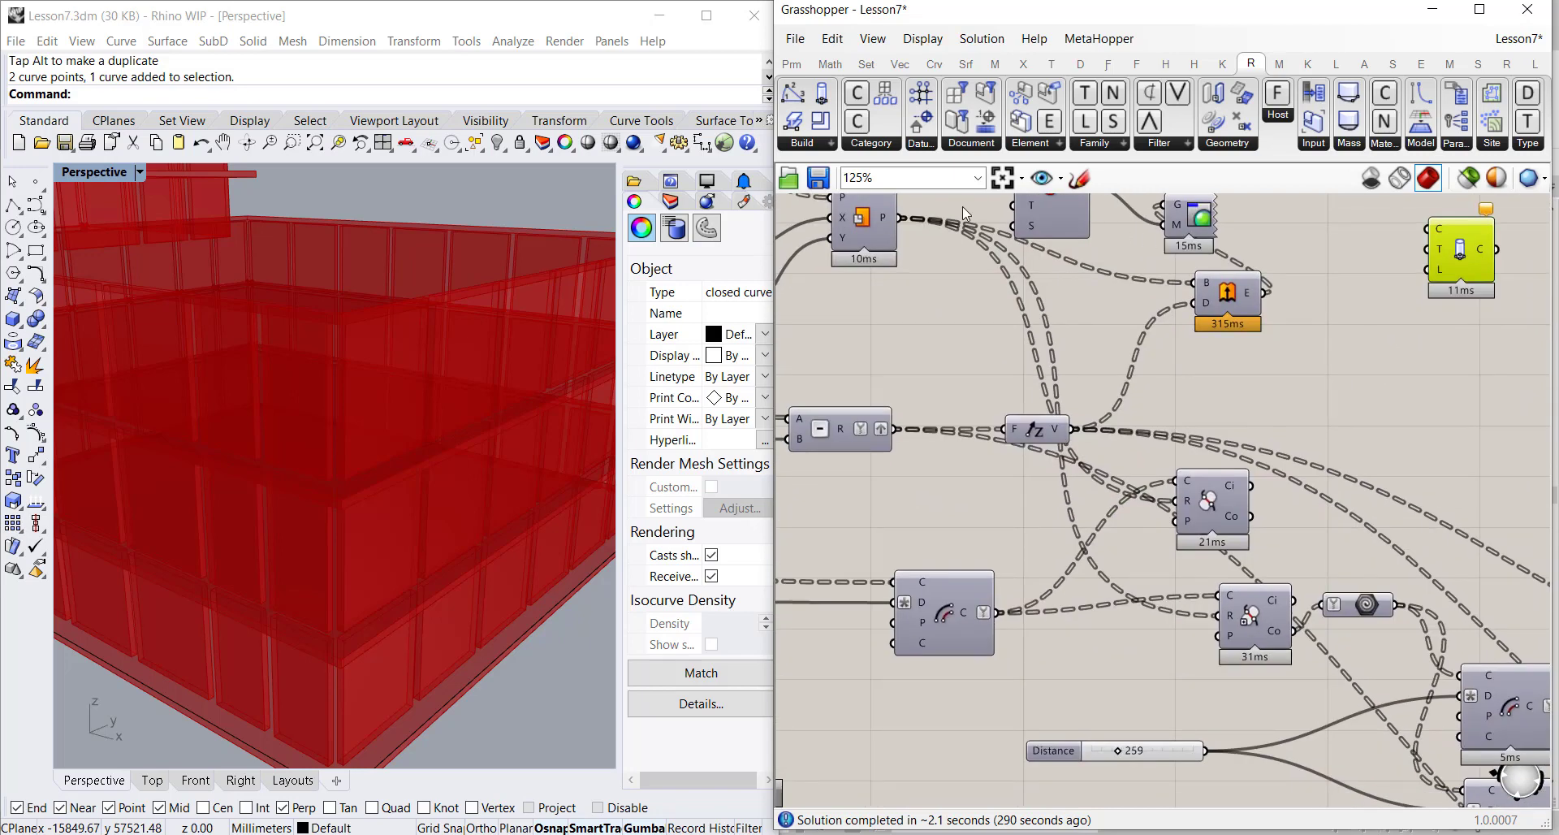
Restrict the preview to selected components and inspect the column profile rectangles and their base points in the Rhino model
left_click_drag(871, 225, 894, 278)
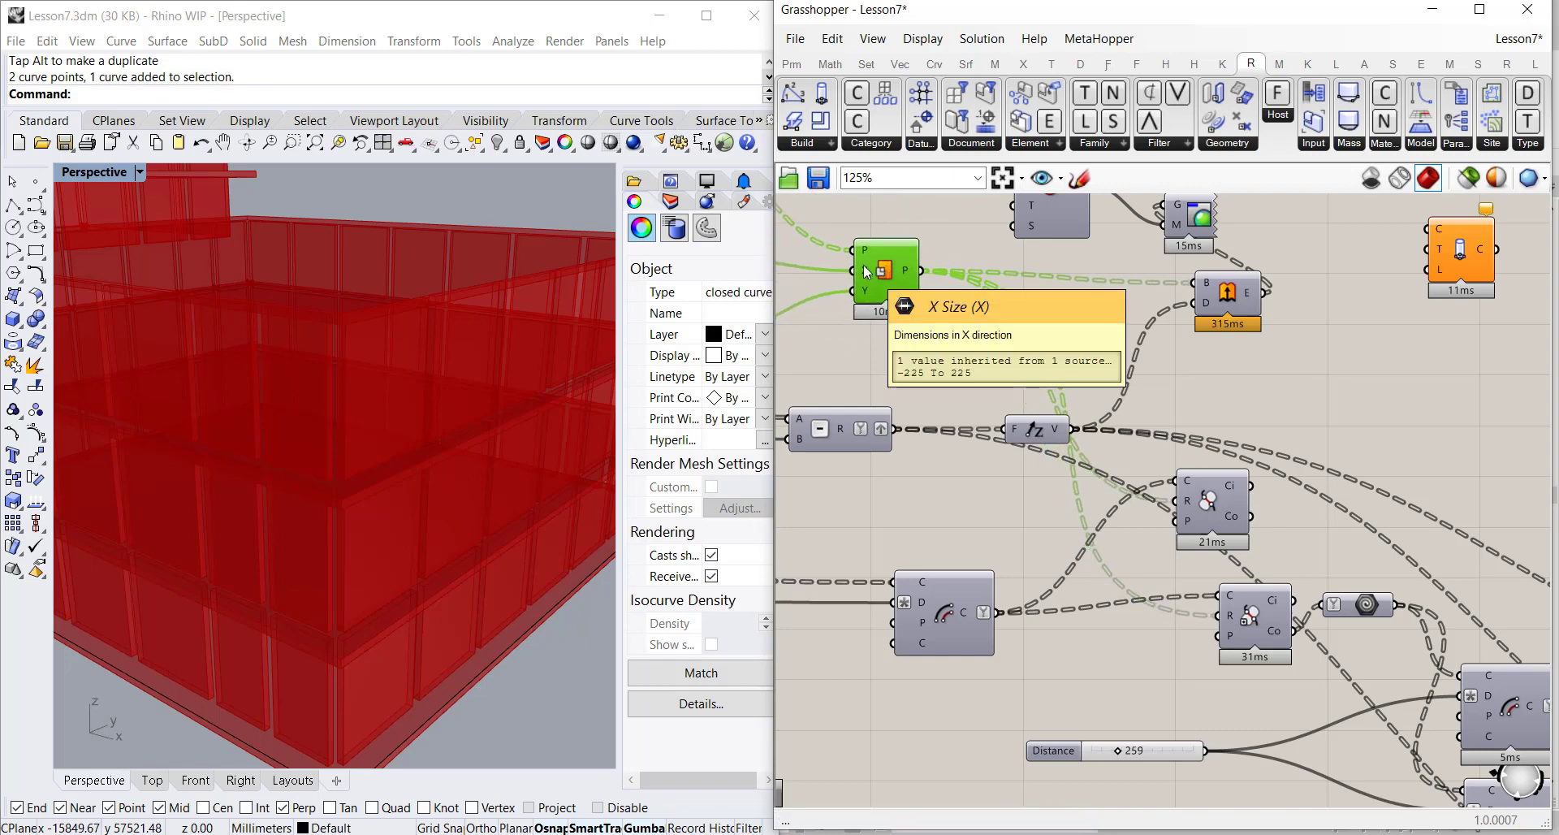
right_click_drag(1250, 399, 1205, 391)
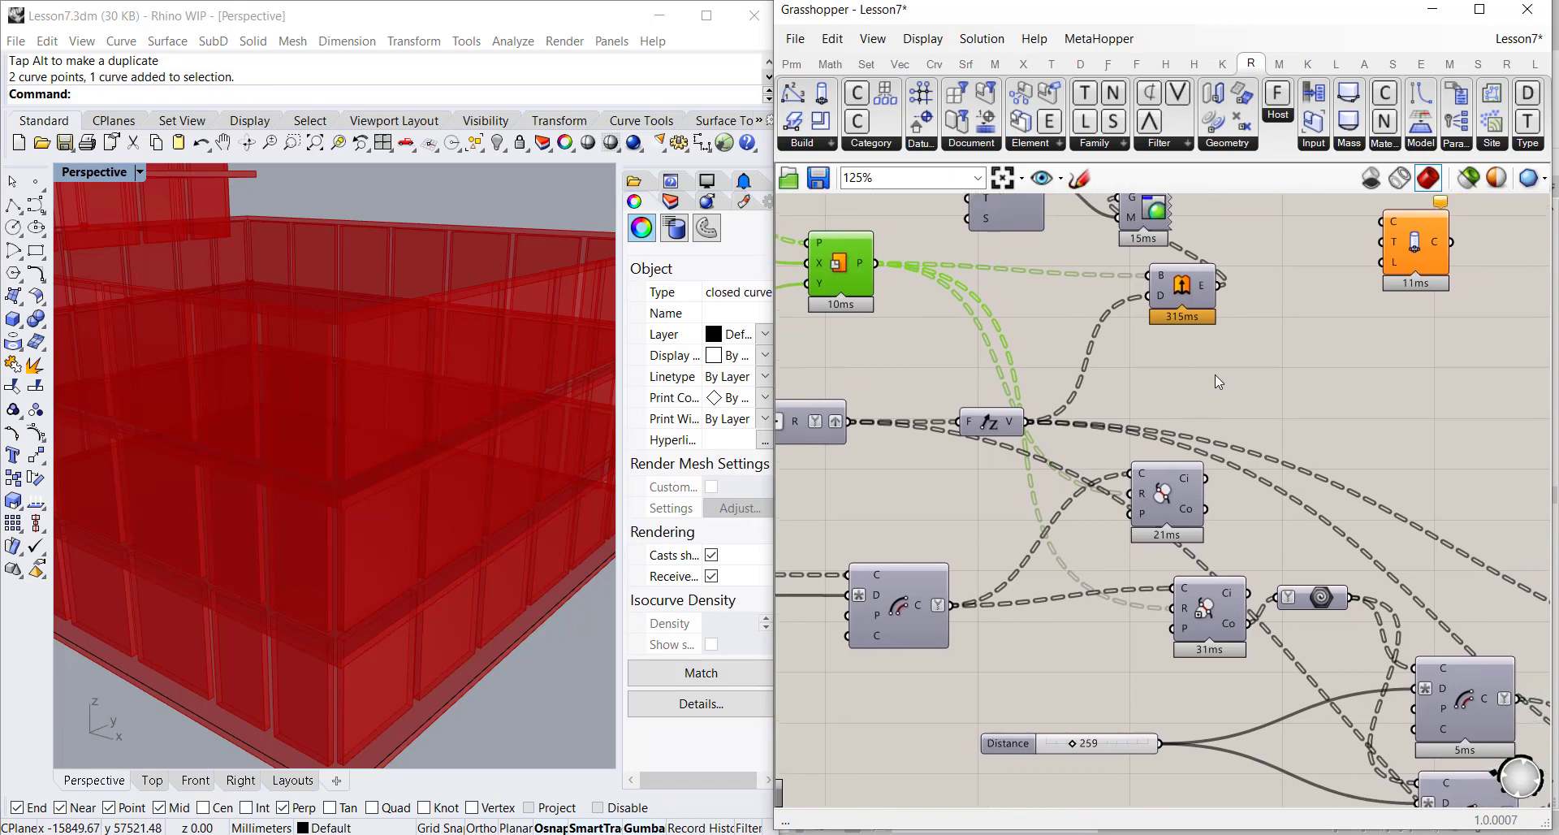
left_click(1467, 180)
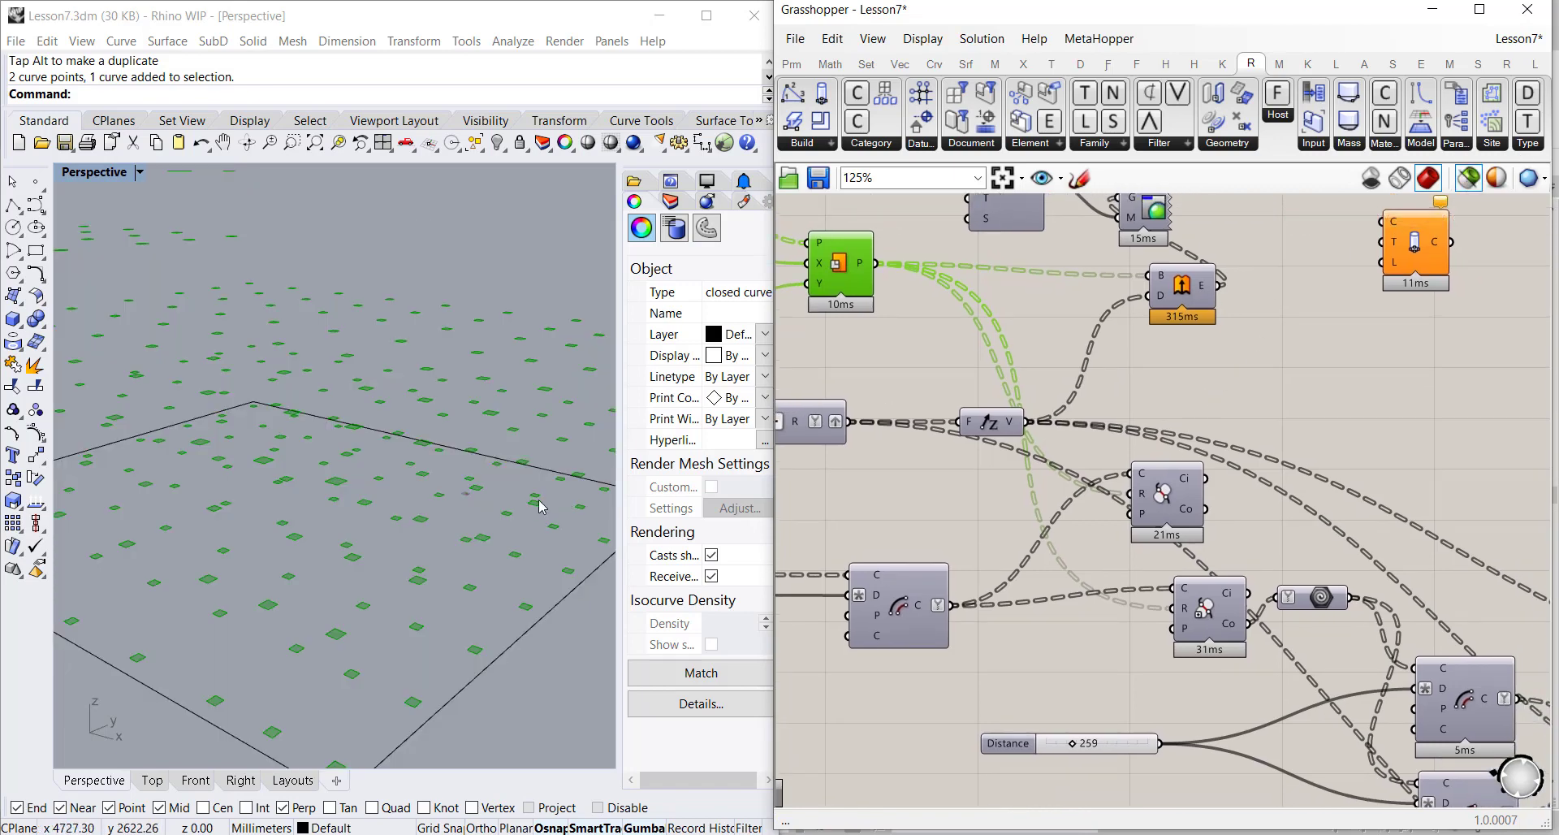
scroll(432, 448, "down", 9)
scroll(471, 440, "up", 3)
right_click_drag(1033, 308, 1314, 466)
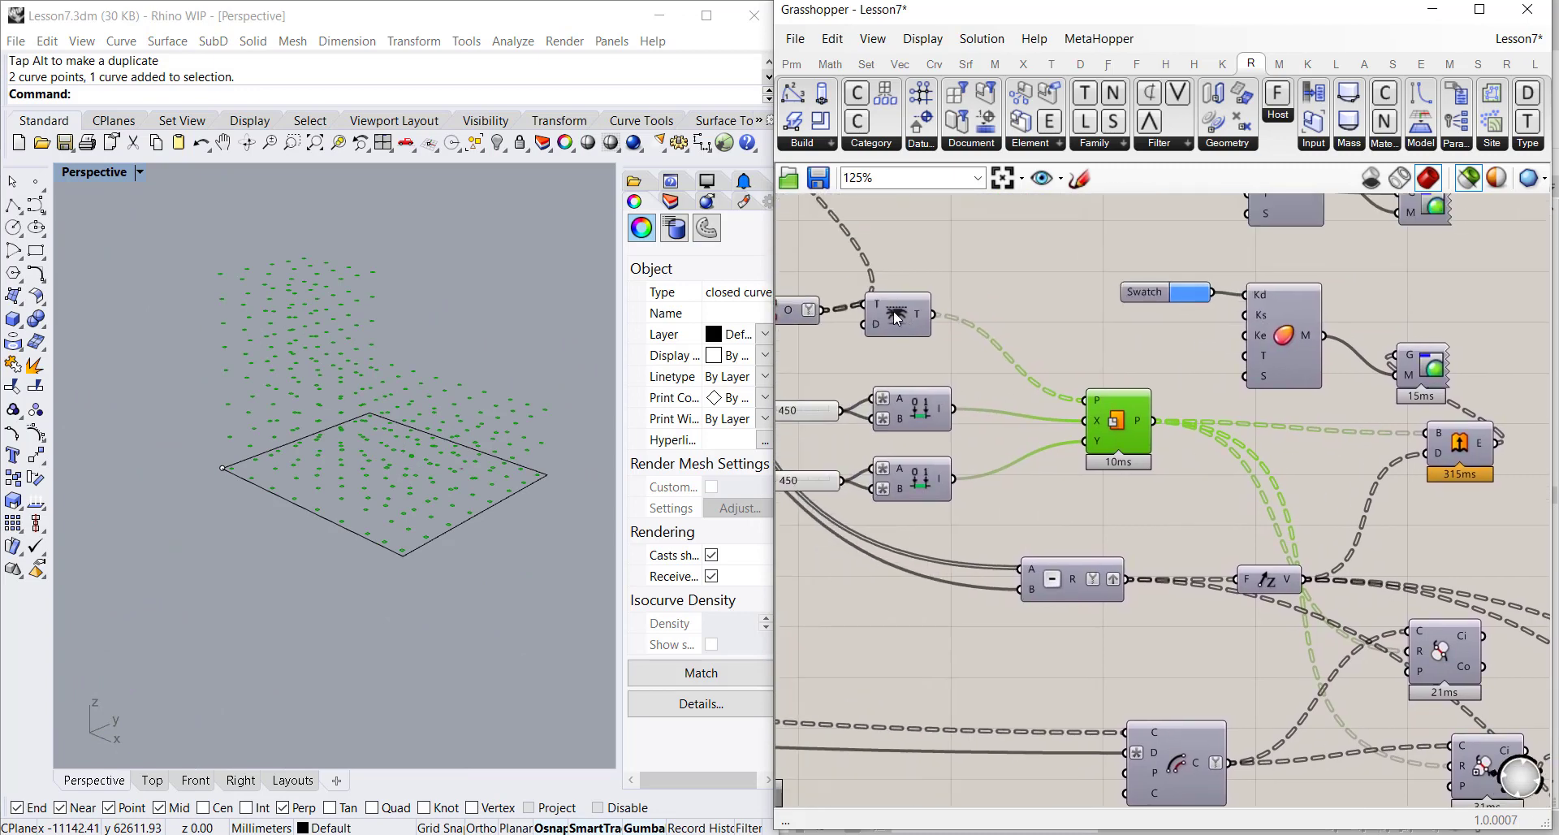
left_click_drag(896, 318, 1002, 362)
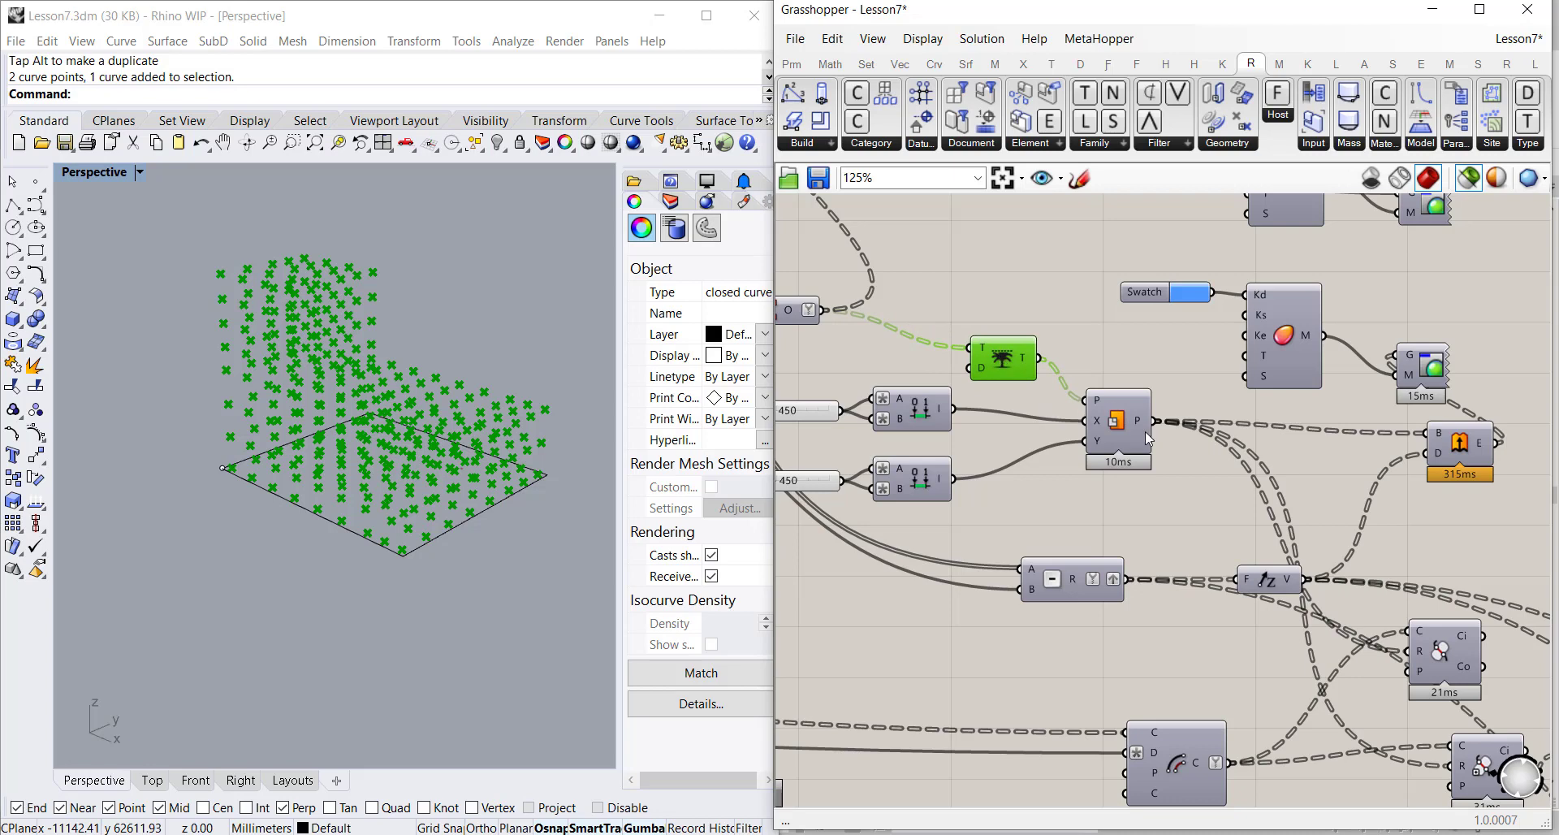
Add a Line SDL component beneath the AddColumn component and feed the column base points into its start input
right_click_drag(1128, 432, 977, 368)
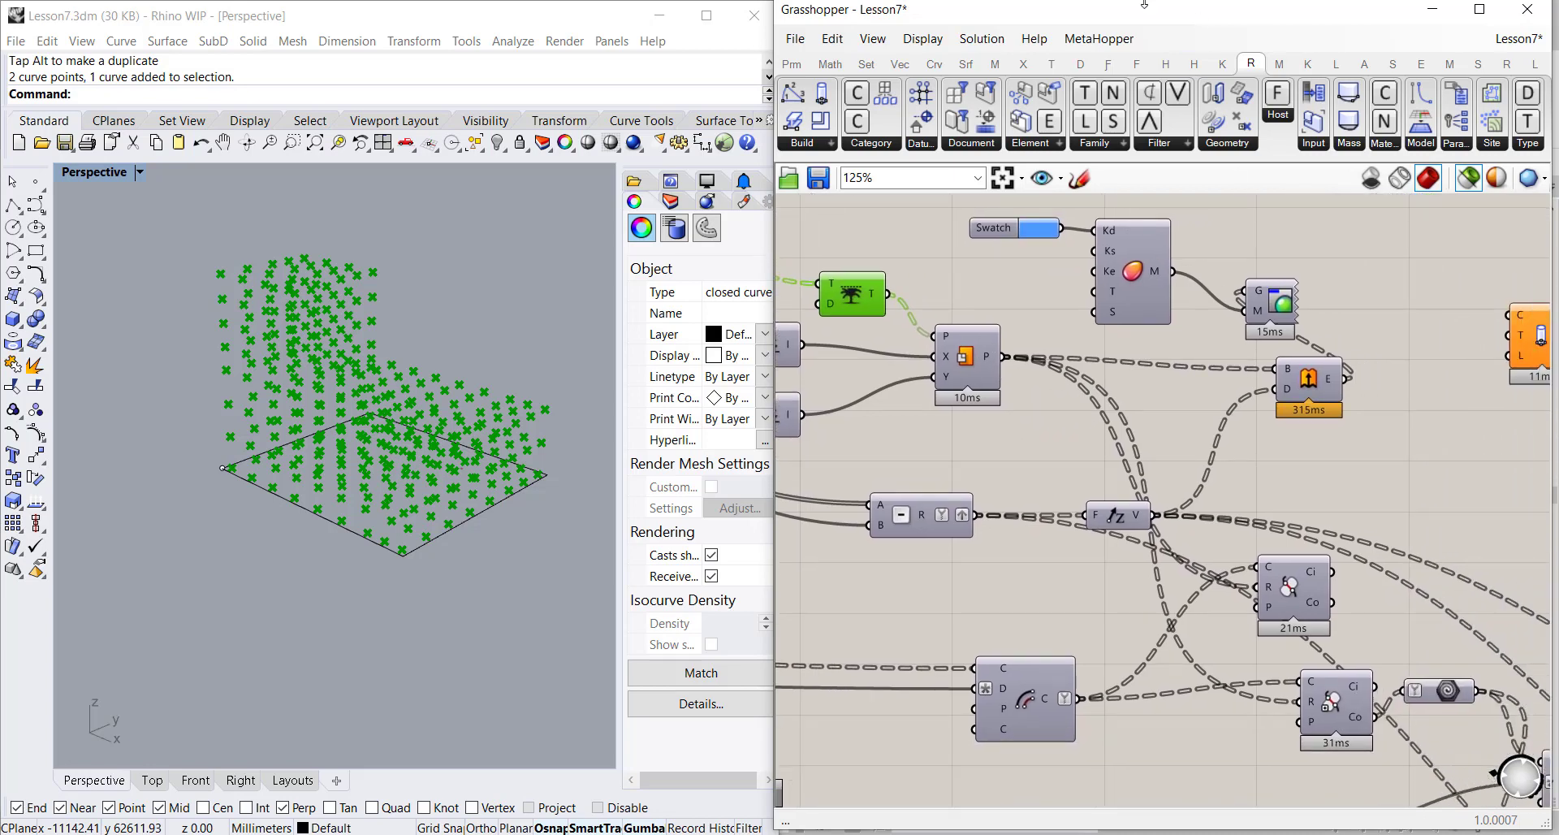
left_click(937, 66)
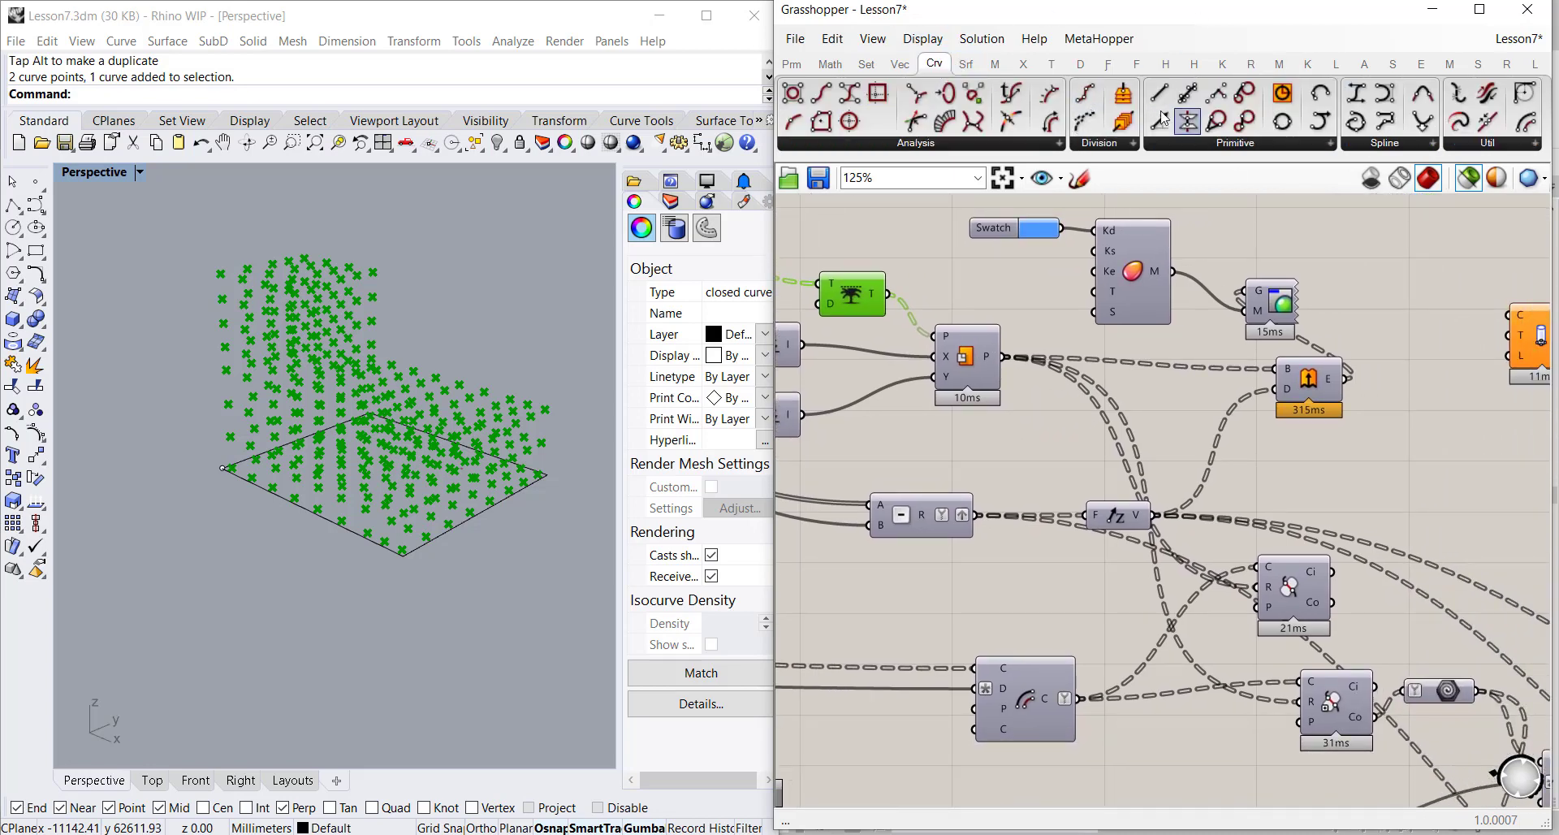
left_click_drag(1160, 126, 1482, 467)
mouse_move(1416, 463)
right_mouse_down()
mouse_move(1372, 402)
mouse_move(1433, 443)
right_mouse_up()
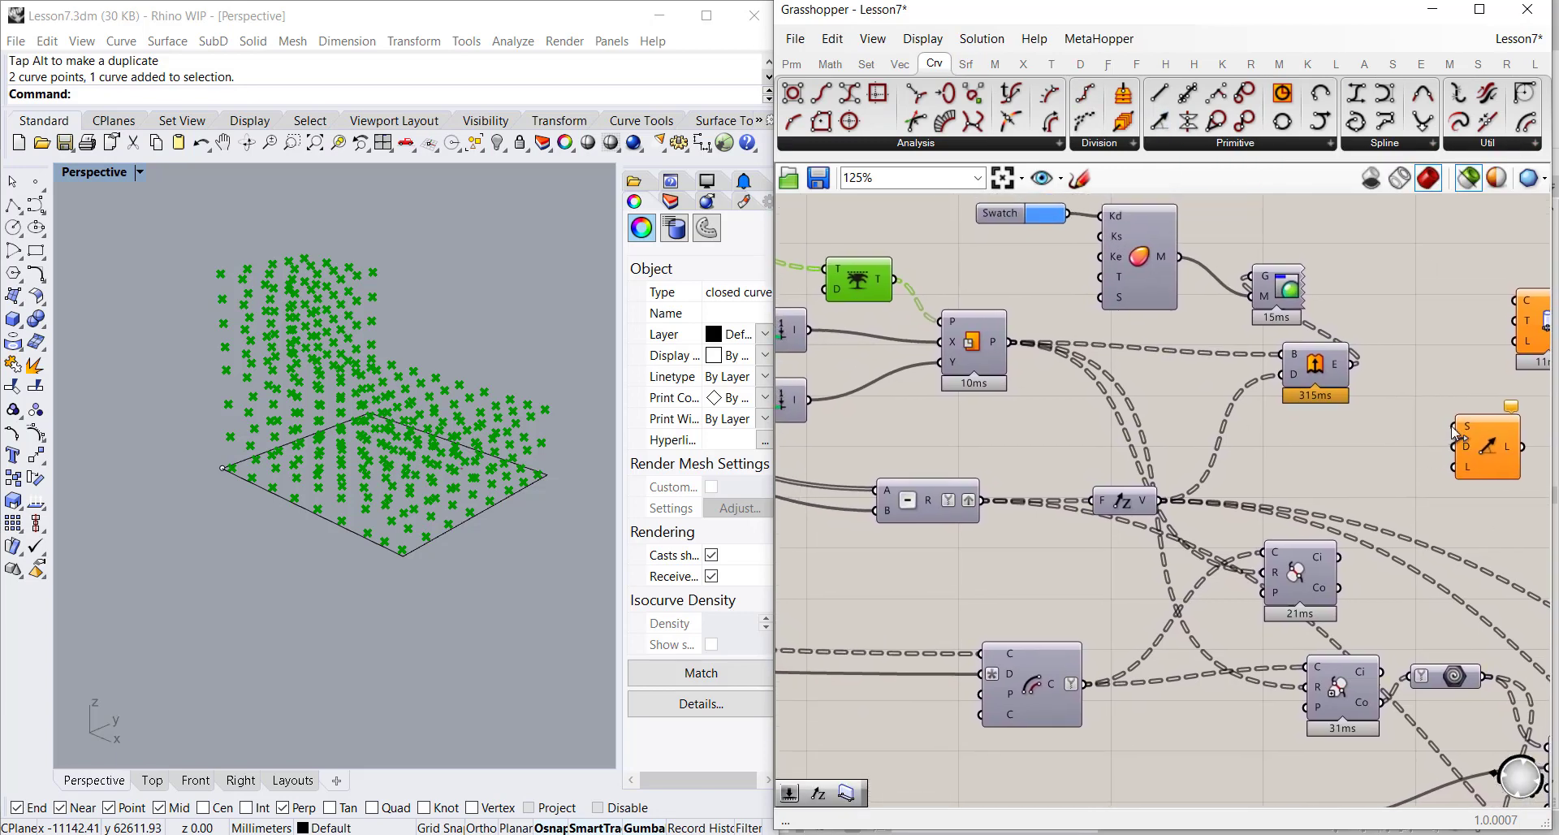
left_click_drag(1453, 425, 894, 278)
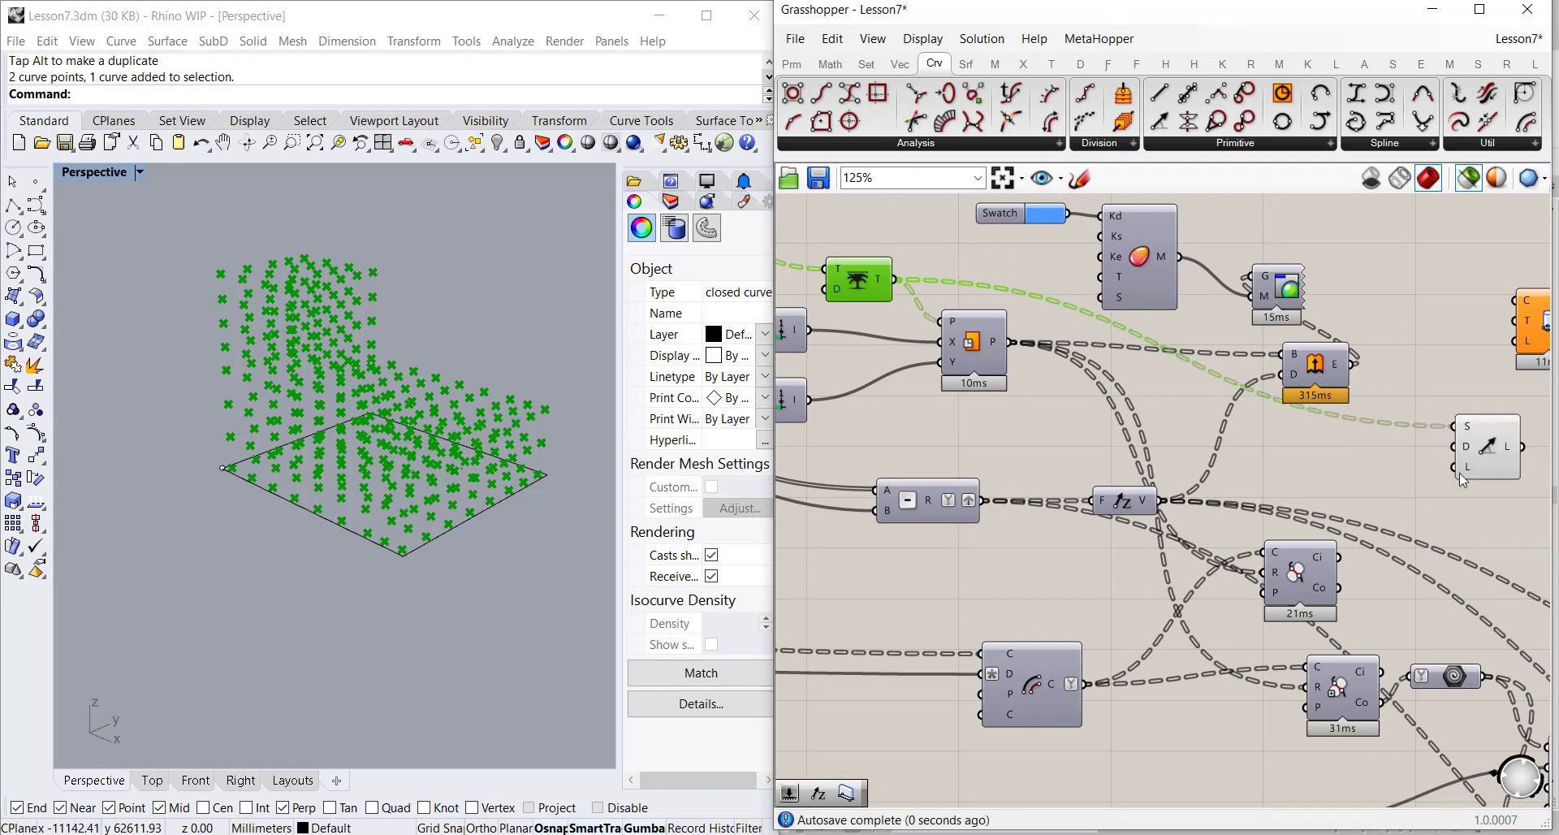
Connect the Unit Z vector to the line's direction and the Subtraction result to its length, then tidy these components
right_click_drag(1459, 473, 1407, 399)
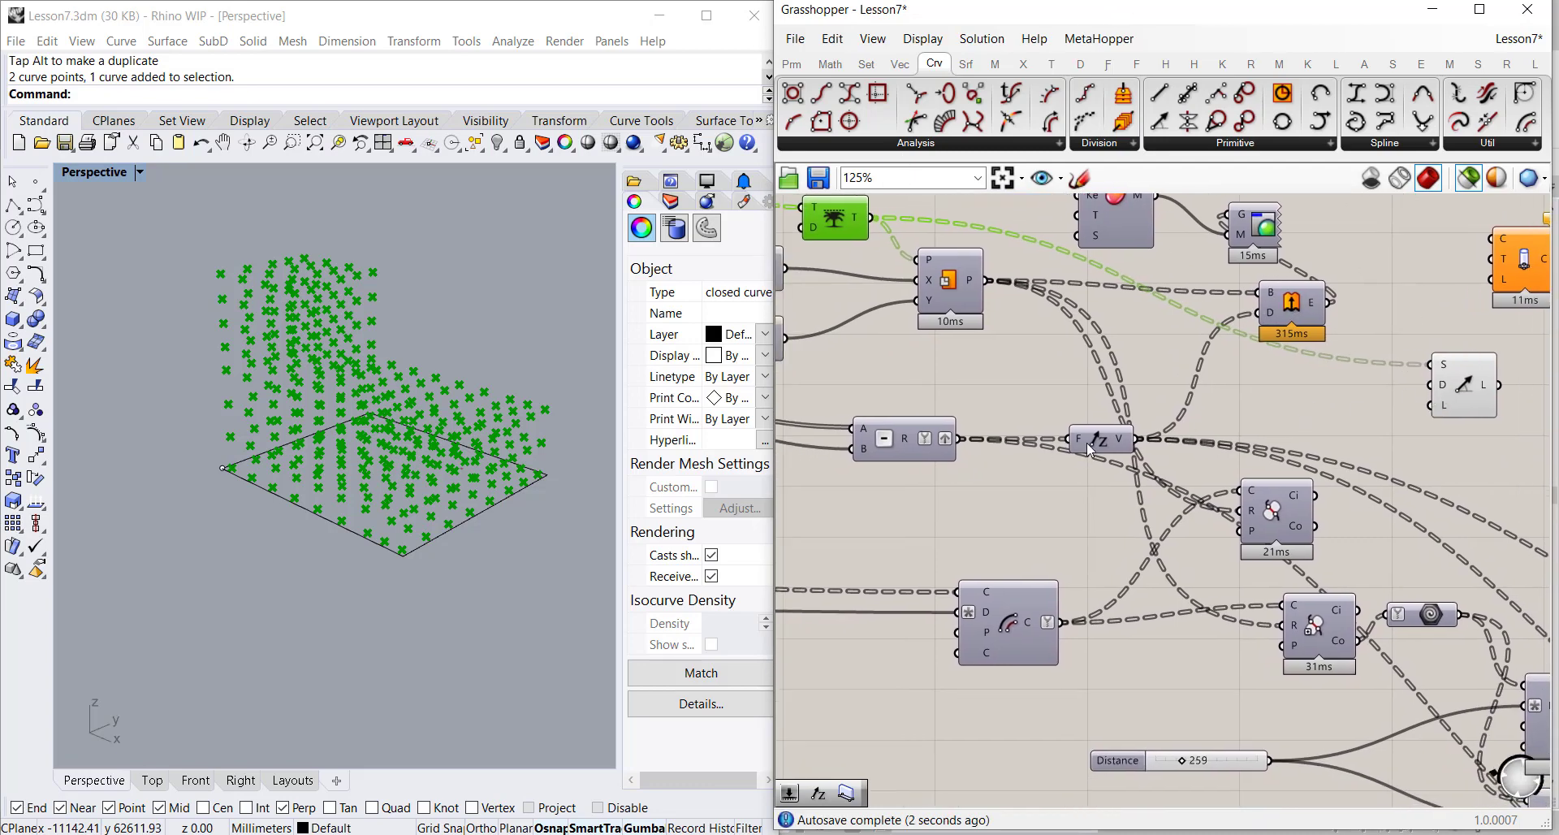
left_click_drag(1088, 448, 1089, 424)
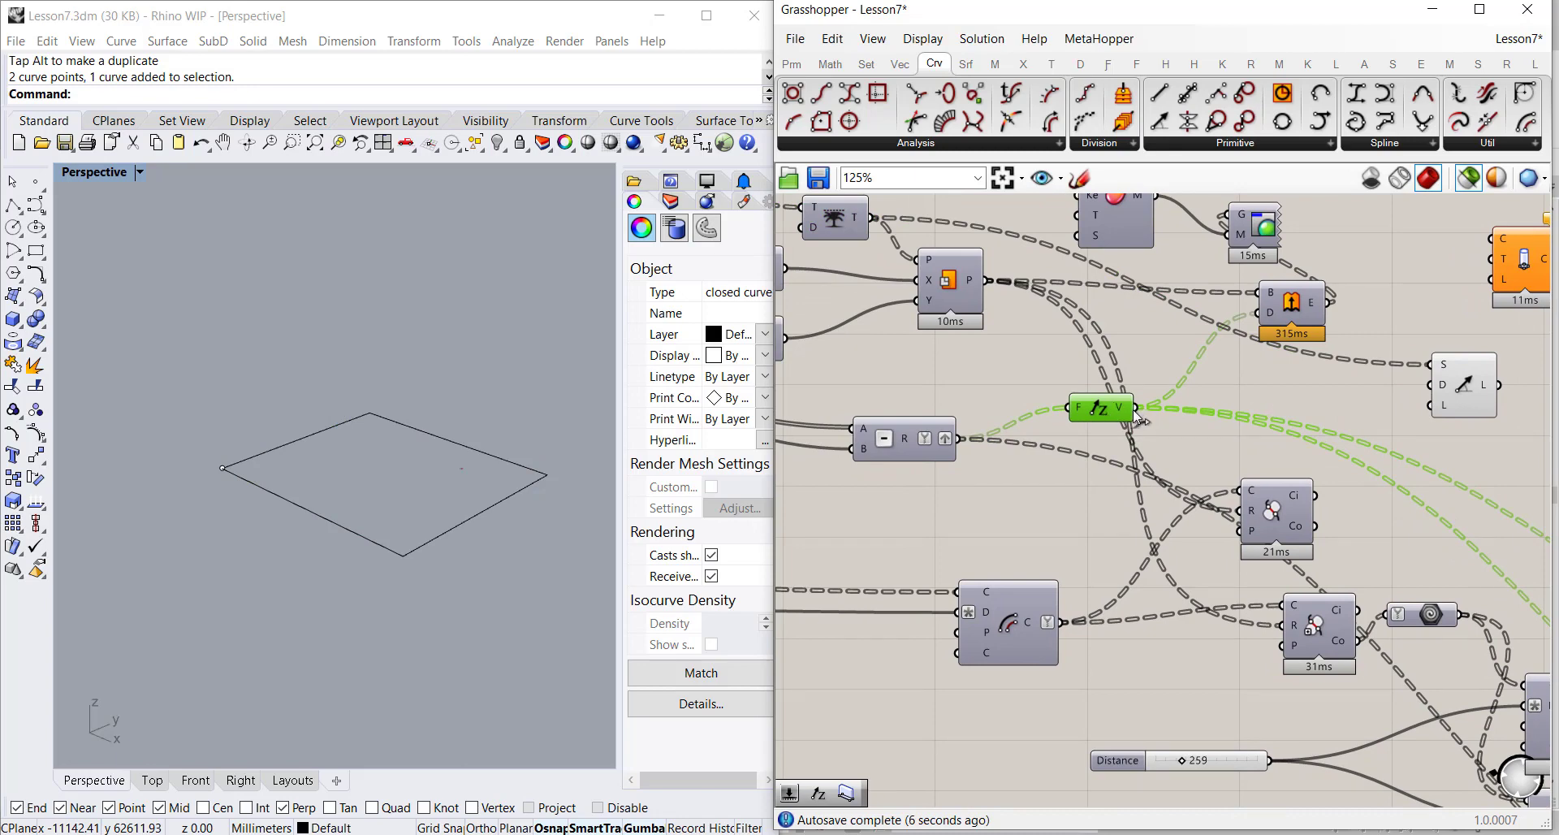
left_click_drag(1105, 416, 917, 440)
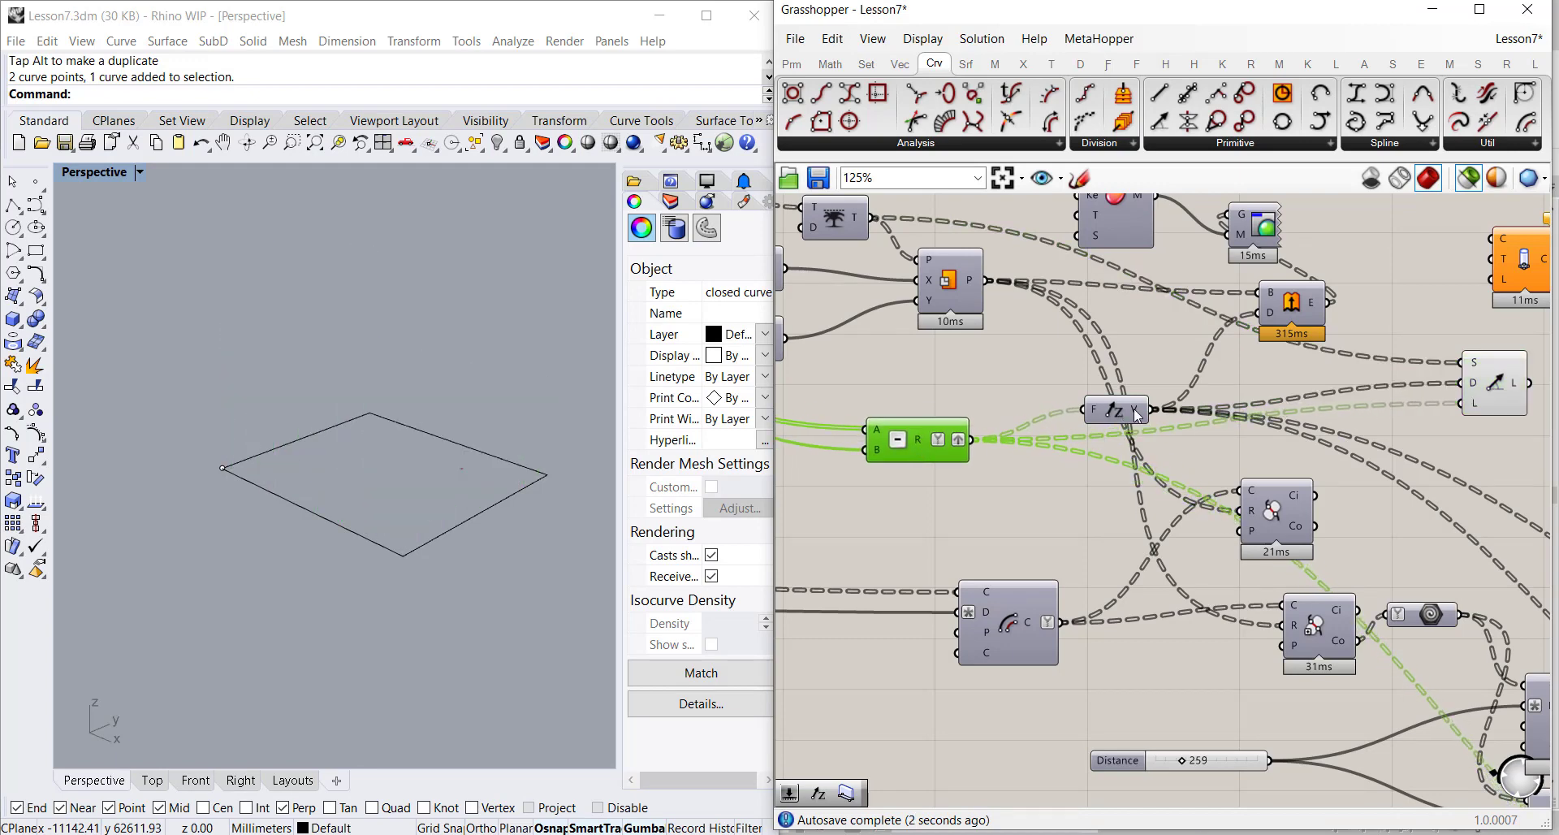
left_click_drag(1136, 414, 1075, 417)
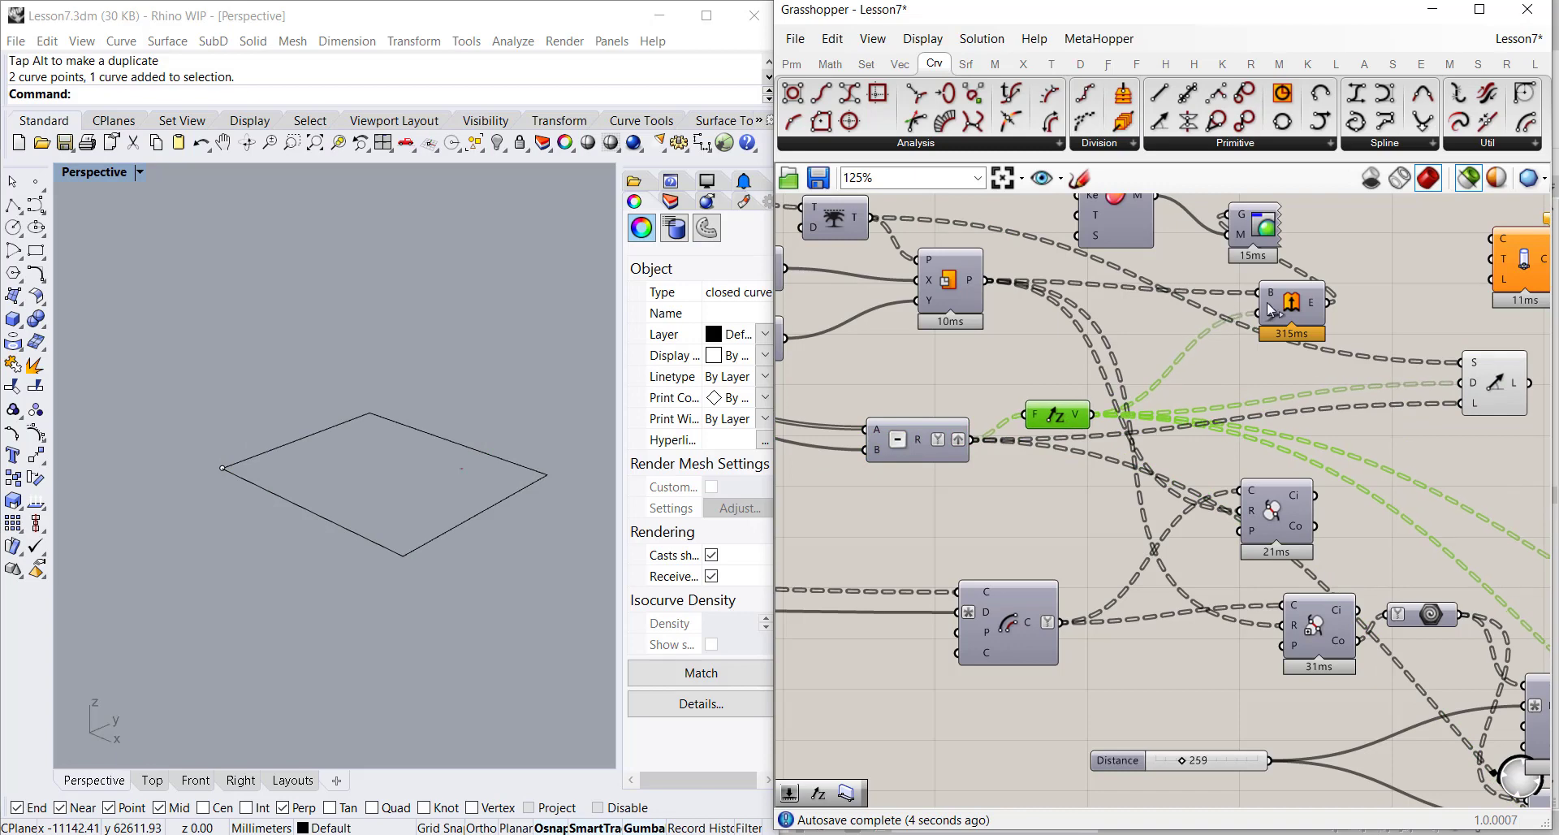
Highlight the extruded columns, then the new Line SDL result, to compare the column axes in the Rhino model
left_click_drag(1293, 305, 1207, 339)
right_click_drag(1265, 367, 1091, 351)
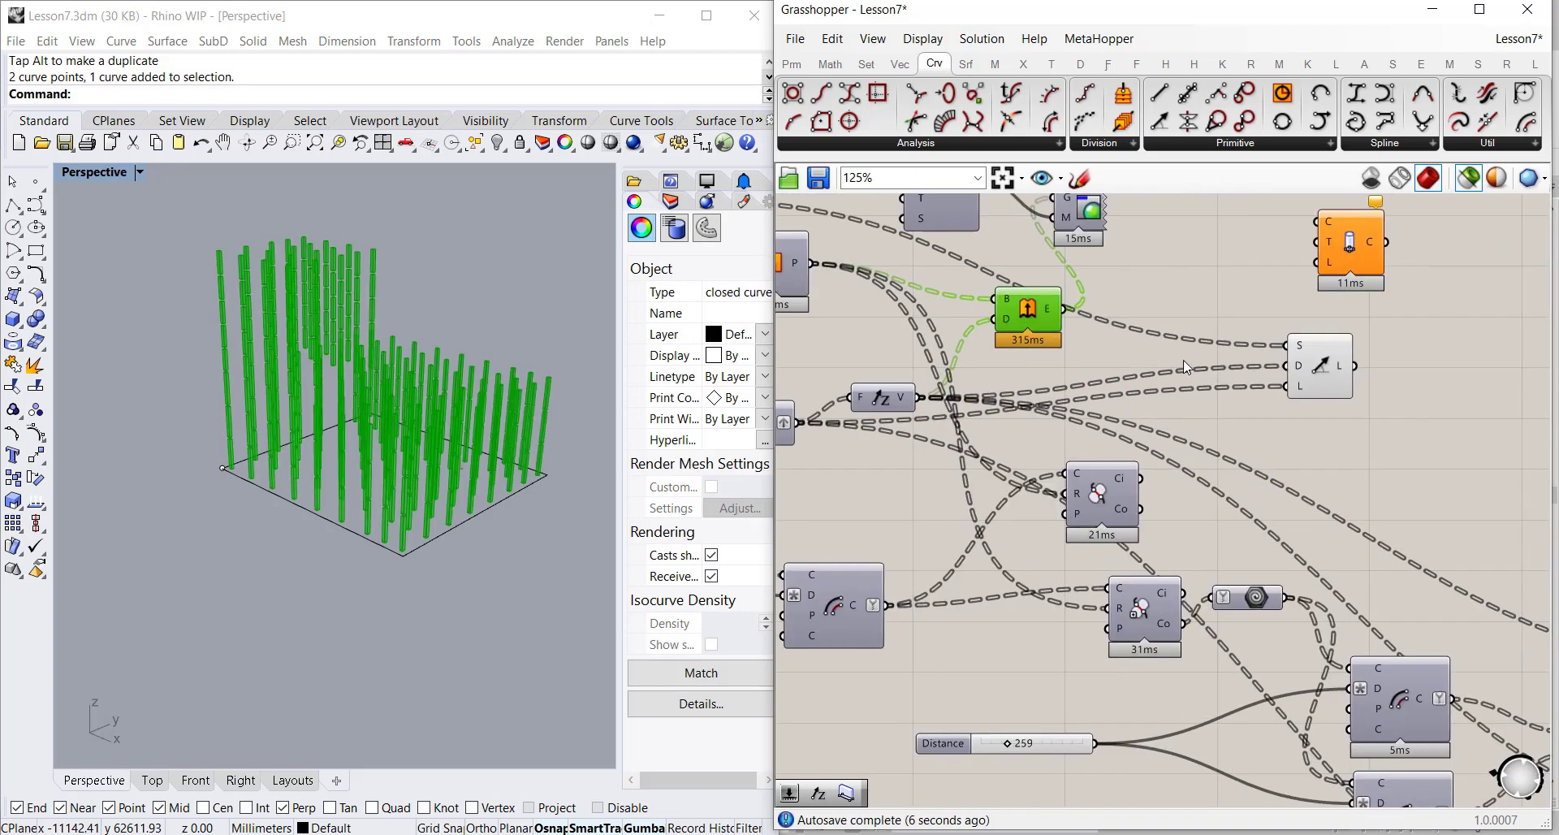
left_click_drag(1327, 365, 1309, 363)
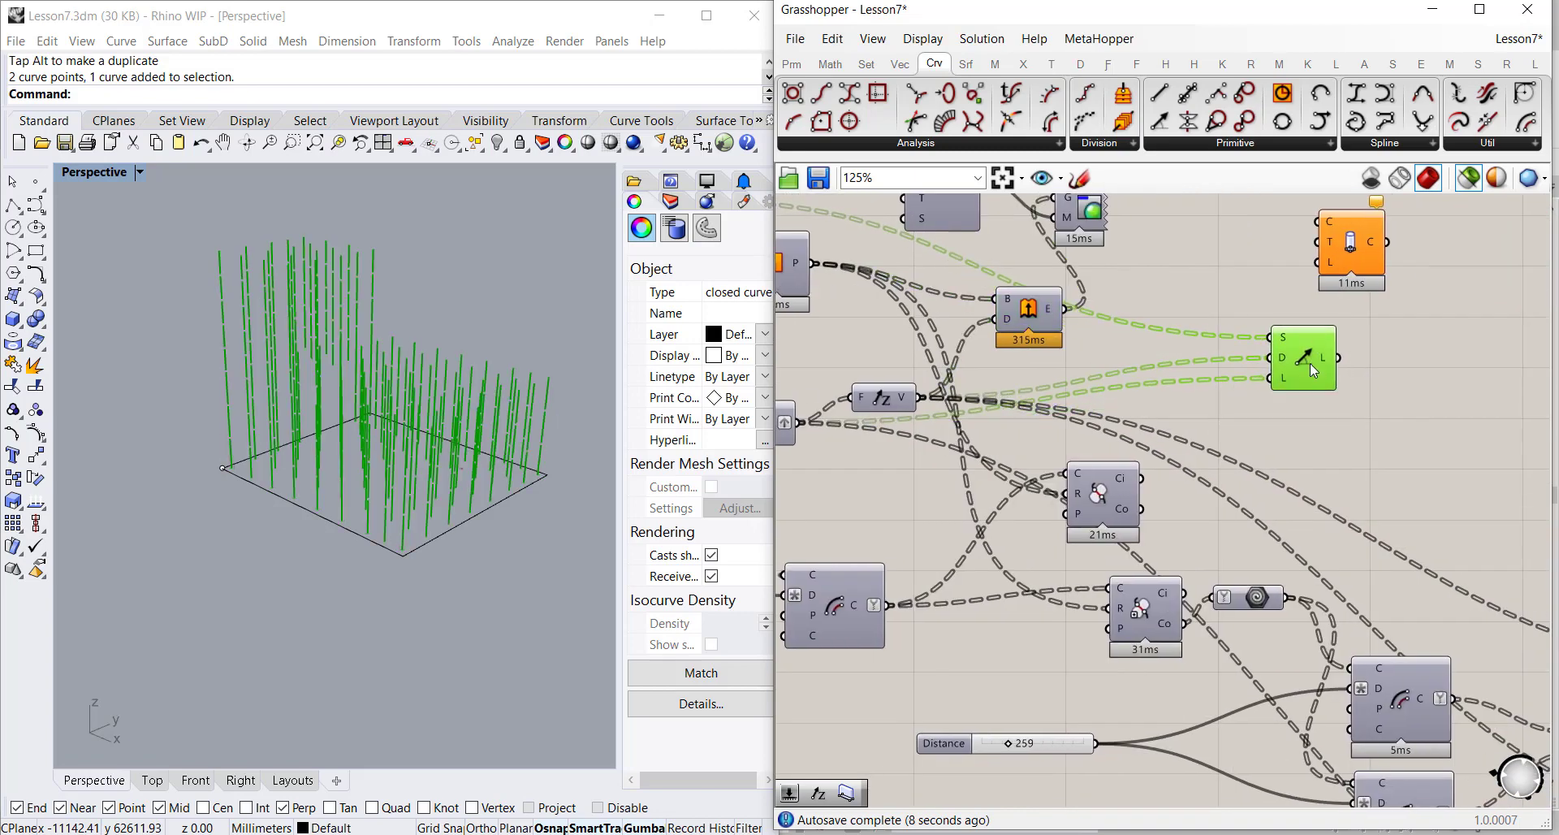
right_click_drag(402, 524, 455, 346)
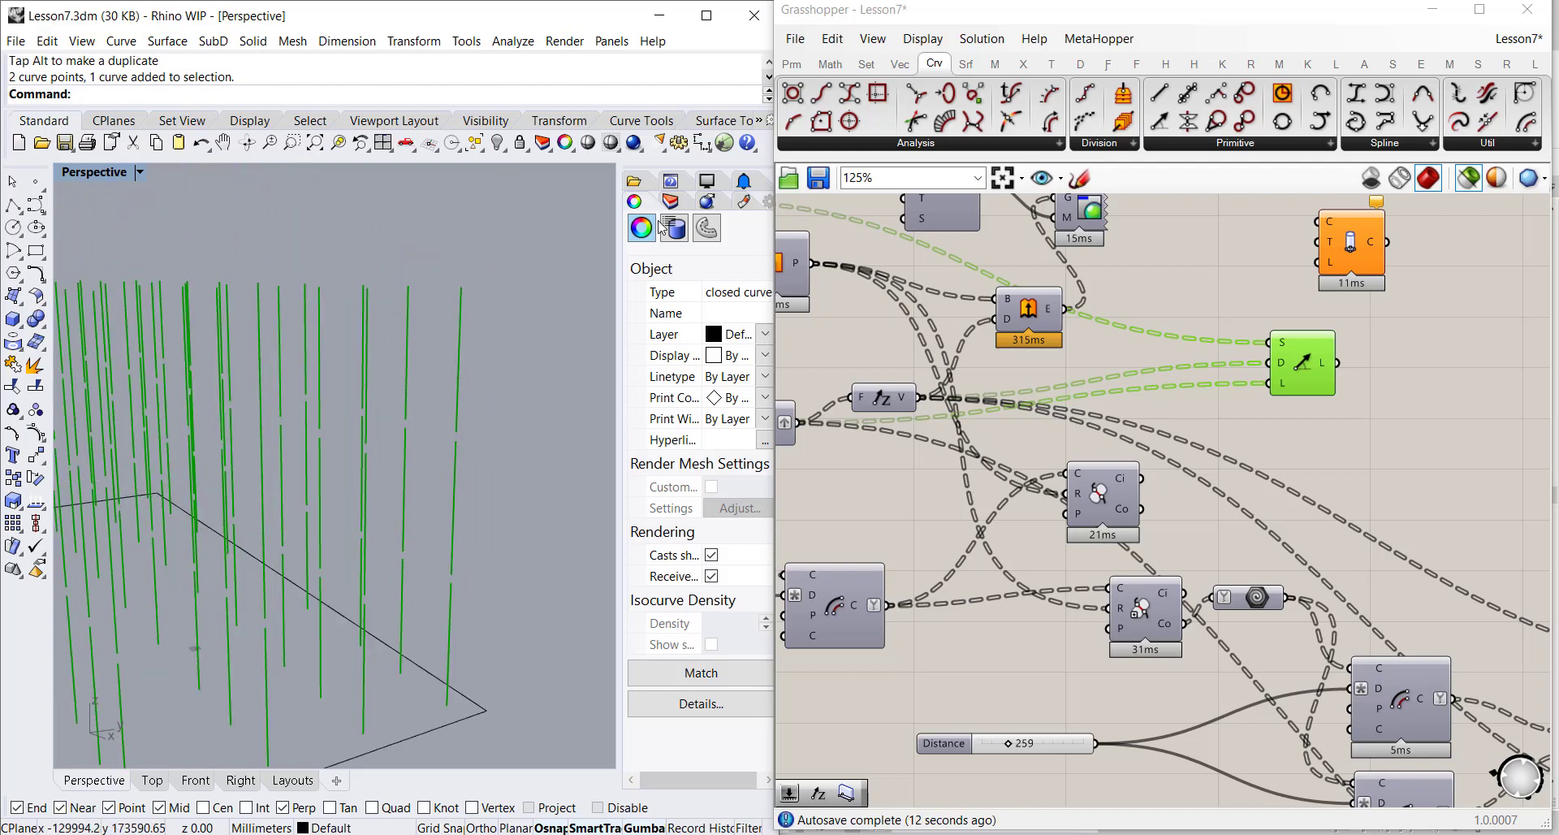
Place the AddColumn component beside the Line SDL component and connect the lines to its curve input
right_click_drag(1318, 281, 1306, 340)
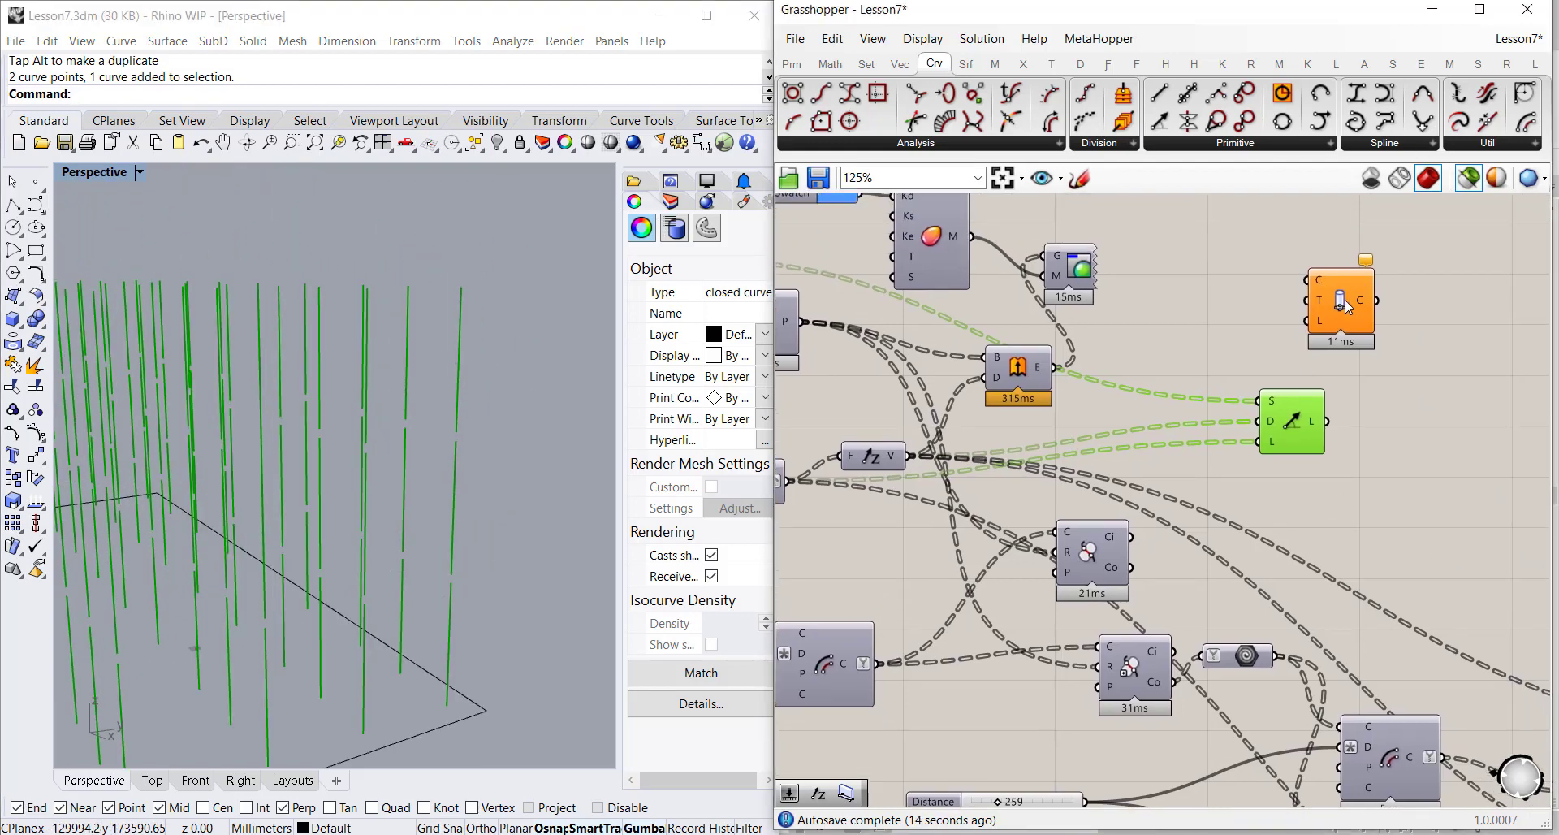
left_click_drag(1345, 303, 1479, 398)
left_click_drag(1308, 424, 1339, 402)
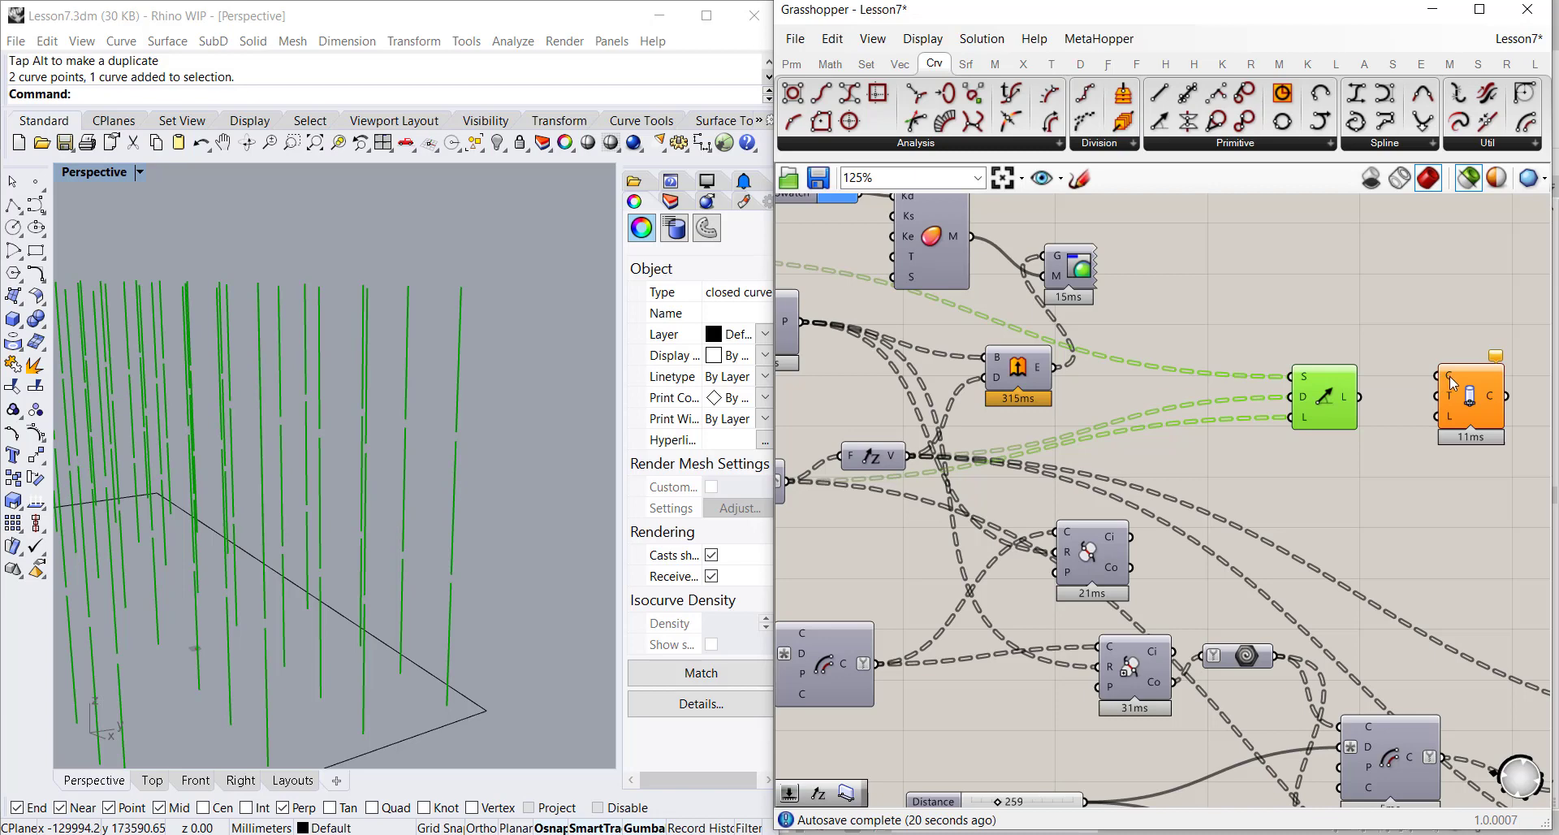
mouse_move(1450, 377)
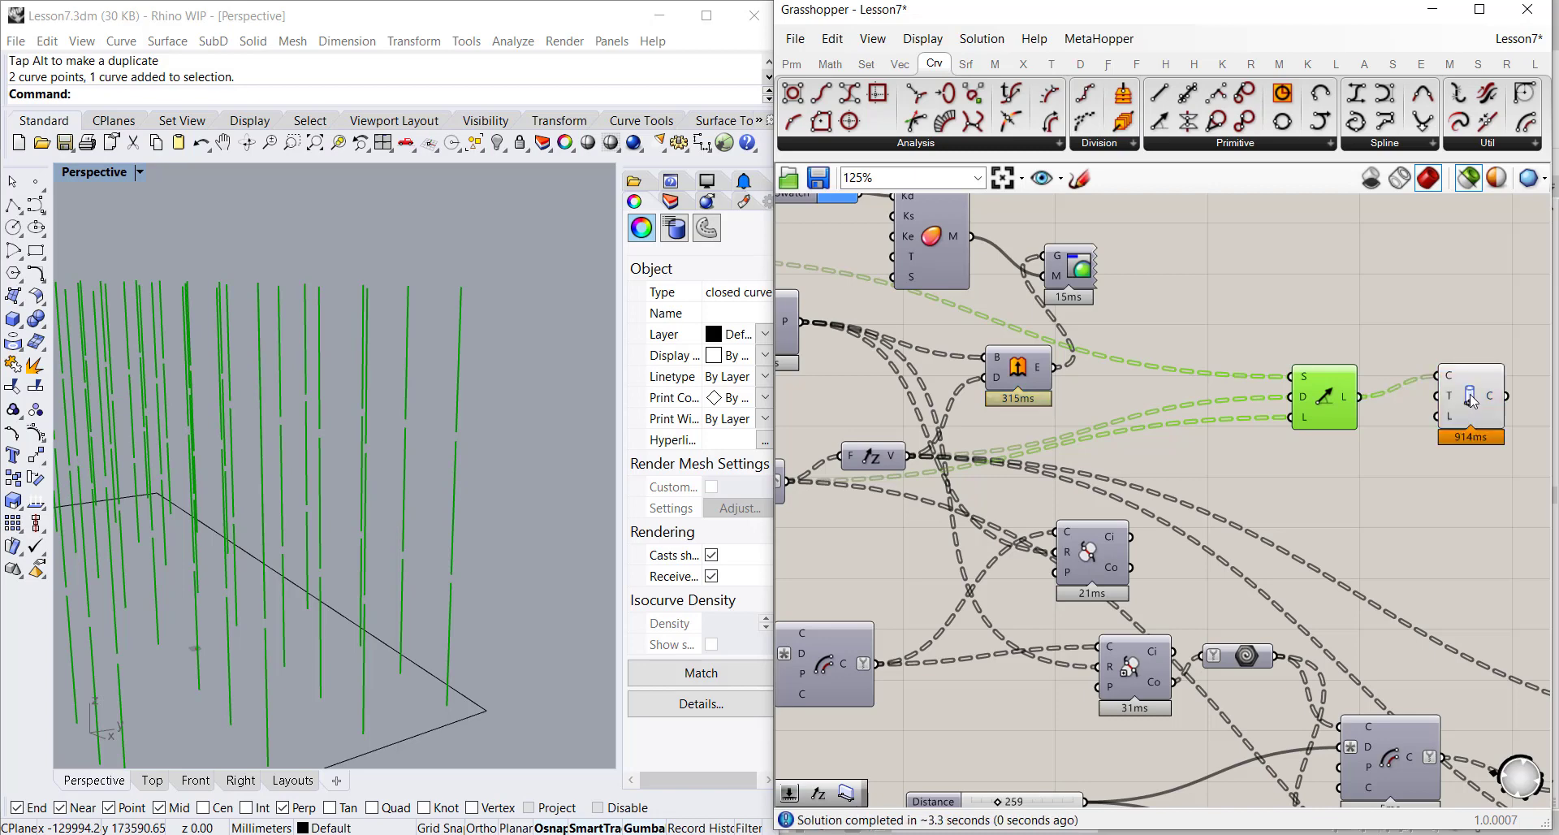
Select the AddColumn component and inspect the generated steel column profiles up close in the Rhino model
left_click_drag(1470, 396, 1456, 418)
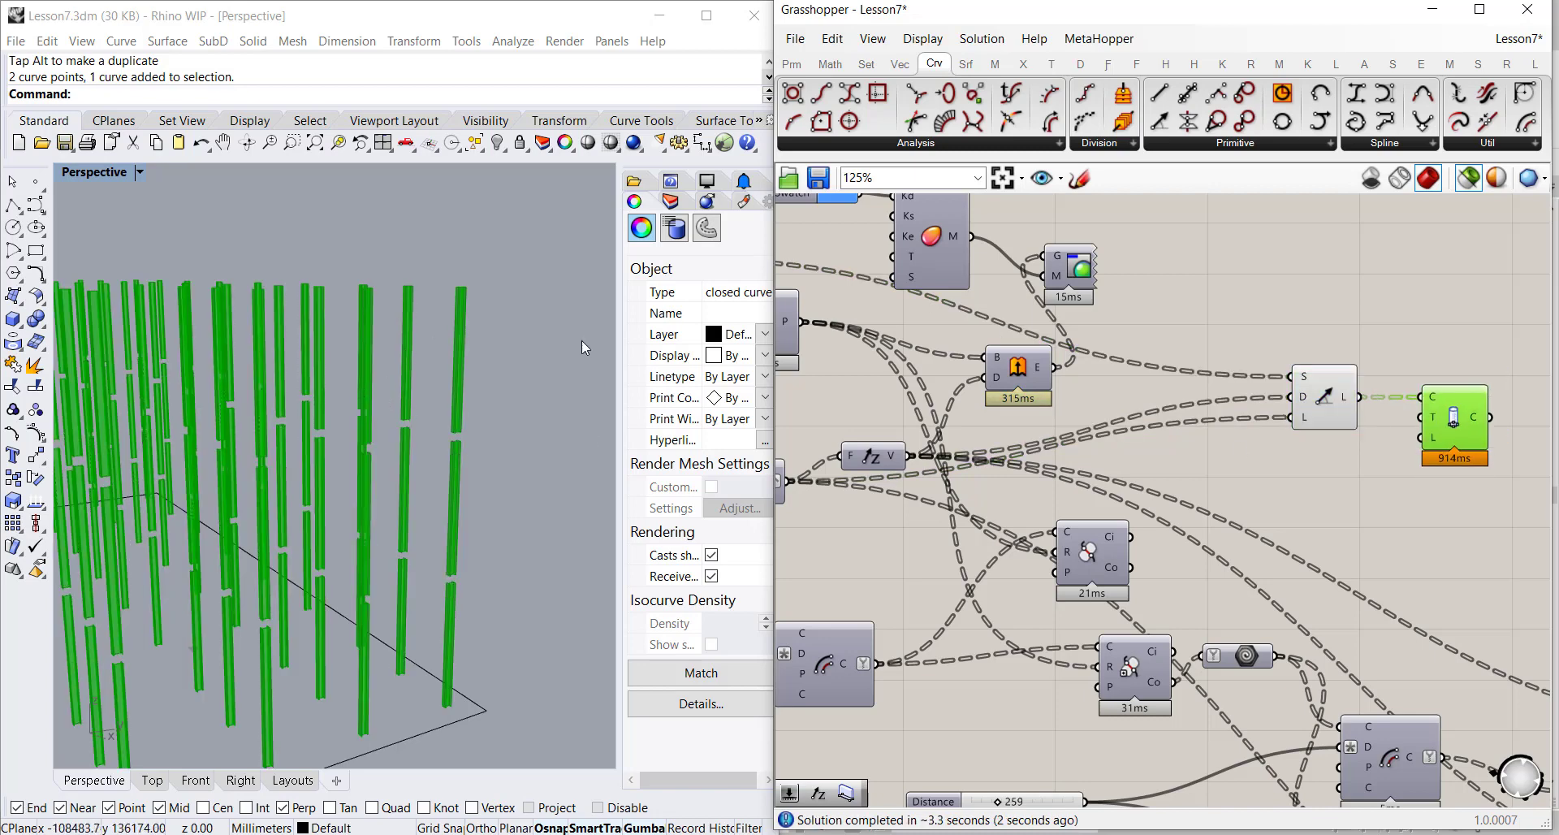
right_click_drag(581, 340, 469, 425)
scroll(479, 418, "up", 5)
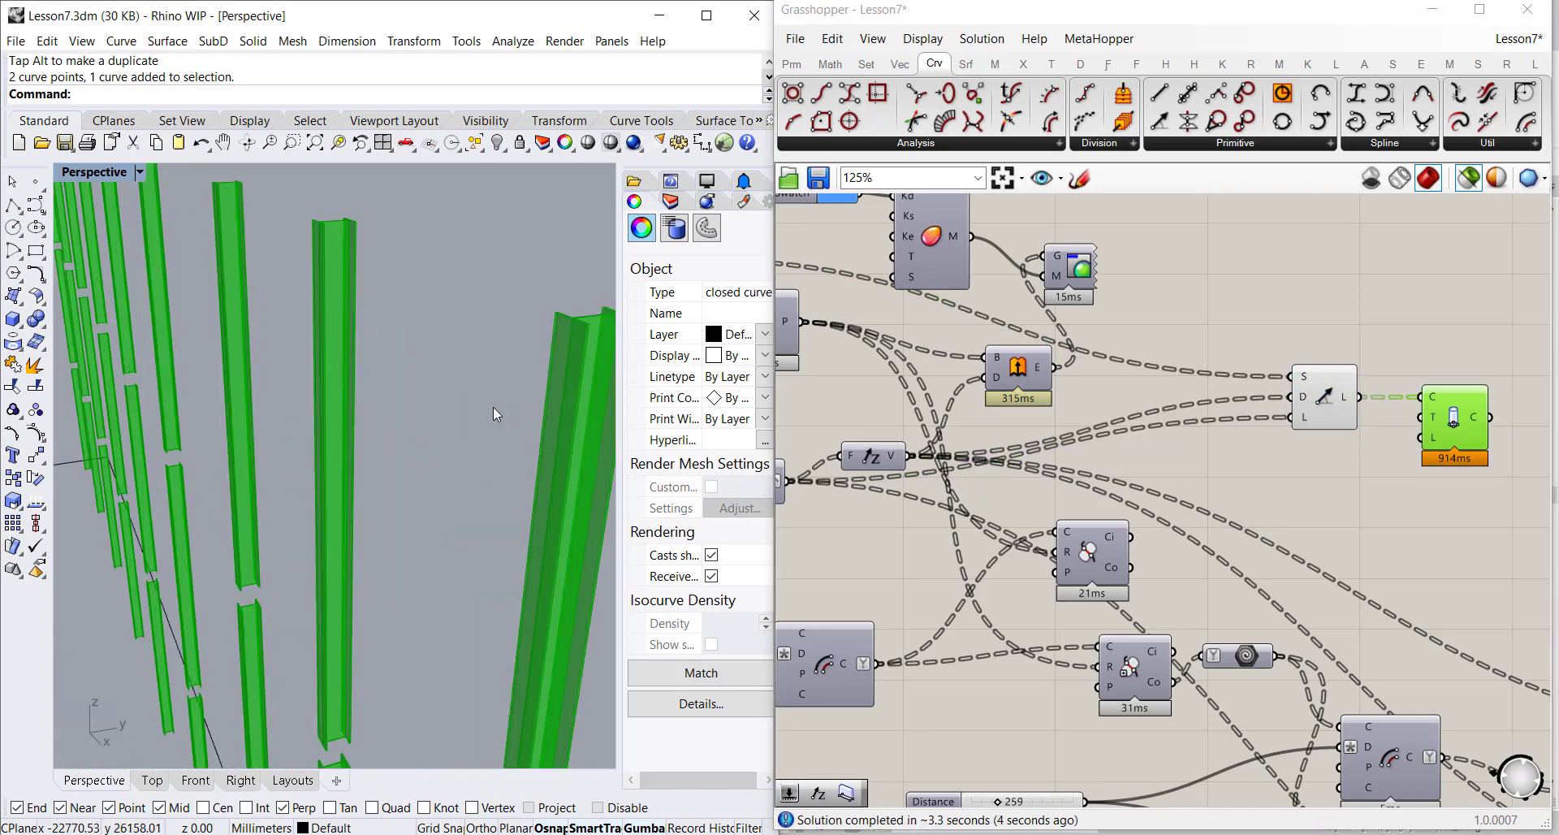
scroll(487, 377, "down", 5)
scroll(528, 368, "up", 5)
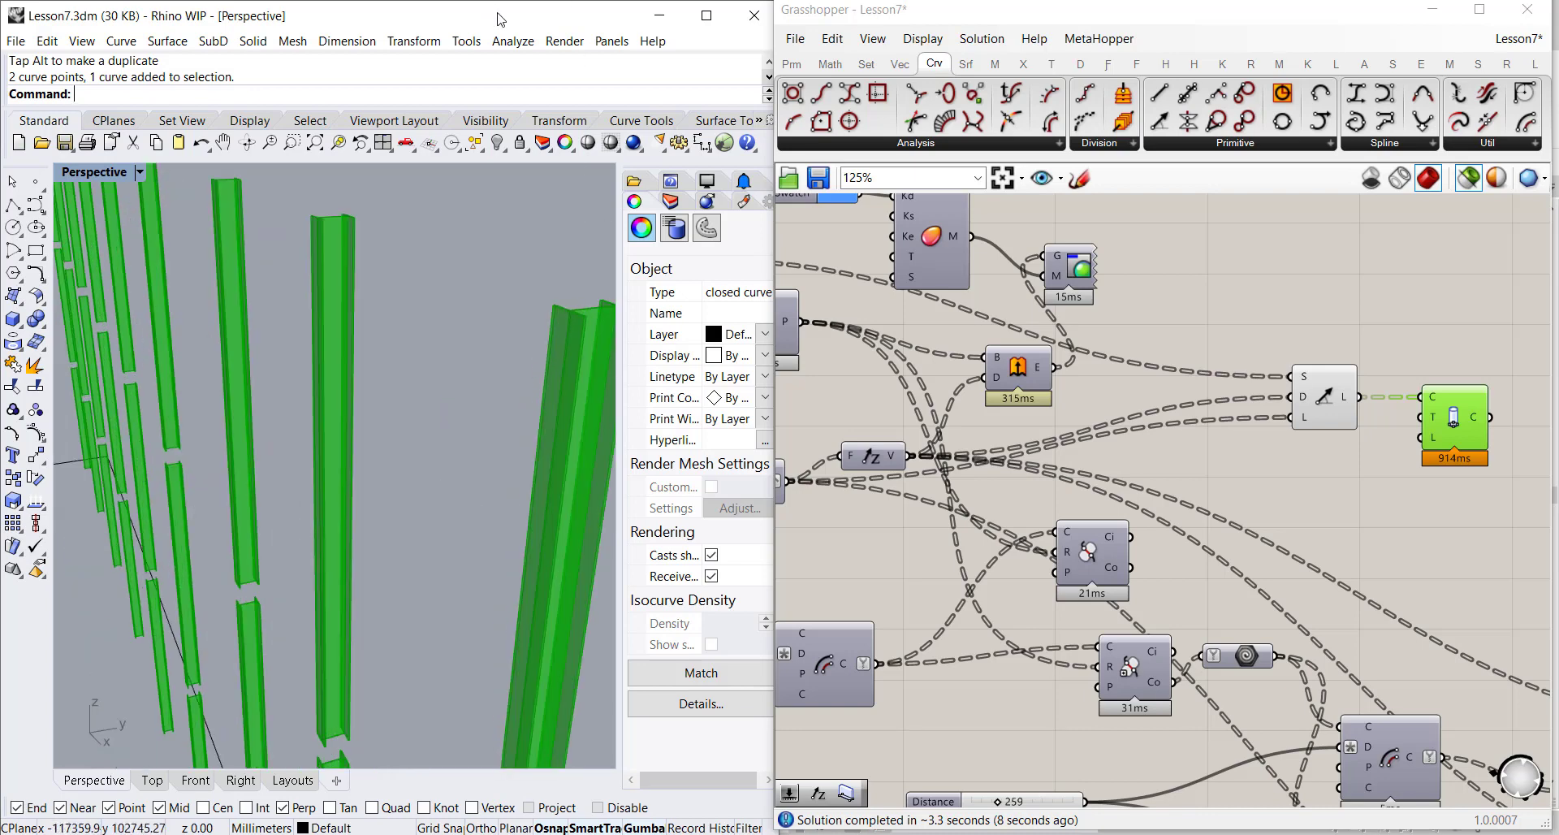
Move Rhino aside, switch to Revit's 3D view and select one of the generated structural columns to inspect its properties
left_click_drag(501, 18, 412, 708)
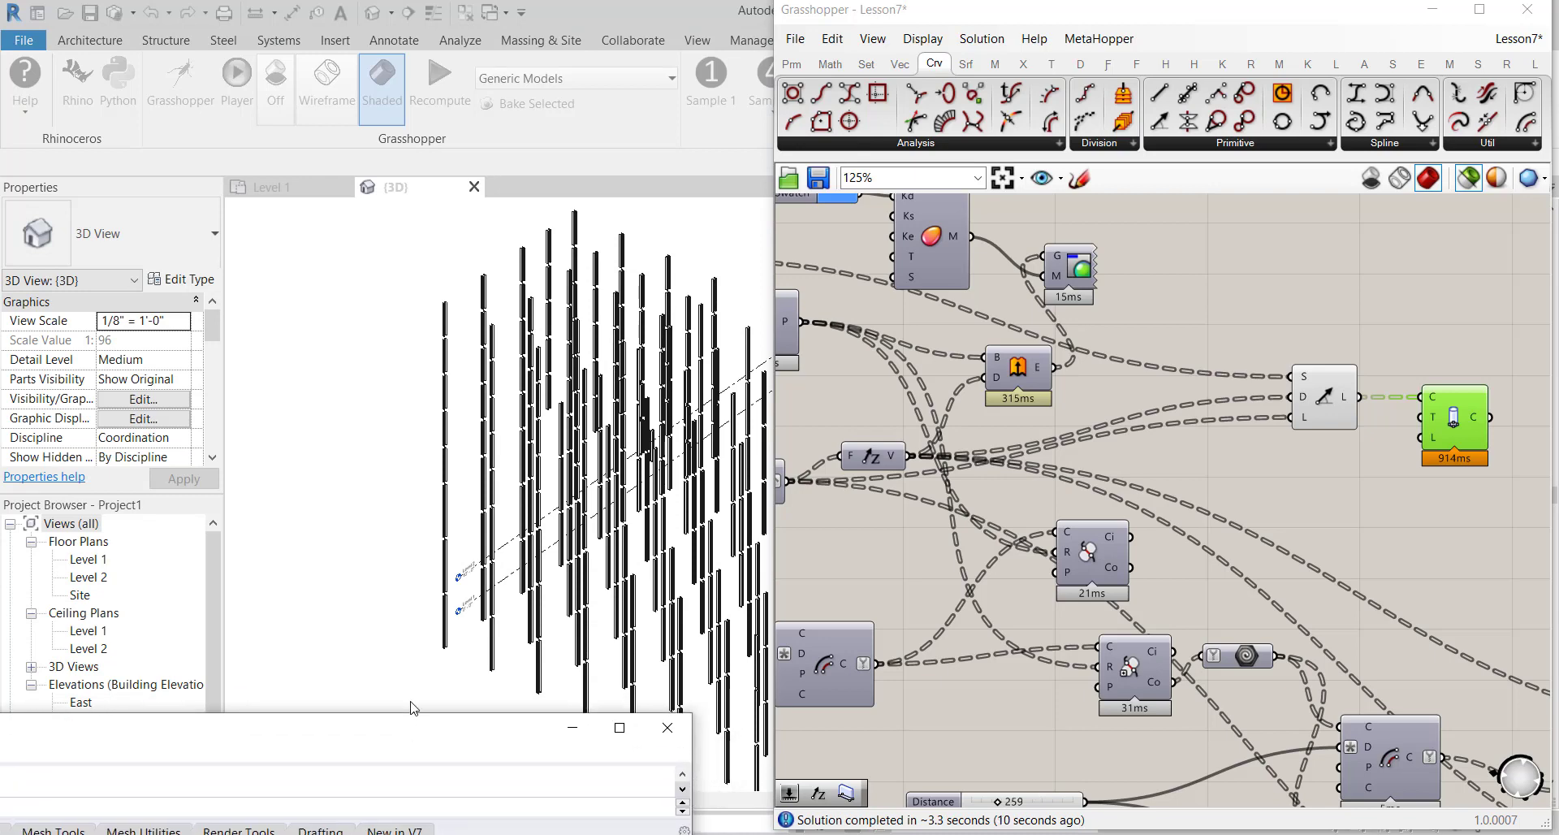
left_click(390, 390)
scroll(731, 536, "up", 3)
left_click(731, 536)
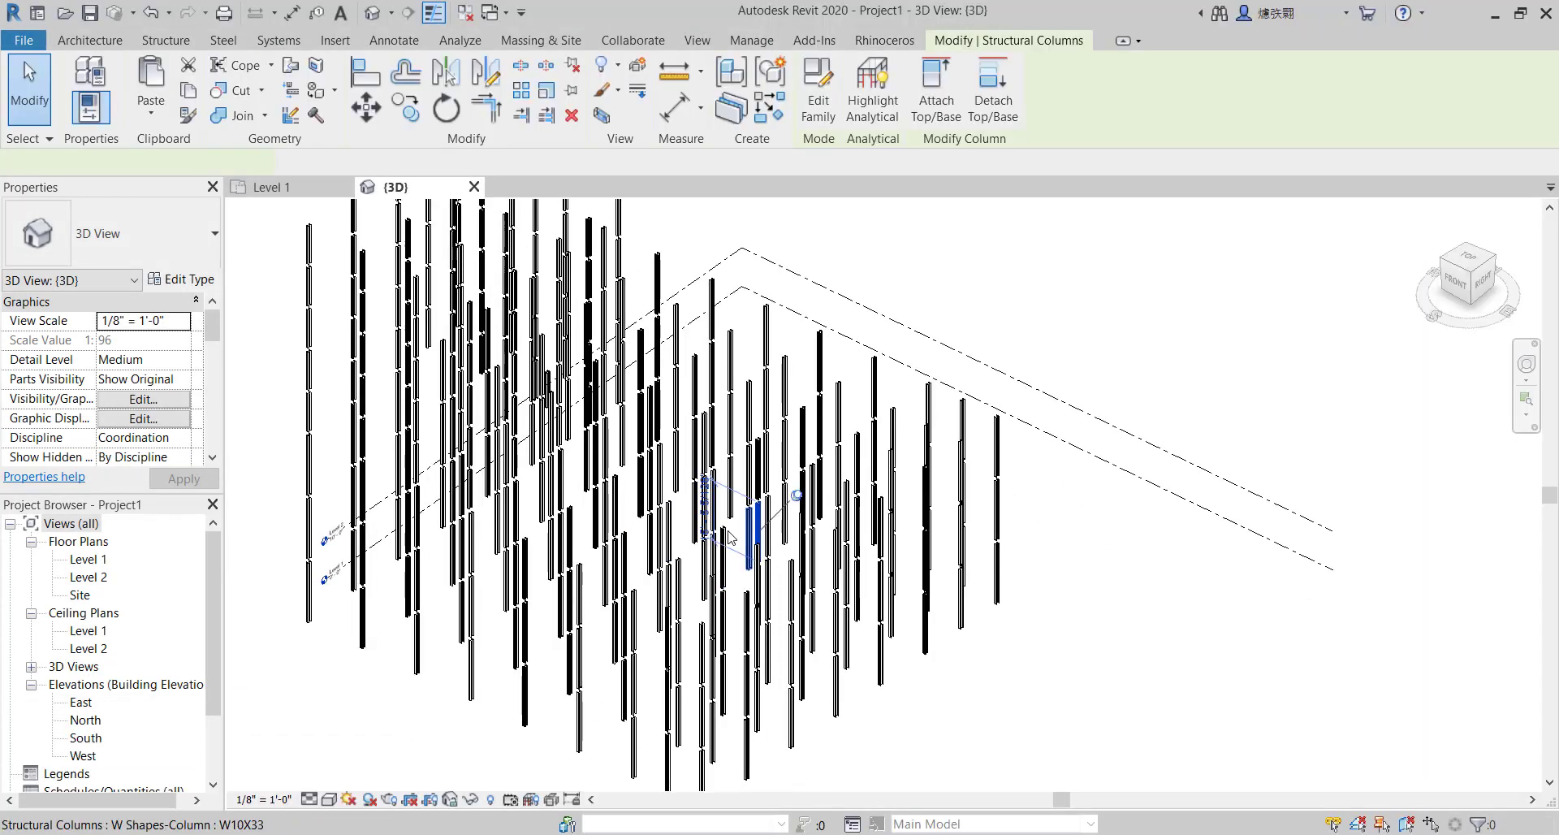
right_click(923, 526)
left_click(1236, 309)
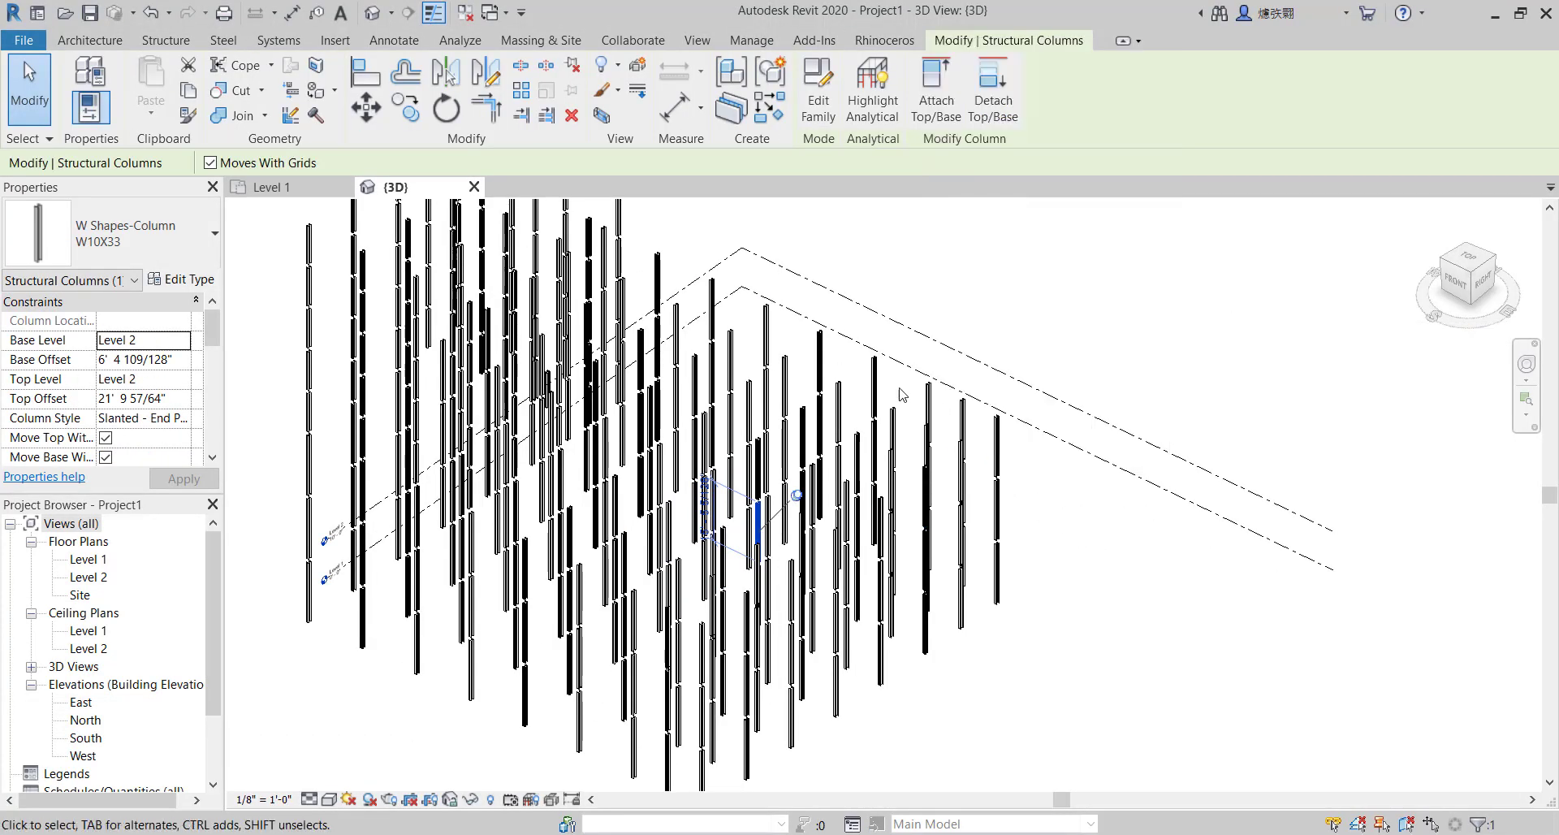
Examine the selected W10X33 column and its neighbours up close from above in Revit's 3D view
middle_click_drag(901, 394, 1208, 451, "shift")
scroll(1253, 338, "up", 3)
scroll(1137, 361, "up", 2)
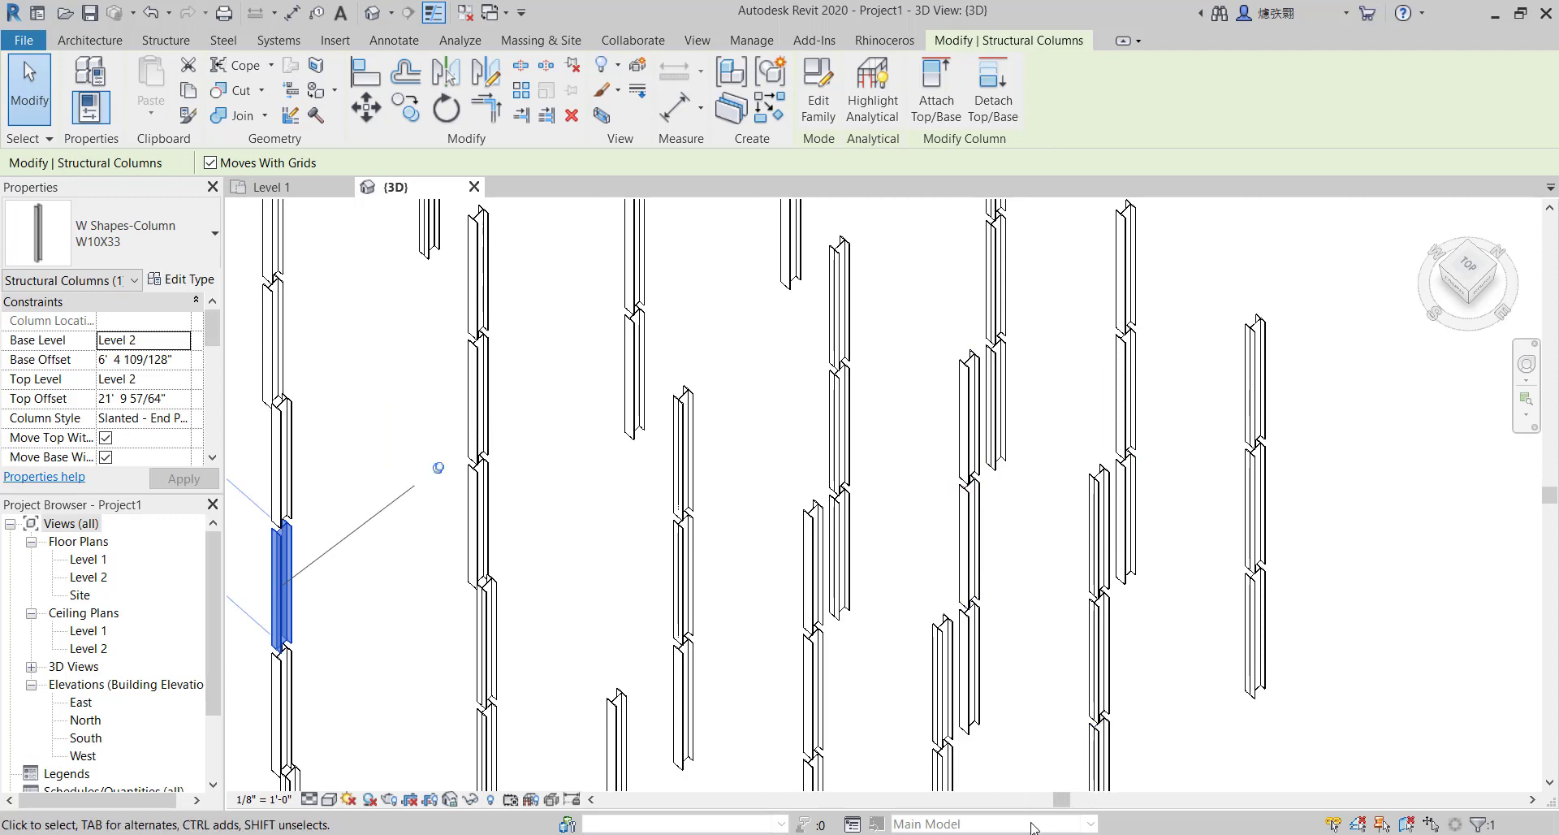
Switch back to Grasshopper, check the AddColumn component's T and L inputs and move the component farther away from Line SDL
mouse_move(1080, 834)
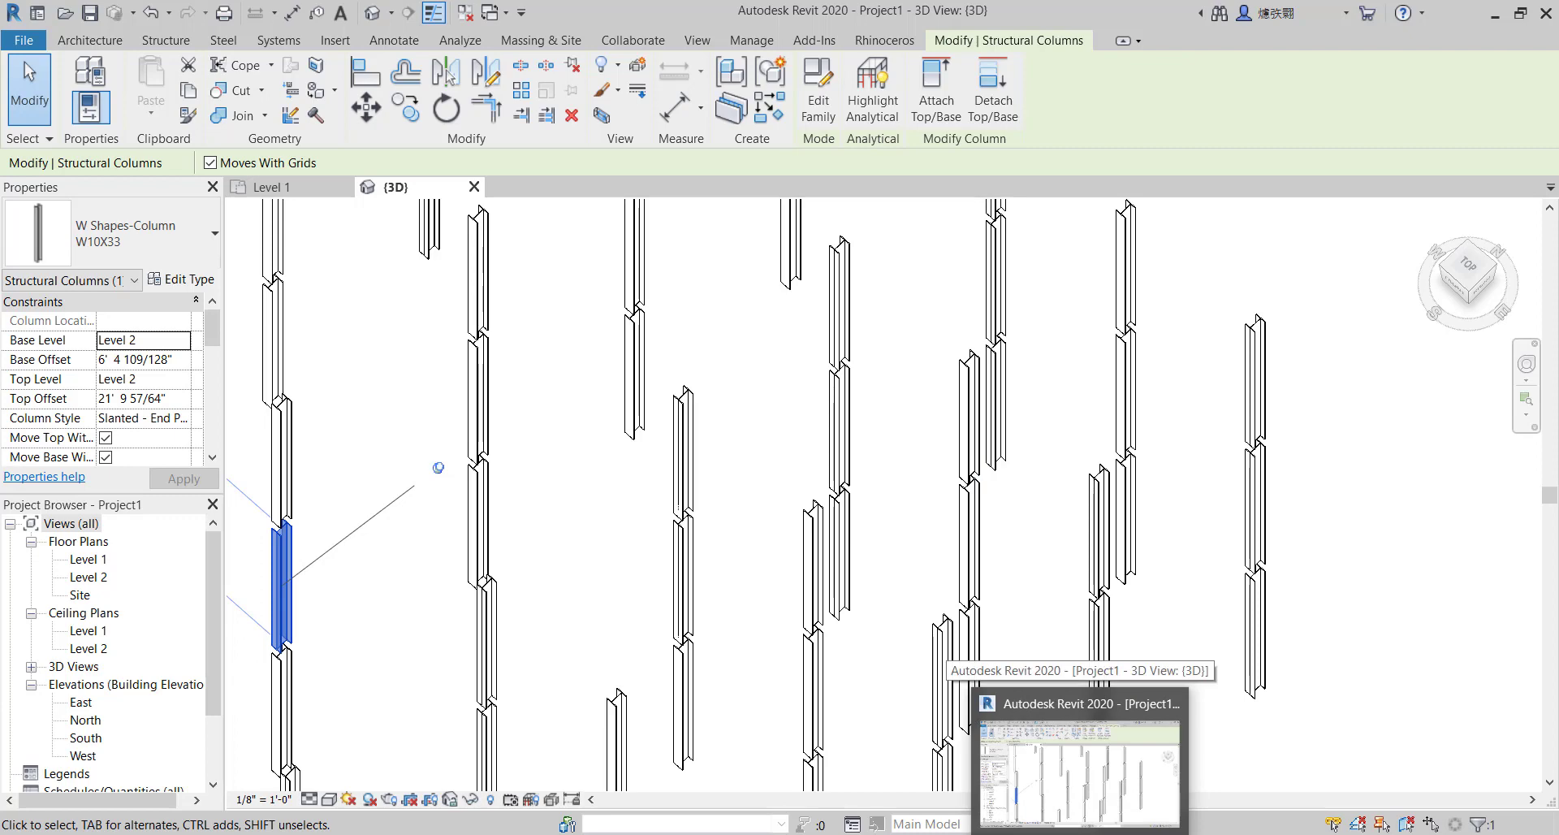
left_click(833, 37)
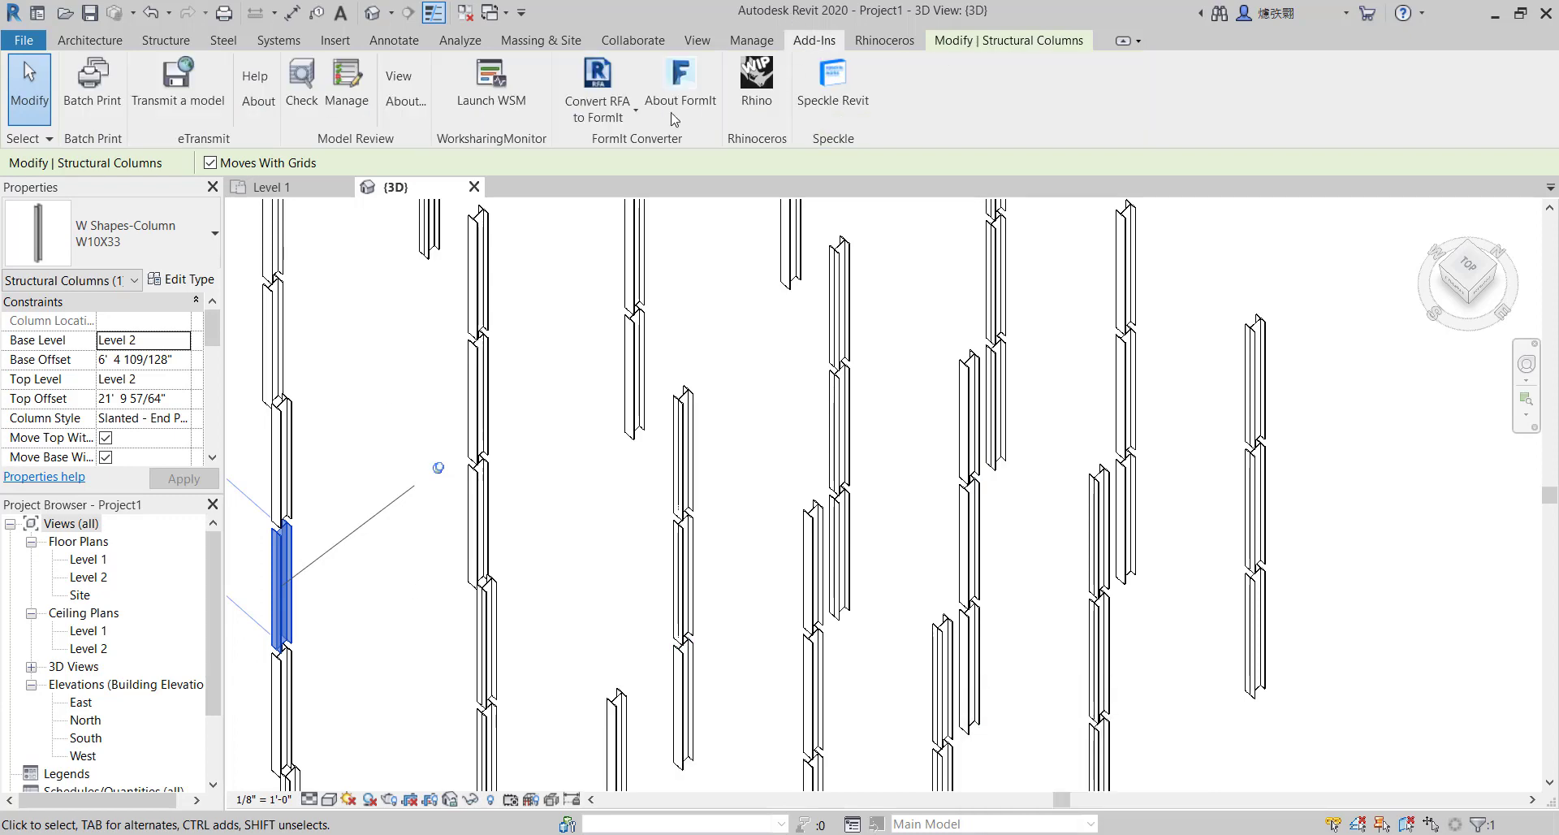
left_click(884, 39)
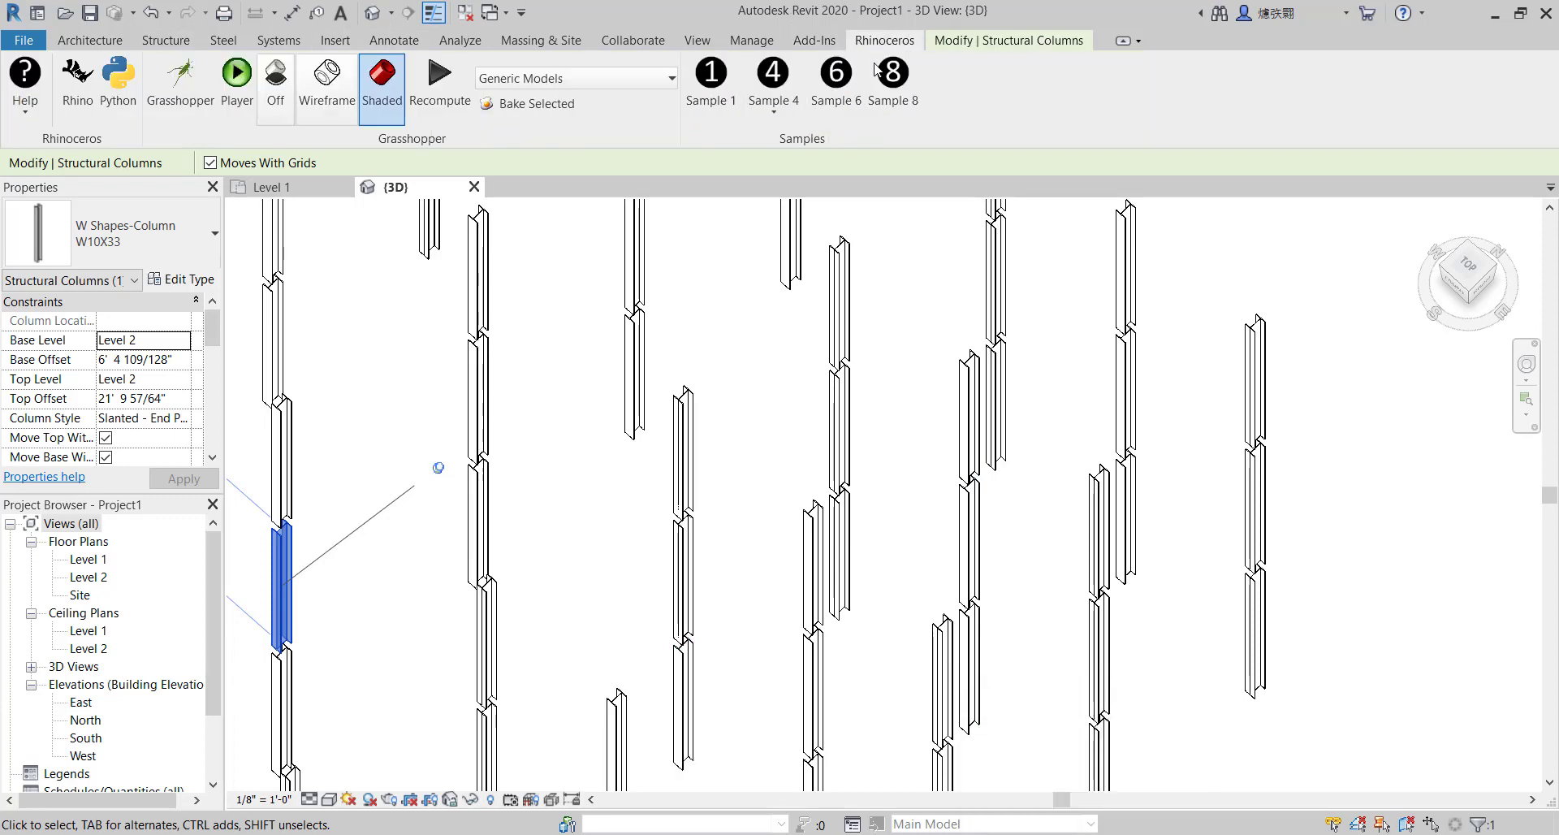
left_click(181, 81)
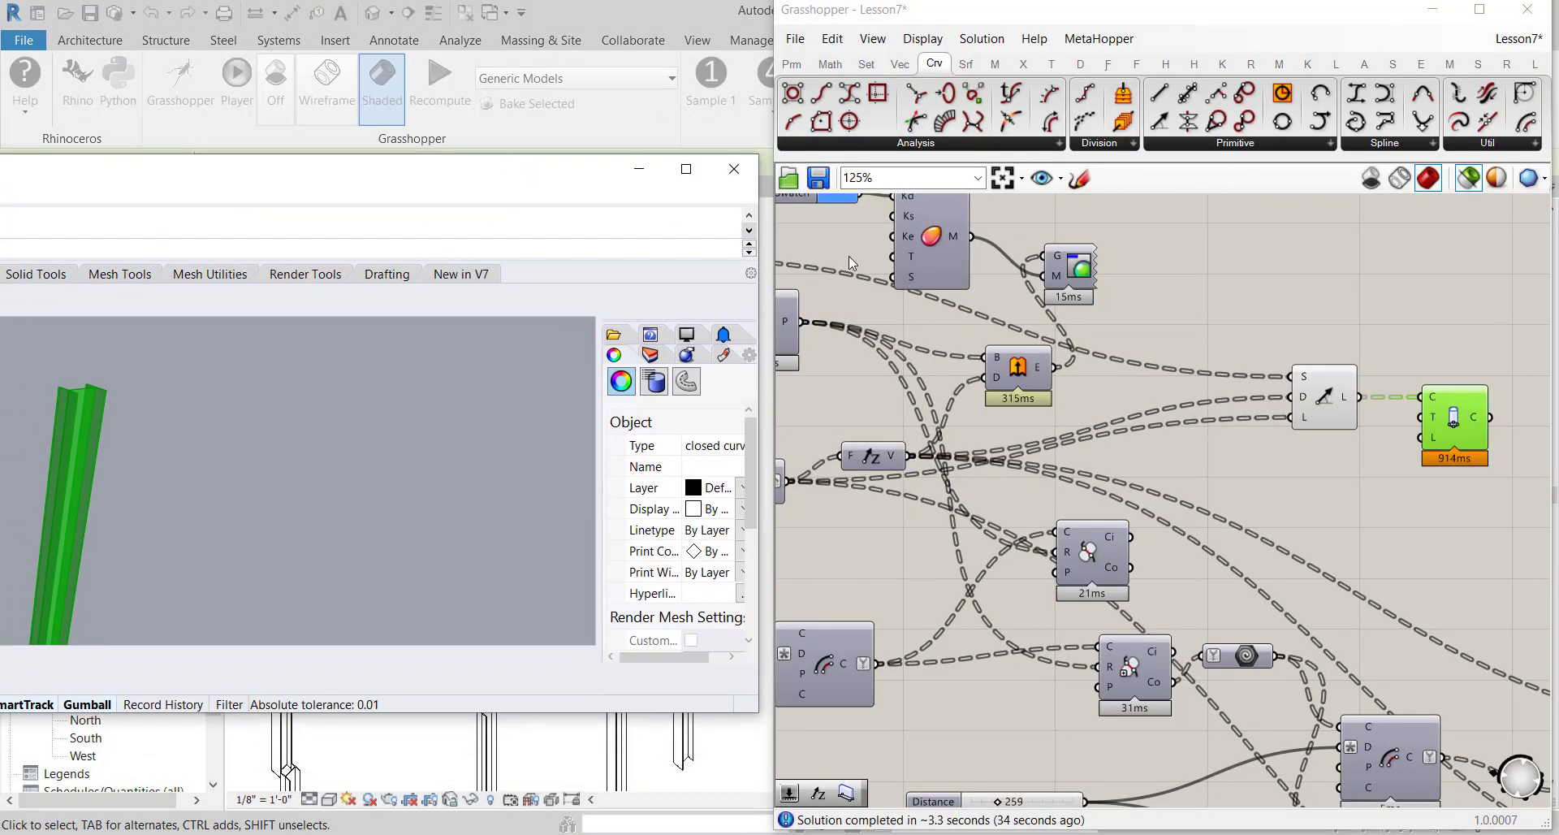
right_click_drag(1387, 489, 1198, 359)
scroll(1263, 272, "up", 3)
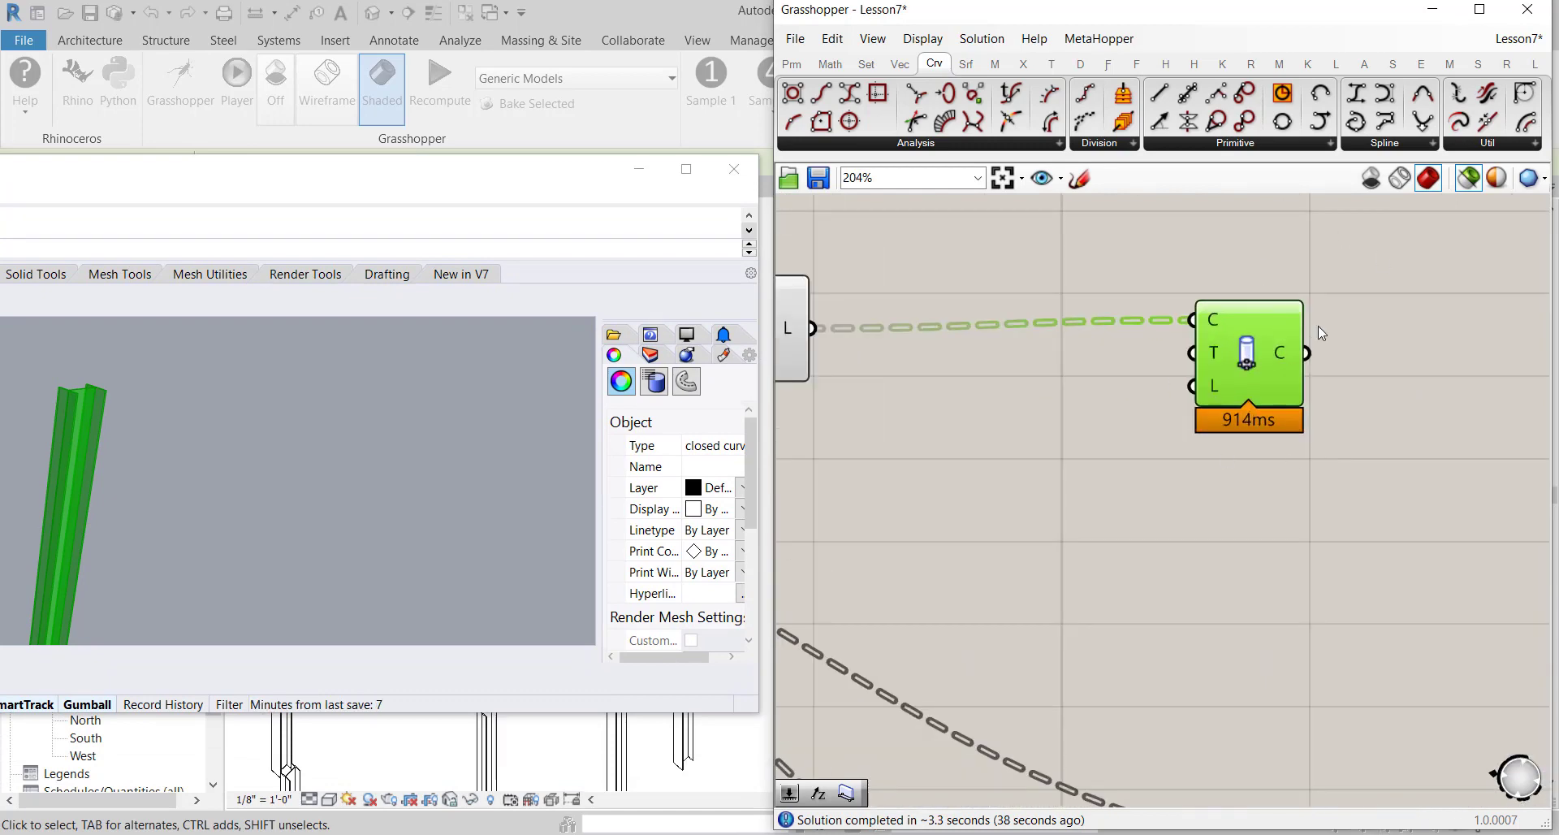
mouse_move(1220, 349)
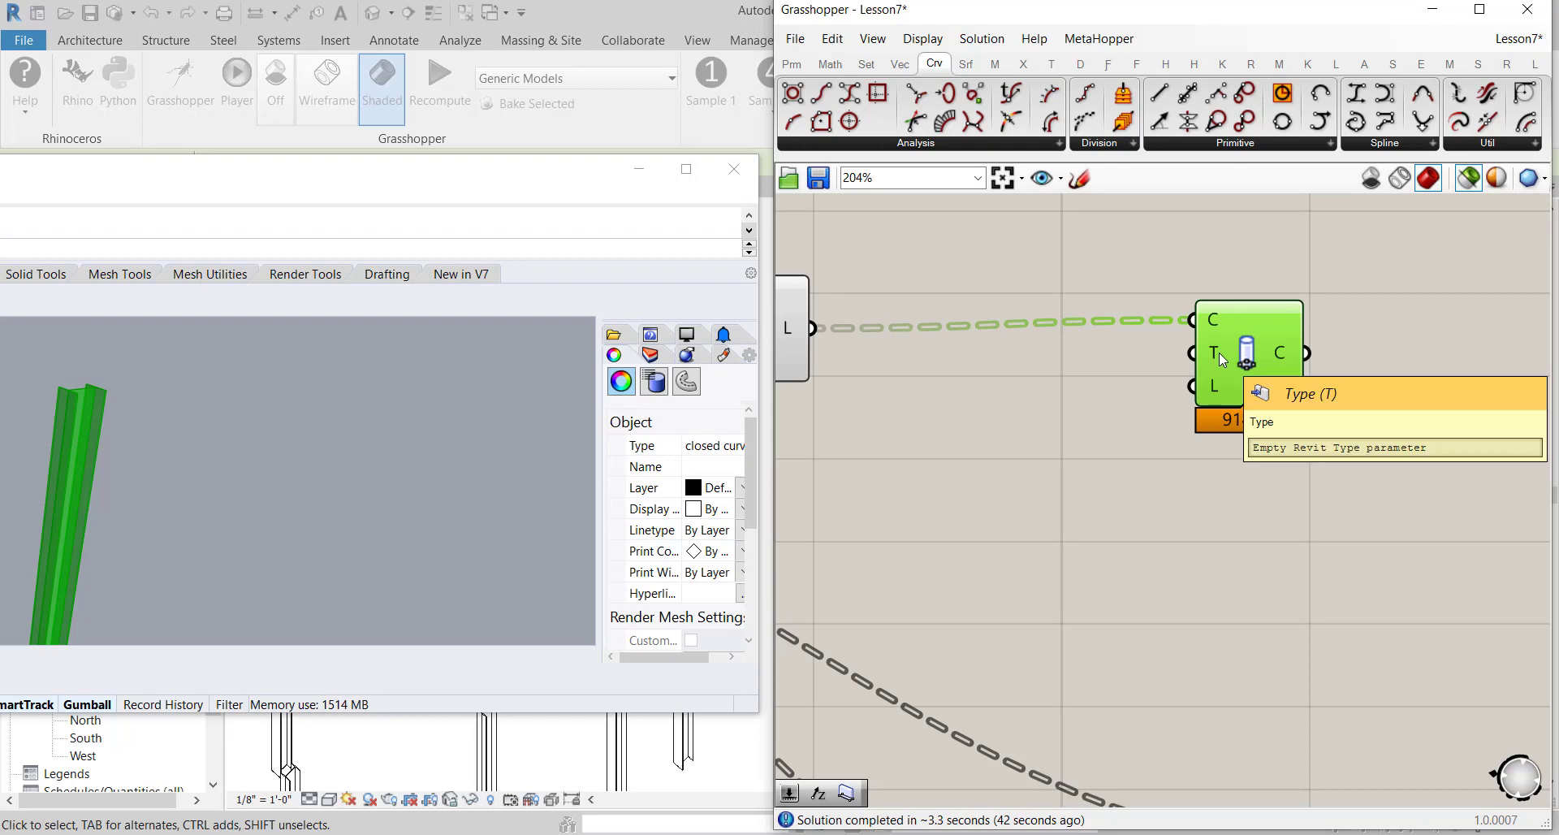
mouse_move(1213, 389)
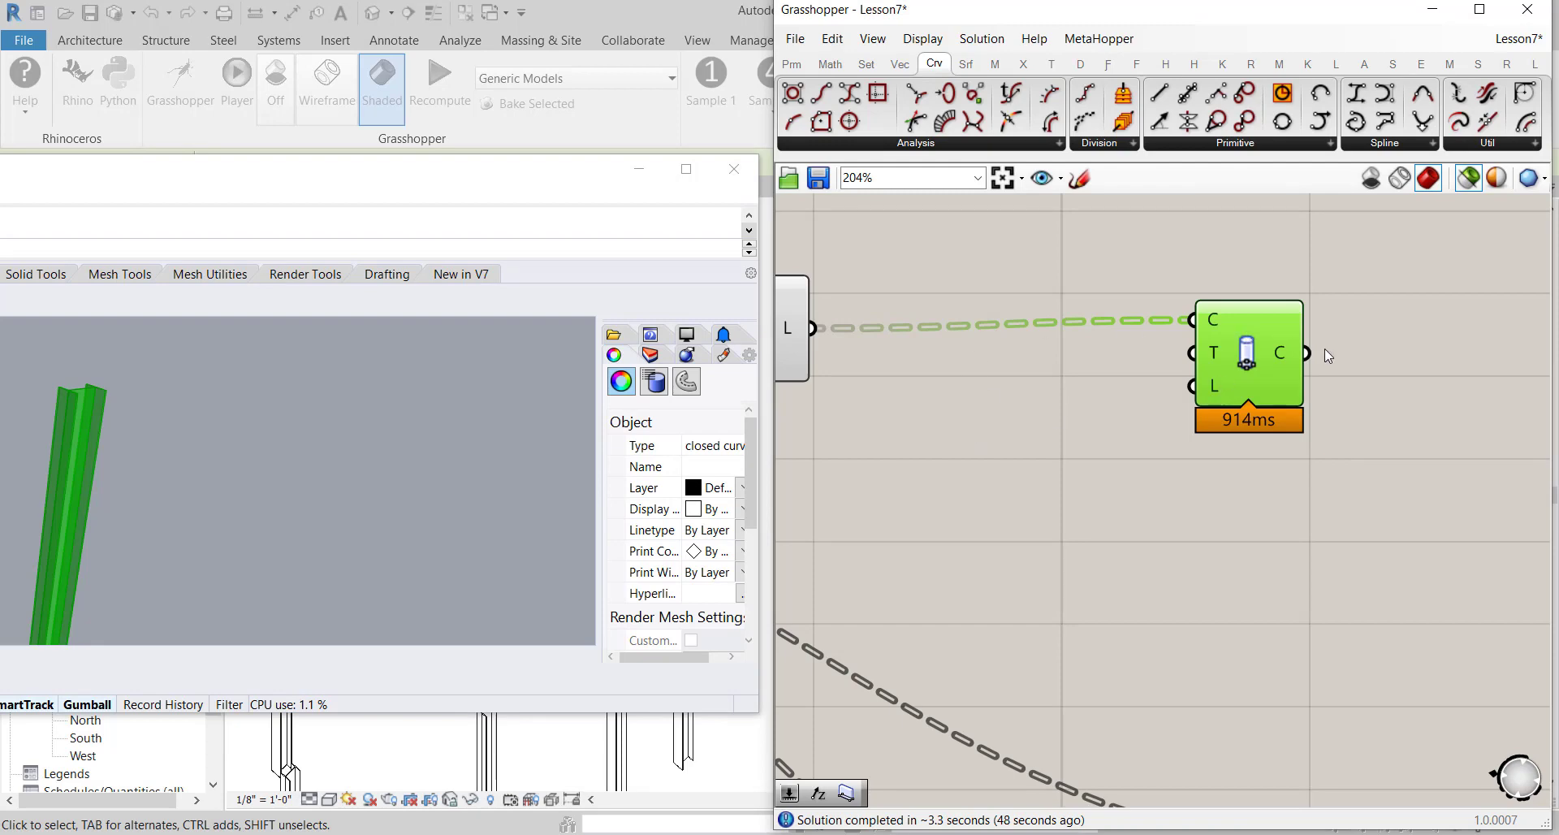
left_click_drag(1253, 360, 1401, 338)
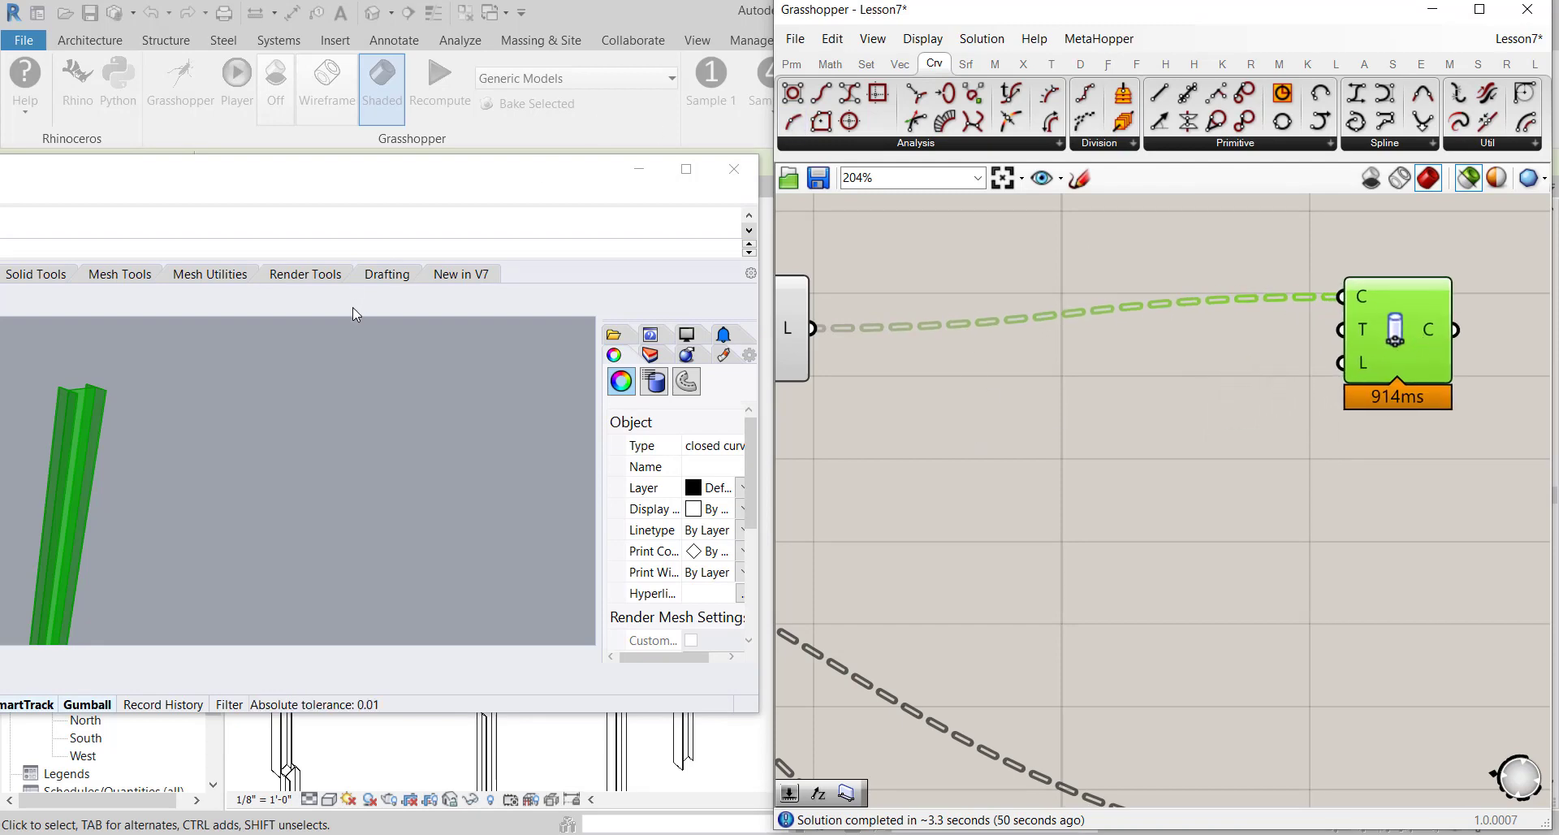
Move the Rhino window clear of Revit's 3D view and survey the generated structural columns around the selected one
left_click_drag(565, 177, 611, 715)
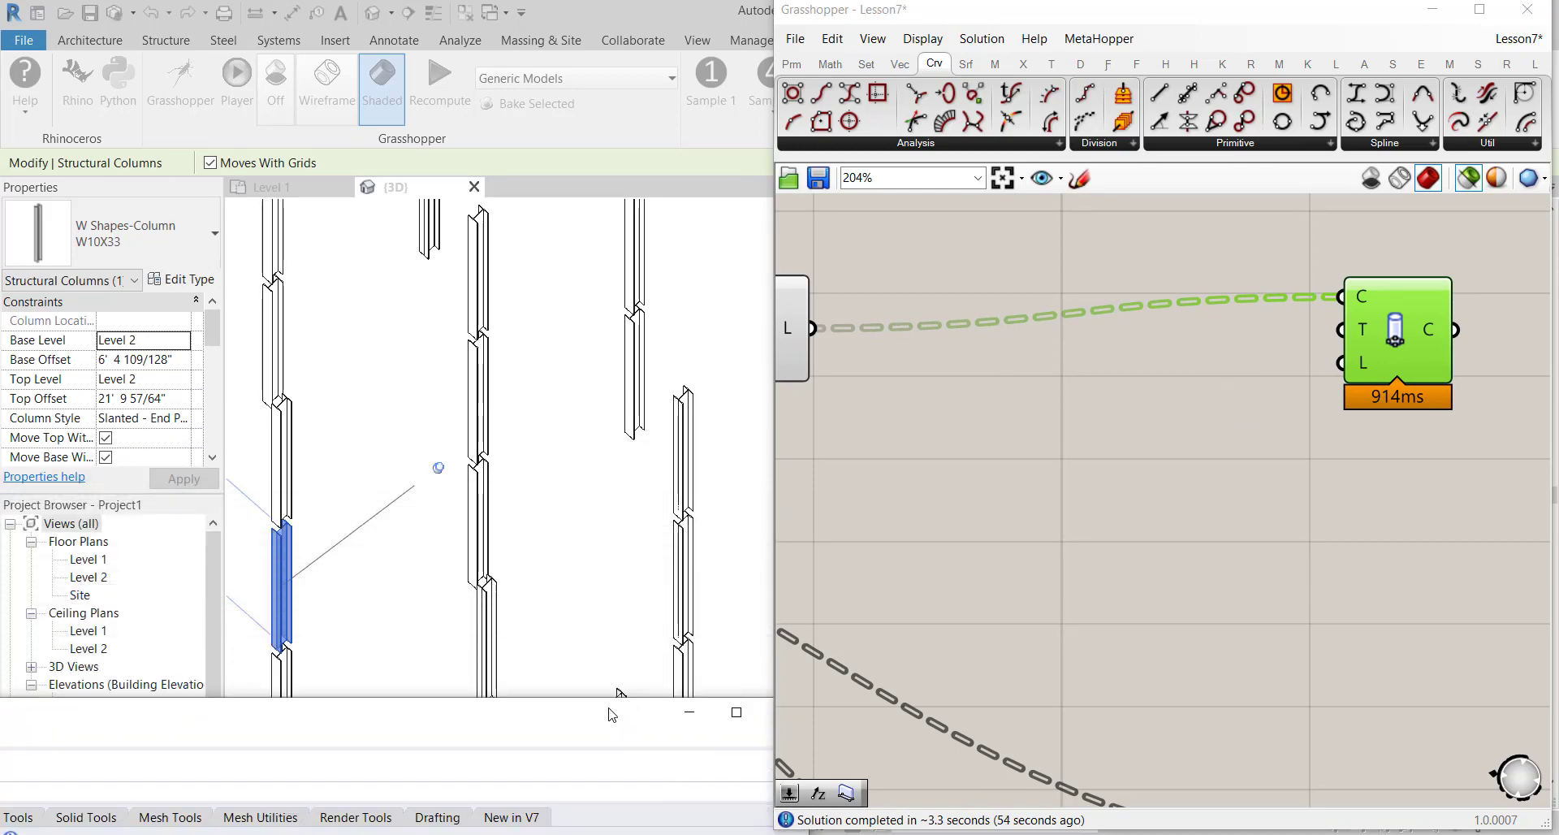
left_click(549, 373)
right_click(553, 386)
key("Escape")
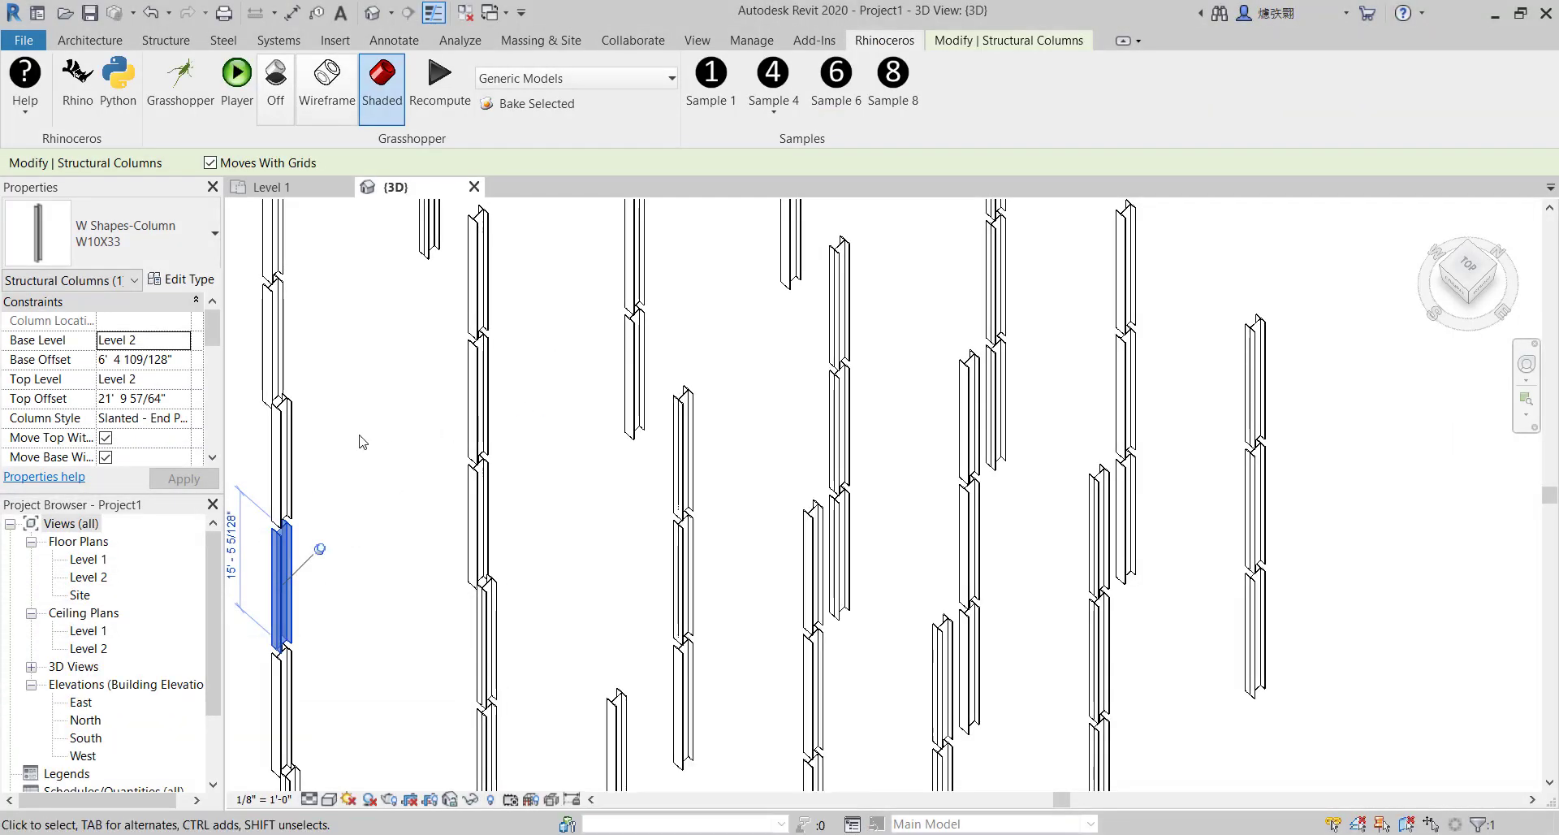
scroll(358, 438, "down", 3)
scroll(752, 430, "down", 2)
middle_click_drag(900, 599, 890, 559)
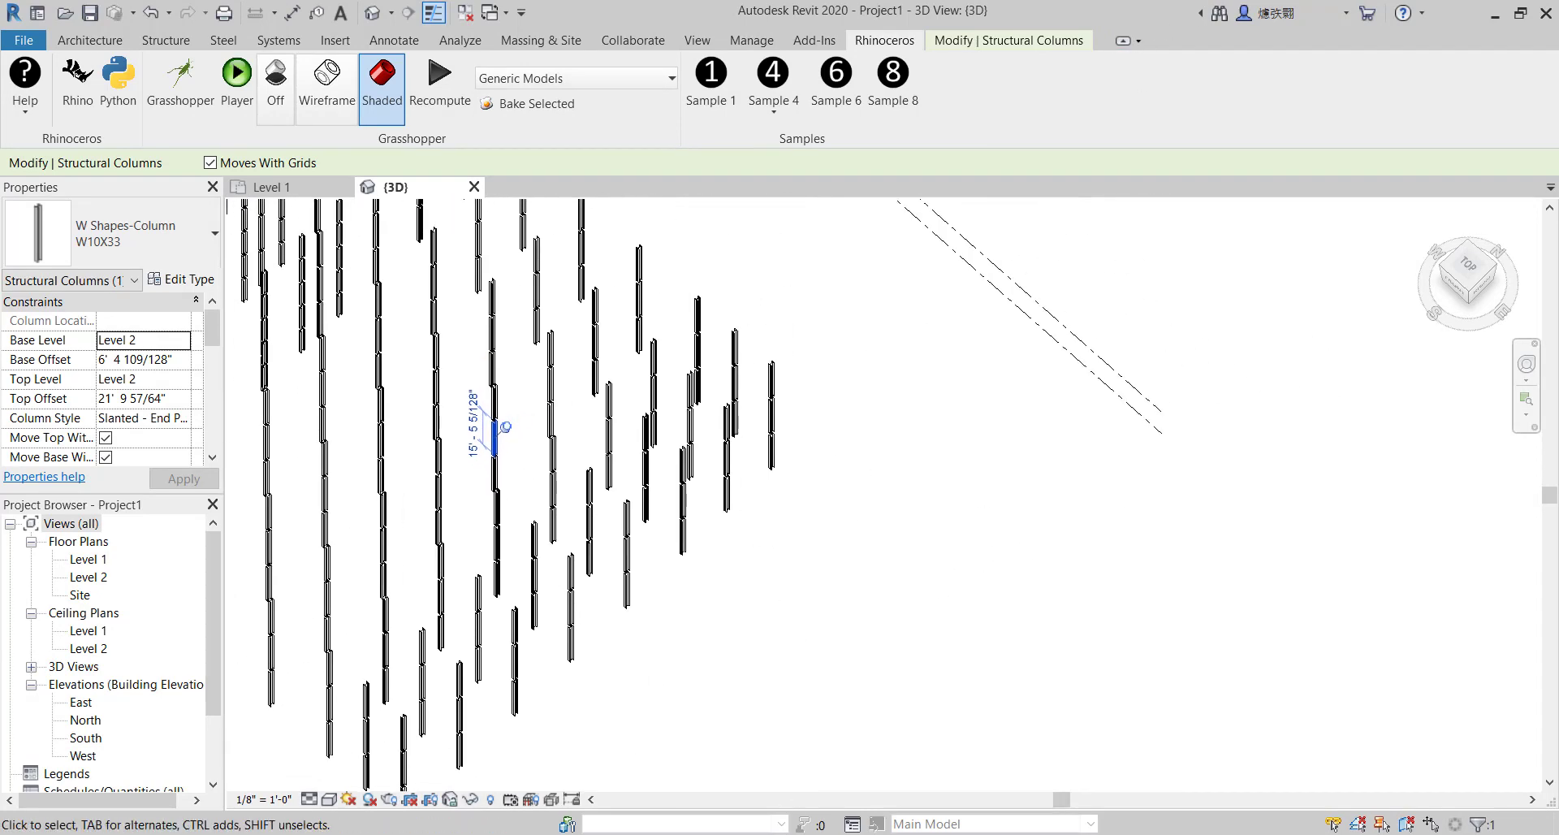
Return to the Grasshopper definition and look at the AddColumn component and its incoming curve connection
left_click(1081, 834)
left_click(1081, 834)
left_click(180, 82)
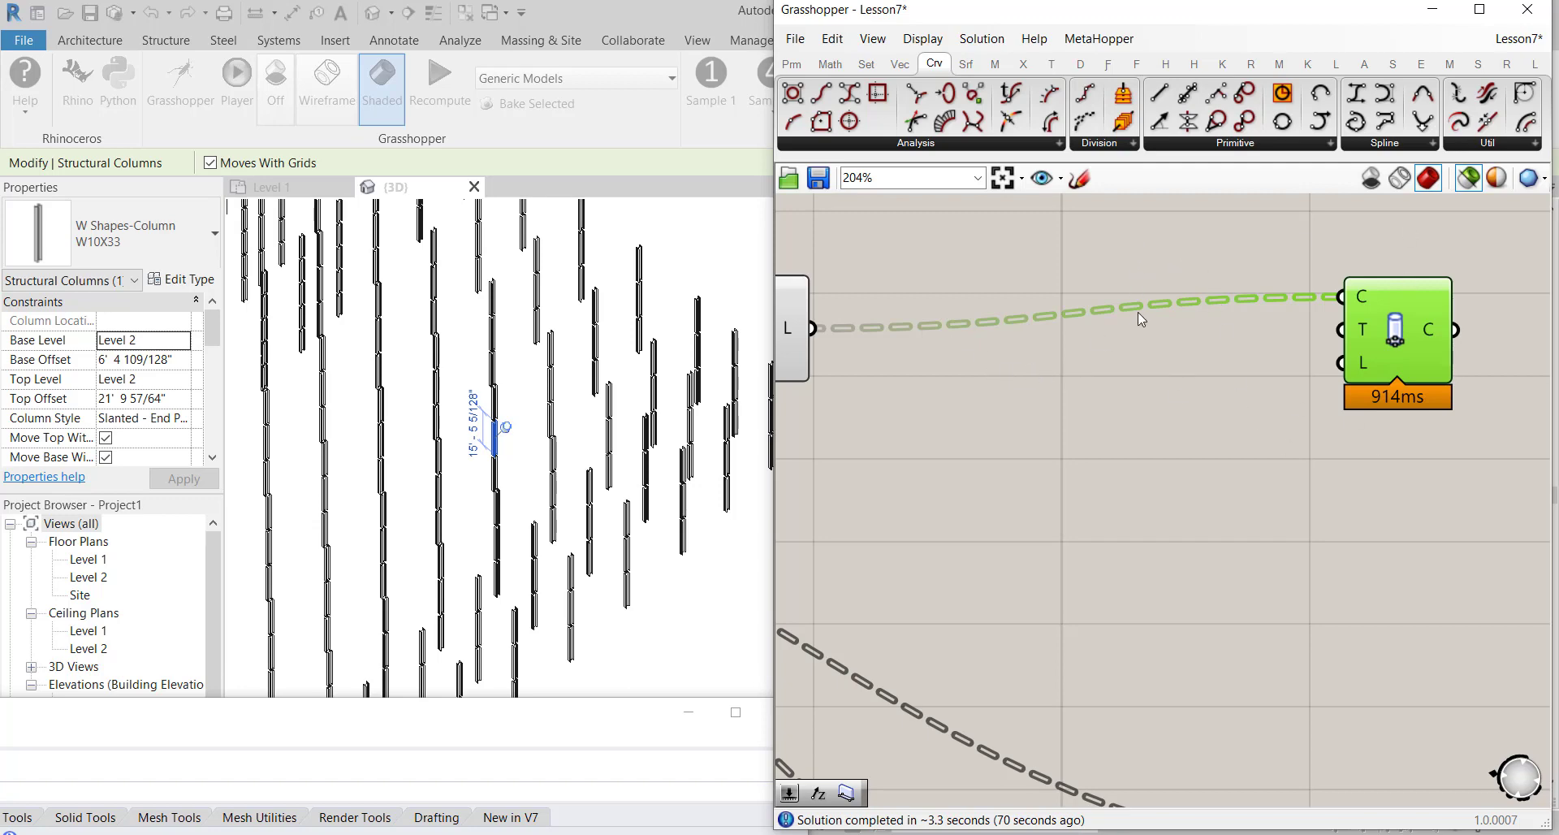
scroll(1123, 315, "down", 5)
scroll(1232, 346, "up", 5)
left_click_drag(1285, 316, 1279, 398)
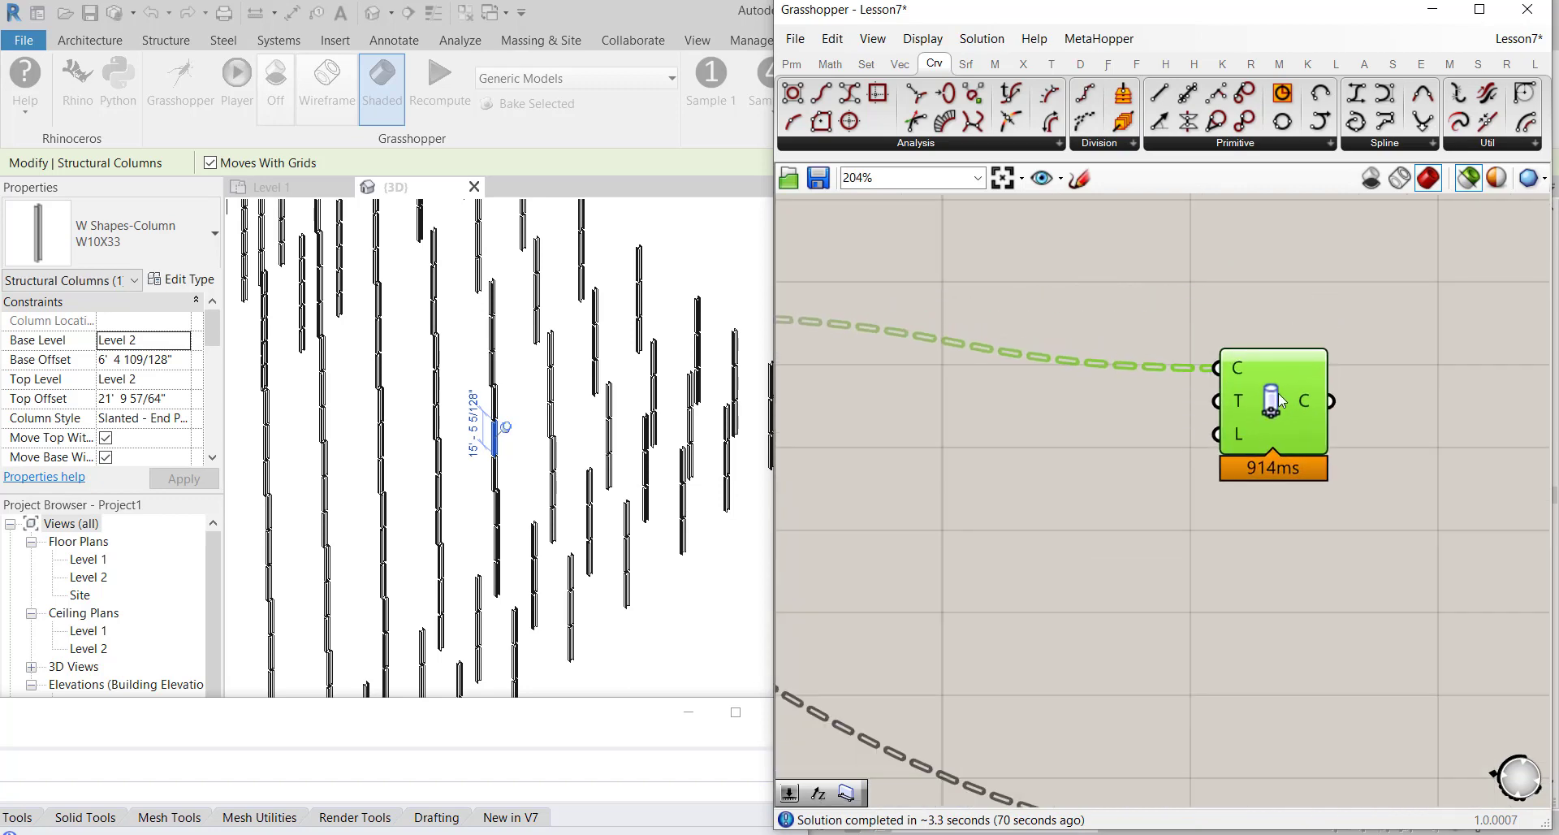
Clear the column selection in Revit and set the 3D view to the Front orientation
left_click(584, 418)
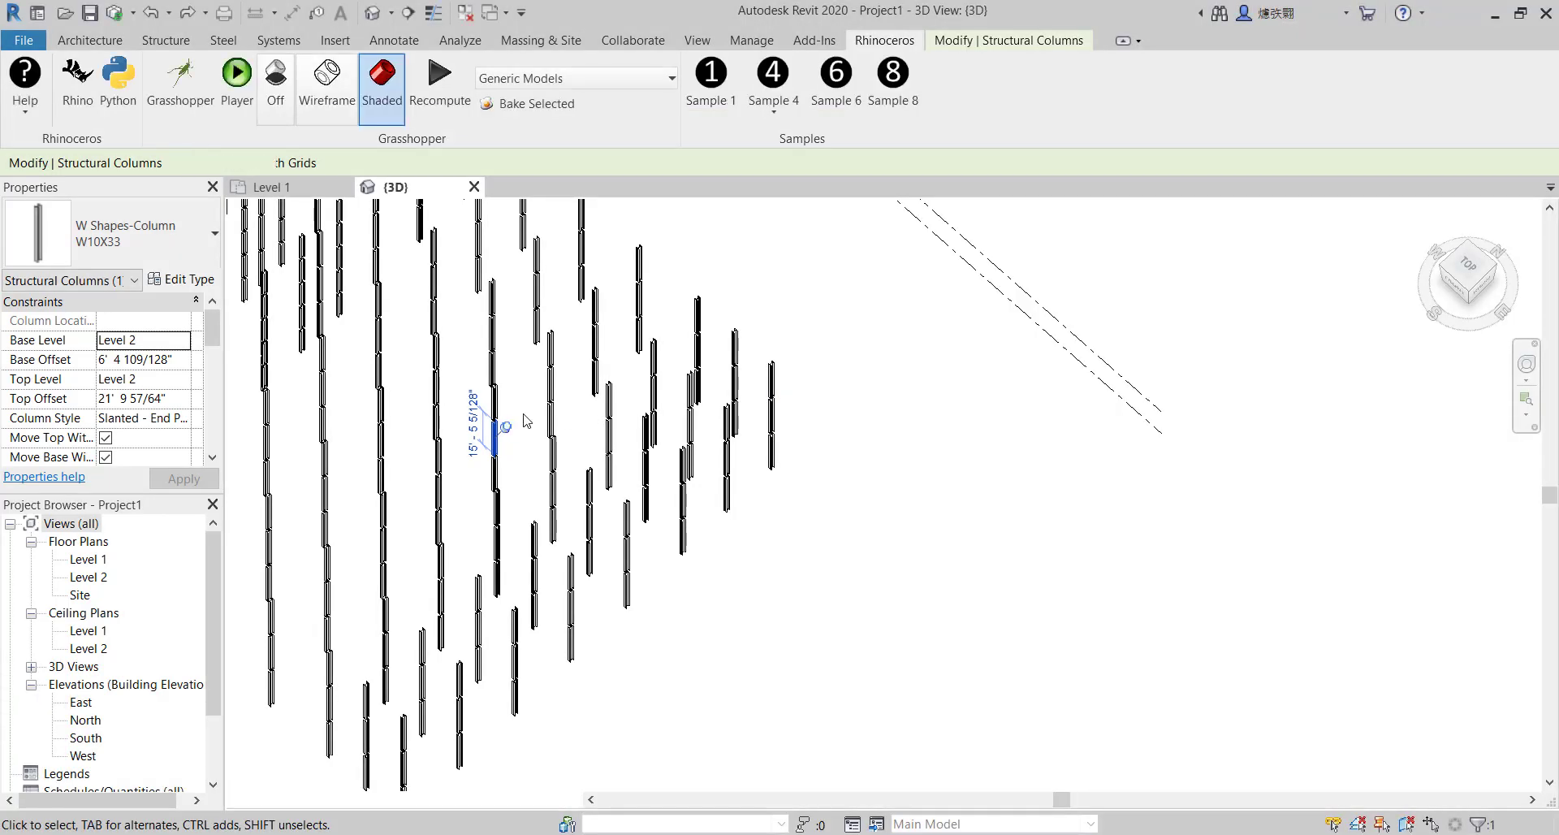
left_click(940, 438)
scroll(940, 443, "down", 4)
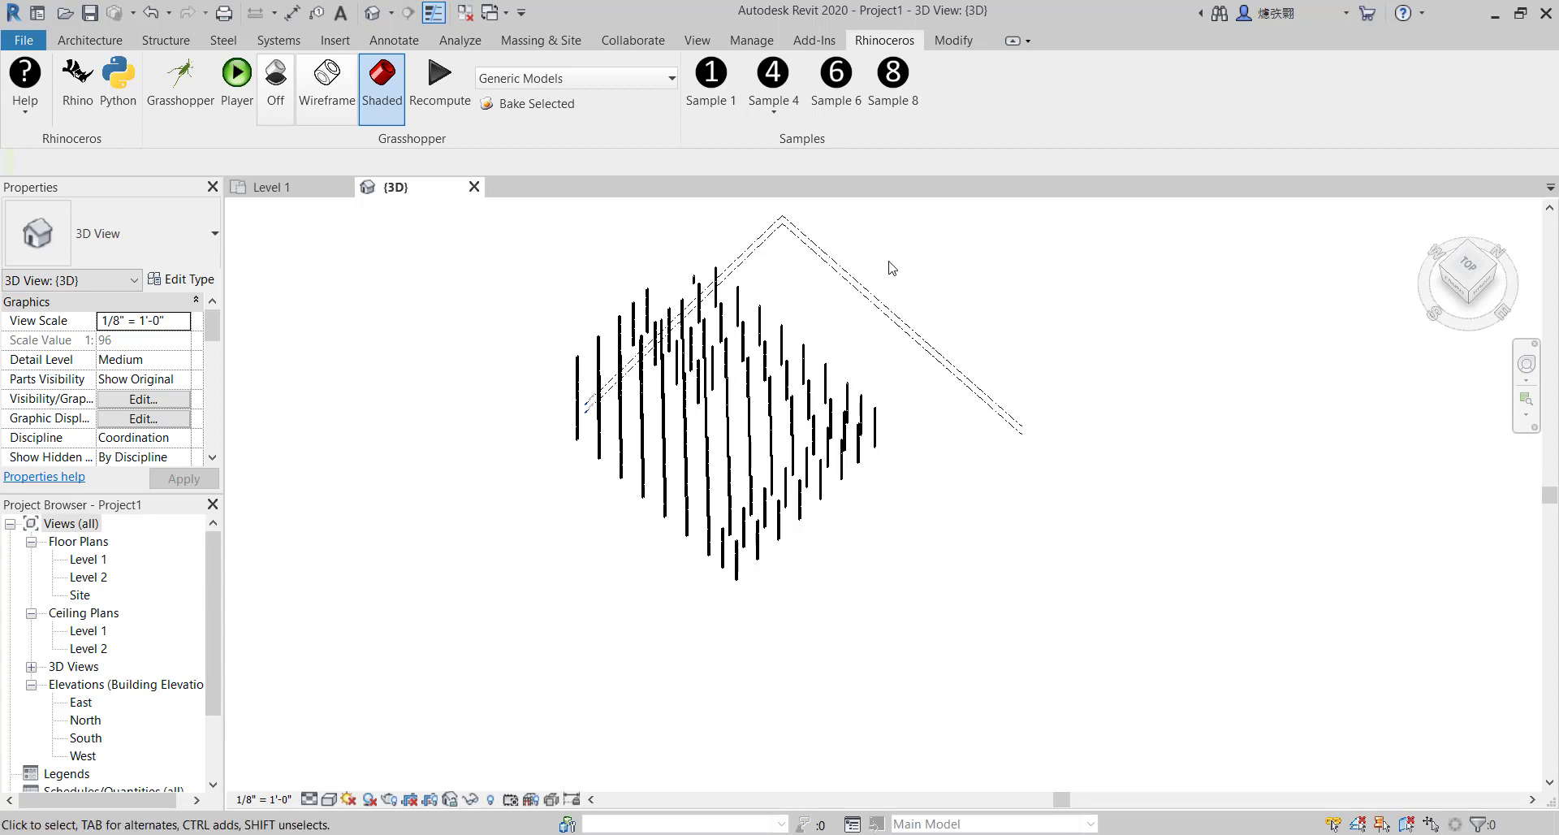
scroll(844, 361, "up", 2)
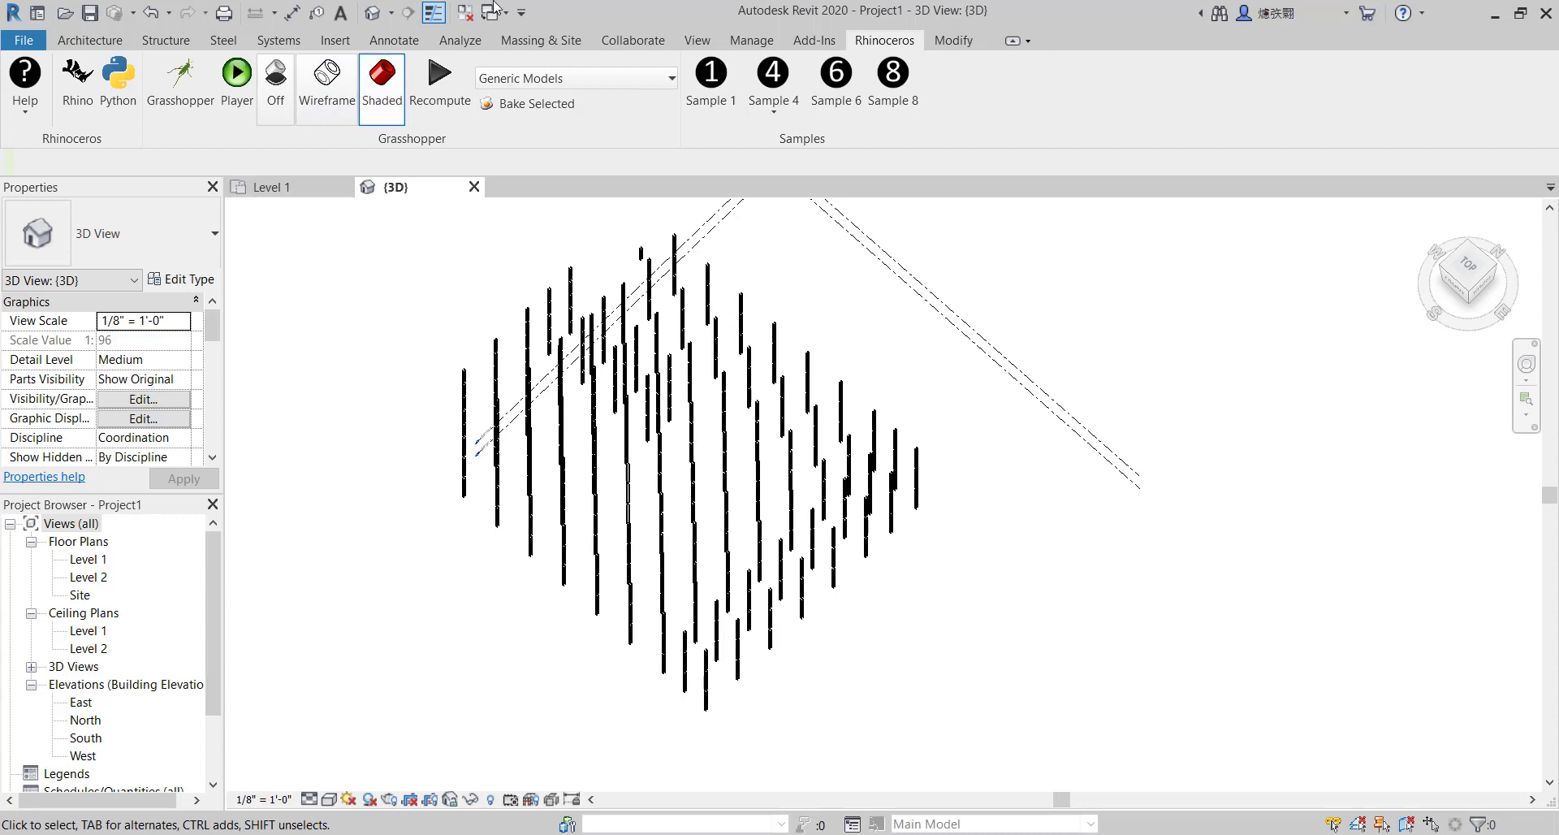
left_click(1460, 291)
left_click(1460, 290)
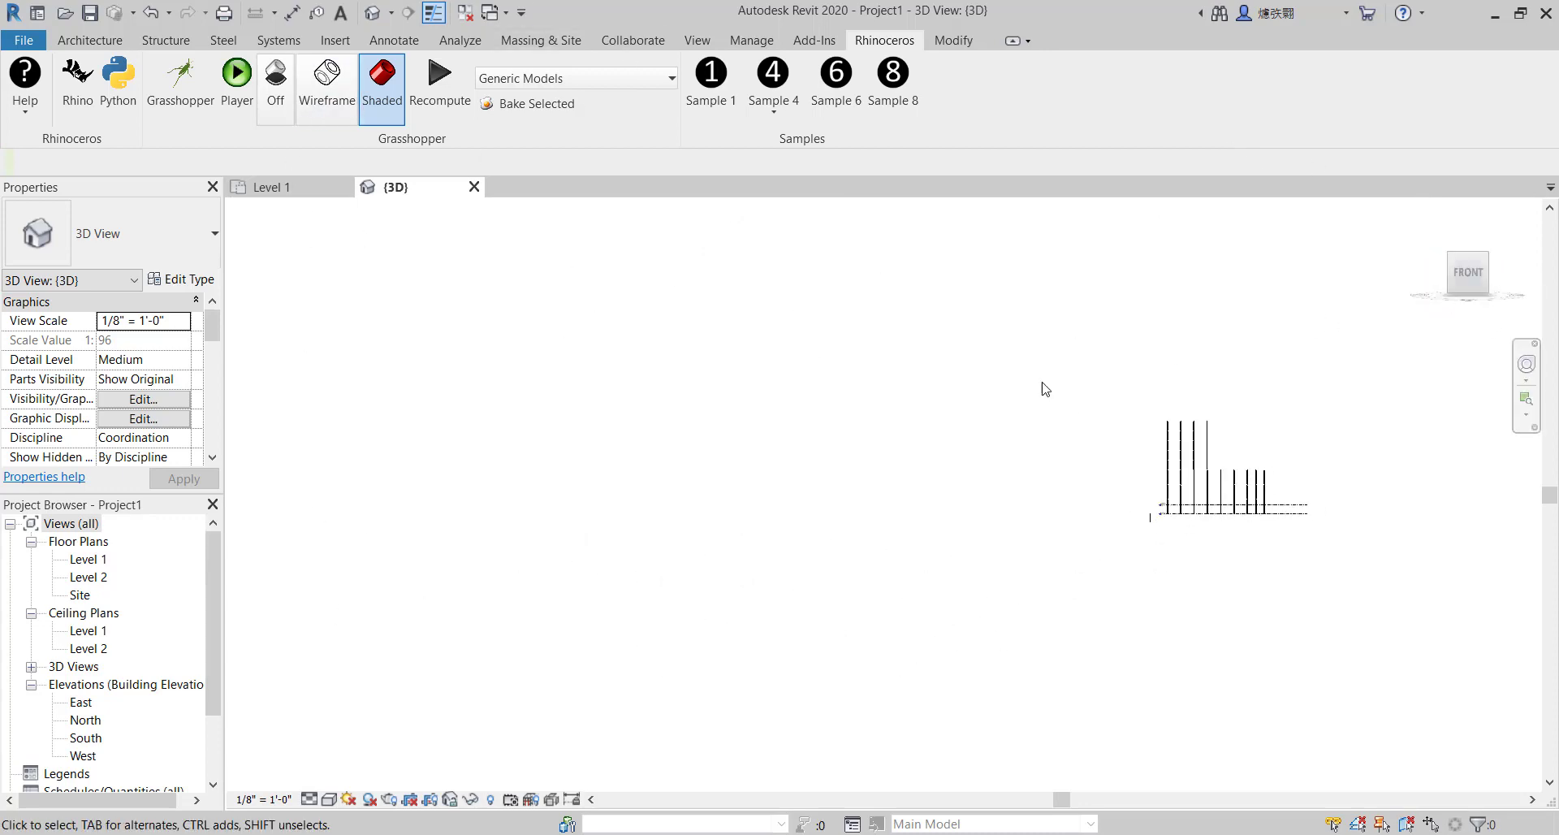
Examine the columns around Level 1 and Level 2, then select a lowest-row column to check its base and top constraints
scroll(693, 560, "up", 5)
scroll(755, 519, "up", 2)
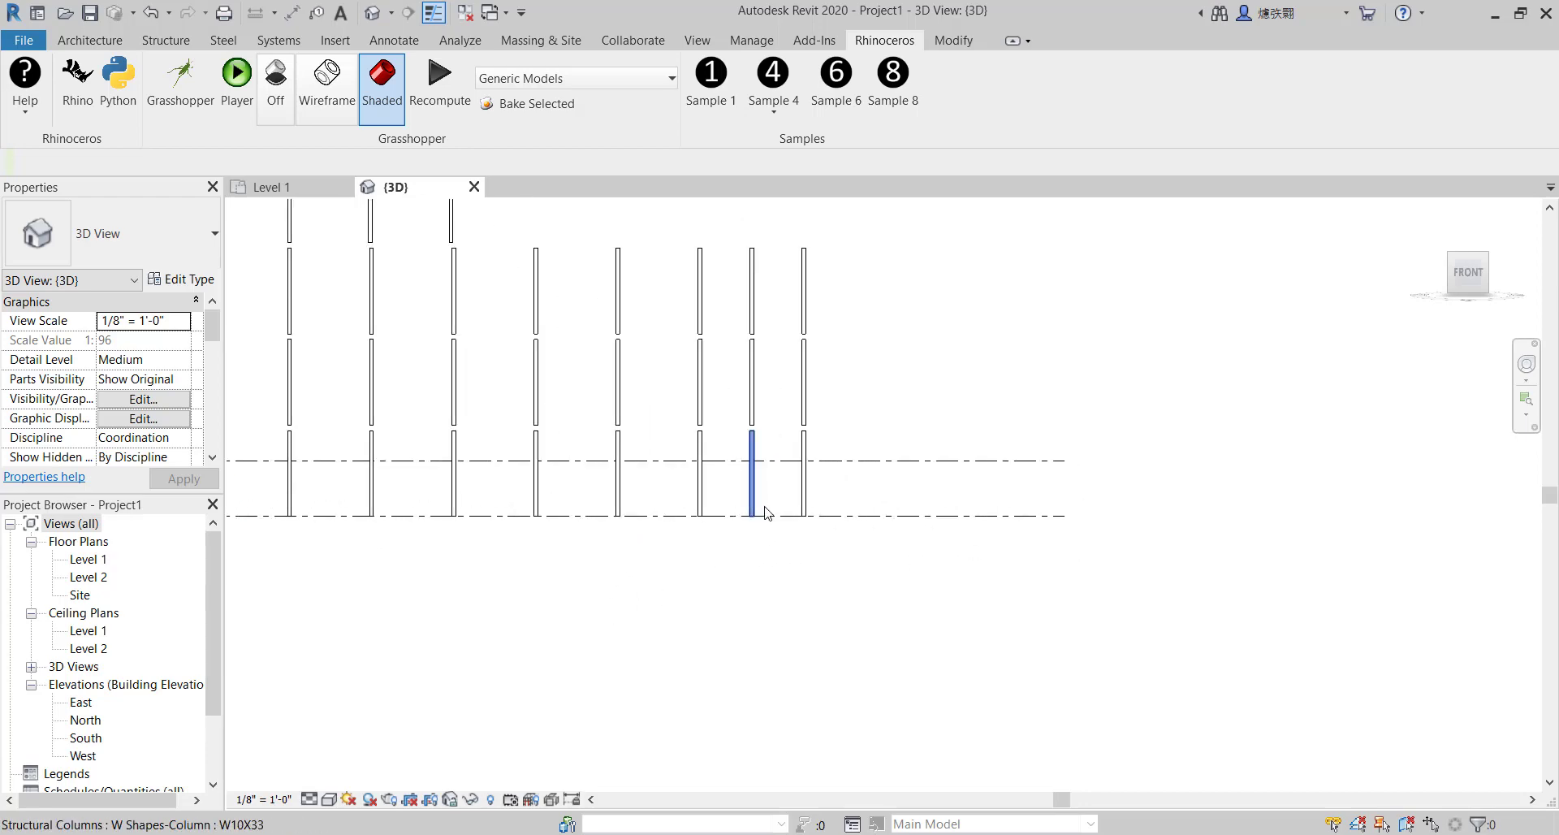
scroll(1151, 526, "down", 1)
scroll(557, 487, "up", 2)
scroll(740, 495, "up", 3)
scroll(735, 493, "up", 2)
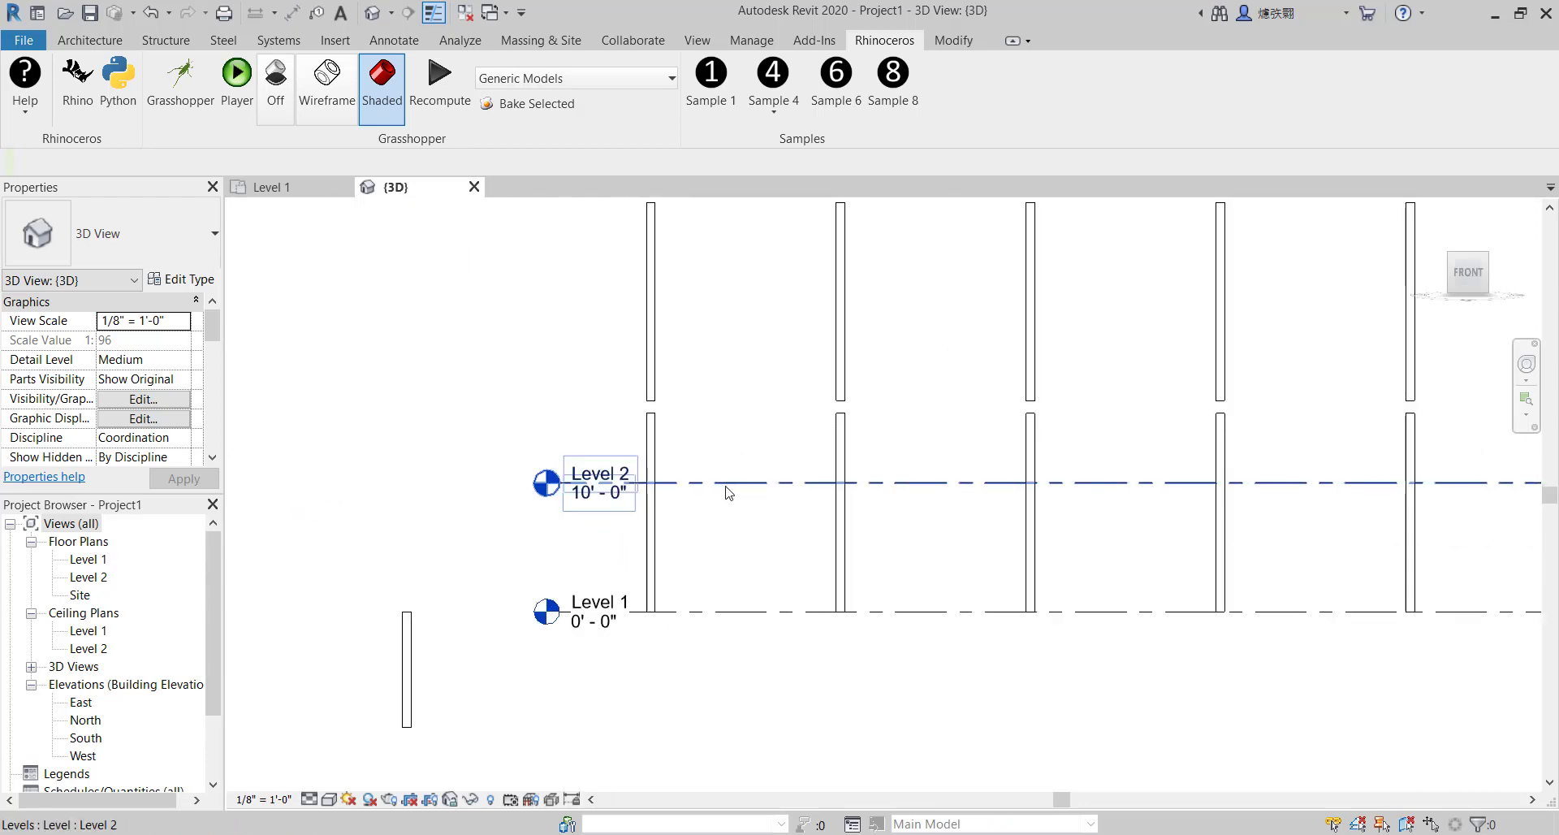
scroll(781, 524, "down", 1)
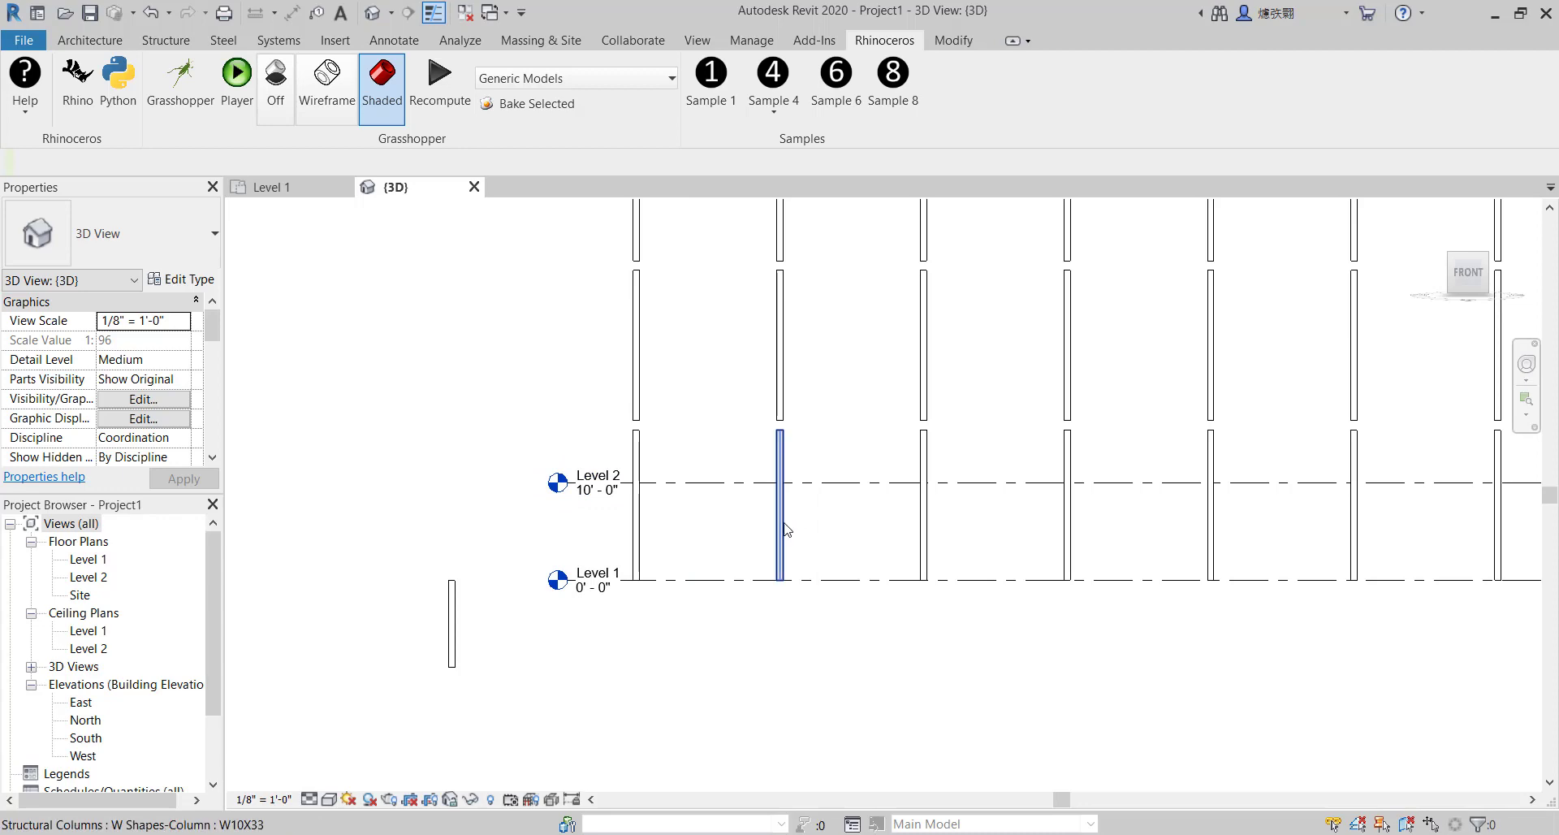
left_click(783, 529)
scroll(748, 540, "up", 2)
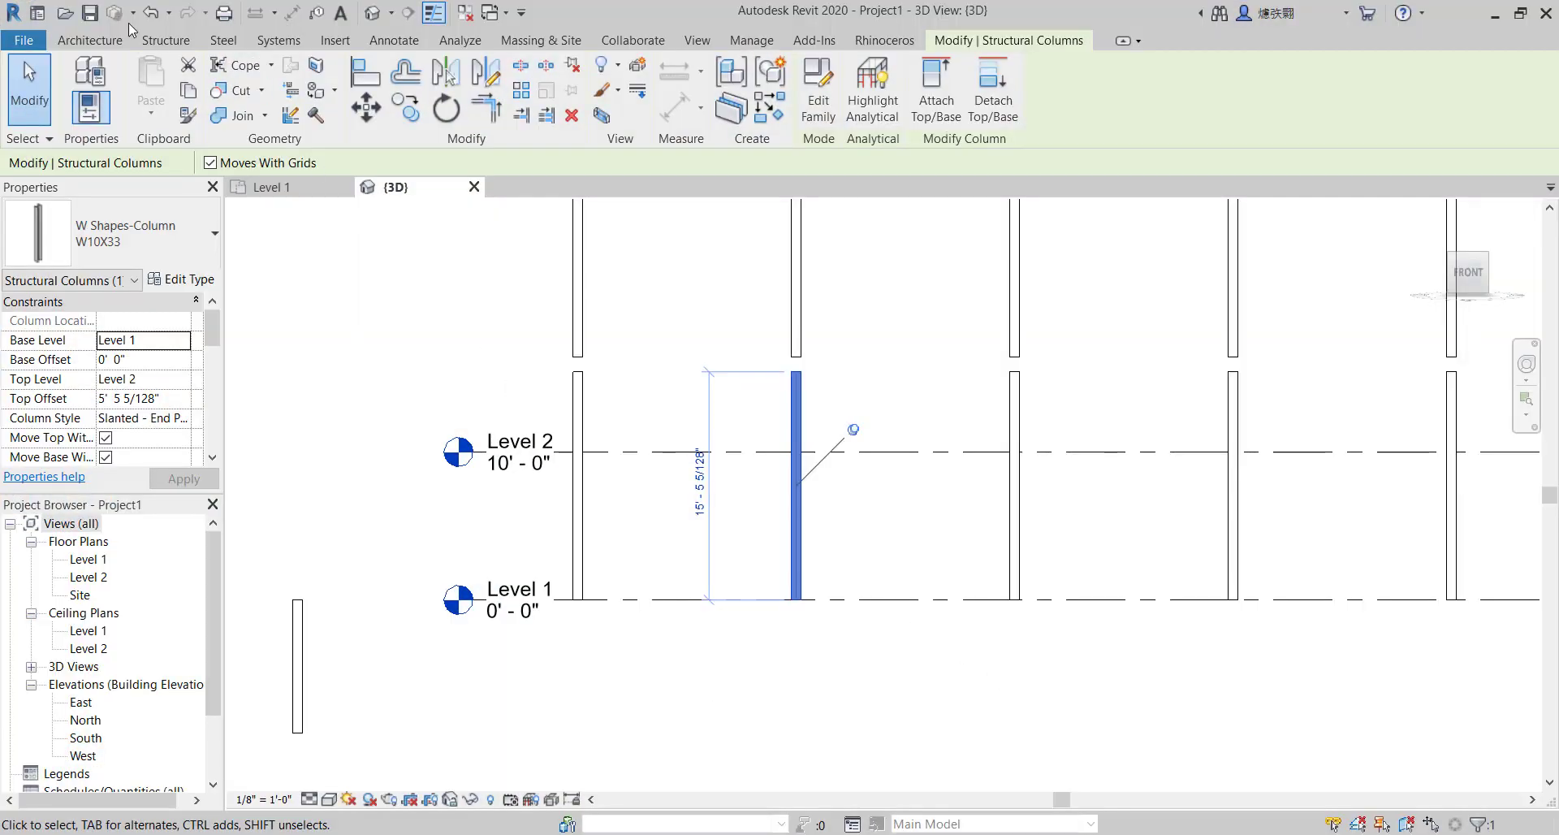
Switch to Grasshopper and find the number slider feeding the Unit Z vector of the floor arrays
left_click(885, 40)
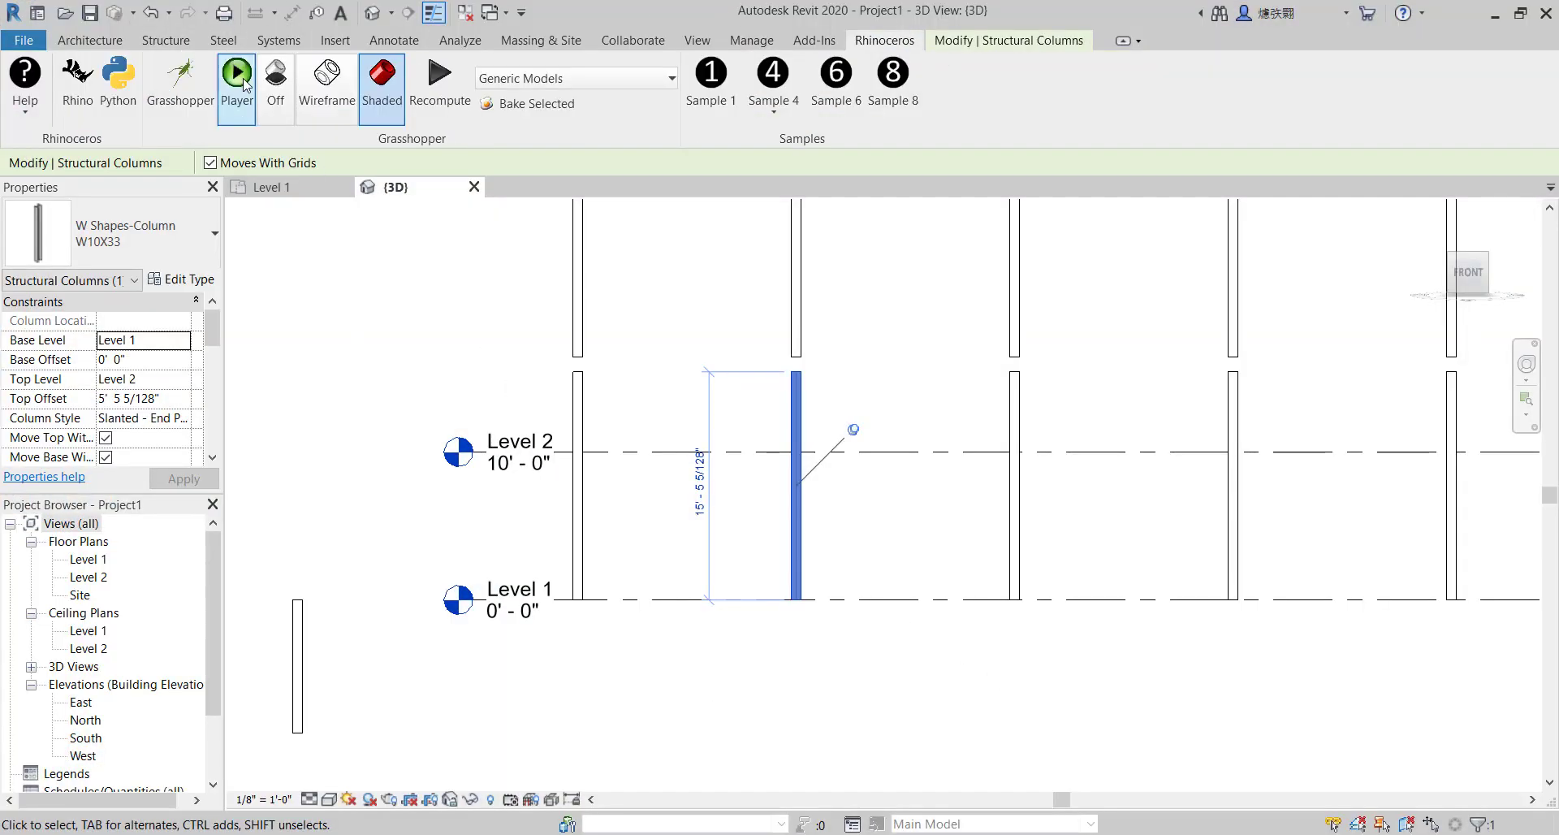
left_click(177, 79)
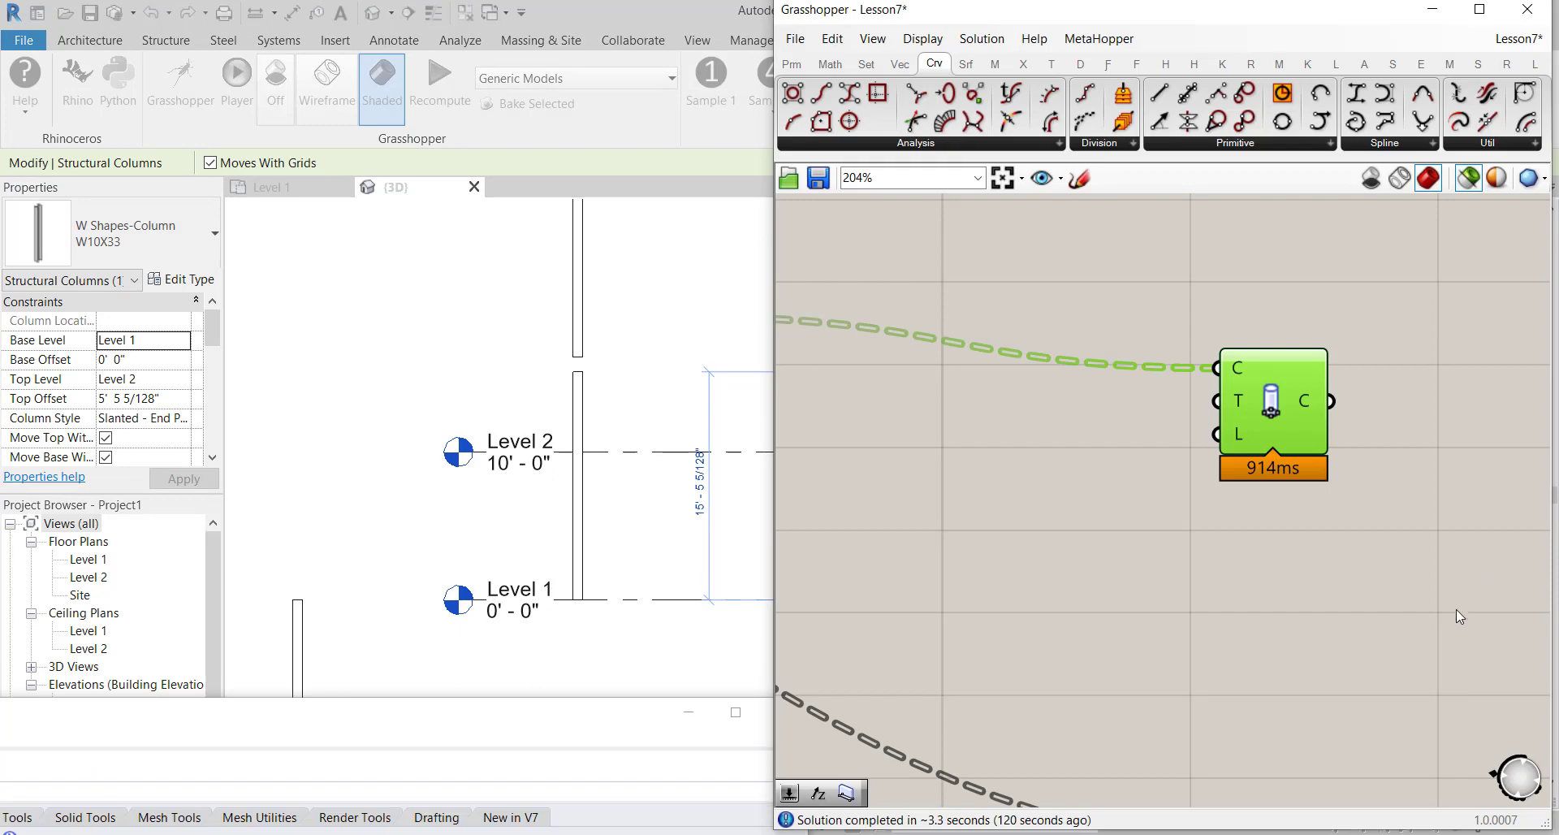
scroll(1392, 409, "down", 5)
scroll(999, 450, "up", 8)
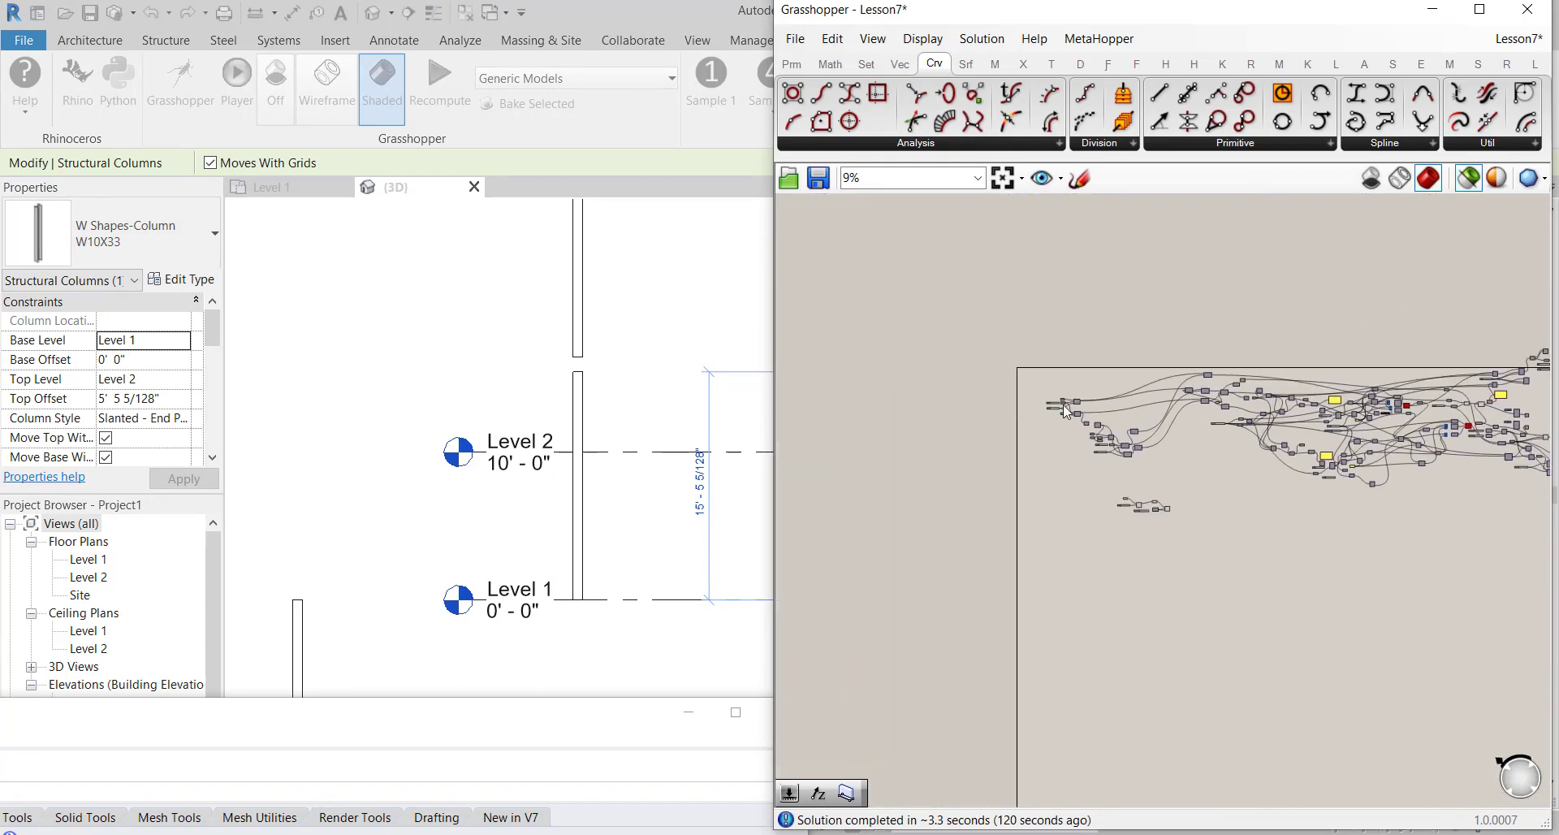
right_click_drag(1152, 373, 884, 366)
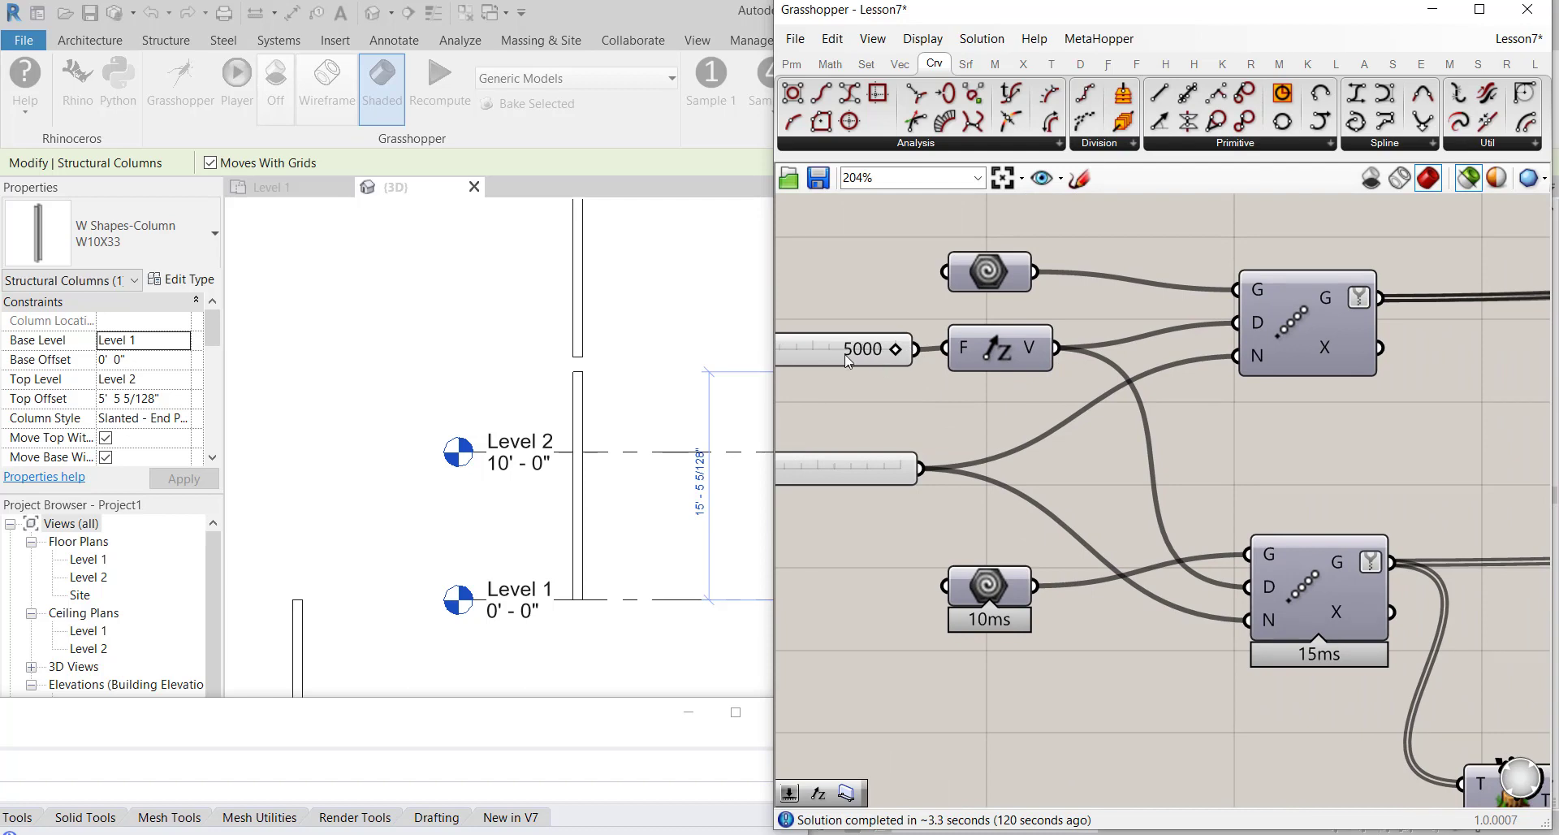
Return to Revit's front view and compare the stacked column segments with the Level 1 and Level 2 lines
right_click(564, 511)
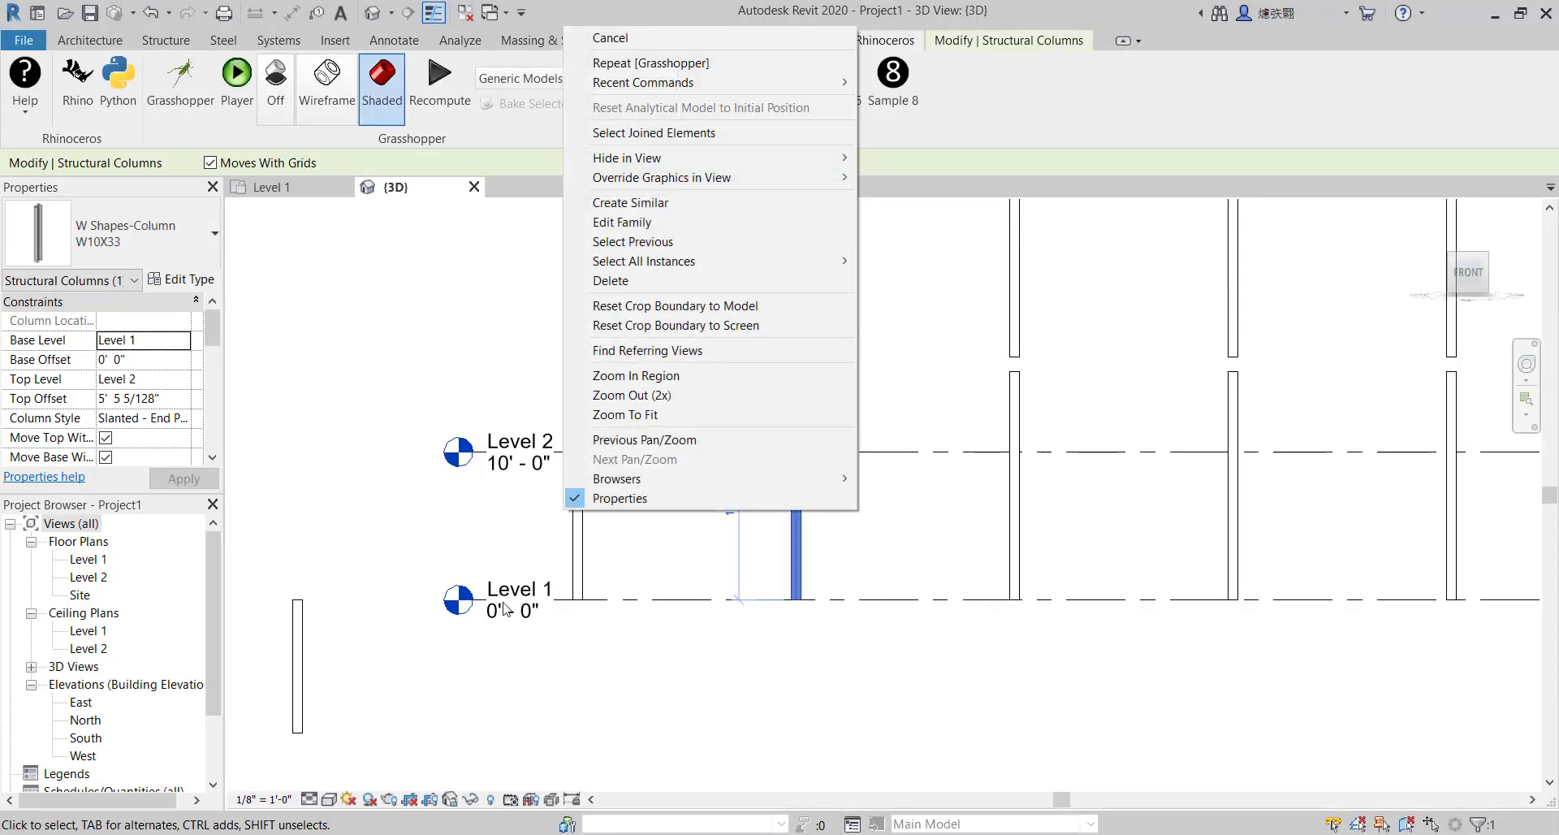
left_click(992, 677)
scroll(754, 678, "down", 4)
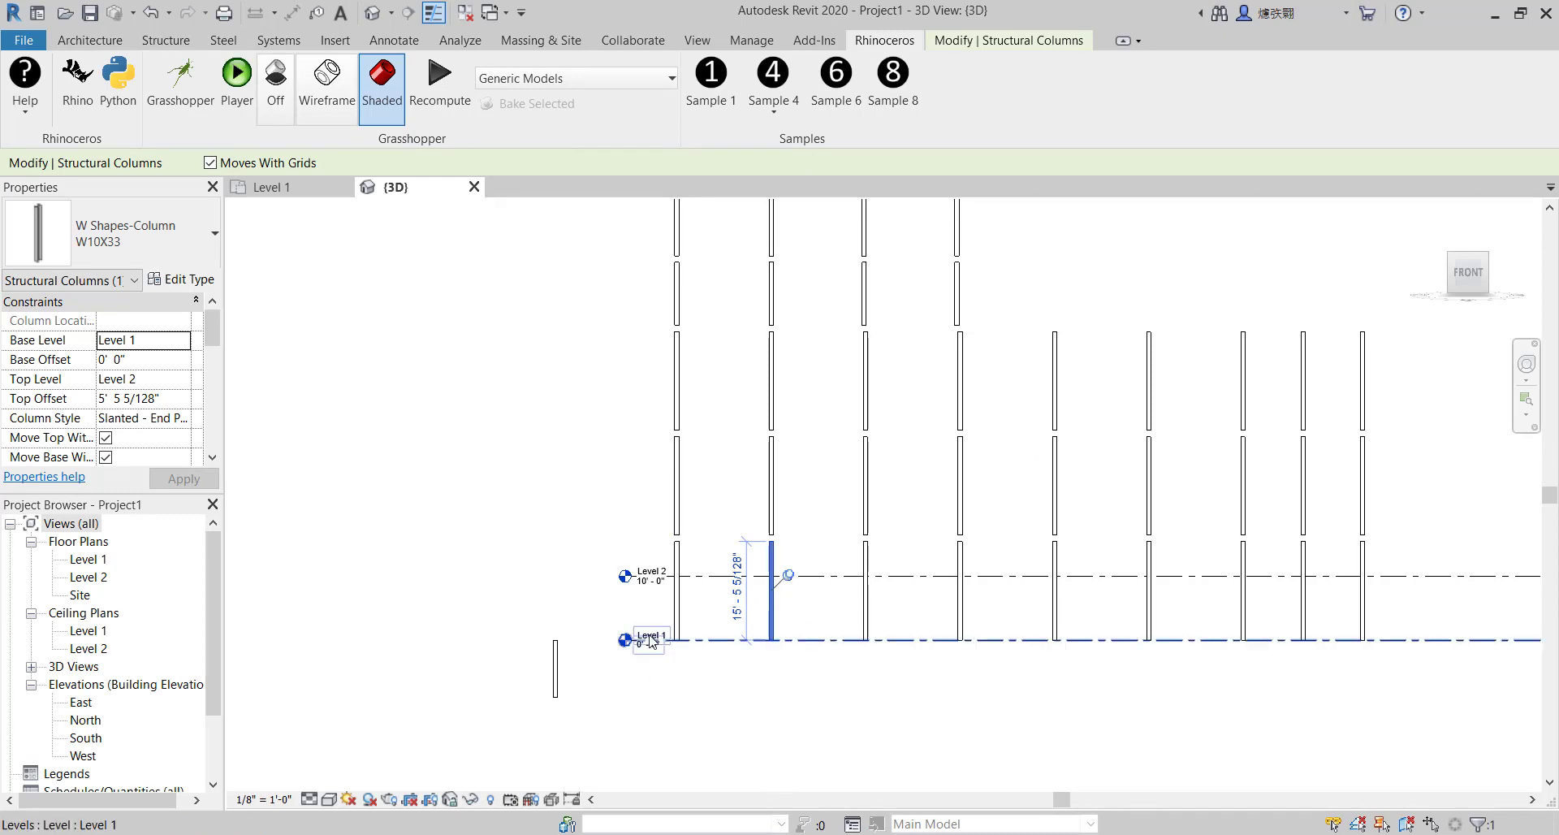
scroll(419, 560, "down", 2)
scroll(624, 520, "up", 3)
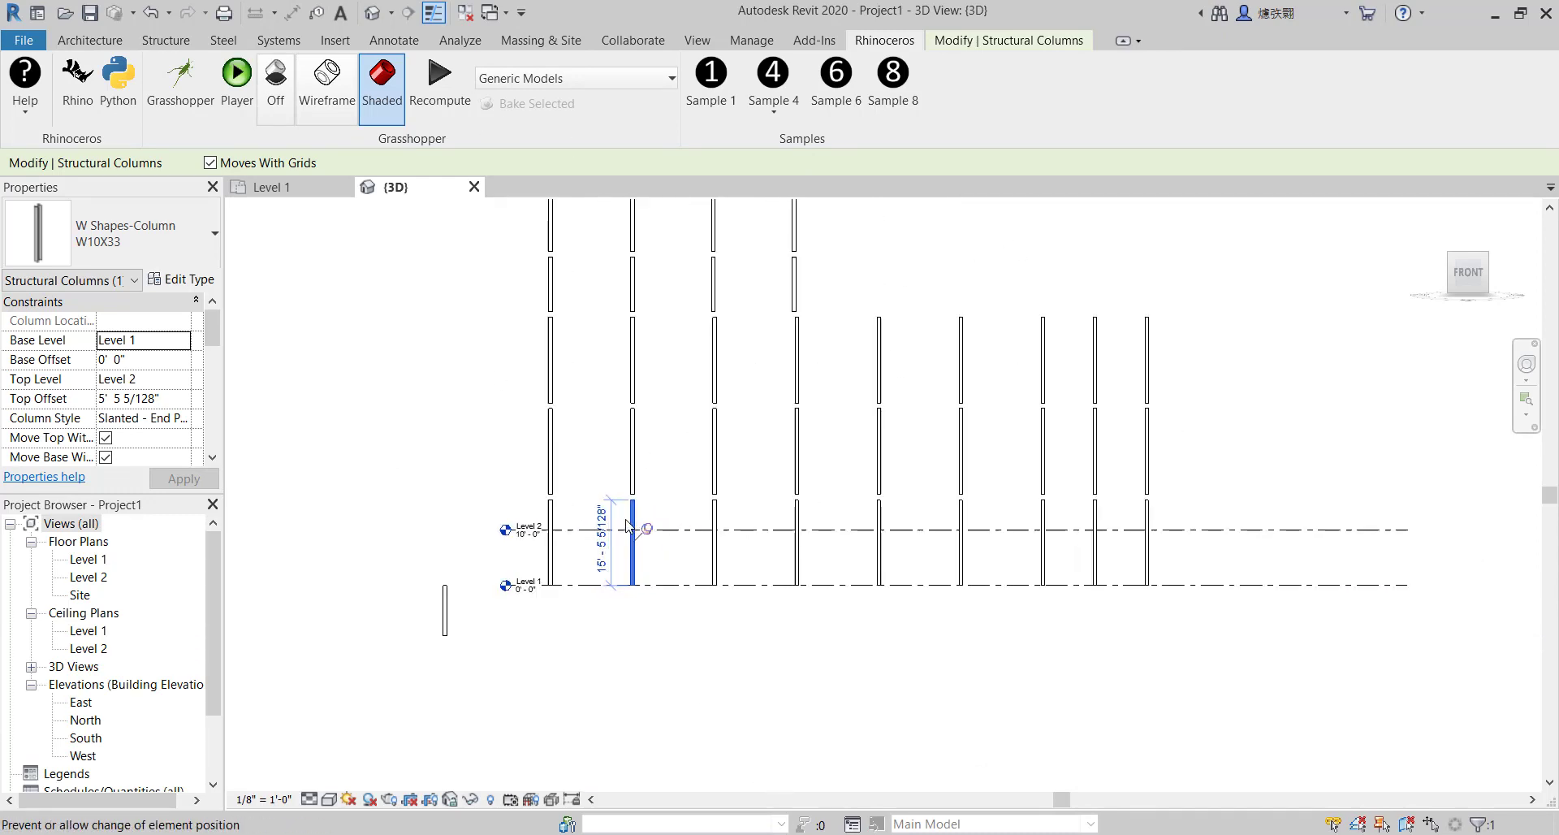
scroll(626, 526, "up", 3)
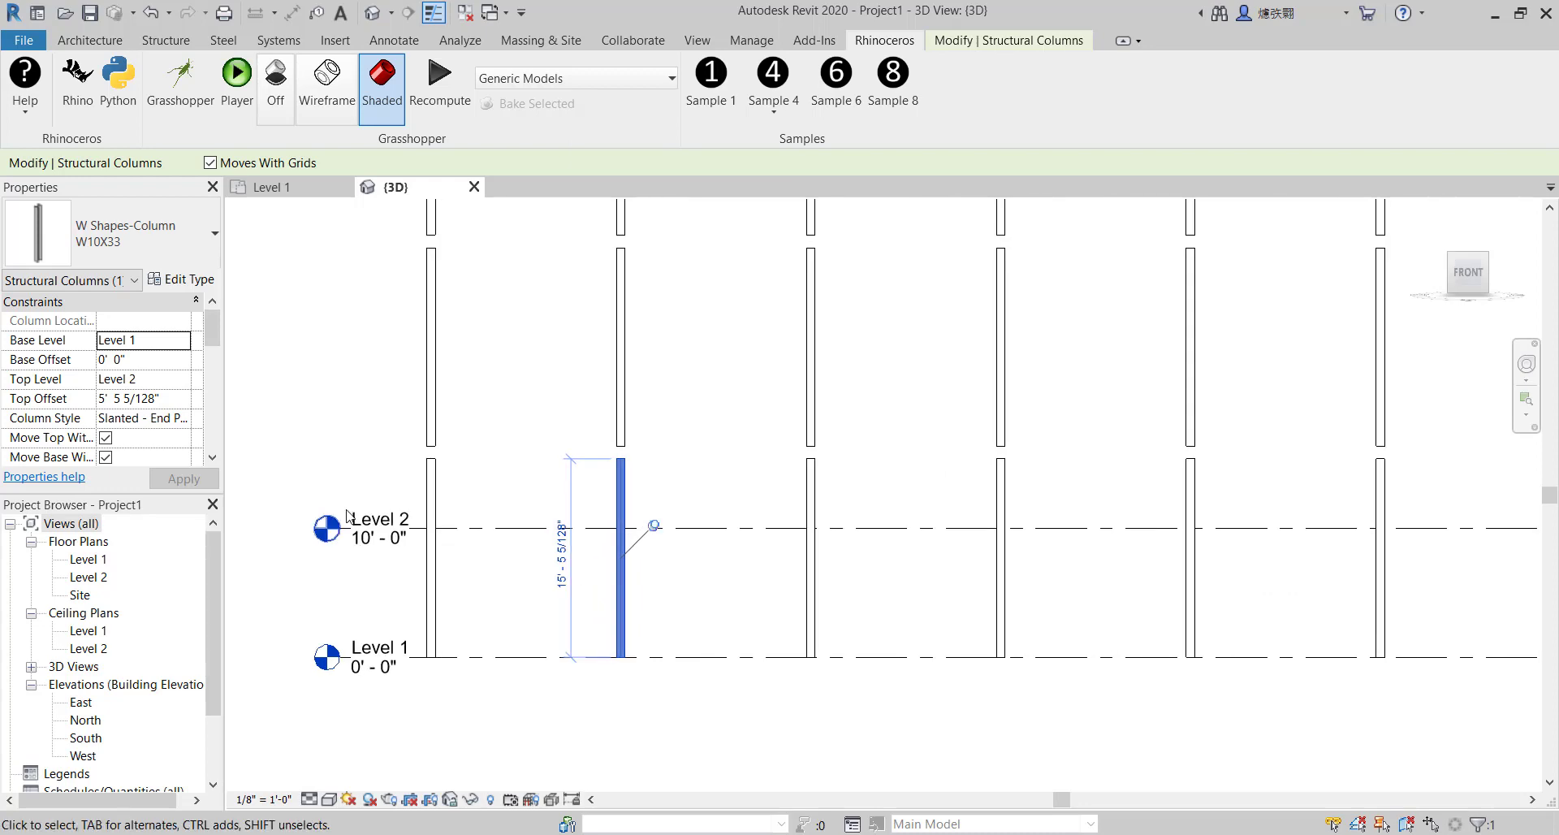
scroll(557, 502, "down", 4)
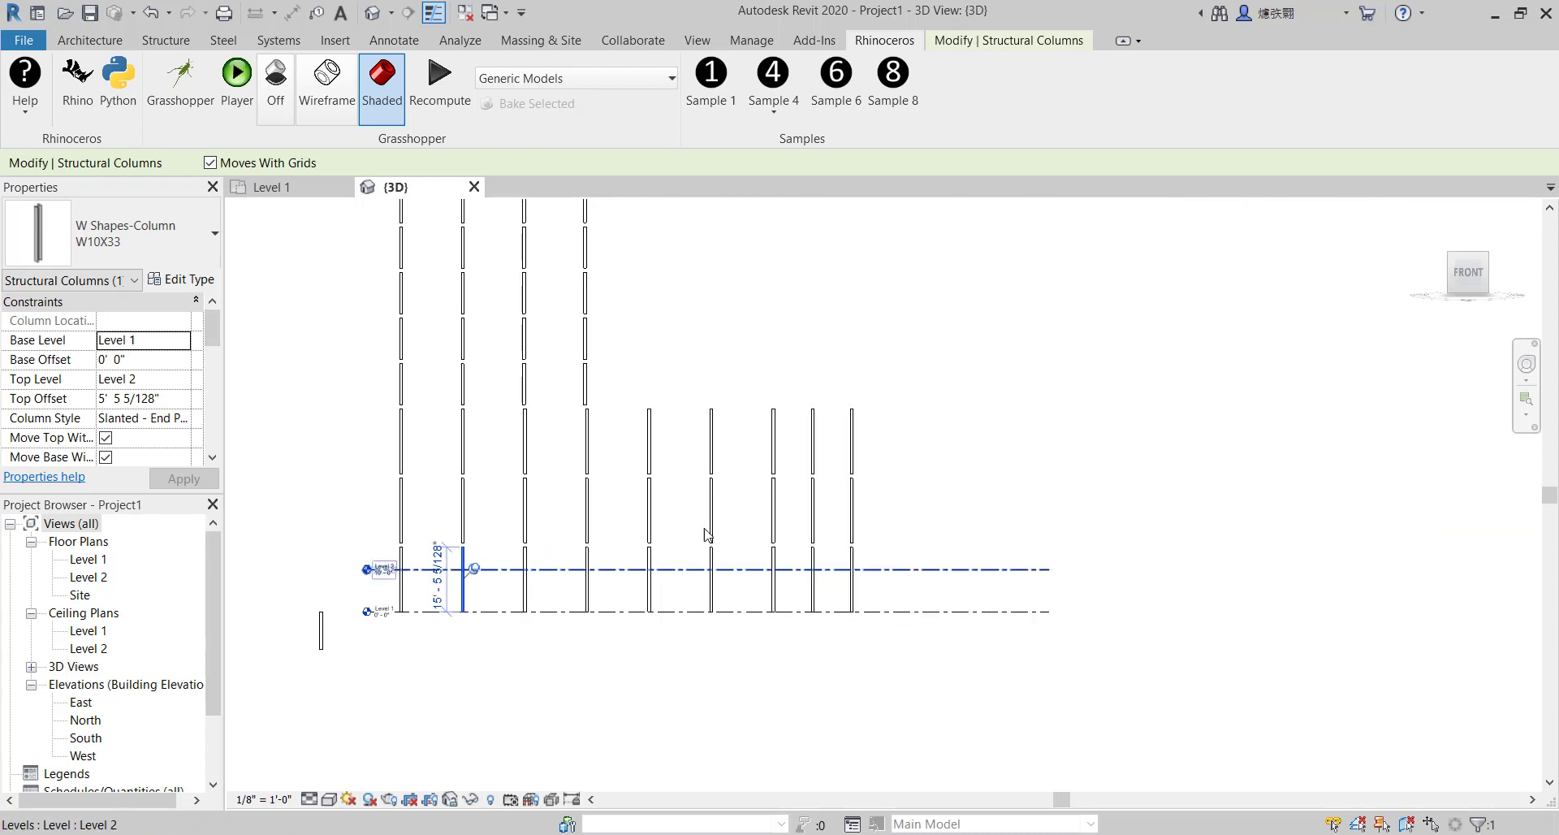
scroll(428, 572, "up", 2)
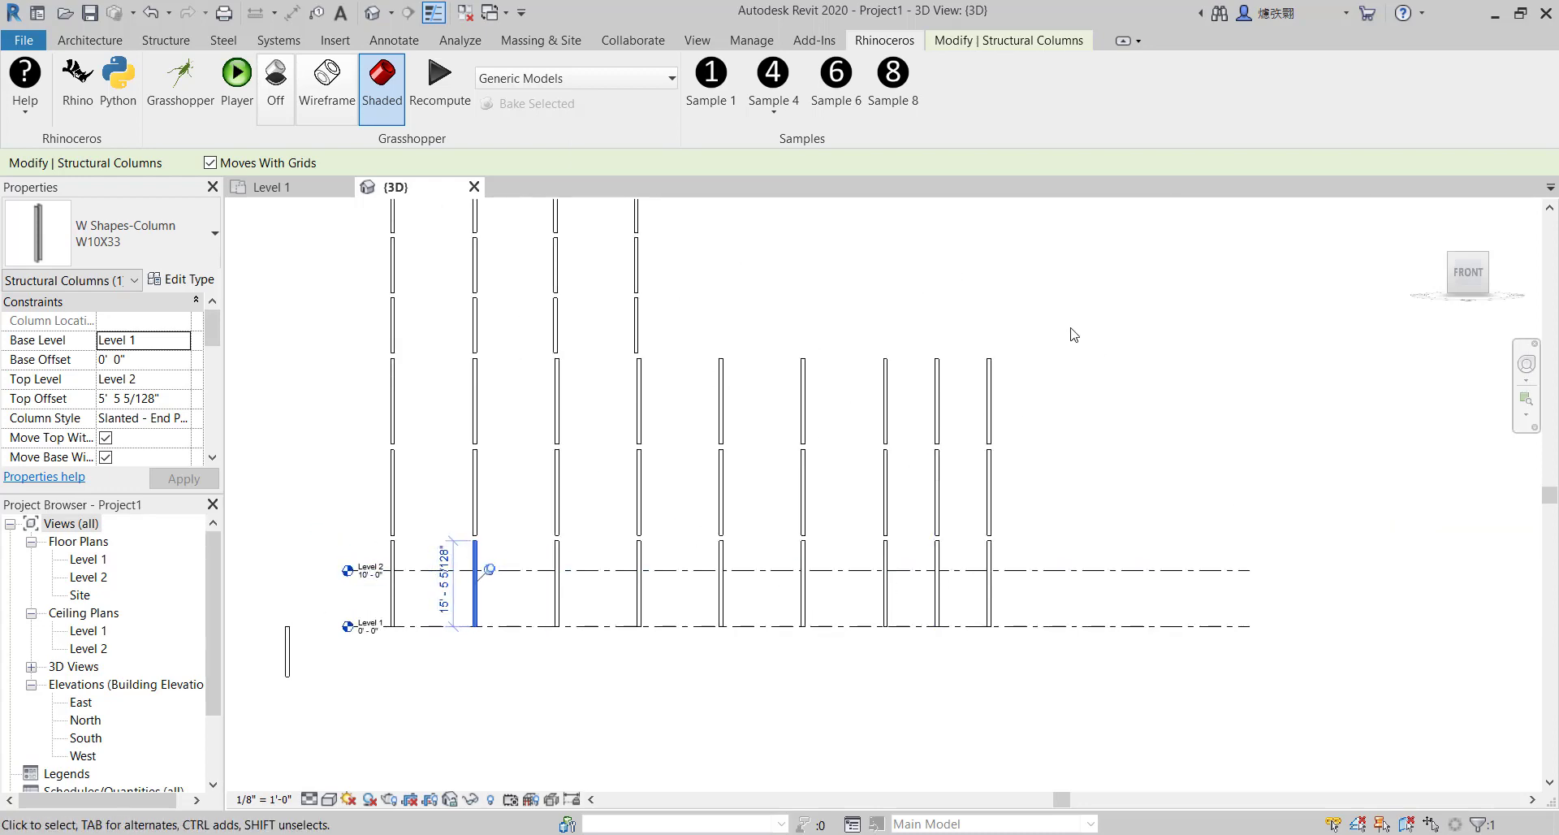
scroll(1022, 354, "up", 3)
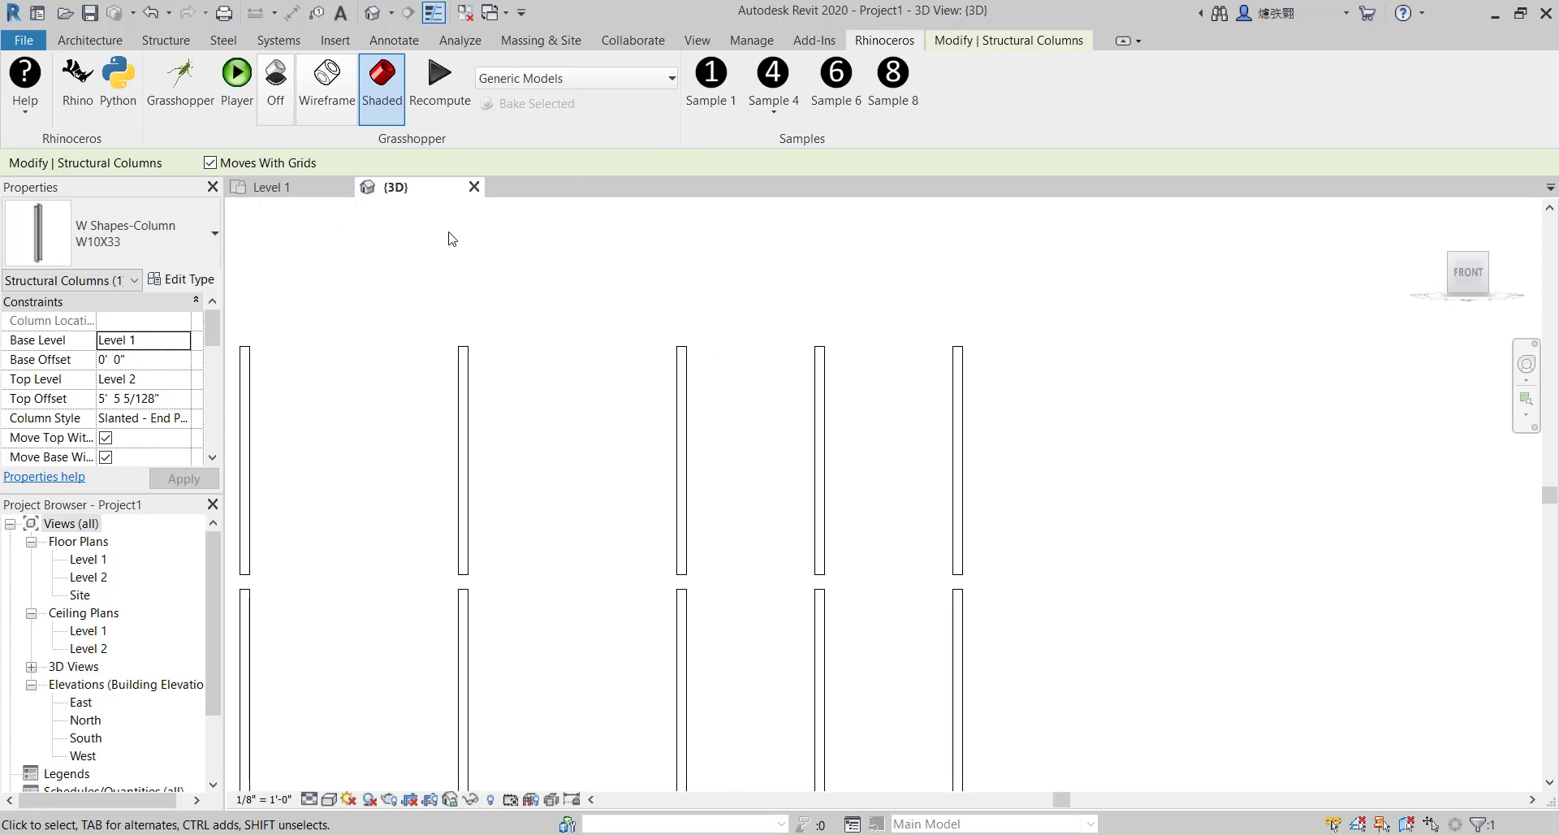
Orbit the 3D view away from the front orientation to inspect the upper ends of the generated columns
scroll(1159, 403, "down", 6)
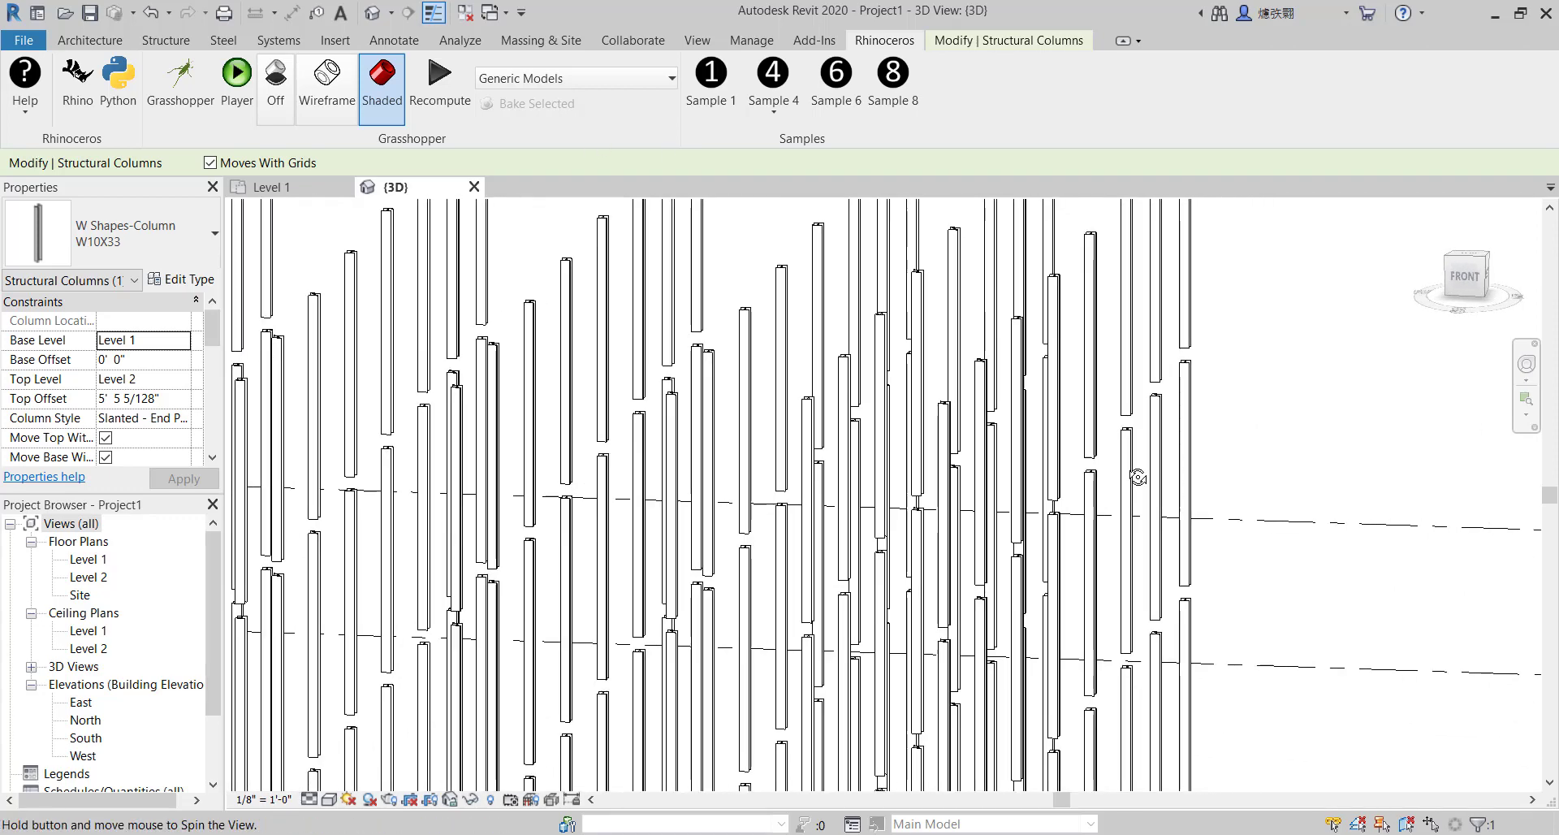
scroll(662, 398, "down", 2)
scroll(977, 287, "up", 2)
middle_click_drag(1029, 324, 1021, 402)
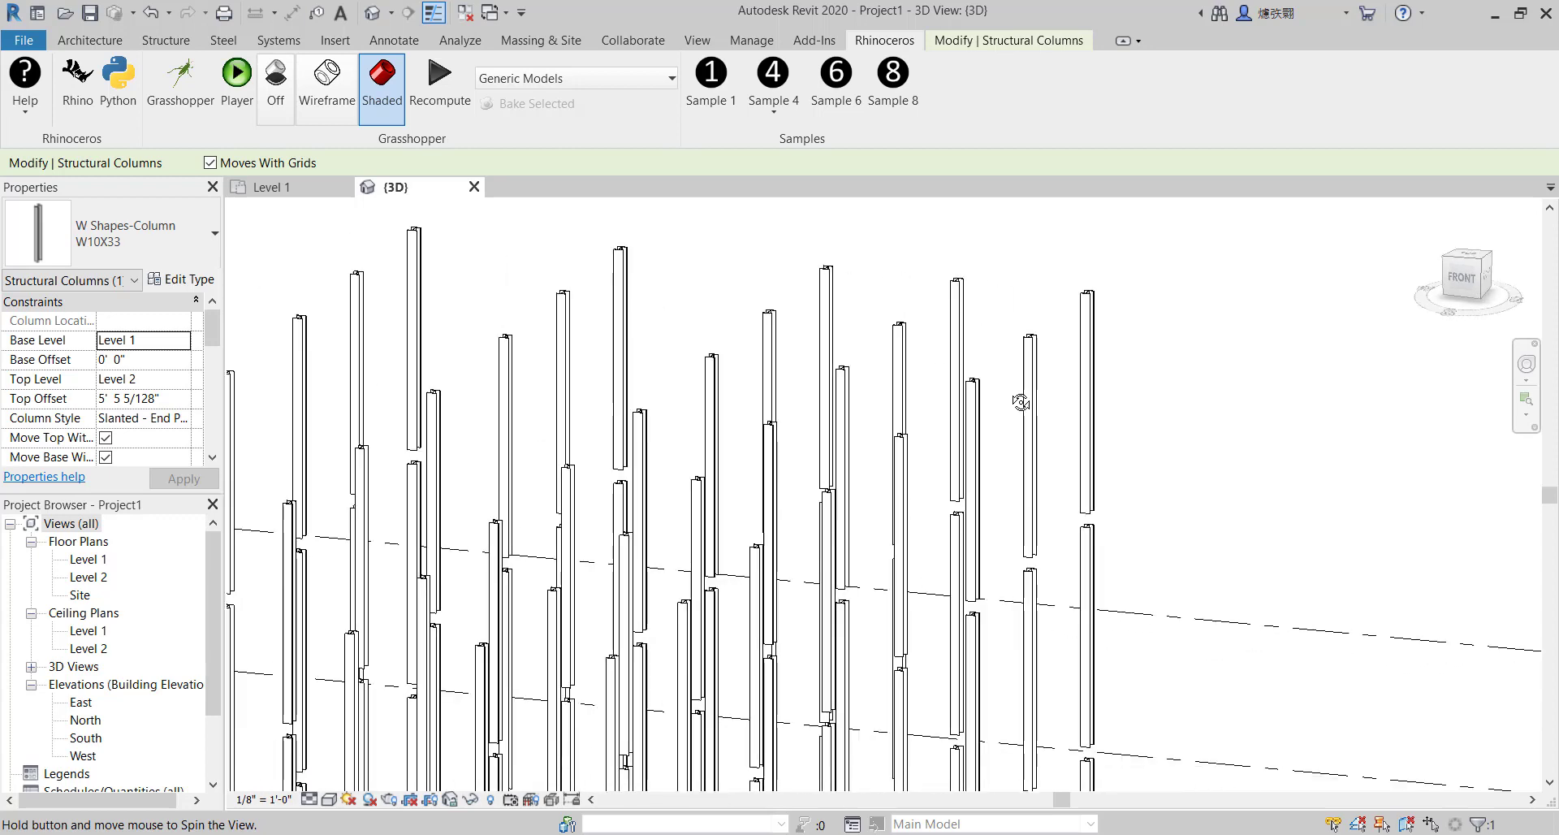
Change the selected structural column's type to Concrete-Rectangular-Column 12 x 18
left_click(213, 234)
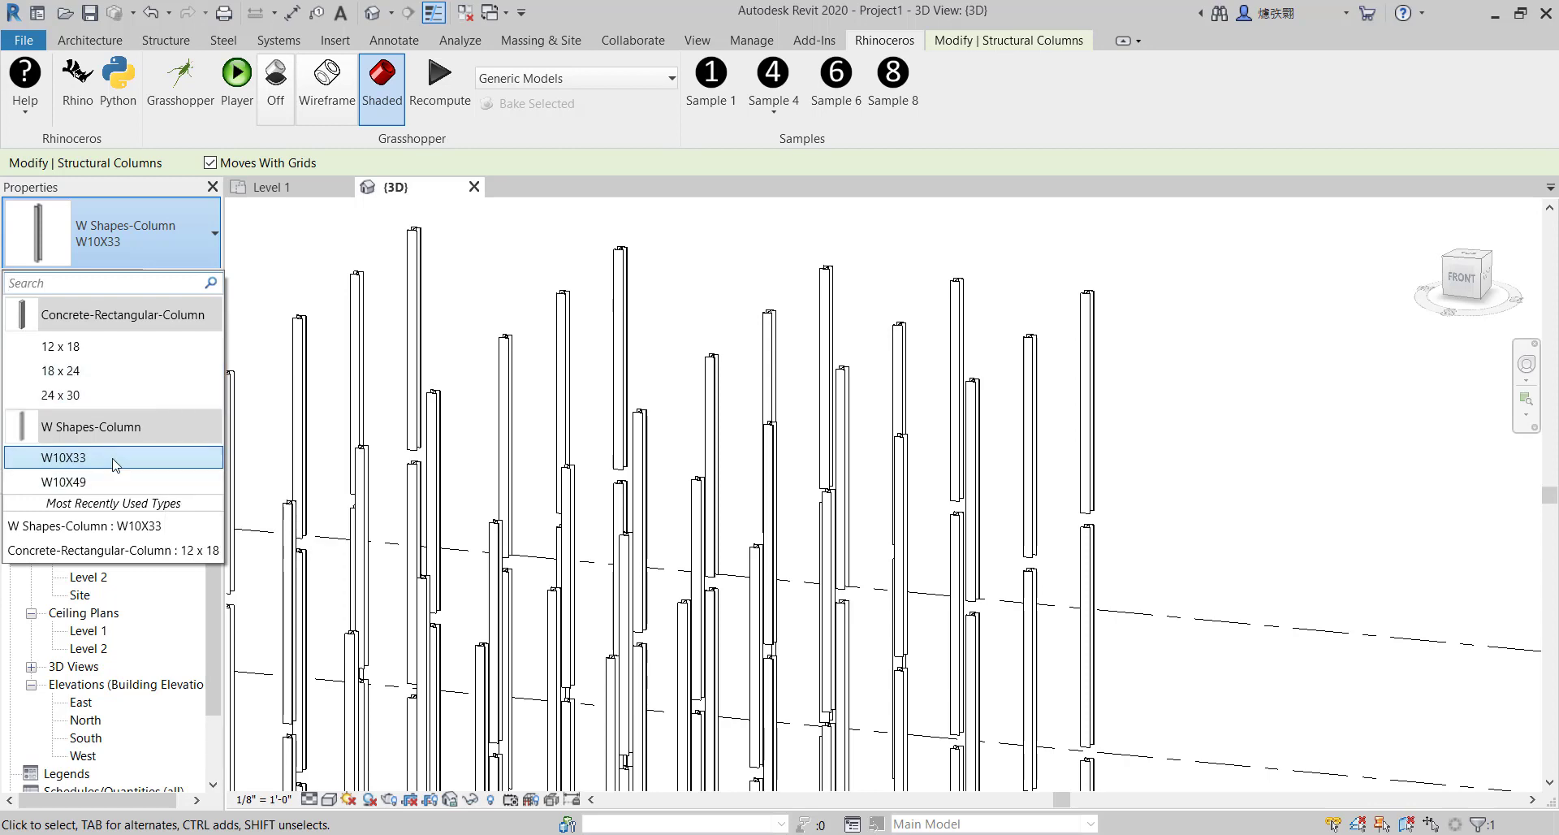
left_click(78, 347)
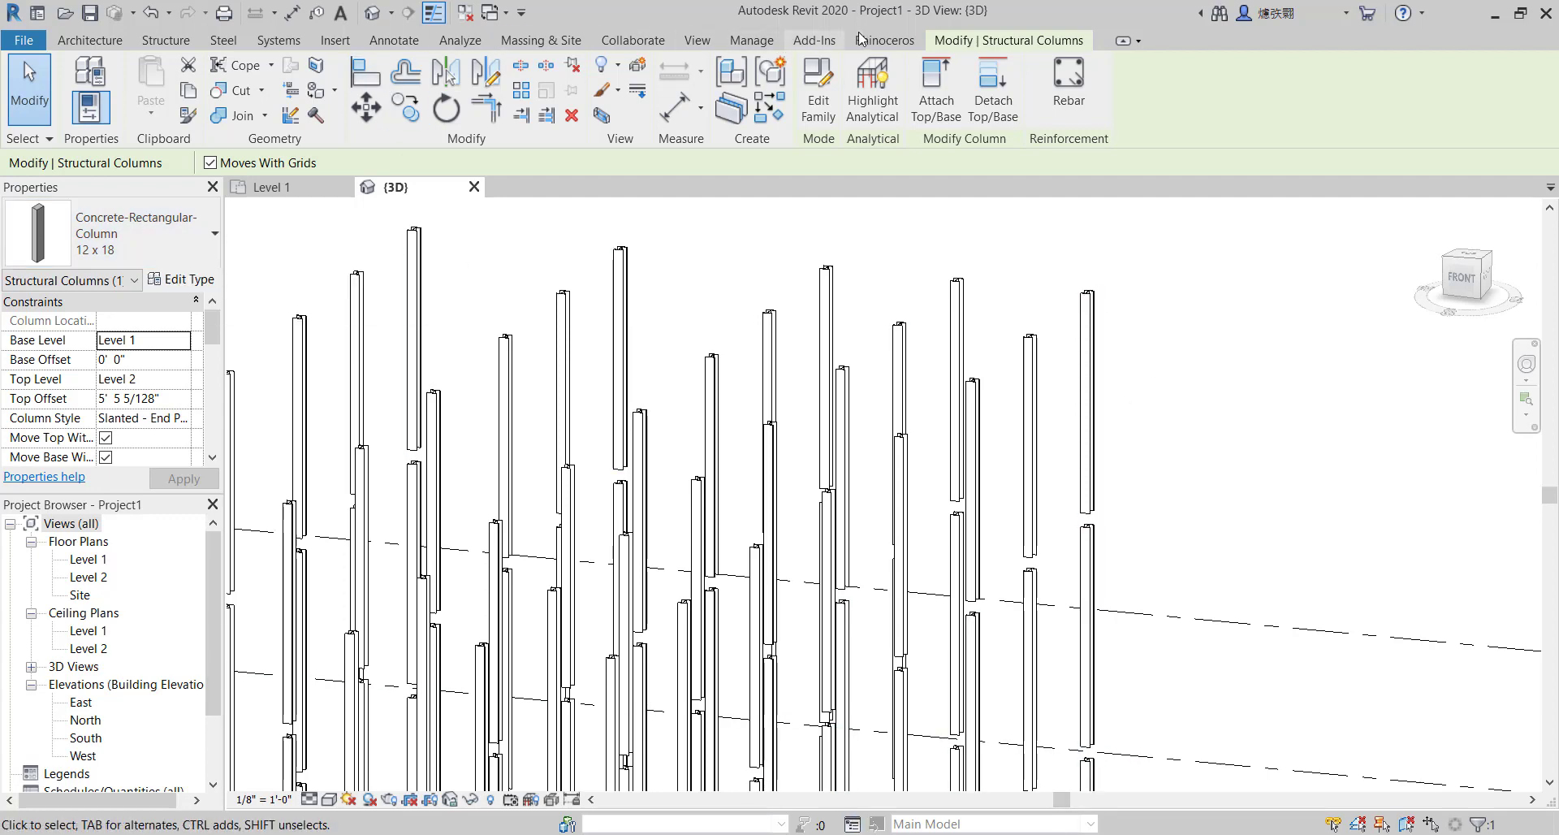
Switch to Grasshopper and move the structural column component farther away from the line component that feeds it
left_click(887, 40)
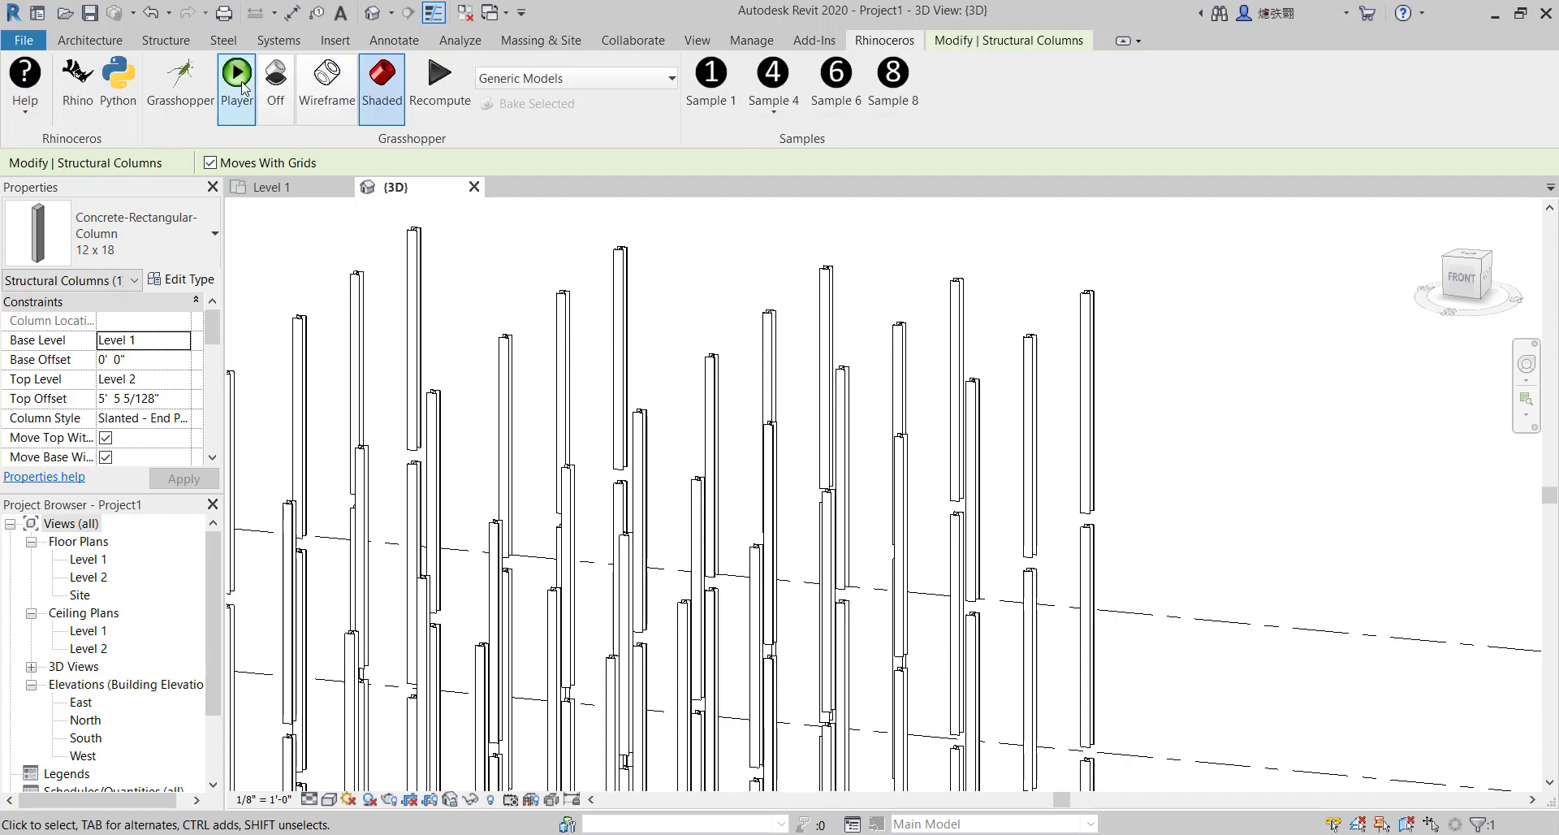
left_click(180, 82)
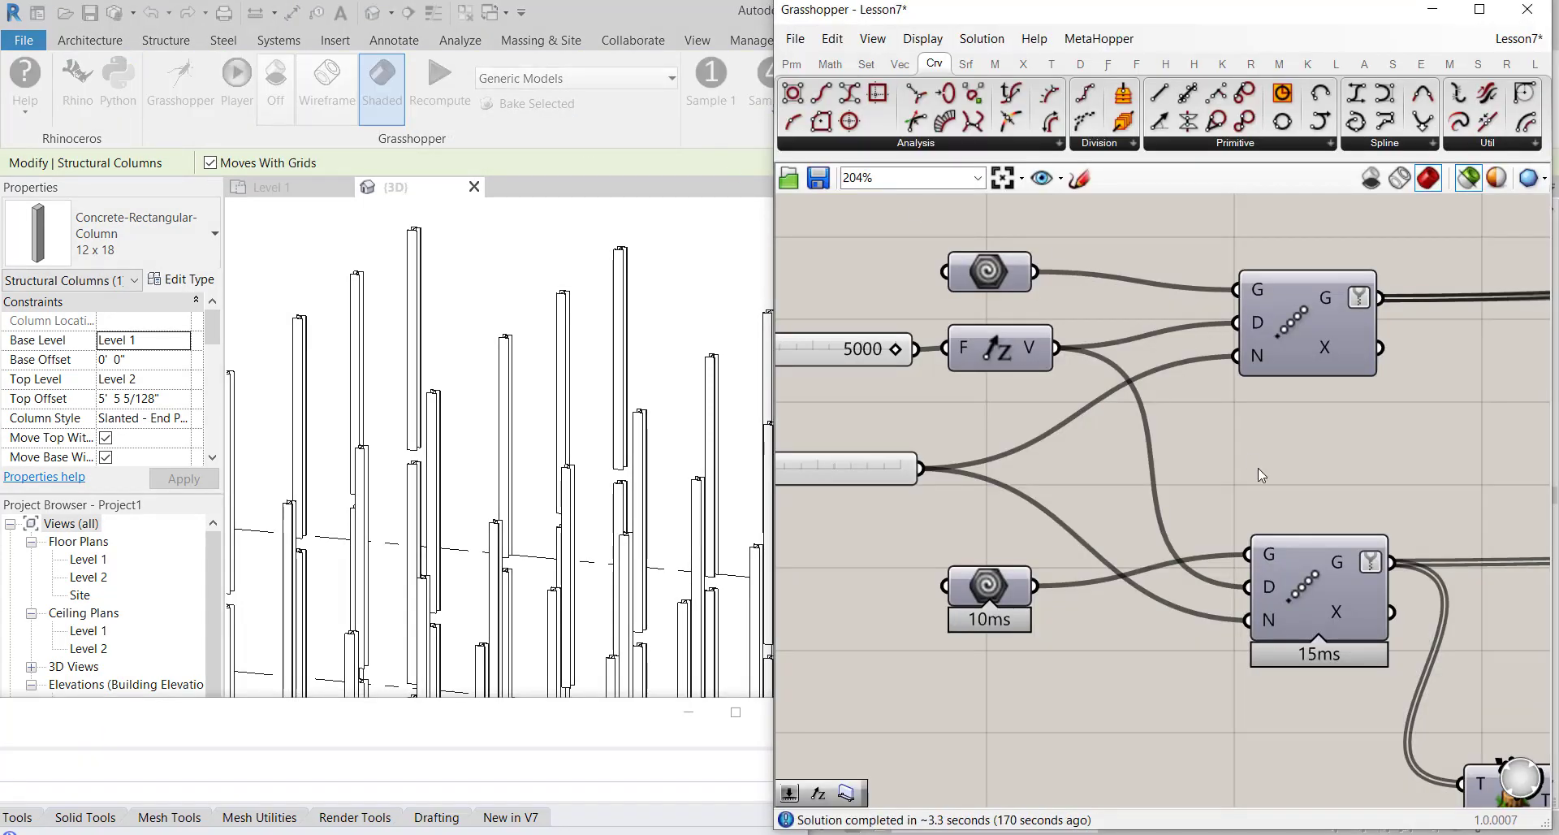
scroll(840, 417, "down", 9)
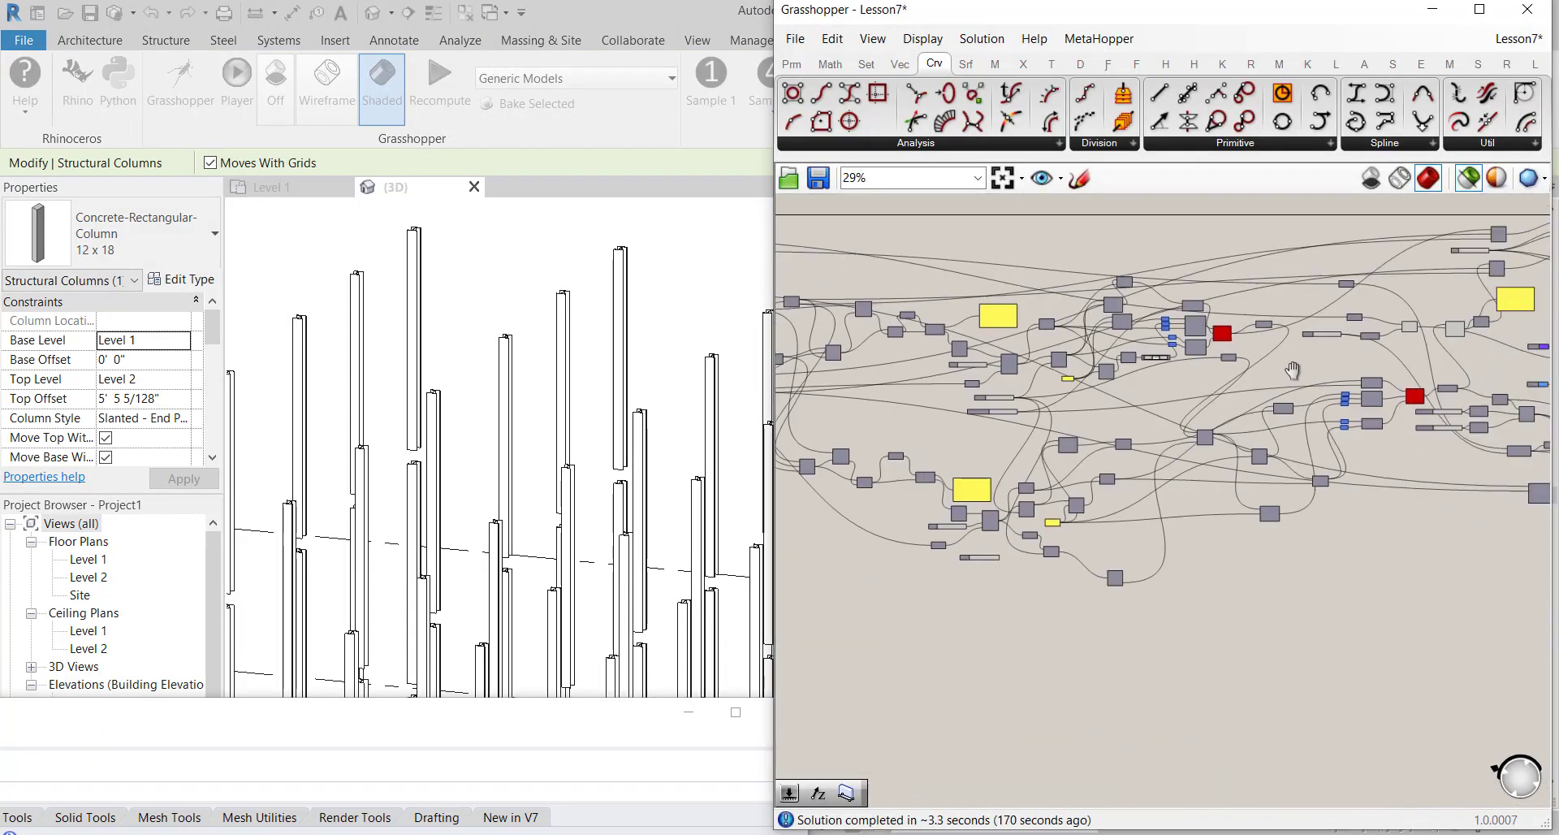
right_click_drag(1530, 376, 1558, 385)
scroll(1039, 441, "up", 6)
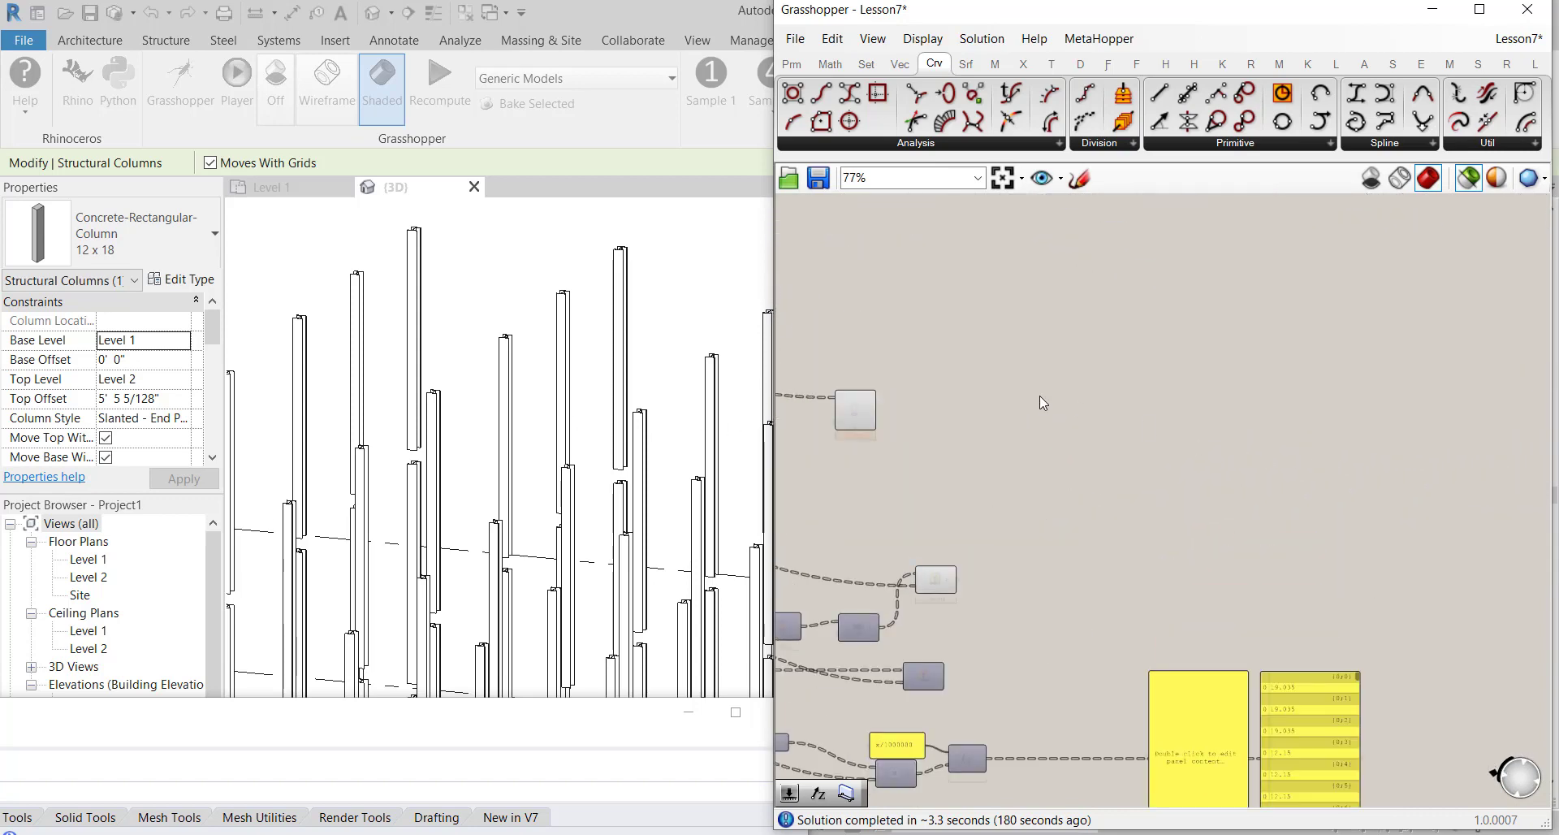
right_click_drag(1235, 445, 1303, 467)
left_click_drag(1288, 463, 1412, 409)
right_click_drag(1491, 634, 1392, 575)
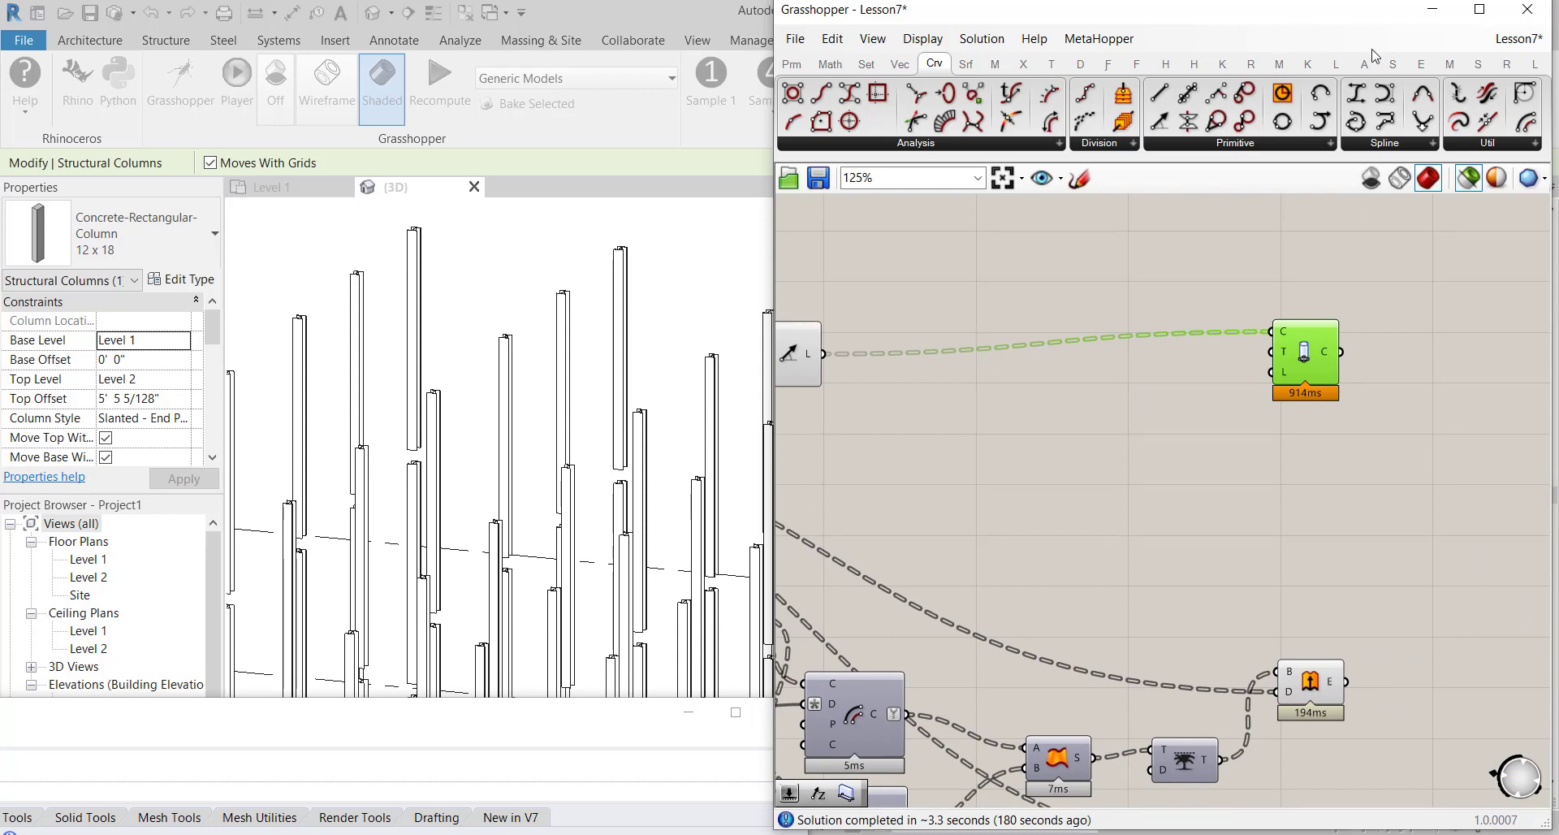
Add an ElementType.ByName picker and place it on the canvas just below the structural column component's input wire
left_click(1251, 64)
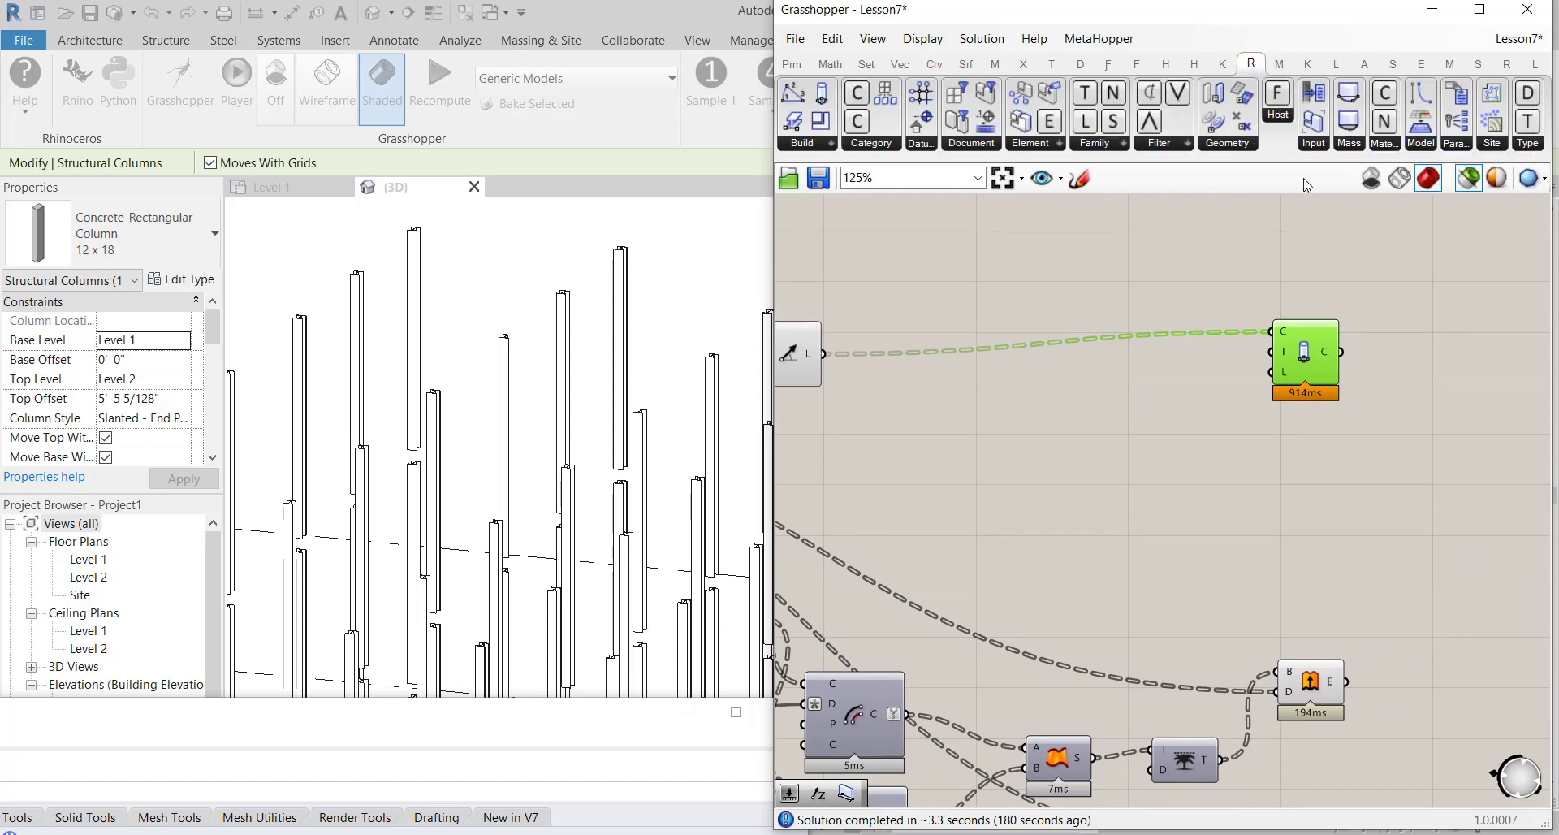
left_click(1315, 145)
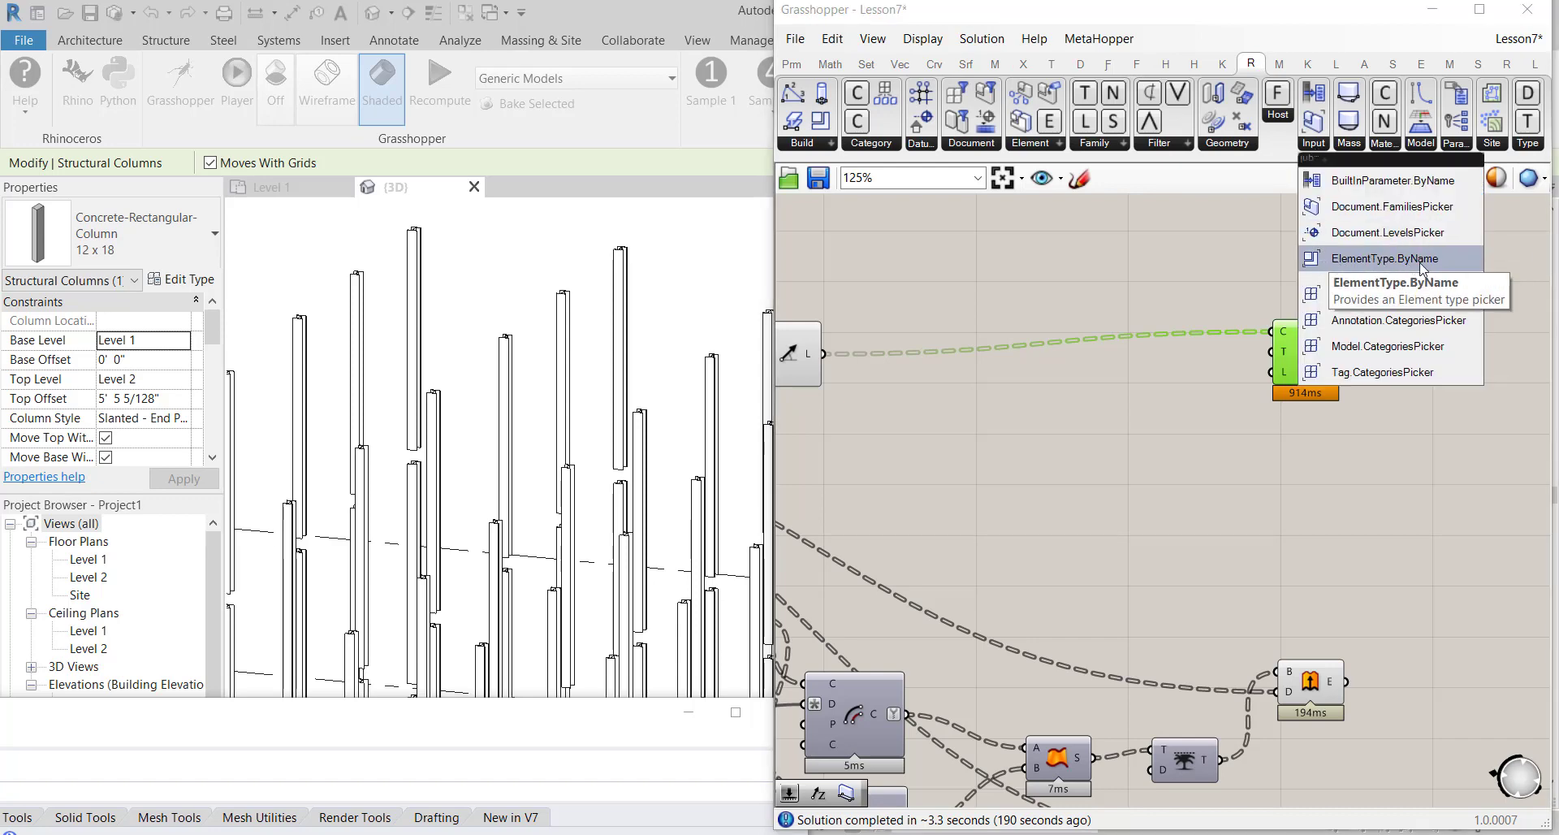
left_click_drag(1422, 270, 1201, 479)
scroll(1158, 441, "up", 3)
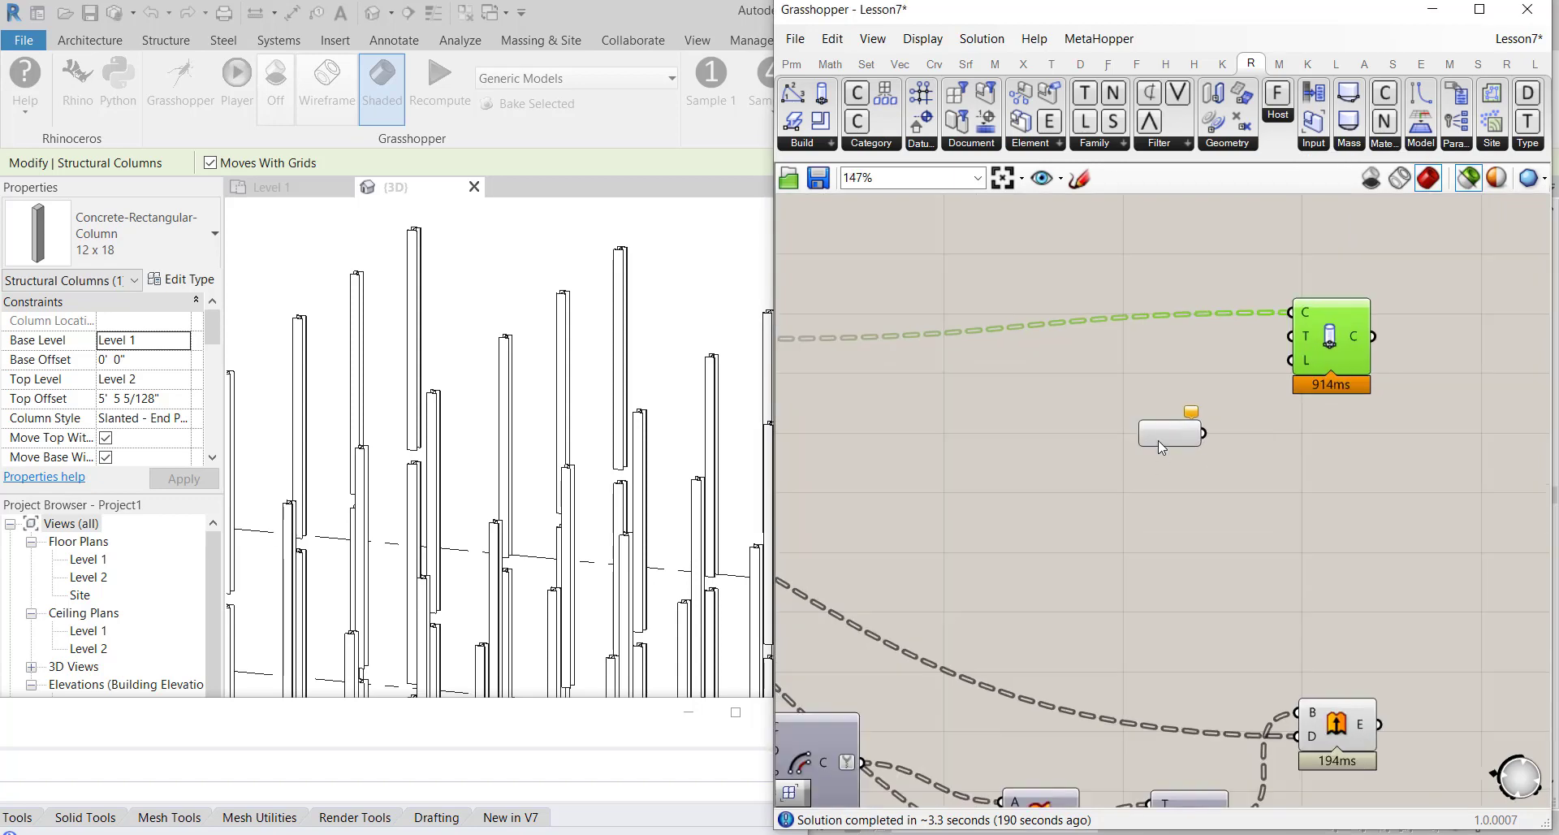
scroll(1311, 388, "down", 4)
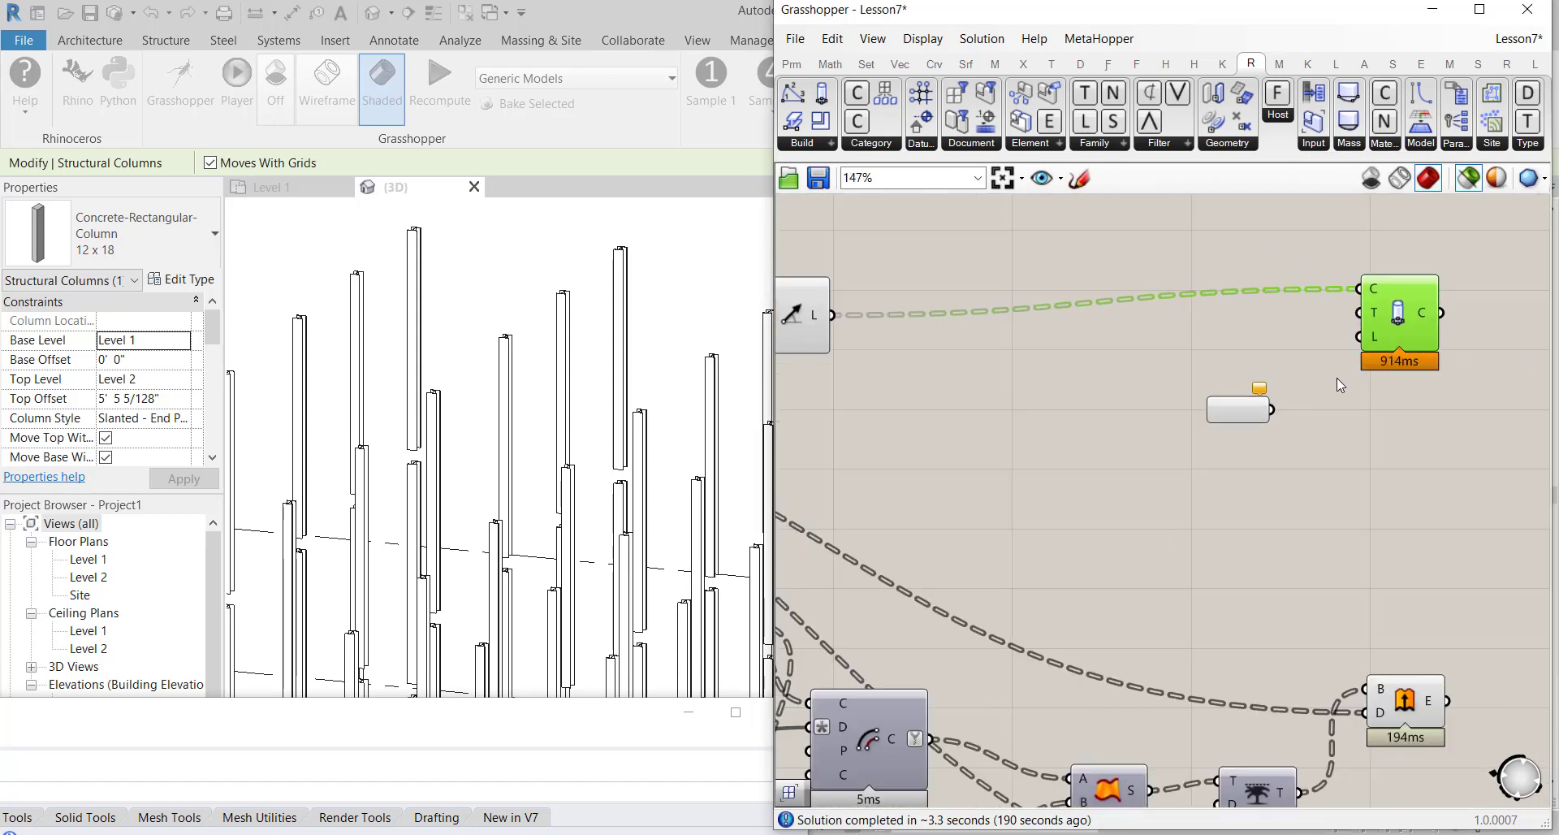
scroll(1273, 432, "up", 2)
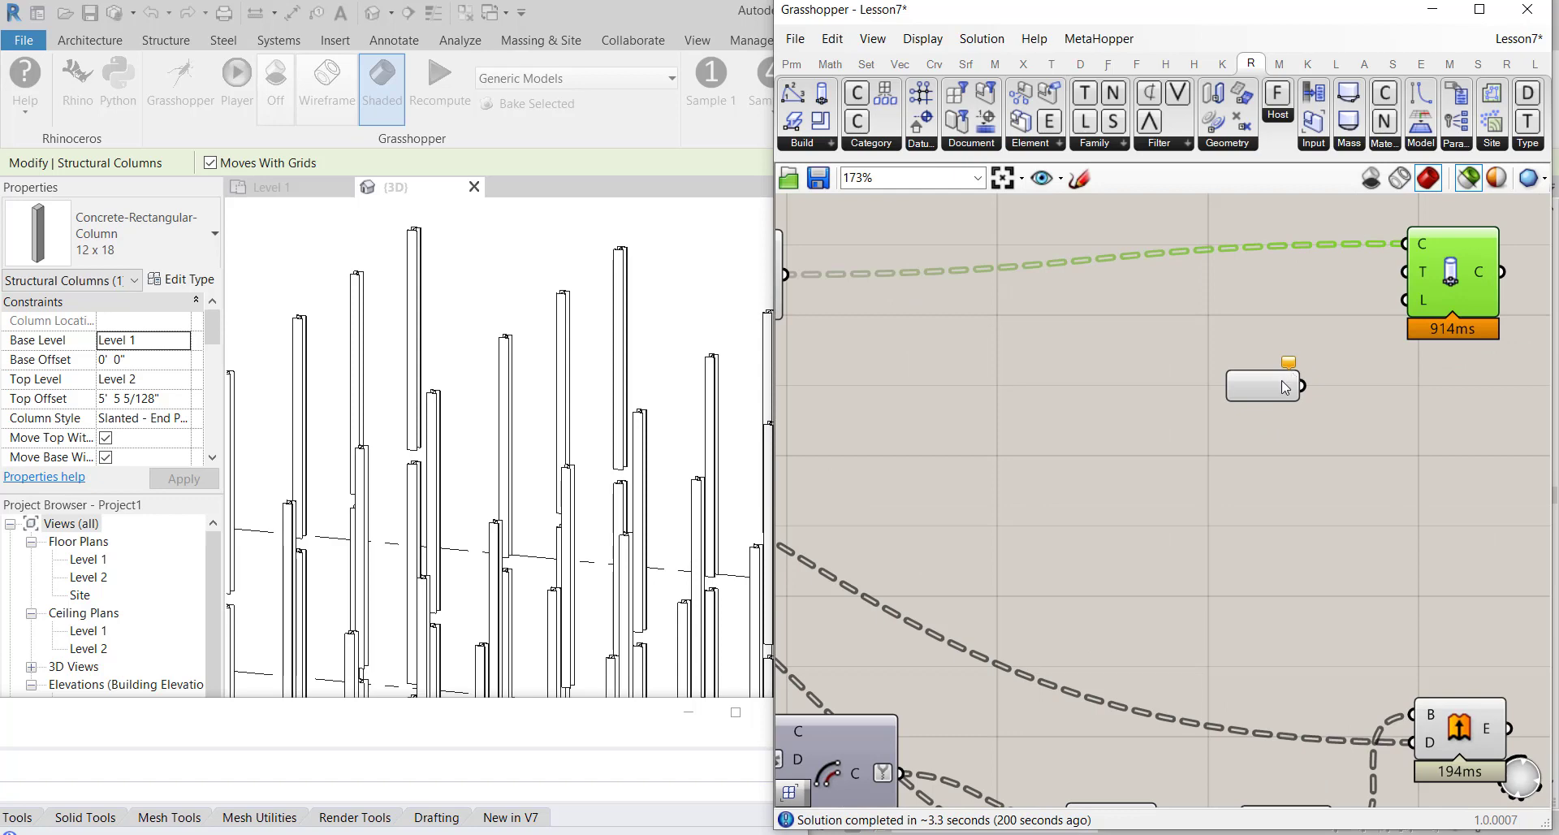
left_click_drag(1285, 388, 1253, 396)
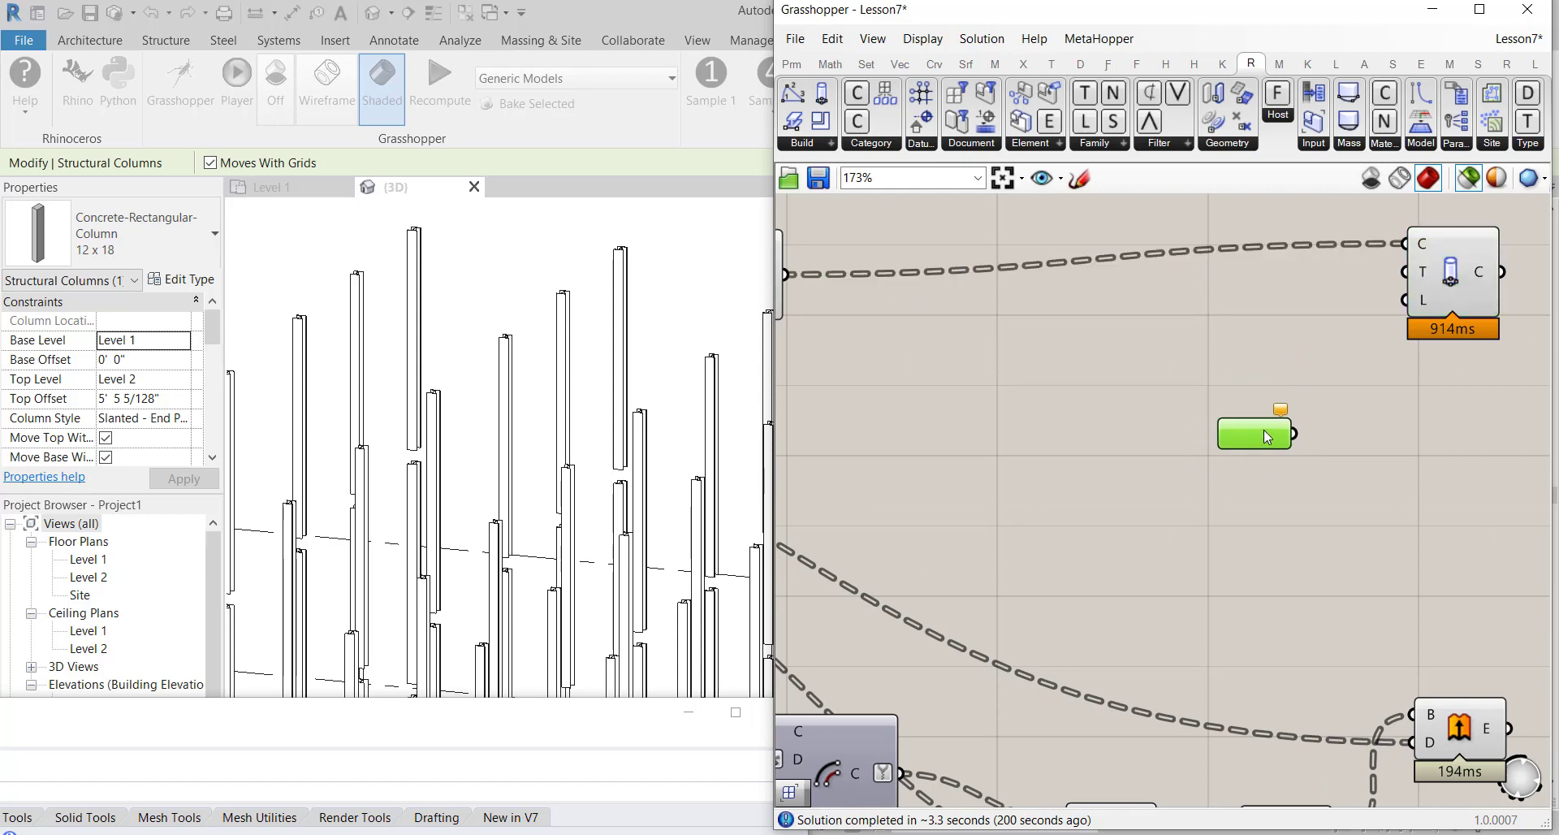
right_click(1264, 434)
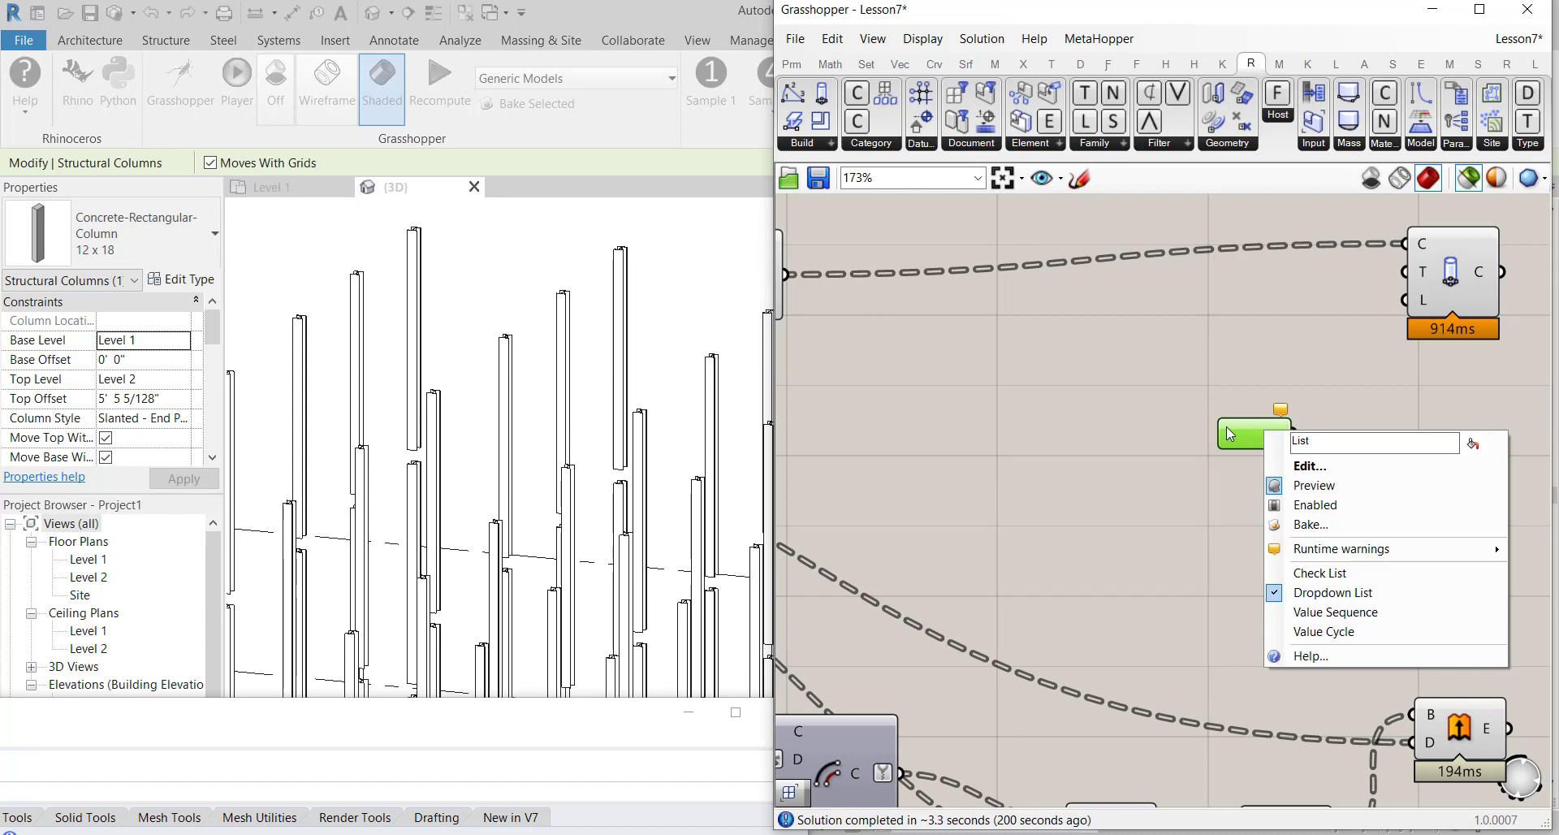
left_click(1231, 422)
left_click_drag(1231, 422, 1172, 387)
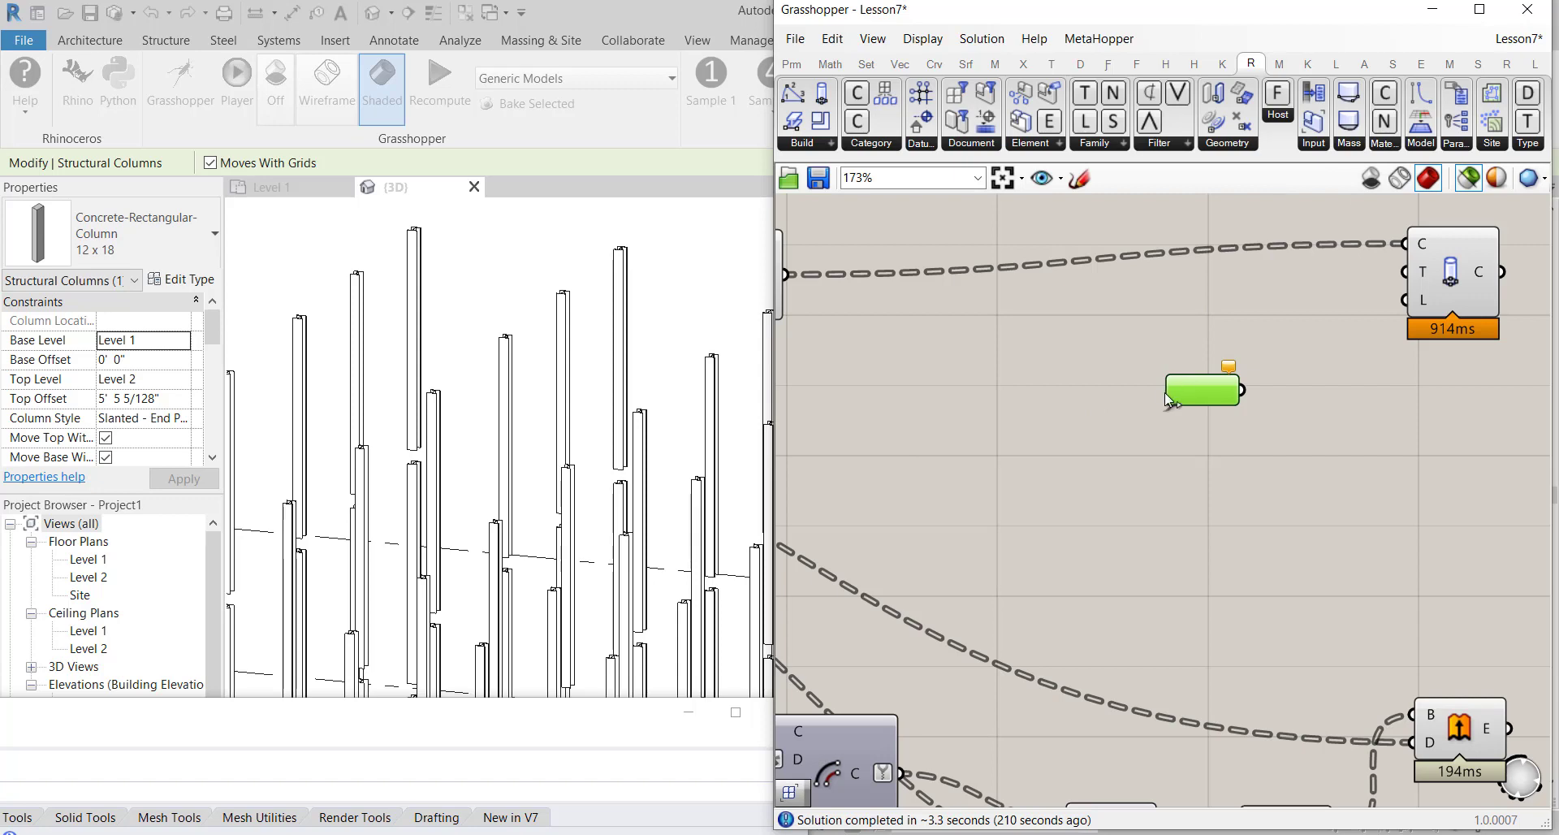
Add a Model.CategoriesPicker and place it directly before the element type picker
left_click(1312, 148)
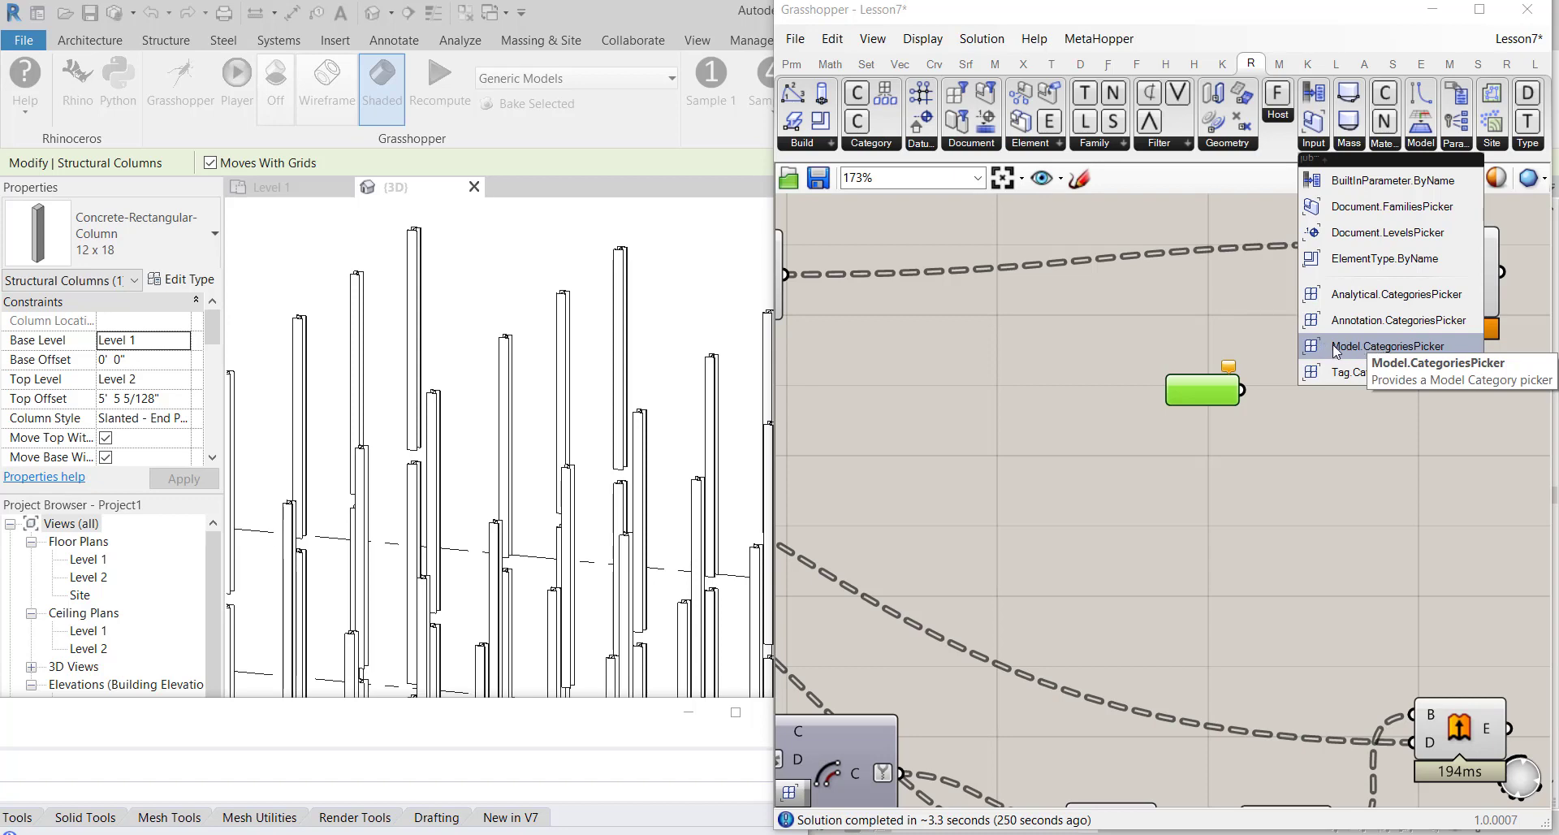
key("Escape")
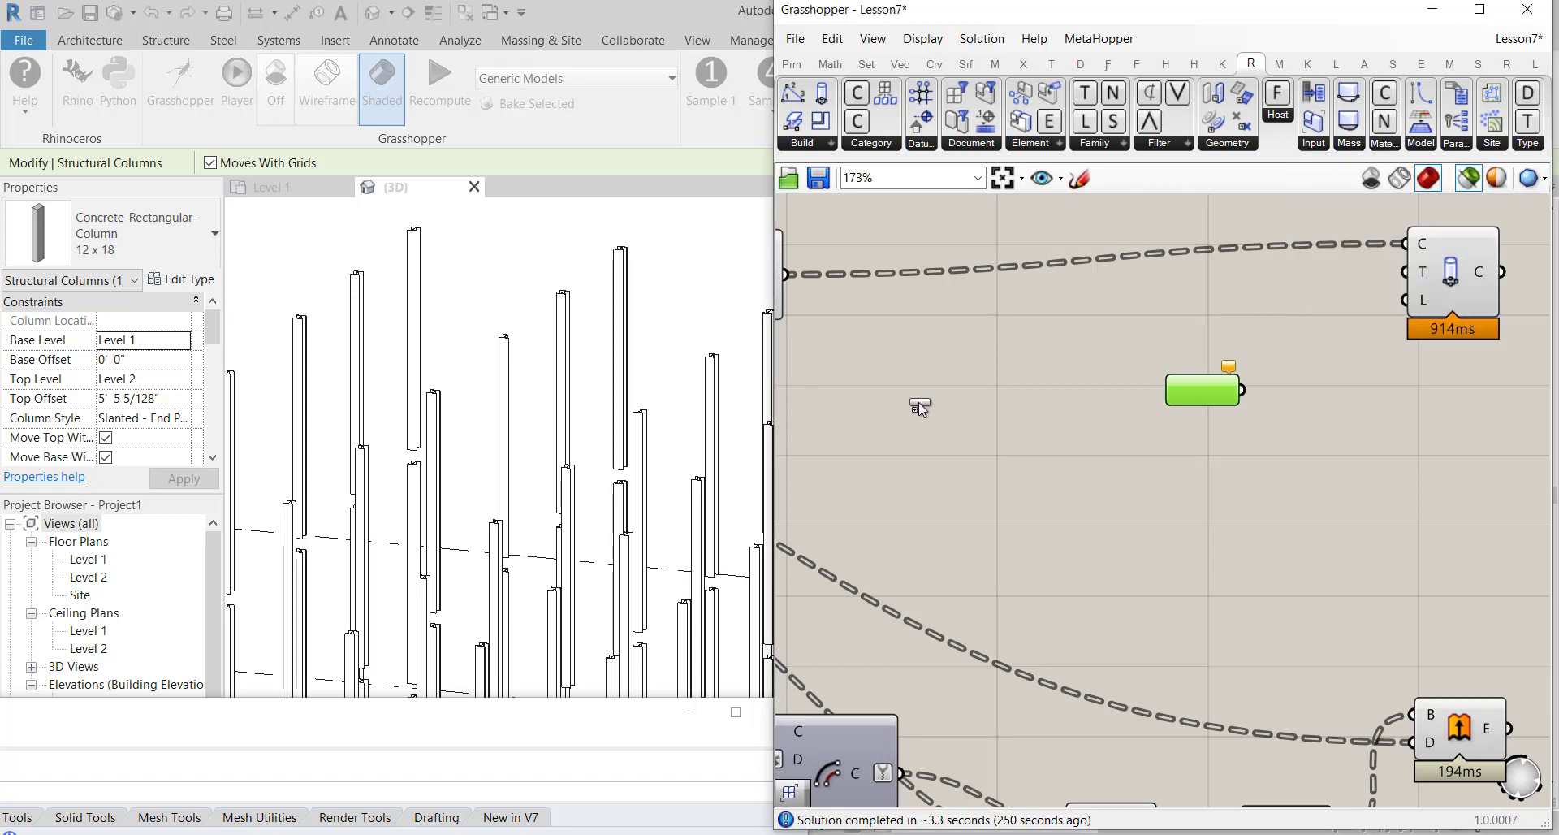
left_click_drag(918, 402, 920, 404)
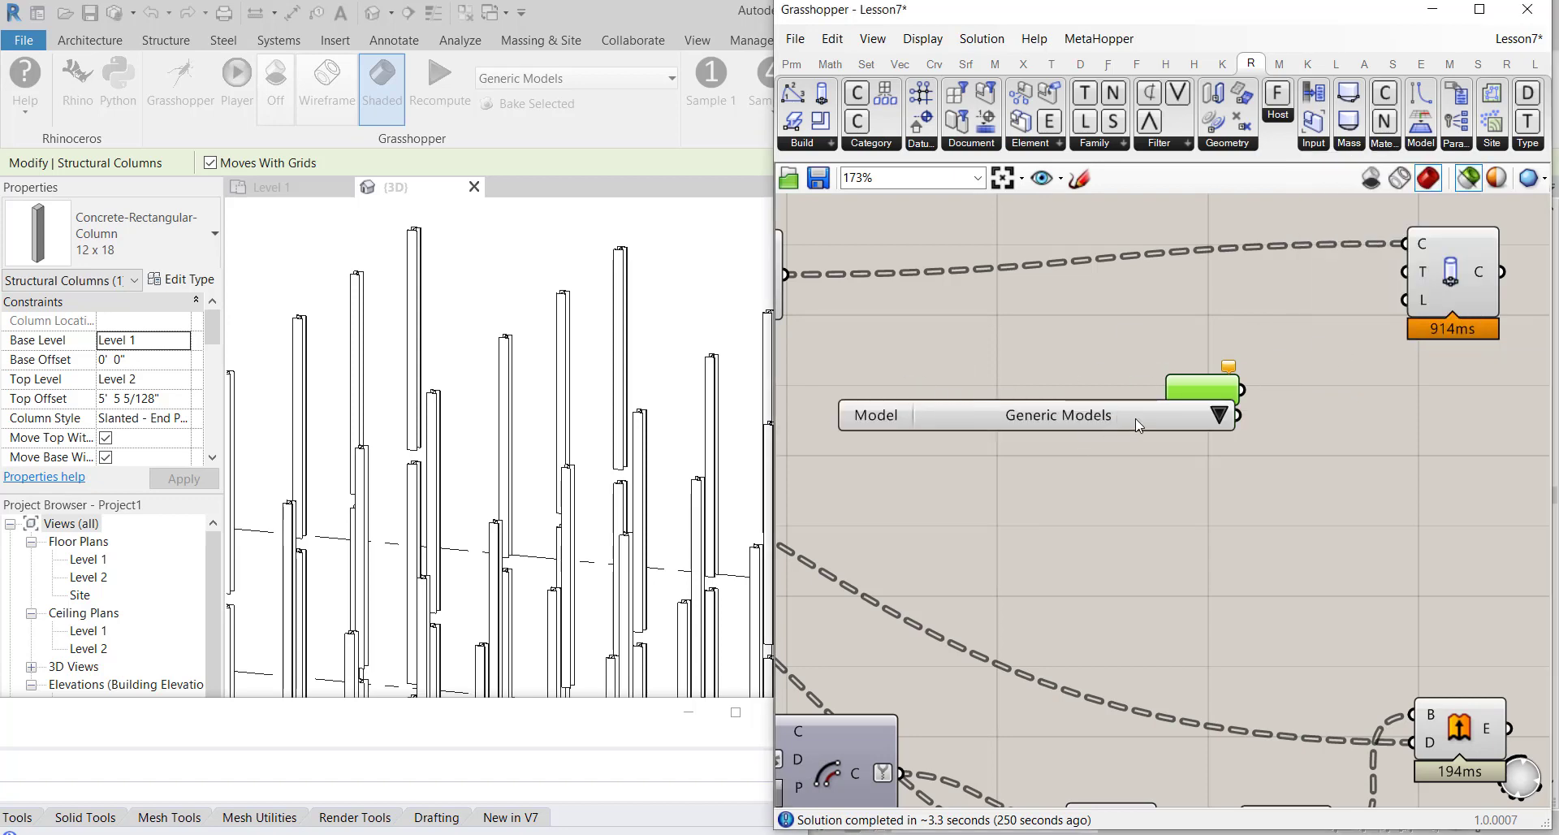
left_click_drag(1136, 417, 1046, 400)
Set the model category picker to Structural Columns
scroll(1273, 333, "down", 3)
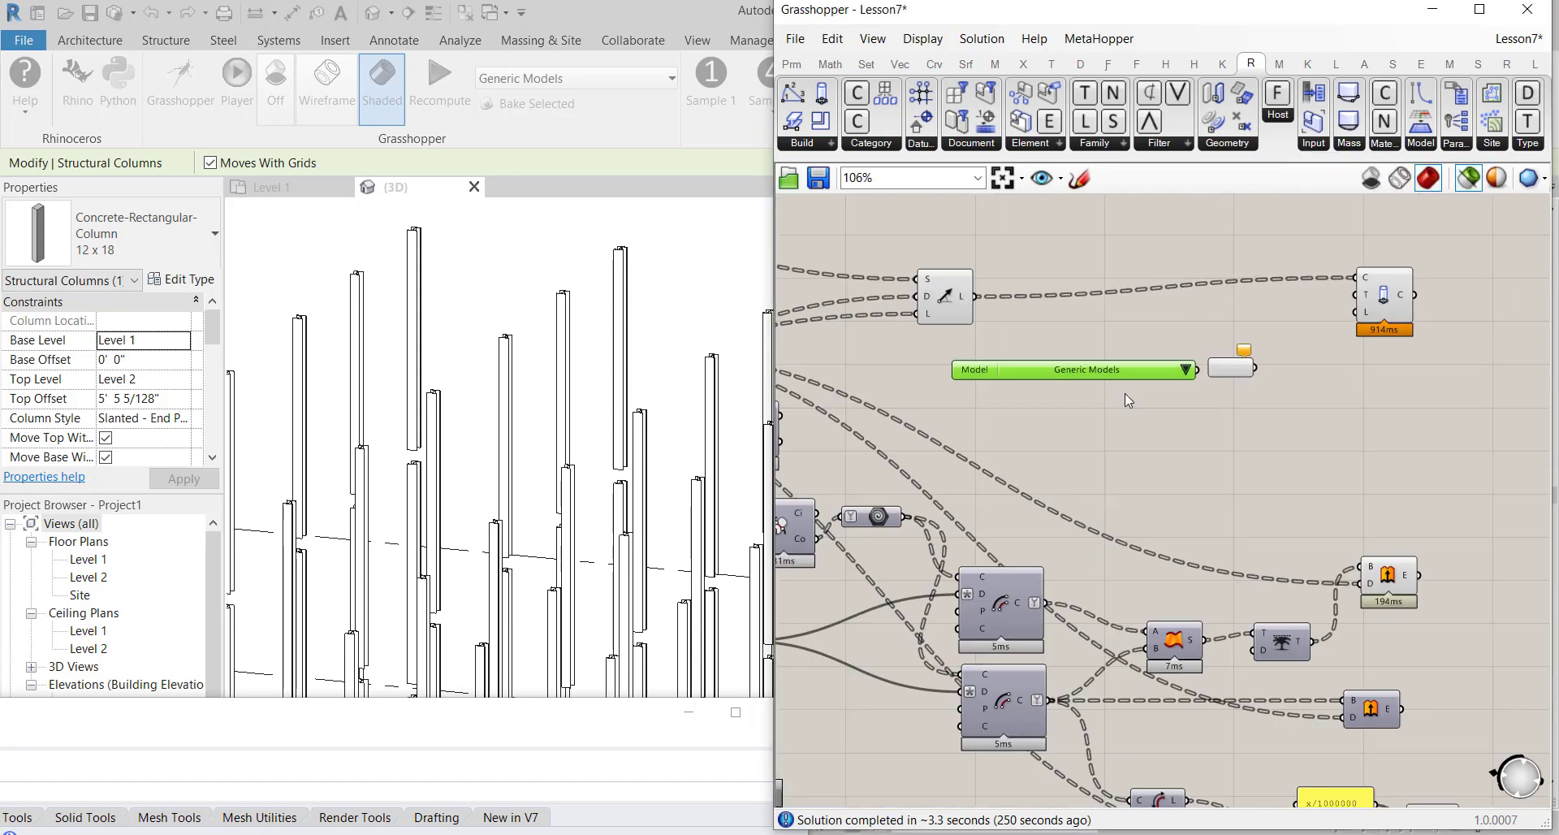
scroll(1124, 393, "up", 3)
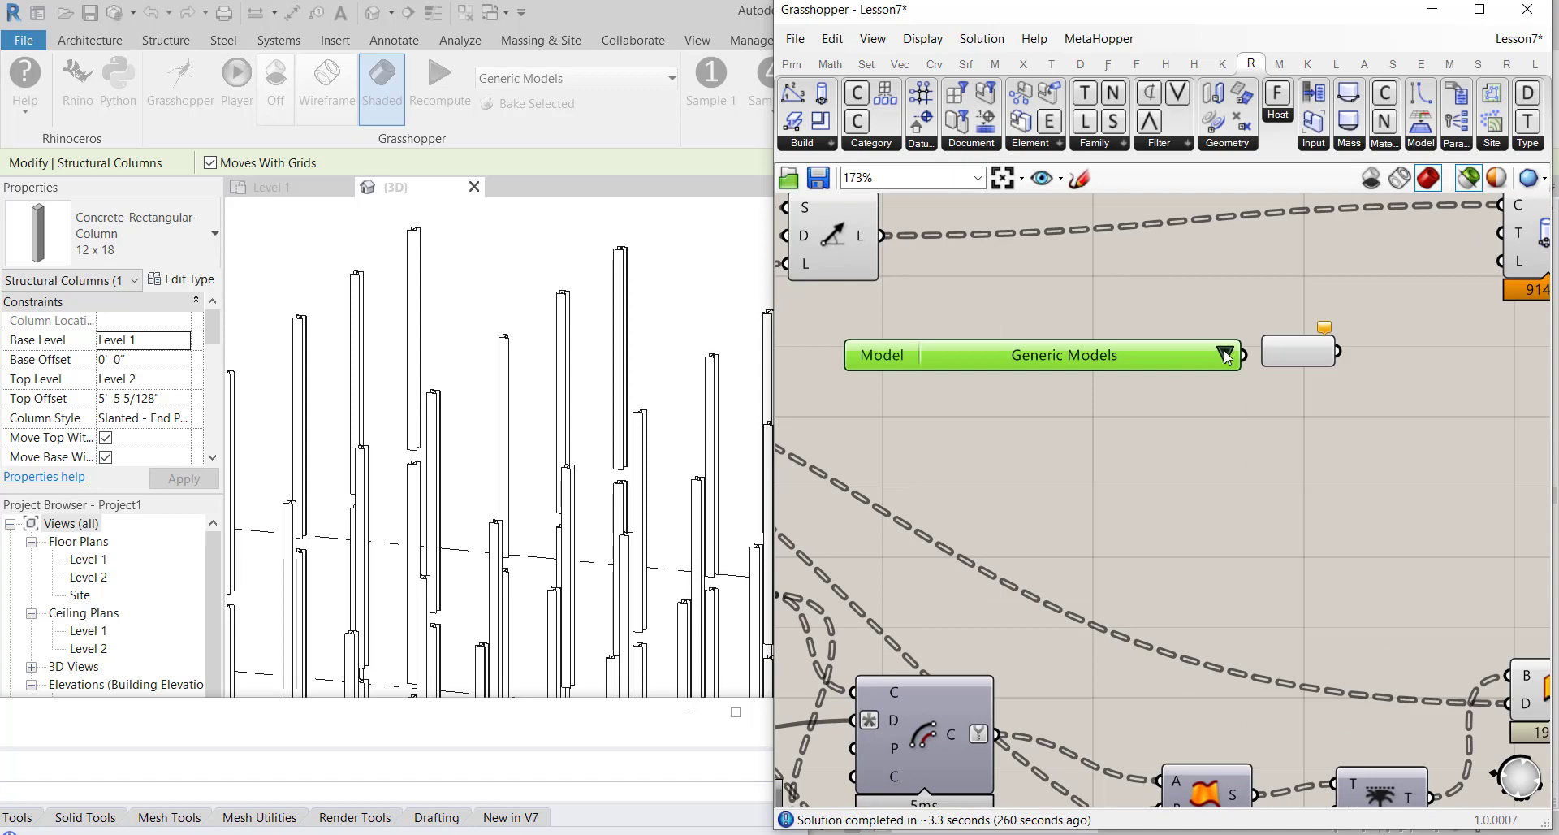
left_click(1226, 355)
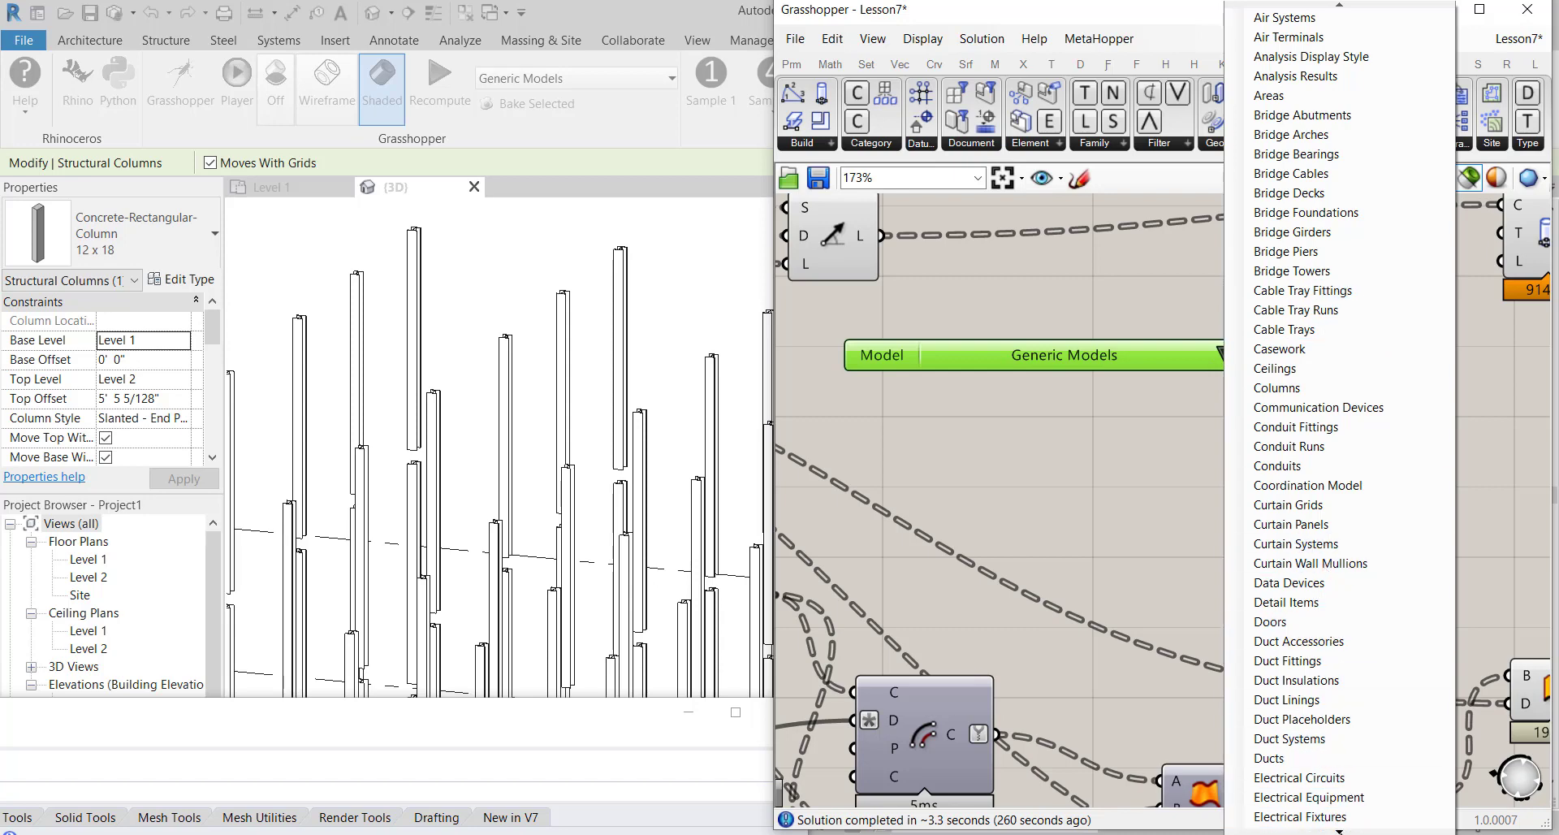
scroll(1340, 830, "down", 8)
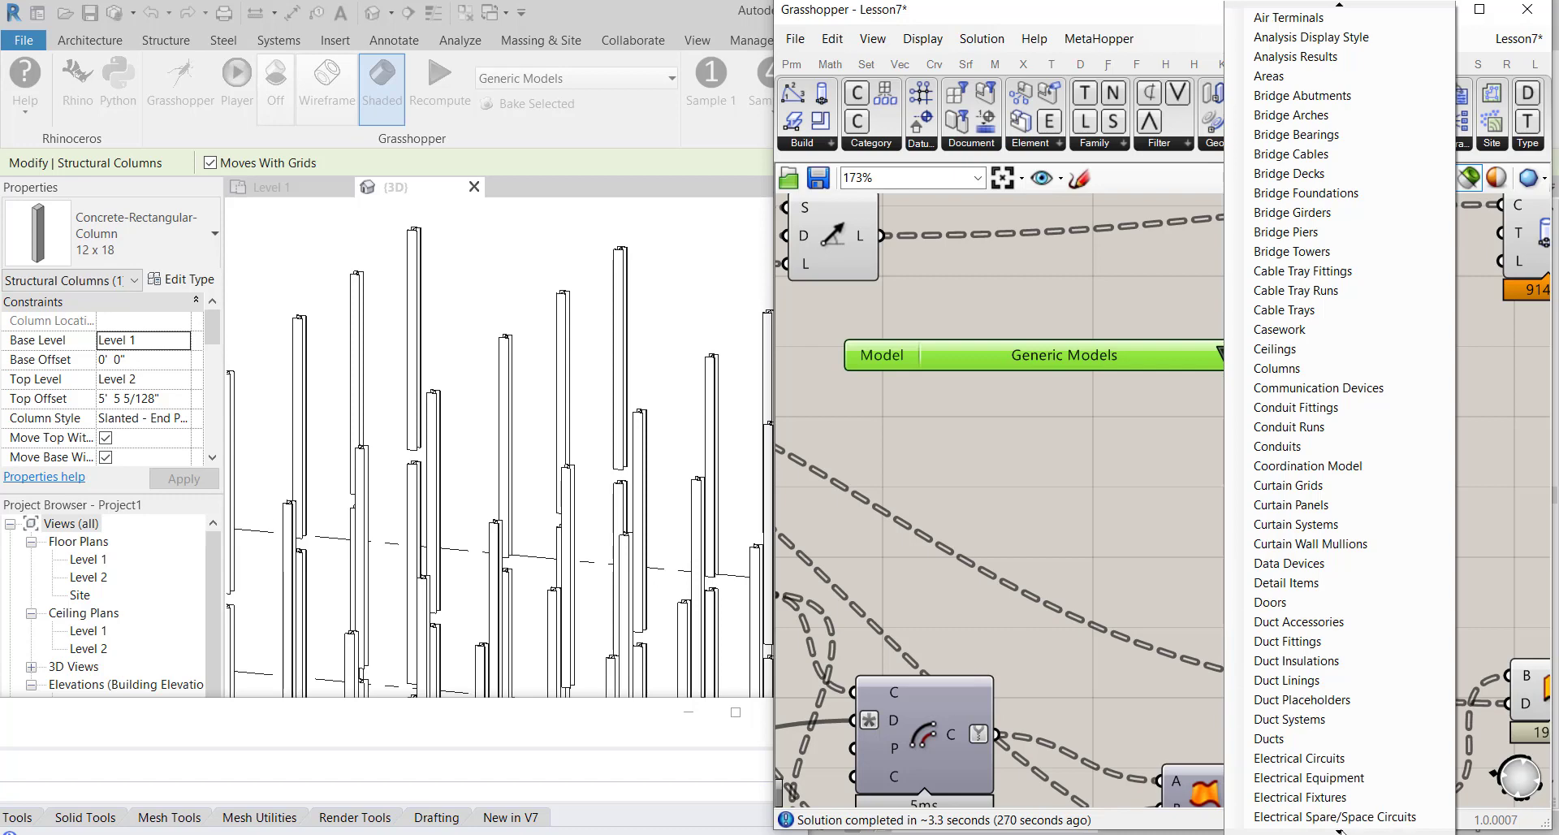
scroll(1340, 830, "down", 8)
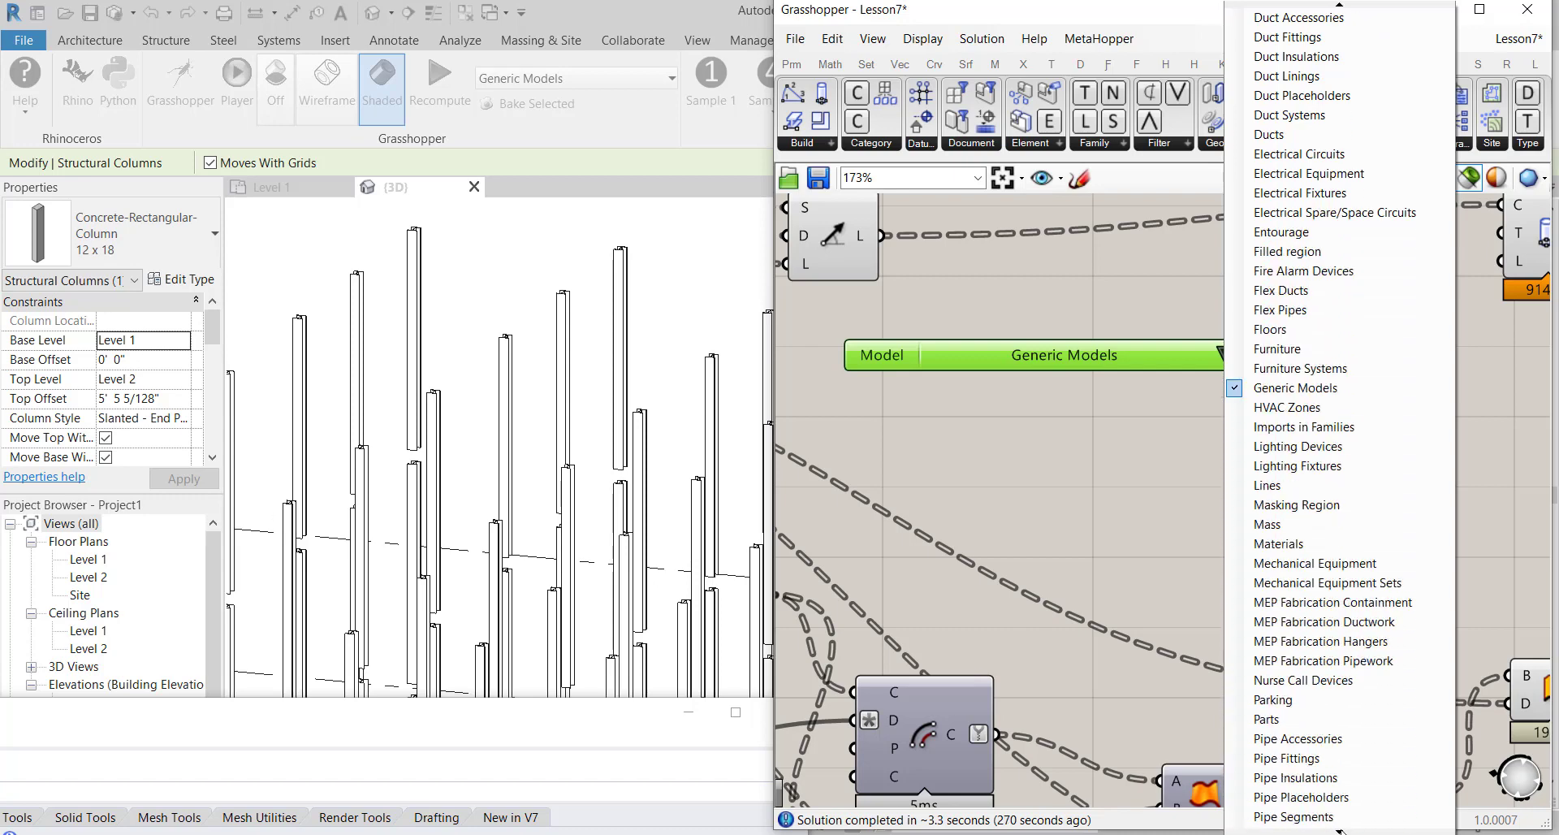
scroll(1340, 830, "down", 5)
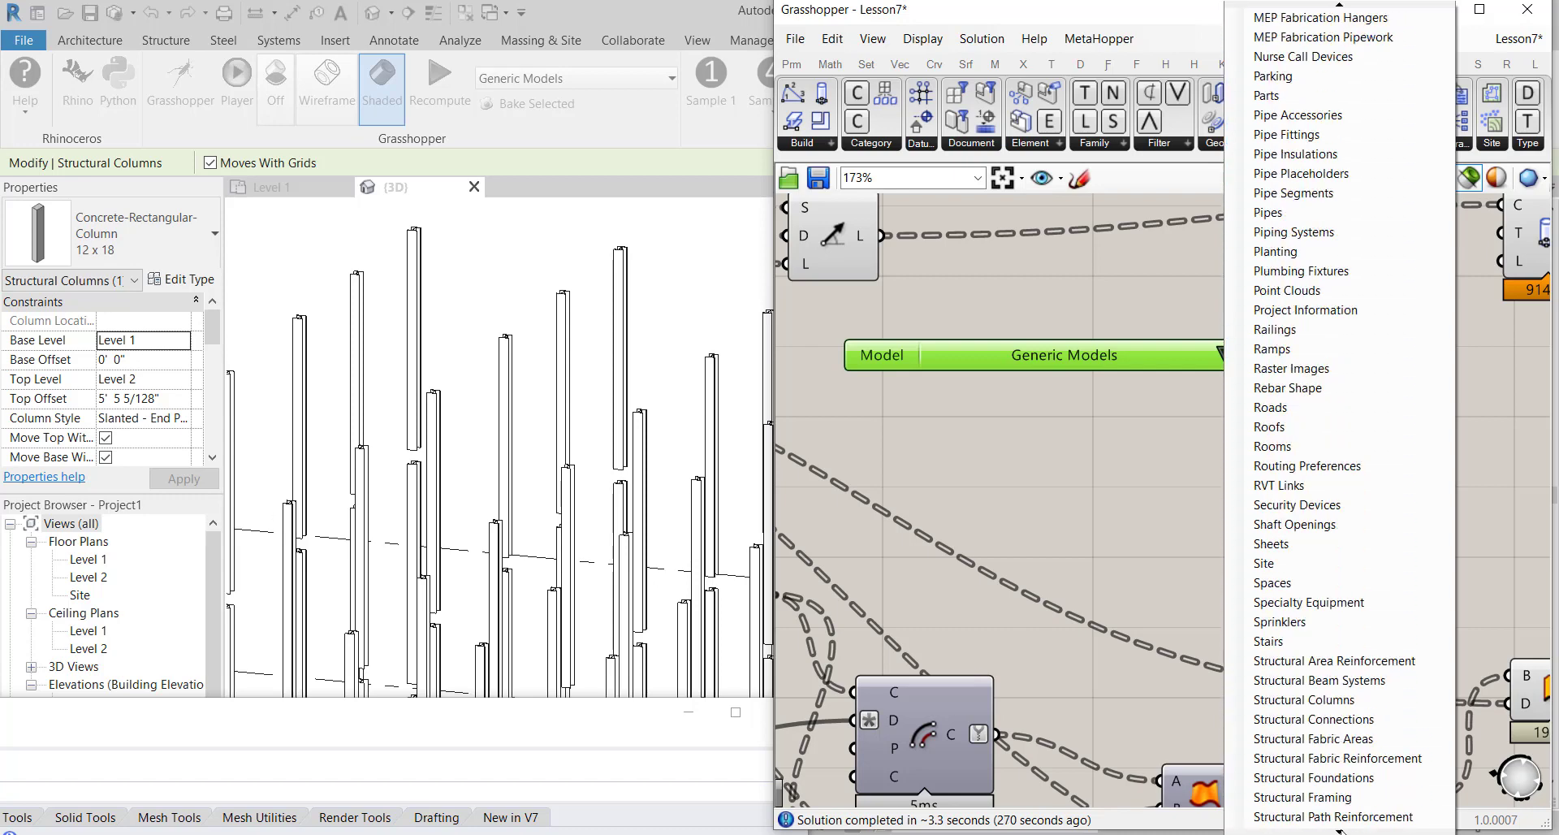
left_click(1304, 544)
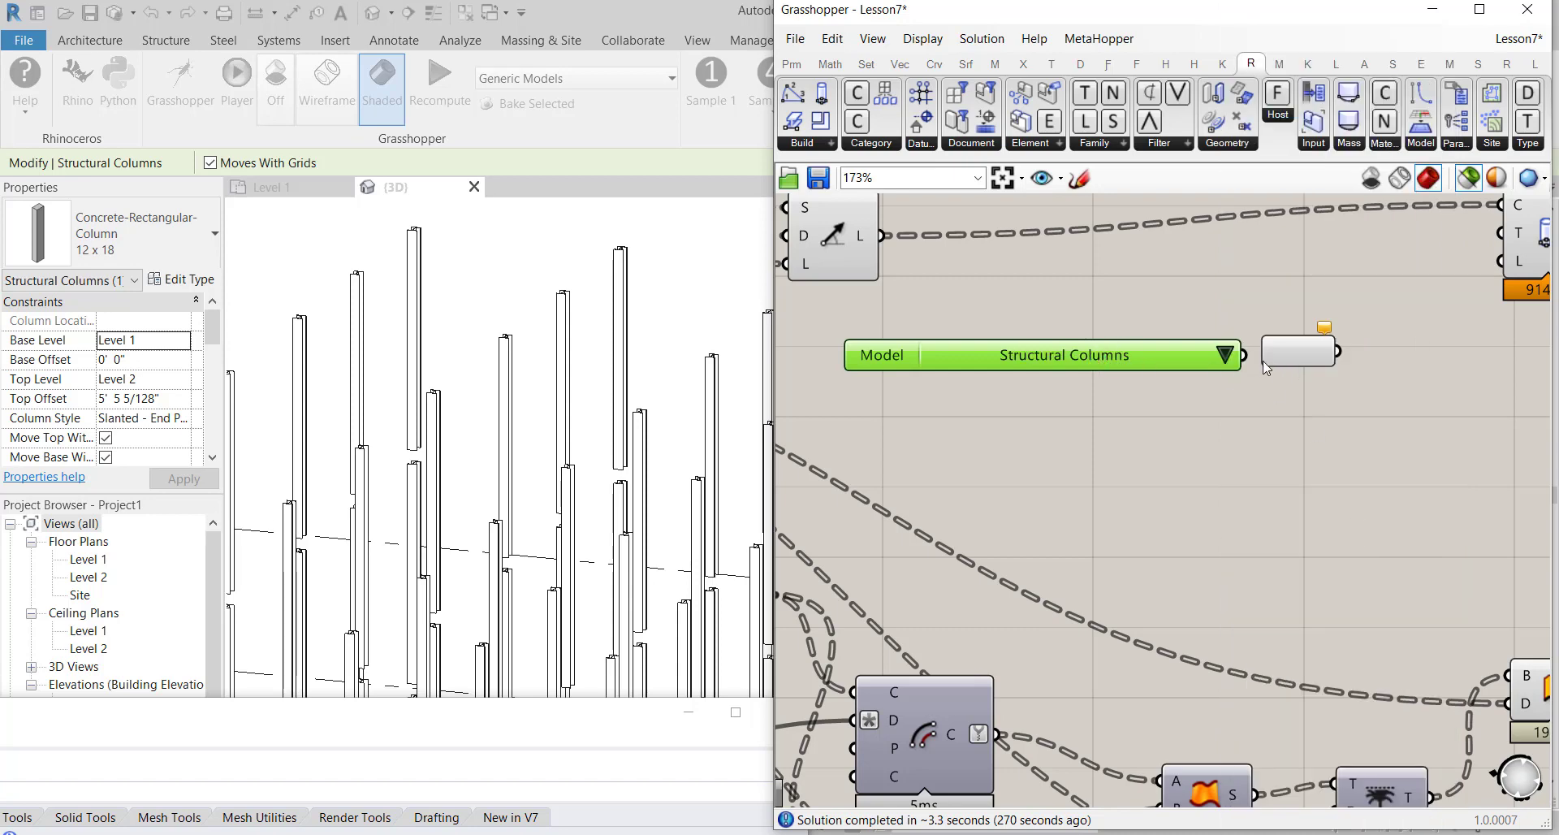
Connect the Structural Columns category to the element type picker, align the picker, and review its column types, keeping Concrete-Rectangular-Column : 12 x 18
left_click_drag(1245, 355, 1263, 354)
scroll(1226, 416, "down", 3)
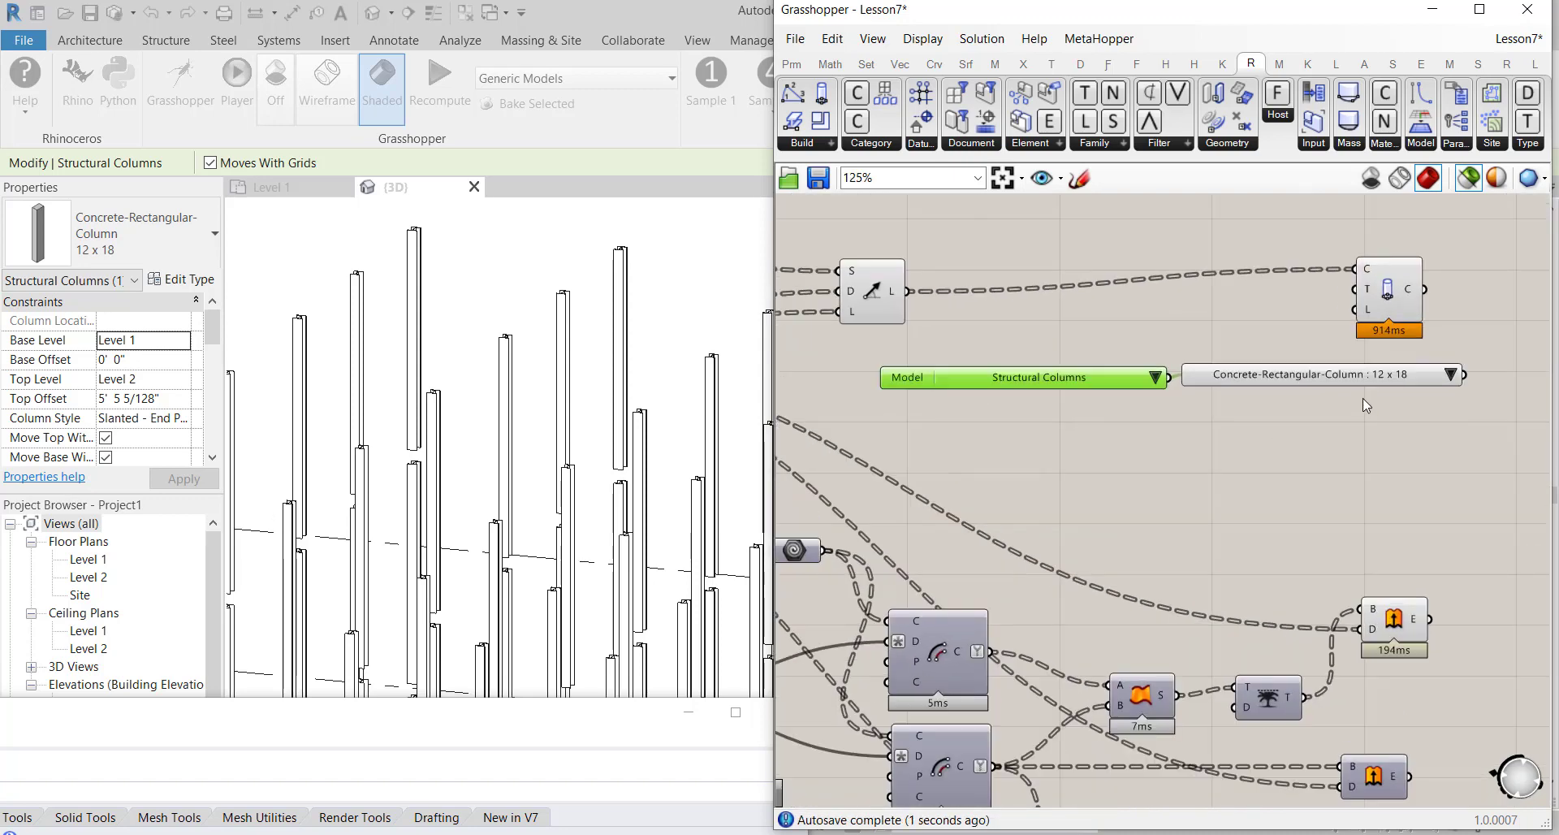
scroll(1367, 387, "up", 2)
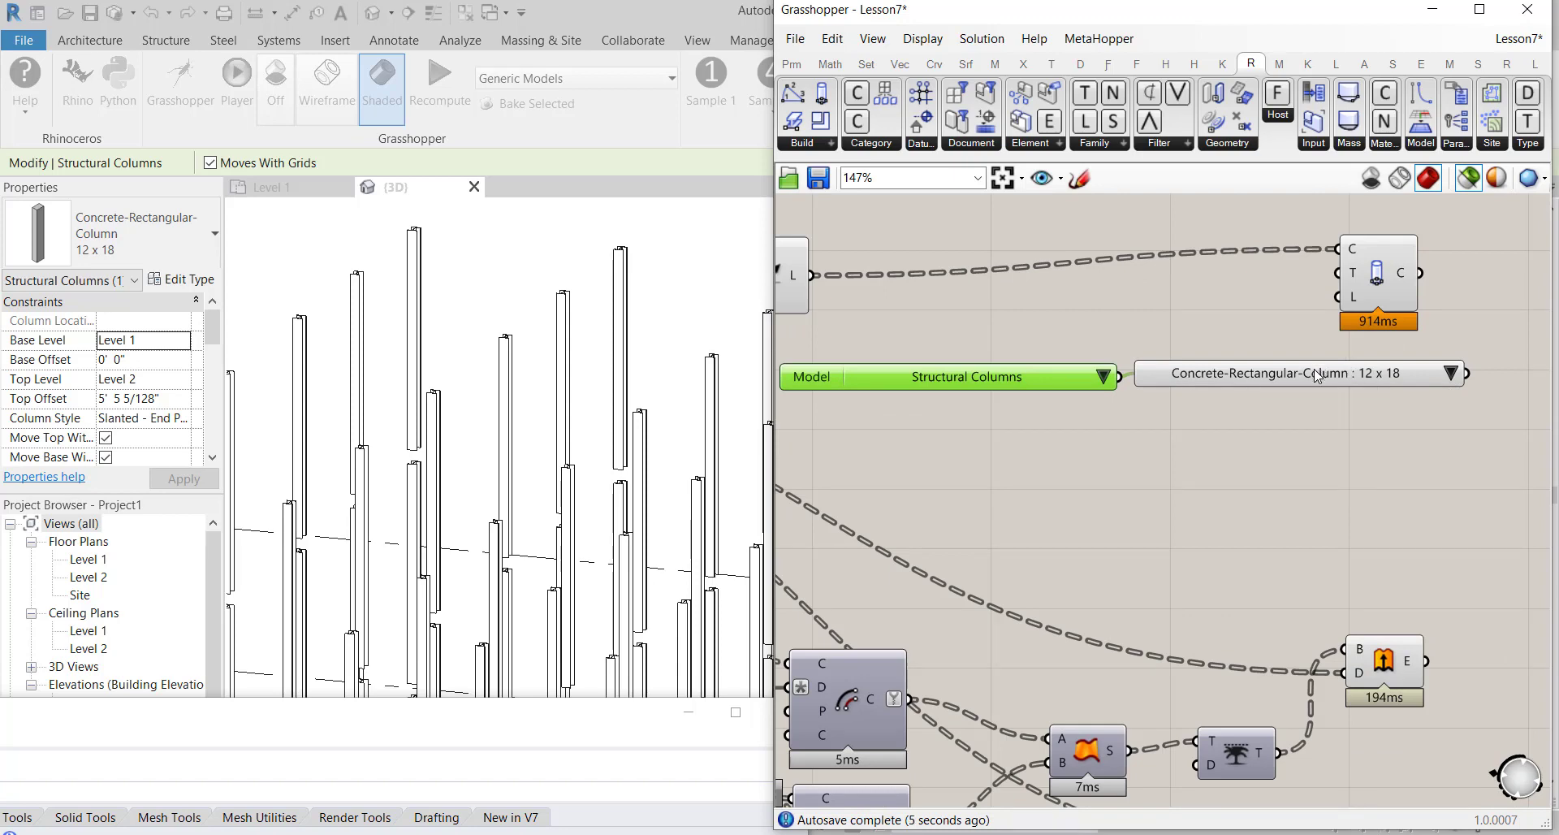
left_click_drag(1320, 379, 1316, 385)
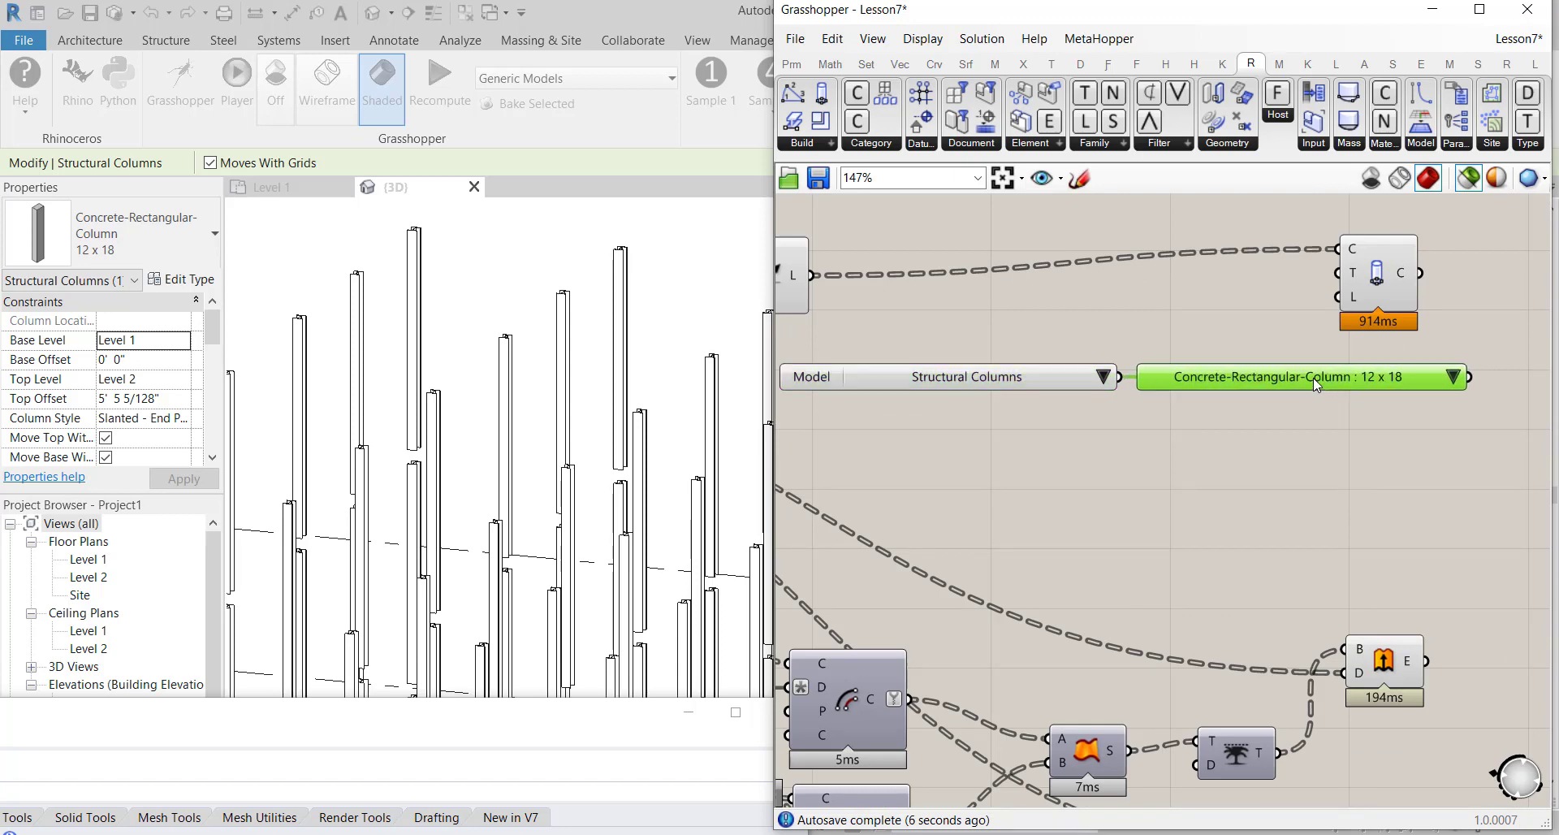
left_click(1454, 376)
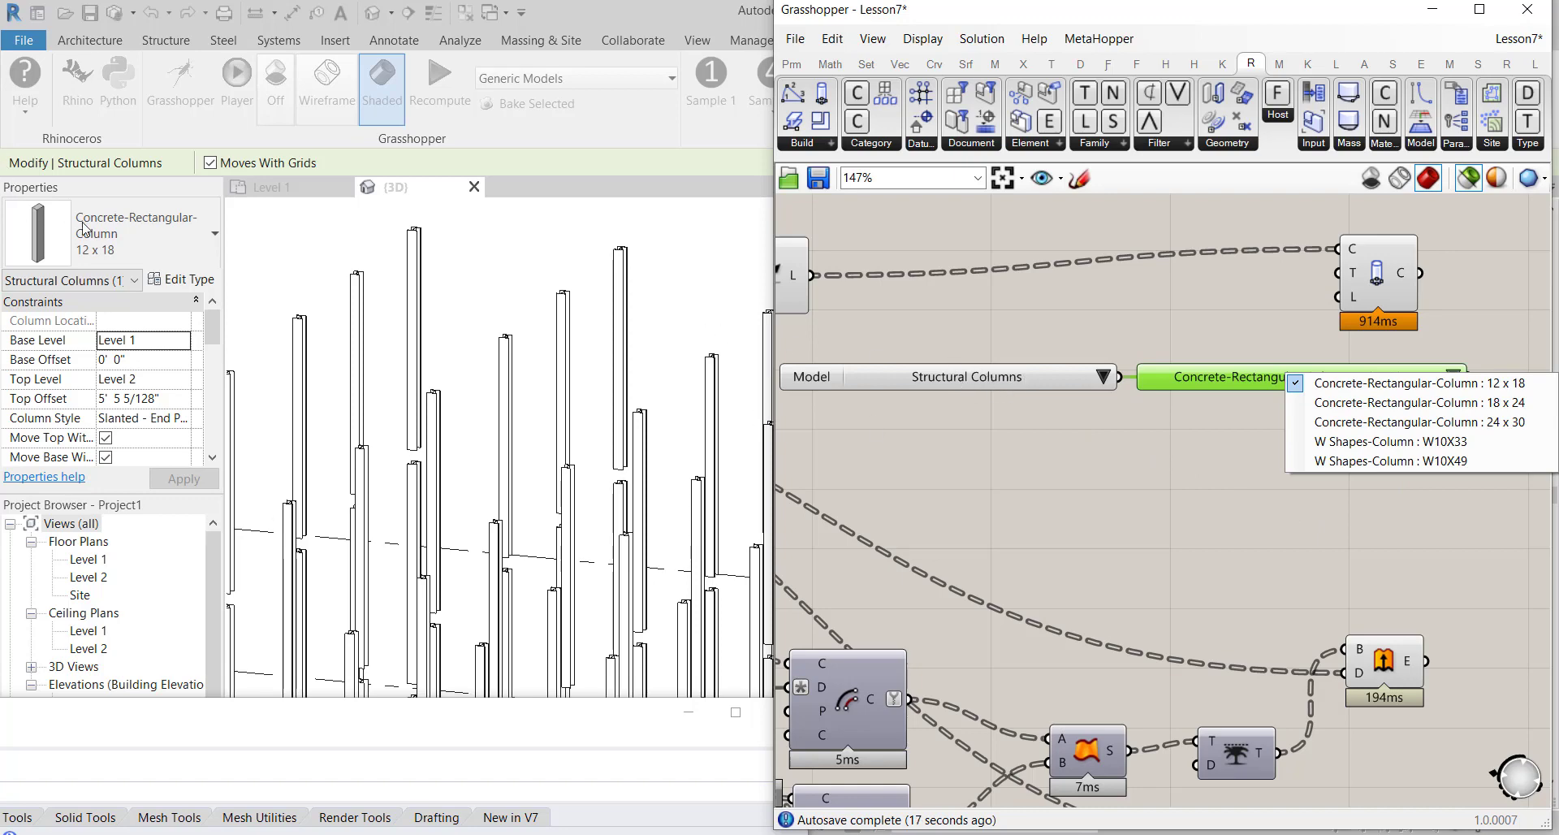
left_click(1184, 485)
Move the structural column component beyond the type picker and connect Concrete-Rectangular-Column : 12 x 18 to its T input
scroll(948, 371, "down", 1)
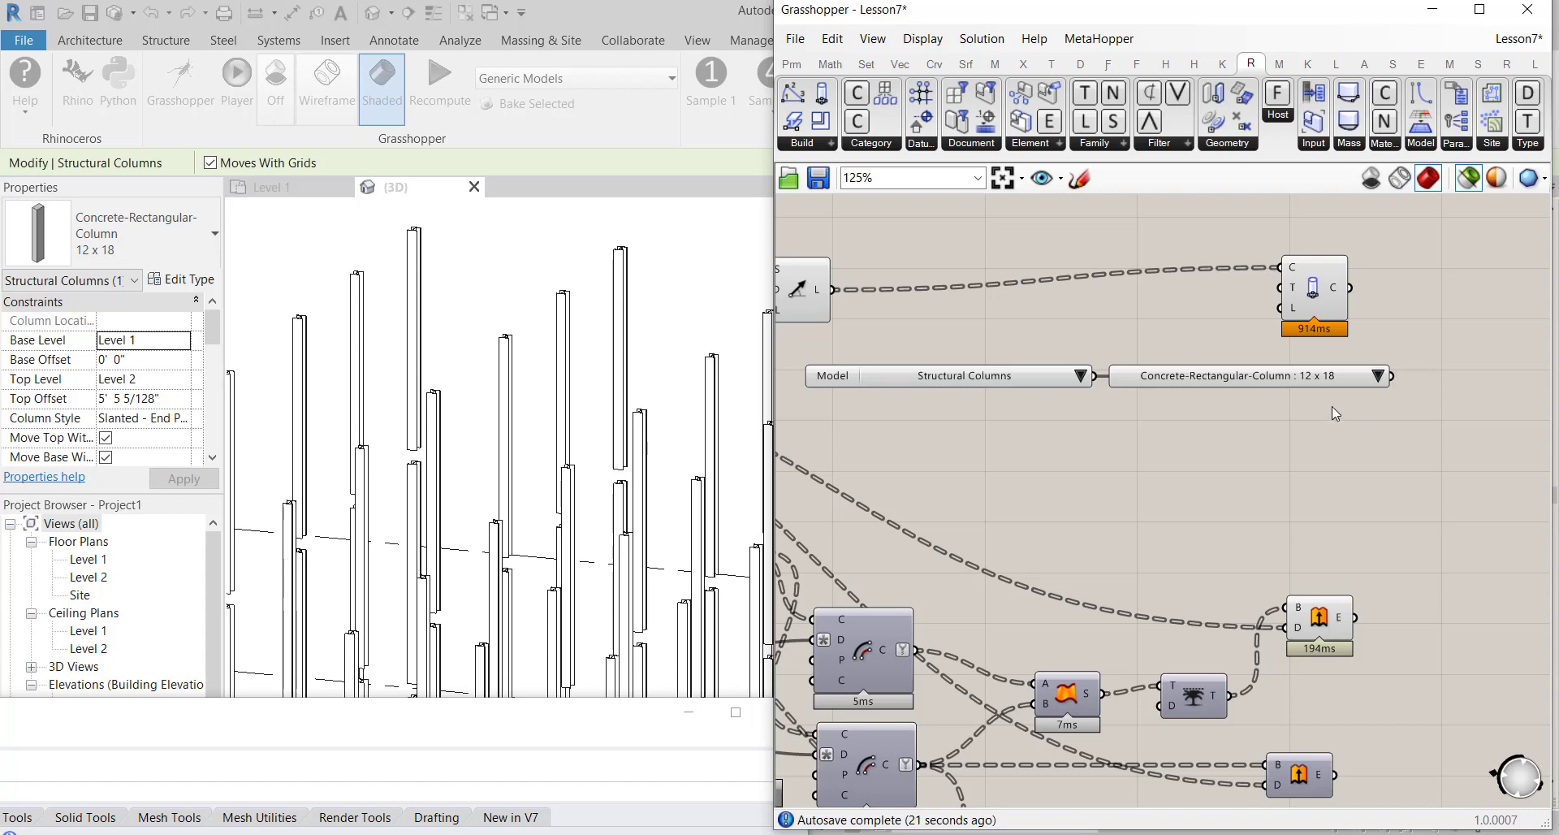
right_click_drag(1429, 468, 1235, 456)
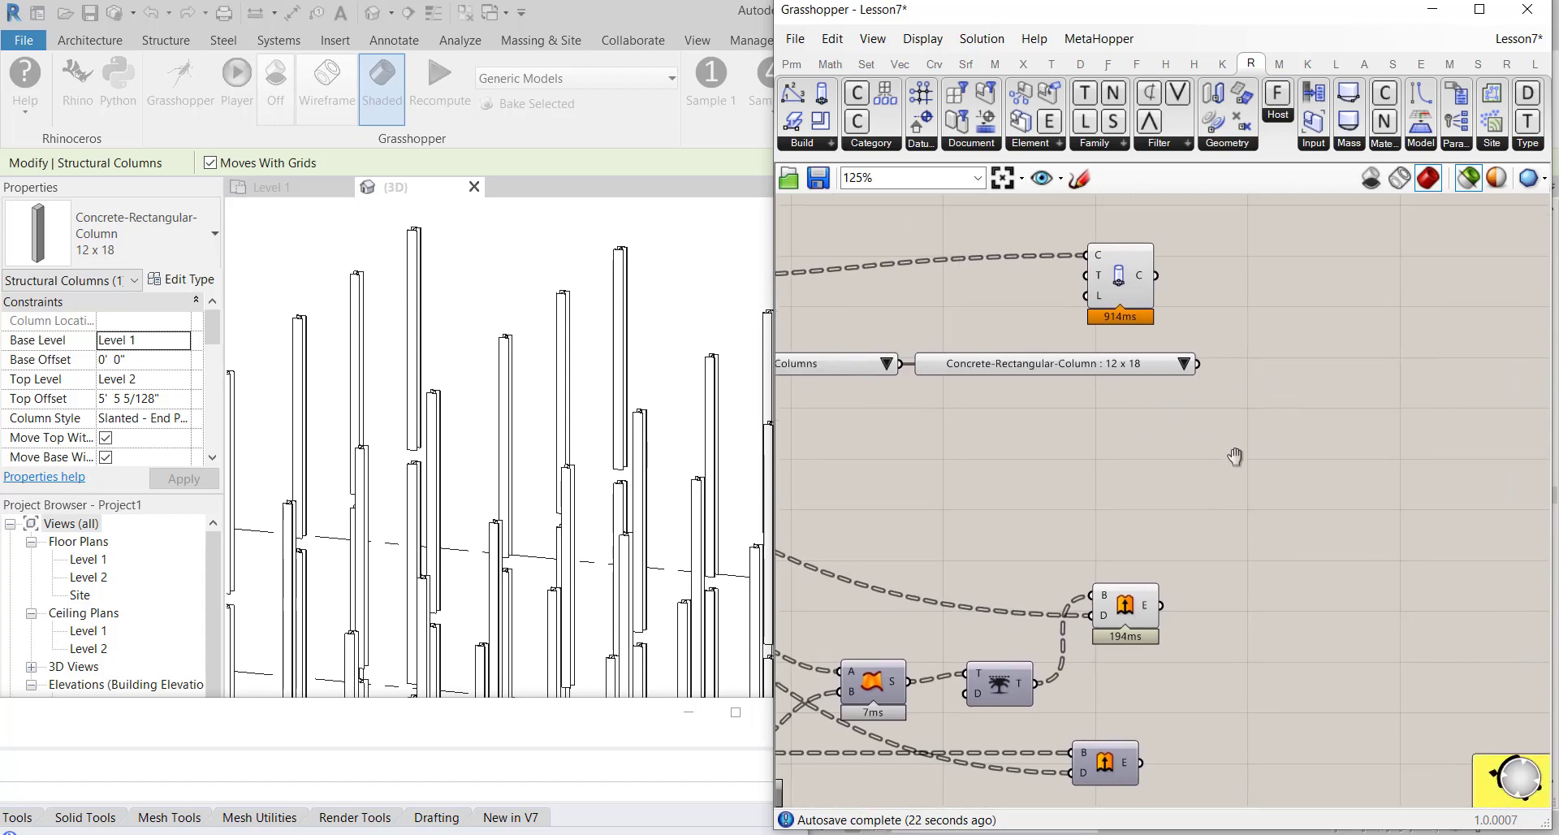
left_click(1124, 285)
left_click_drag(1133, 281, 1321, 296)
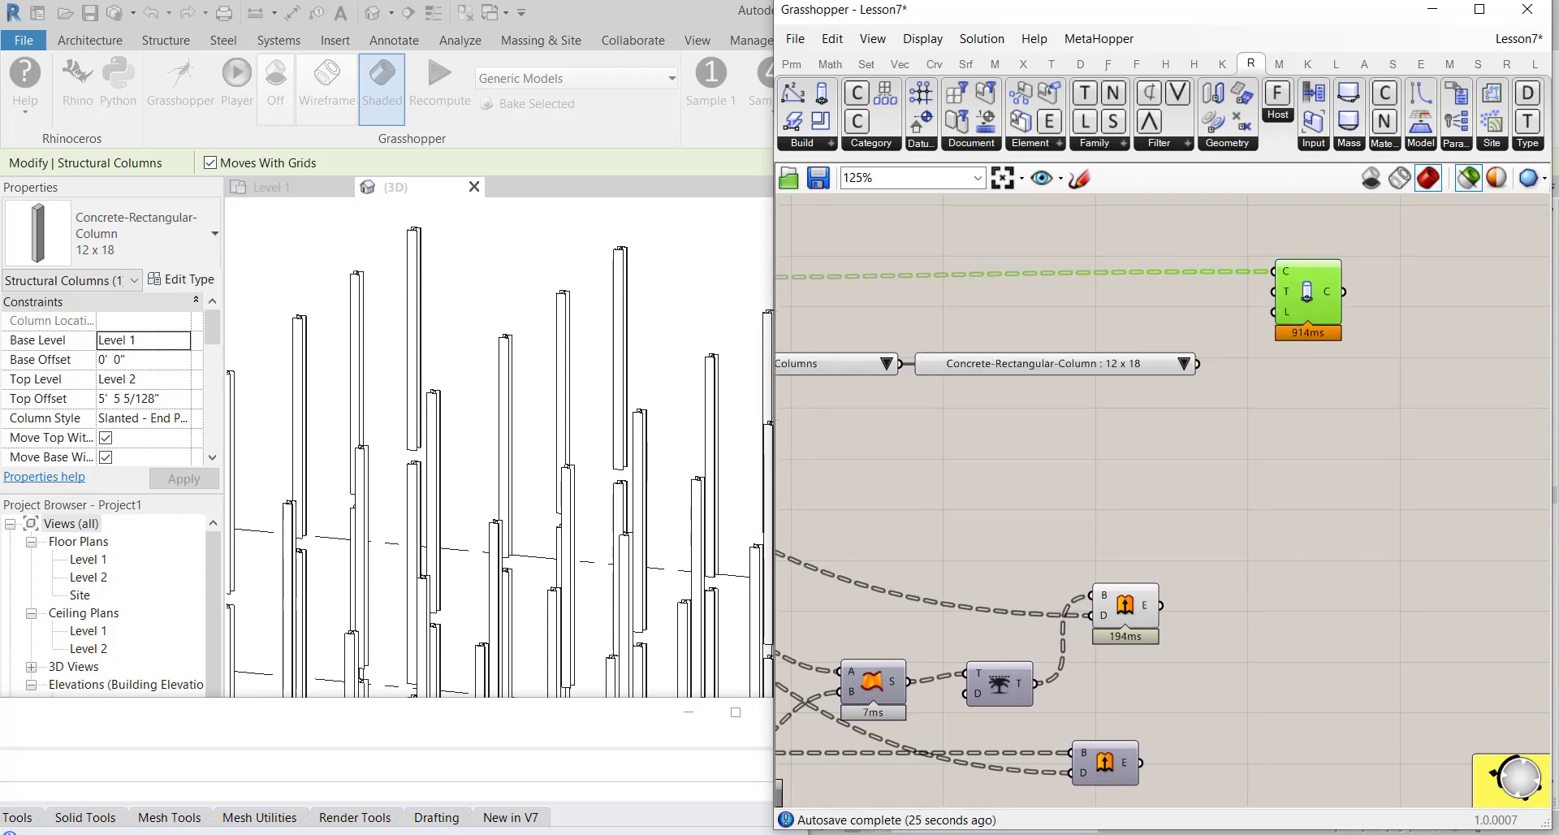
mouse_move(1071, 367)
left_click_drag(1198, 364, 1274, 301)
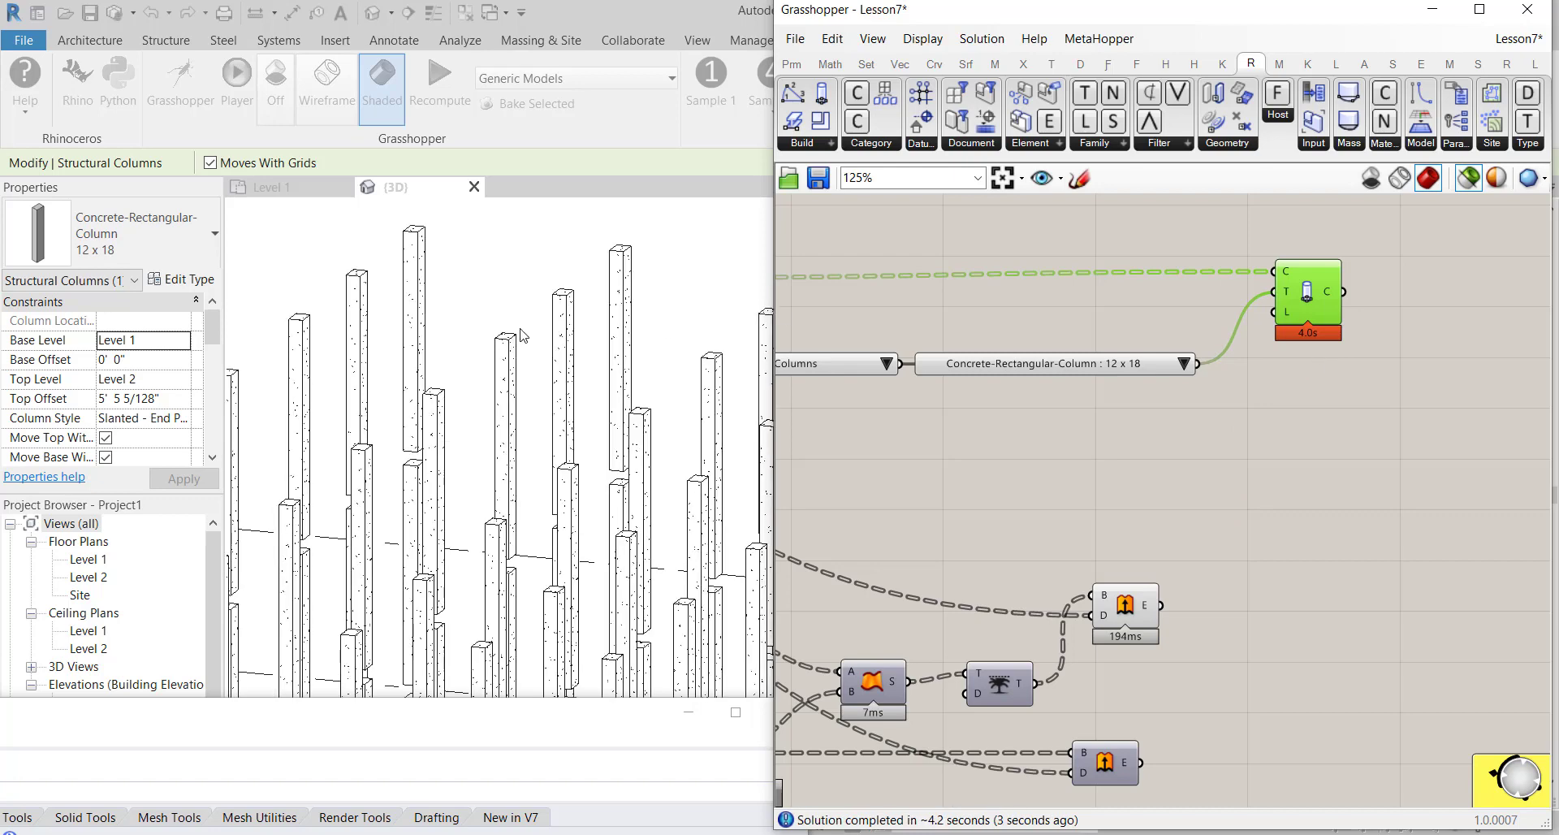
Return to Revit and inspect the regenerated rectangular concrete columns across the 3D view
left_click(522, 263)
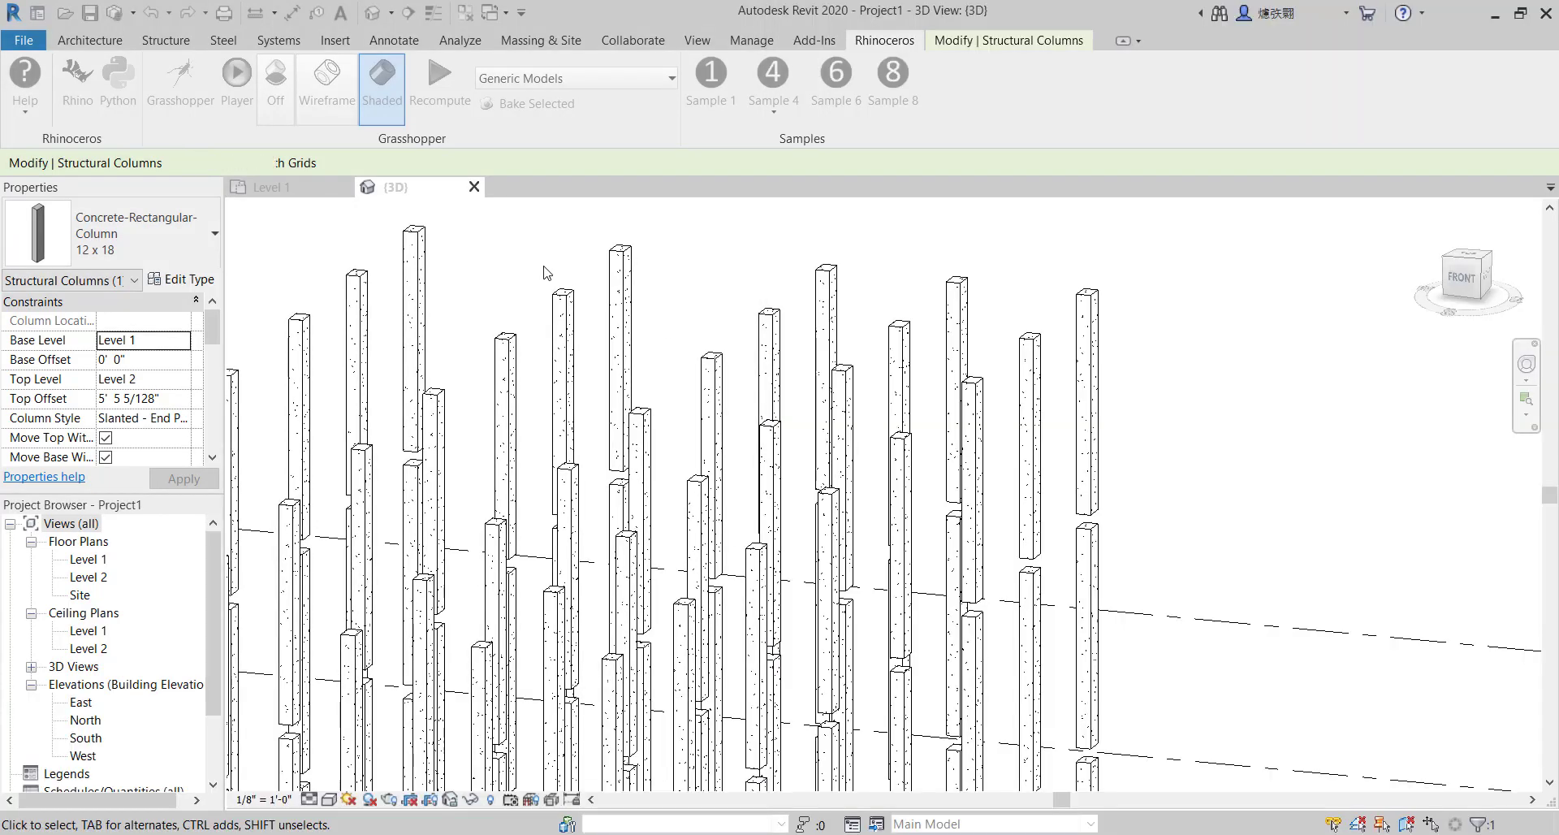
scroll(564, 289, "down", 5)
scroll(778, 283, "up", 5)
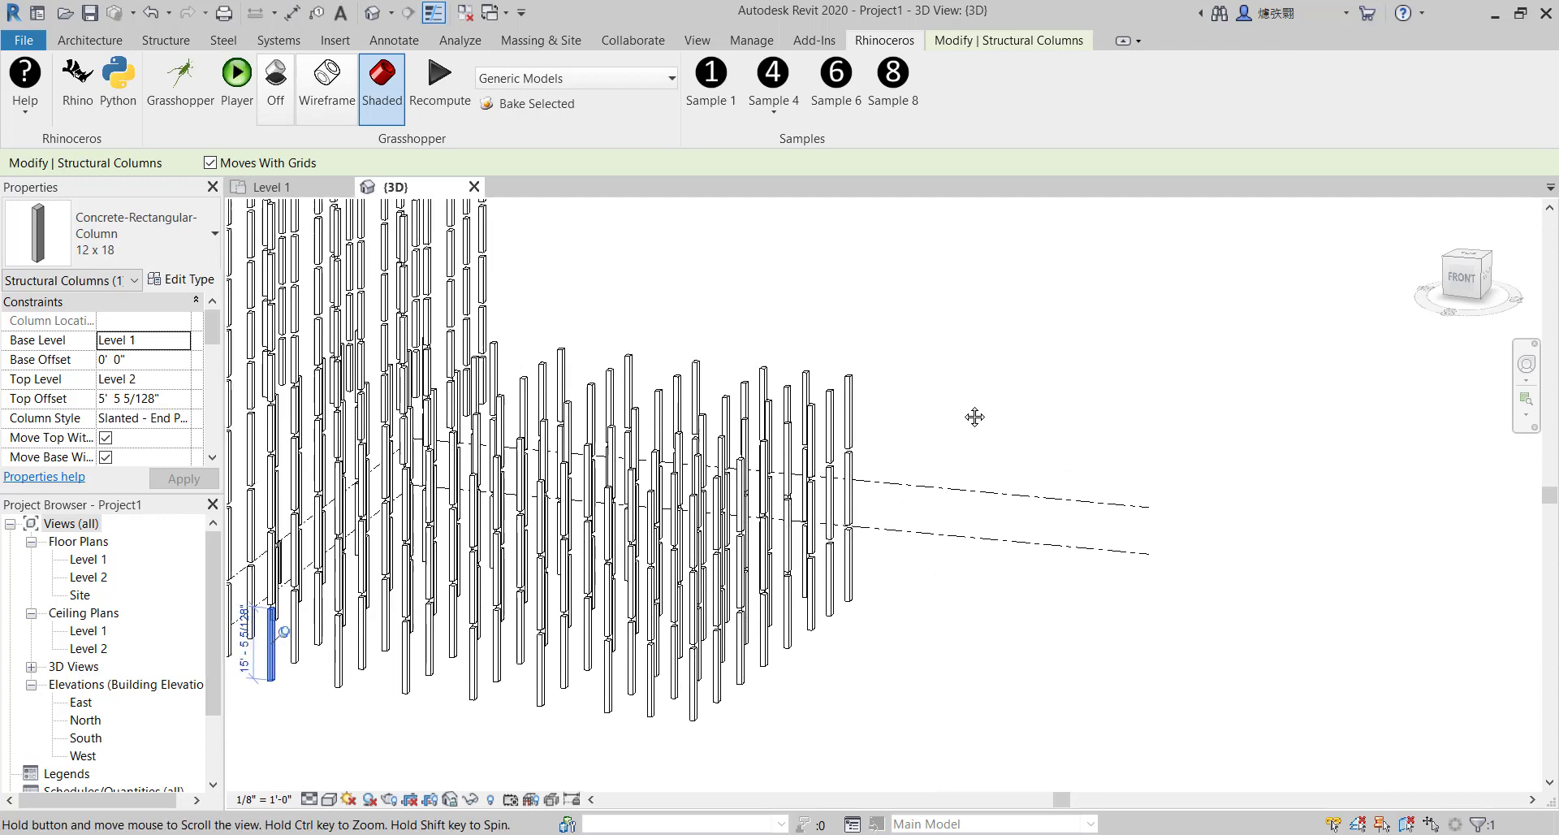
Set the column type picker to Concrete-Rectangular-Column : 24 x 30 and inspect the regenerated columns in Revit
scroll(1007, 430, "up", 3)
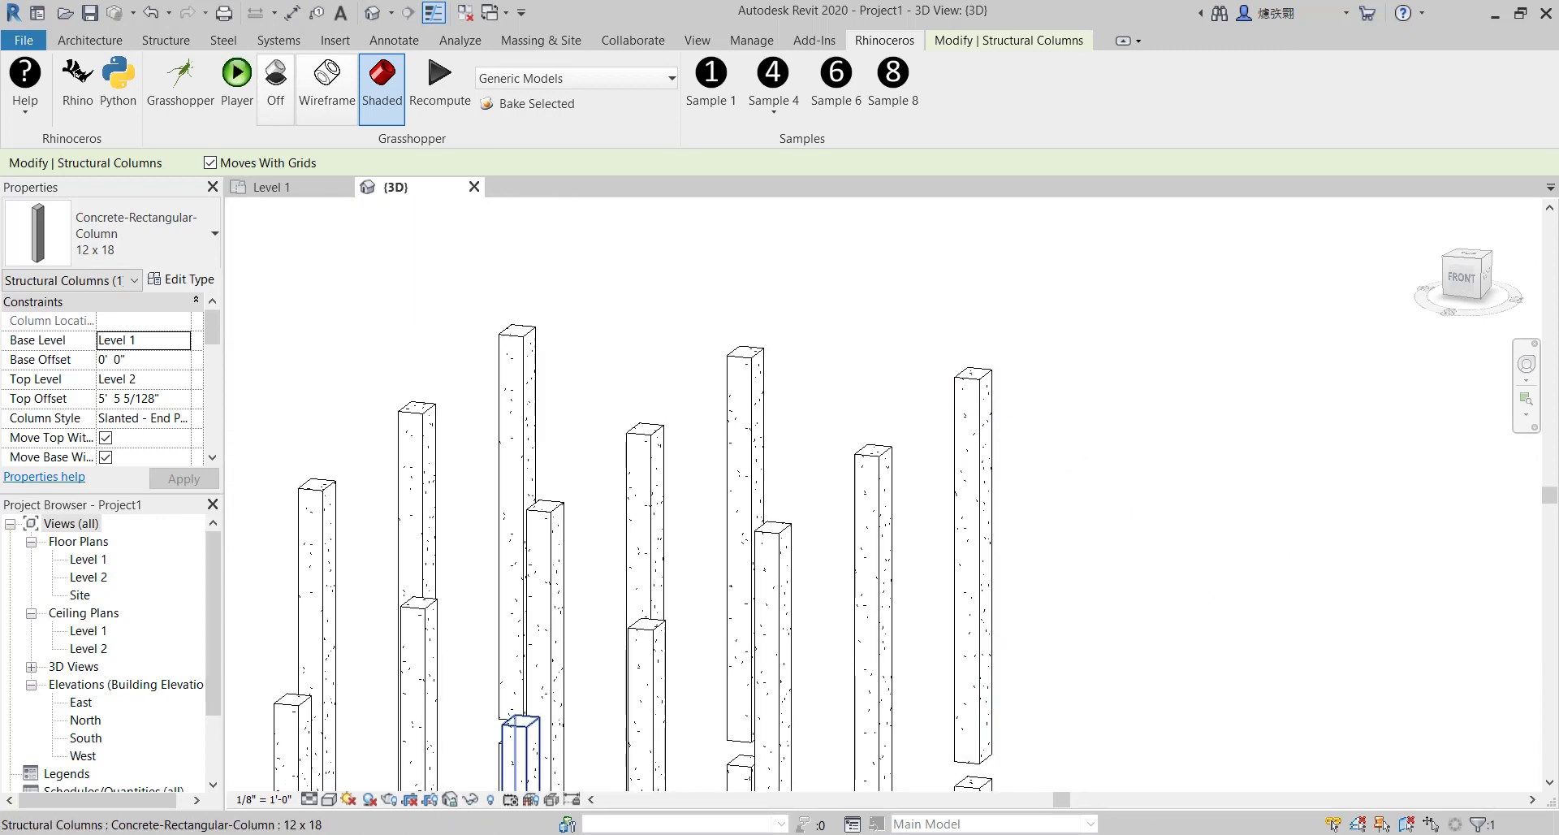
scroll(1061, 626, "down", 3)
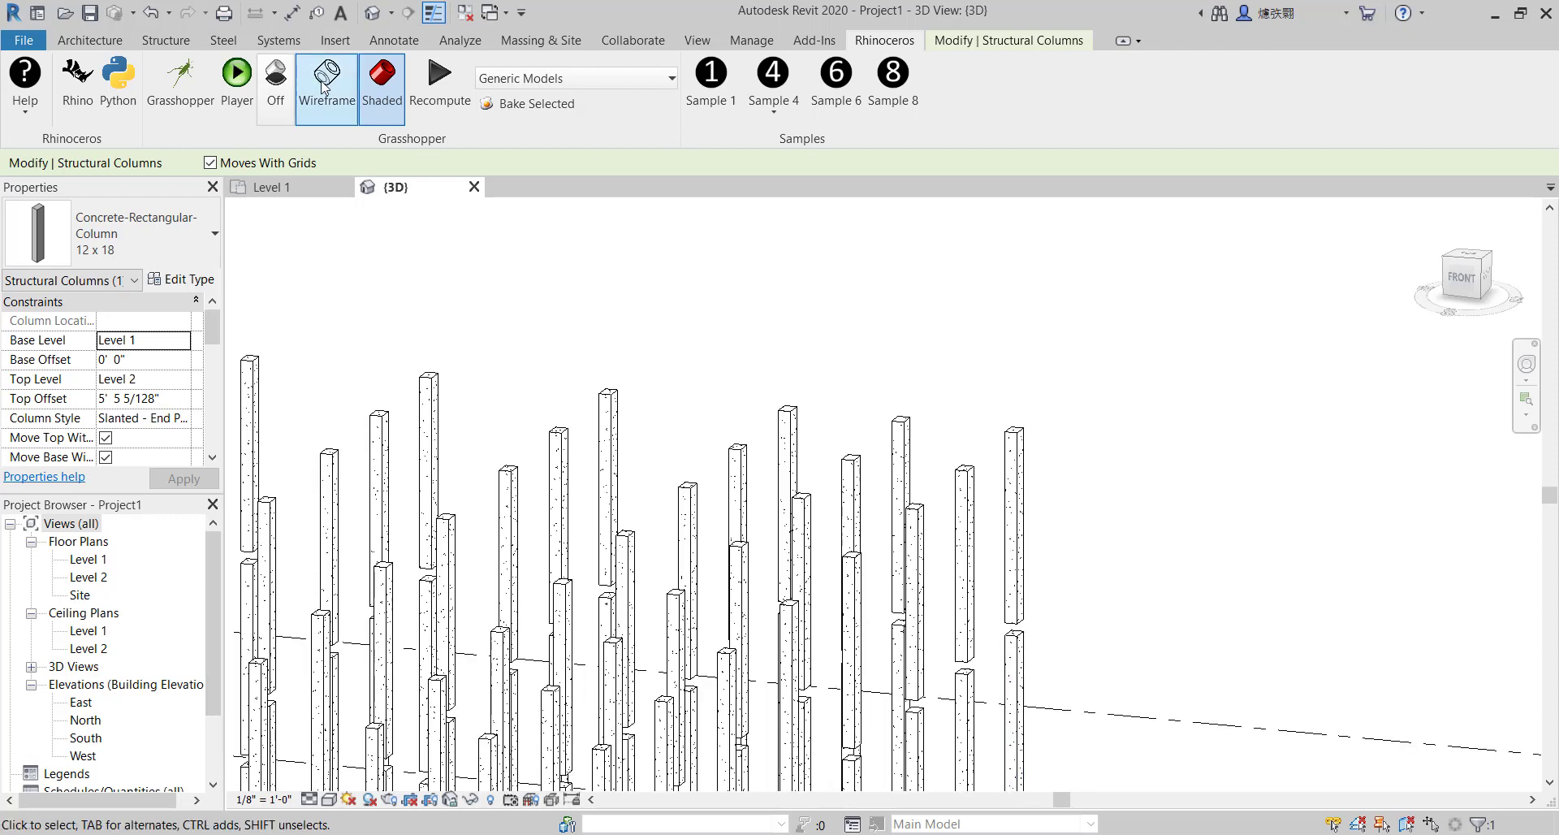
left_click(166, 85)
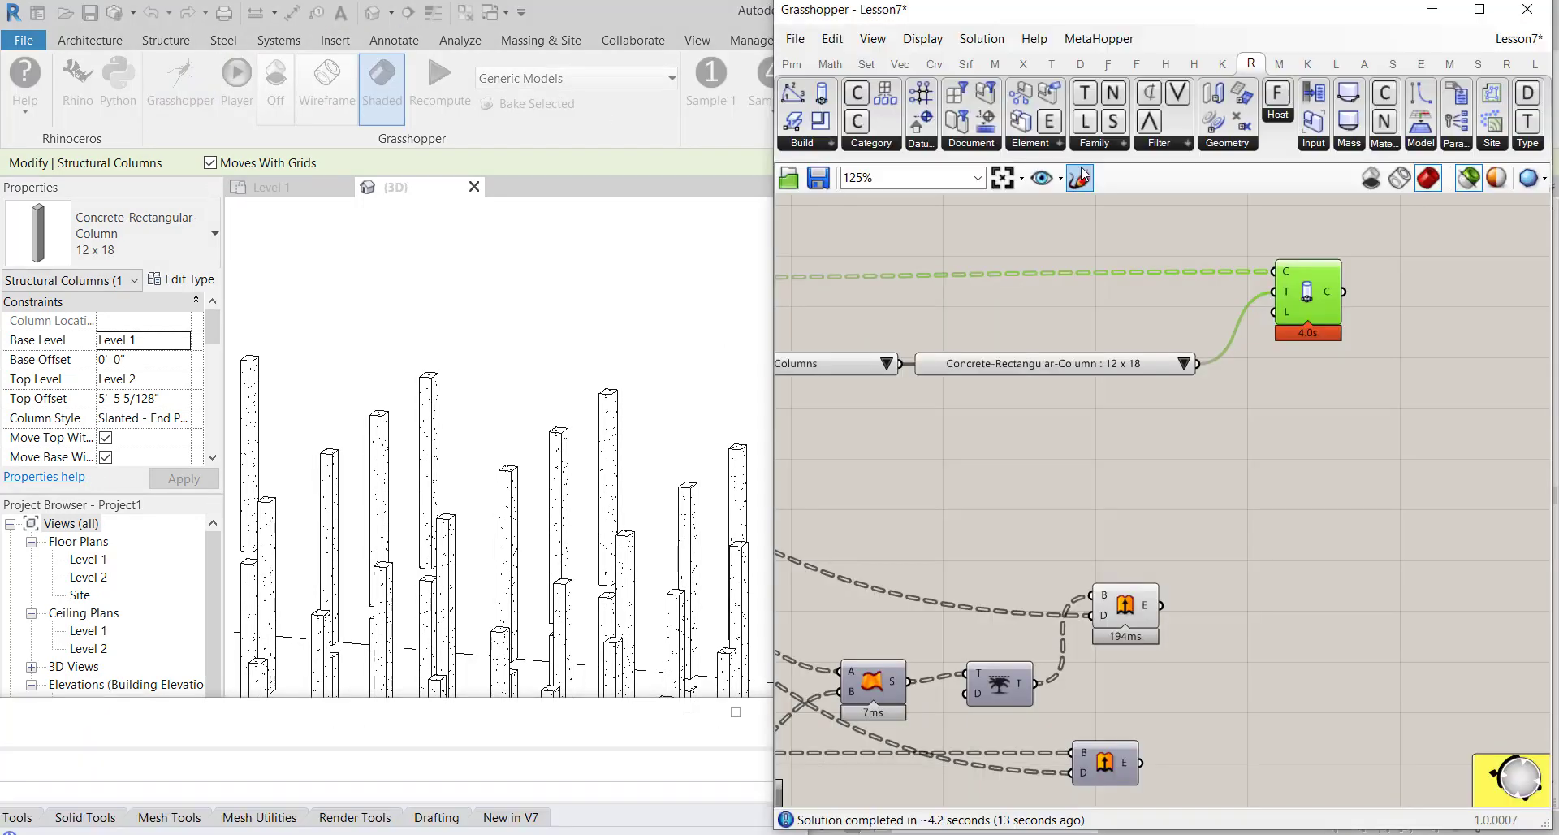
left_click(1183, 364)
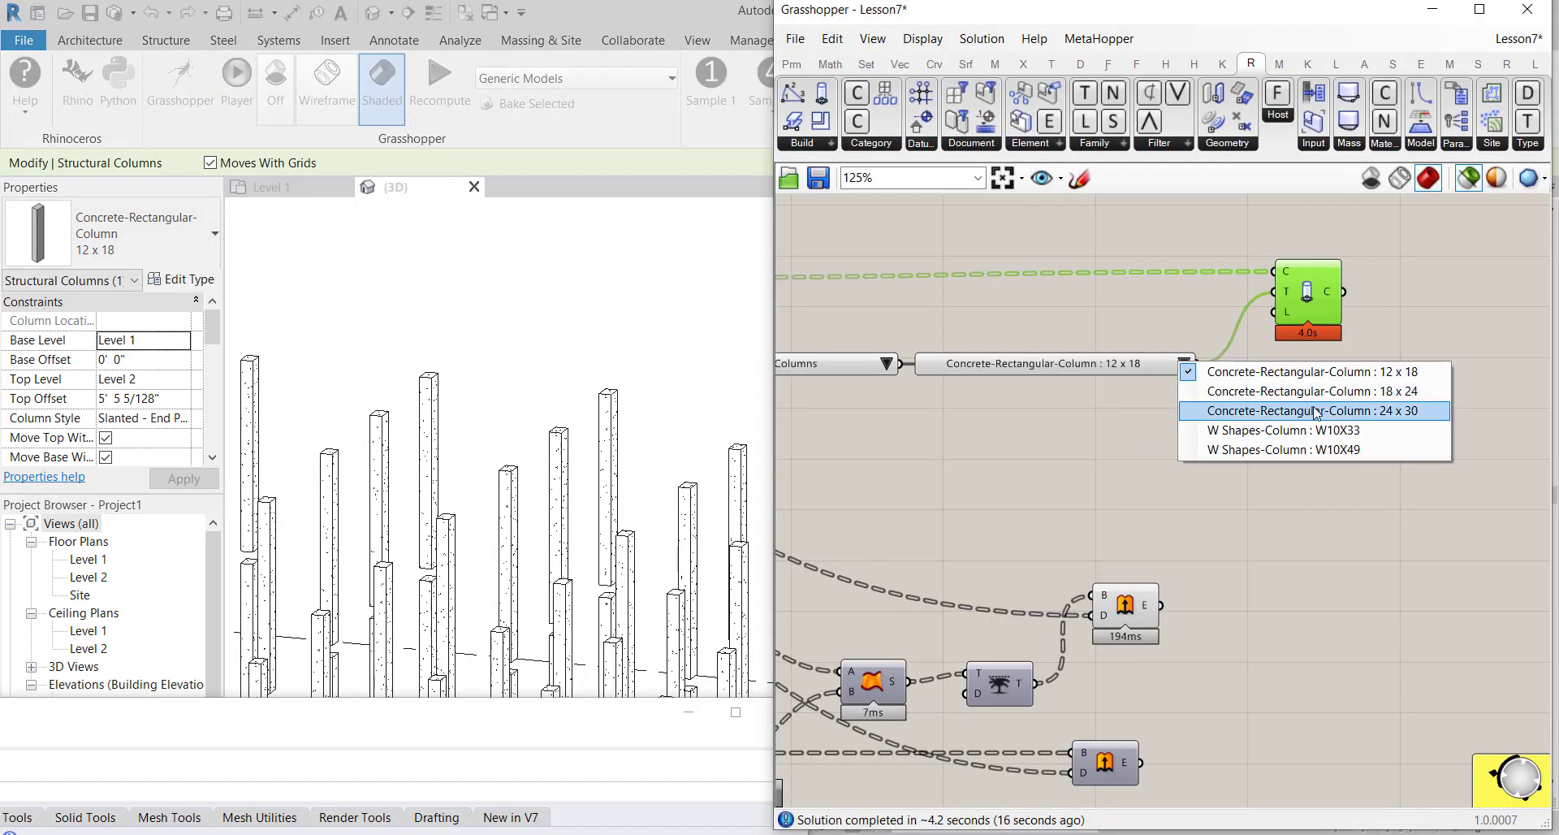
left_click(1316, 411)
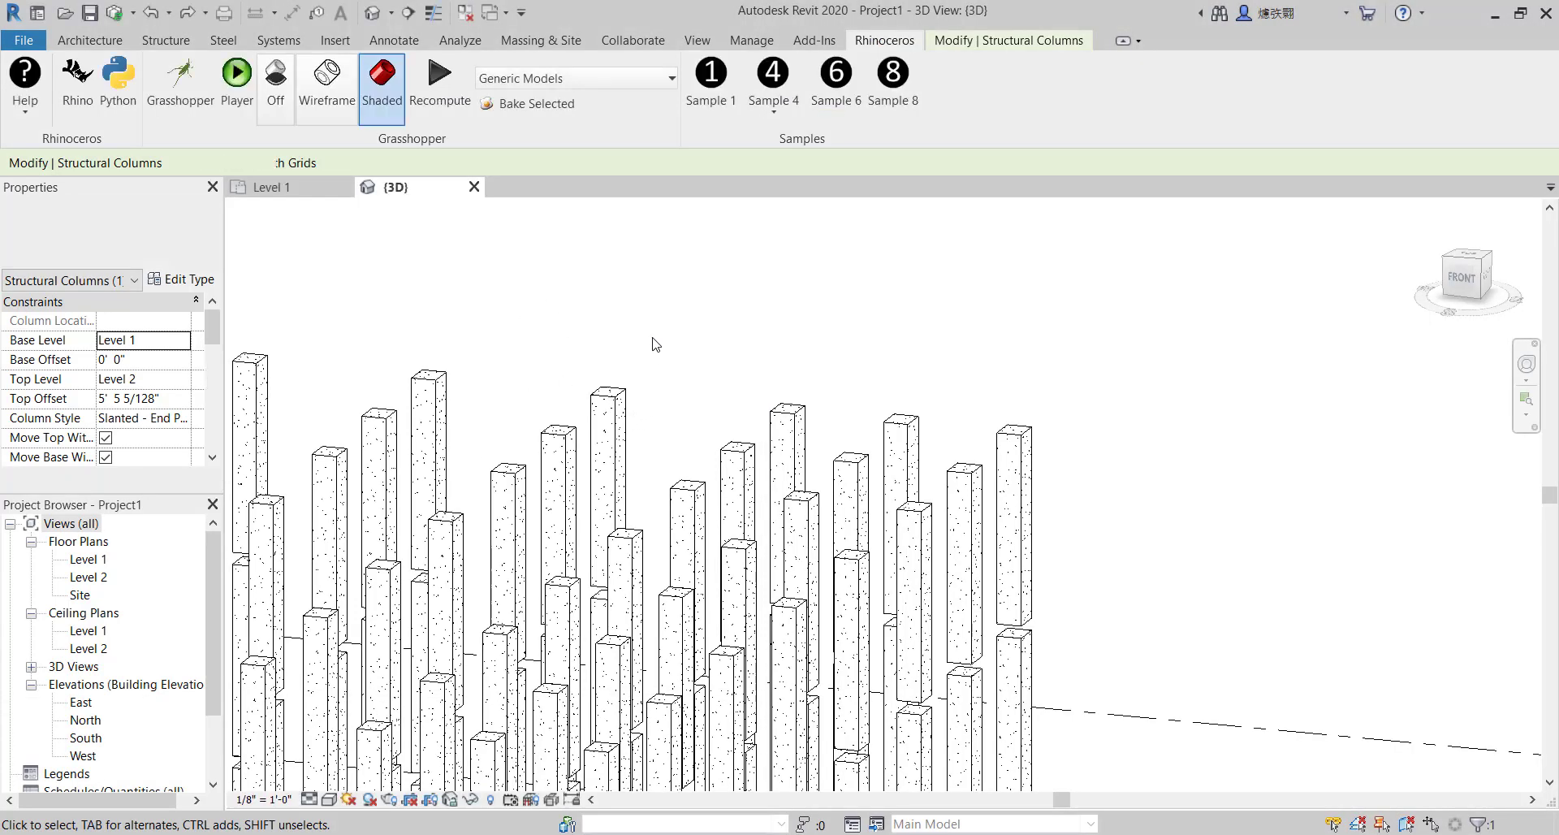
scroll(650, 341, "down", 3)
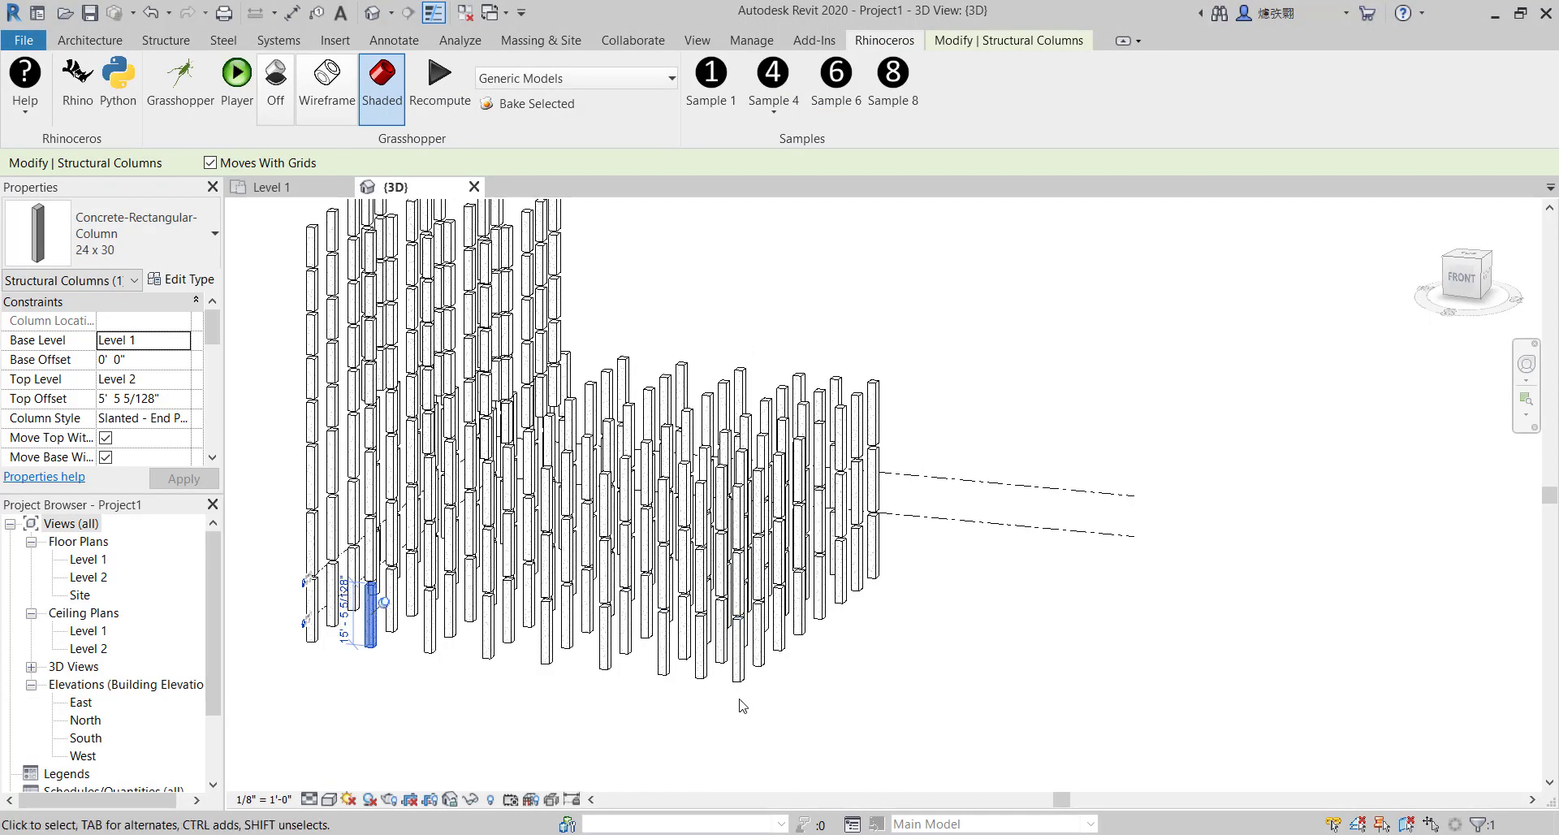
scroll(748, 705, "up", 2)
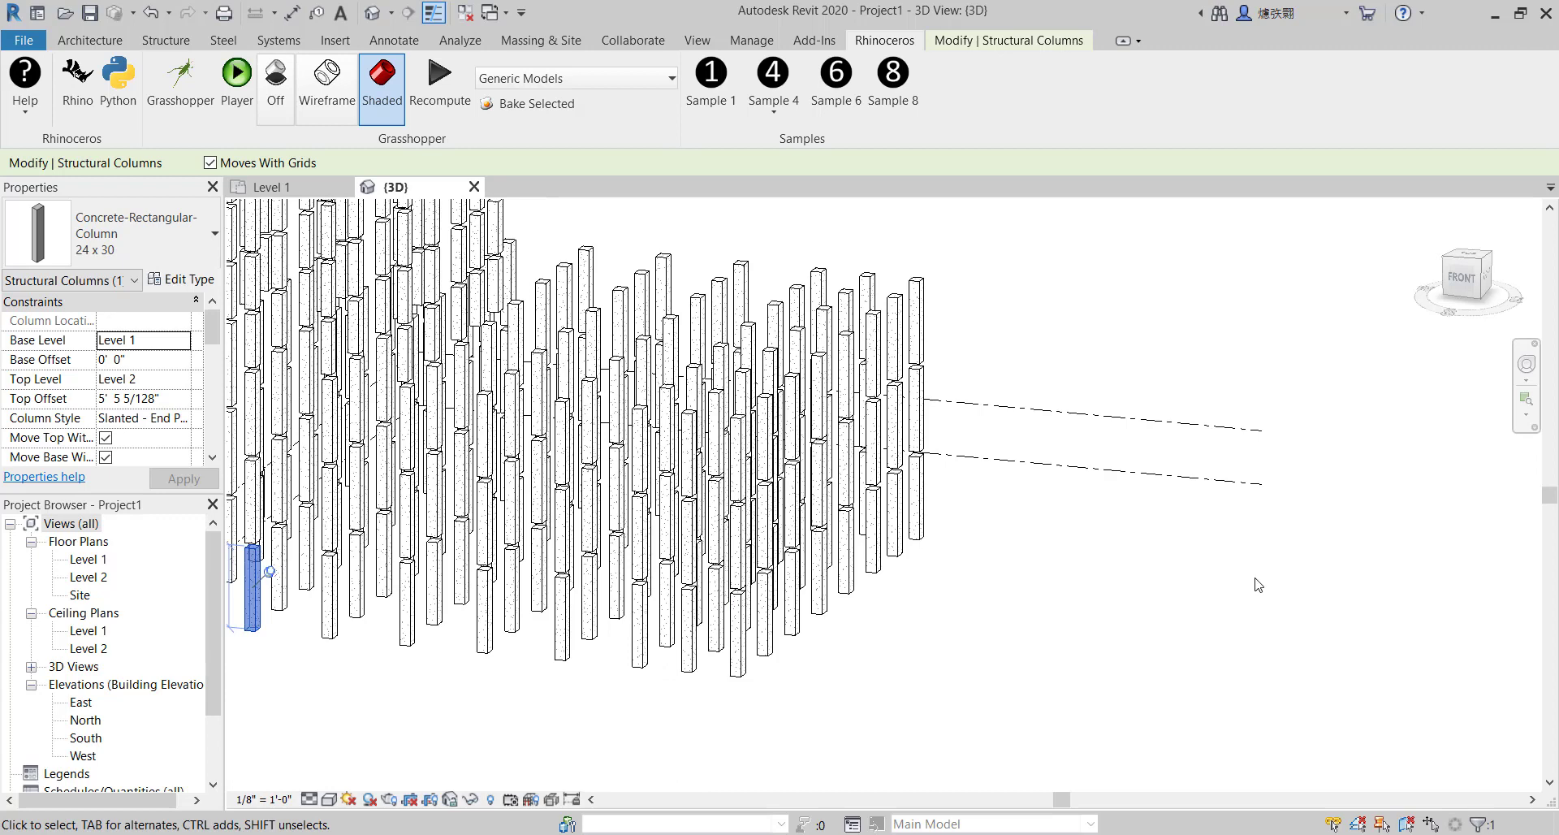
Add an AddFloor.ByOutline component to the Grasshopper canvas below the structural column component
left_click(181, 81)
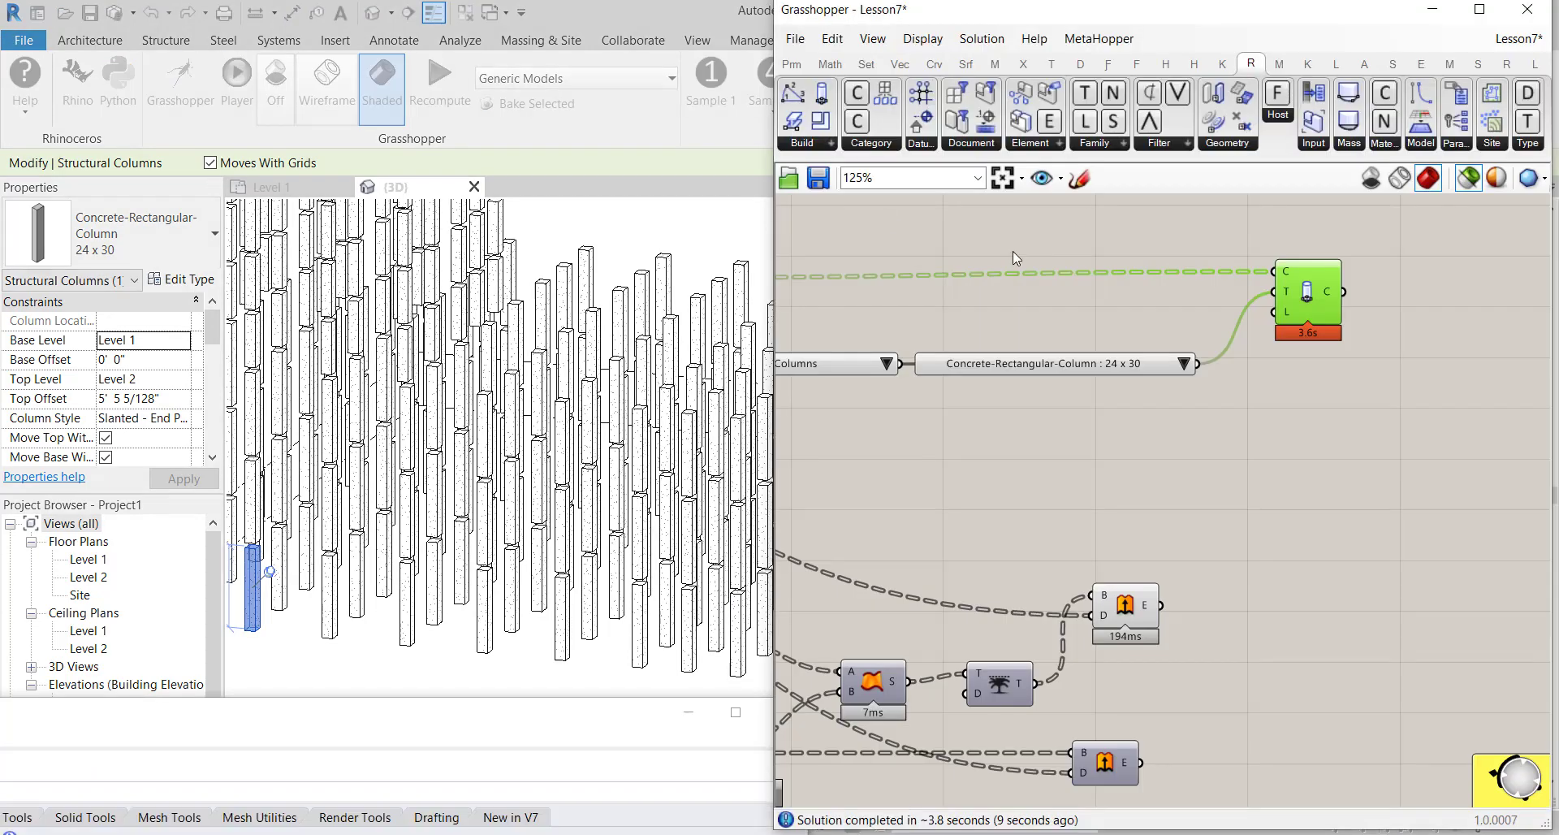
left_click_drag(1317, 305, 1308, 303)
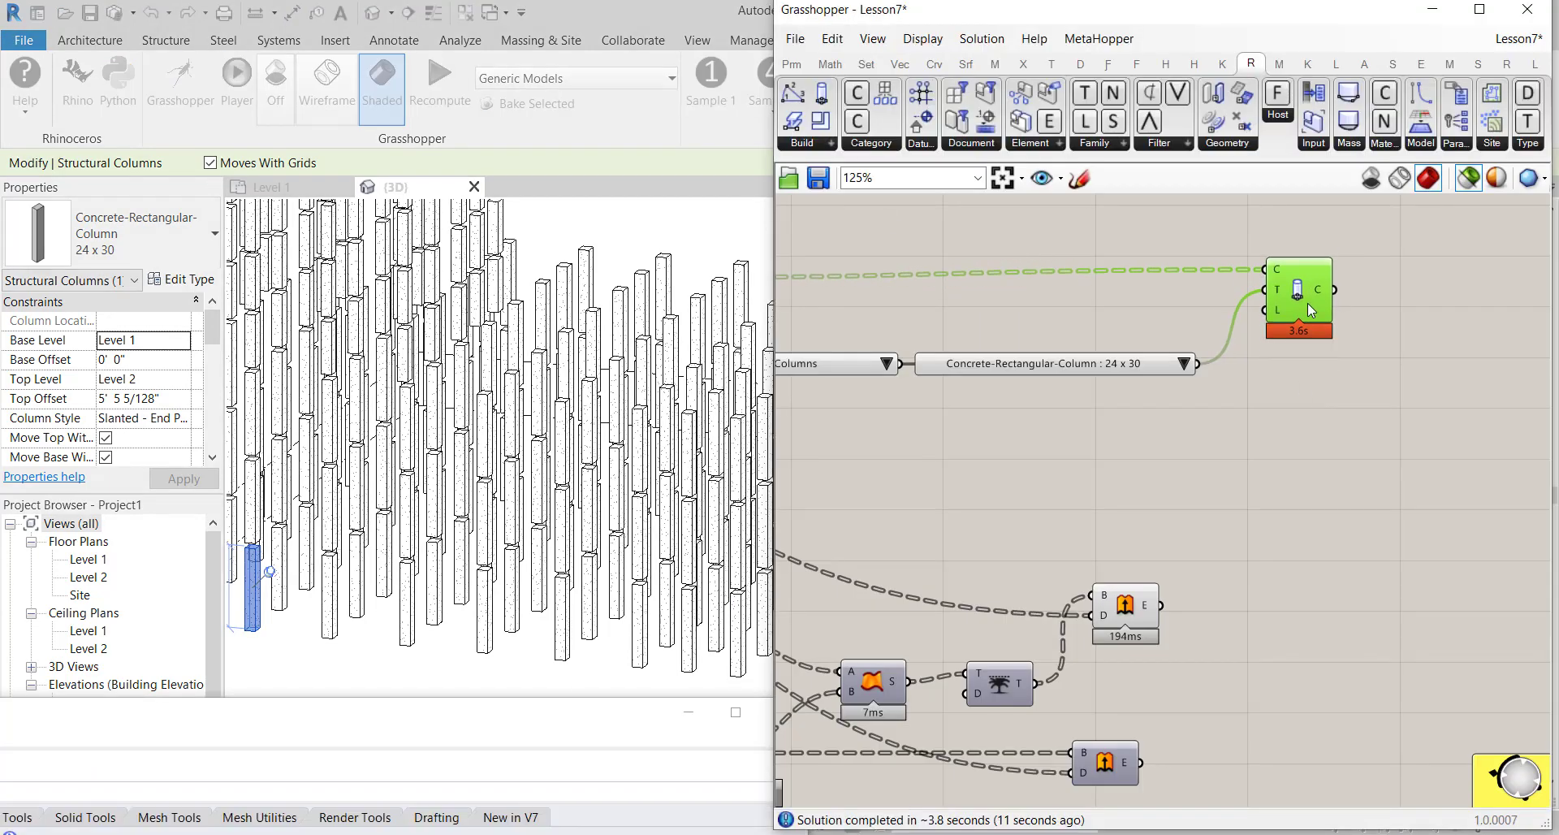
left_click(815, 146)
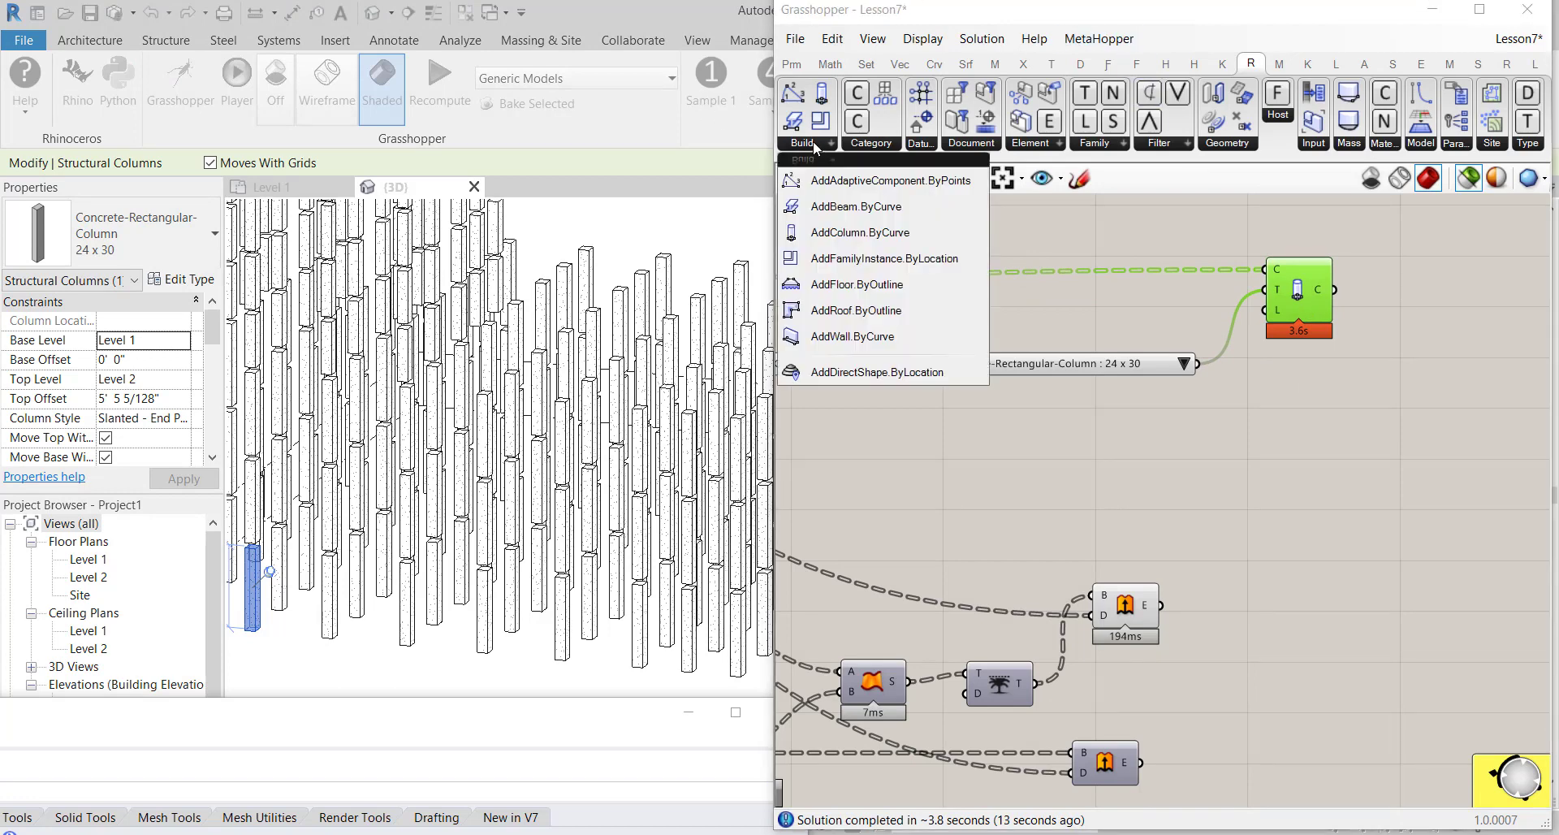
left_click(857, 286)
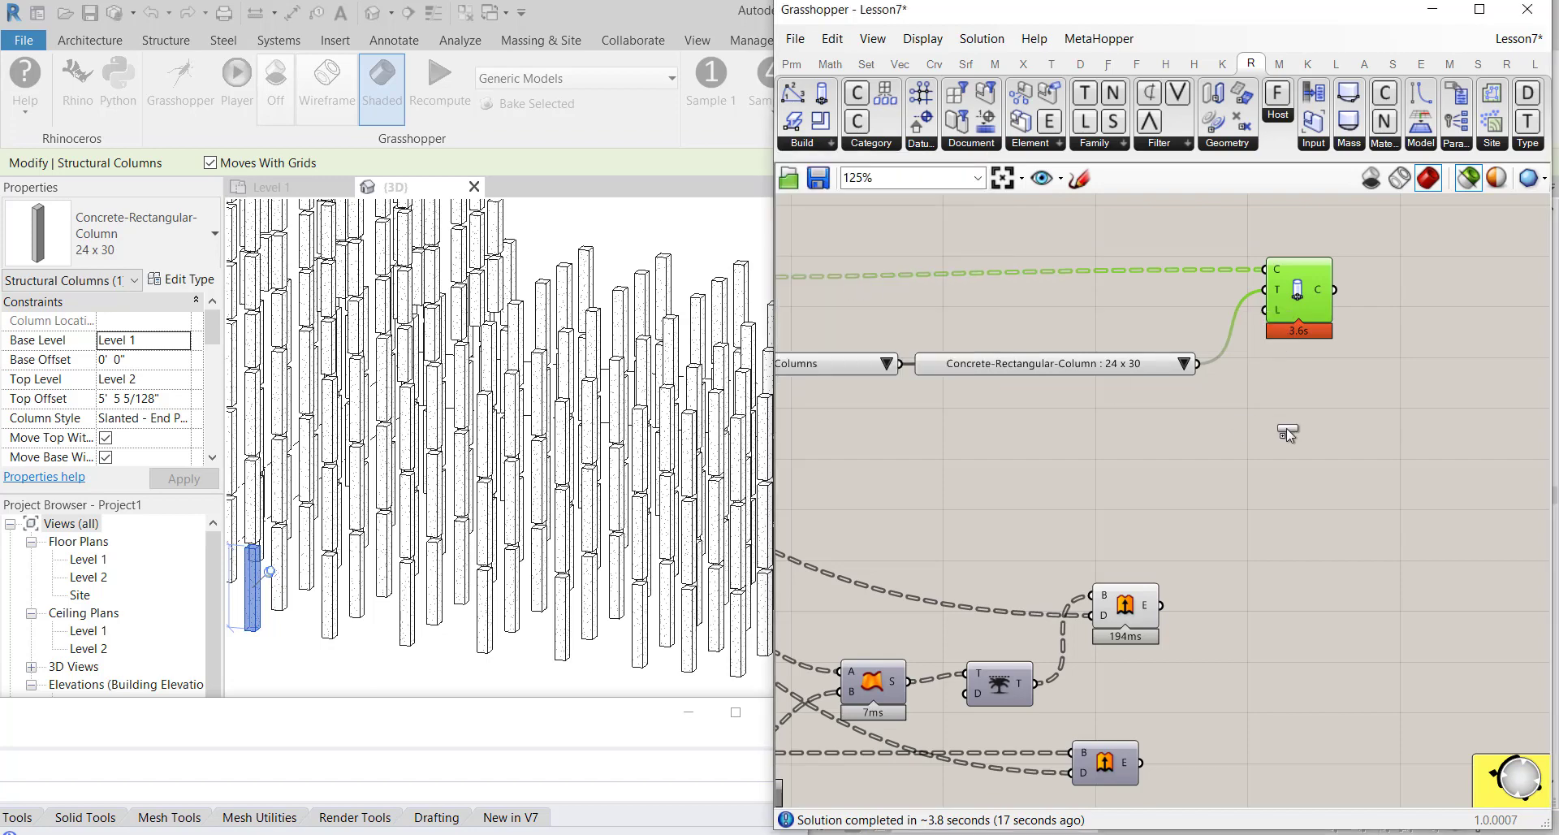
left_click(1329, 436)
Locate the floor slab Extrude component in the definition and examine its preview against the columns in Revit's 3D view
scroll(1368, 391, "down", 5)
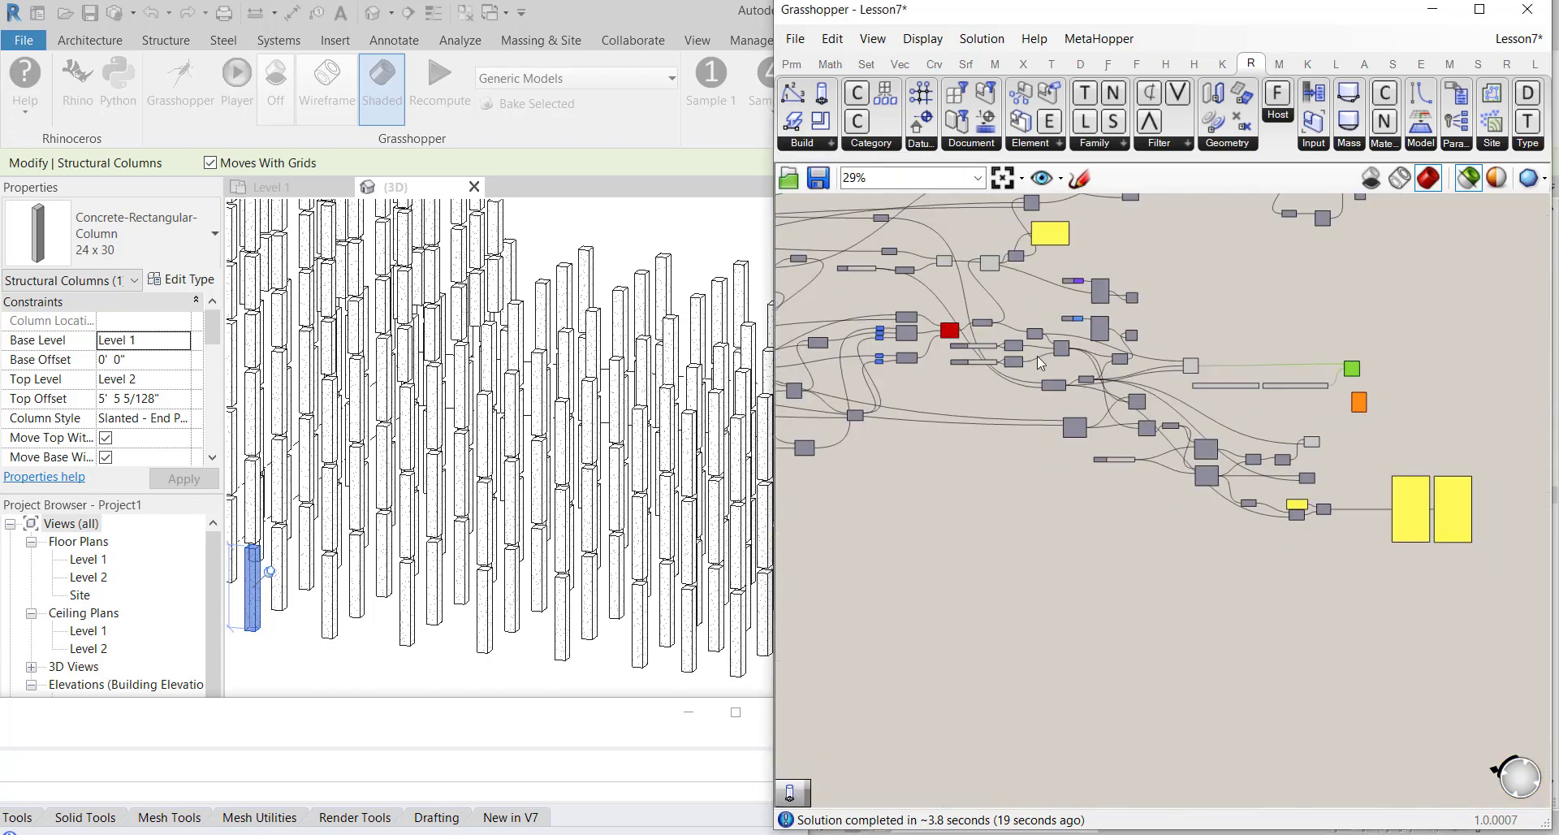
scroll(923, 315, "up", 2)
scroll(922, 315, "up", 1)
scroll(1210, 386, "up", 5)
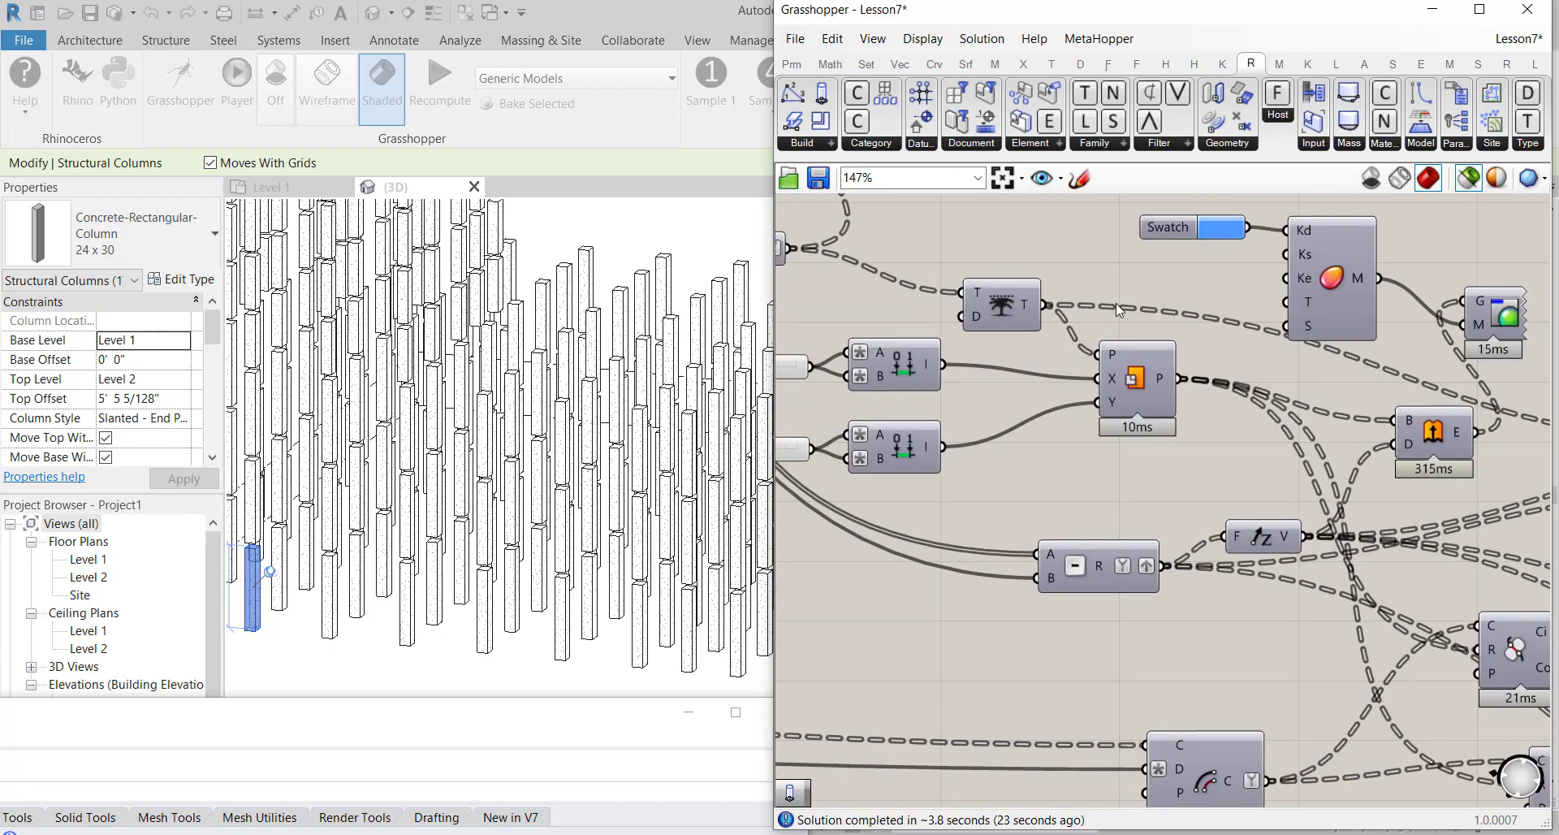
scroll(1138, 377, "down", 6)
scroll(986, 370, "up", 4)
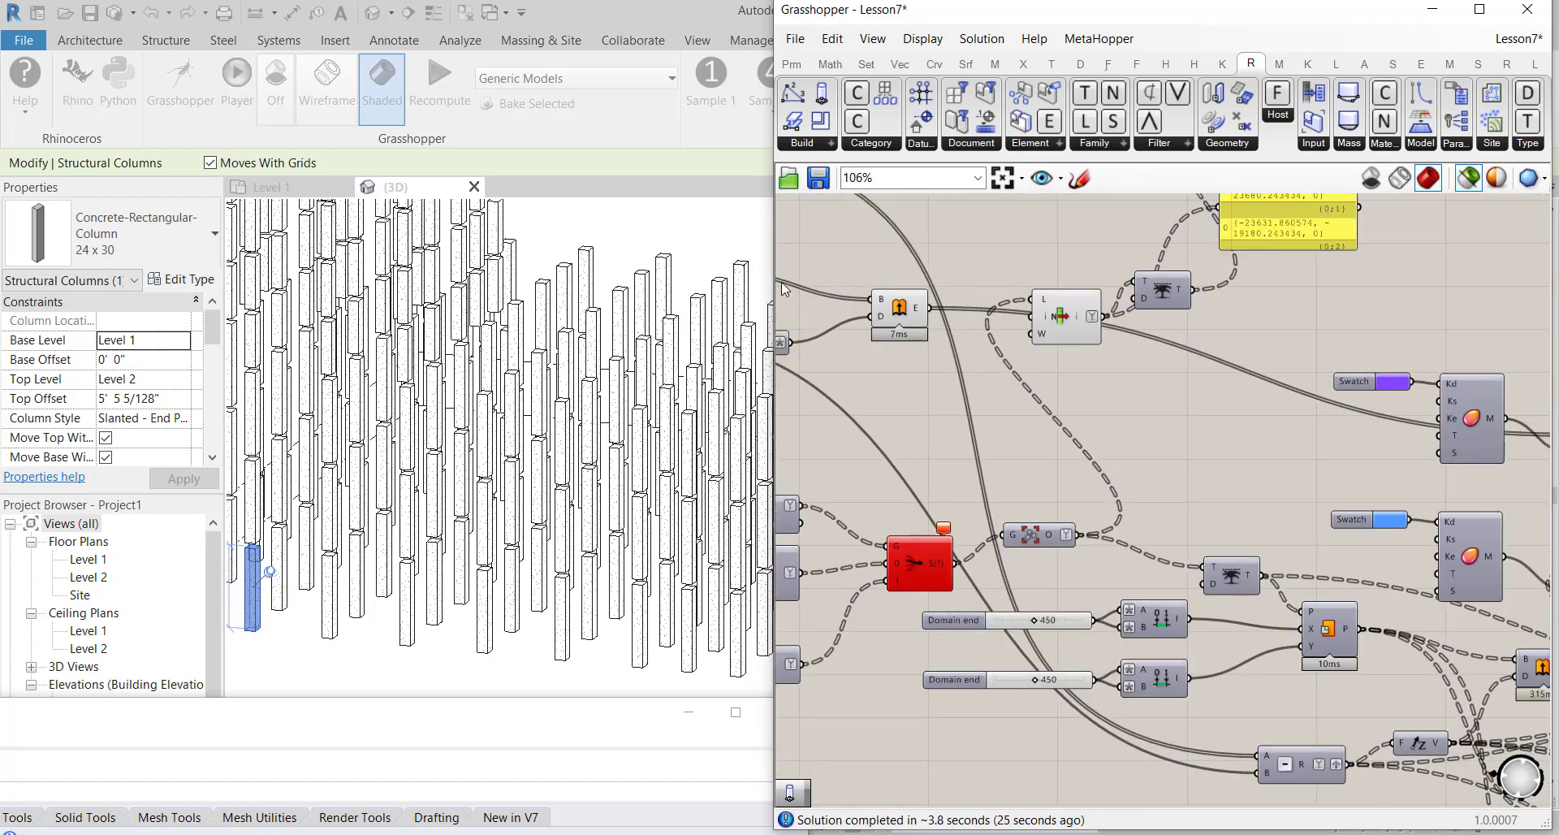
middle_click(911, 384)
left_click(895, 316)
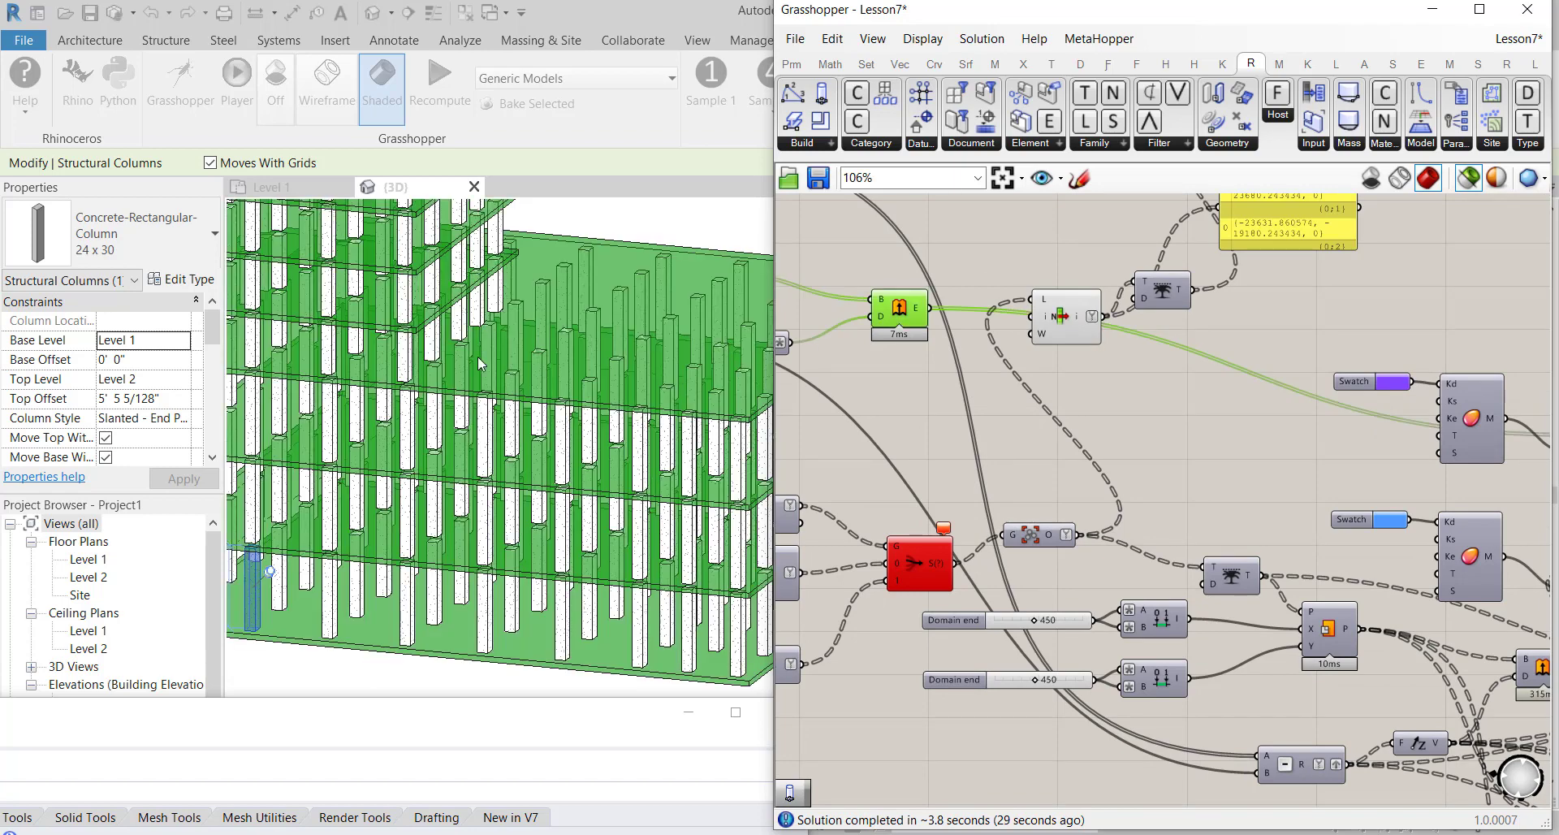
left_click(705, 459)
scroll(705, 459, "down", 2)
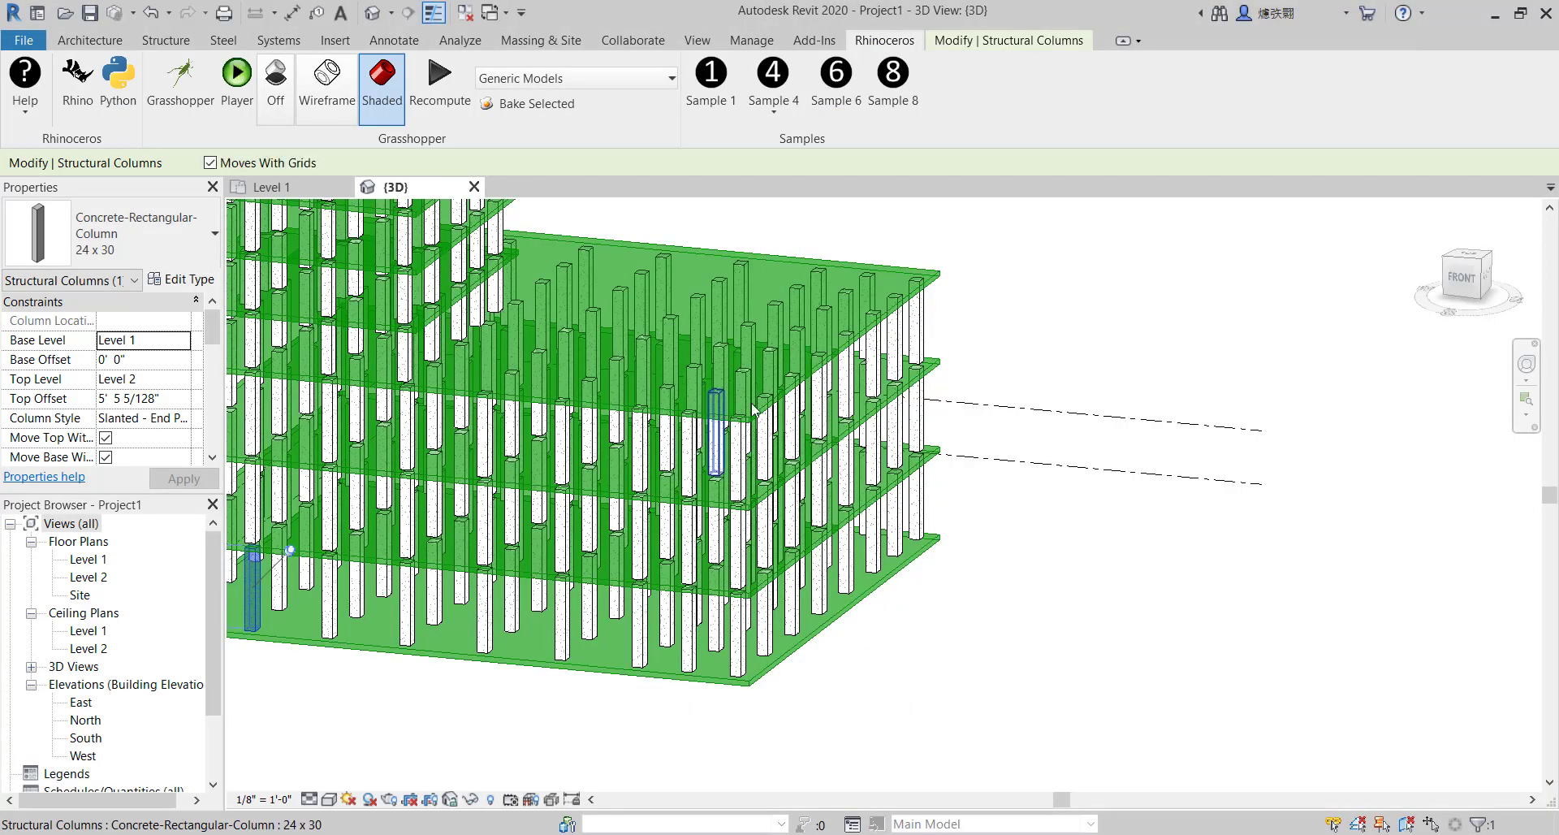
left_click(1106, 271)
scroll(856, 314, "up", 3)
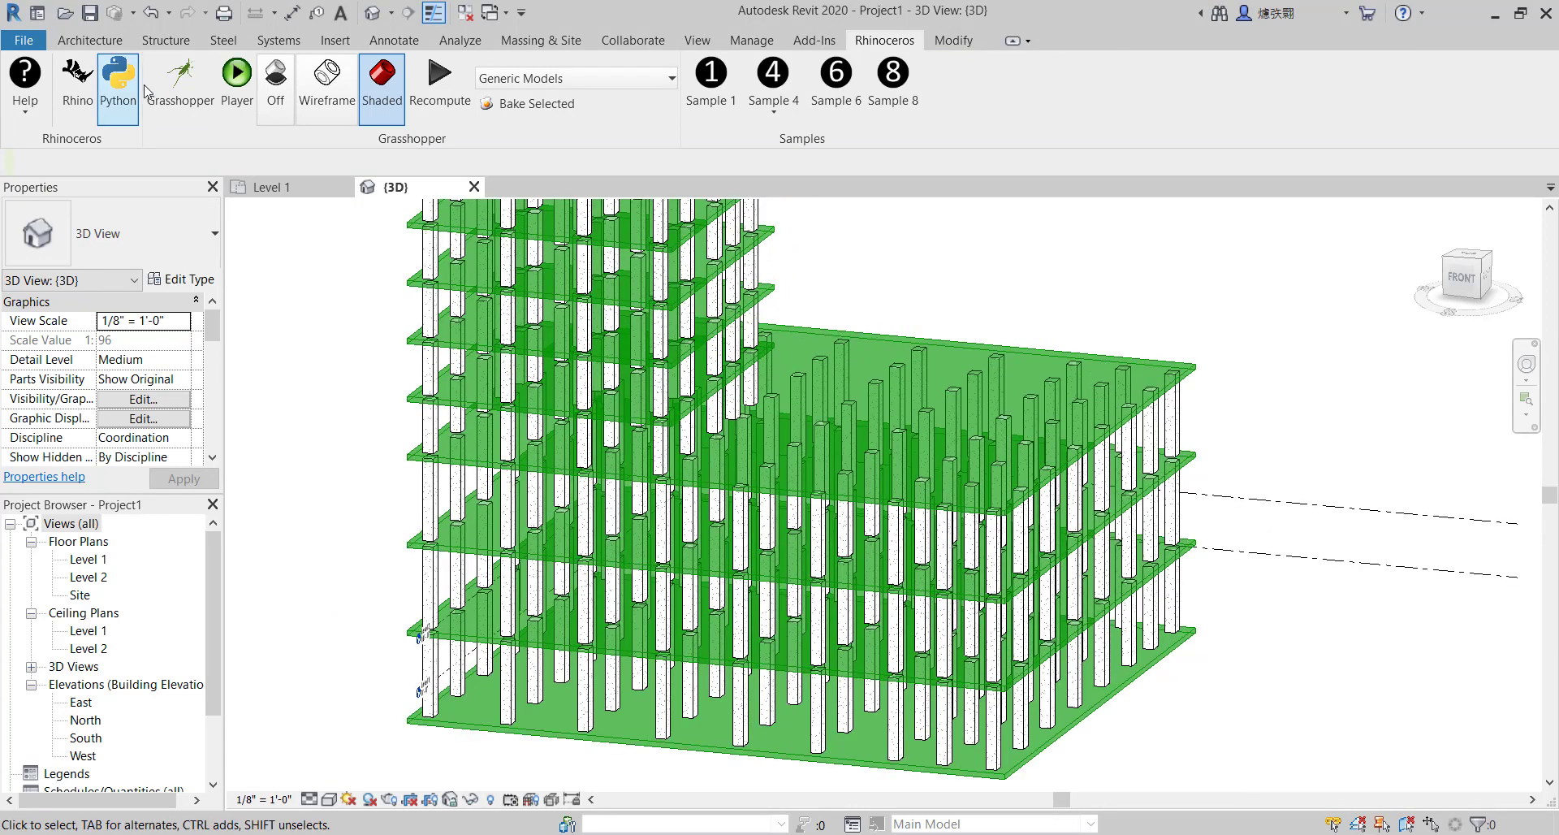
Return to Grasshopper and trace the slab extrusion back to the surface component feeding its B input
left_click(180, 80)
middle_click(1077, 406)
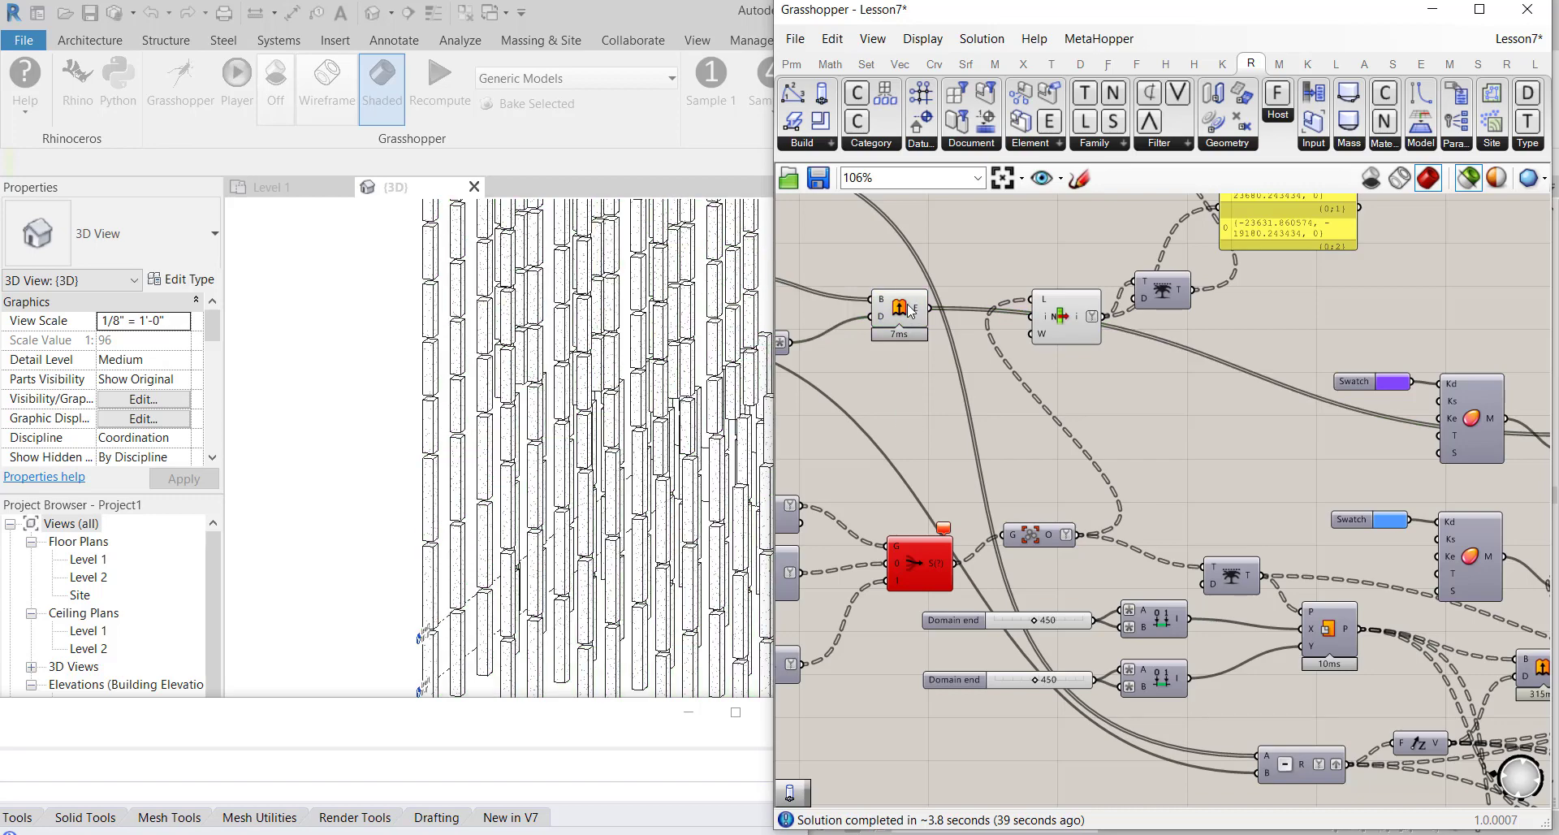
scroll(1192, 394, "down", 4)
scroll(1070, 442, "up", 3)
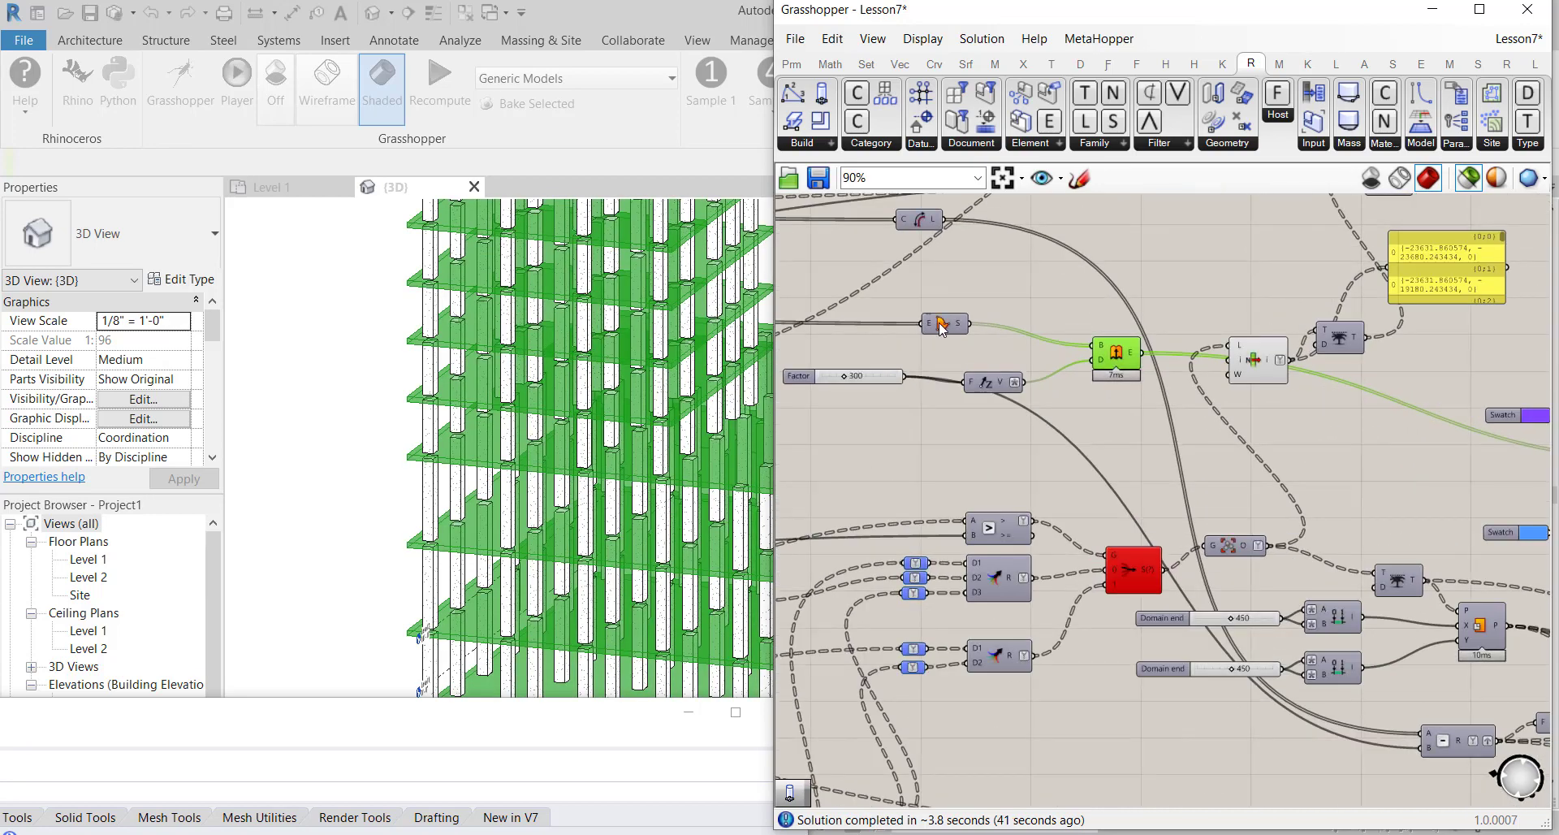
left_click(942, 323)
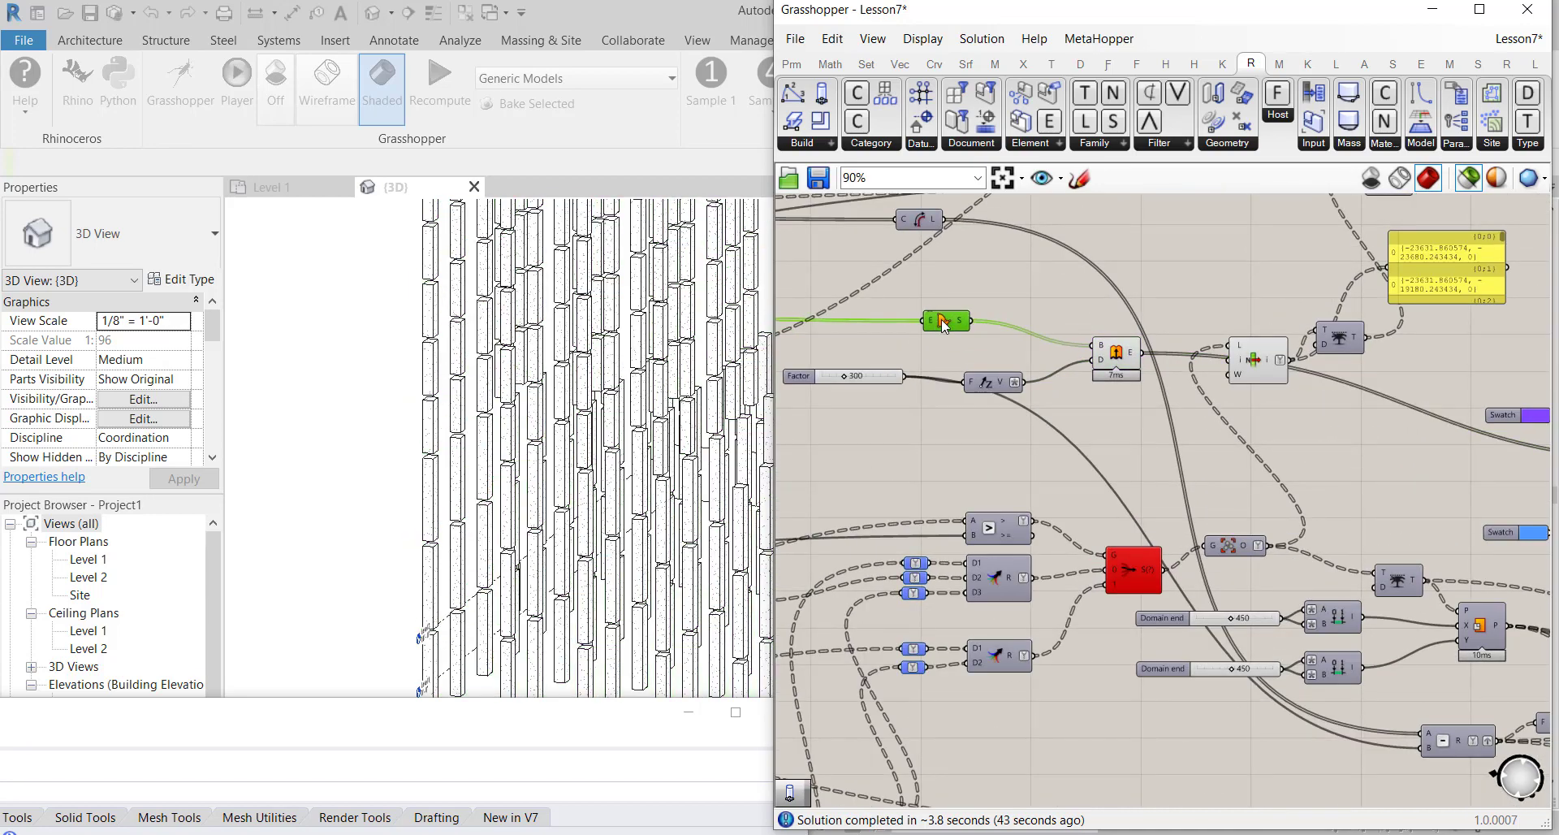
Follow the surface component's input upstream to the Merge component that collects the floor outlines and turn on its preview
scroll(1123, 338, "down", 5)
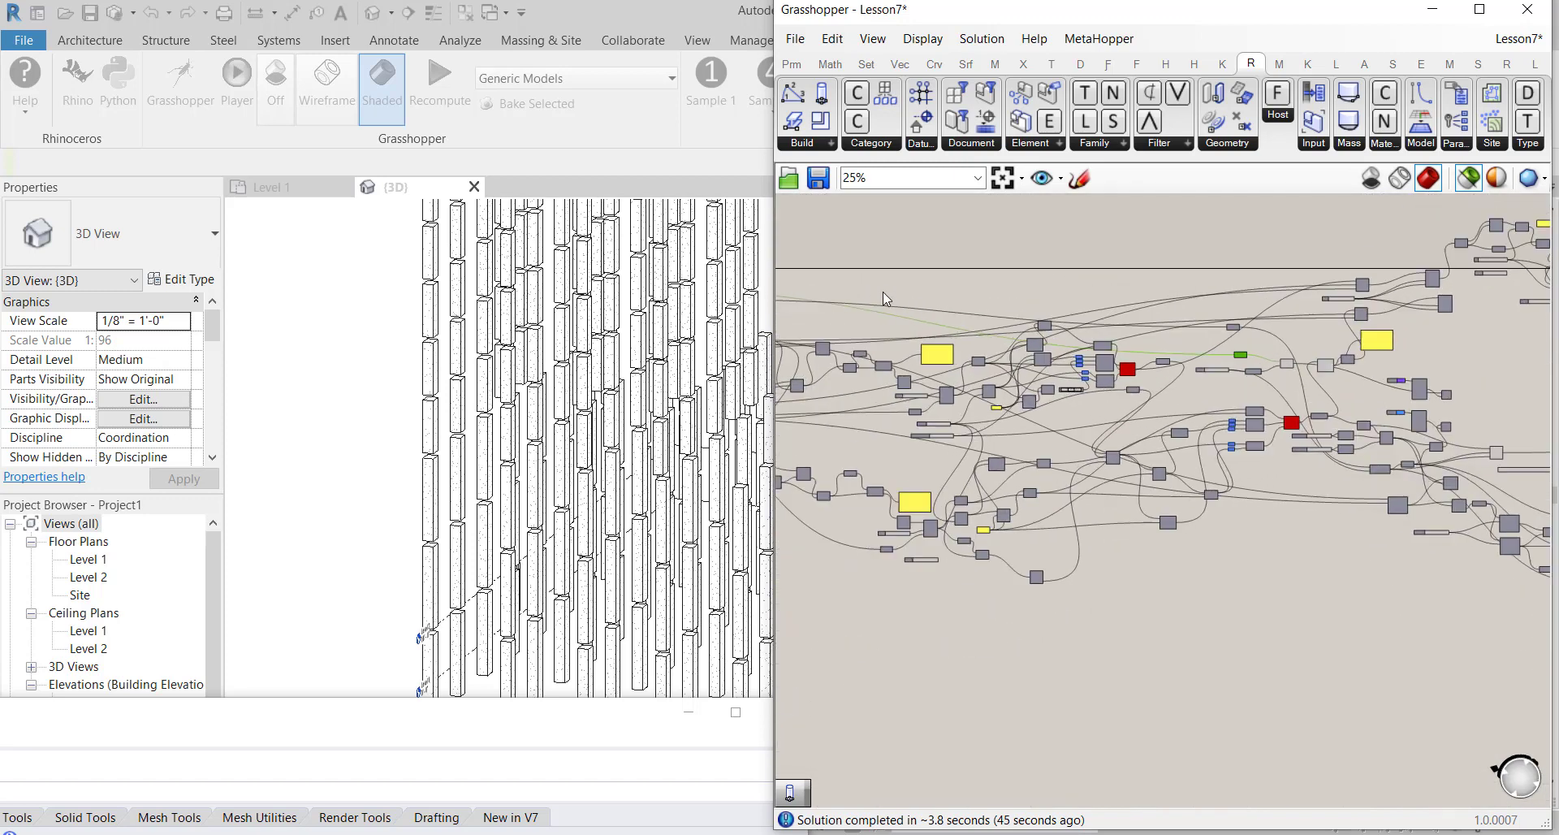
middle_click(884, 291)
middle_click(1031, 252)
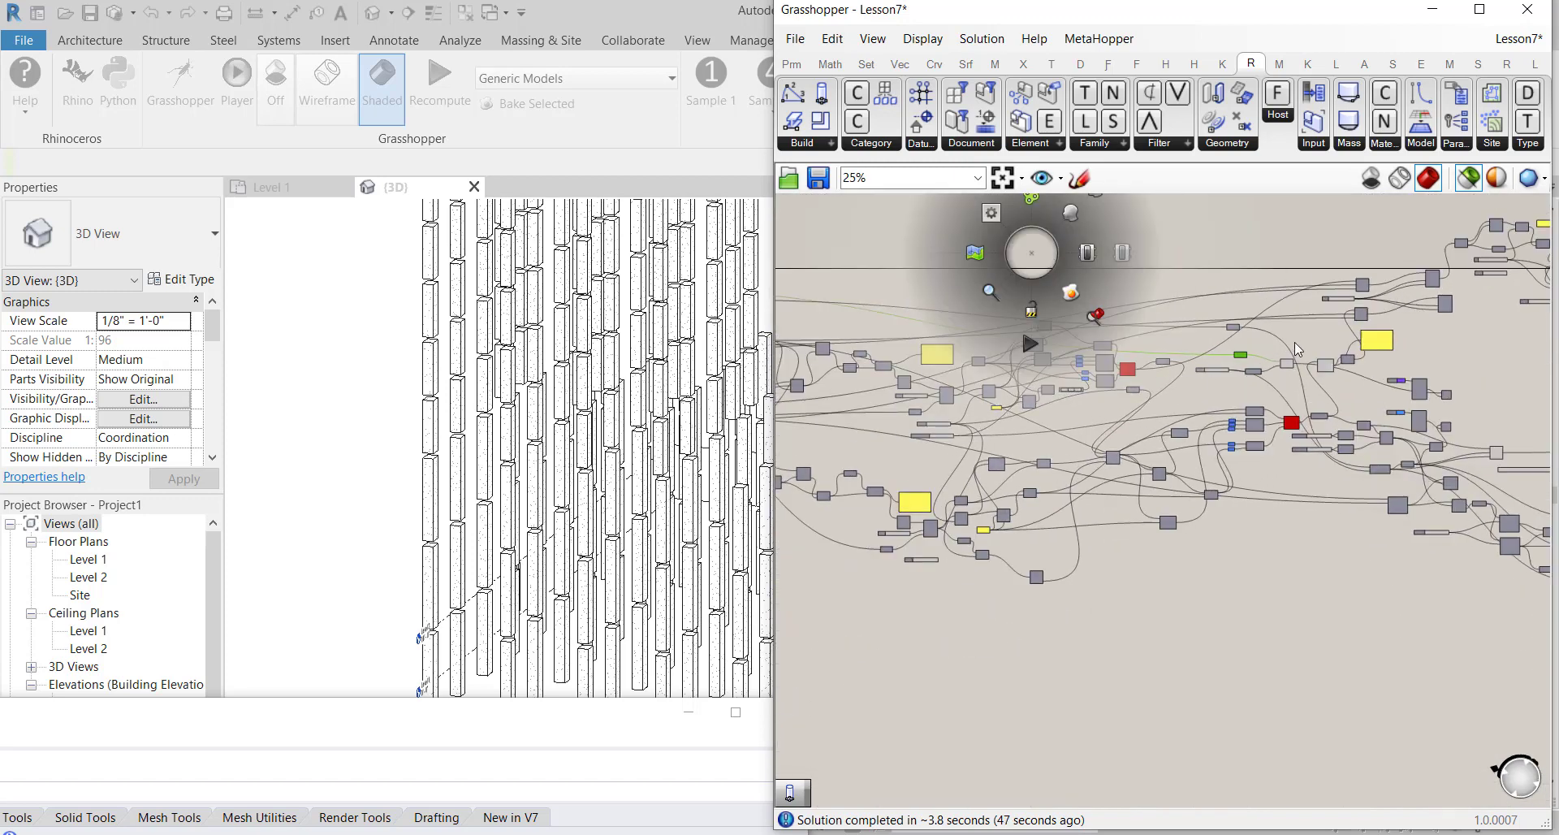
right_click_drag(957, 243, 1251, 341)
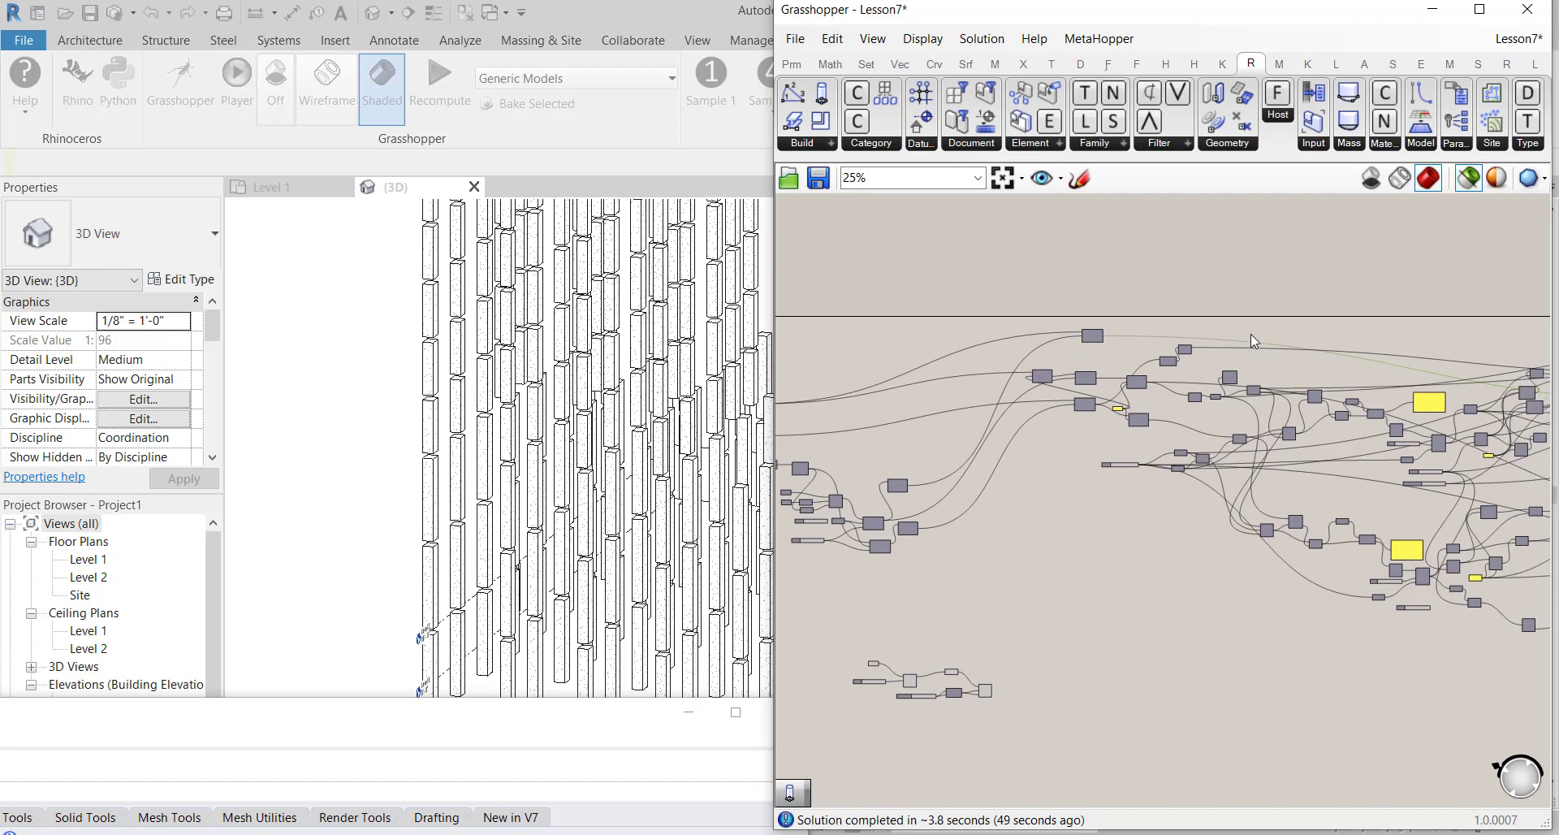
scroll(1109, 337, "up", 6)
left_click_drag(997, 328, 1036, 328)
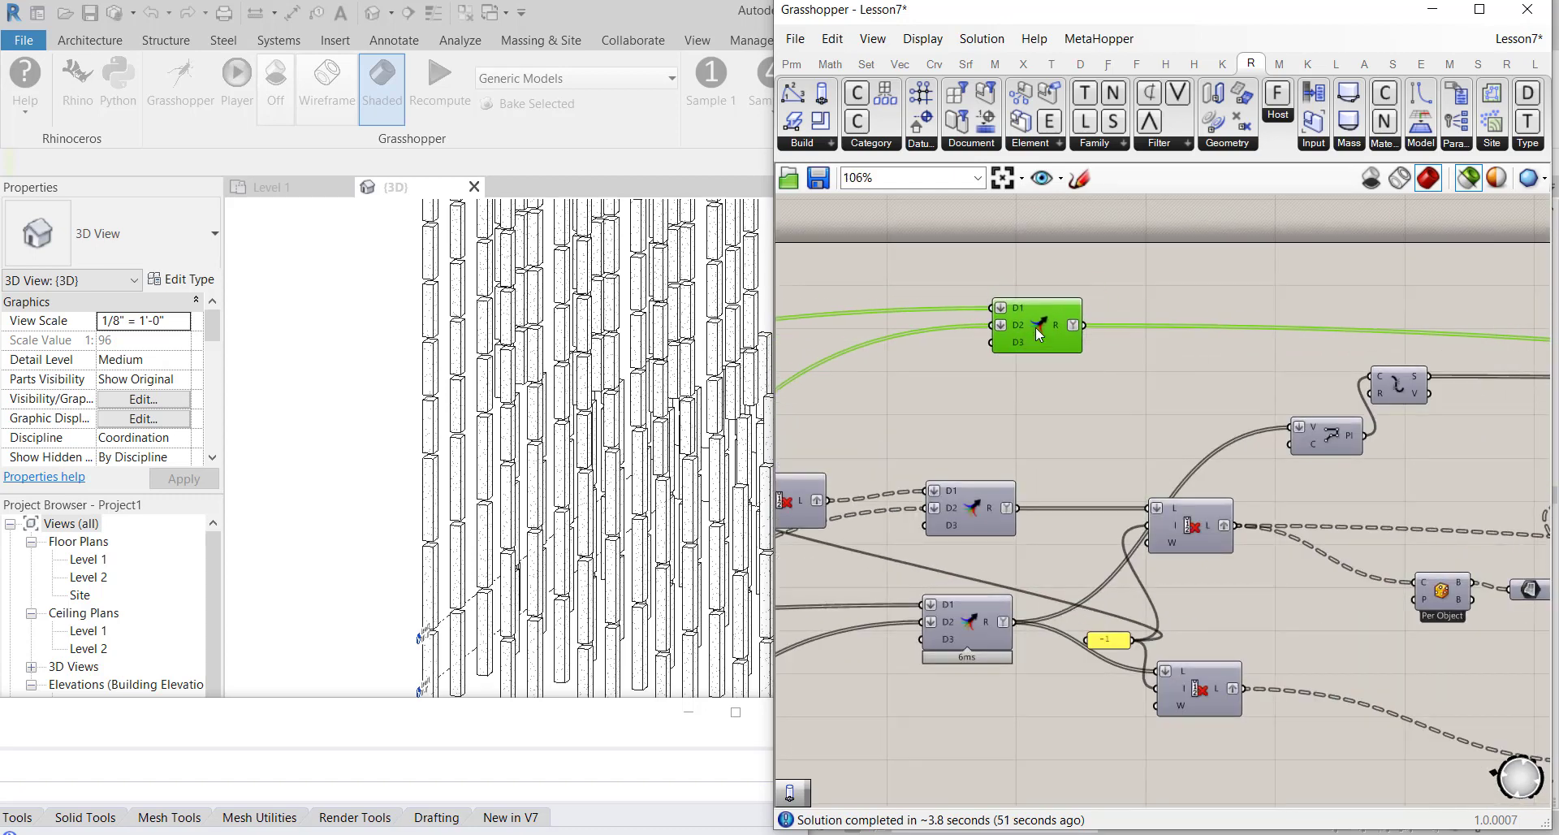
right_click(1042, 326)
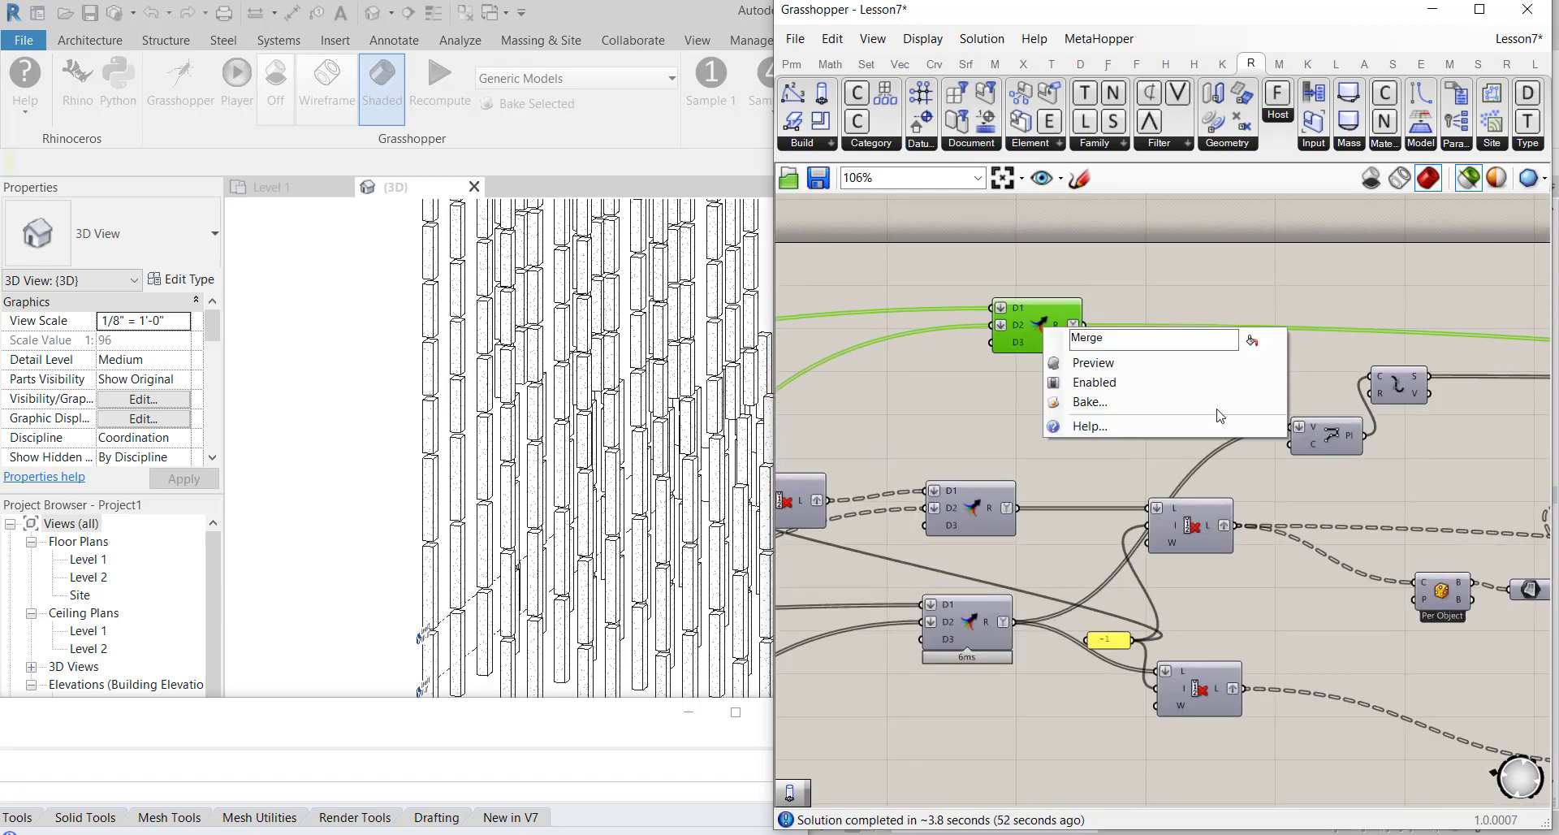
left_click(1161, 367)
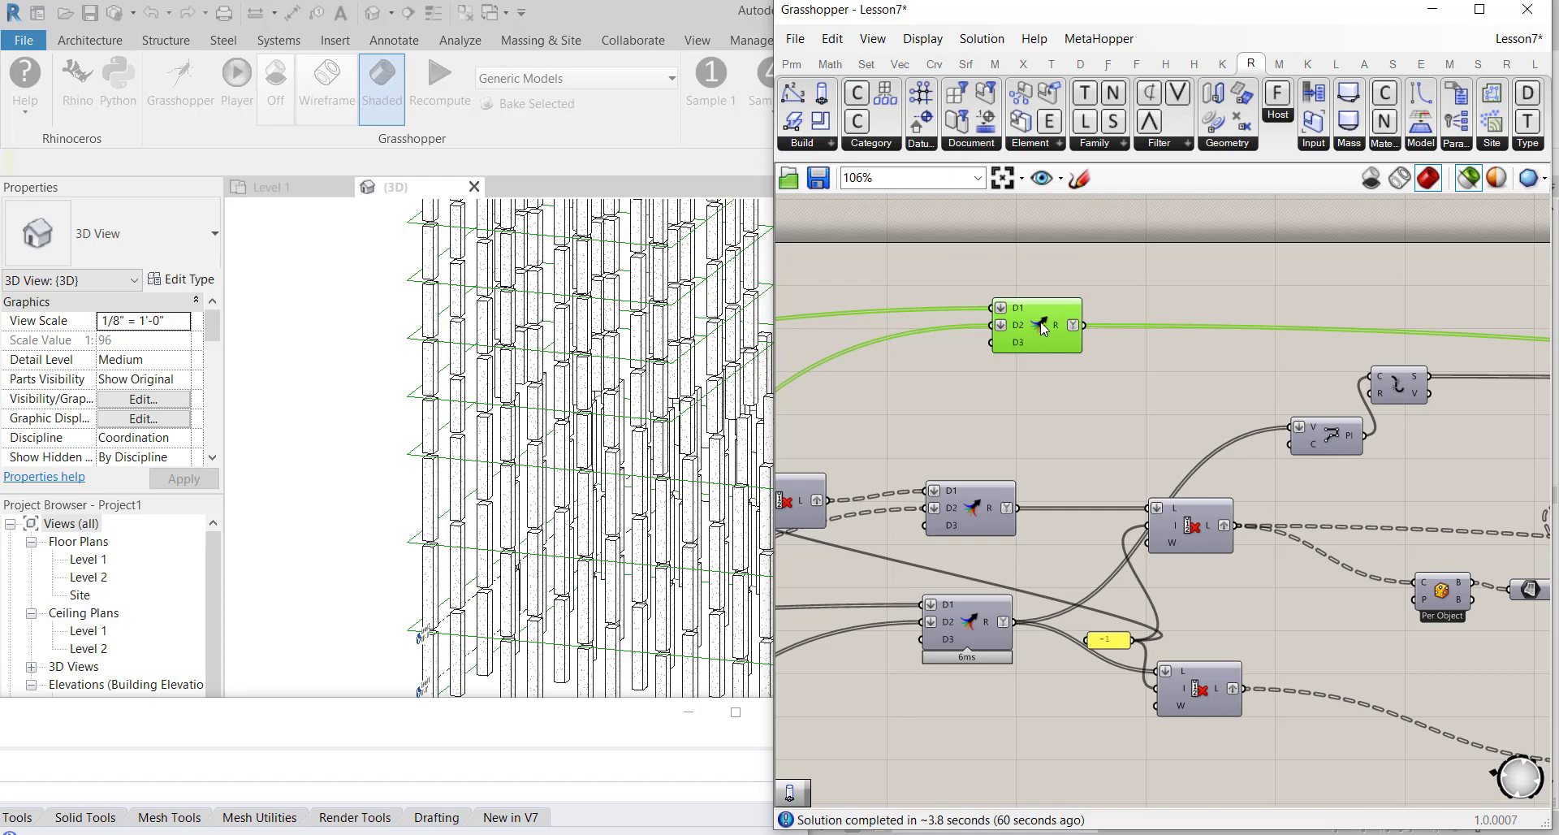
Connect the outline Merge component's R output to the floor component's B input and move the floor component slightly outward
scroll(1093, 309, "down", 10)
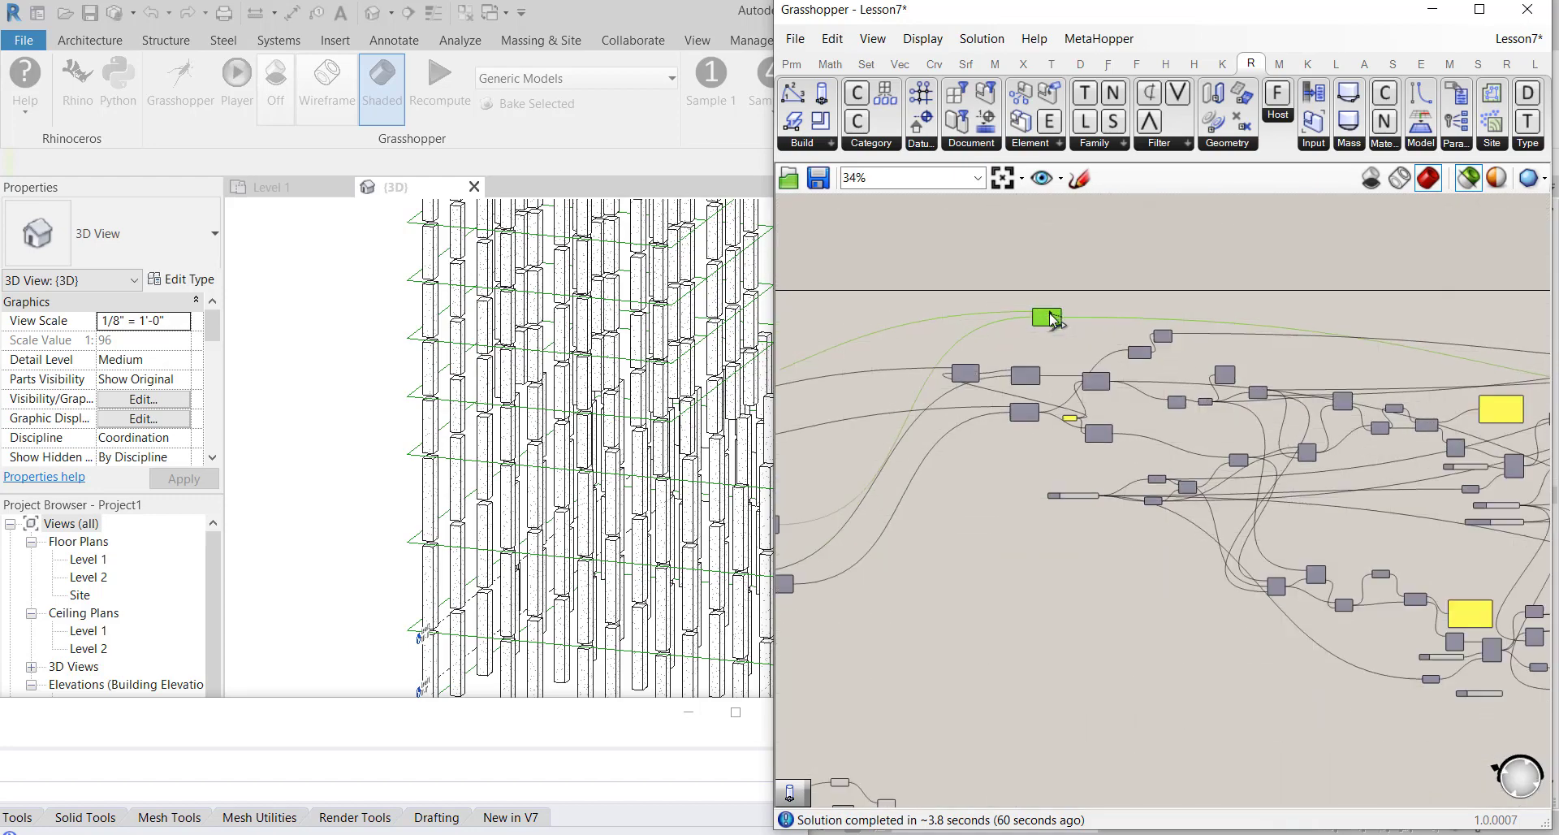
scroll(1396, 388, "up", 10)
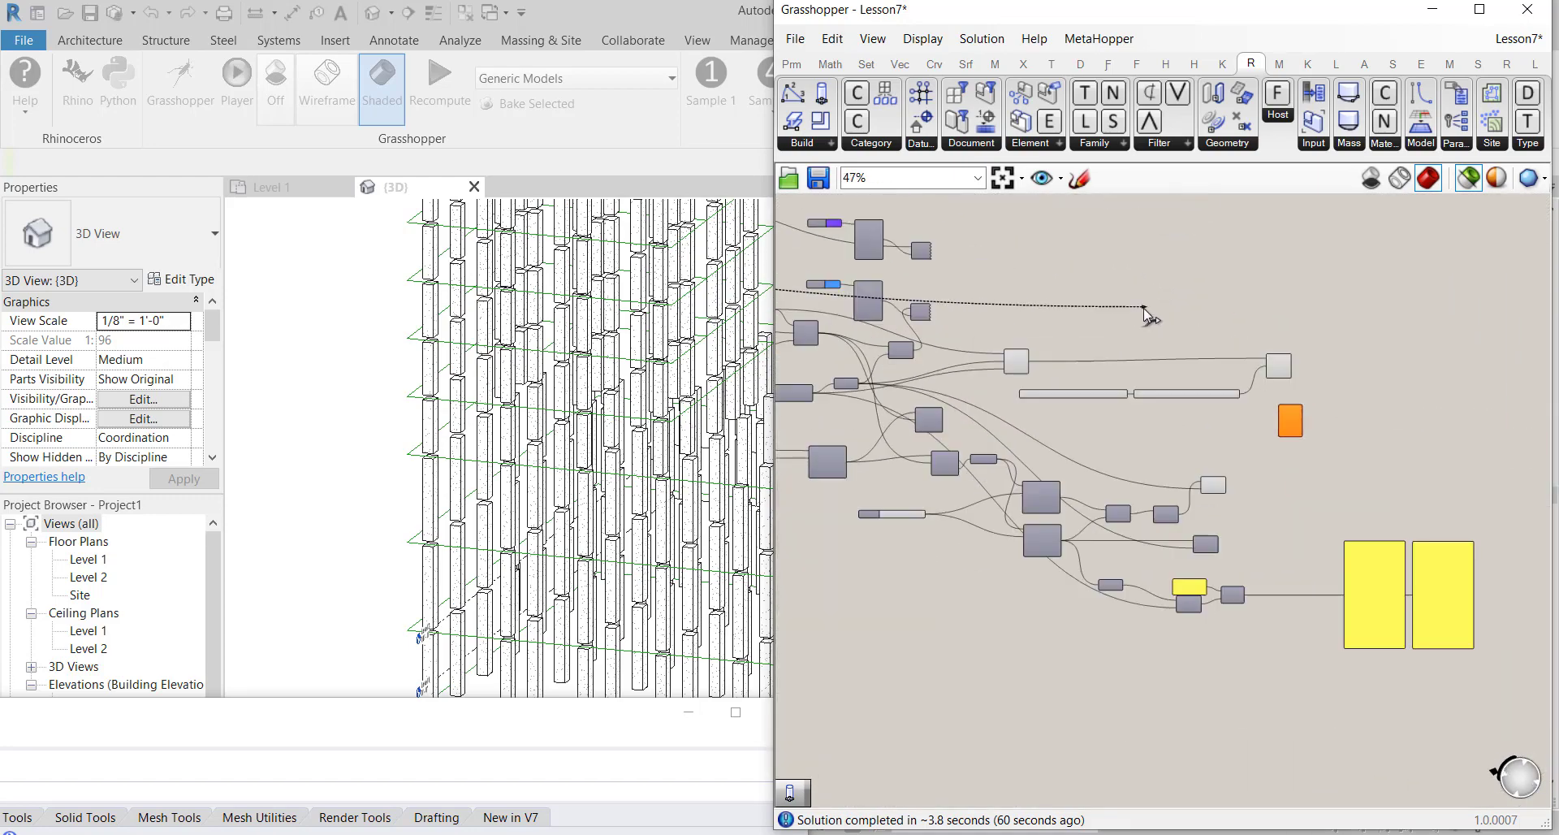
scroll(1318, 619, "up", 3)
left_click_drag(1261, 482, 1262, 397, "ctrl+shift")
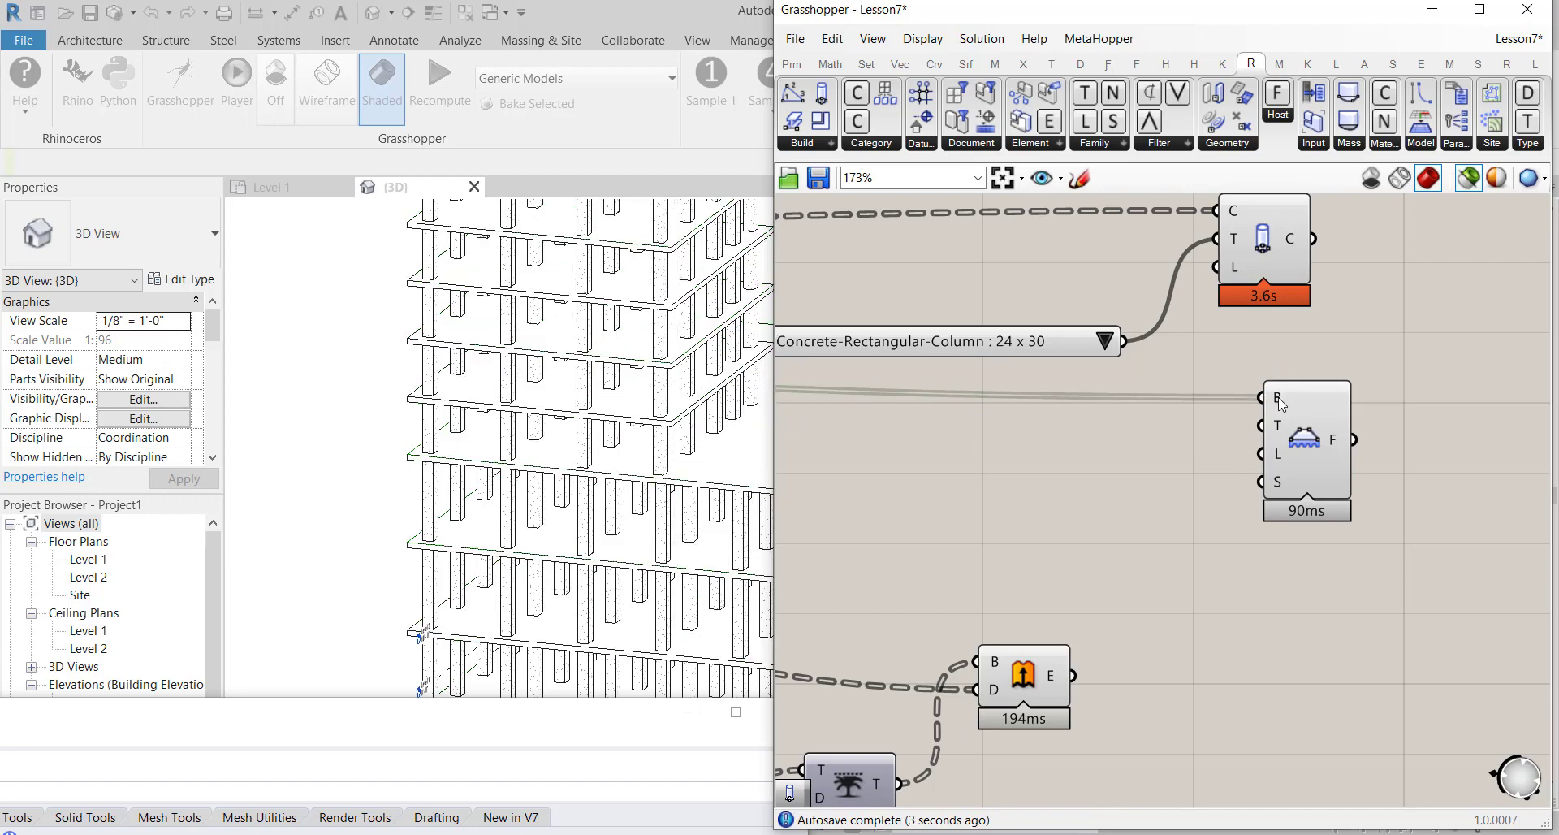
left_click_drag(1314, 433, 1353, 429)
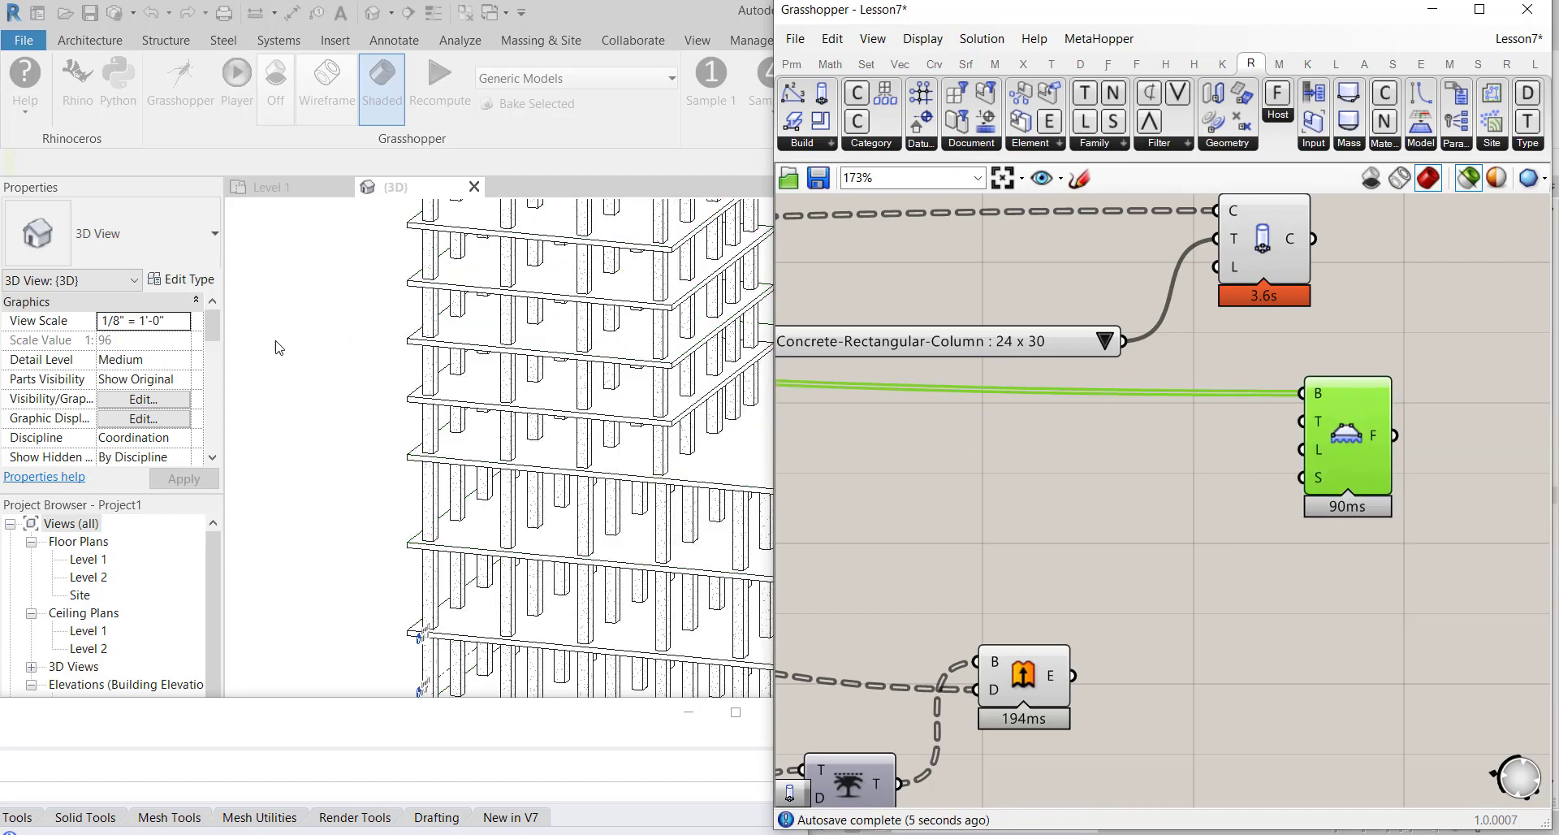
Switch to Revit and orbit the 3D view to inspect the generated floors together with the columns
left_click(366, 404)
middle_click_drag(557, 453, 925, 465, "shift")
scroll(881, 724, "up", 2)
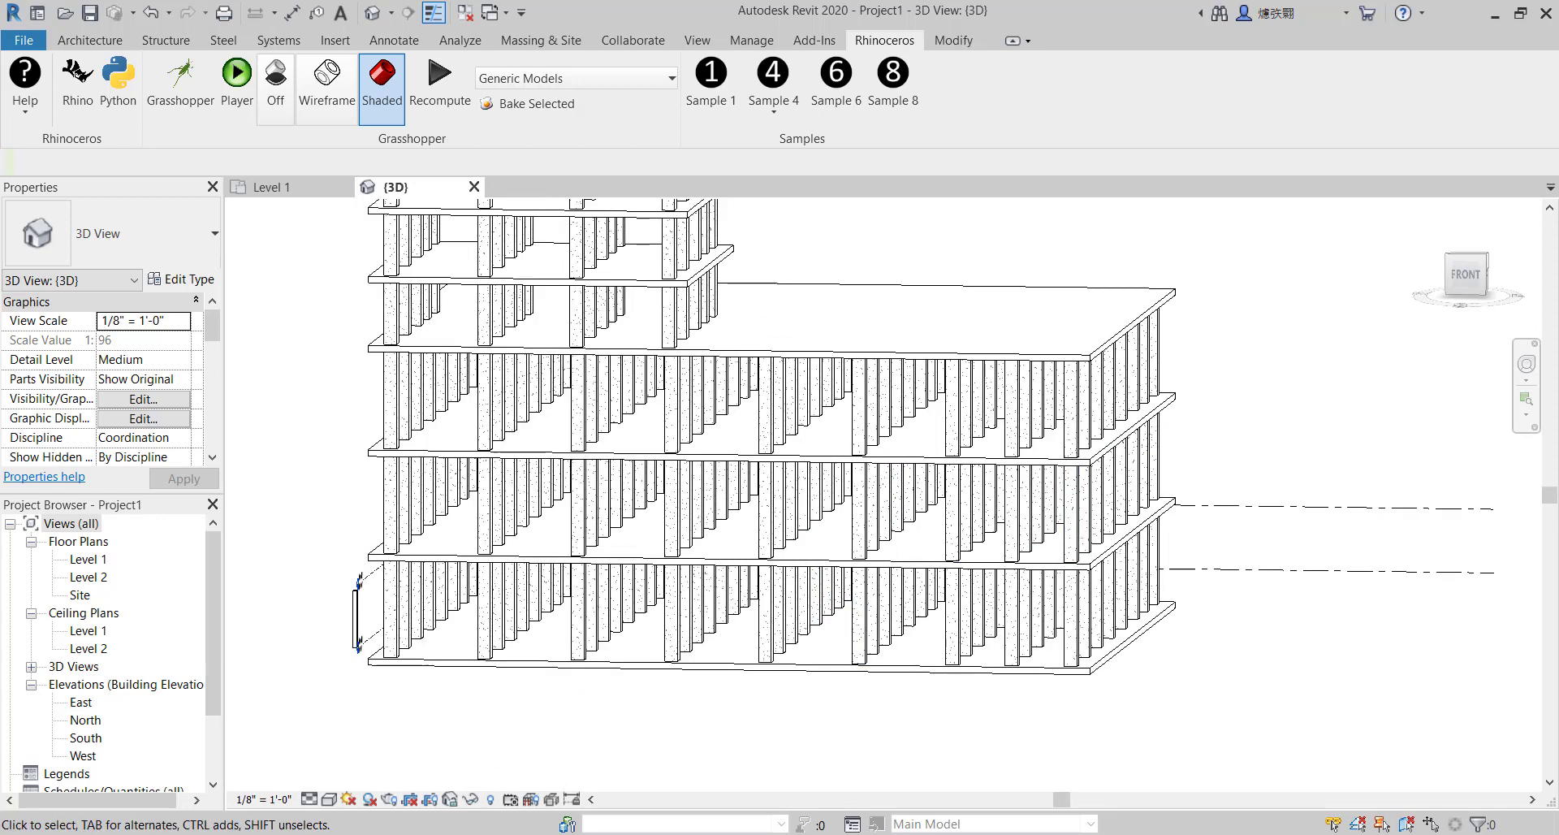
Back in Grasshopper, duplicate the Structural Columns category picker and its connected type picker, placing the copies below the floor component's outline wire
left_click(180, 81)
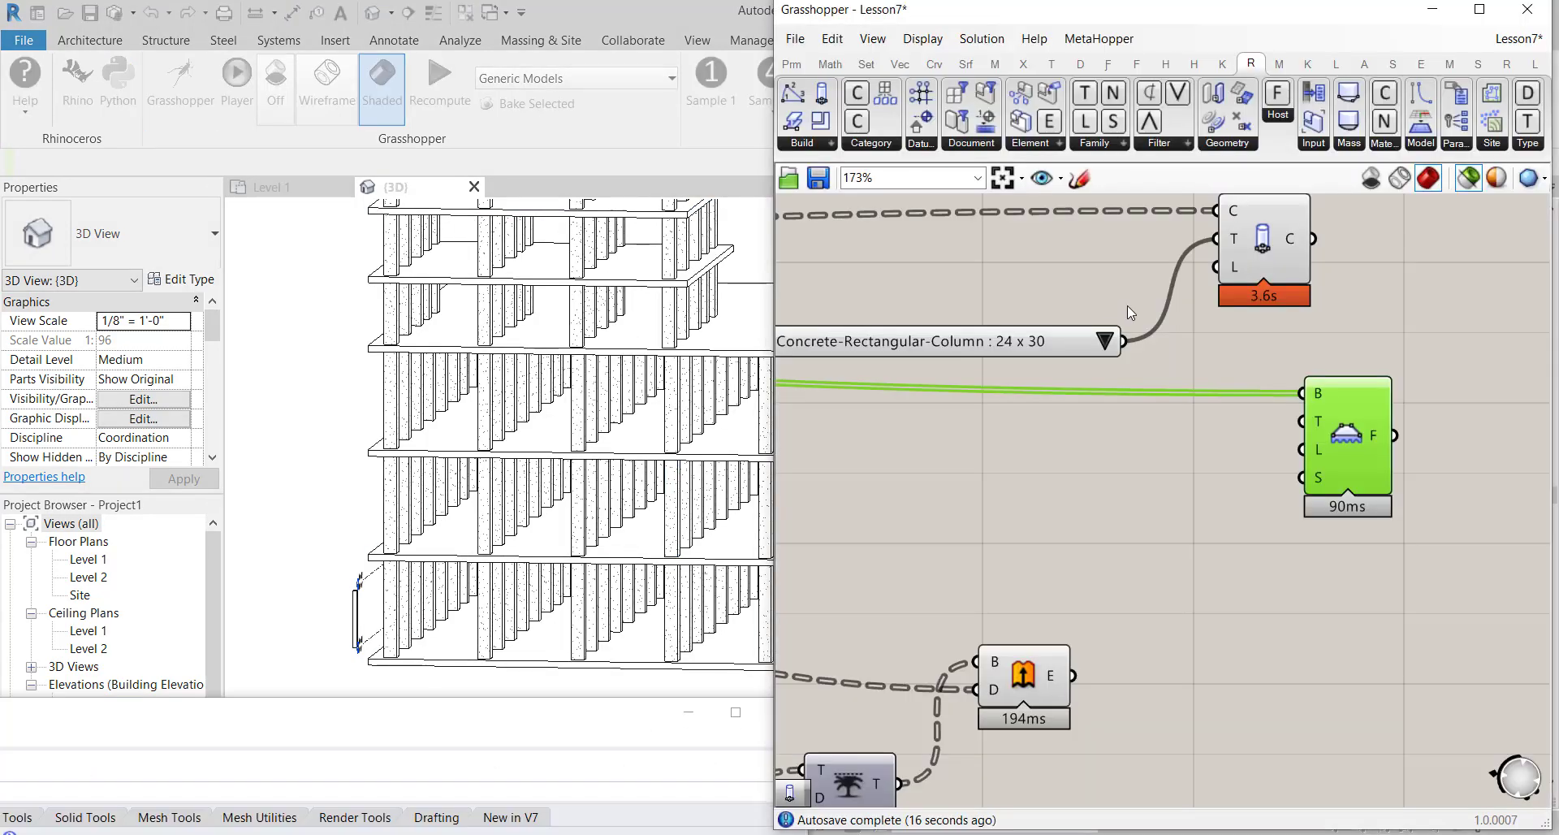
scroll(1305, 358, "down", 4)
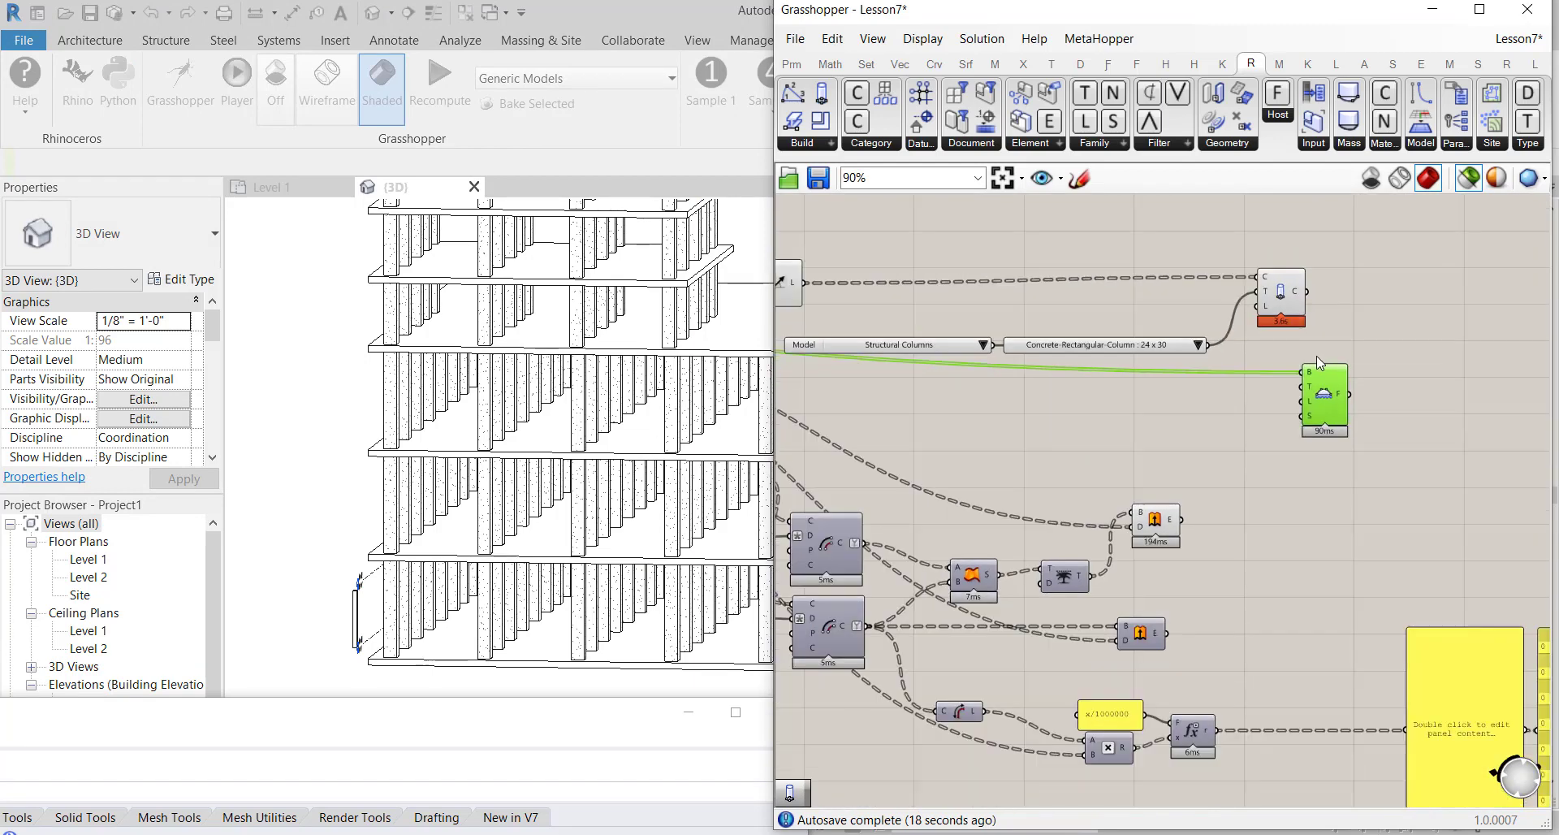
scroll(1146, 397, "up", 2)
left_click(843, 324)
left_click_drag(963, 301, 909, 343)
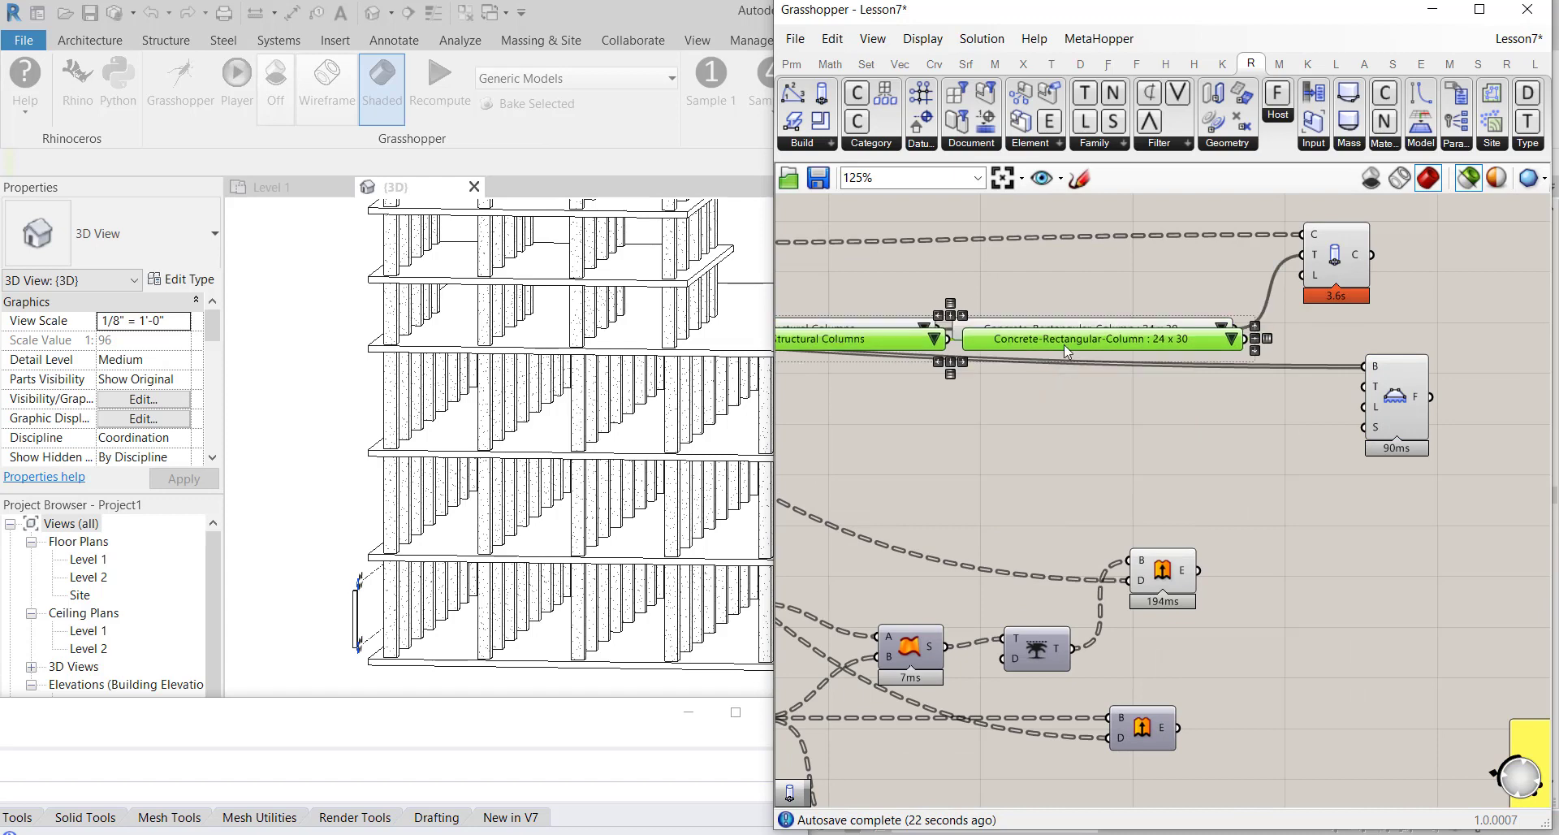
left_click_drag(1064, 345, 1106, 465, "alt")
scroll(1173, 421, "down", 3)
scroll(1026, 458, "up", 4)
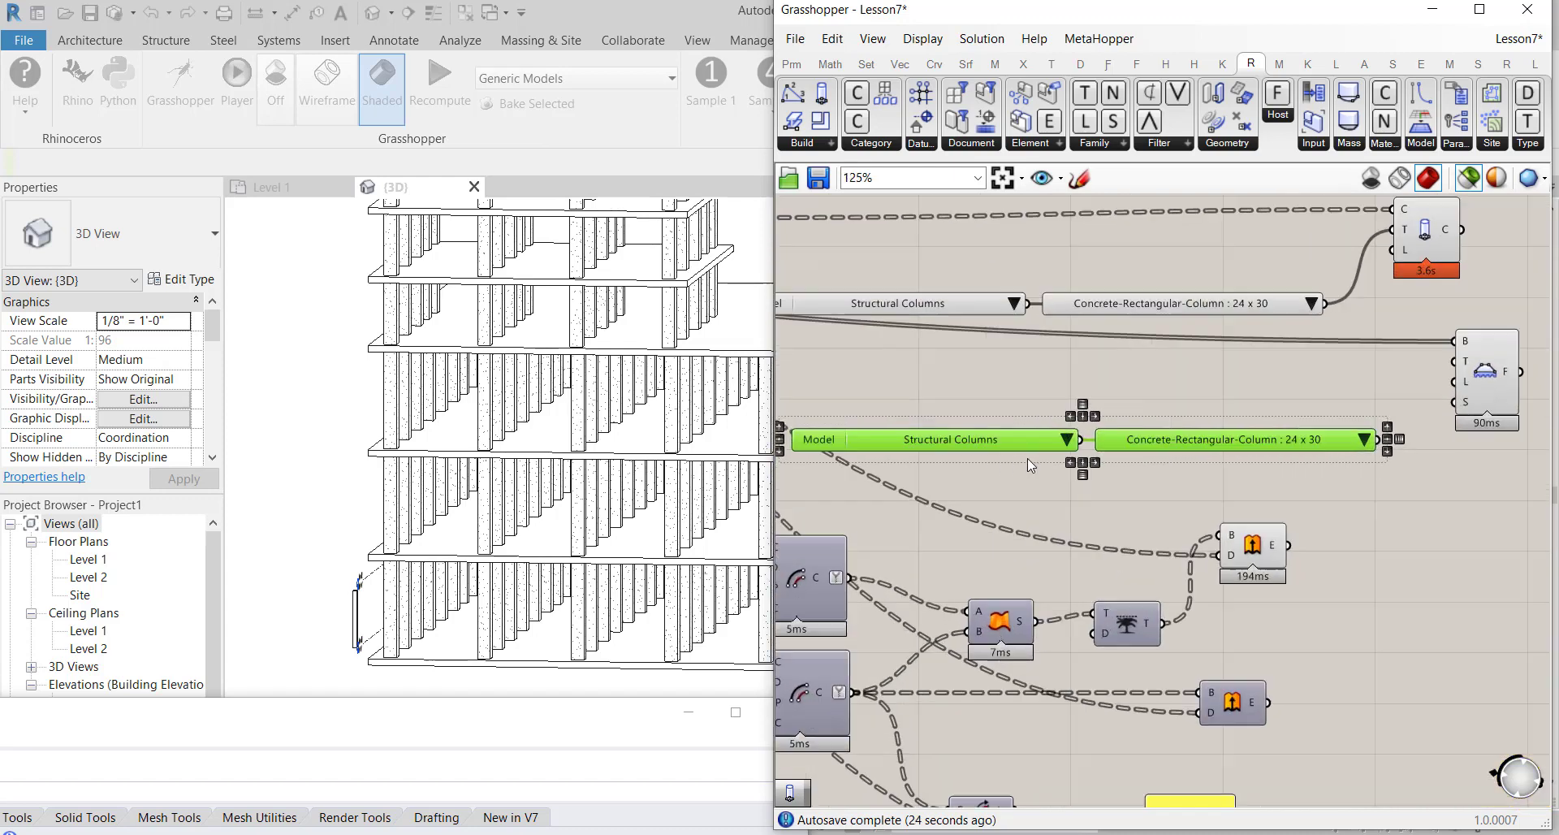
Set the duplicated category picker below the floor component's outline wire to Floors
left_click(1060, 430)
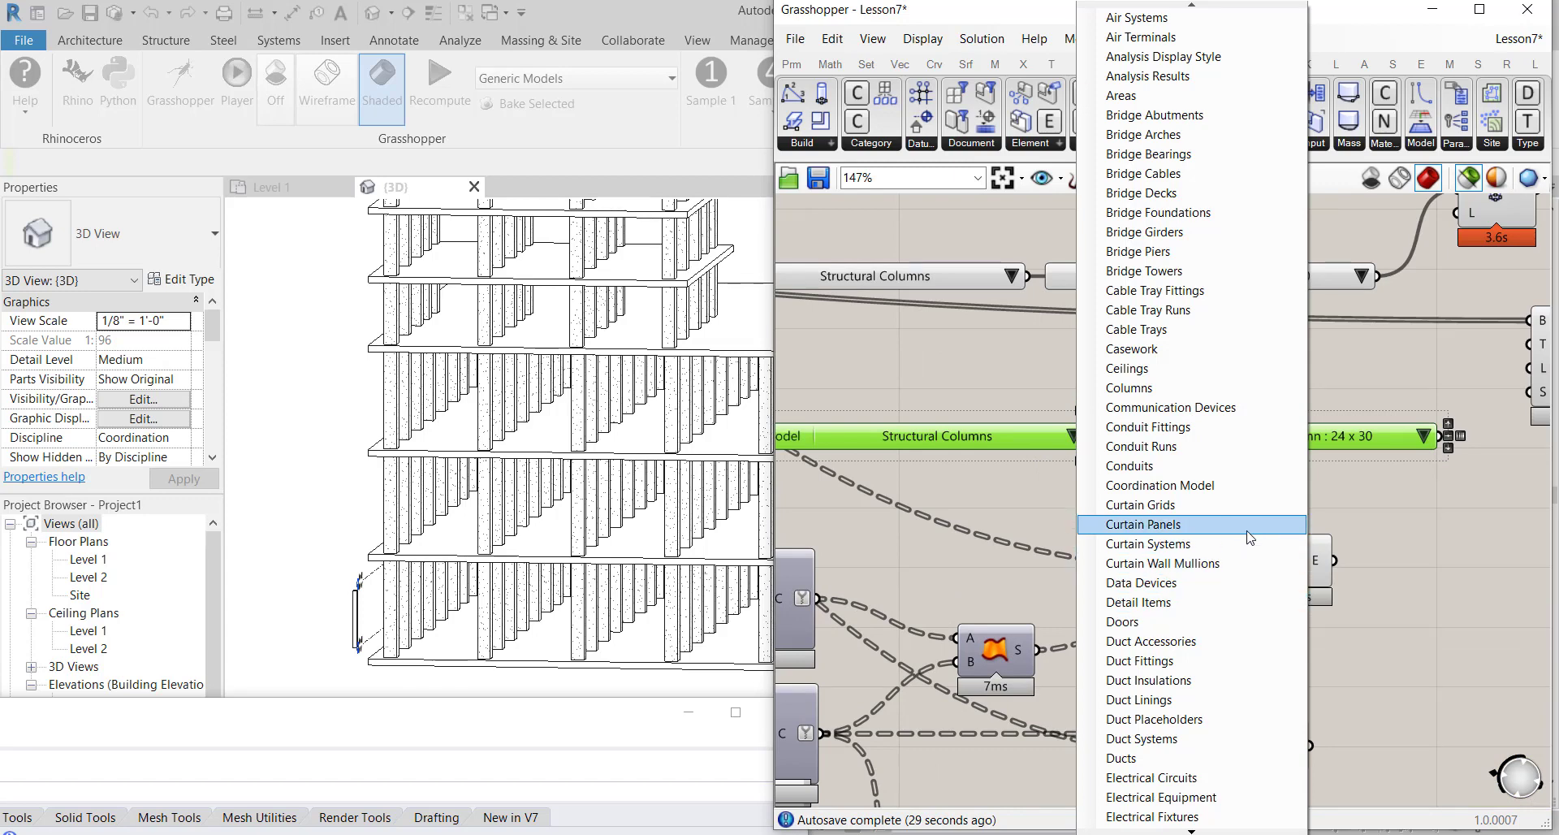
left_click(1191, 831)
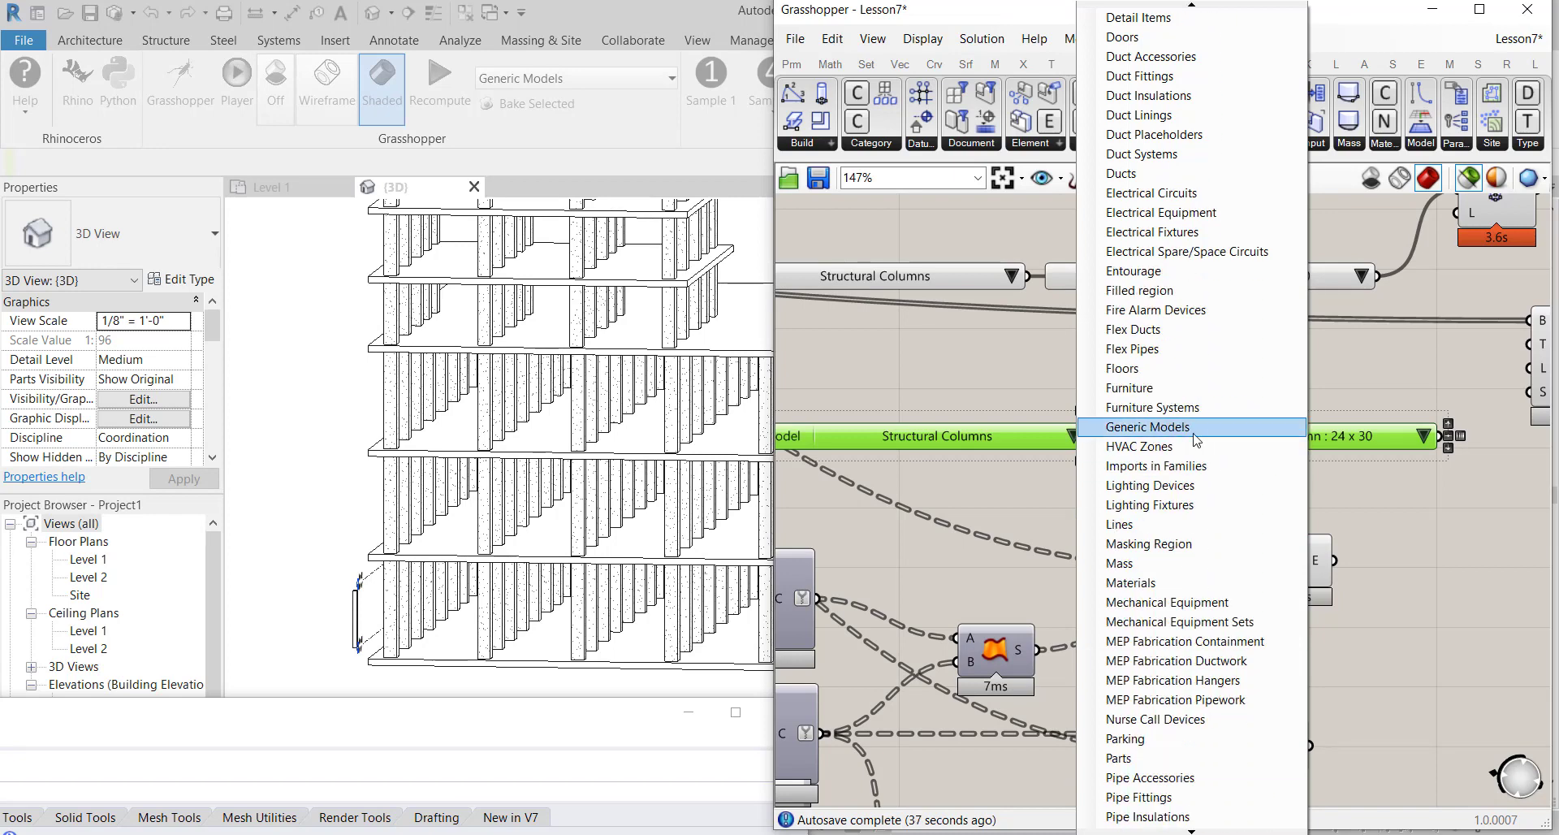
left_click(1125, 372)
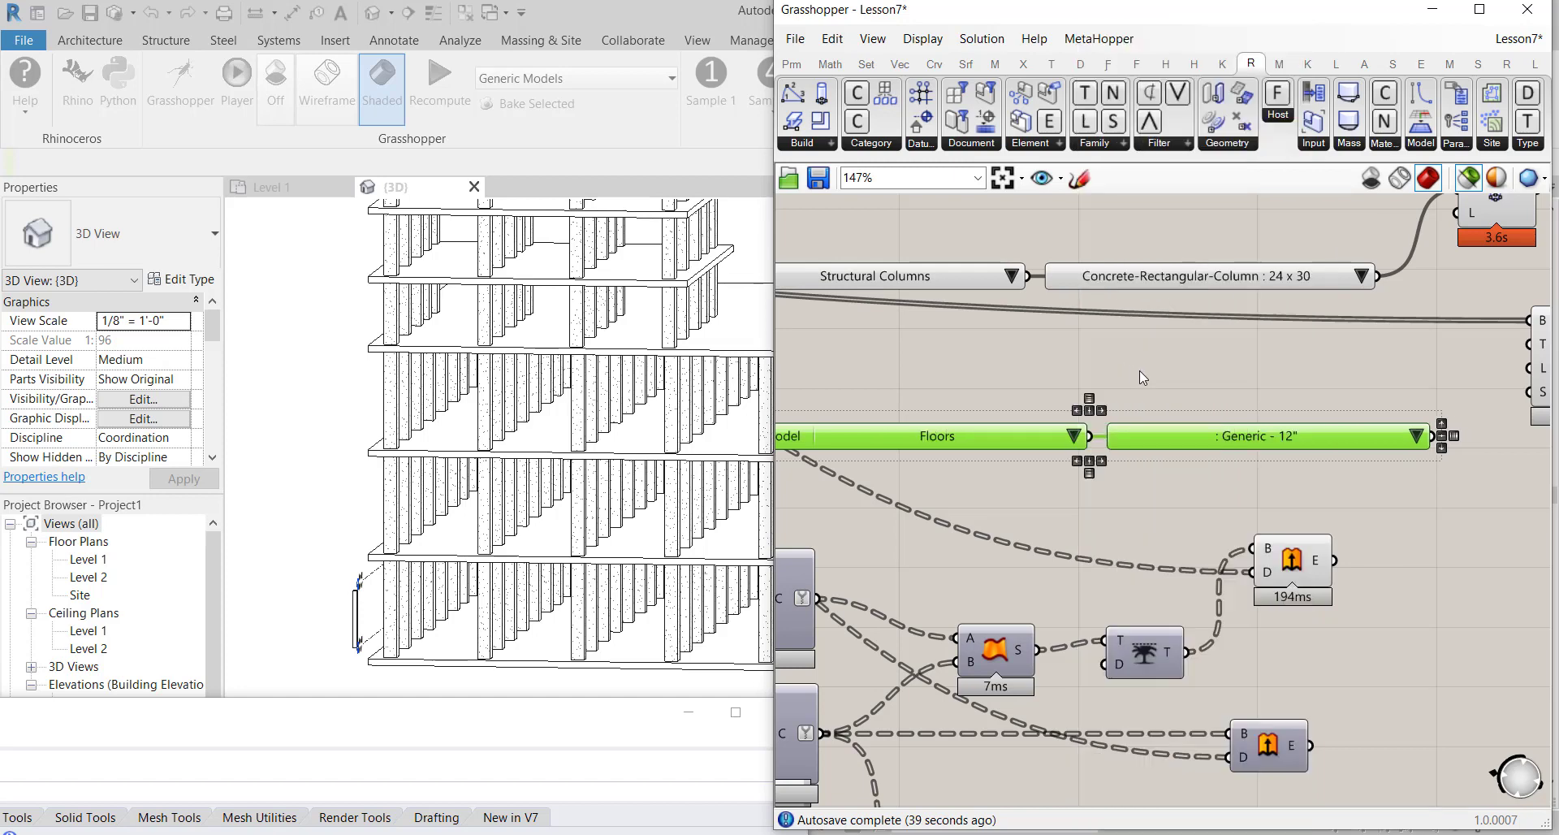
Choose the floor type Steel Bar Joist 14" - VCT on Concrete, connect it to the floor component's T input, and nudge that component outward
left_click(1417, 437)
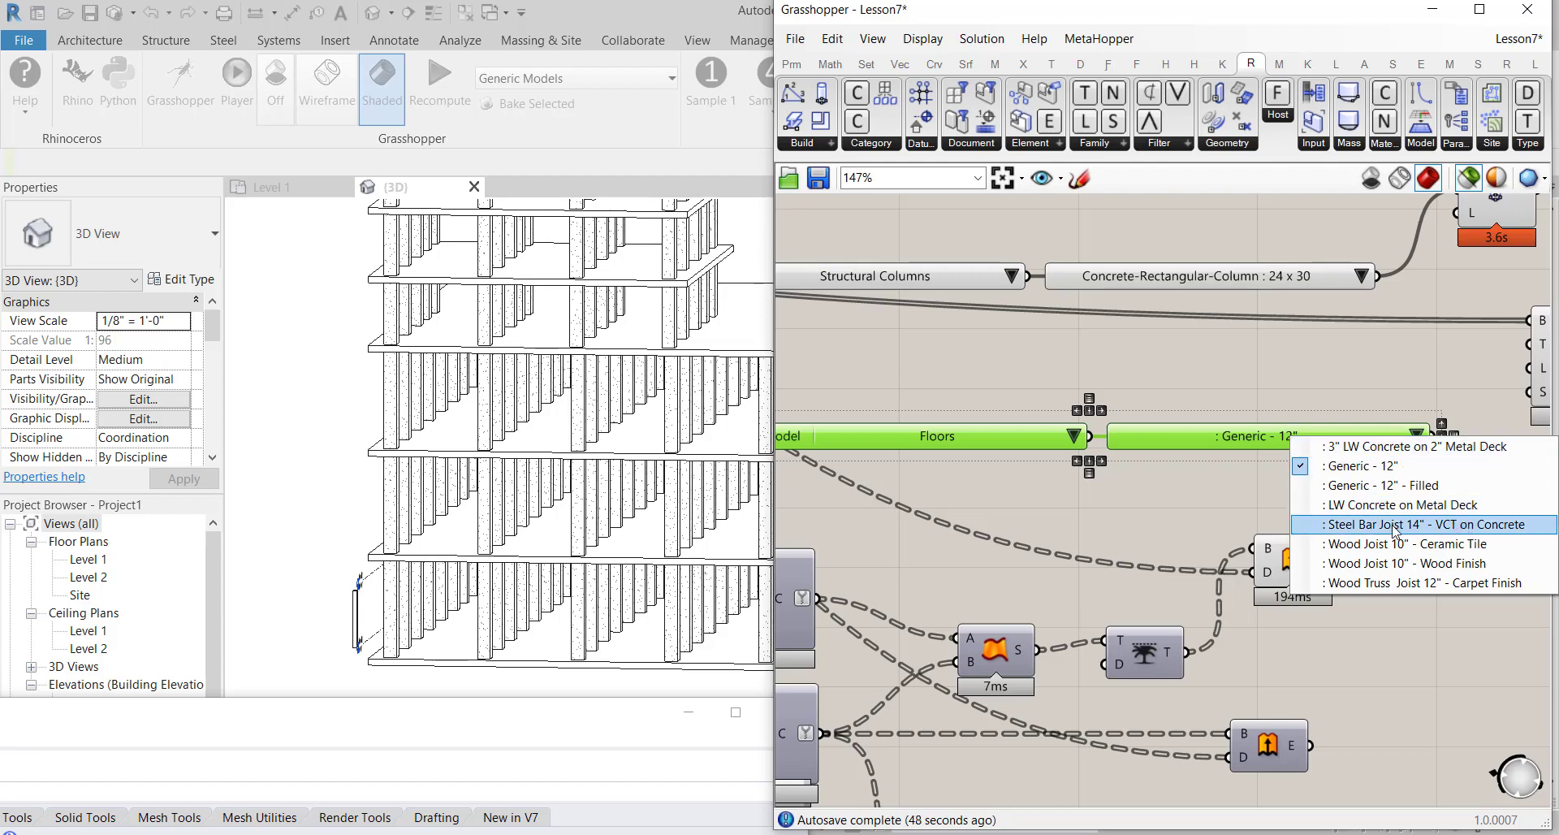
left_click(1419, 524)
scroll(1279, 504, "down", 3)
scroll(1279, 507, "up", 2)
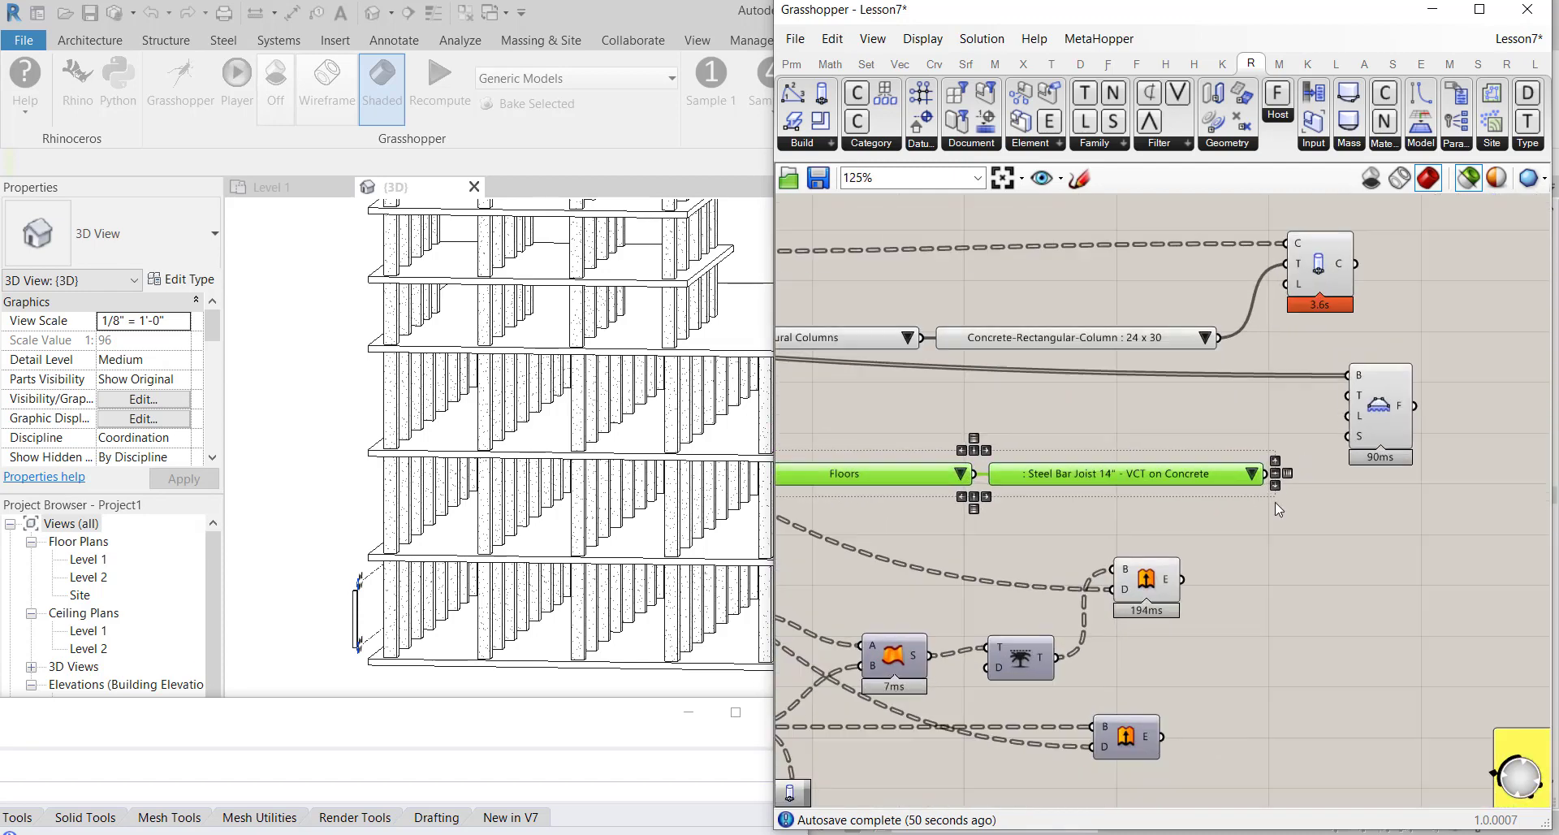
left_click_drag(1266, 476, 1350, 398)
left_click(1387, 406)
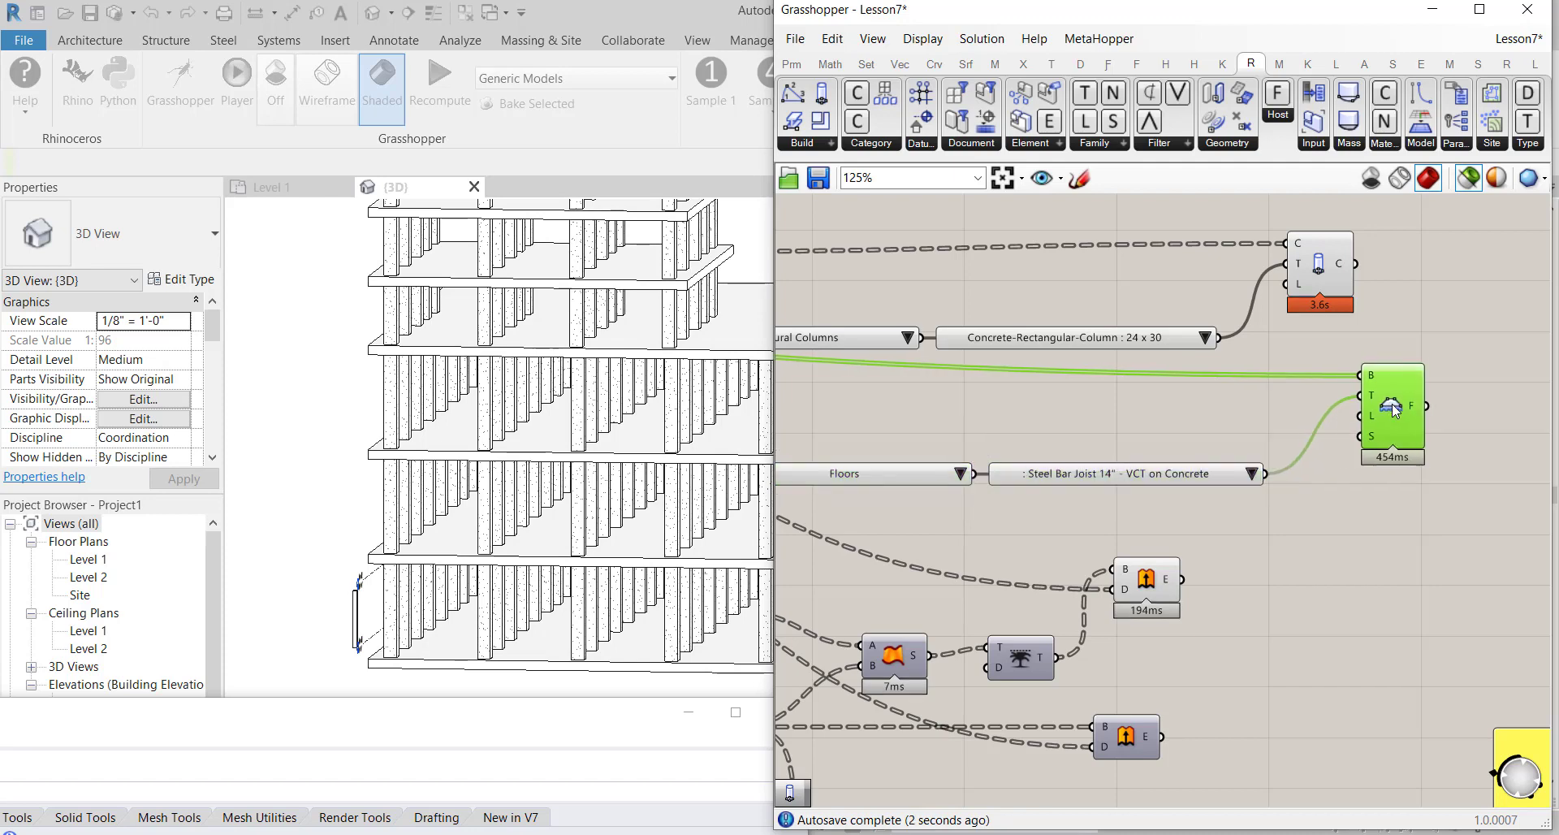
Switch to Revit, inspect a second-storey structural column, and turn the 3D view to the front to see how it meets the slabs
left_click(610, 363)
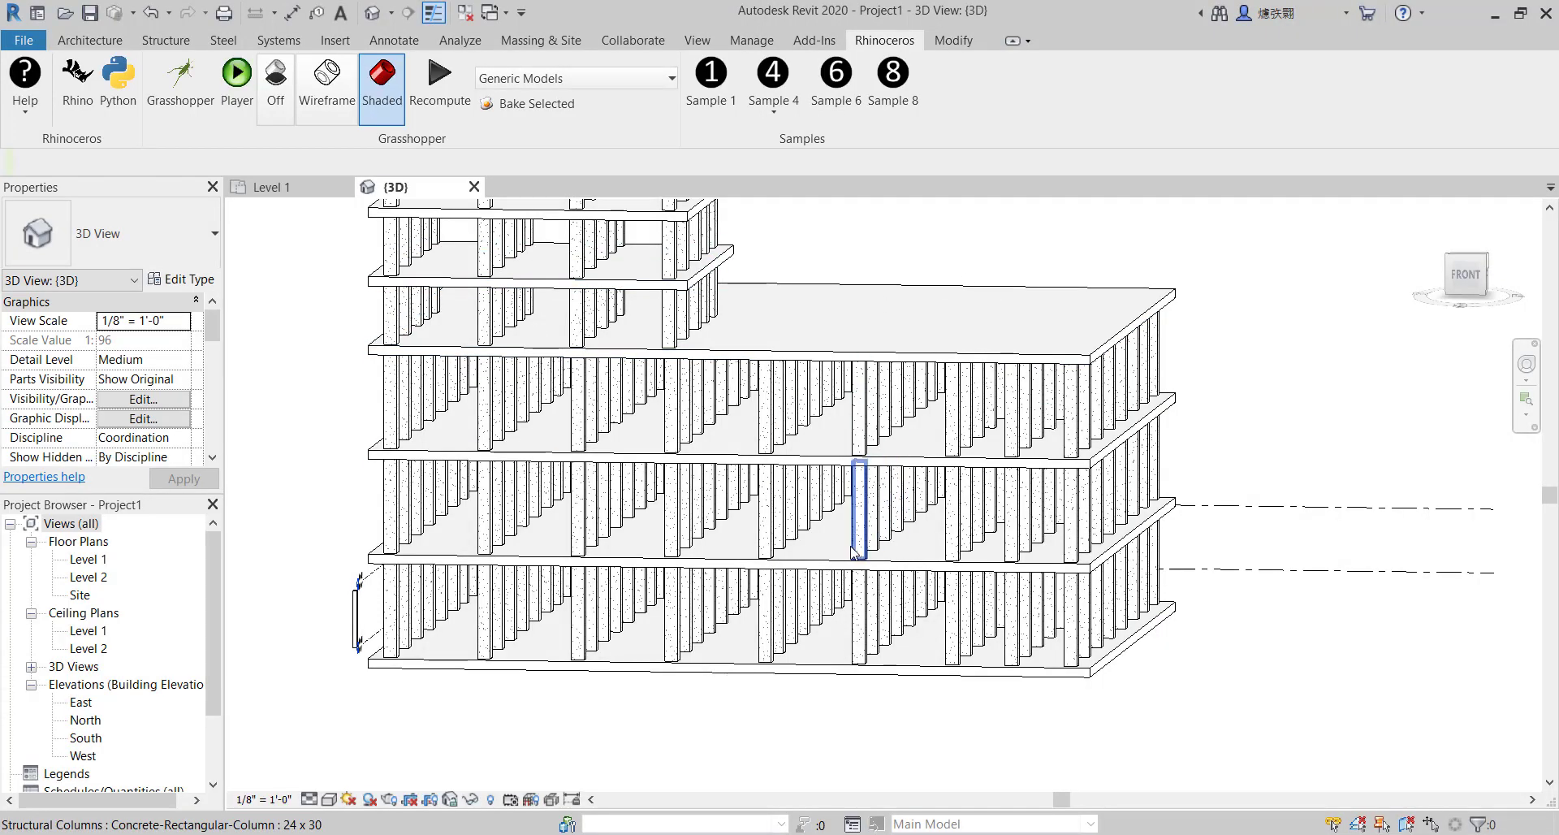
left_click(867, 517)
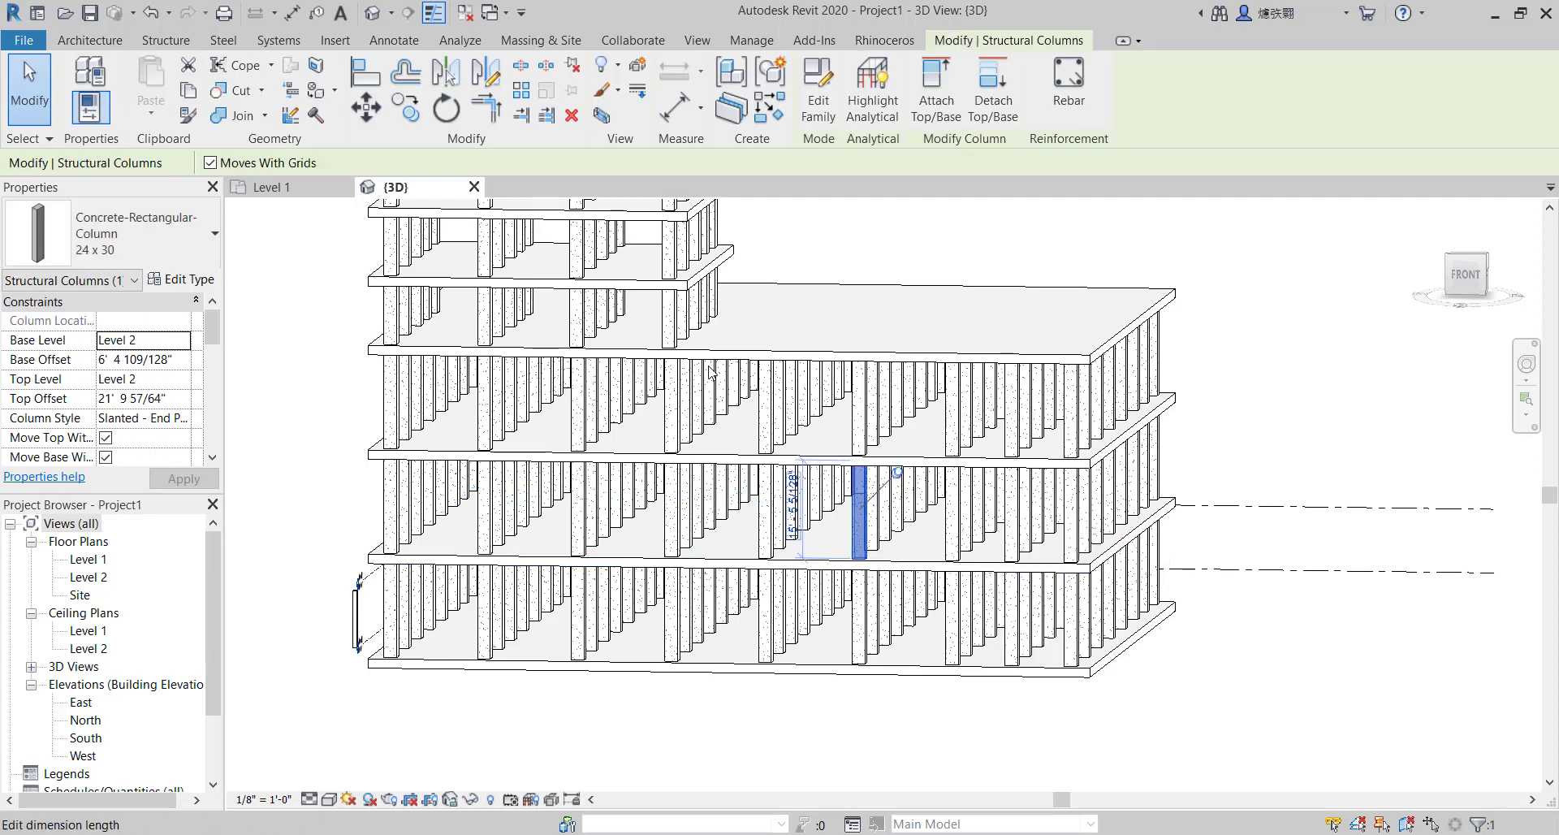
left_click(1468, 276)
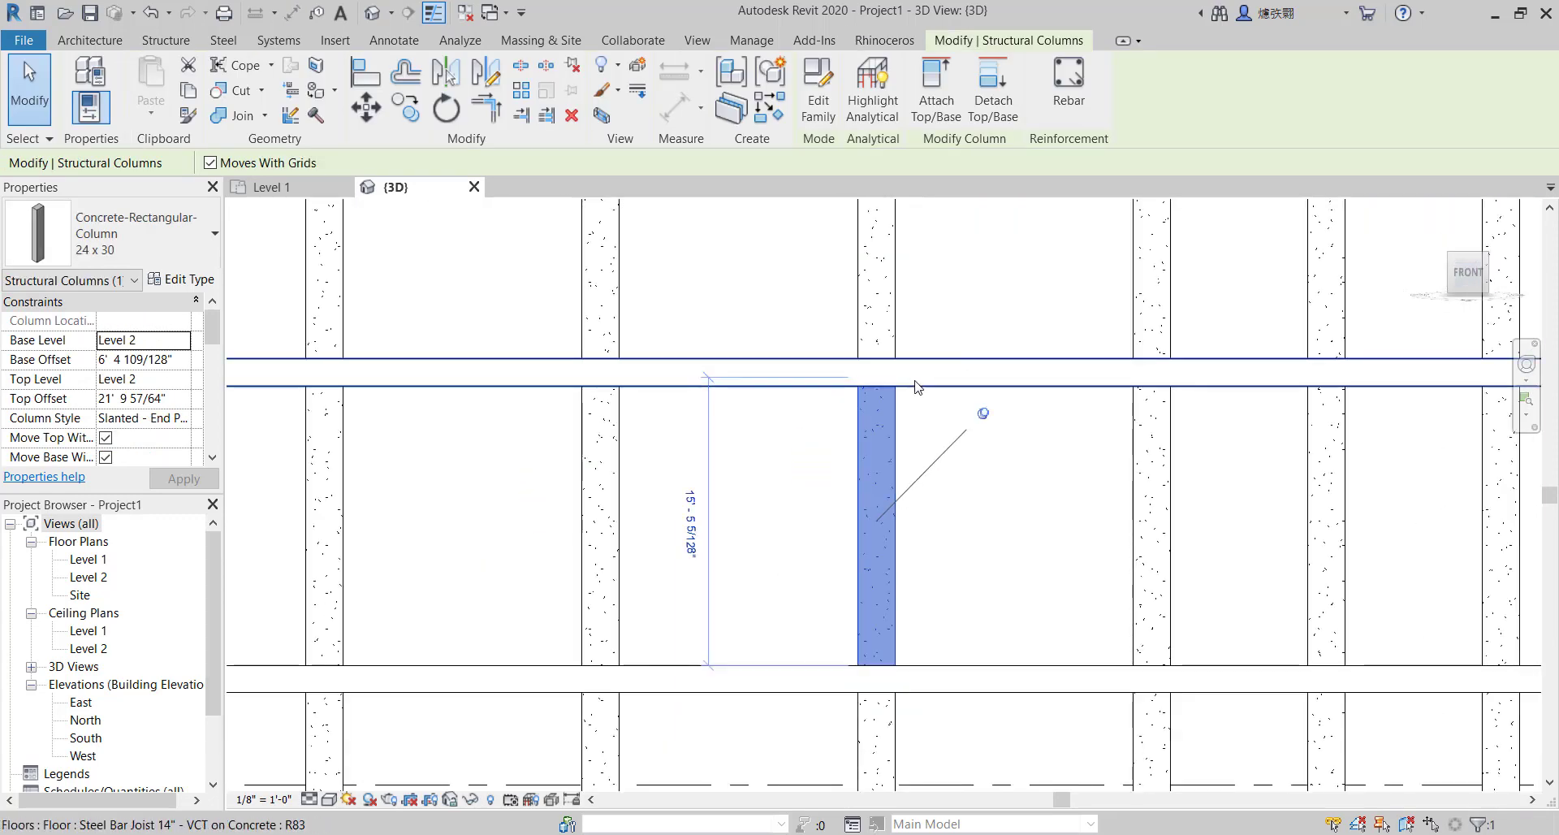
left_click(1048, 485)
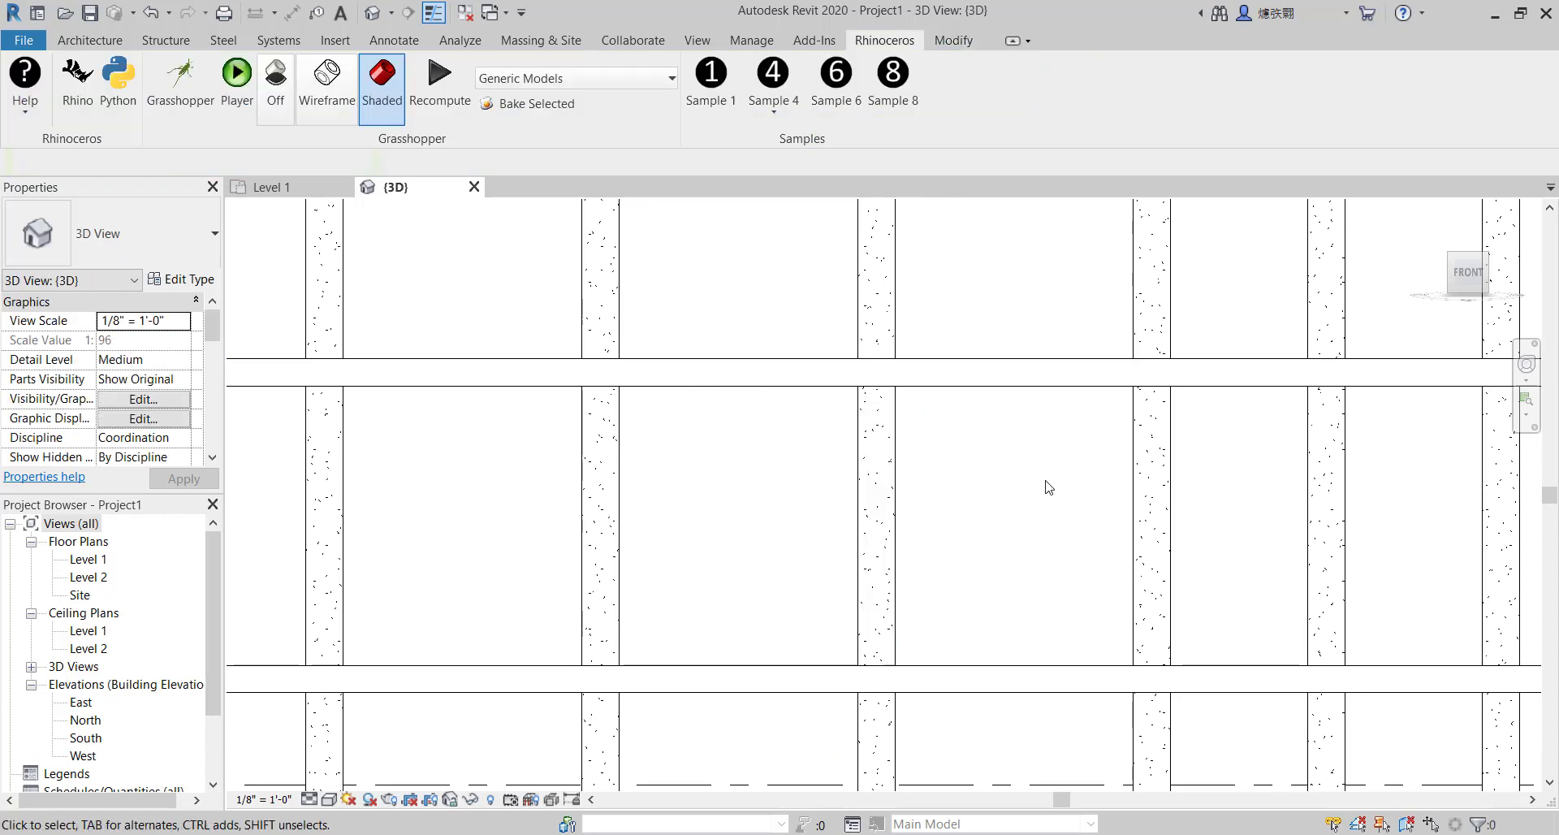
Select the middle column in the front view and examine where its top and base meet the floor slabs
scroll(899, 421, "up", 2)
left_click(896, 418)
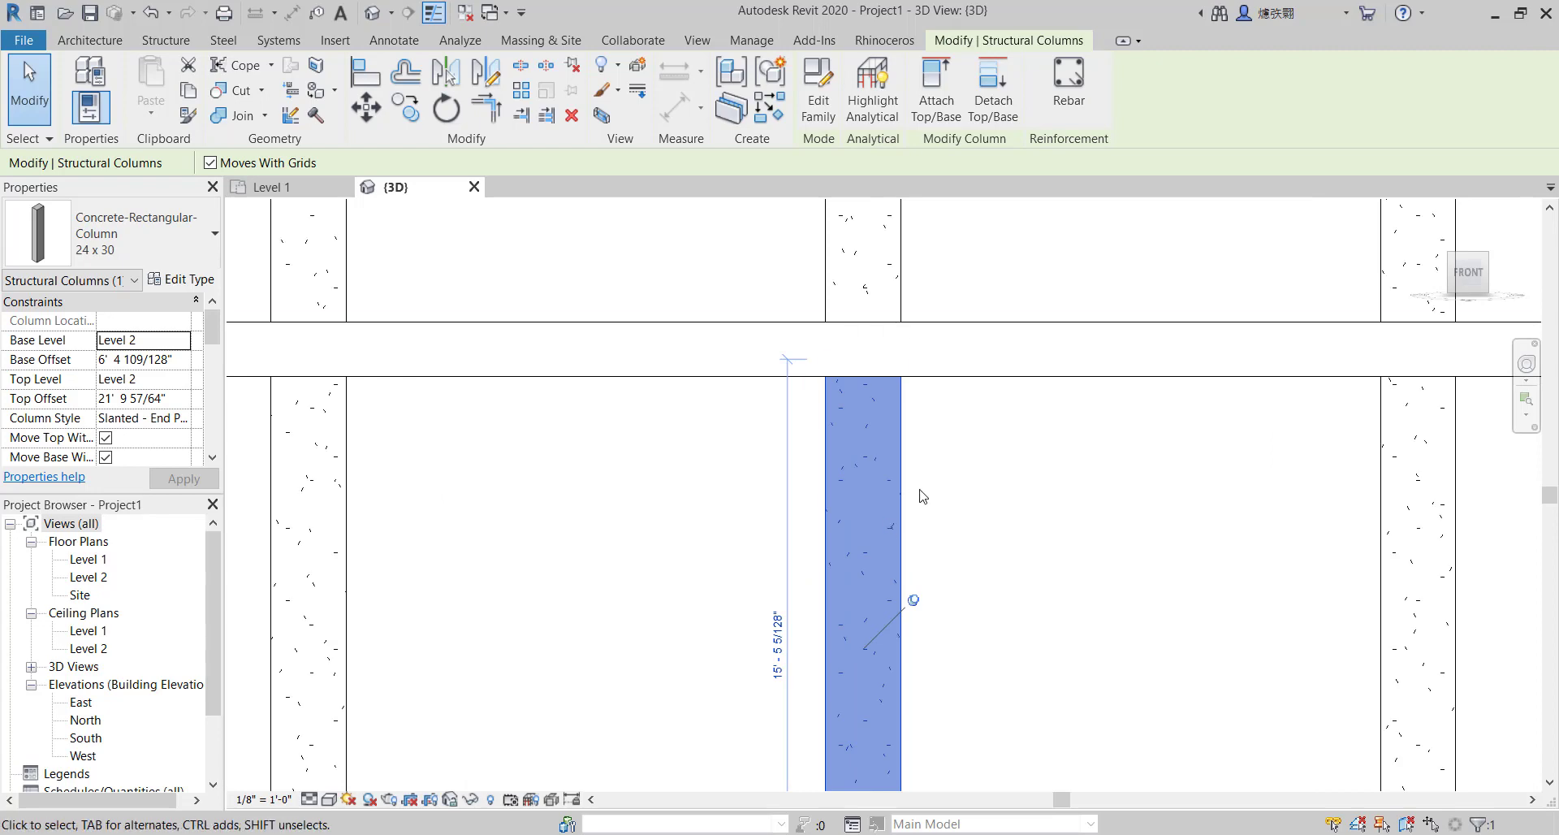
scroll(918, 497, "down", 2)
scroll(902, 461, "up", 2)
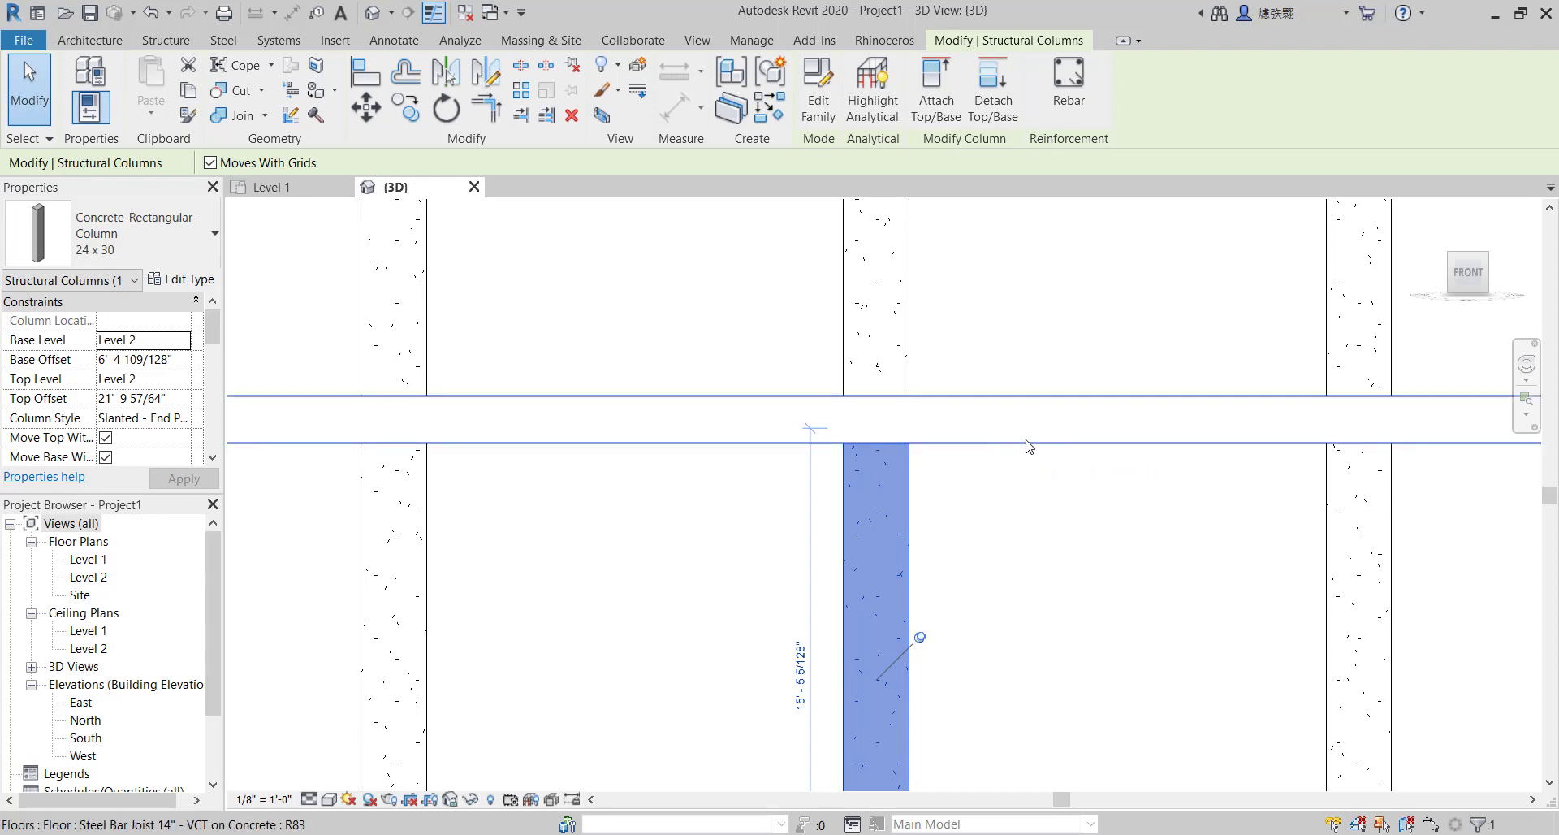
scroll(1042, 451, "down", 4)
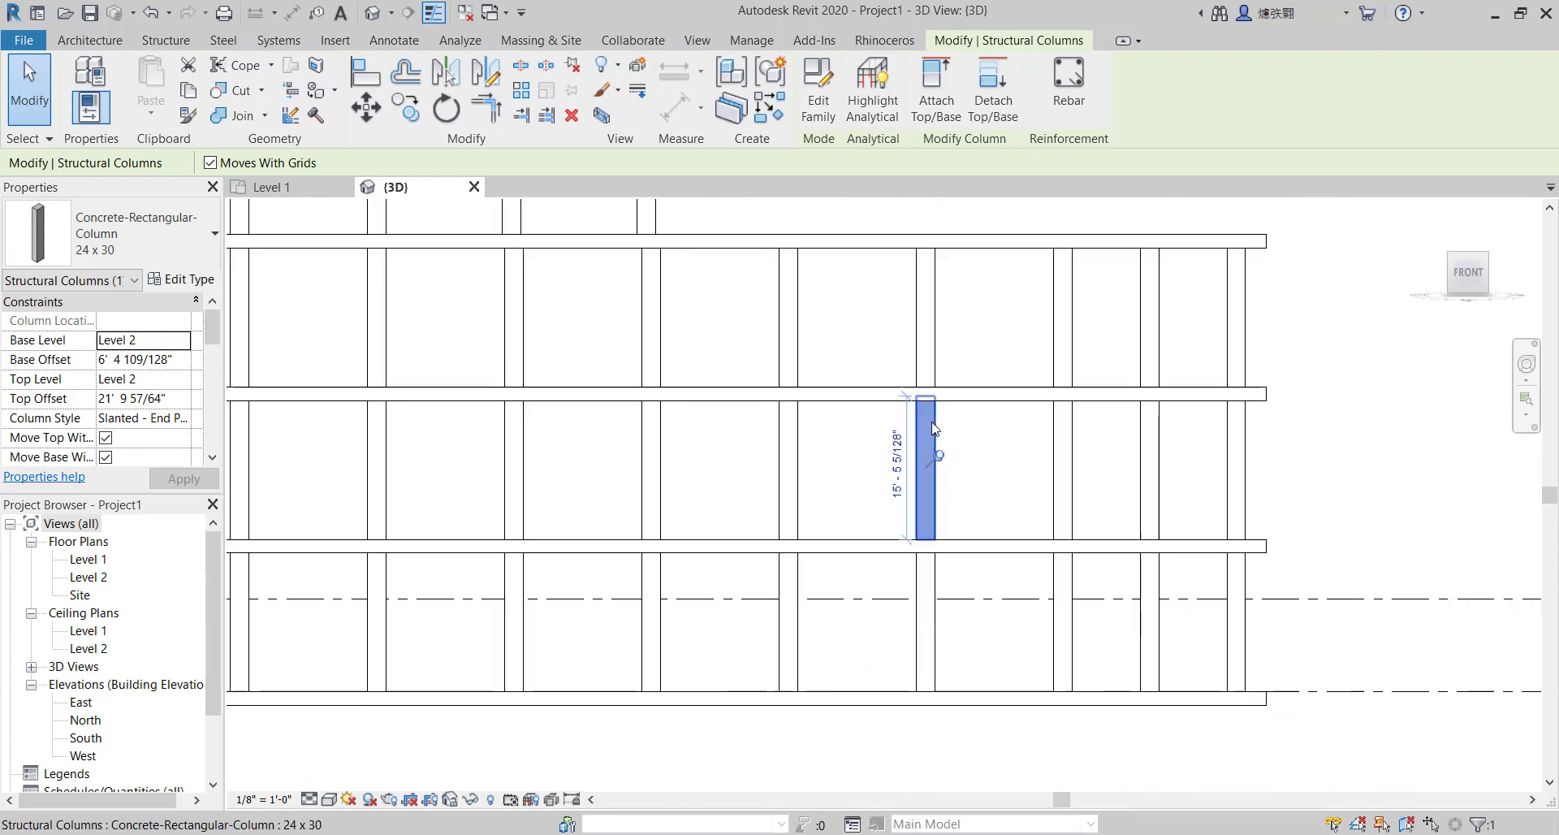
scroll(926, 534, "up", 2)
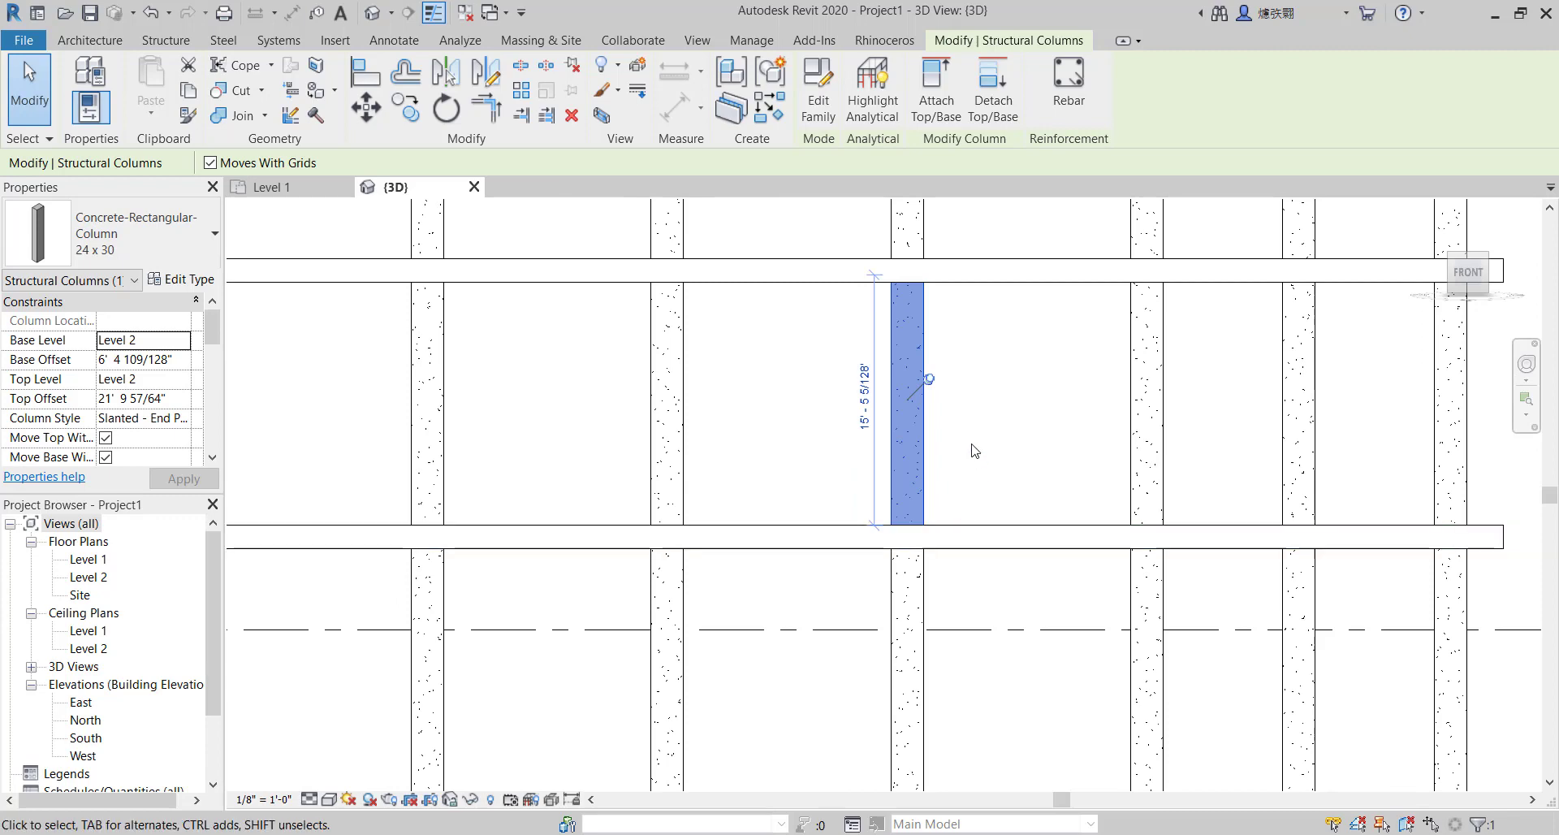
scroll(984, 398, "down", 3)
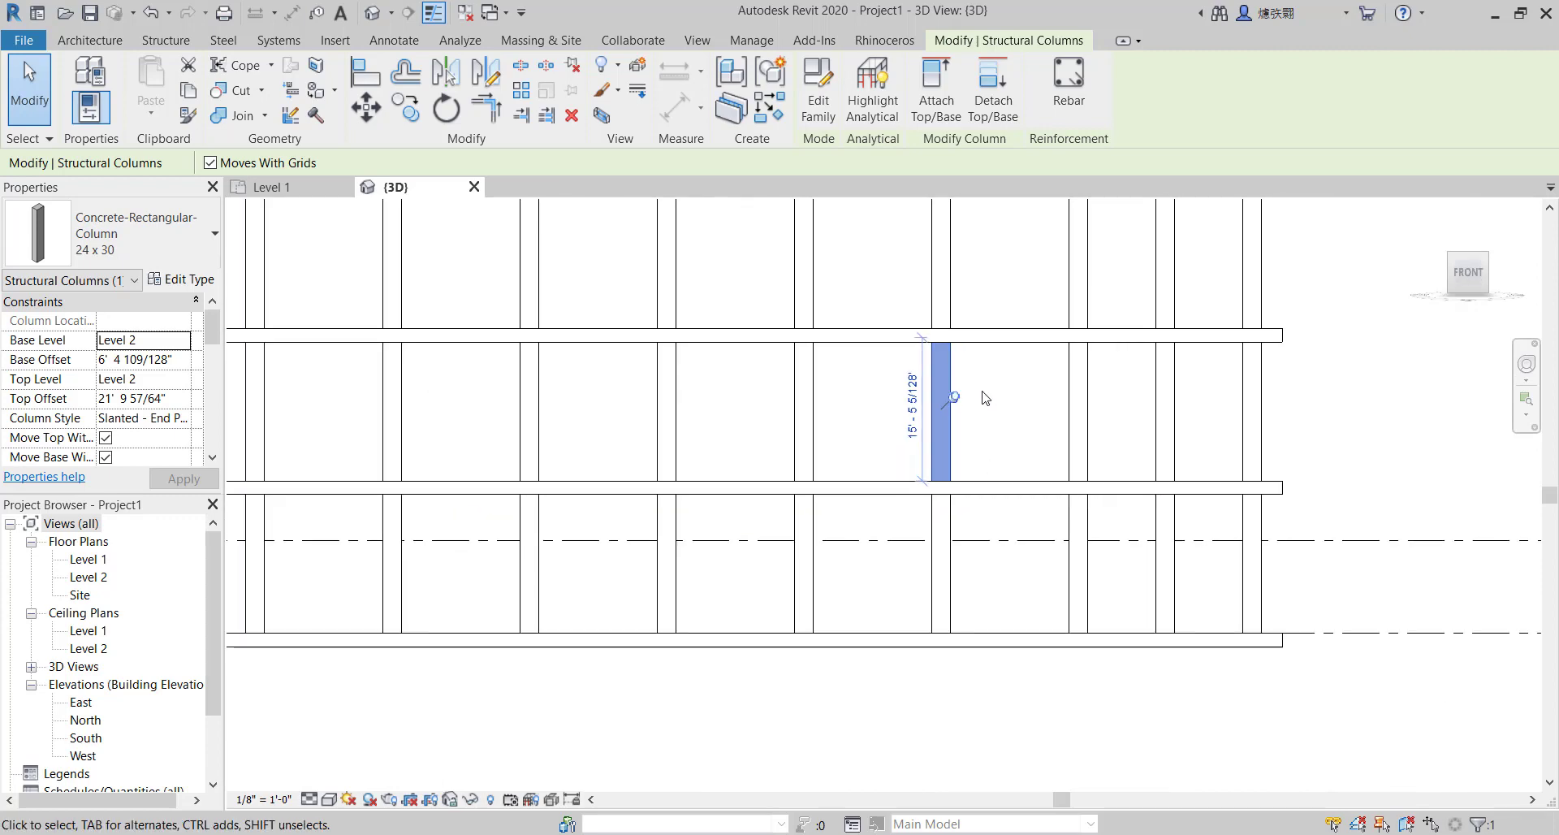
scroll(965, 344, "up", 3)
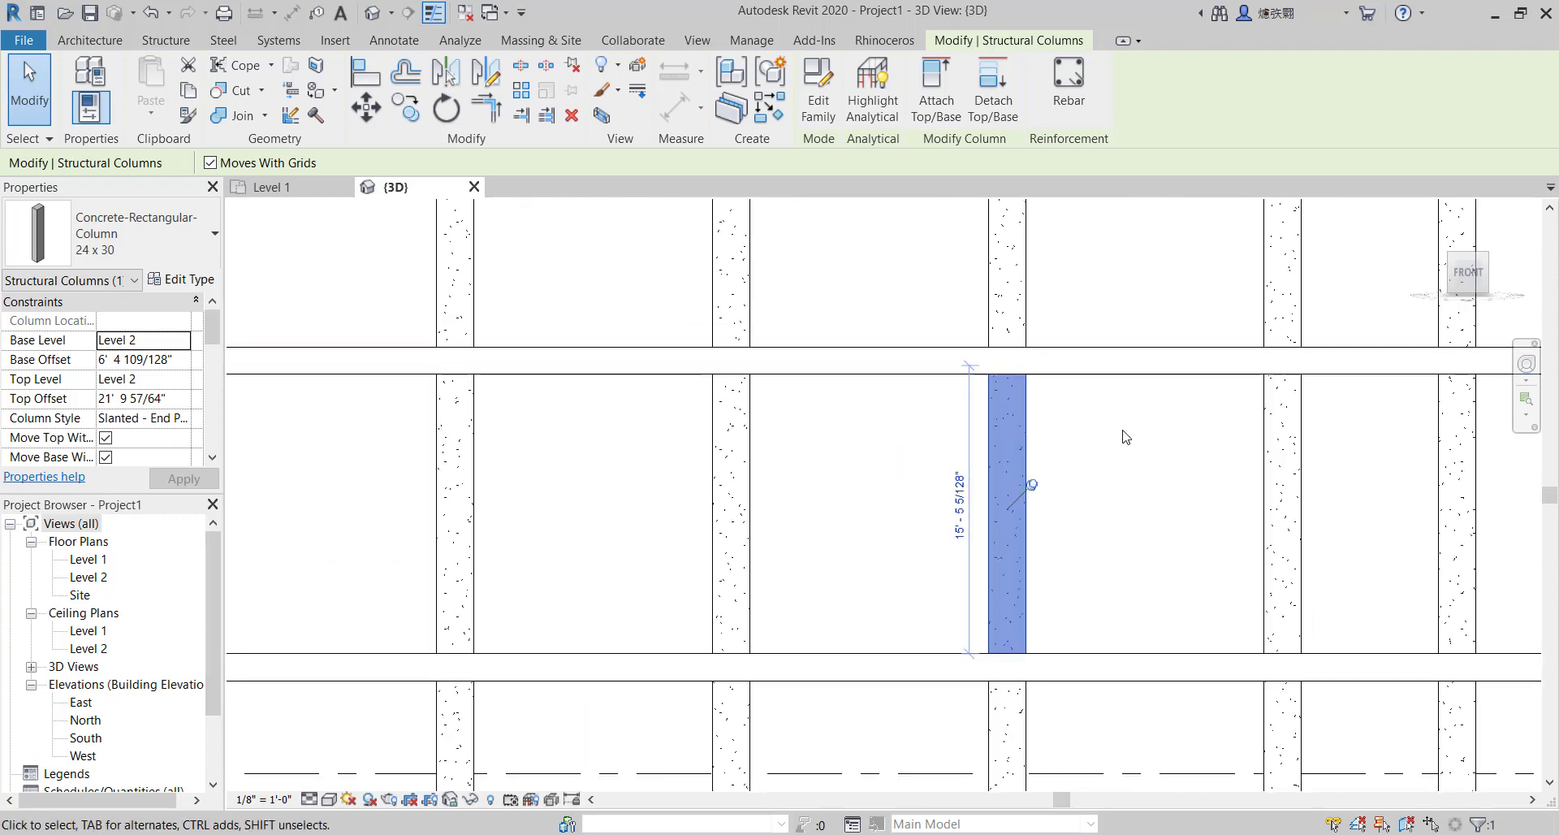
scroll(1128, 406, "up", 1)
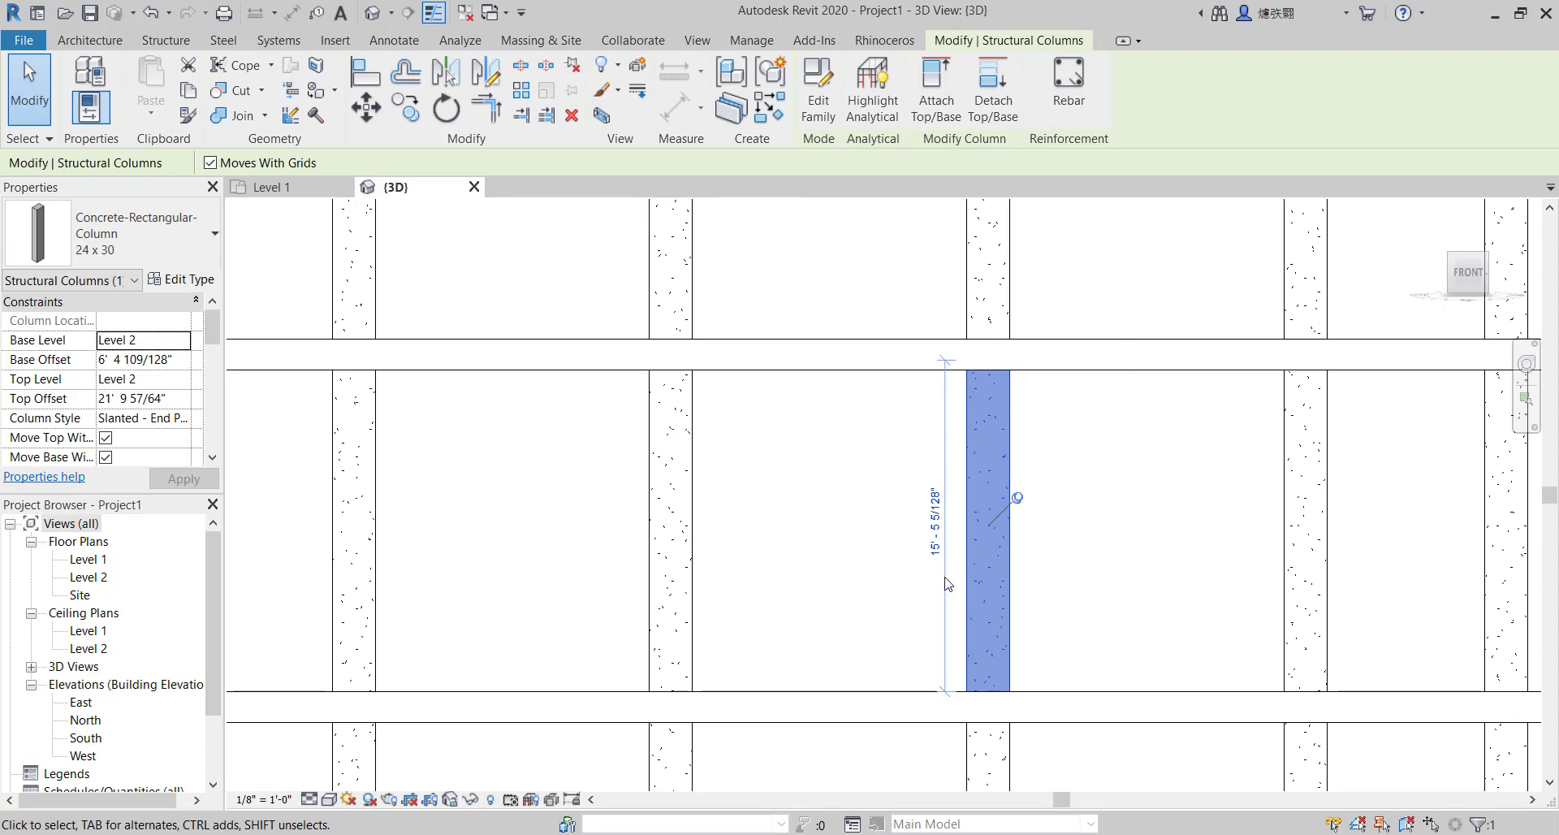
Back in Grasshopper, pick Concrete-Rectangular-Column : 24 x 30 as the column type again and move the column component slightly outward
left_click(885, 40)
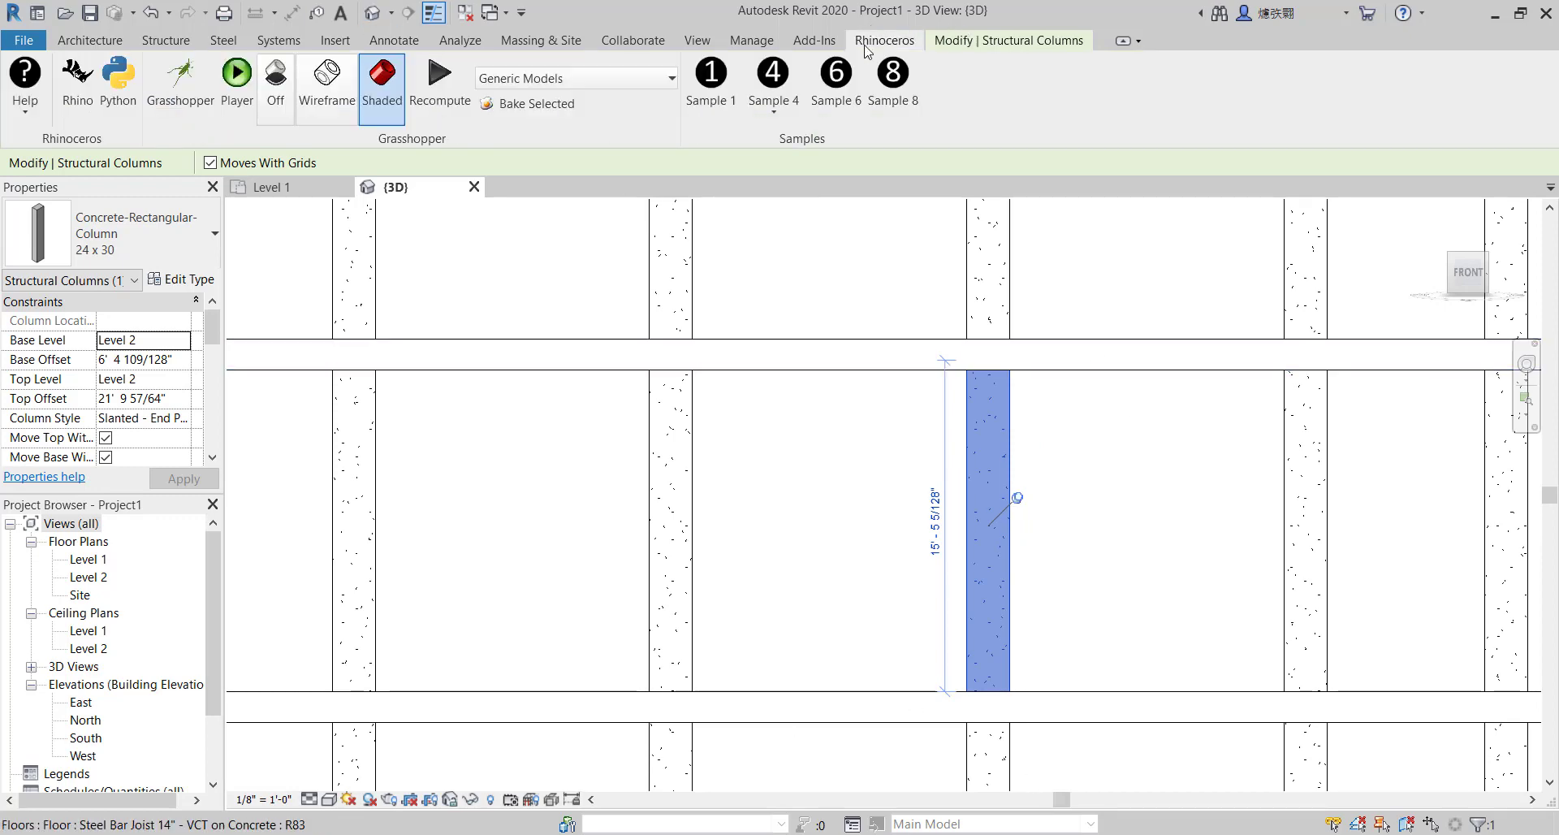
left_click(186, 77)
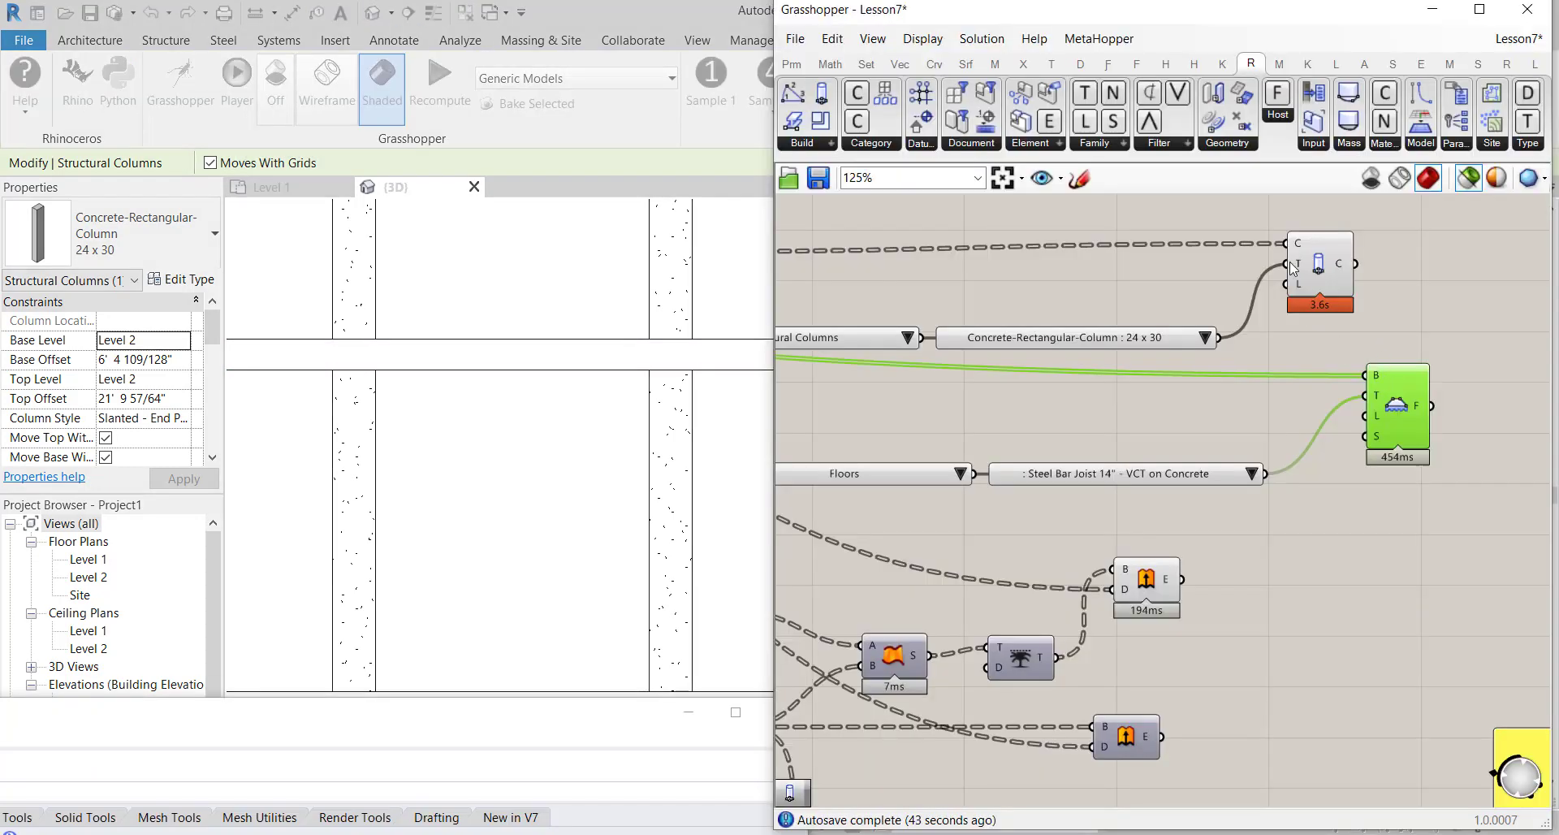
left_click(1204, 338)
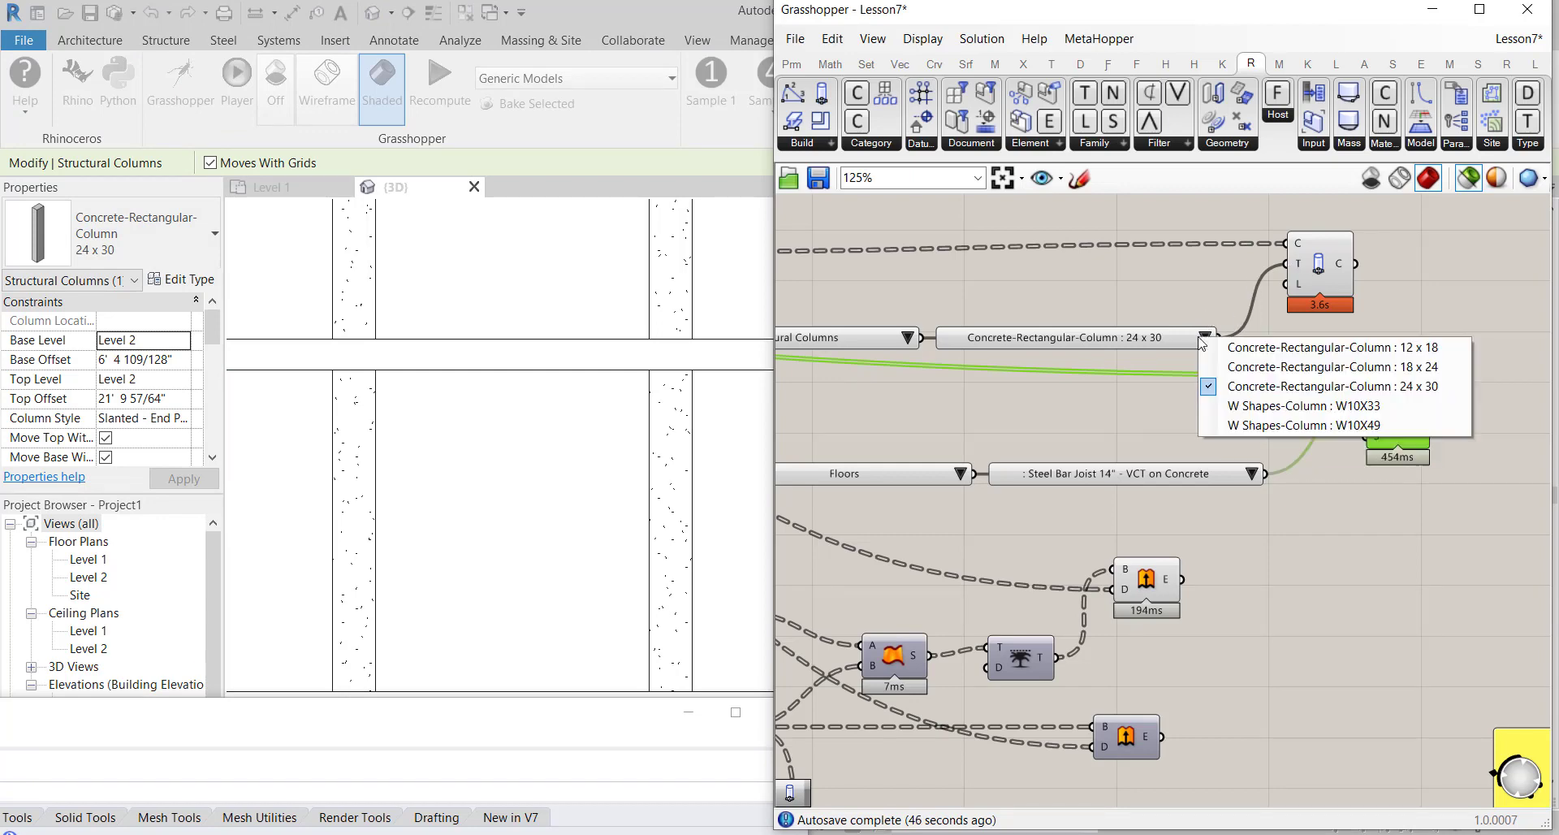
left_click(1253, 387)
left_click_drag(1328, 272, 1236, 338)
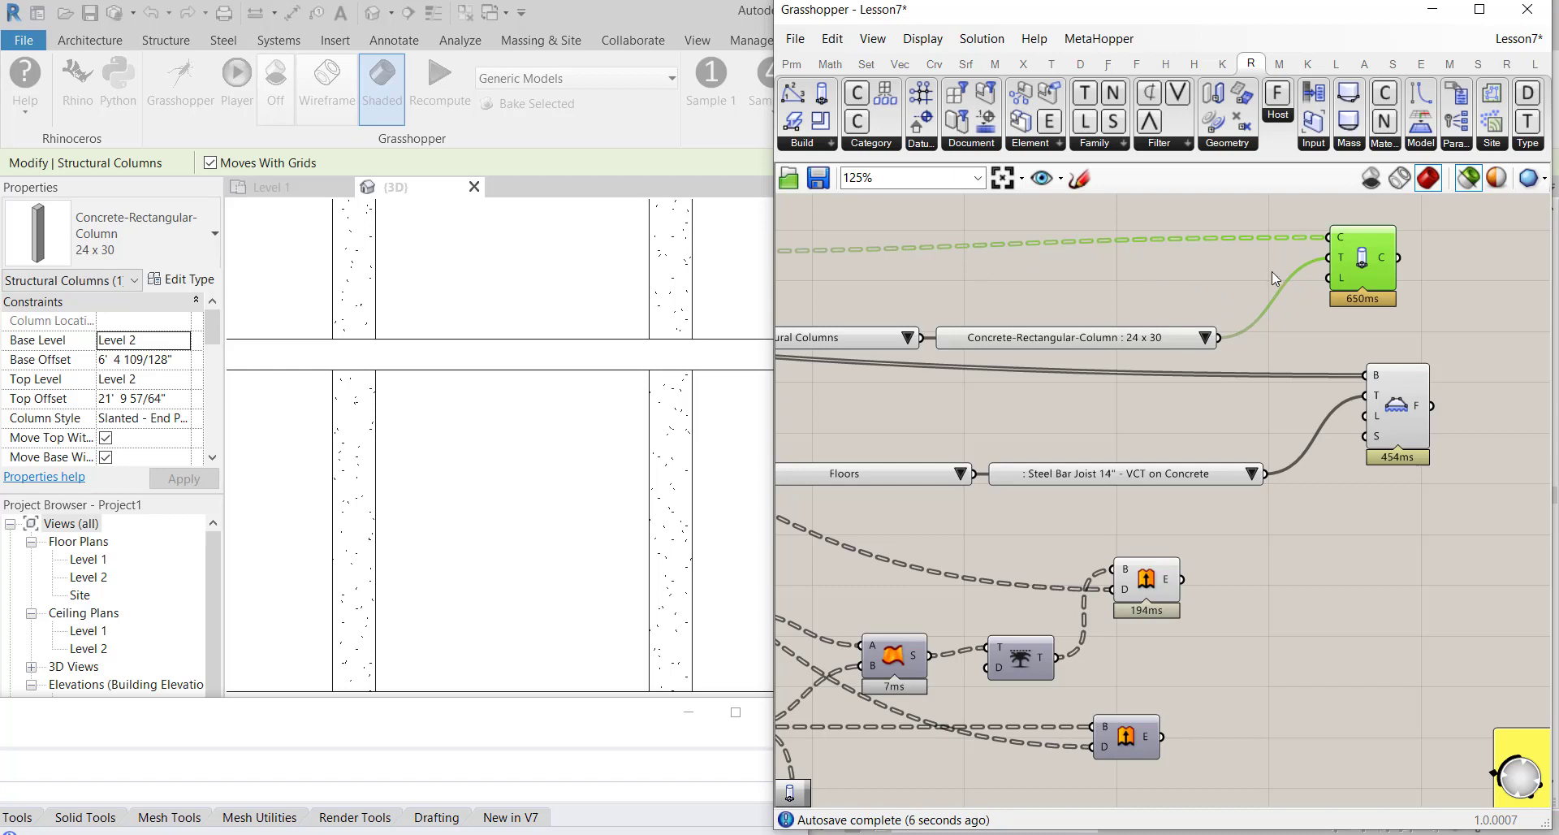
Switch to Revit, orbit to the building's outer edge, select the end column under the slab, and review its constraint and construction properties
left_click(674, 412)
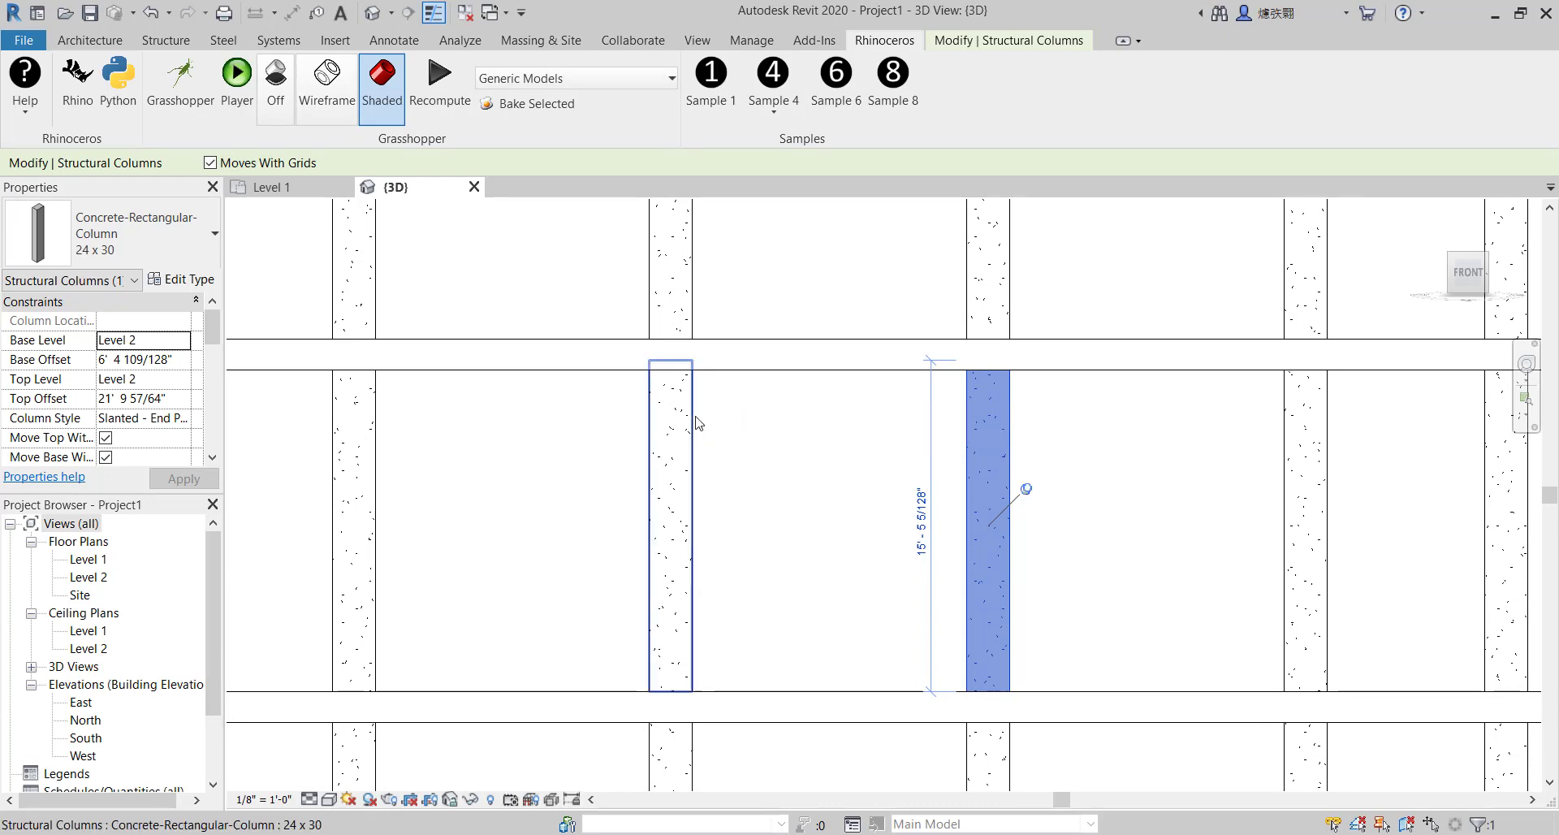
scroll(772, 439, "down", 5)
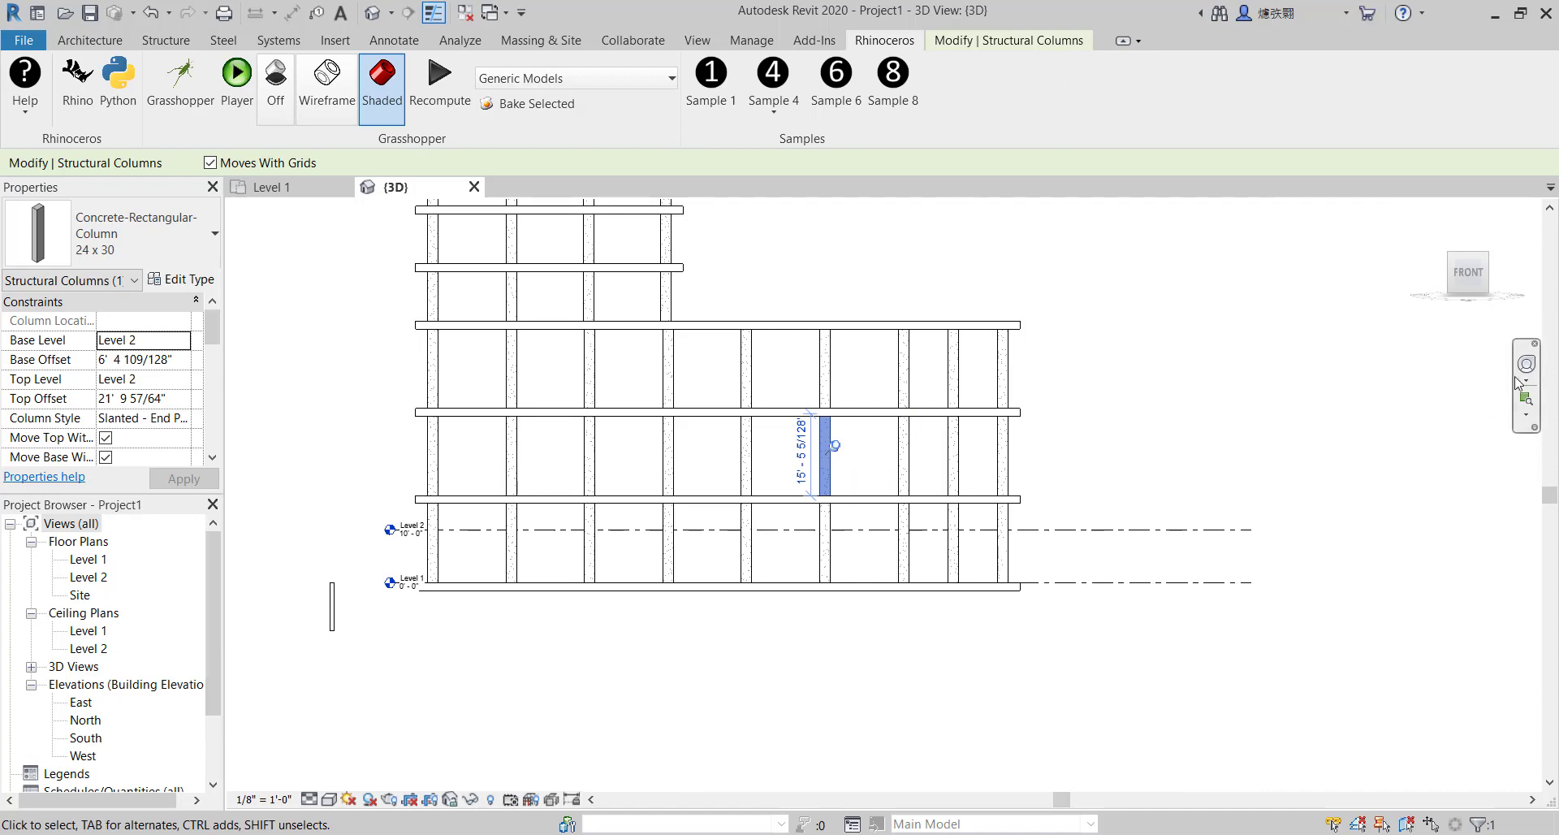
middle_click_drag(1137, 292, 1177, 289)
scroll(1047, 436, "up", 3)
scroll(1166, 296, "up", 4)
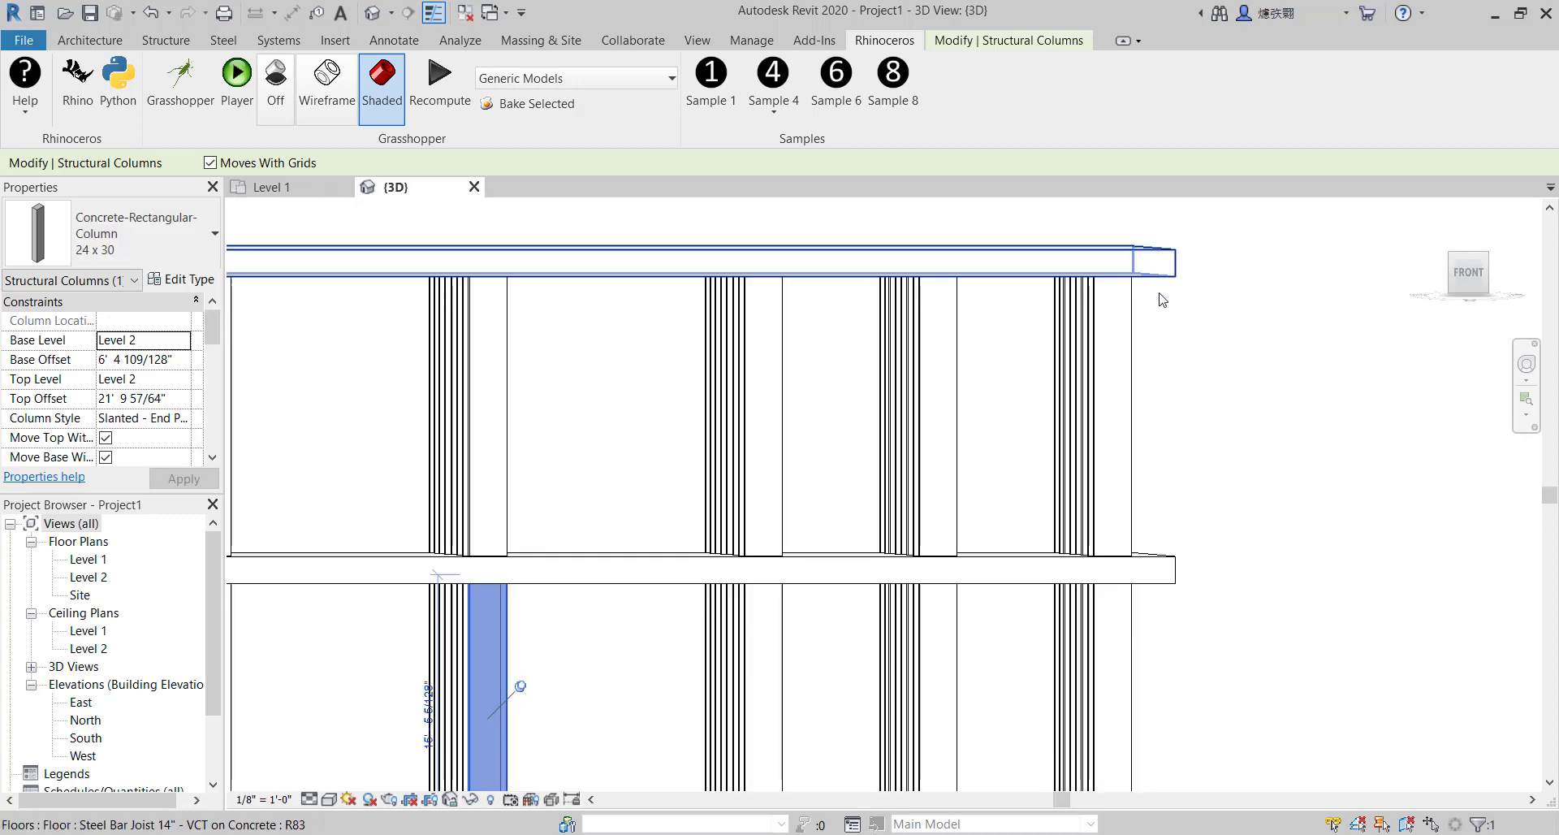
mouse_move(1163, 347)
middle_mouse_down("shift")
mouse_move(1180, 323)
mouse_move(1183, 347)
mouse_move(1167, 337)
mouse_move(1187, 344)
middle_mouse_up("shift")
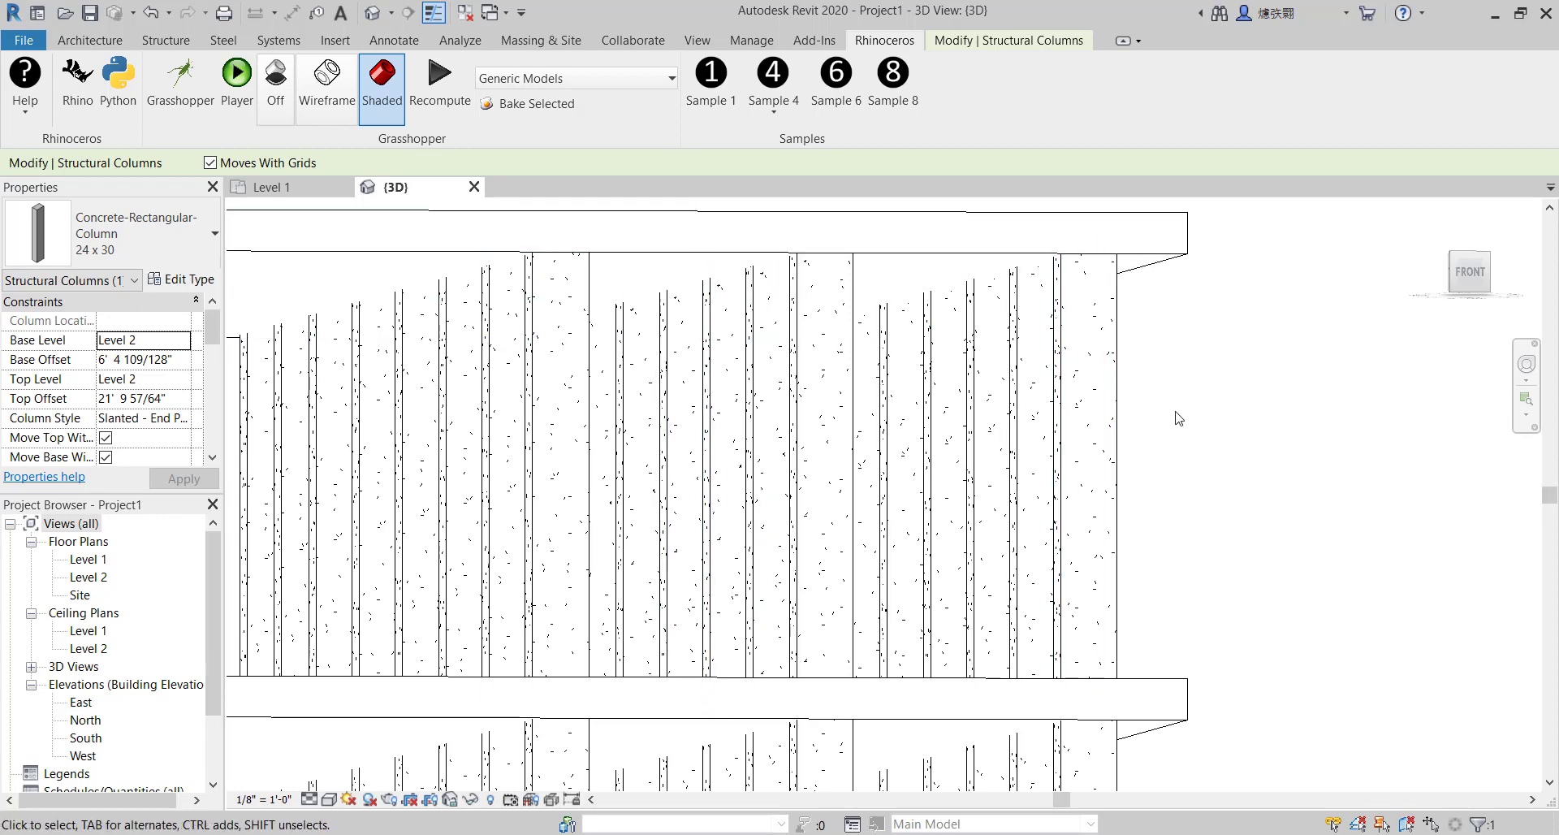
left_click(1117, 430)
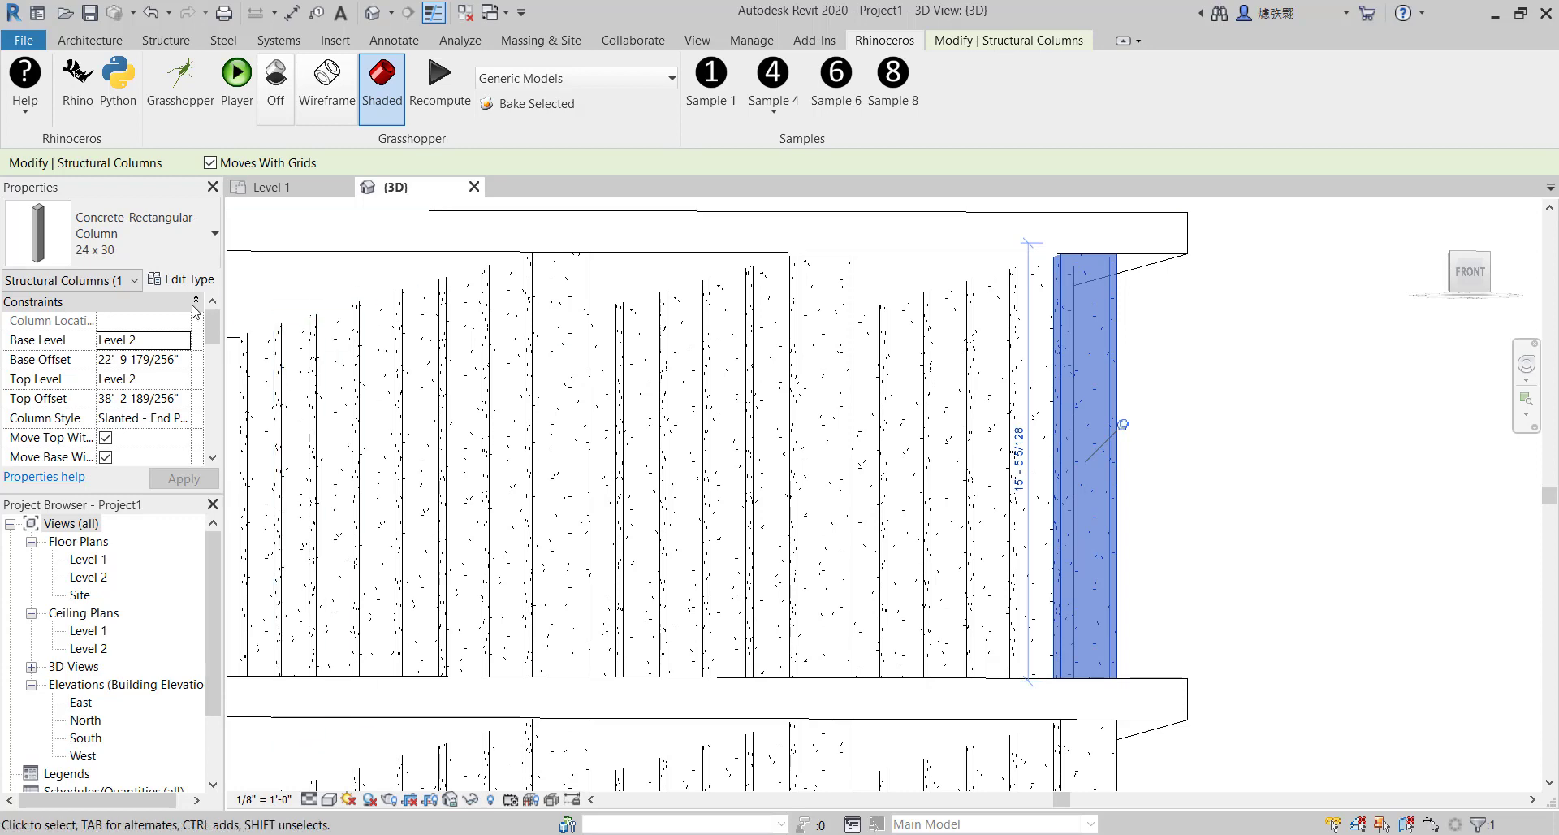
left_click_drag(213, 328, 207, 368)
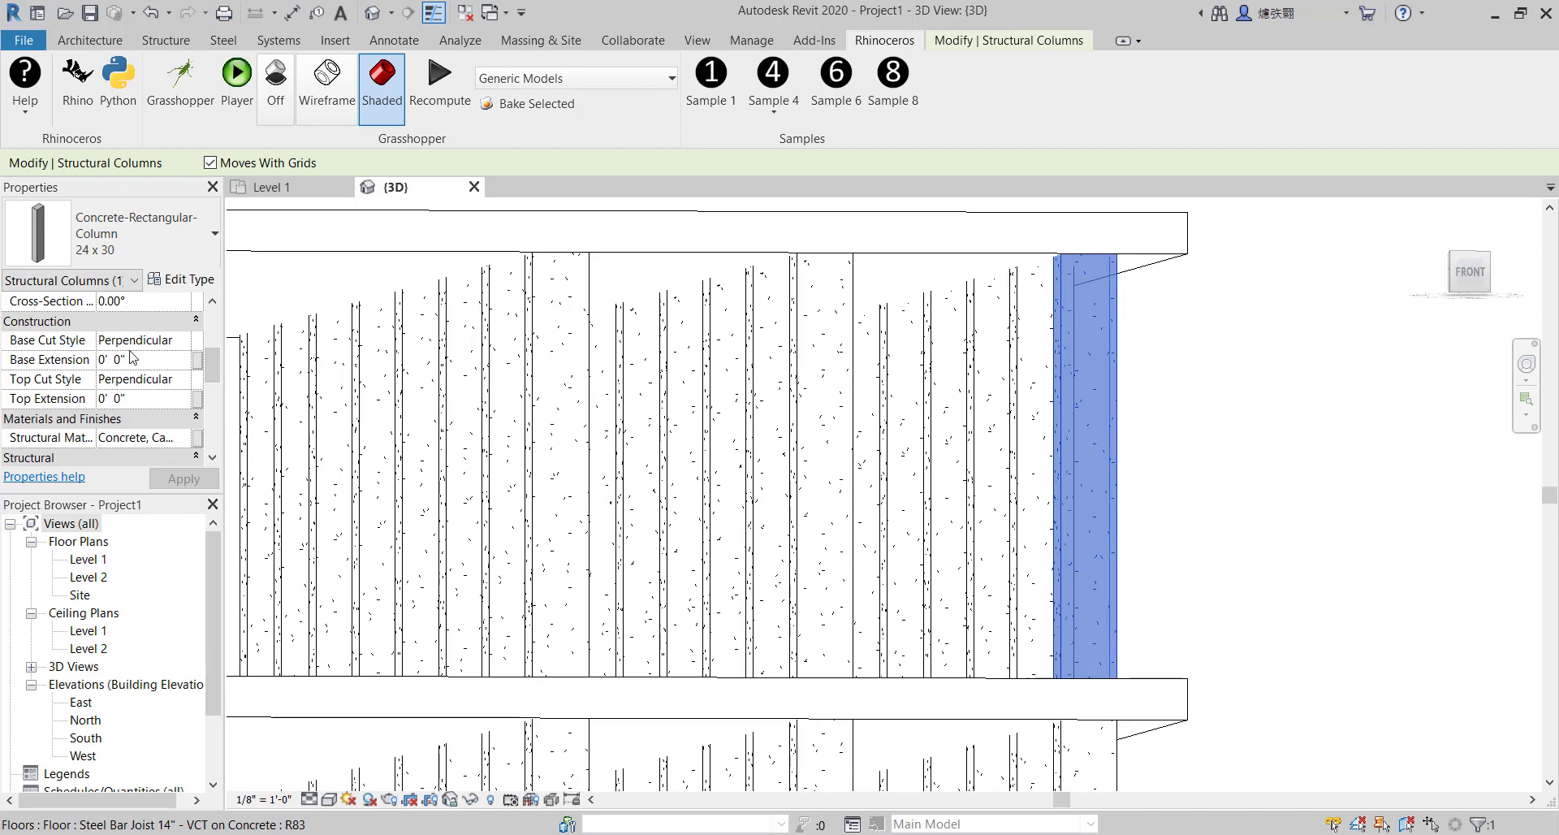
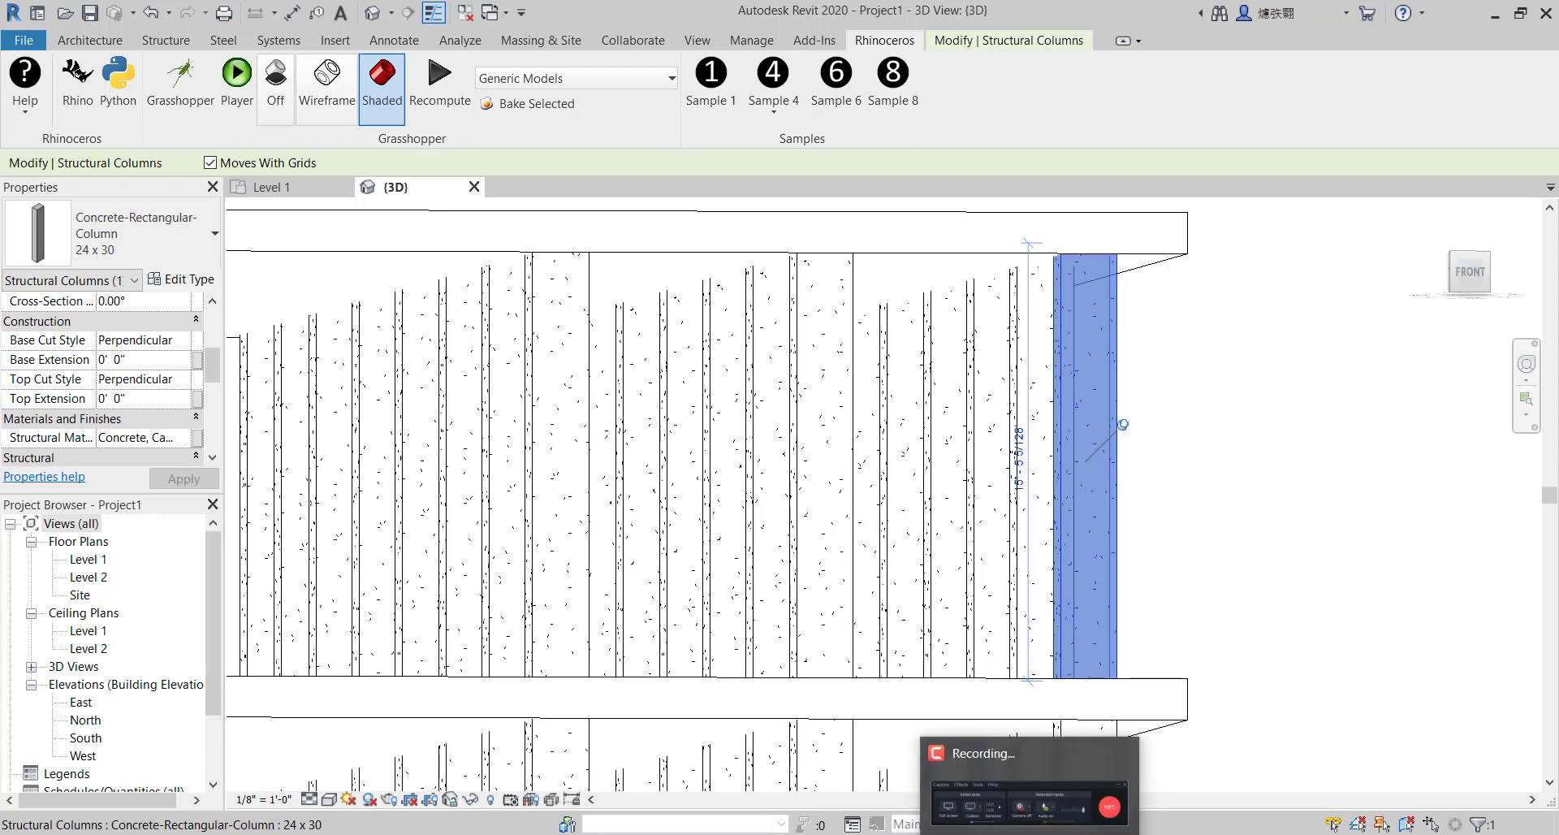
Return to Grasshopper and move the floor component down in line with its type picker and close beside it
left_click(180, 81)
scroll(978, 407, "down", 4)
scroll(1319, 432, "up", 5)
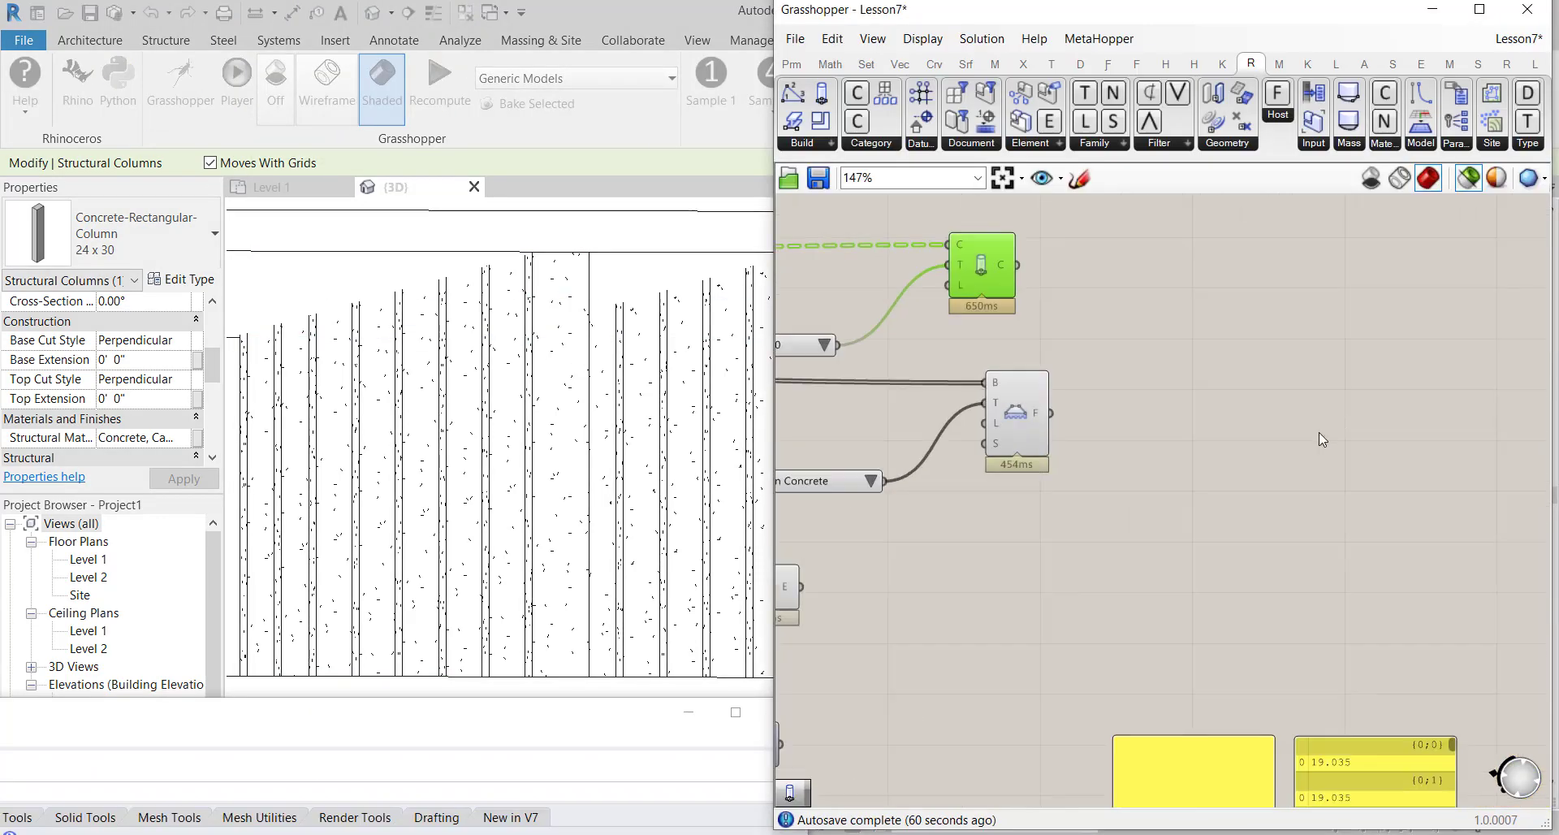
scroll(1159, 338, "down", 3)
scroll(985, 393, "up", 4)
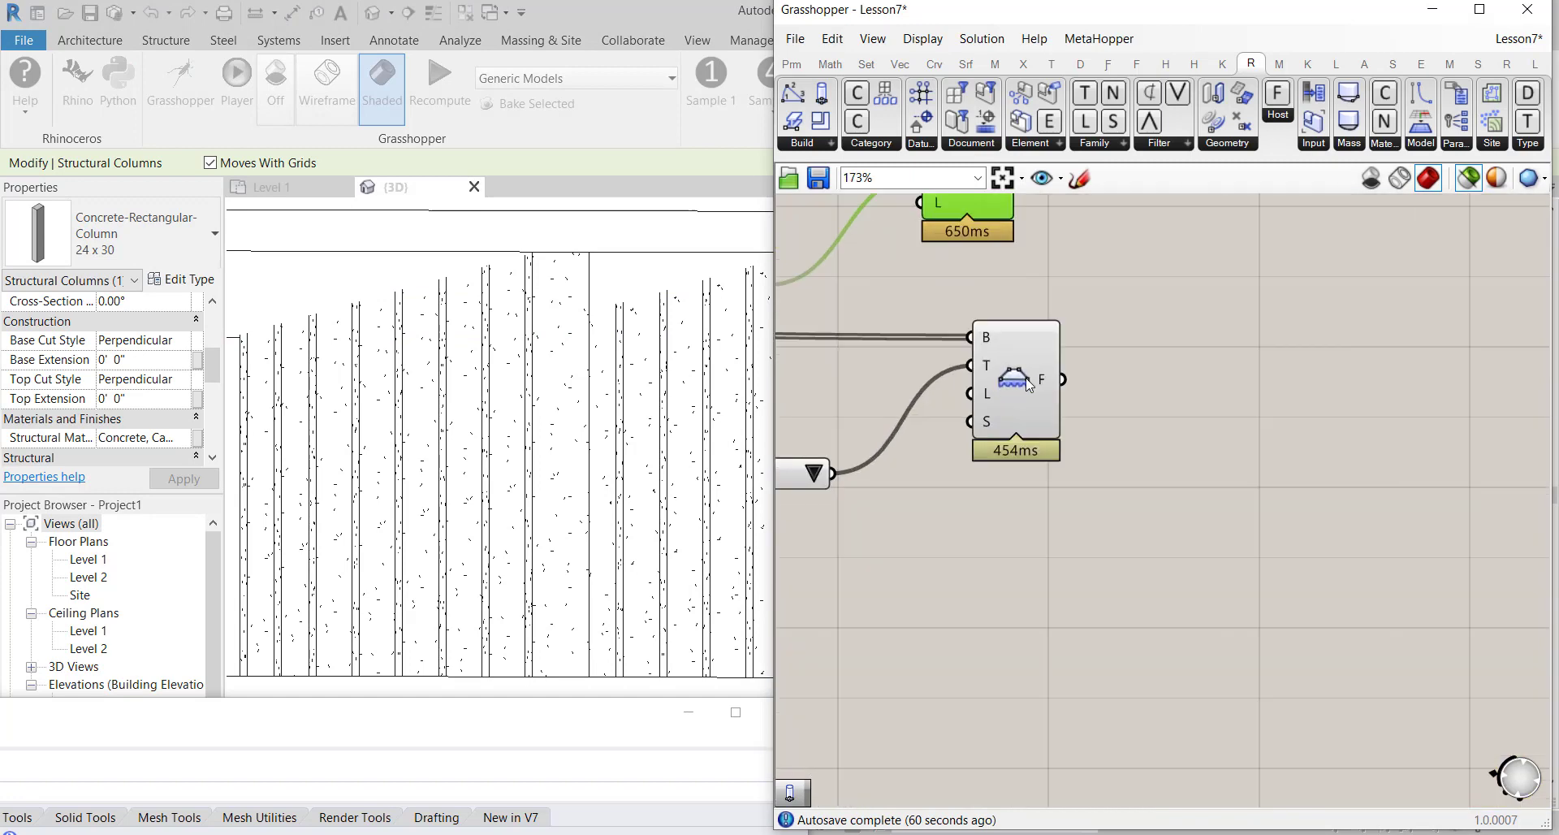
left_click_drag(1029, 383, 1040, 469)
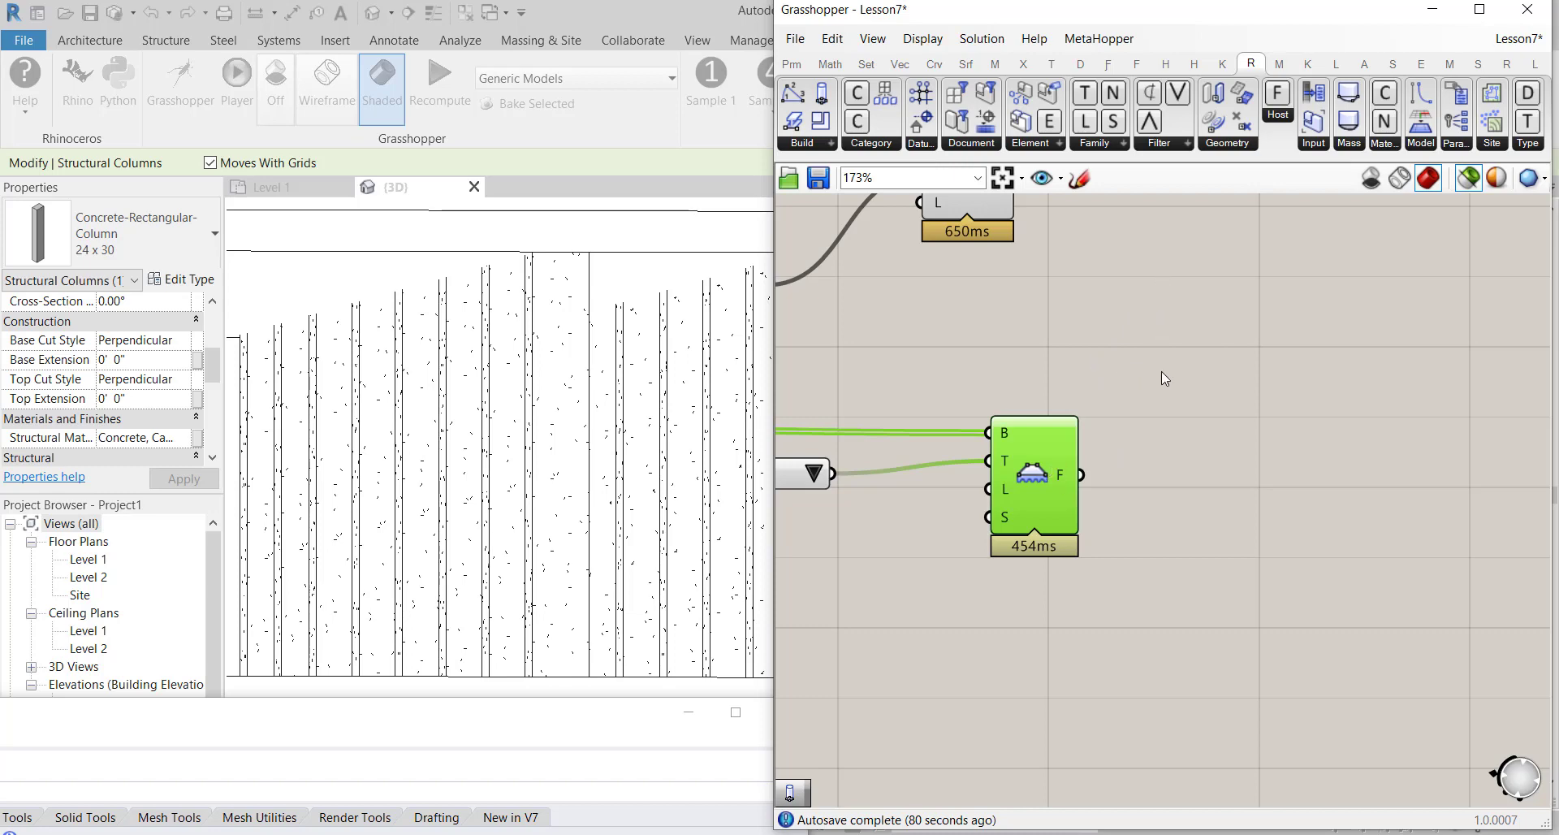
scroll(1185, 367, "down", 3)
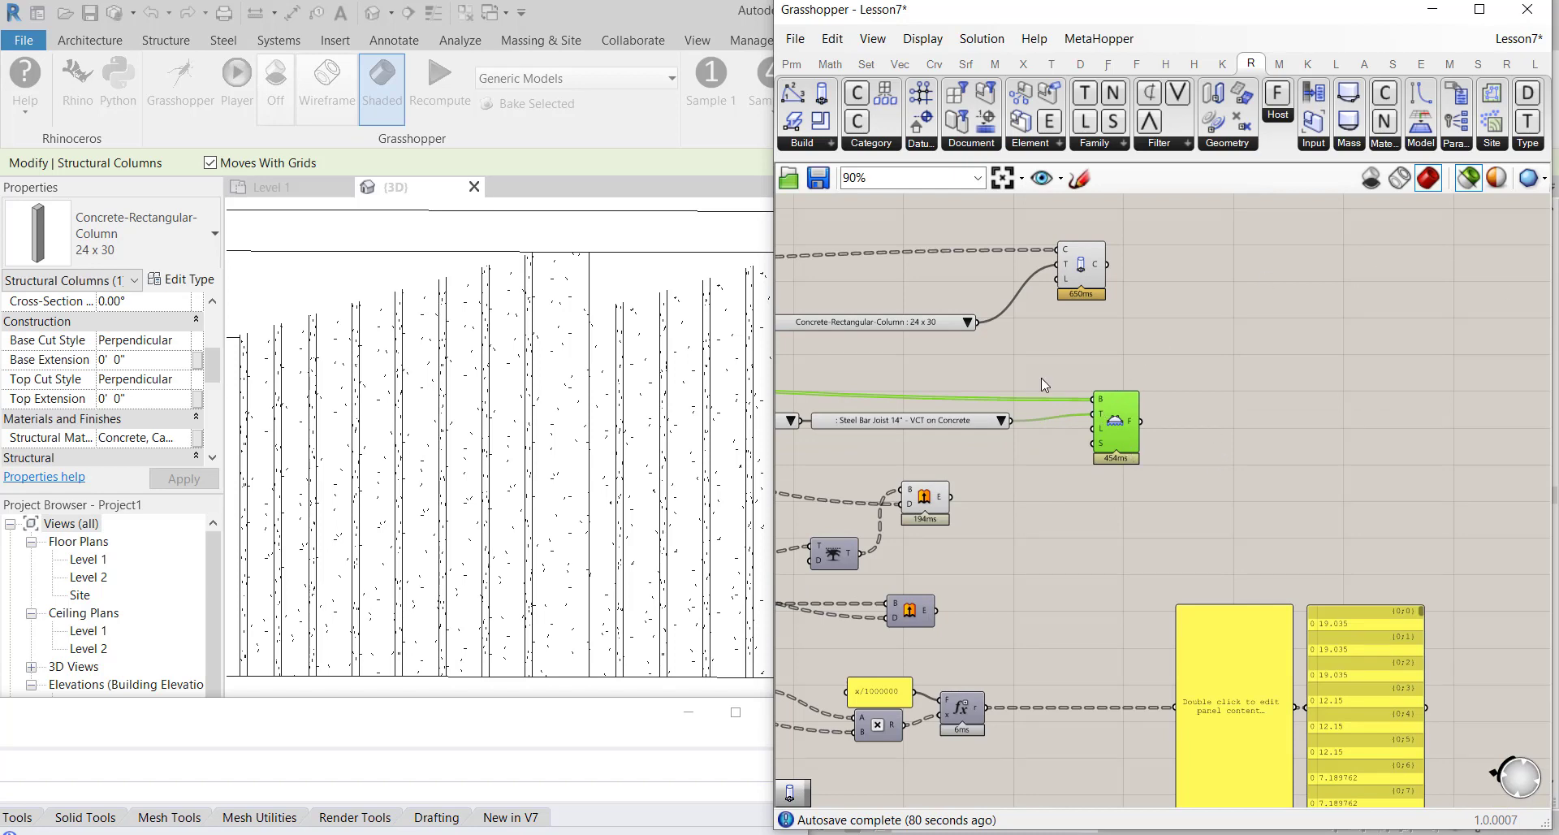
left_click_drag(1112, 412, 1055, 414)
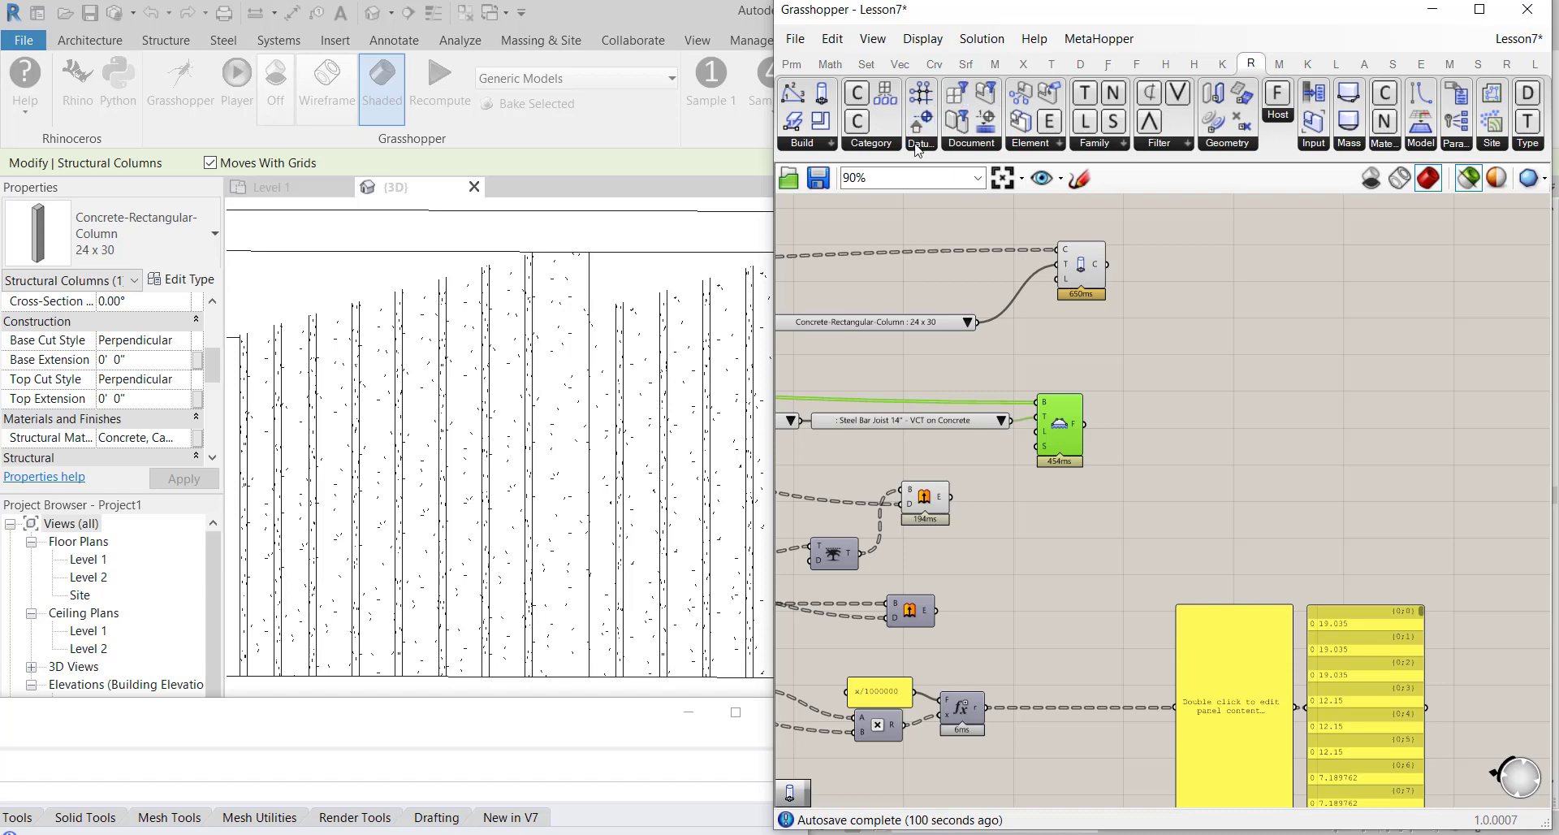
Add a BuiltInParameter.ByName component on the empty canvas beyond the floor component
left_click(1318, 146)
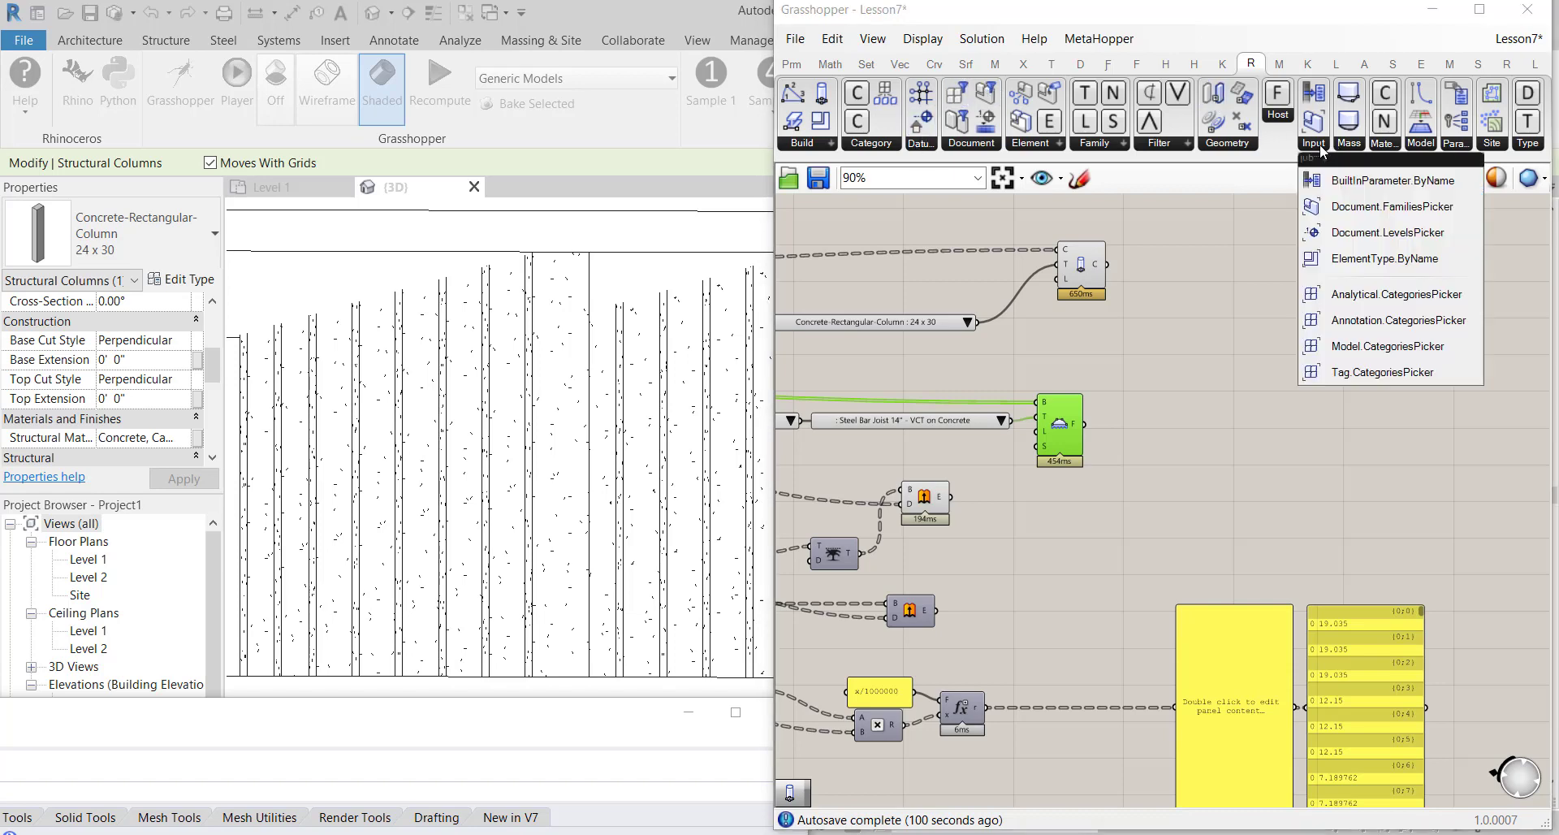
left_click(1371, 182)
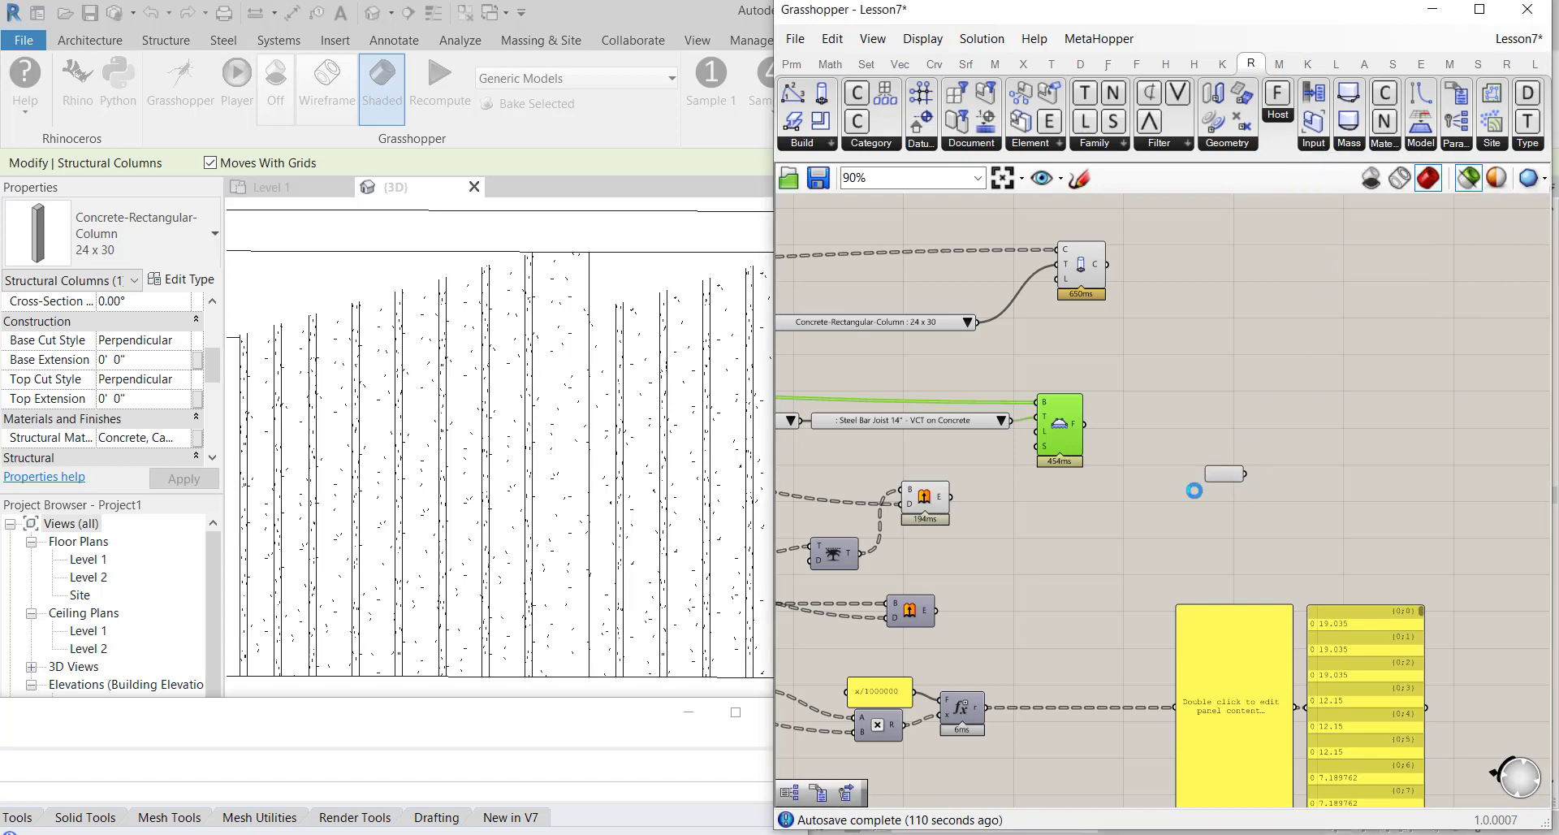
Move the BuiltInParameter.ByName component beside the floor component, wire the floor output into it, and check its options
scroll(1205, 500, "up", 3)
left_click_drag(1229, 459, 1142, 388)
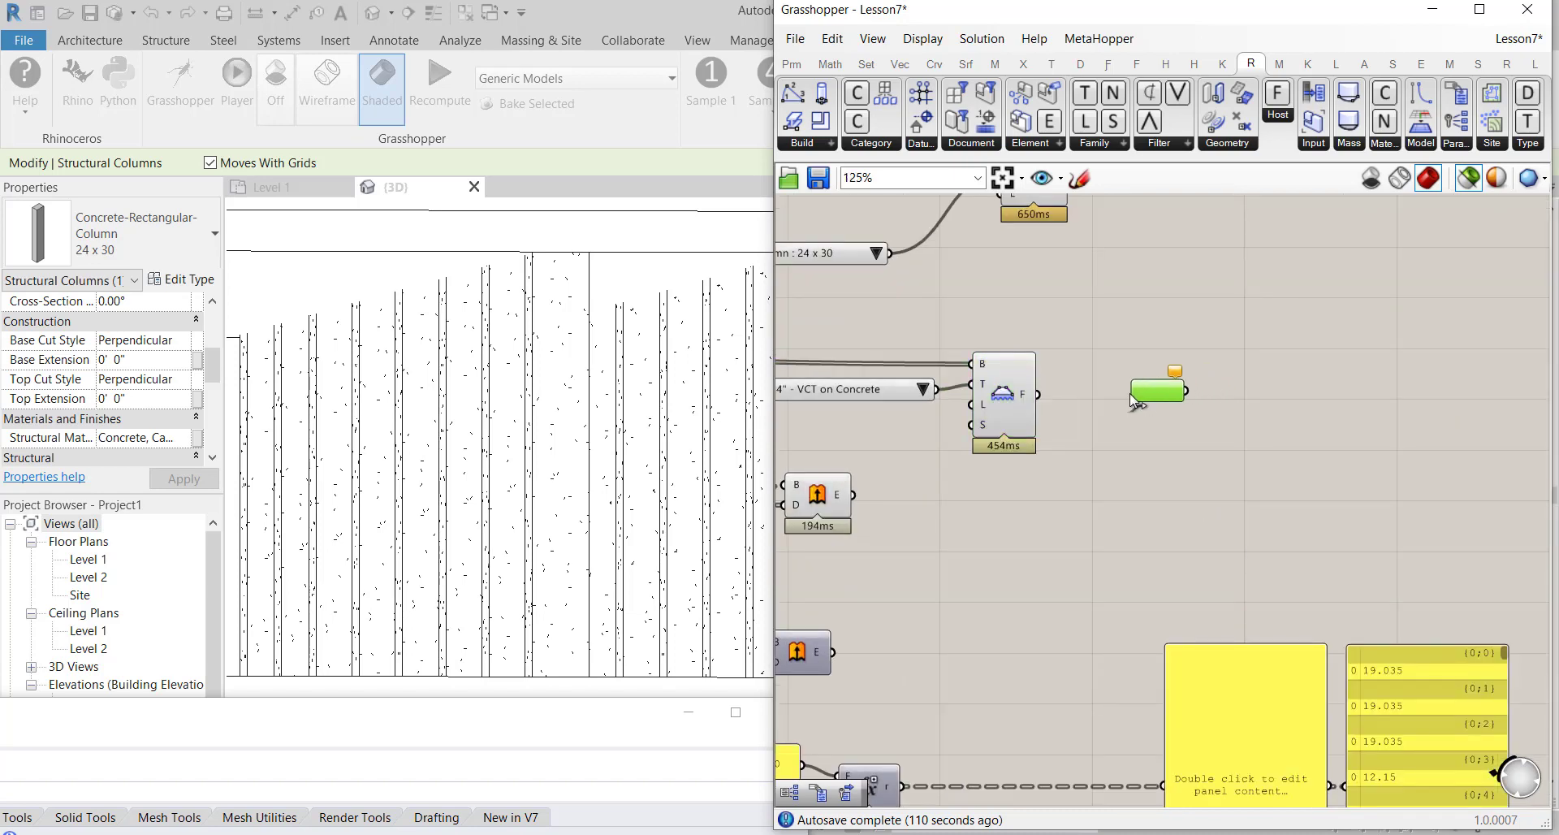
left_click_drag(1043, 396, 1041, 396)
scroll(1205, 406, "up", 3)
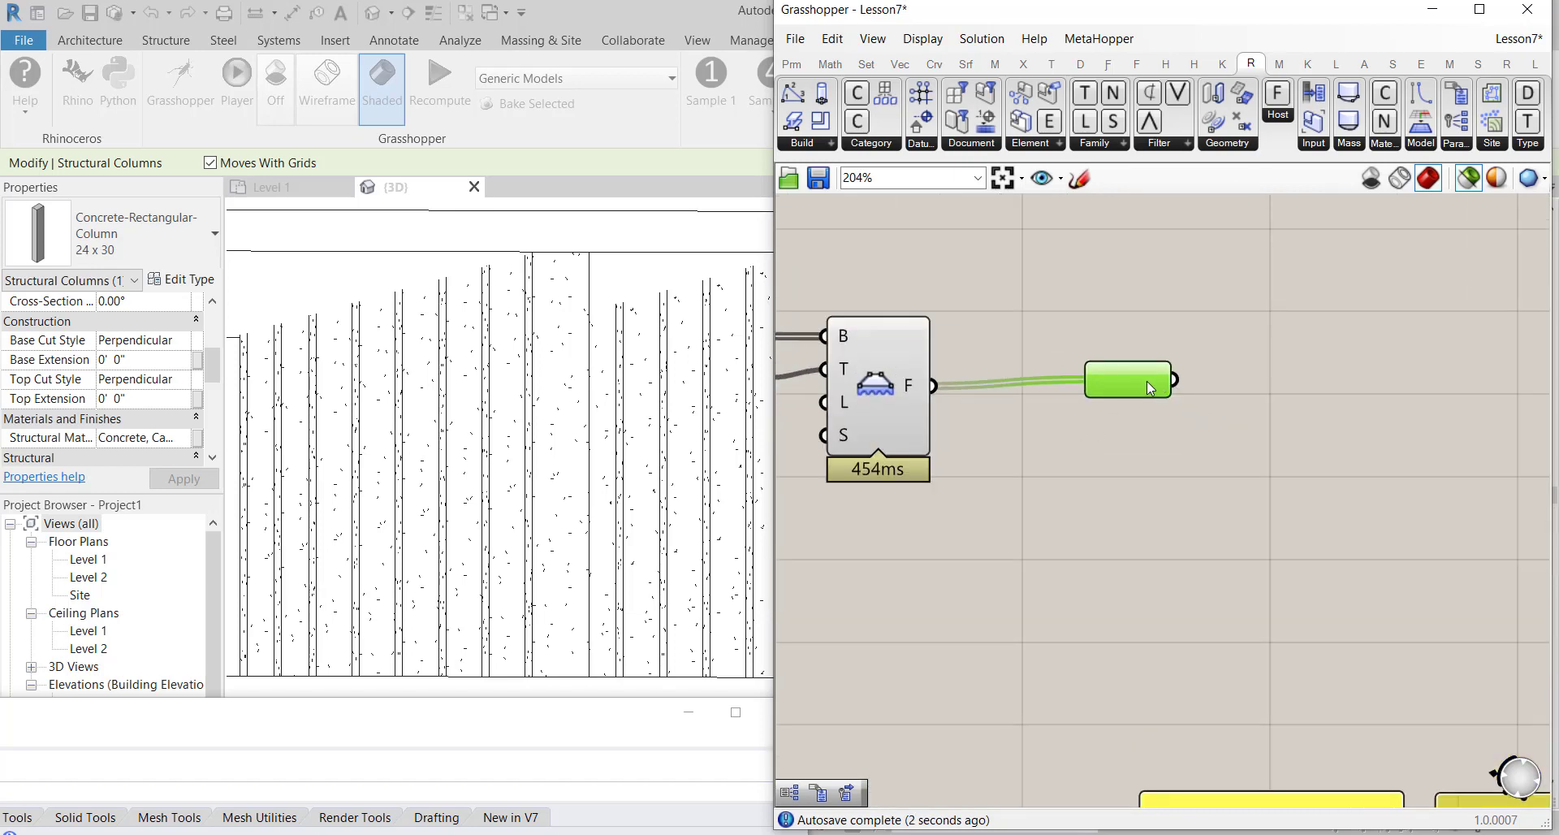
right_click(1147, 382)
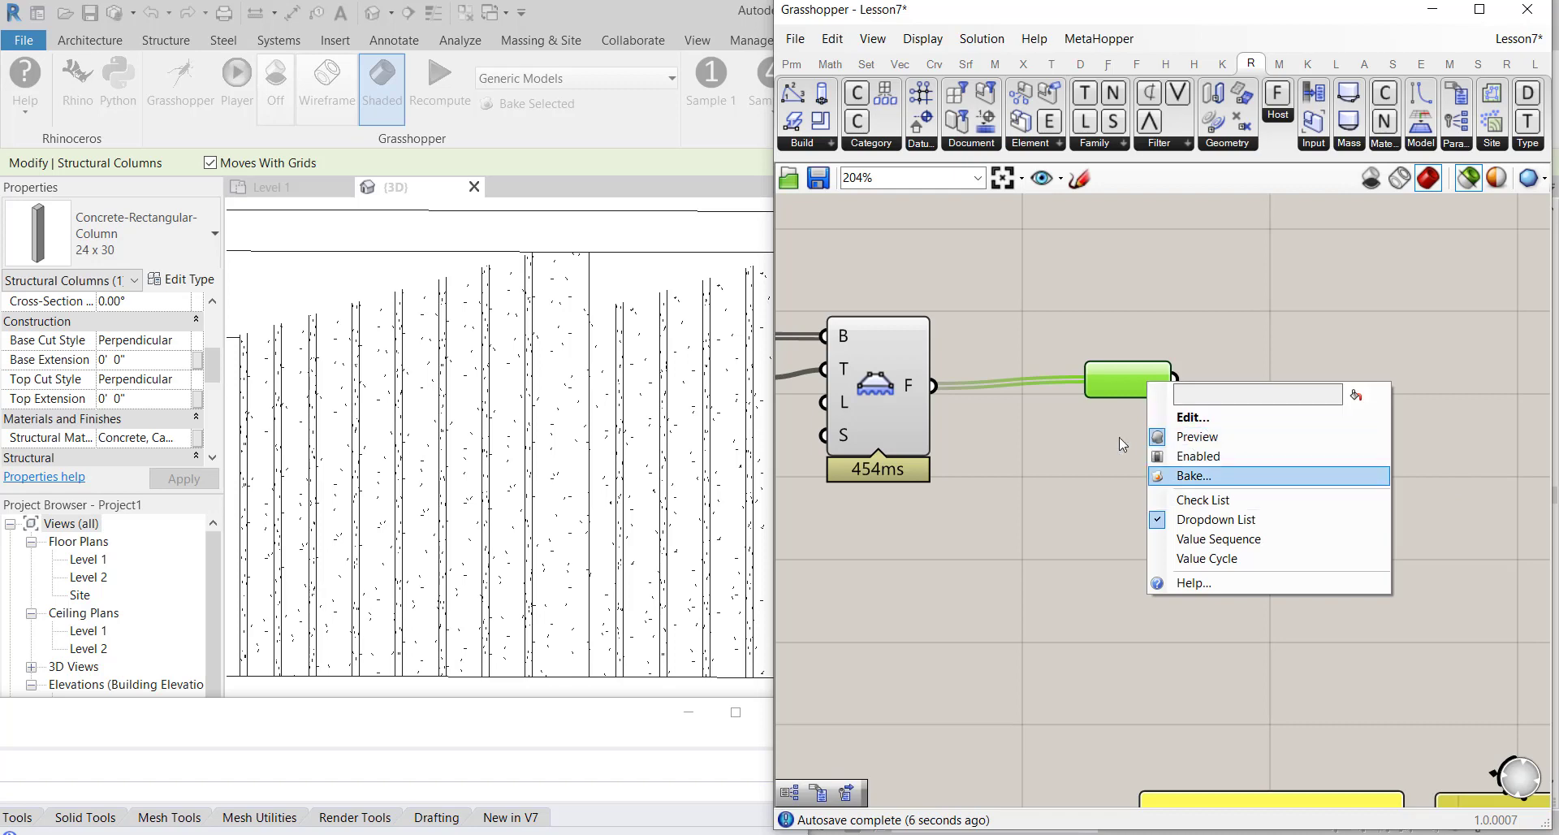
Delete the BuiltInParameter.ByName component next to the floor component
left_click(1100, 378)
left_click_drag(1133, 378, 1127, 323)
key("Delete")
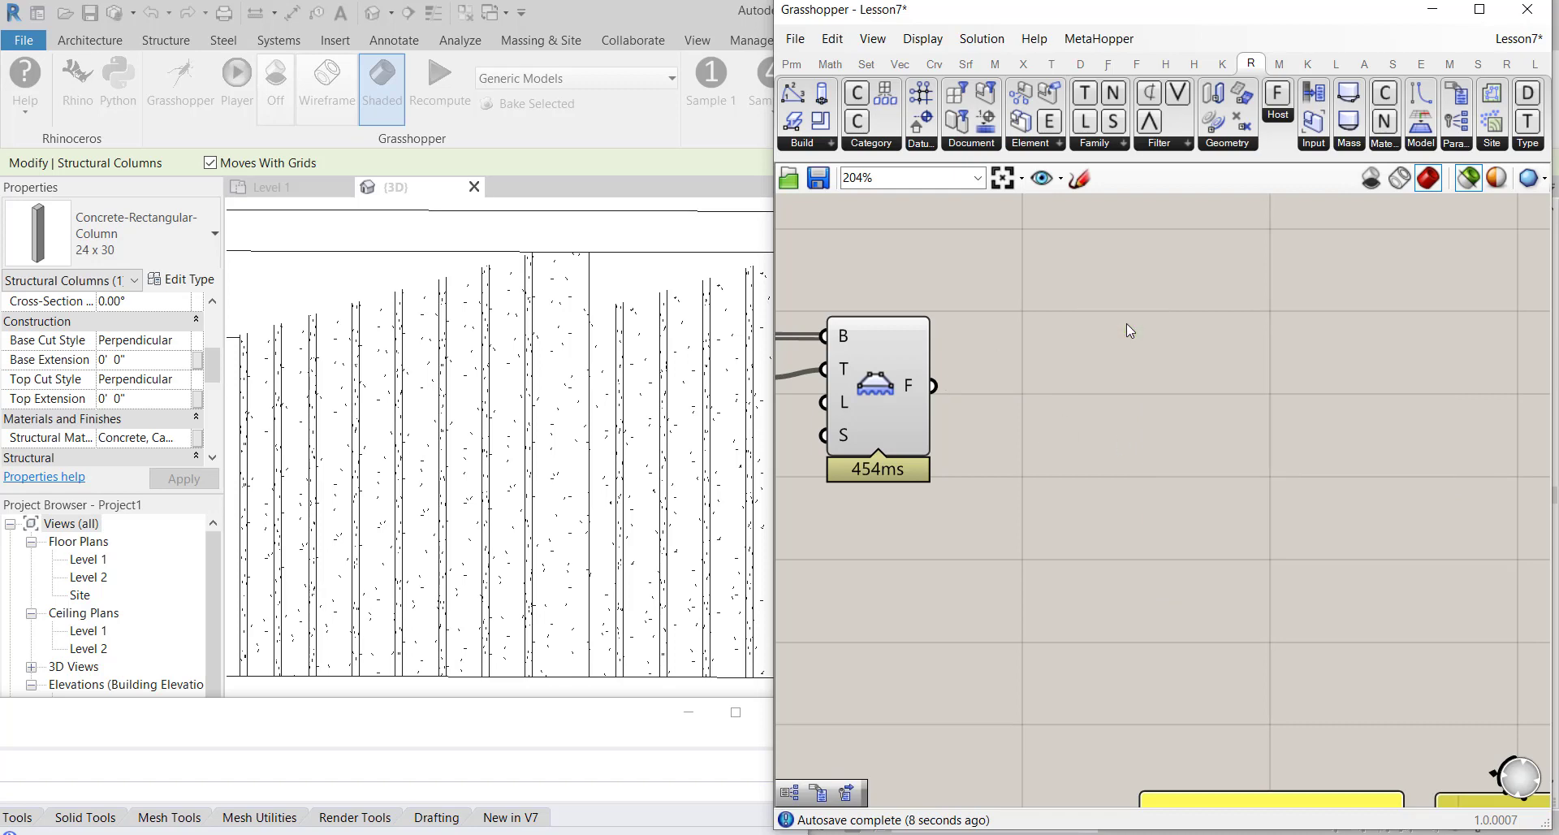
Add an Element.Decompose component, wire the floor output into it, and populate its outputs with the floor's parameters
left_click(1031, 97)
left_click(1123, 396)
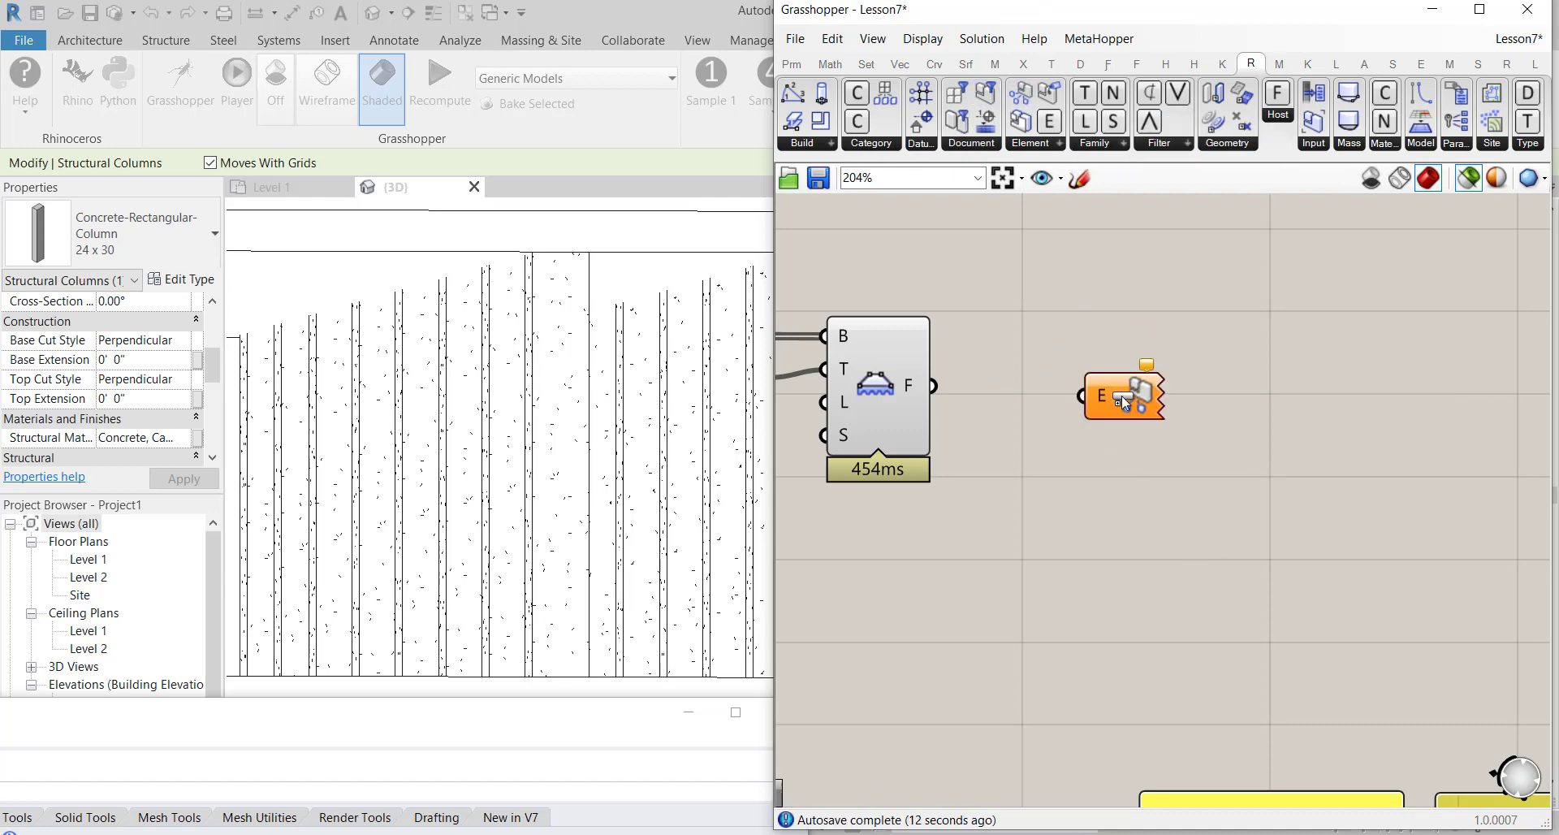
left_click_drag(1096, 397, 936, 385)
left_click_drag(1113, 415, 1056, 386)
right_click(1057, 388)
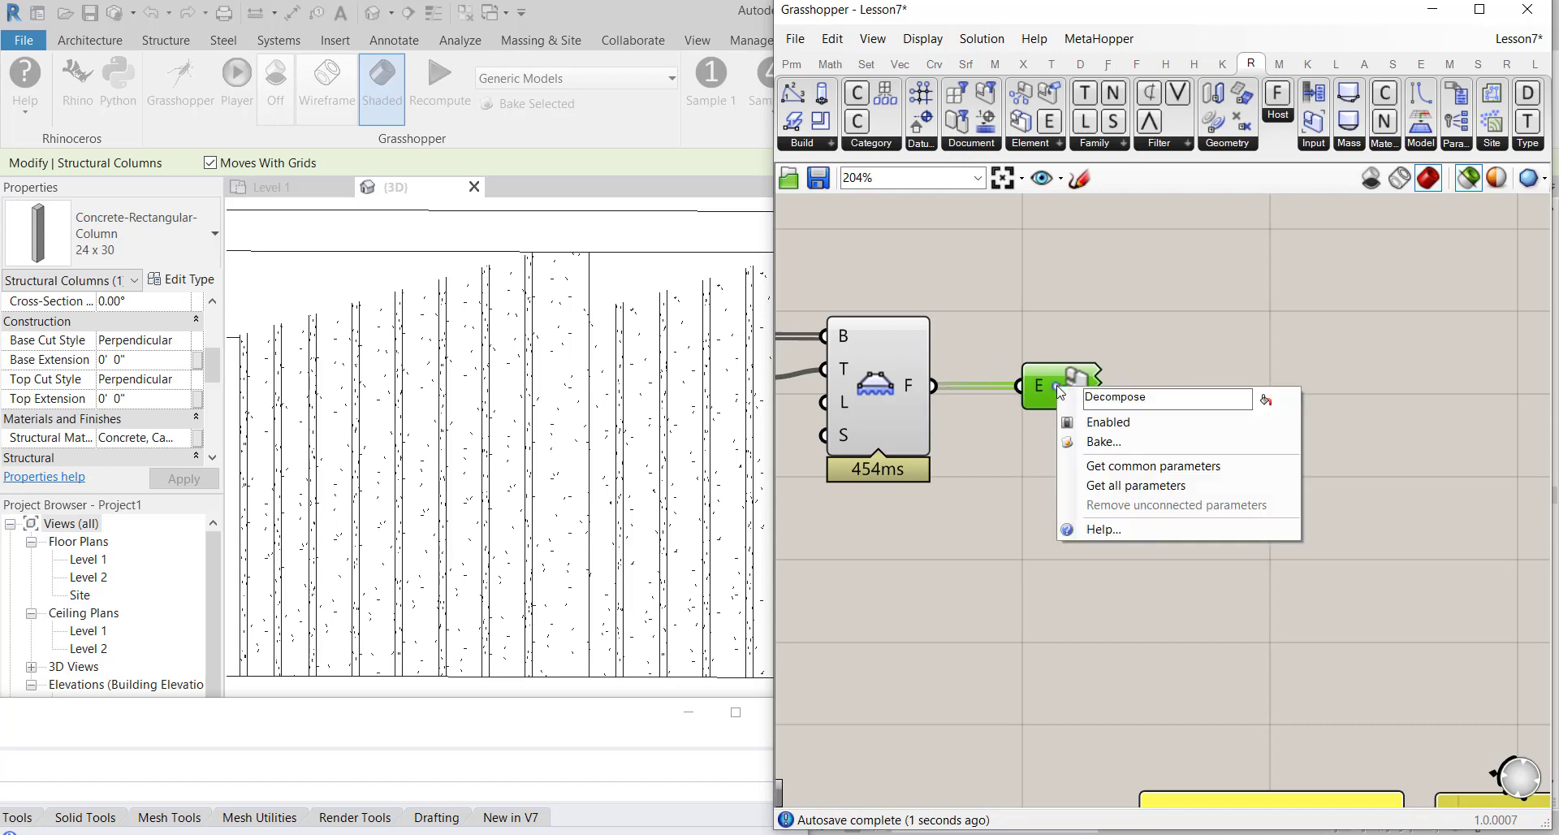
left_click(1148, 475)
Replace the Decompose component's floor input with the column component's output and get the columns' common parameters
scroll(1088, 397, "down", 5)
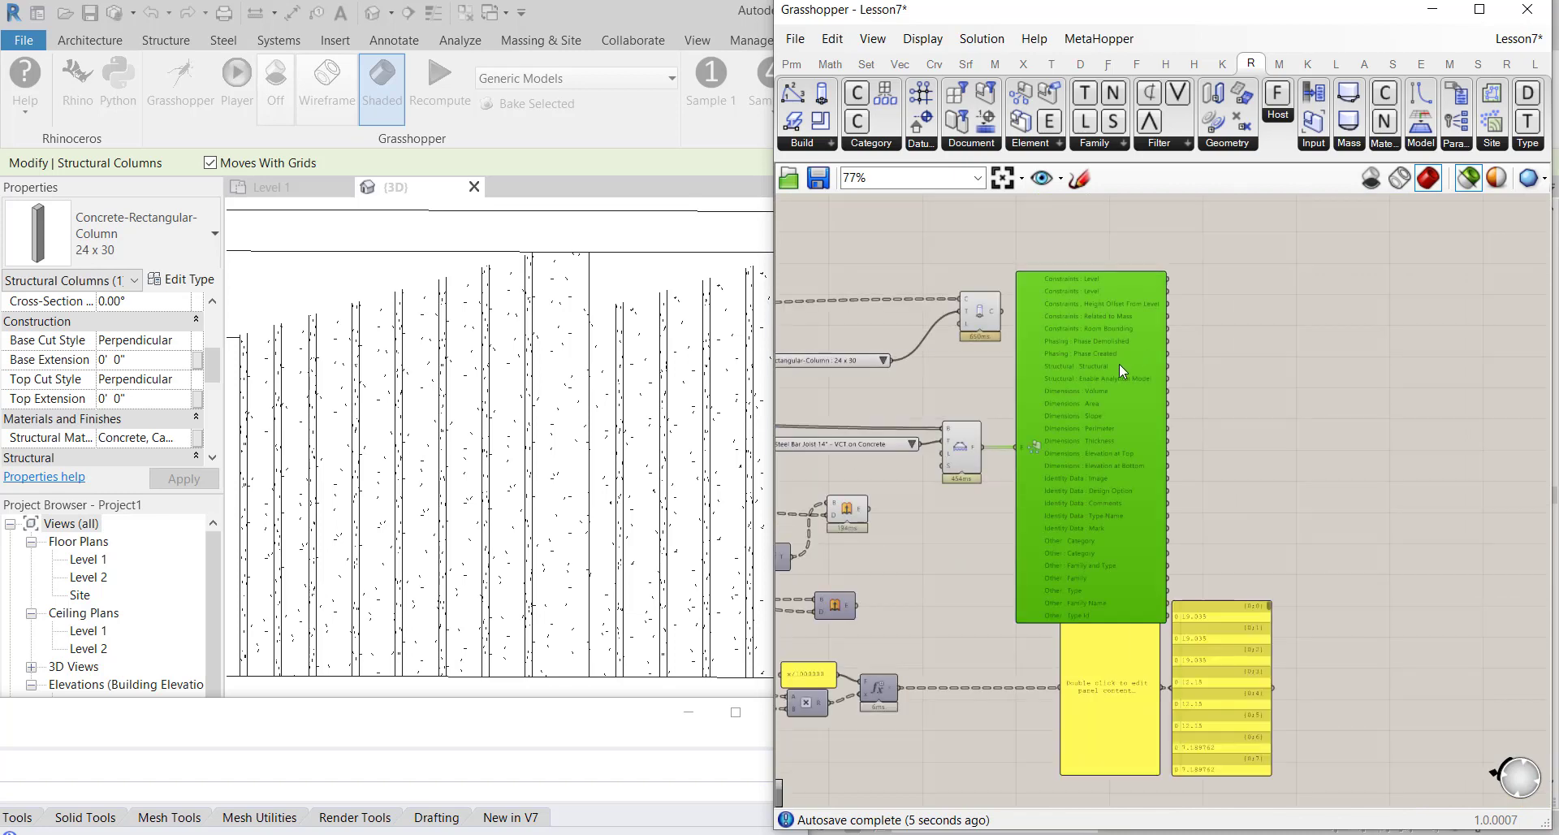
scroll(1040, 414, "up", 3)
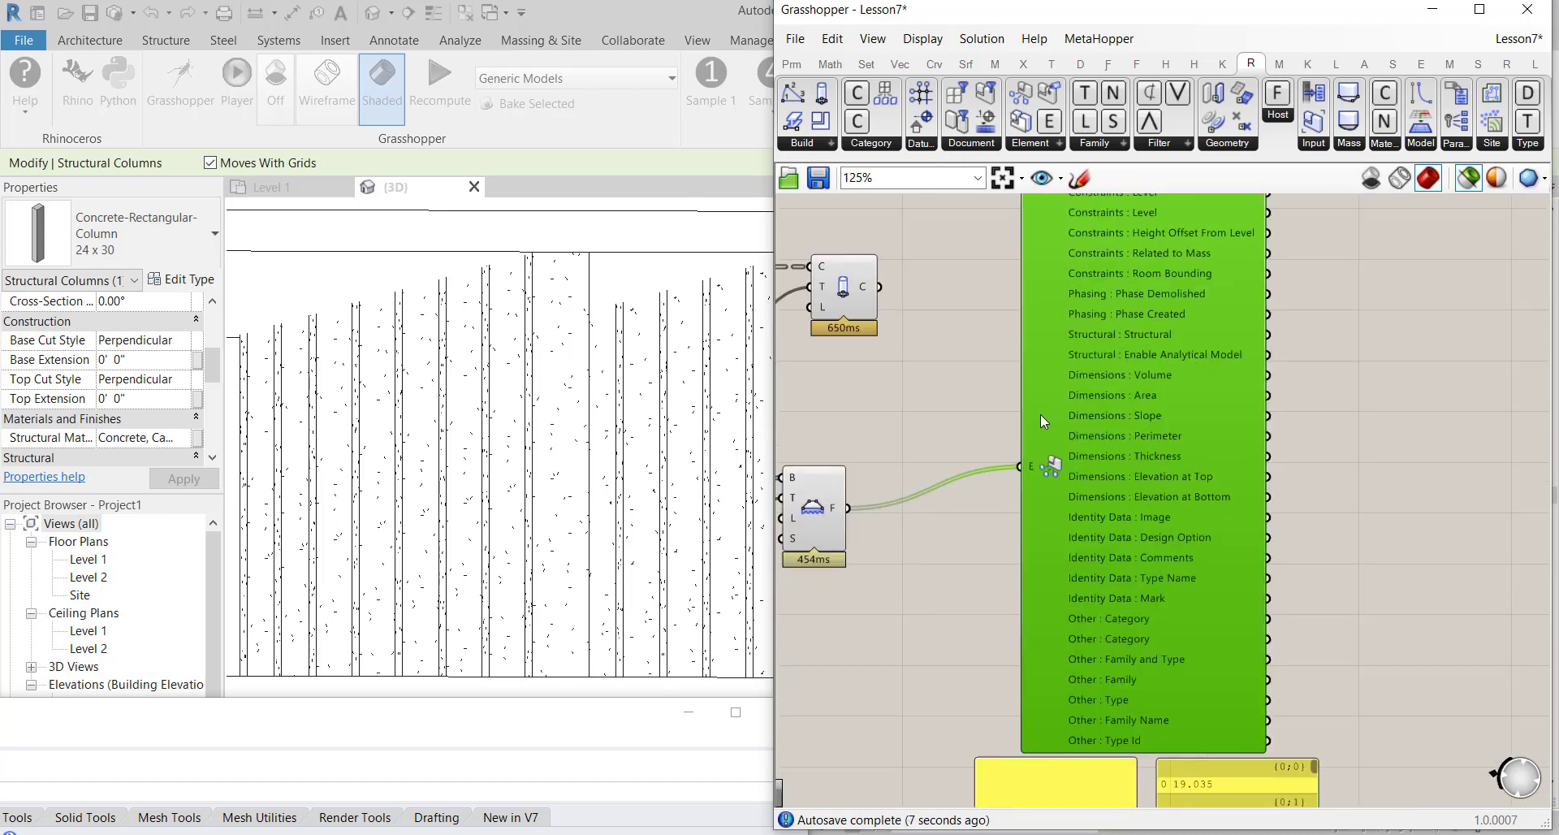
scroll(1088, 415, "down", 2)
scroll(1151, 347, "up", 2)
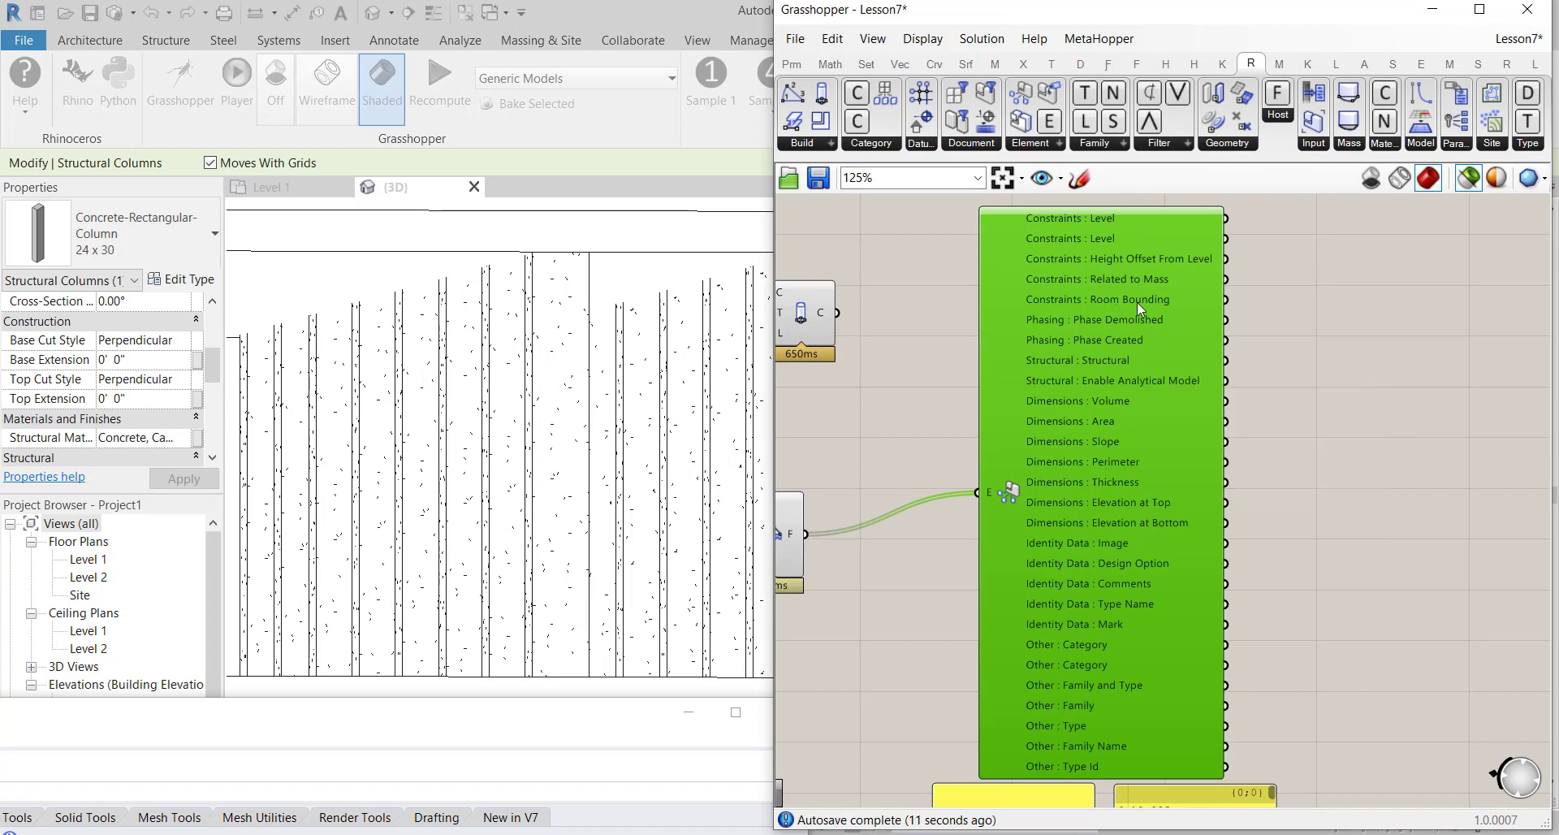
scroll(1137, 302, "down", 3)
scroll(1171, 554, "up", 2)
left_click_drag(1171, 559, 980, 378)
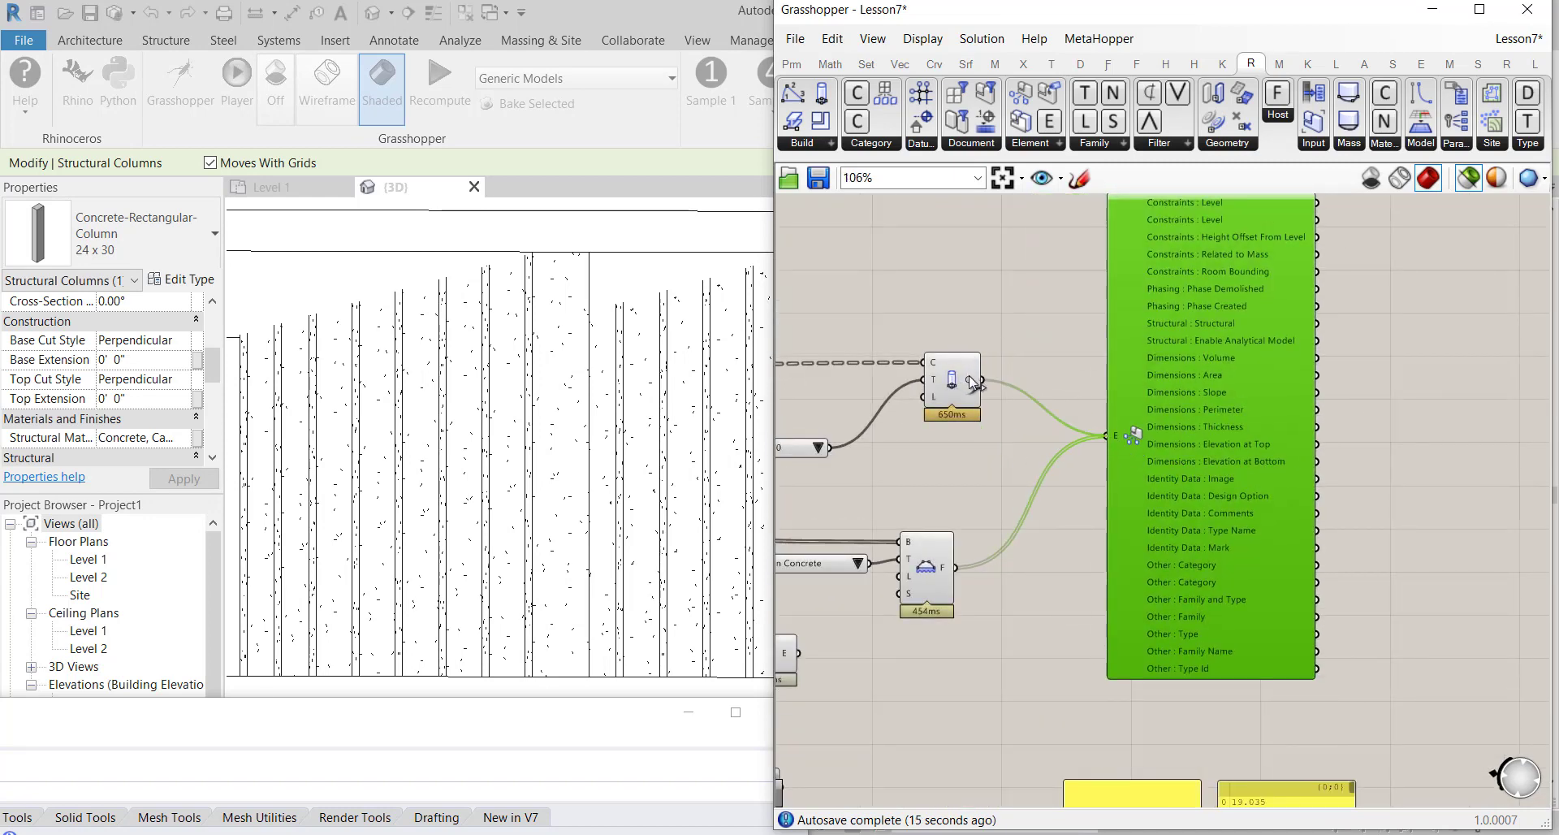
scroll(972, 470, "down", 2)
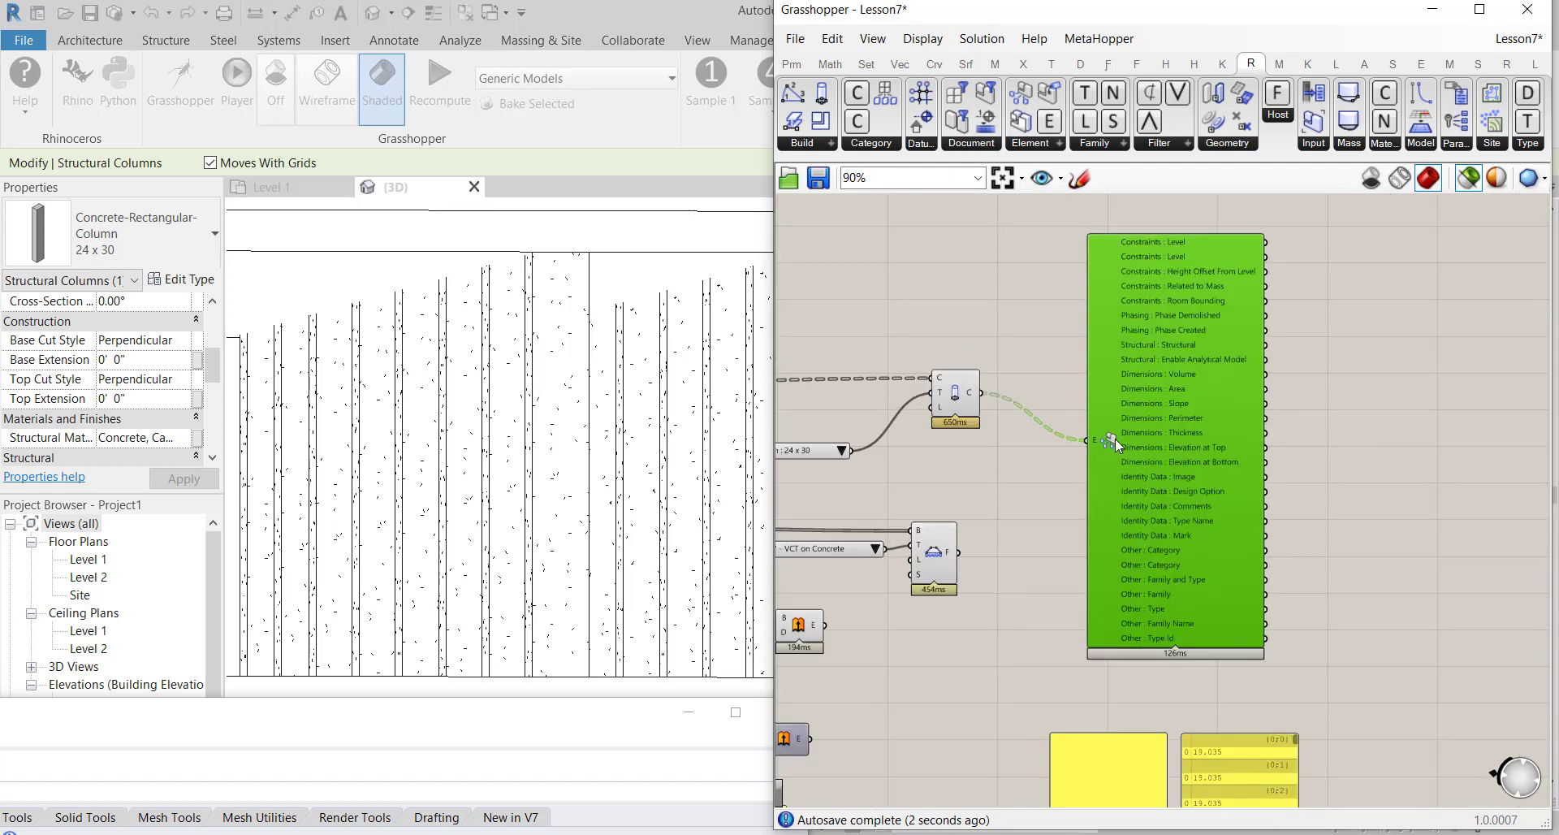
right_click(1113, 441)
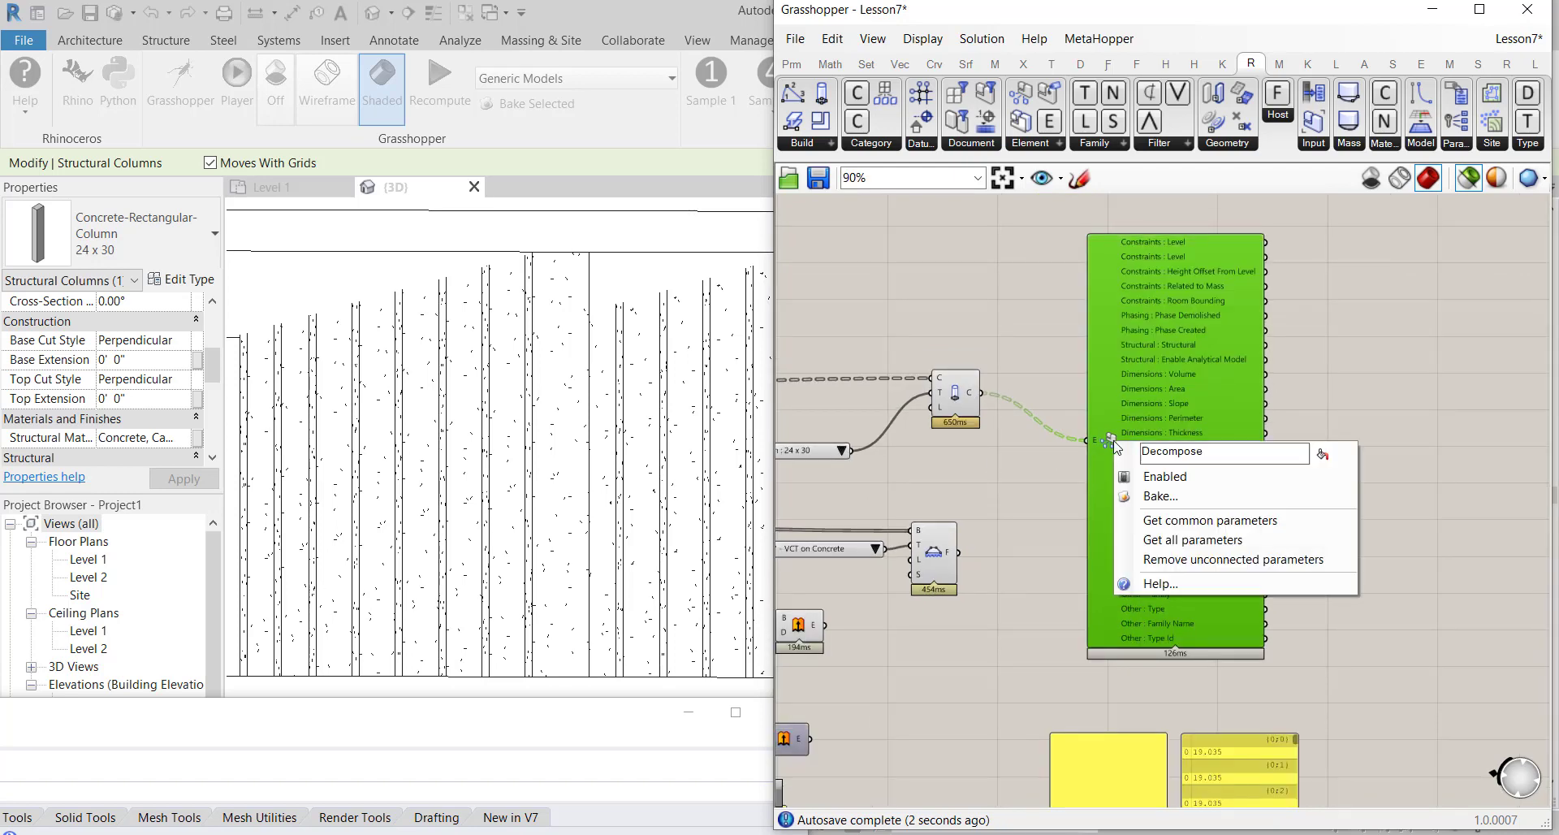
left_click(1235, 523)
Examine the column parameters listed on the Decompose component, including the constraint, structural, construction and identity data entries
scroll(1015, 512, "down", 3)
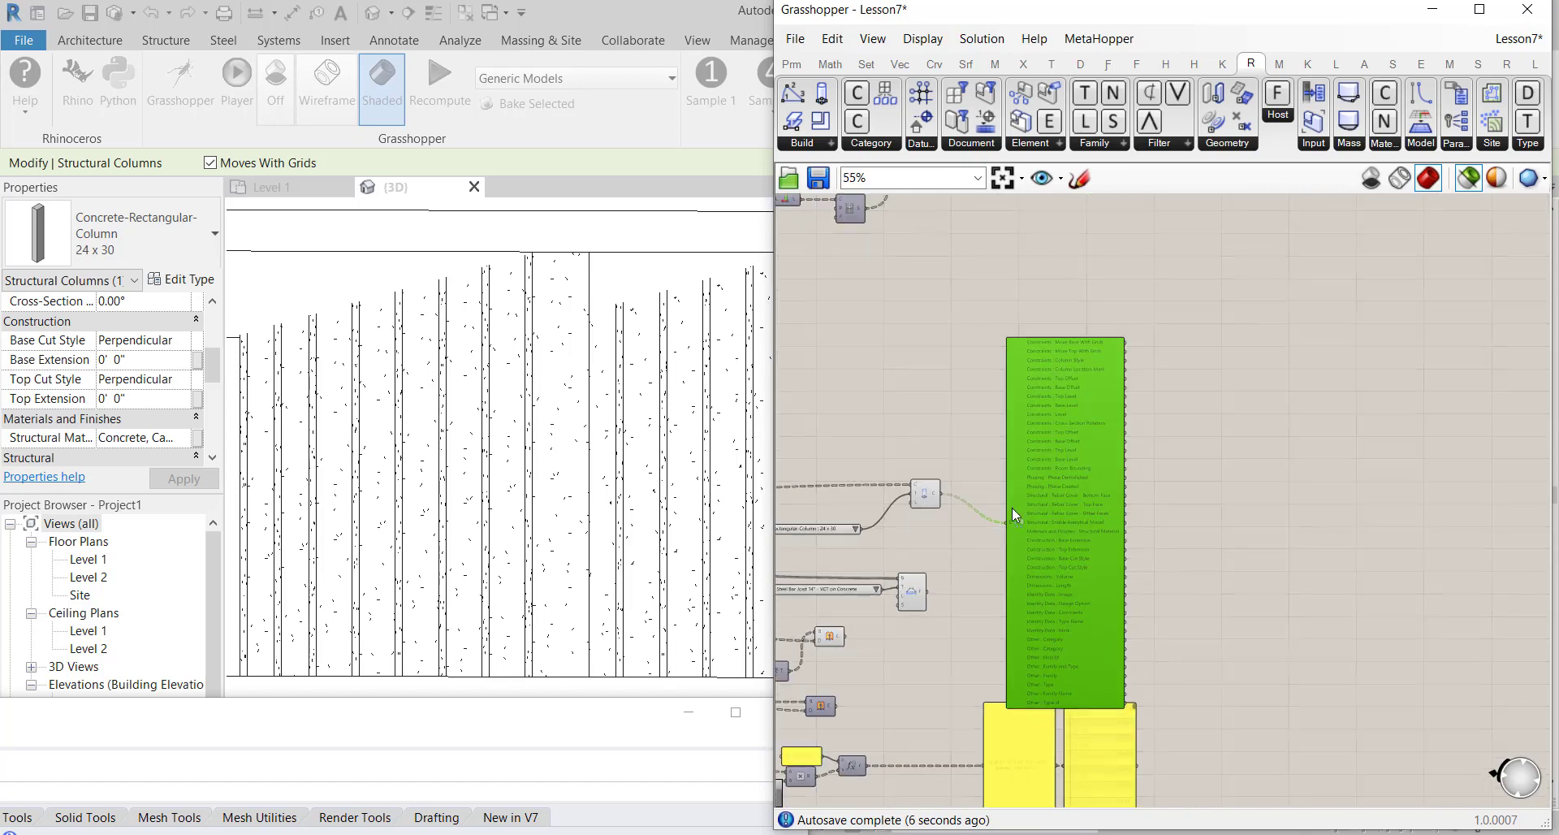
scroll(1015, 500, "up", 3)
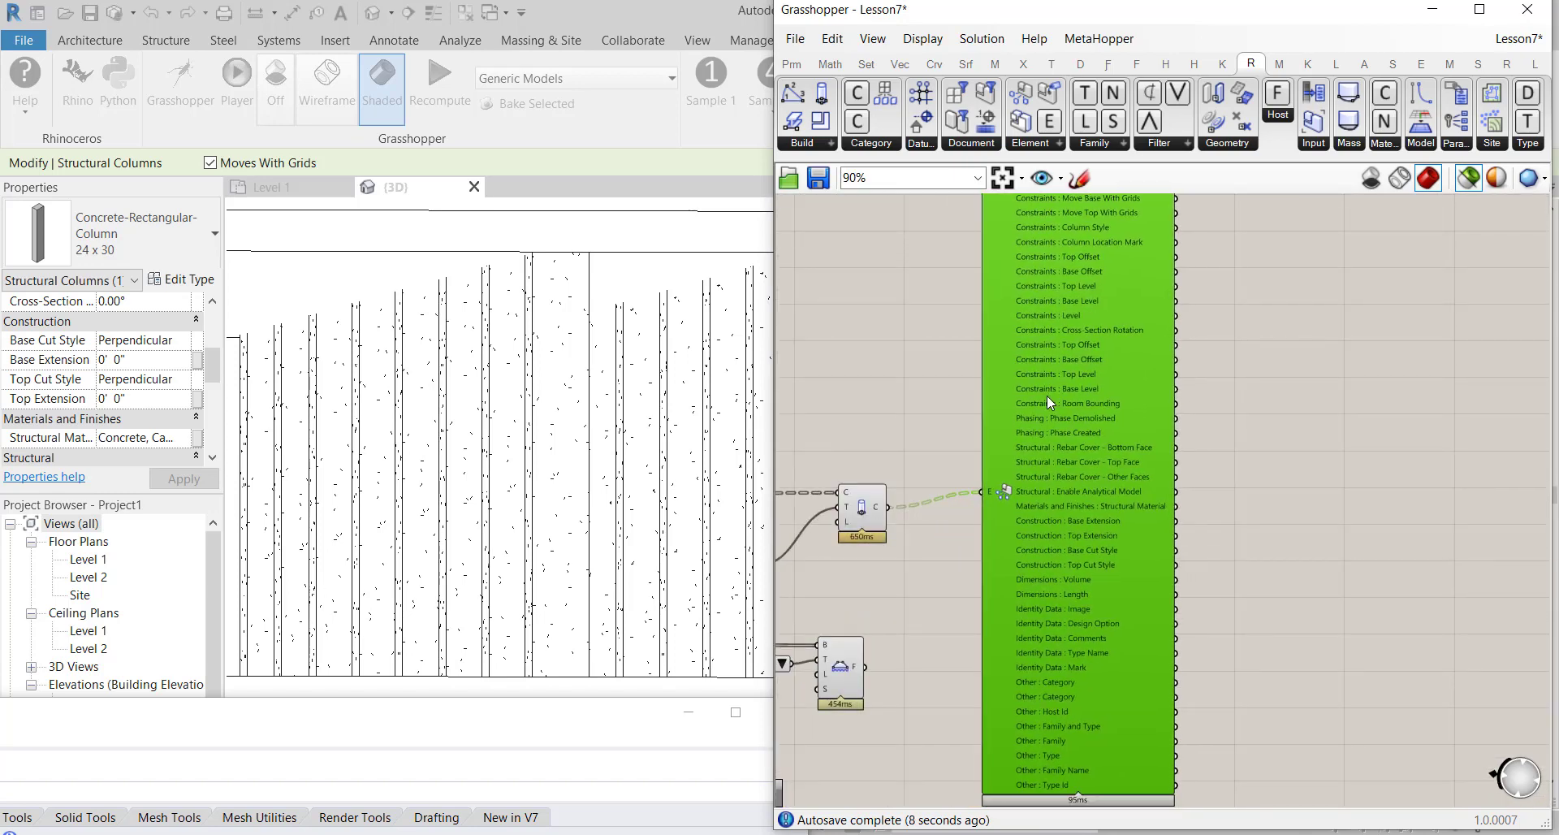
scroll(1095, 346, "up", 2)
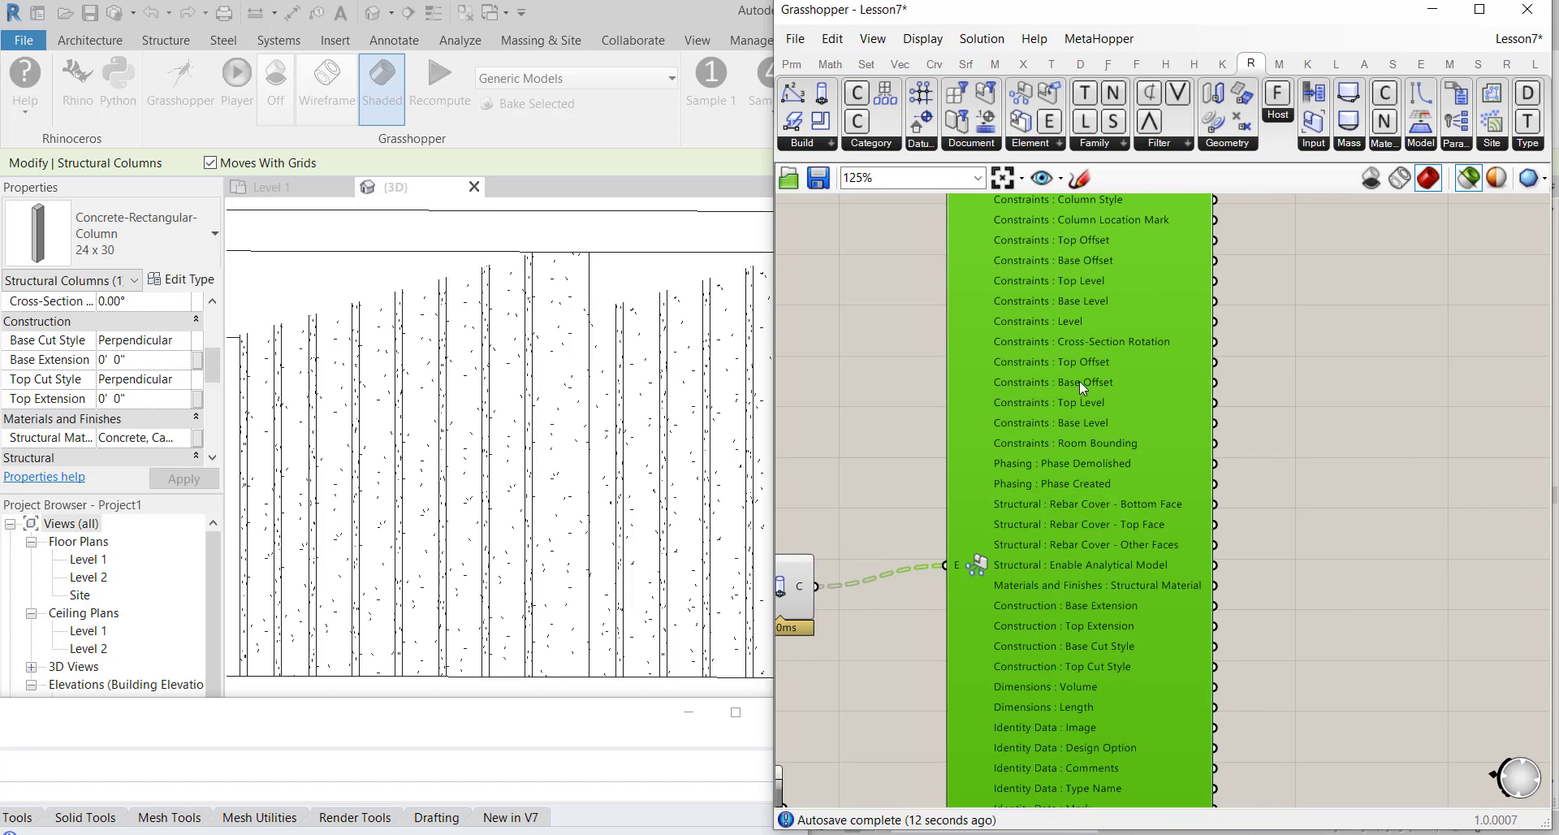
scroll(1079, 382, "down", 3)
scroll(1103, 582, "up", 4)
scroll(1107, 640, "up", 1)
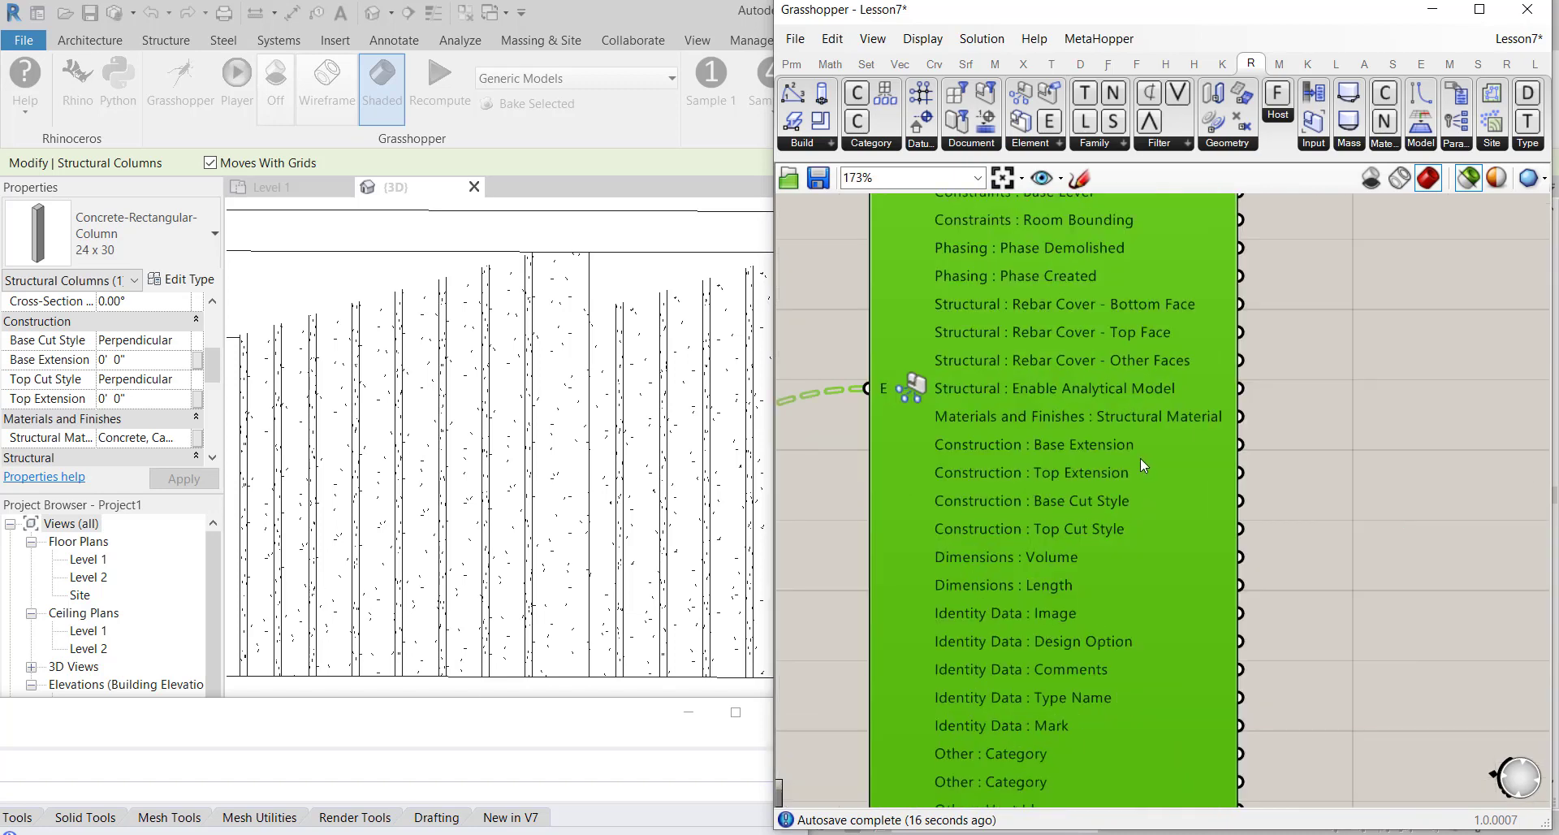
scroll(1140, 460, "down", 5)
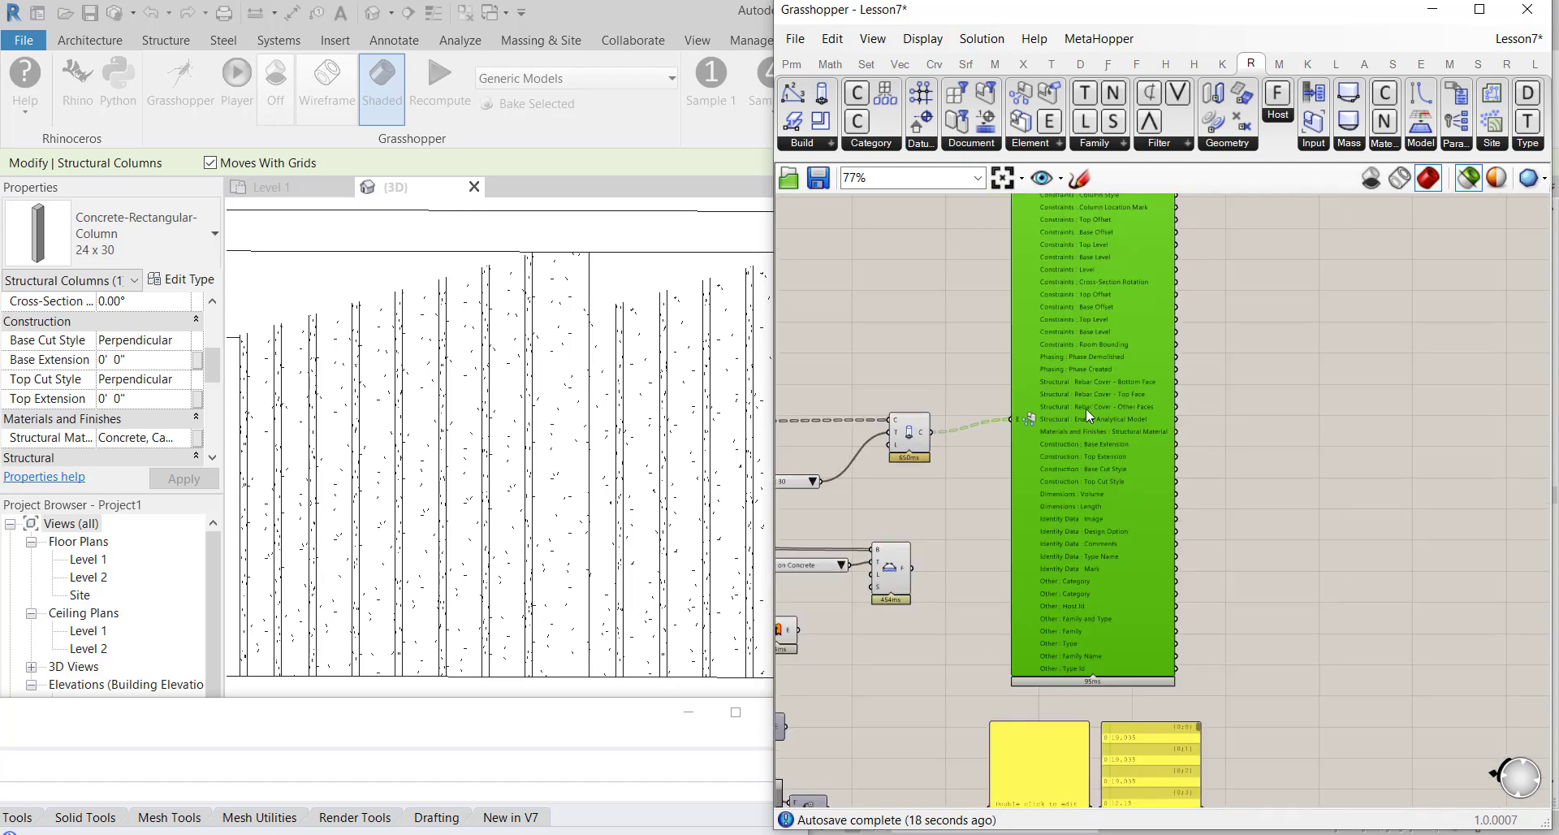
scroll(1087, 409, "up", 5)
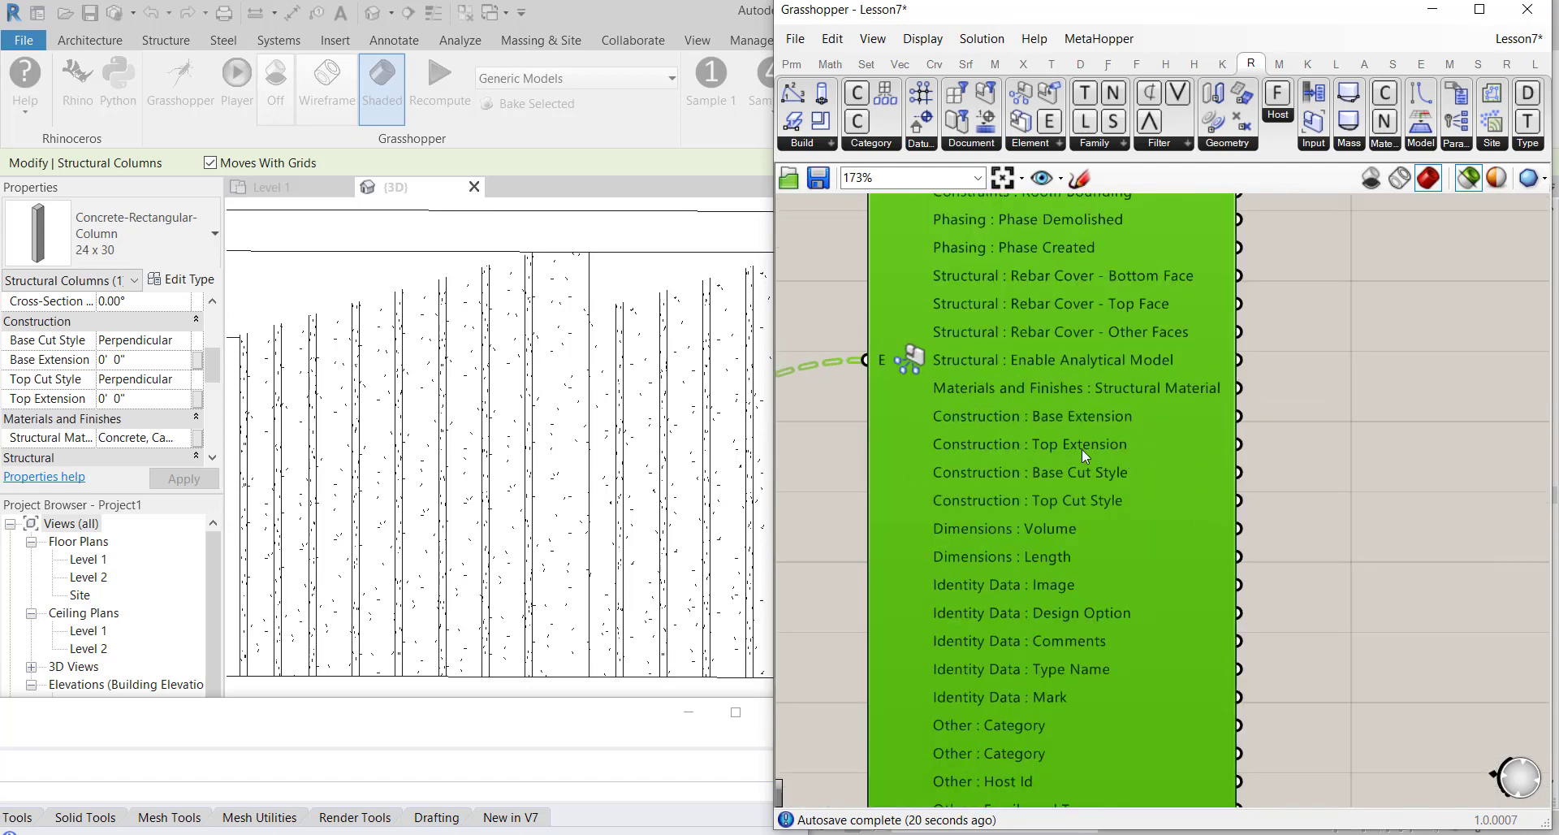
scroll(1004, 447, "down", 3)
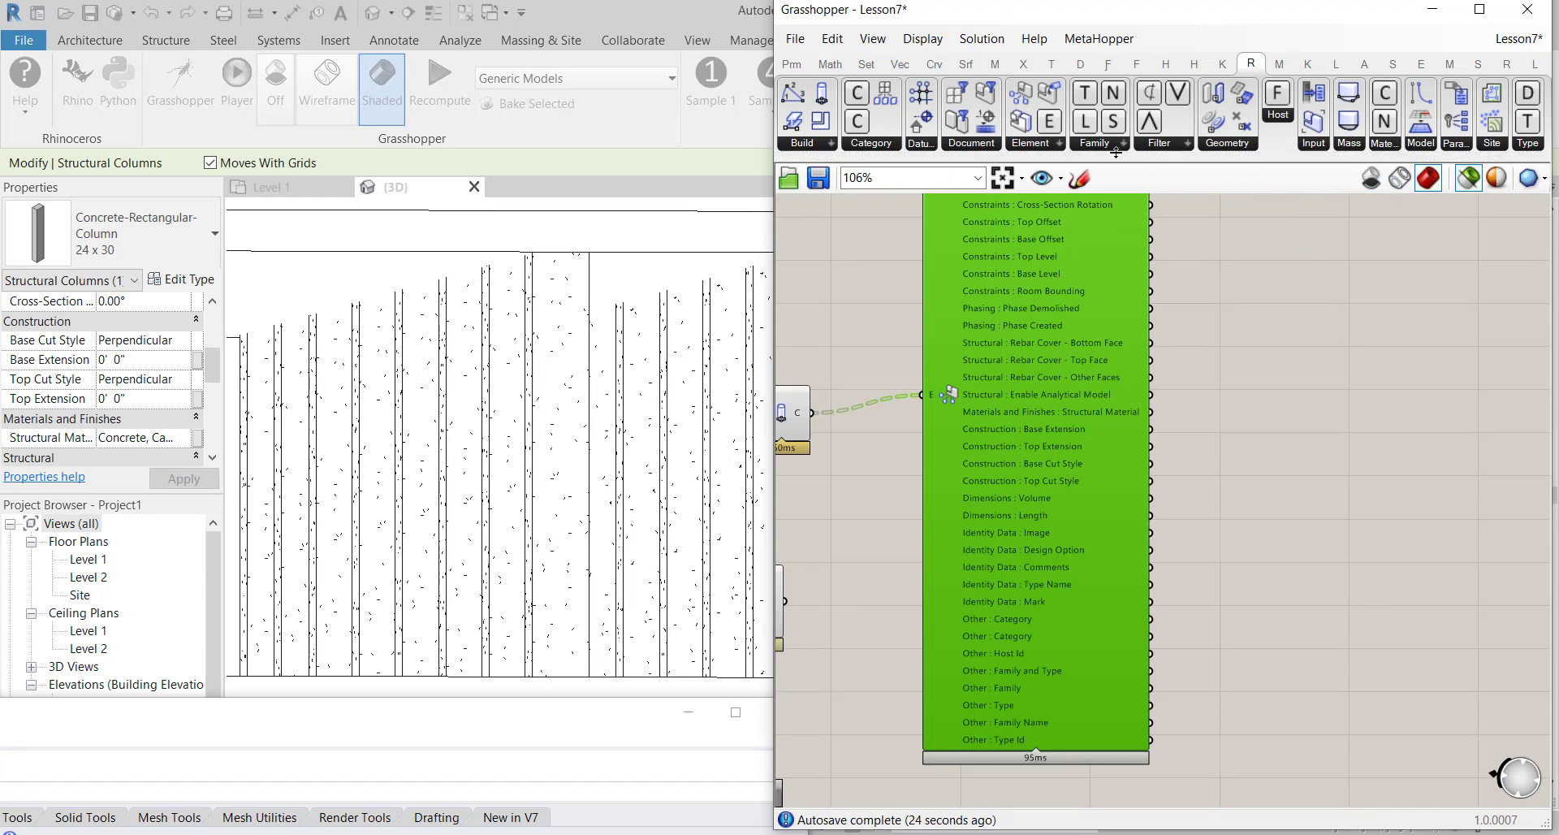
Add an Element.ParameterSet component on the empty canvas beyond the Decompose component
left_click(1039, 146)
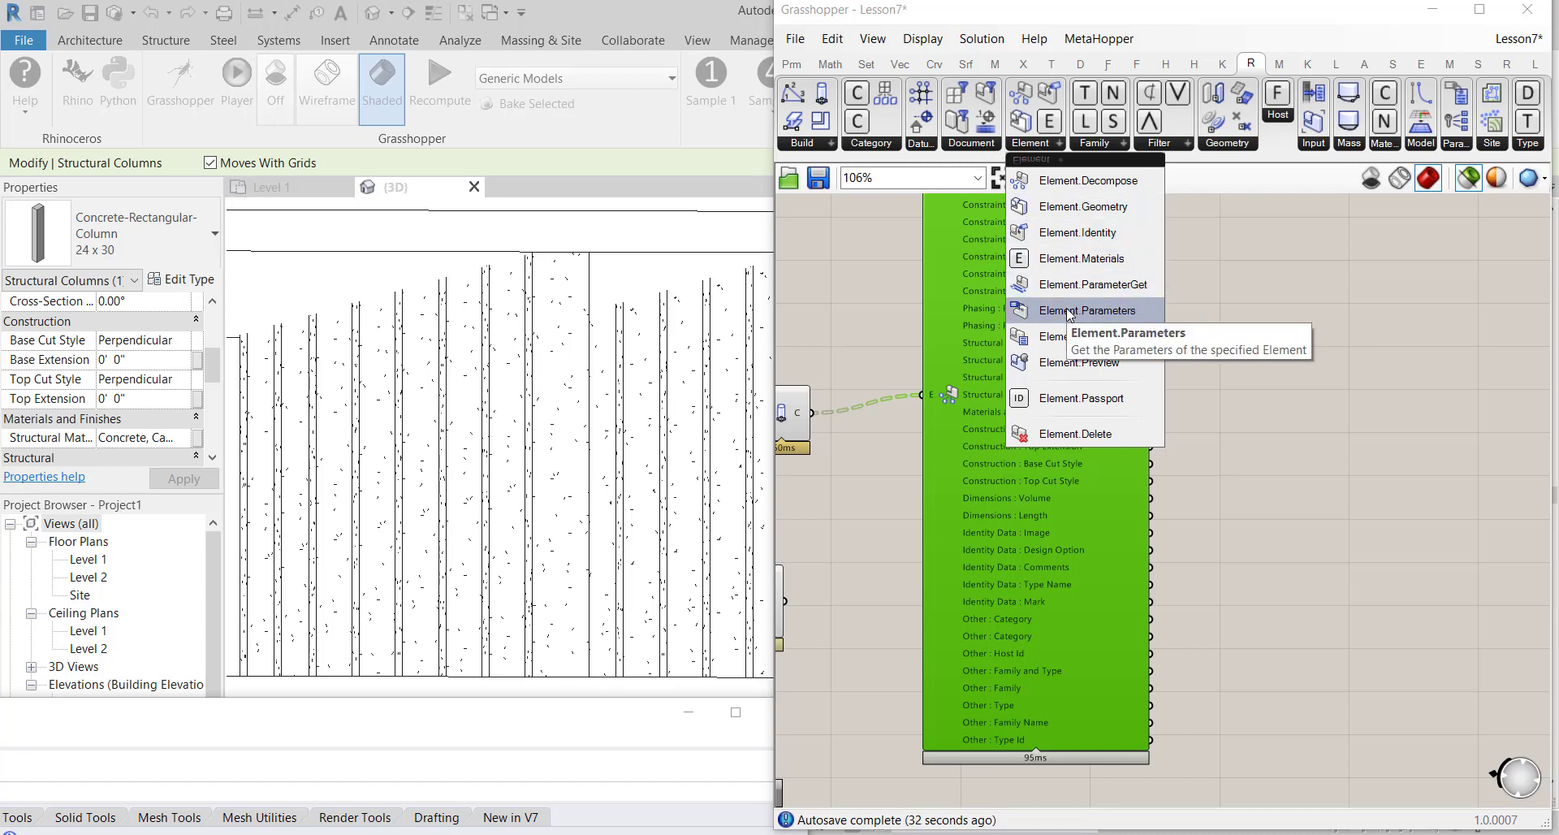
left_click(972, 143)
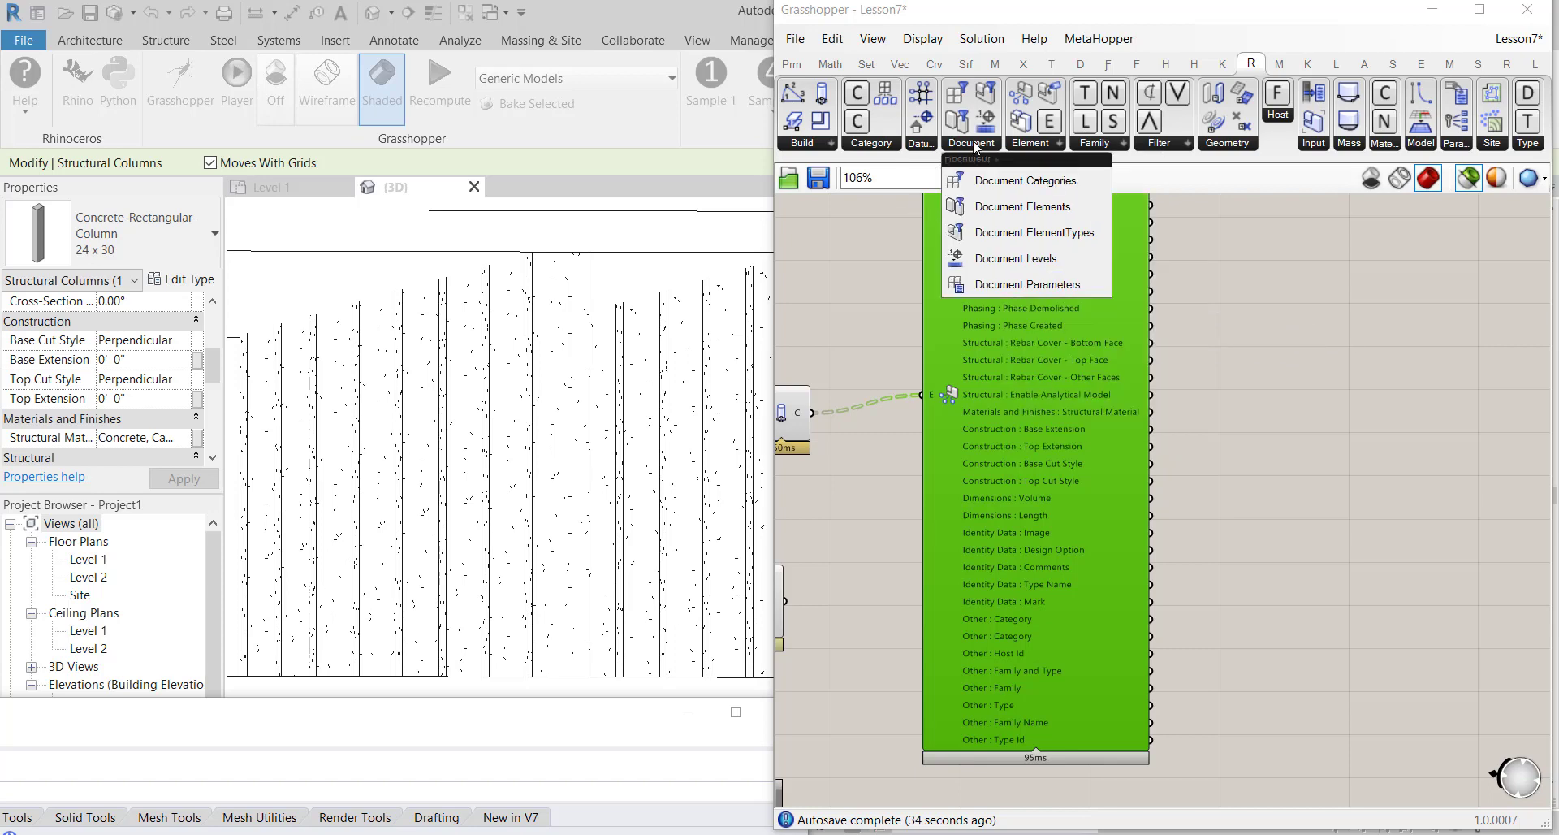
left_click(933, 147)
left_click(1040, 145)
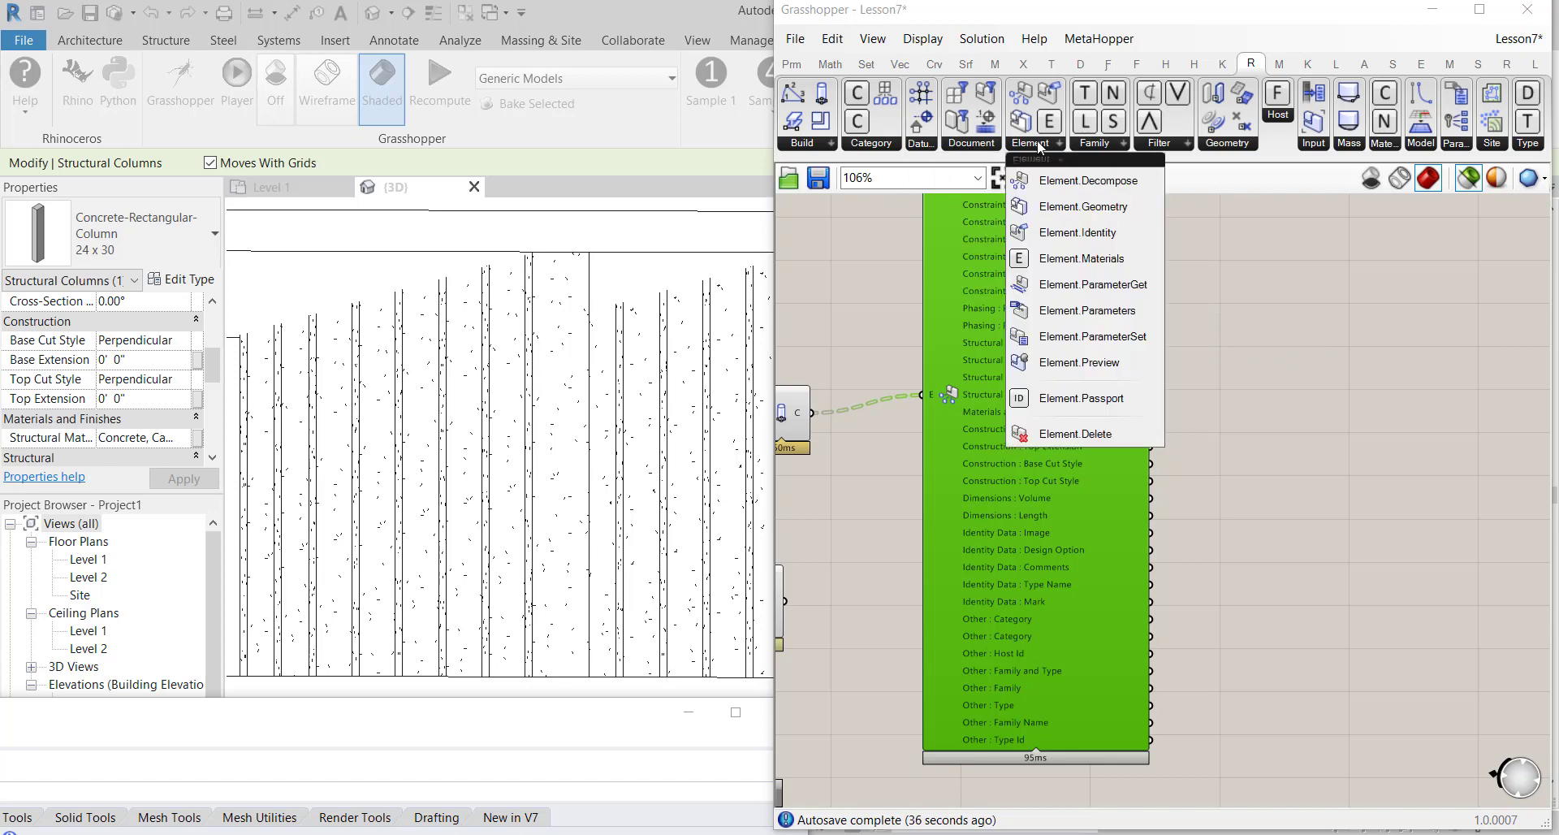
left_click(1082, 338)
left_click(1386, 378)
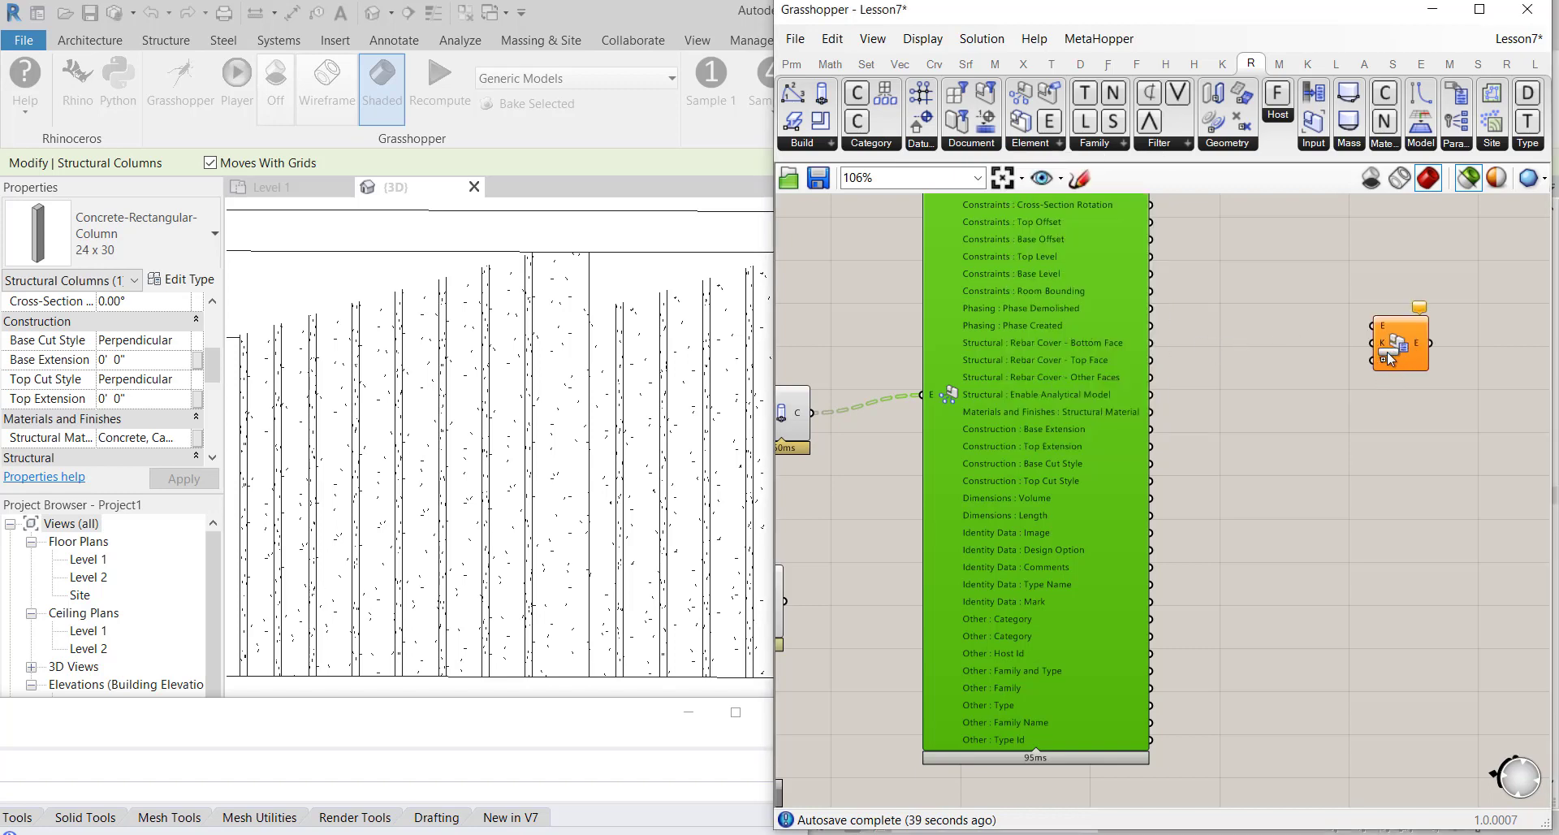
Connect the column component's output to the E input of Element.ParameterSet and move that component slightly up
scroll(1402, 448, "down", 2)
scroll(1372, 388, "up", 2)
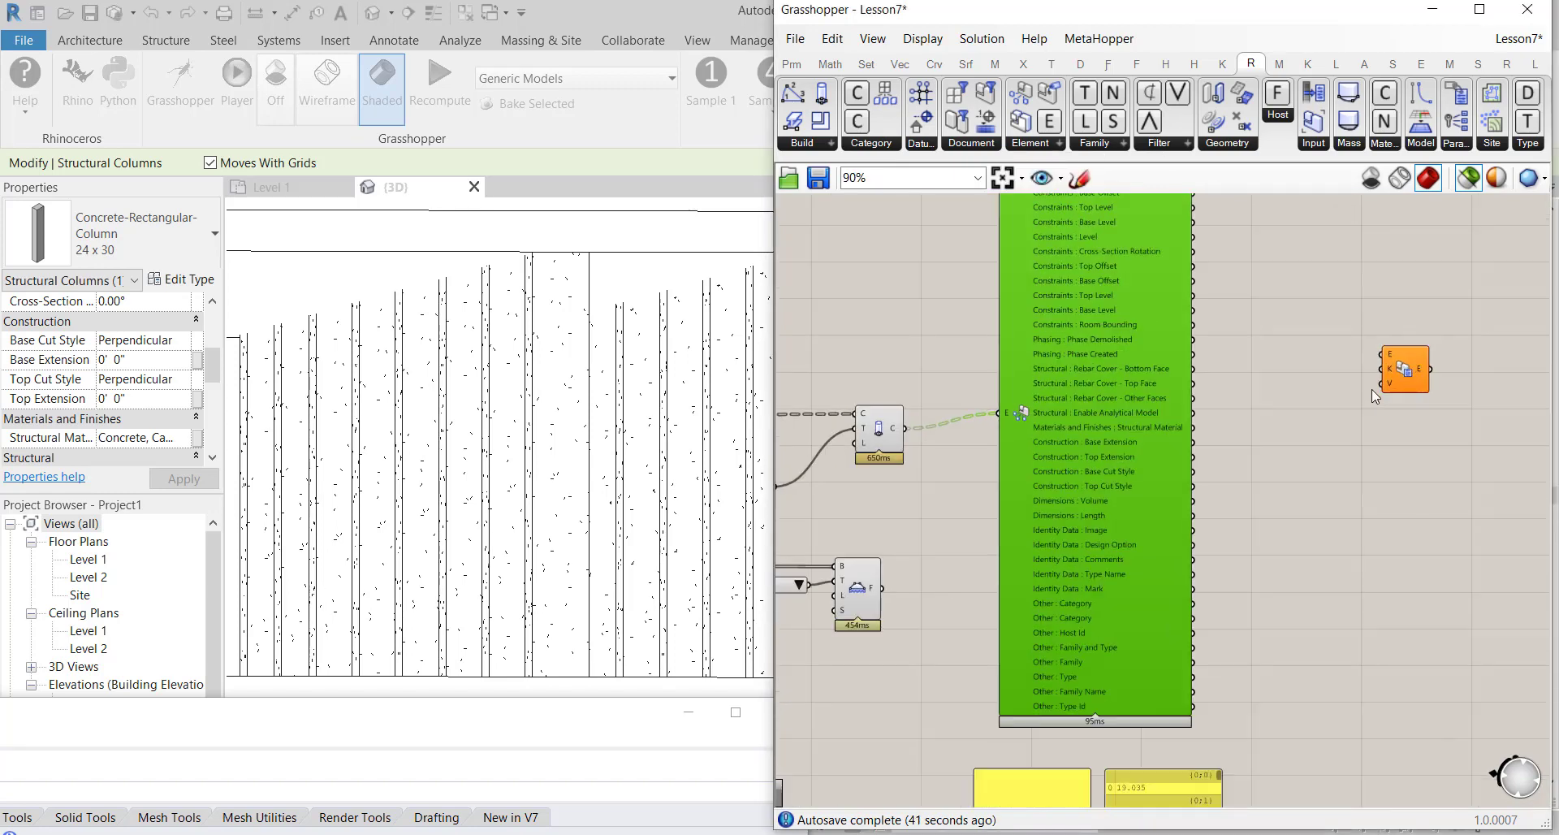
scroll(1399, 323, "down", 3)
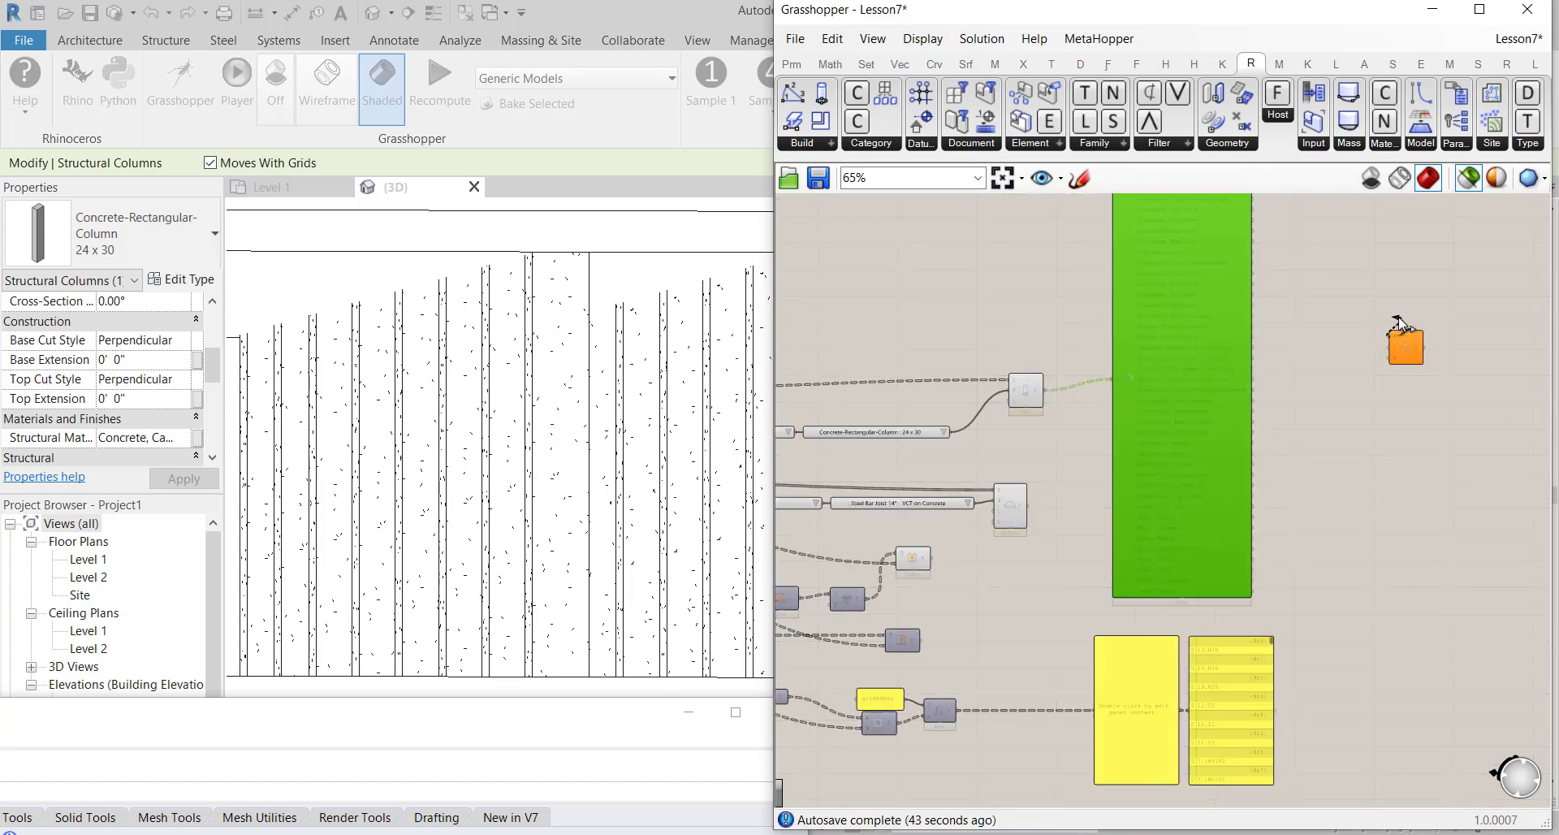
scroll(1383, 335, "up", 3)
left_click_drag(1391, 341, 871, 467)
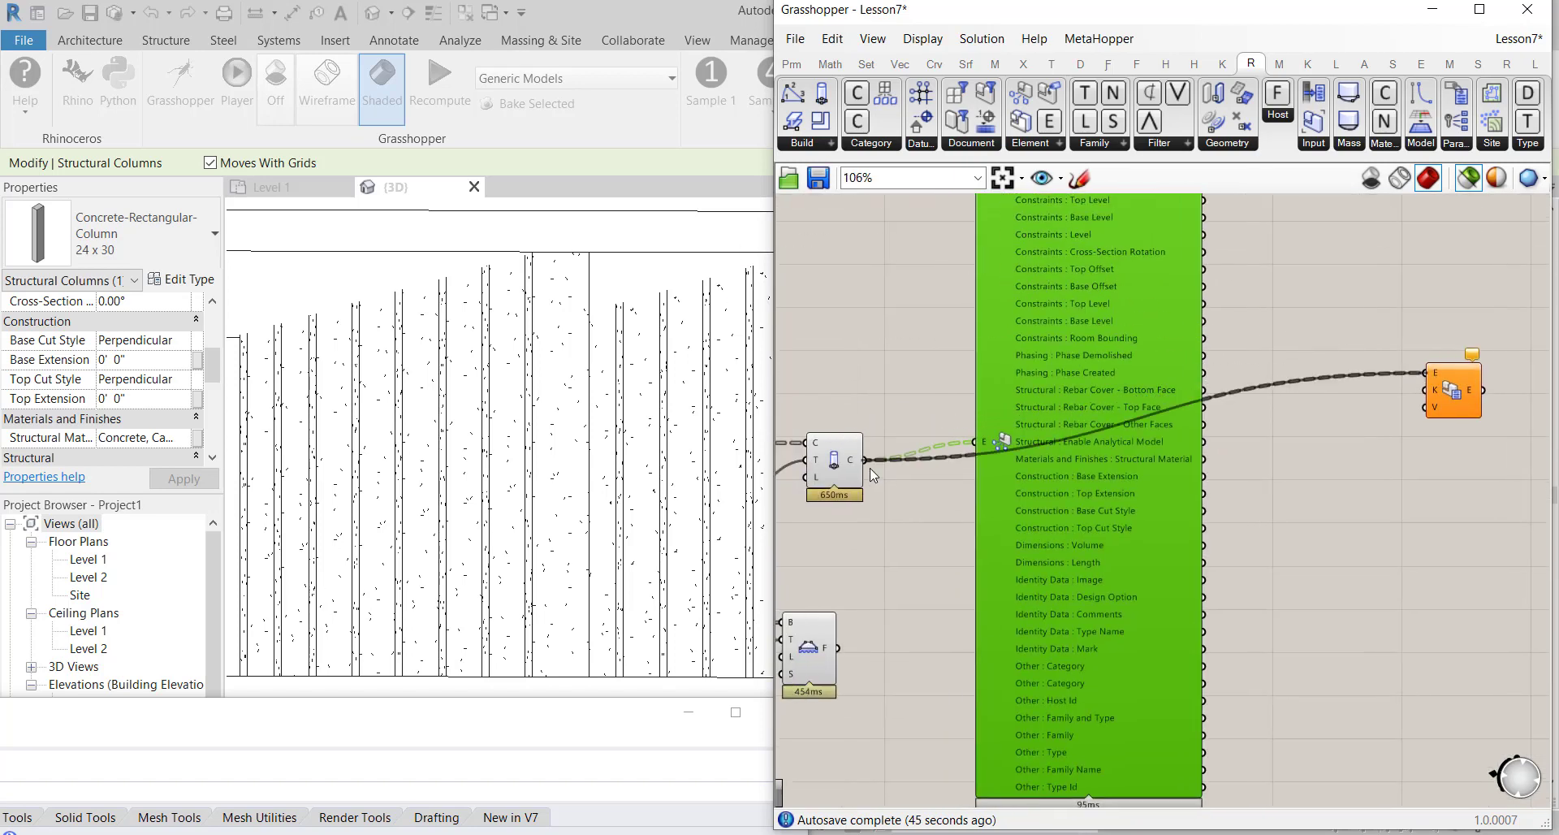
left_click_drag(1466, 388, 1467, 360)
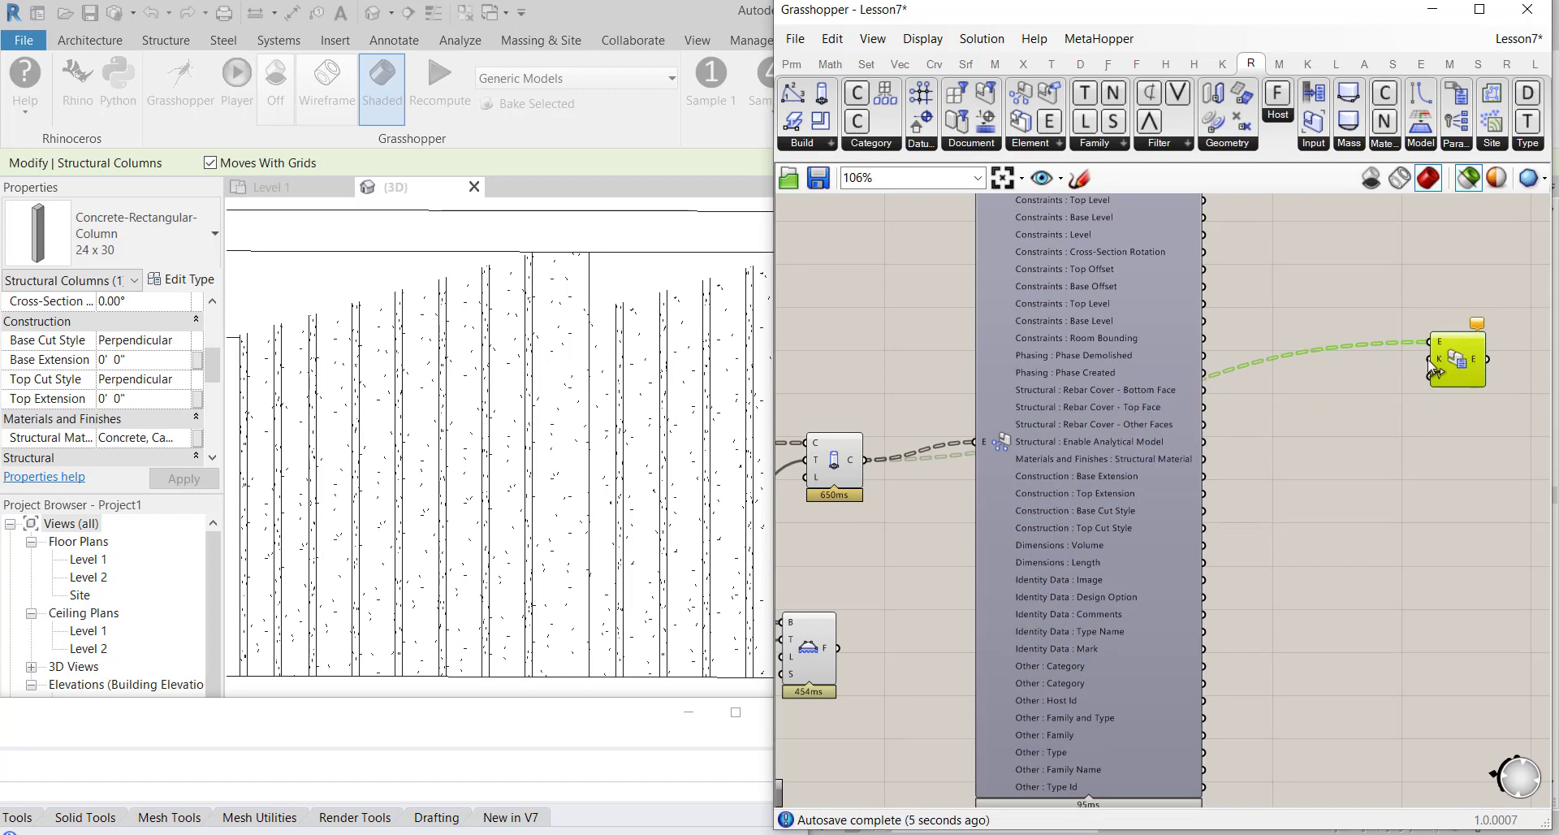
Connect the columns' Construction : Top Extension output to the K input and place a number slider set to 300 nearby
left_click_drag(1431, 360, 1203, 503)
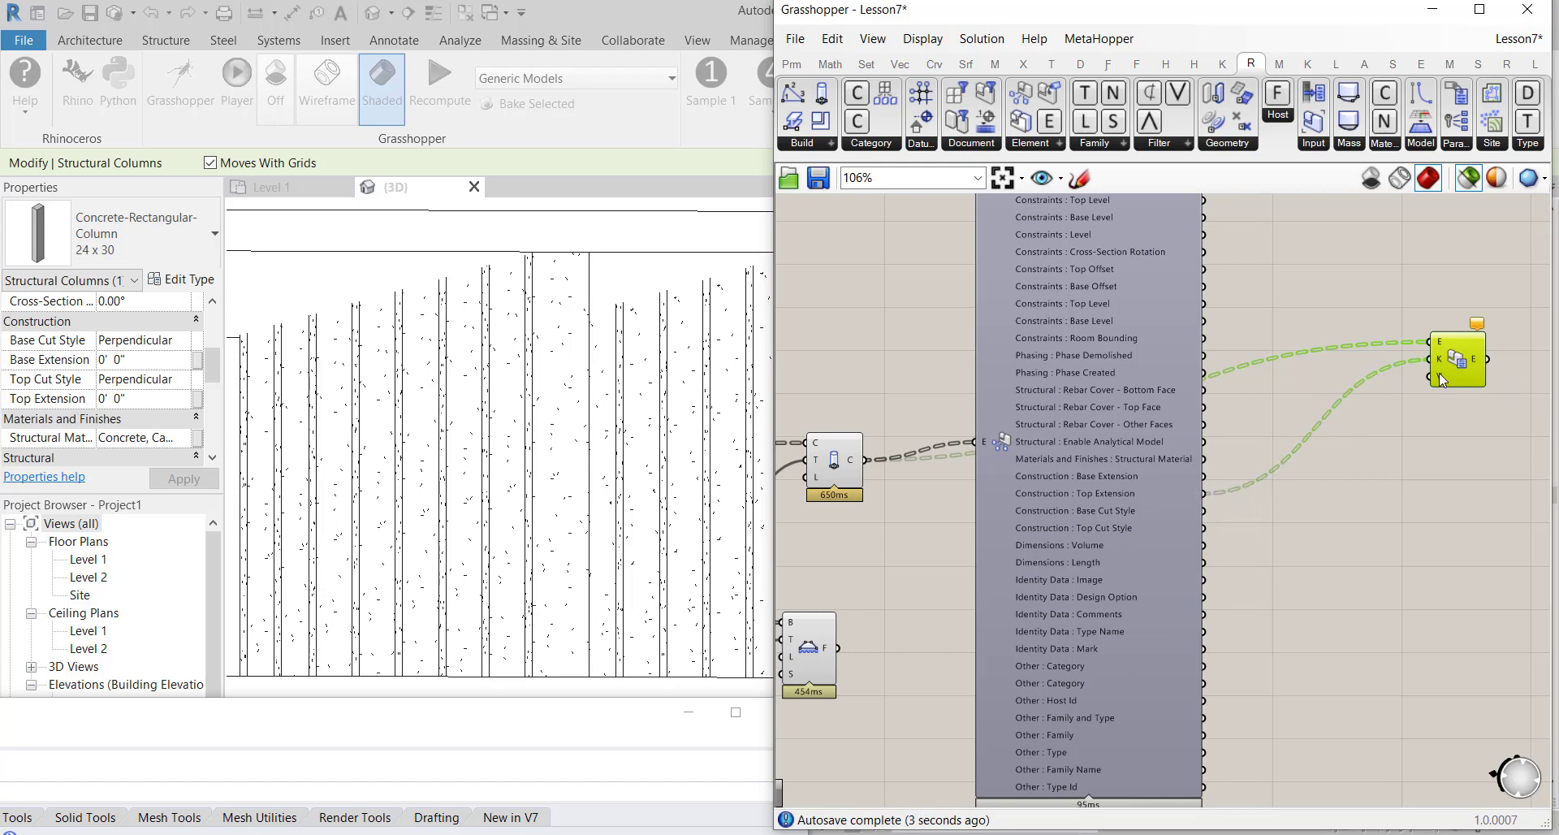
double_click(1375, 450)
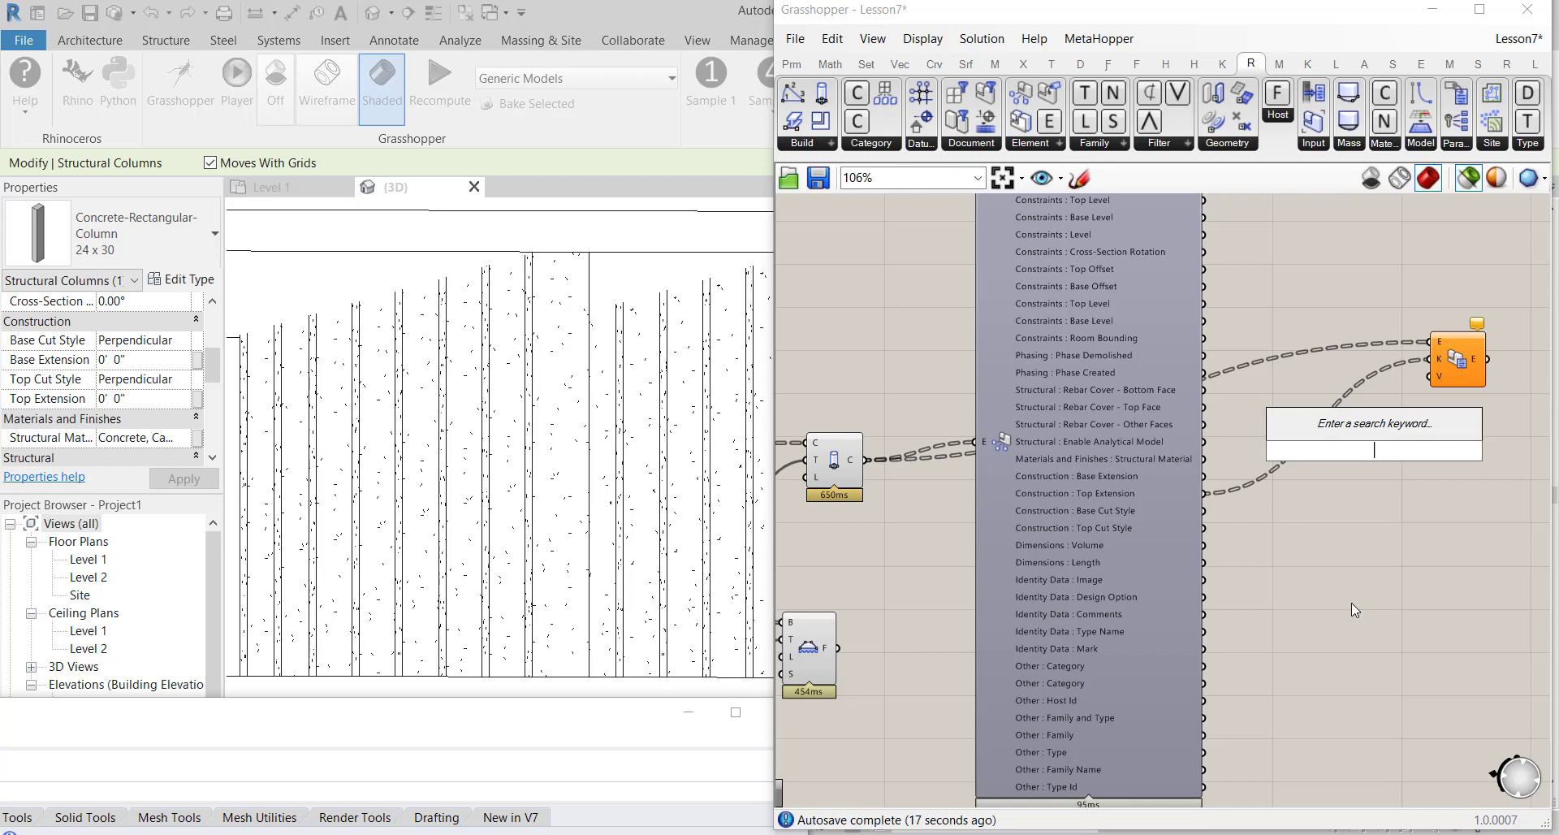
type("300")
key("Return")
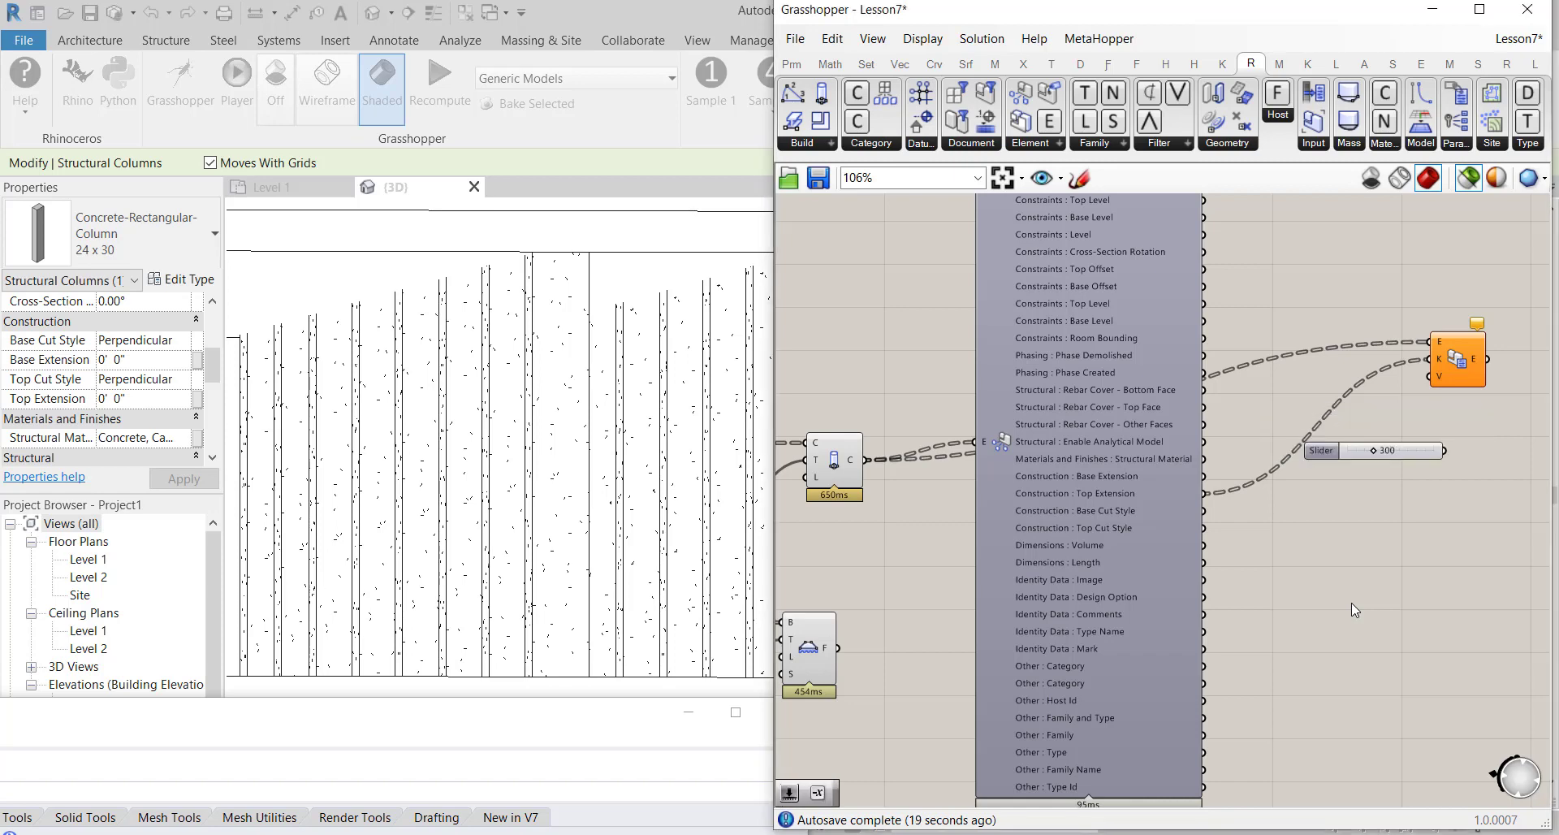
left_click_drag(1338, 450, 1304, 484)
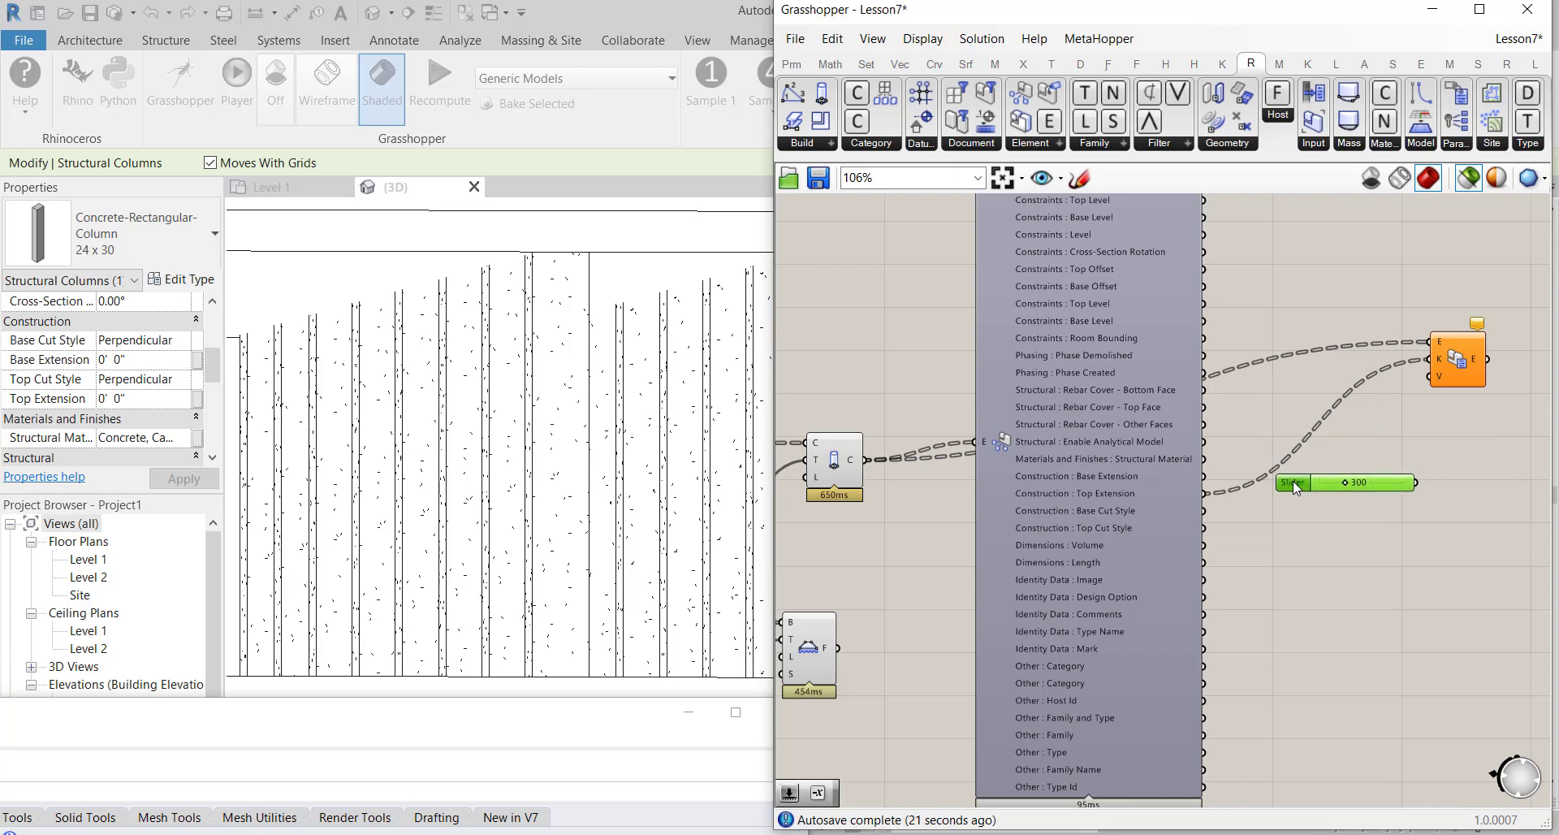
Add a Negative component fed by the 300 slider and connect its result to the V input of the parameter-setting component
mouse_move(1457, 363)
left_mouse_down()
mouse_move(1453, 383)
mouse_move(1449, 367)
left_mouse_up()
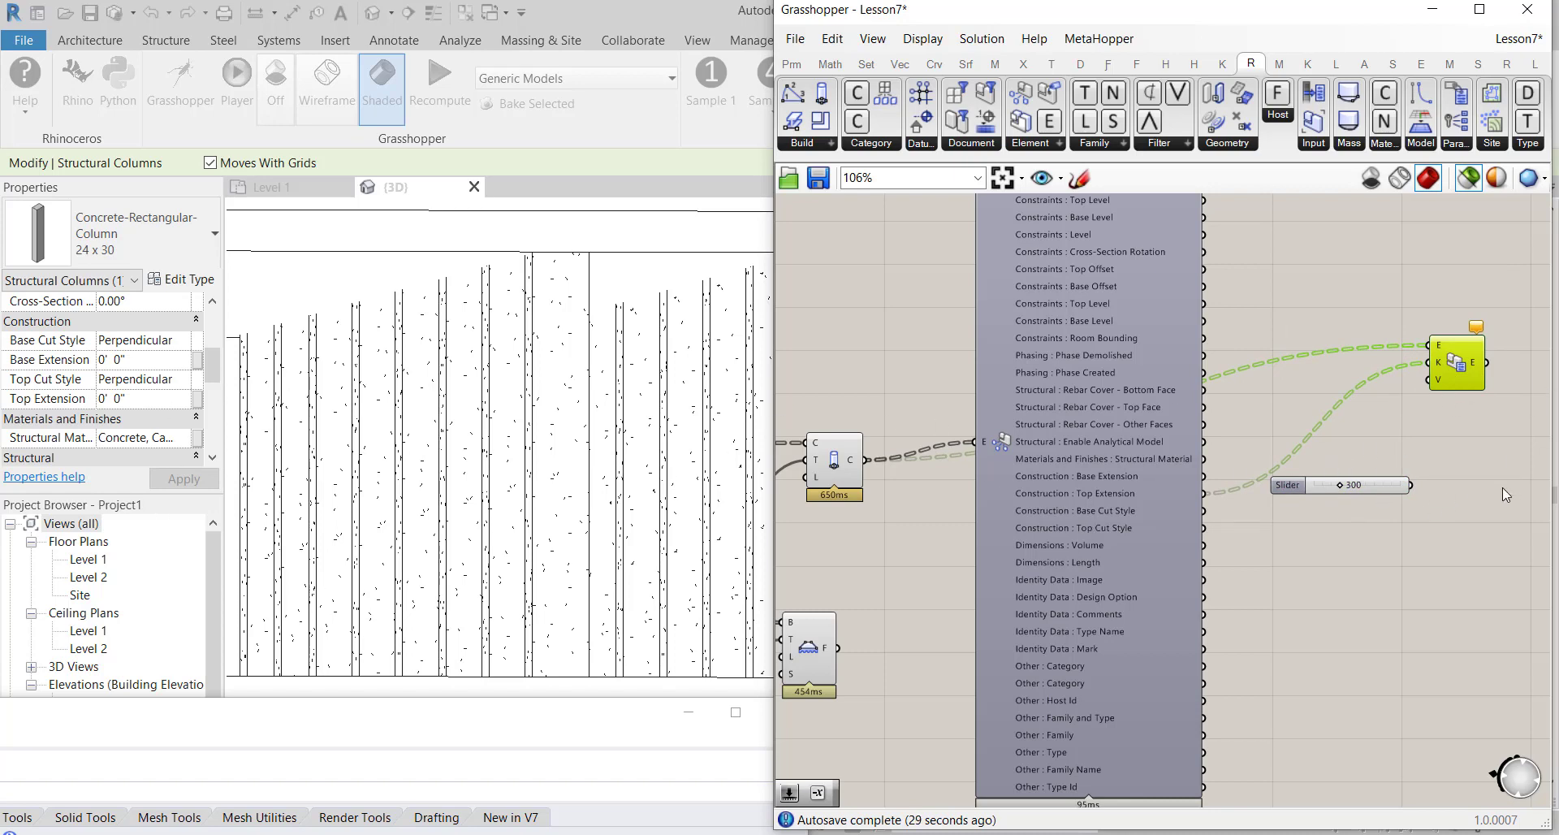
scroll(1429, 467, "up", 3)
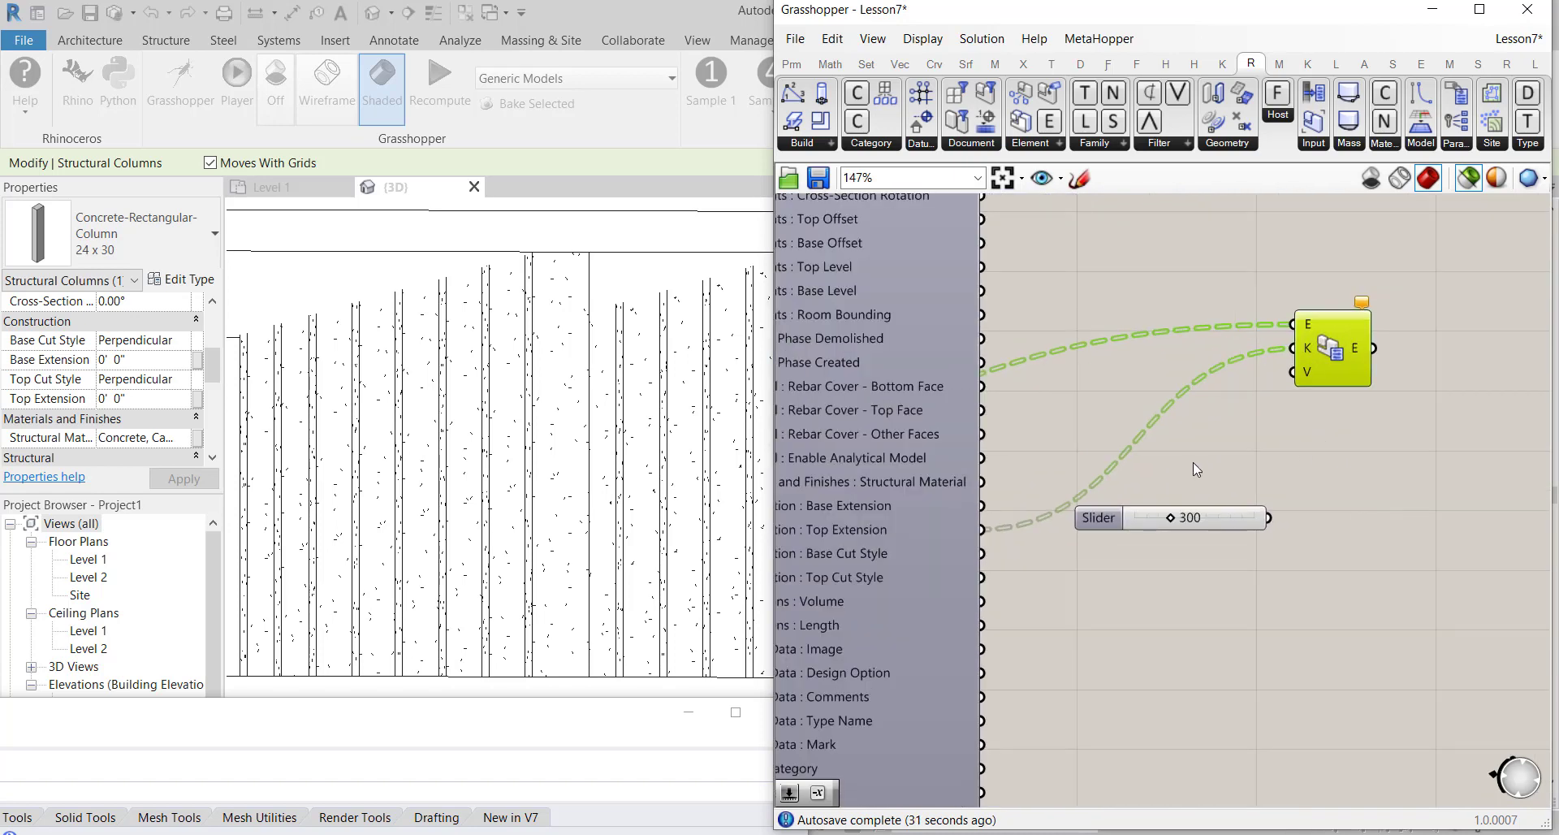
left_click_drag(1339, 353, 1380, 364)
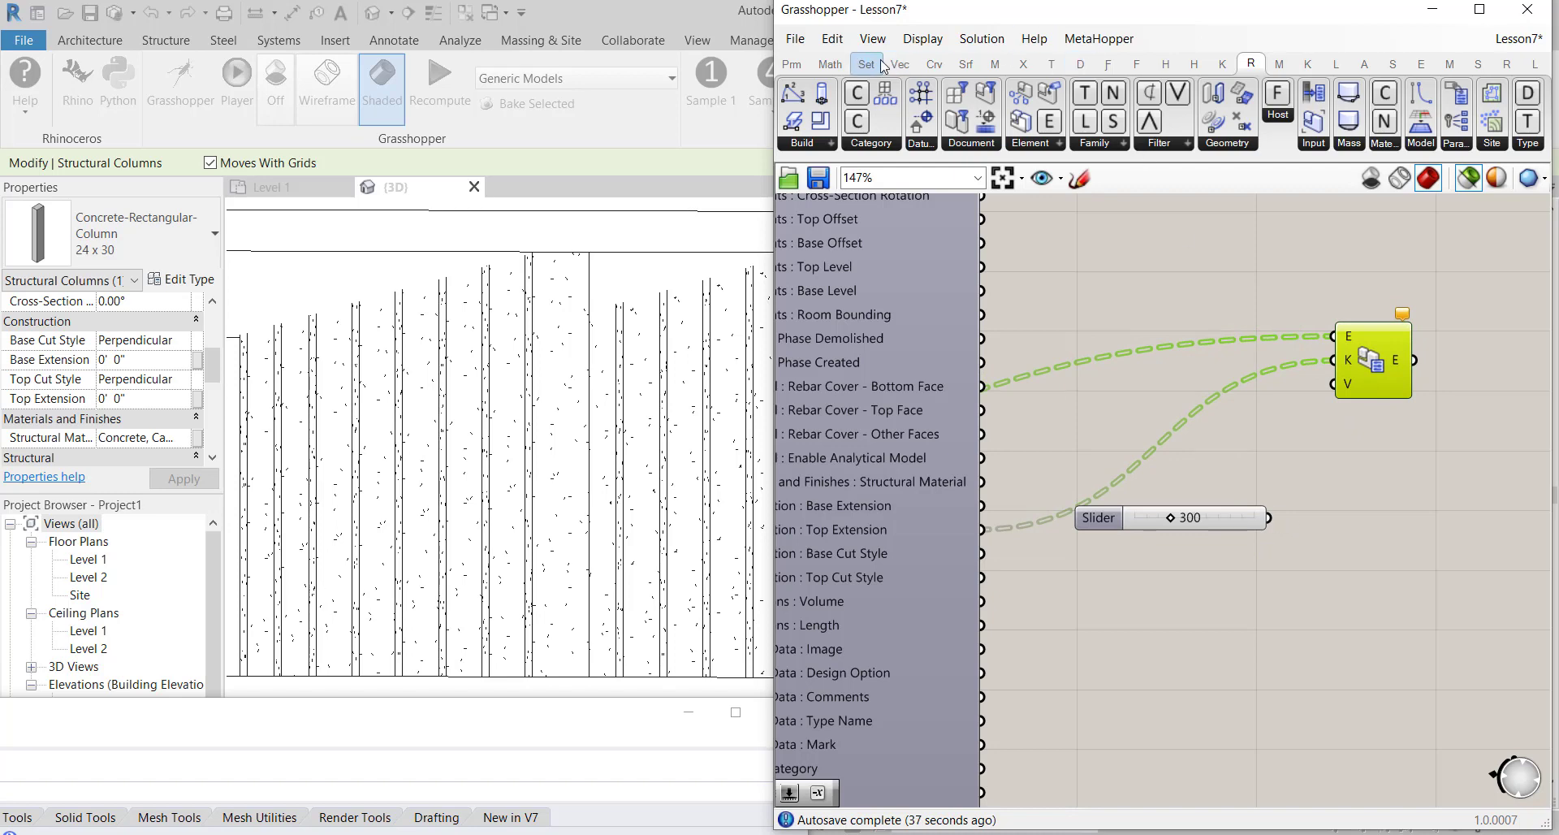
left_click(846, 65)
left_click(997, 145)
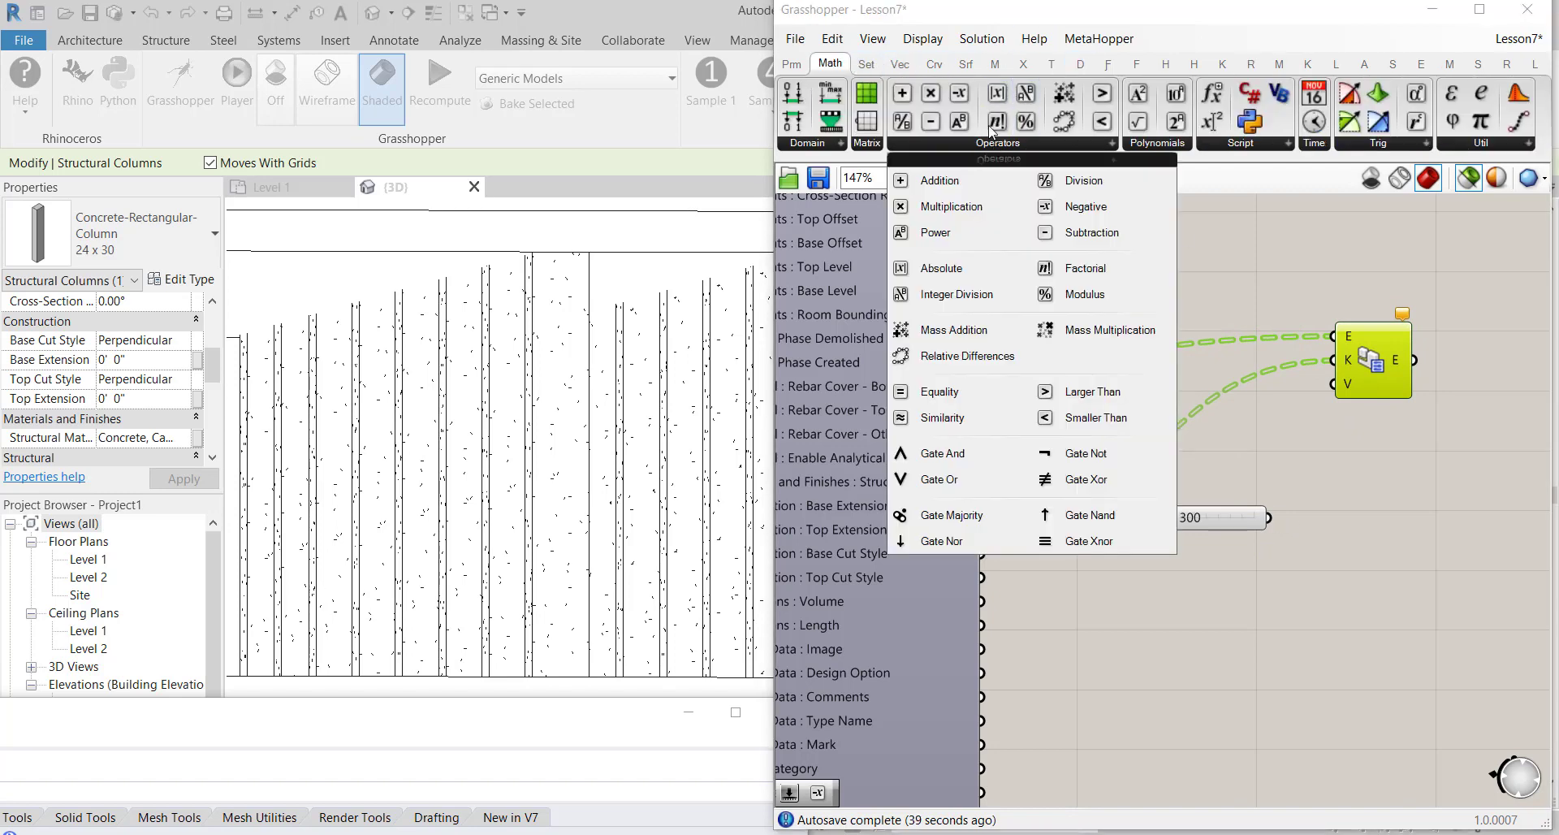
left_click_drag(966, 98, 1269, 517)
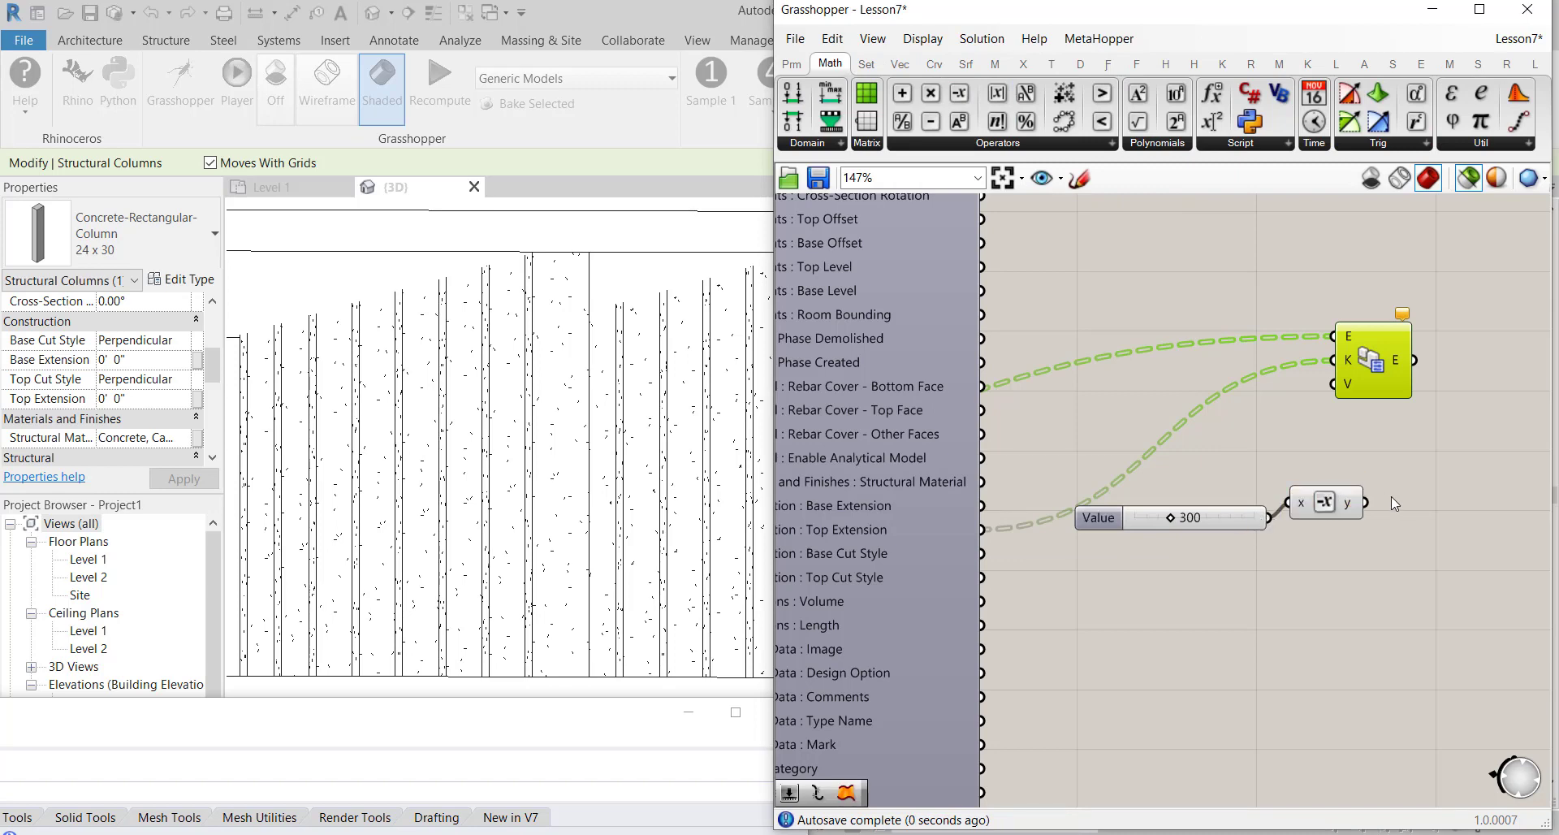
left_click_drag(1367, 503, 1358, 388)
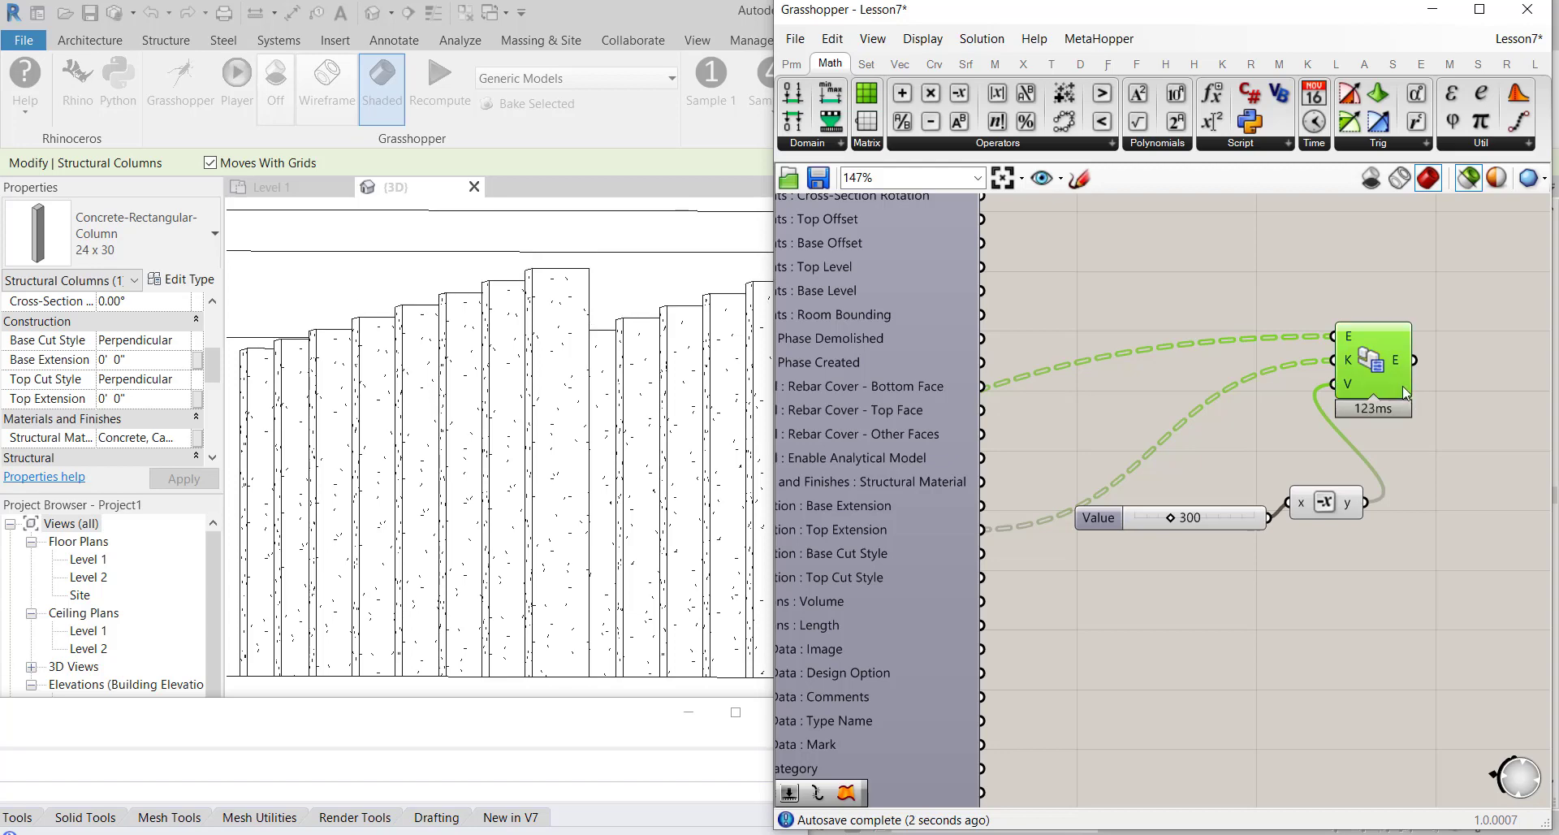
Switch to Revit and examine the column tops against the floor slabs in the front 3D view
left_click(630, 355)
left_click(1210, 377)
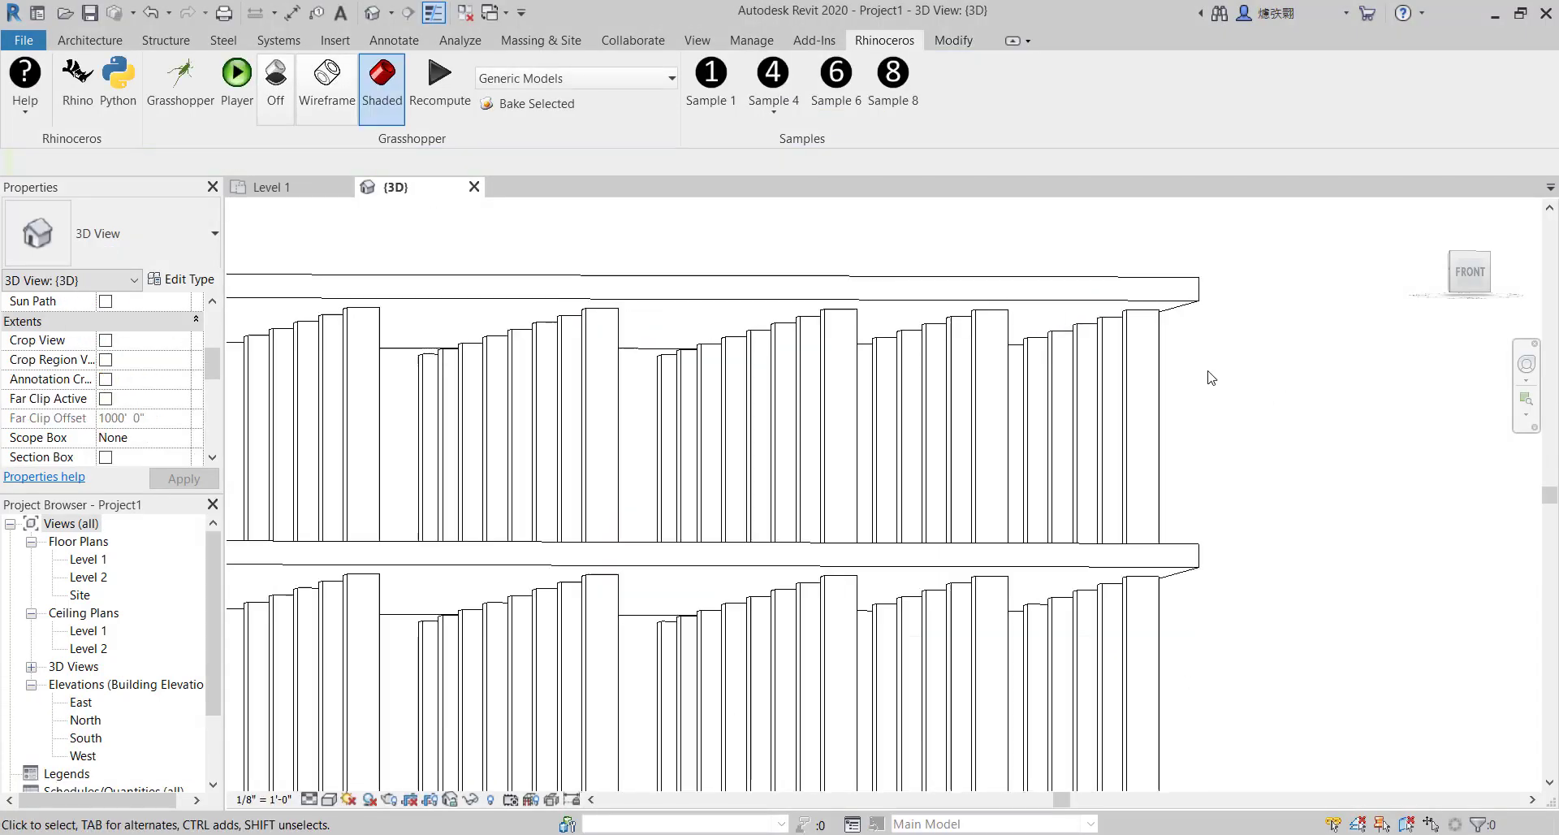
scroll(1210, 378, "down", 2)
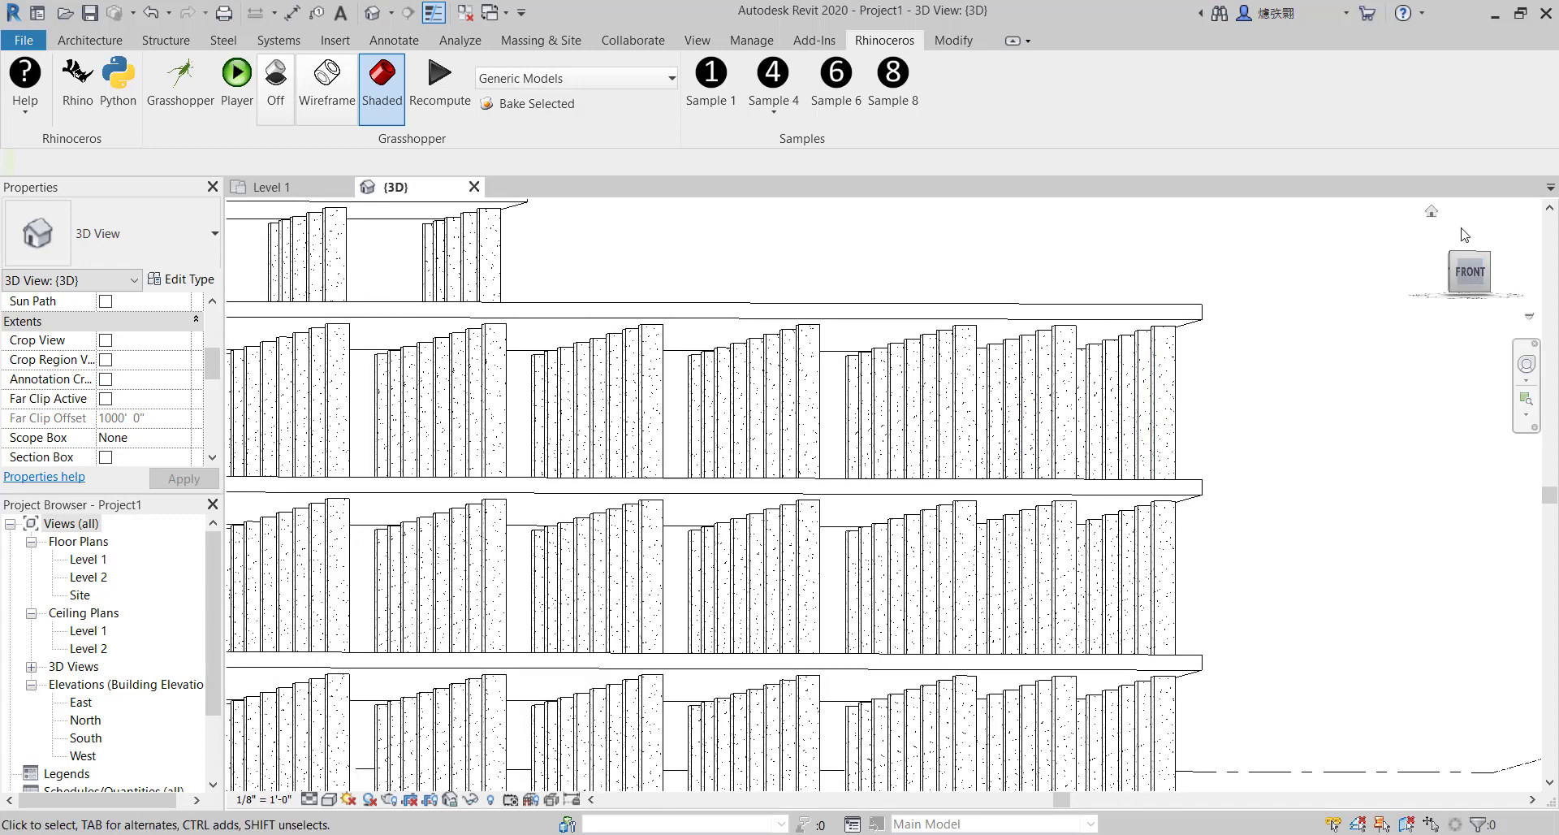
left_click(1470, 272)
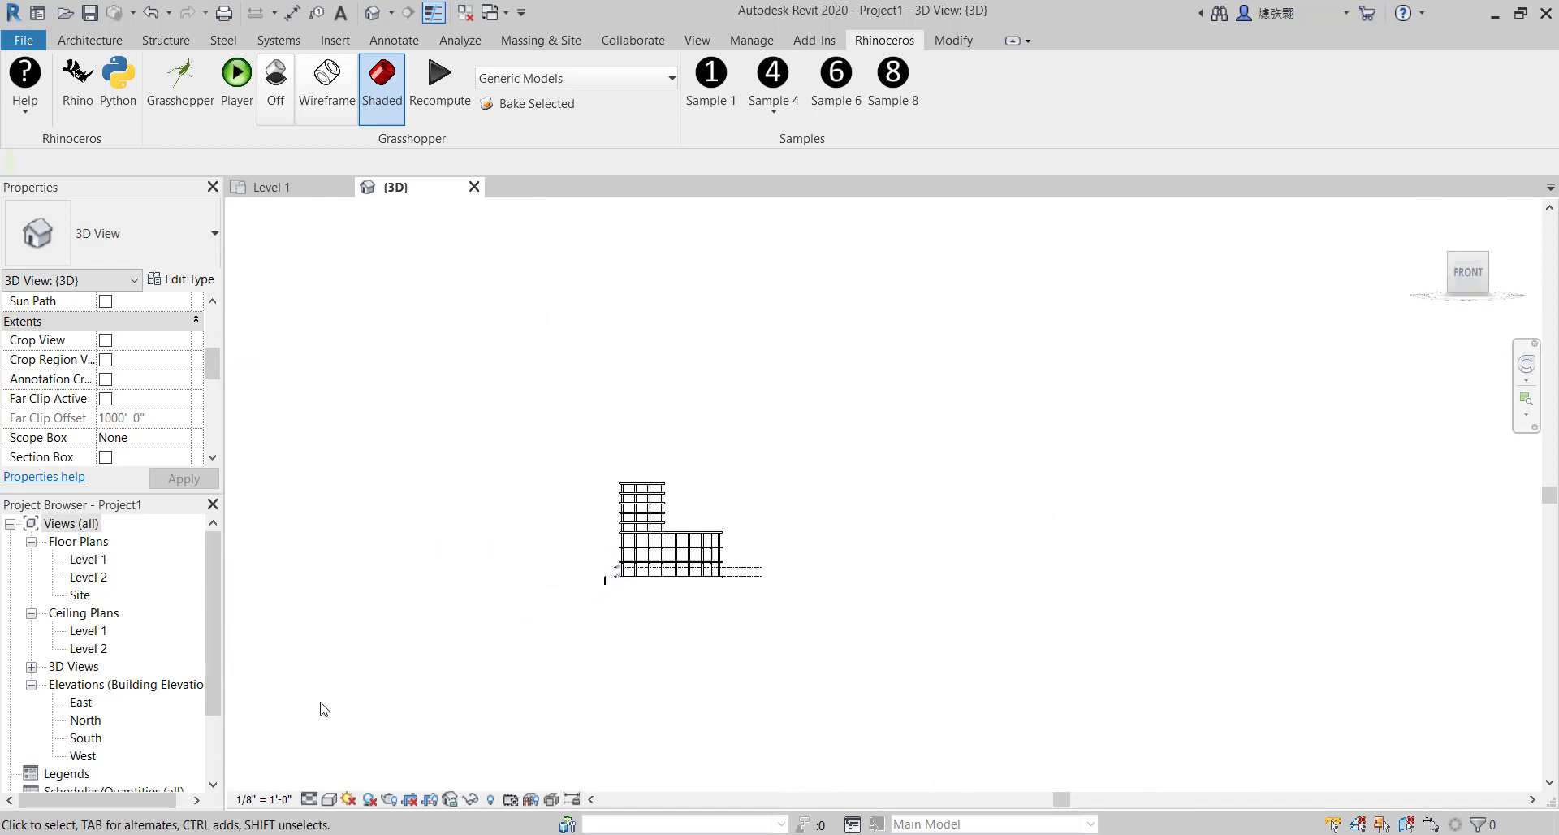
scroll(659, 587, "up", 10)
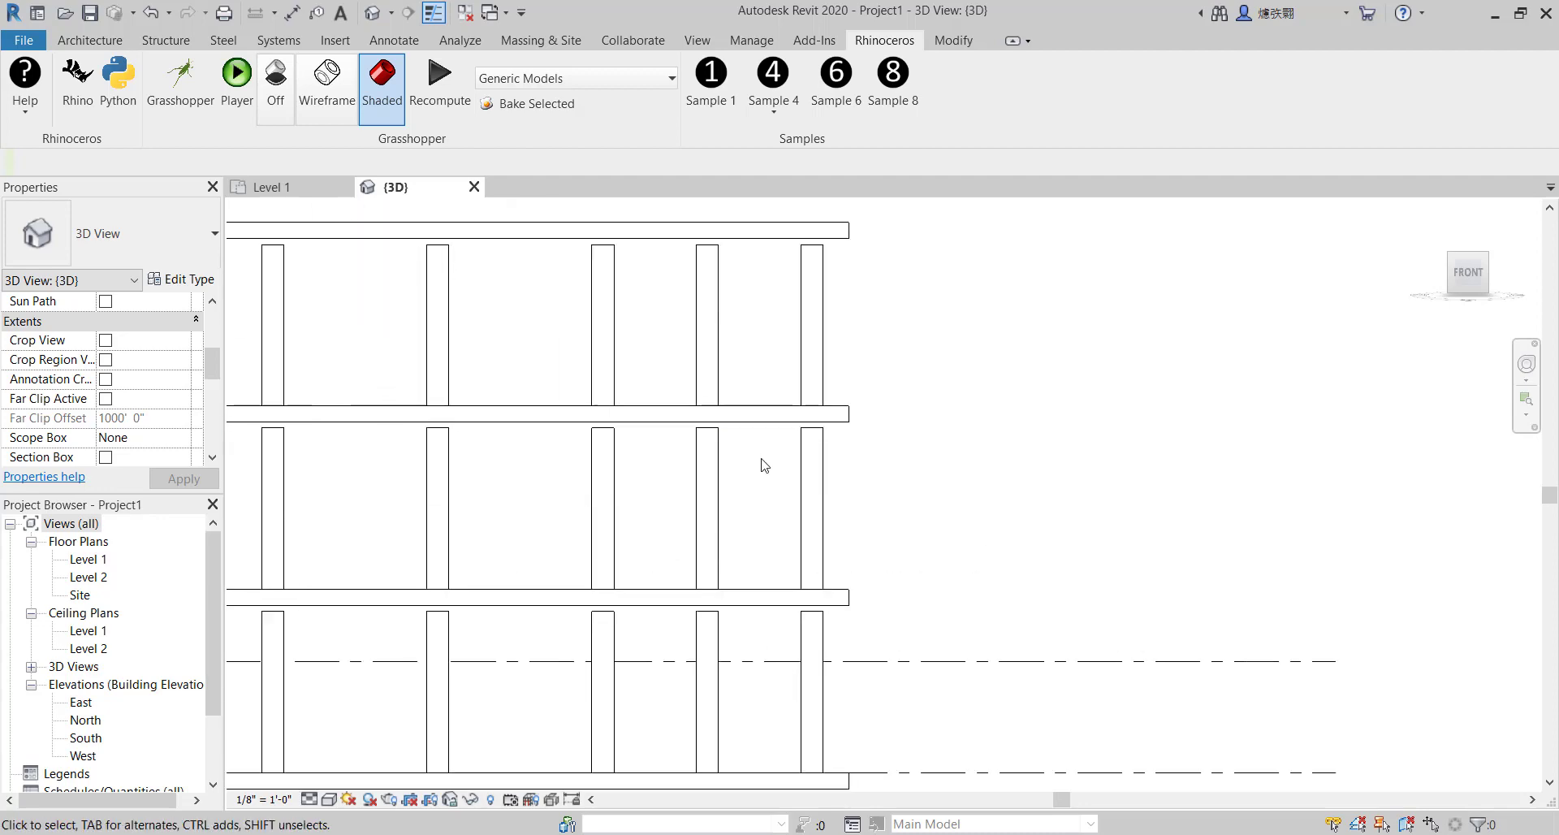
scroll(764, 465, "up", 4)
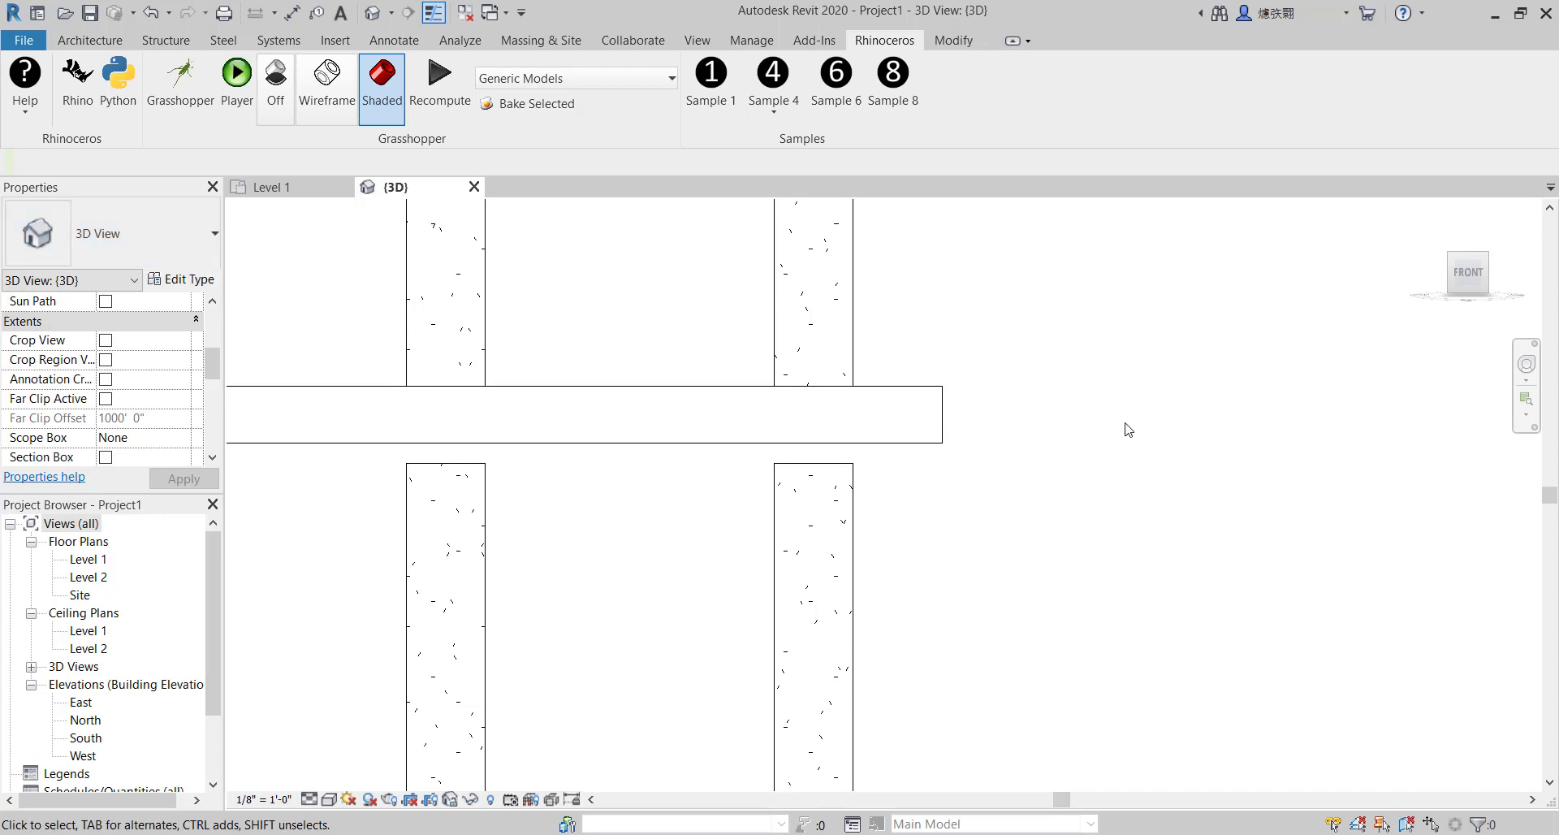
Return to Grasshopper and reposition the parameter-setting component beside the output of the Negative component
mouse_move(1080, 834)
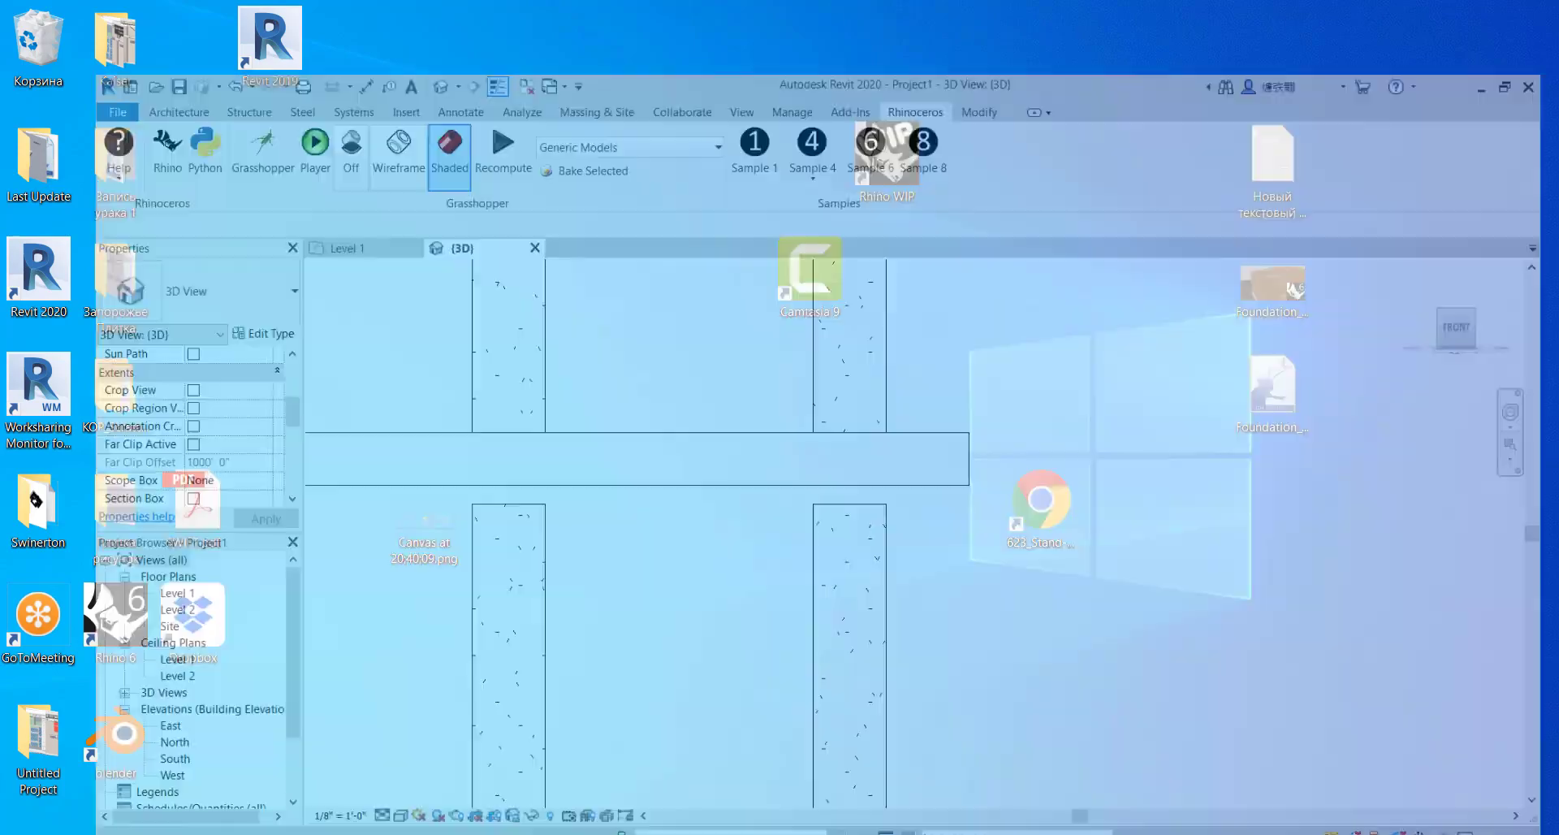
left_click(1080, 763)
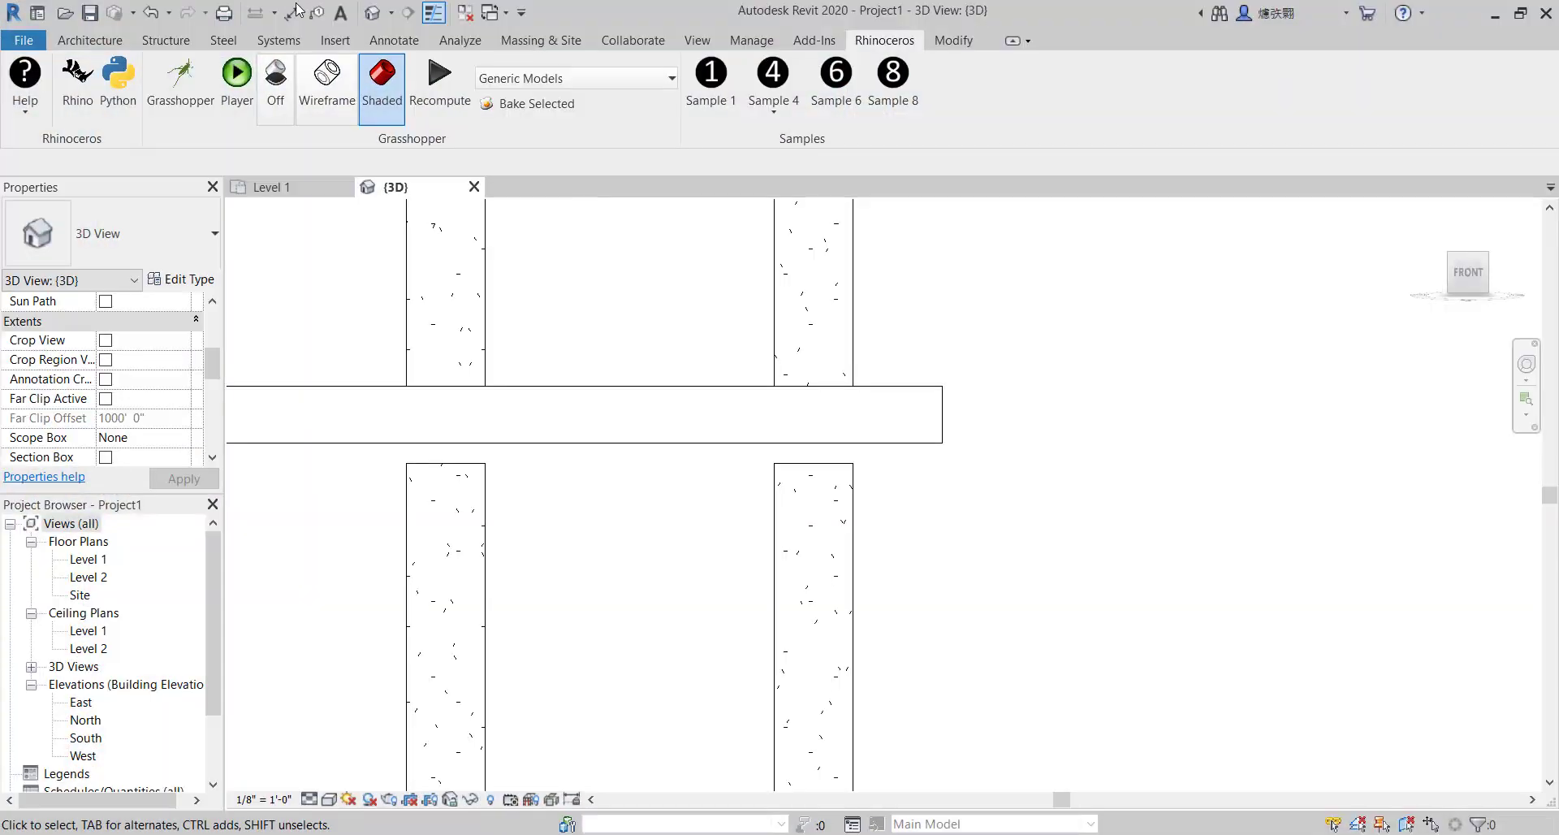
left_click(181, 89)
scroll(1307, 402, "down", 6)
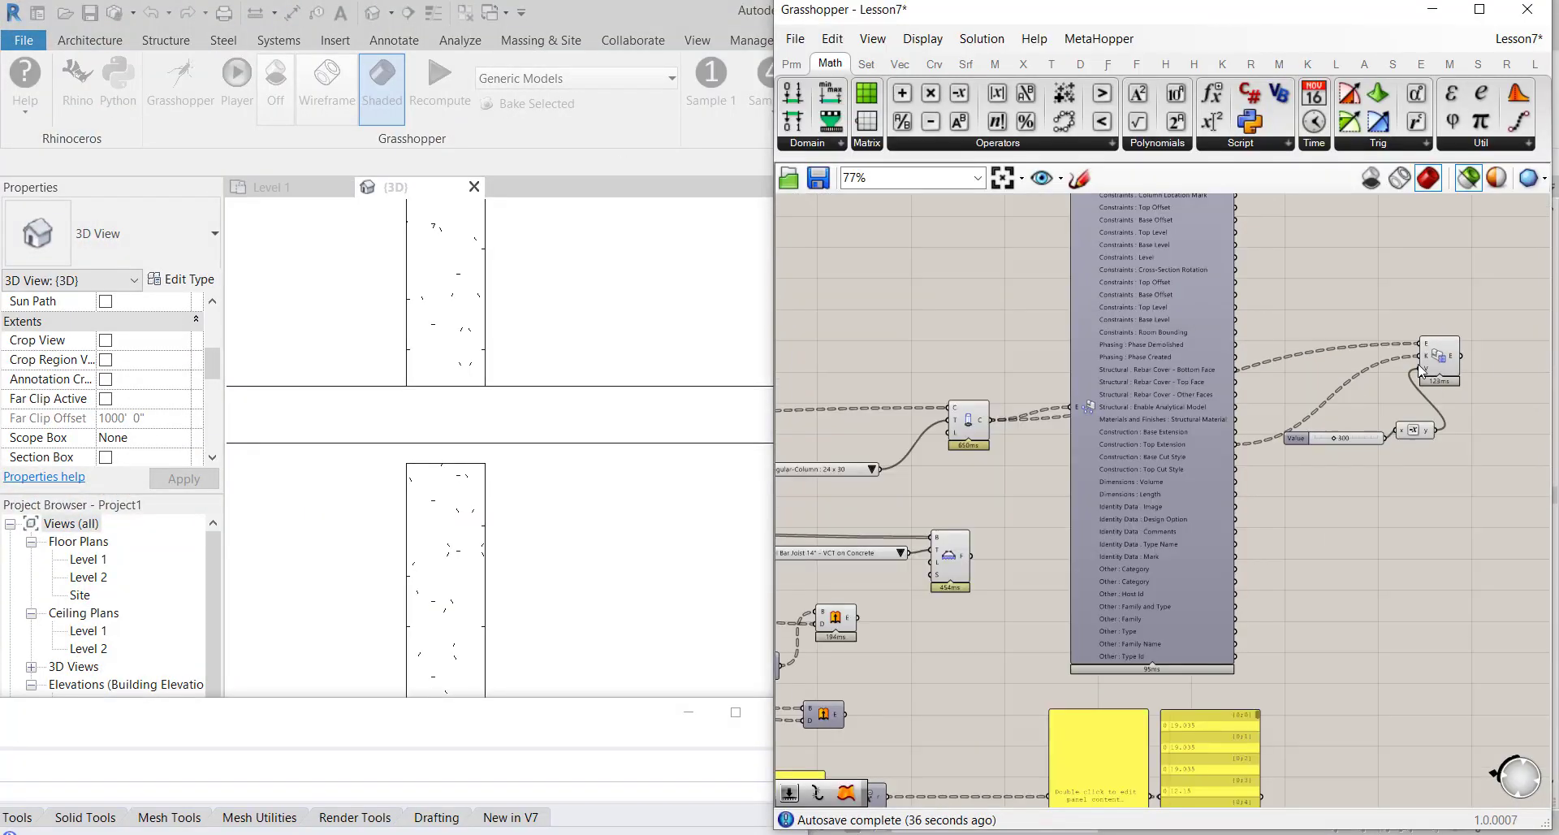
scroll(1264, 427, "up", 3)
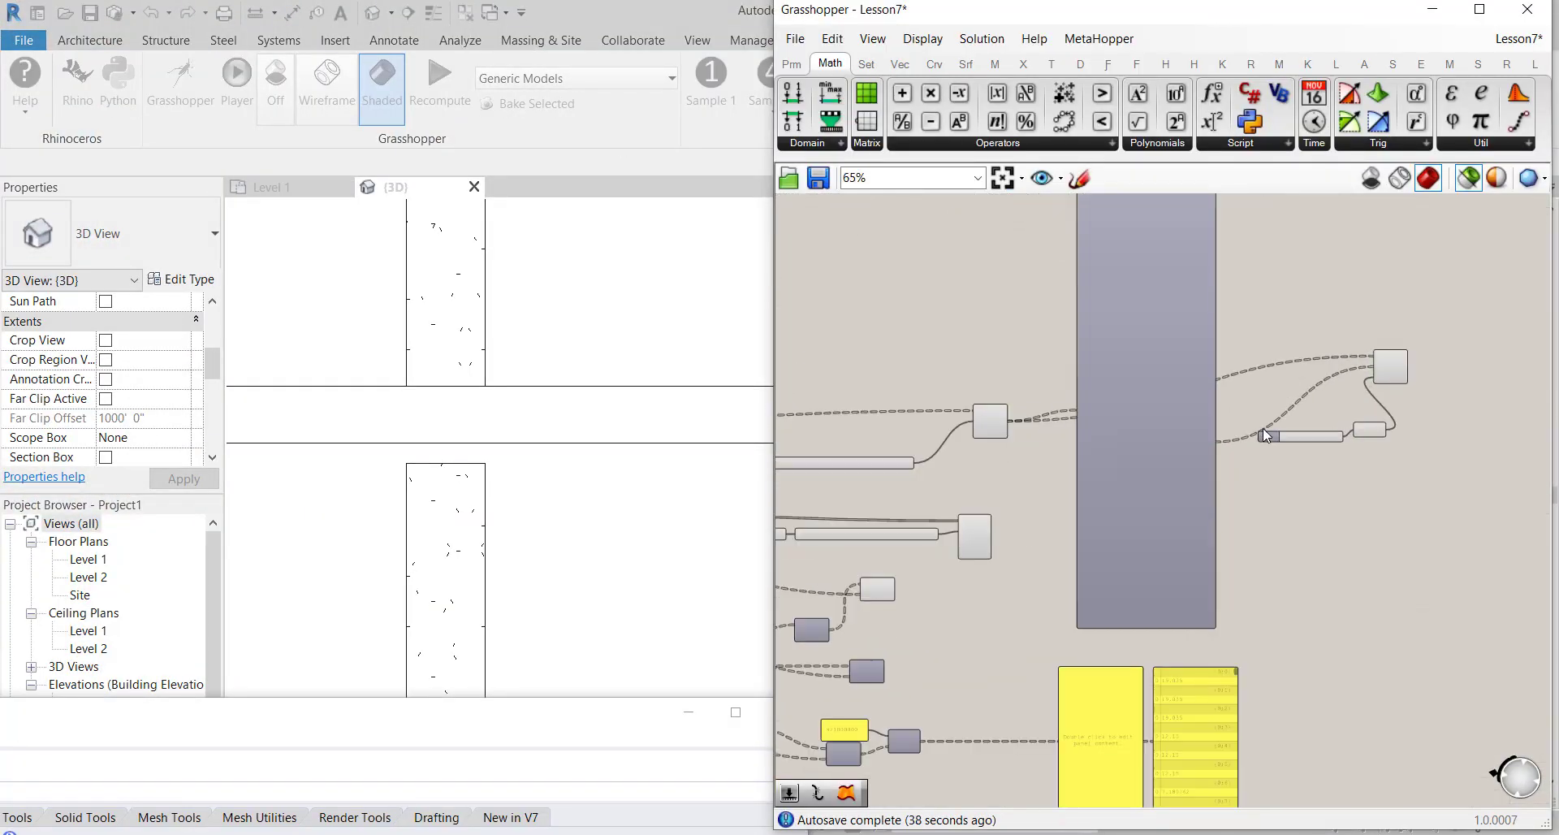
scroll(1354, 425, "up", 3)
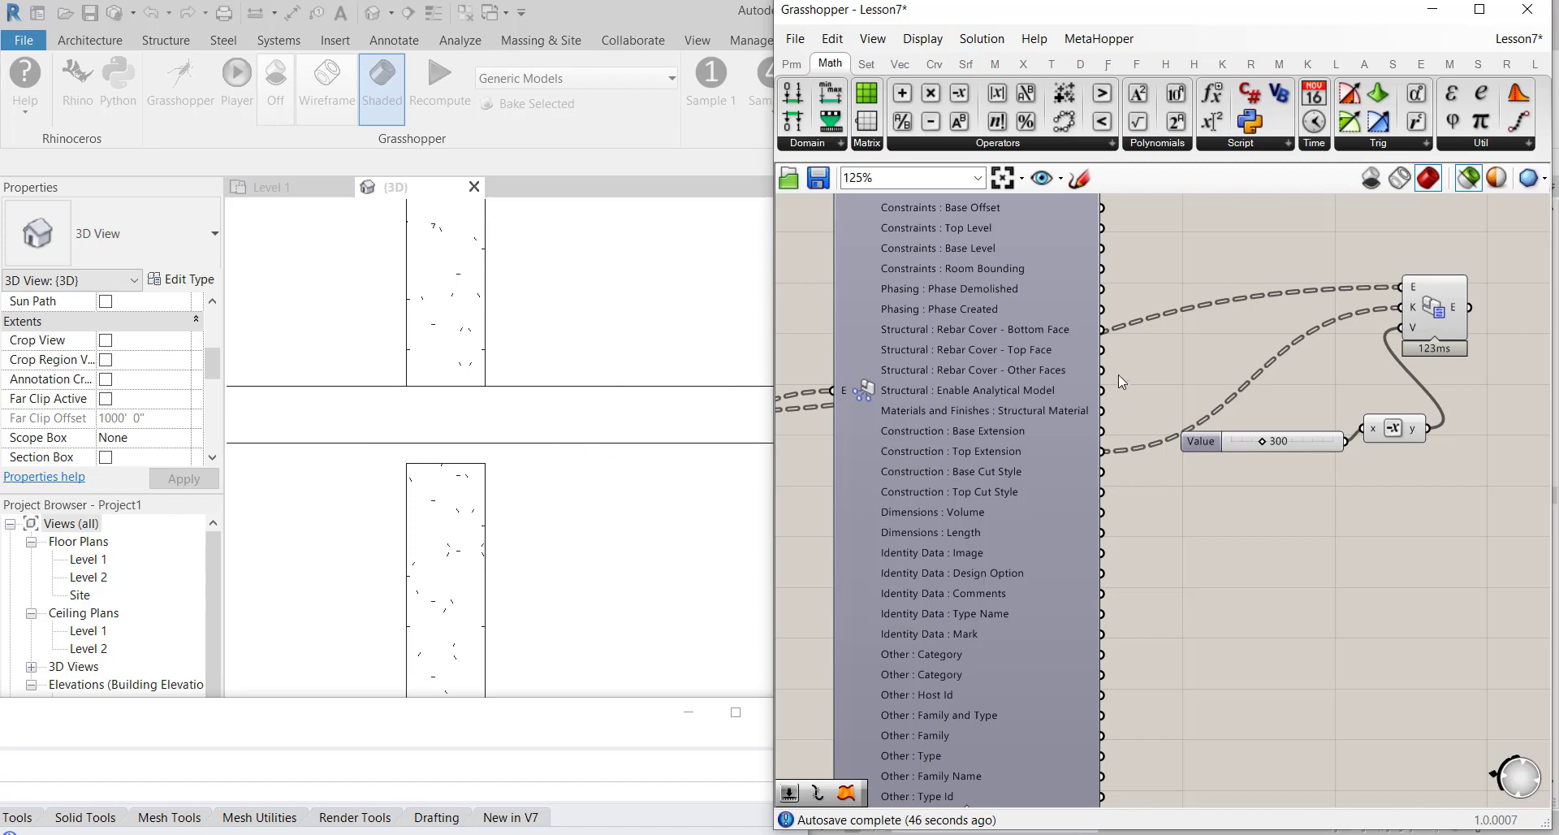
scroll(1193, 405, "down", 4)
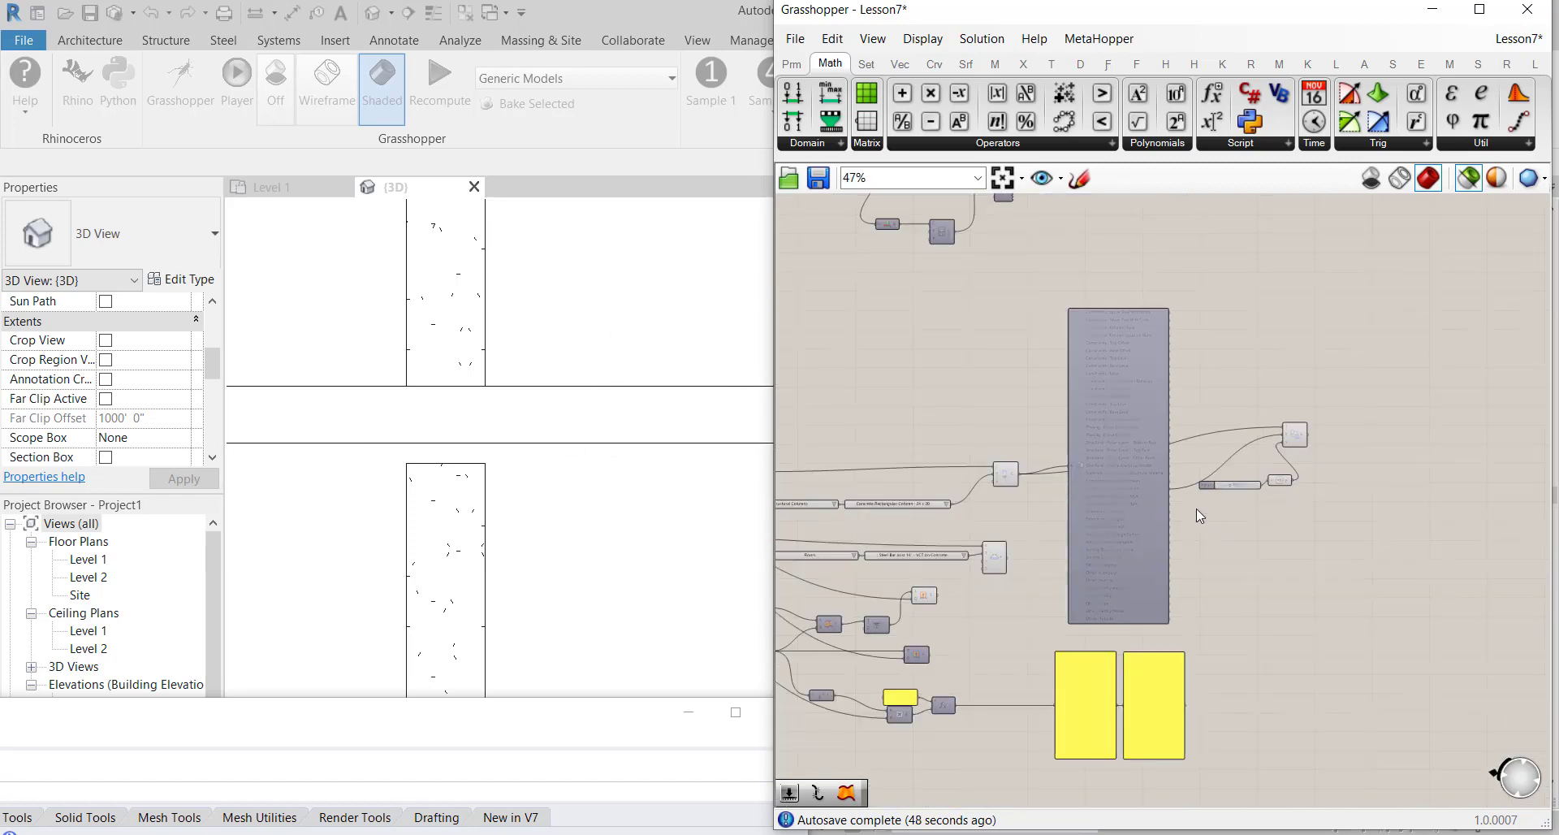
scroll(1196, 509, "up", 2)
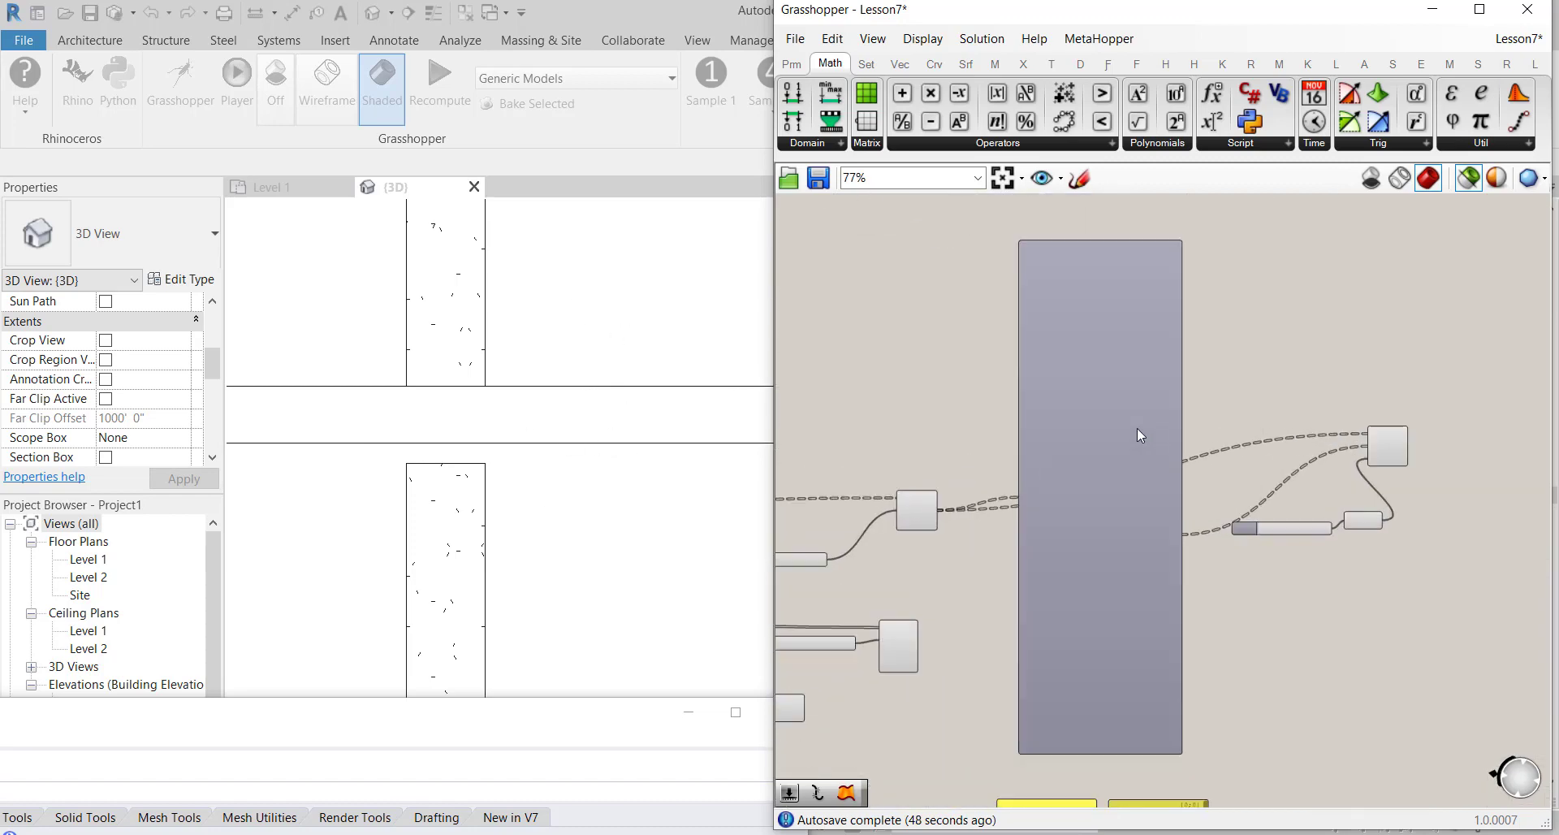
left_click(1388, 451)
left_click_drag(1434, 406, 1432, 502)
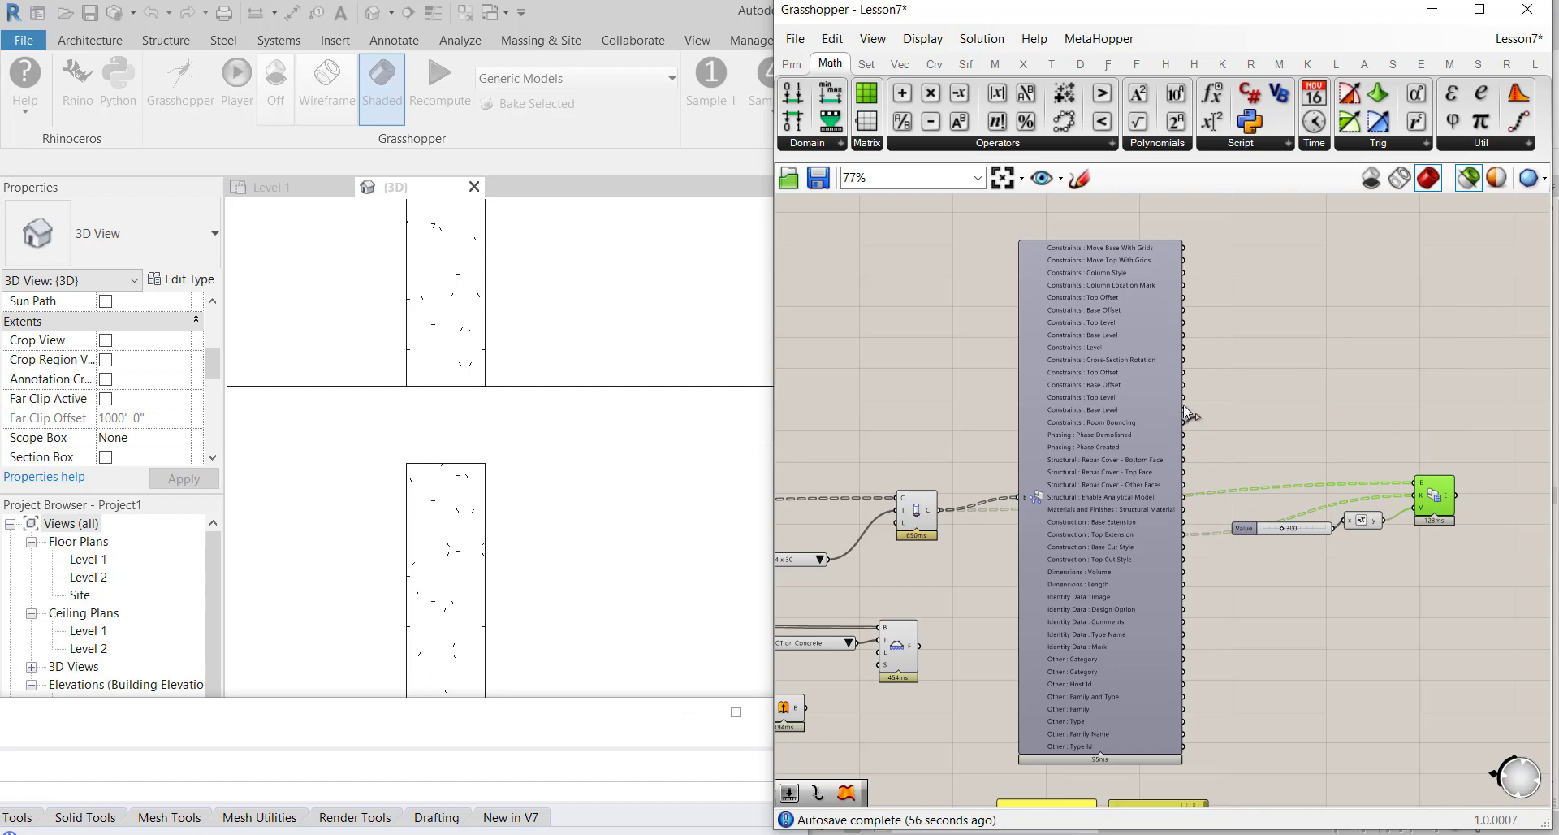
Remove the unconnected parameters from the columns' Decompose component and place it below the wire leaving the column component
left_click_drag(1099, 399, 1119, 428)
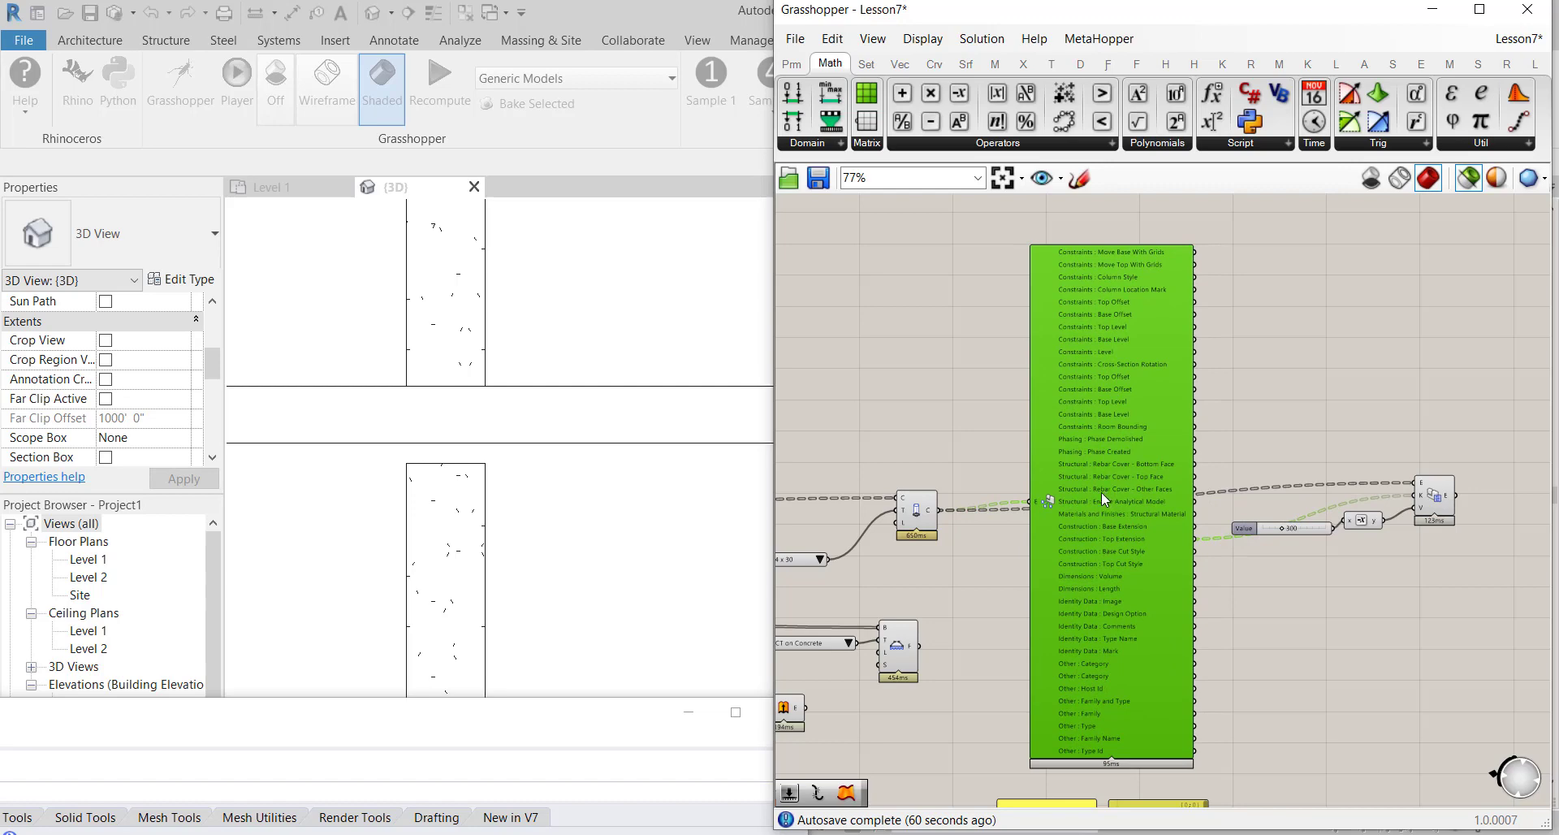
right_click(1048, 503)
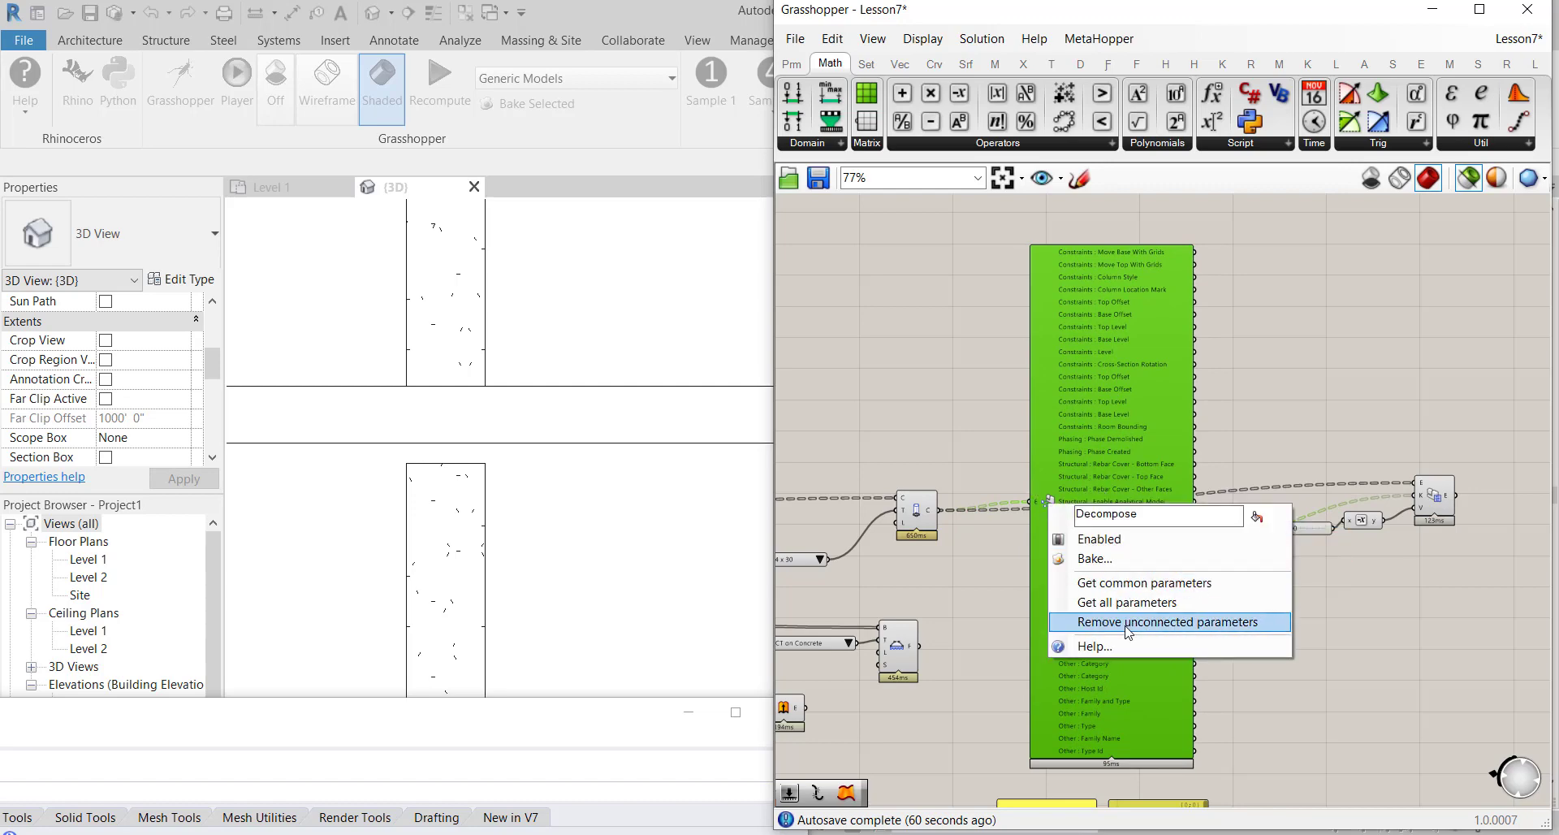
left_click(1217, 626)
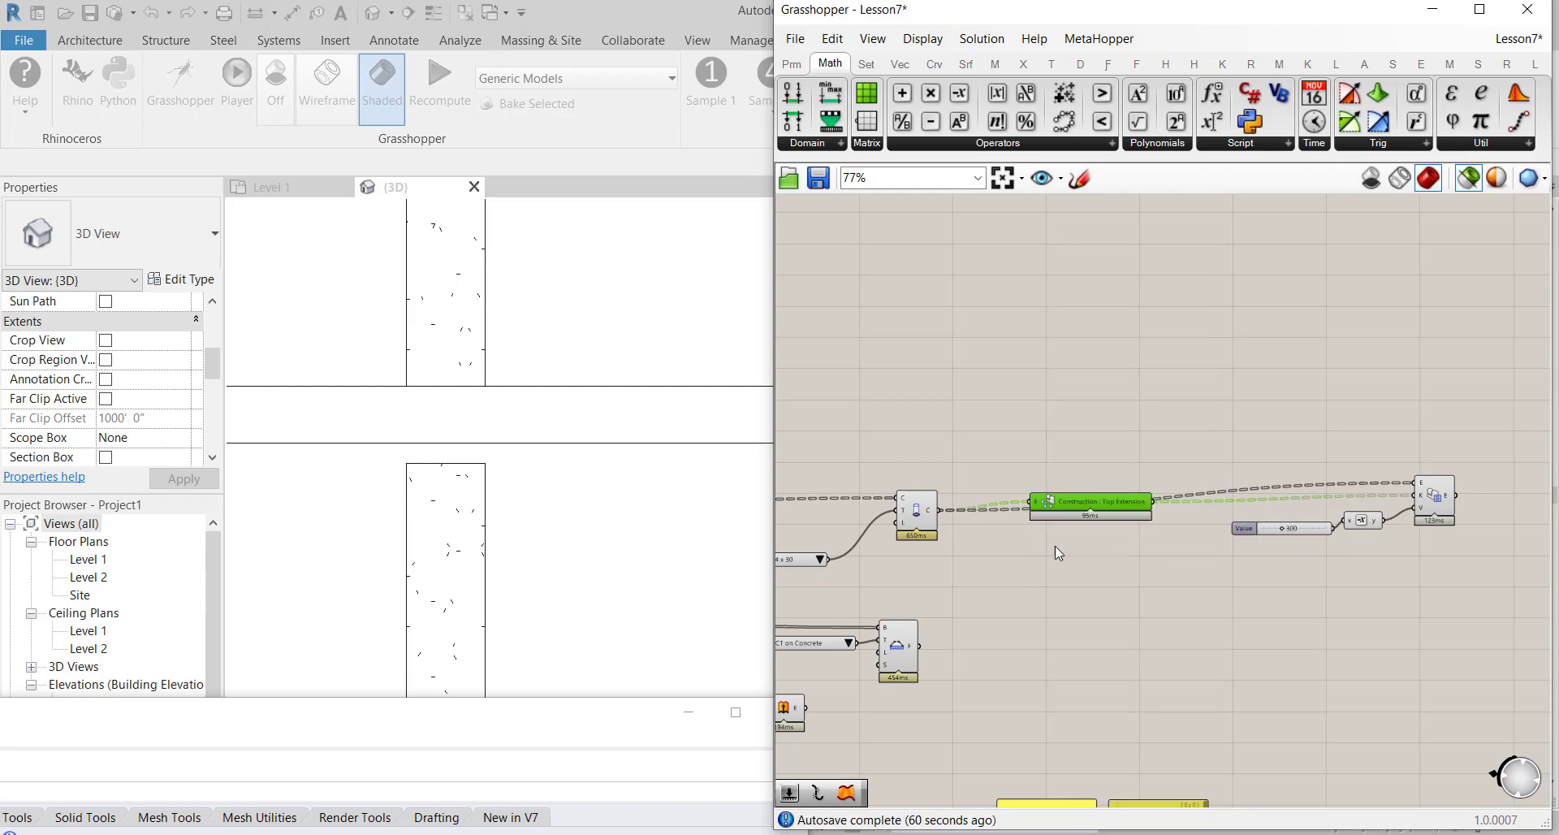
scroll(1055, 546, "up", 3)
left_click_drag(1106, 473, 1053, 559)
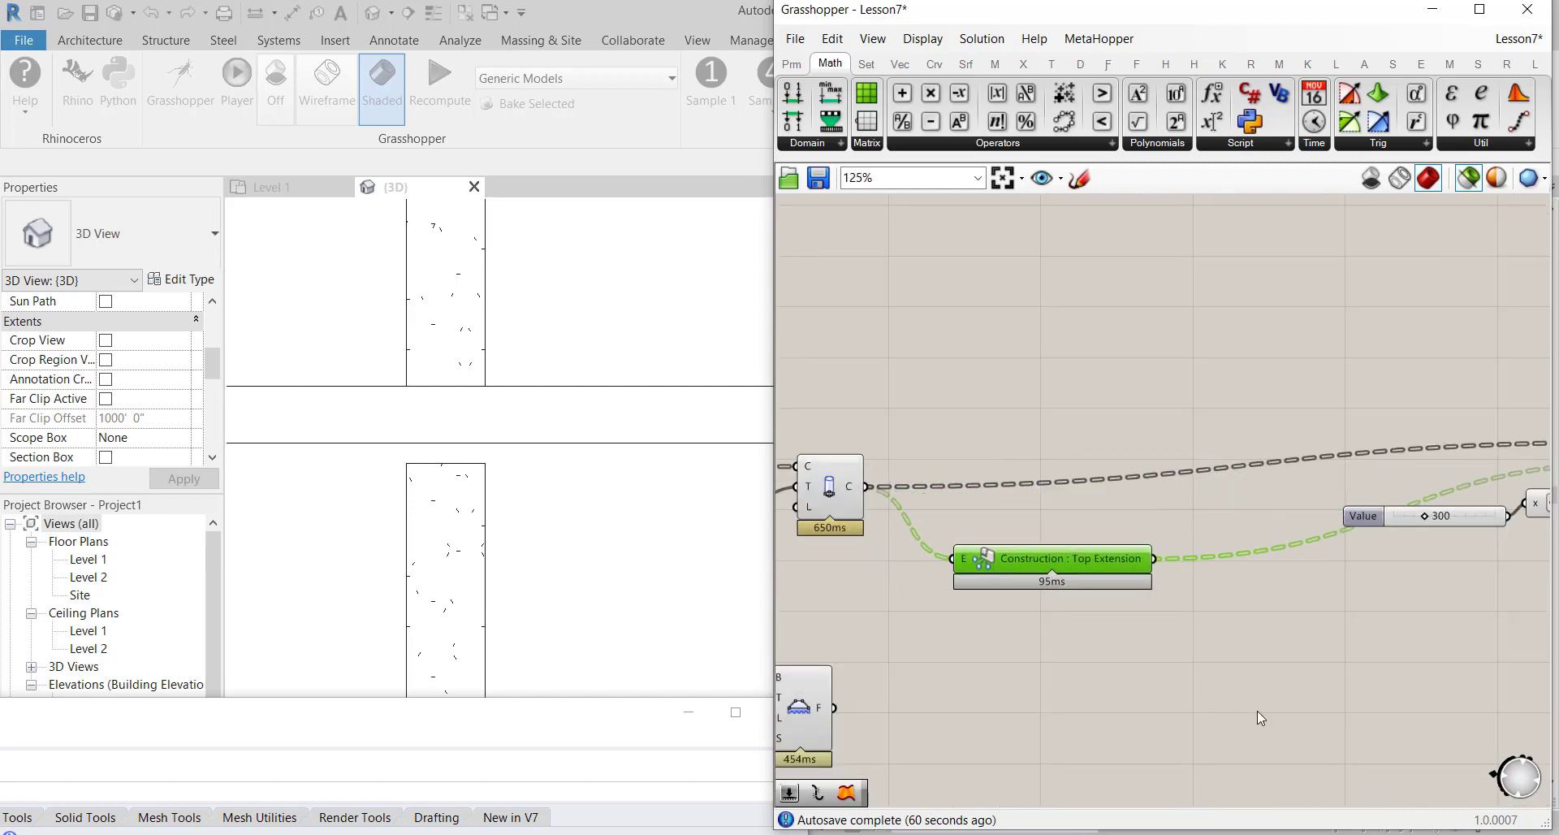
Add a second element Decompose component and connect the floor component's F output to its E input
scroll(1148, 554, "down", 5)
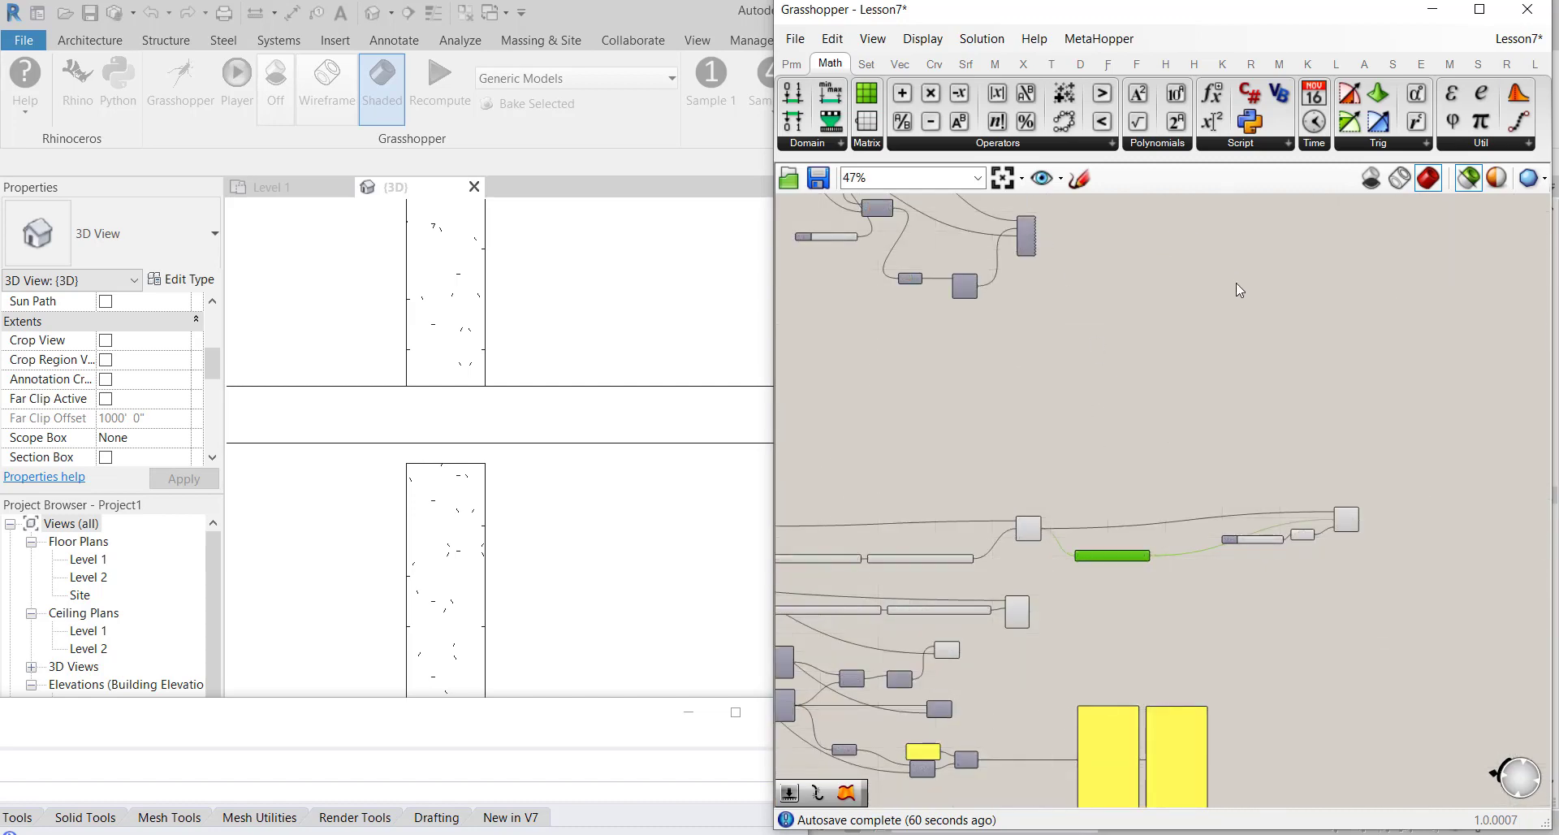
scroll(1131, 280, "up", 2)
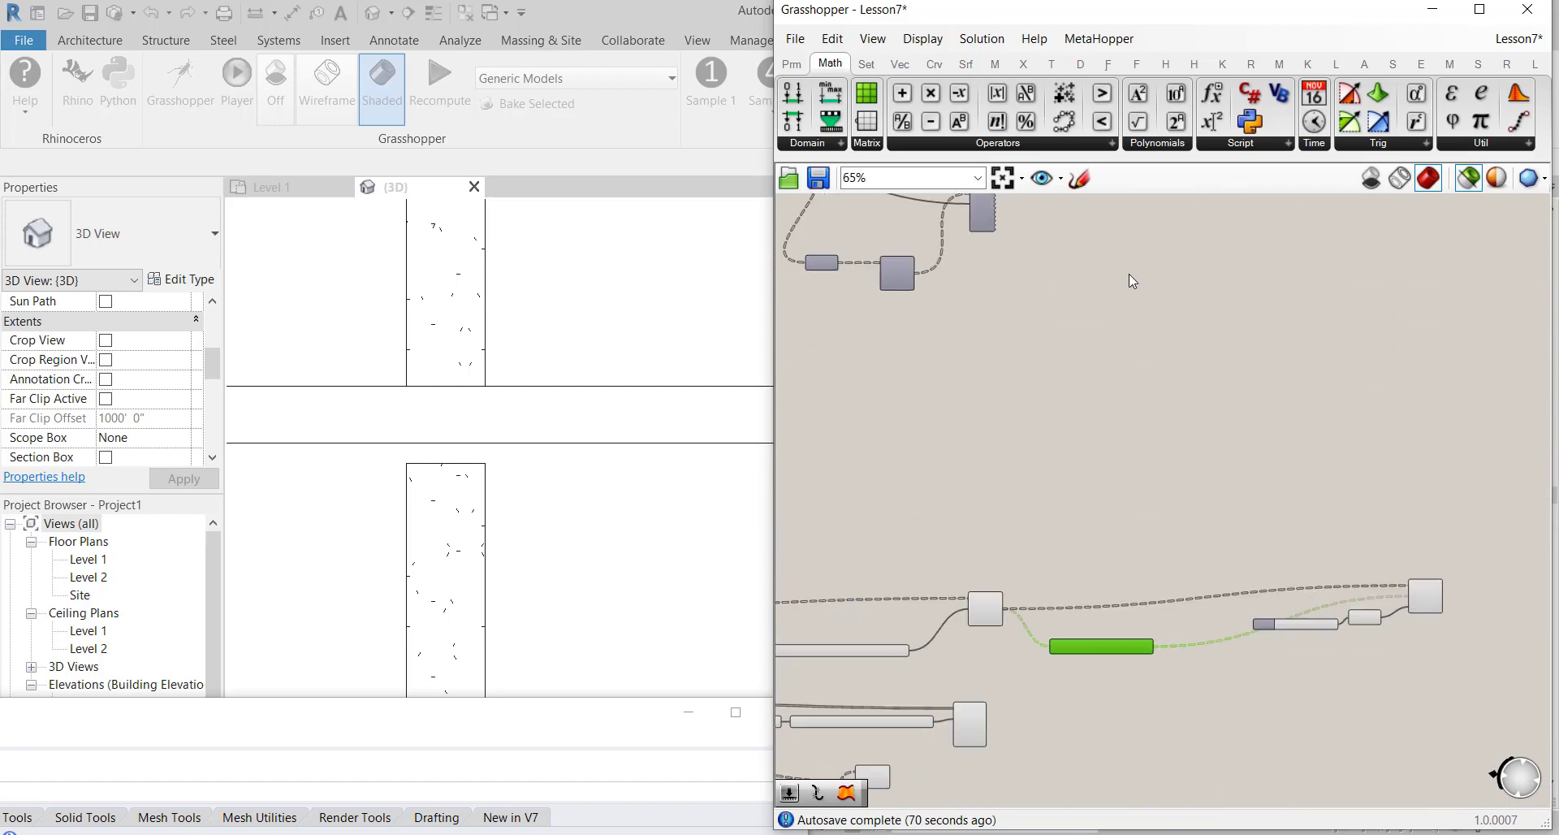
left_click(1251, 65)
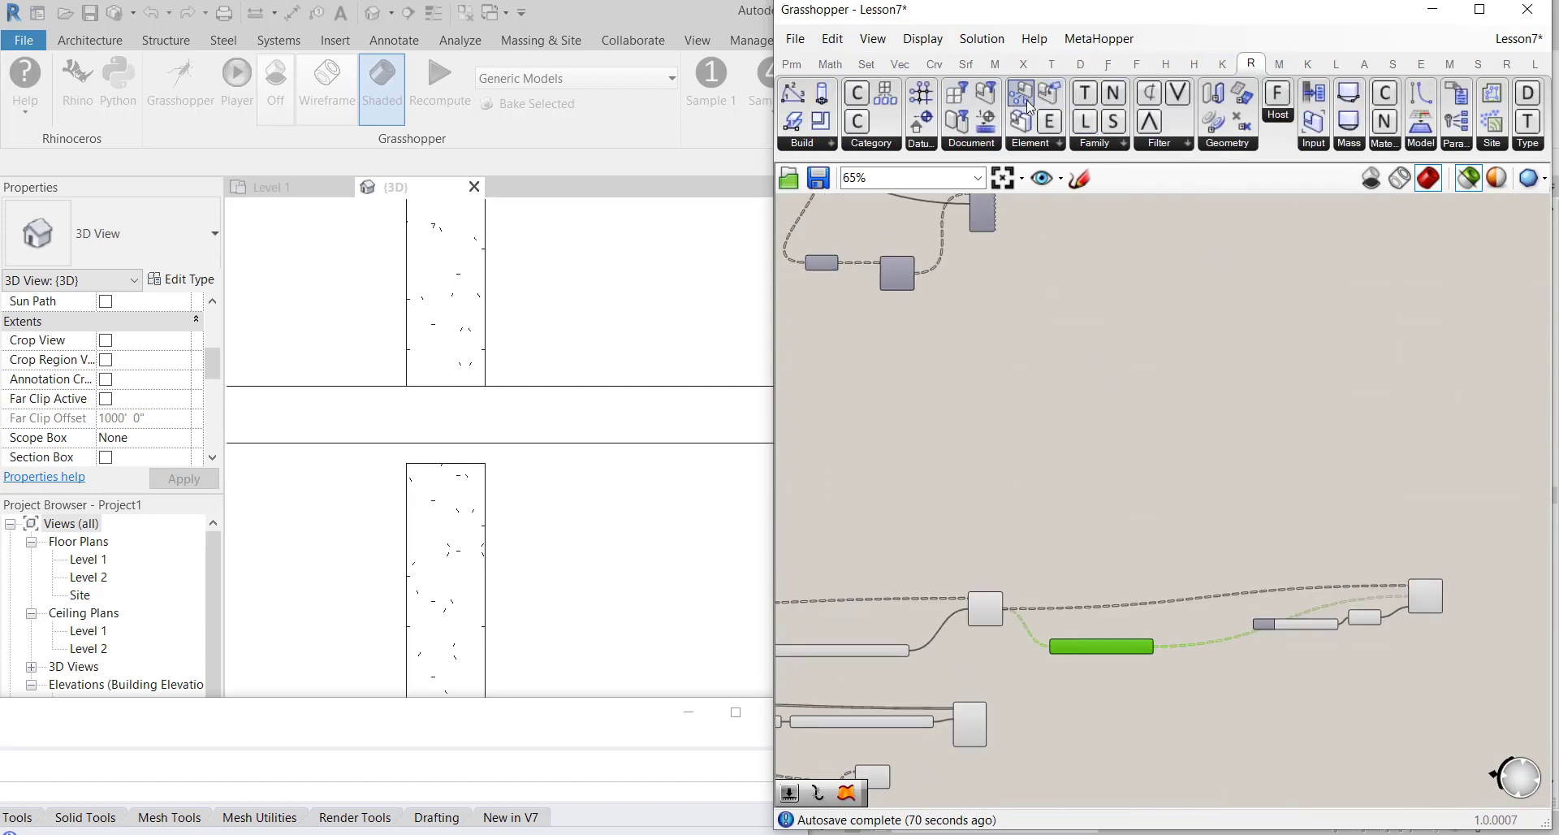
right_click_drag(1071, 709, 1123, 438)
scroll(1054, 456, "up", 6)
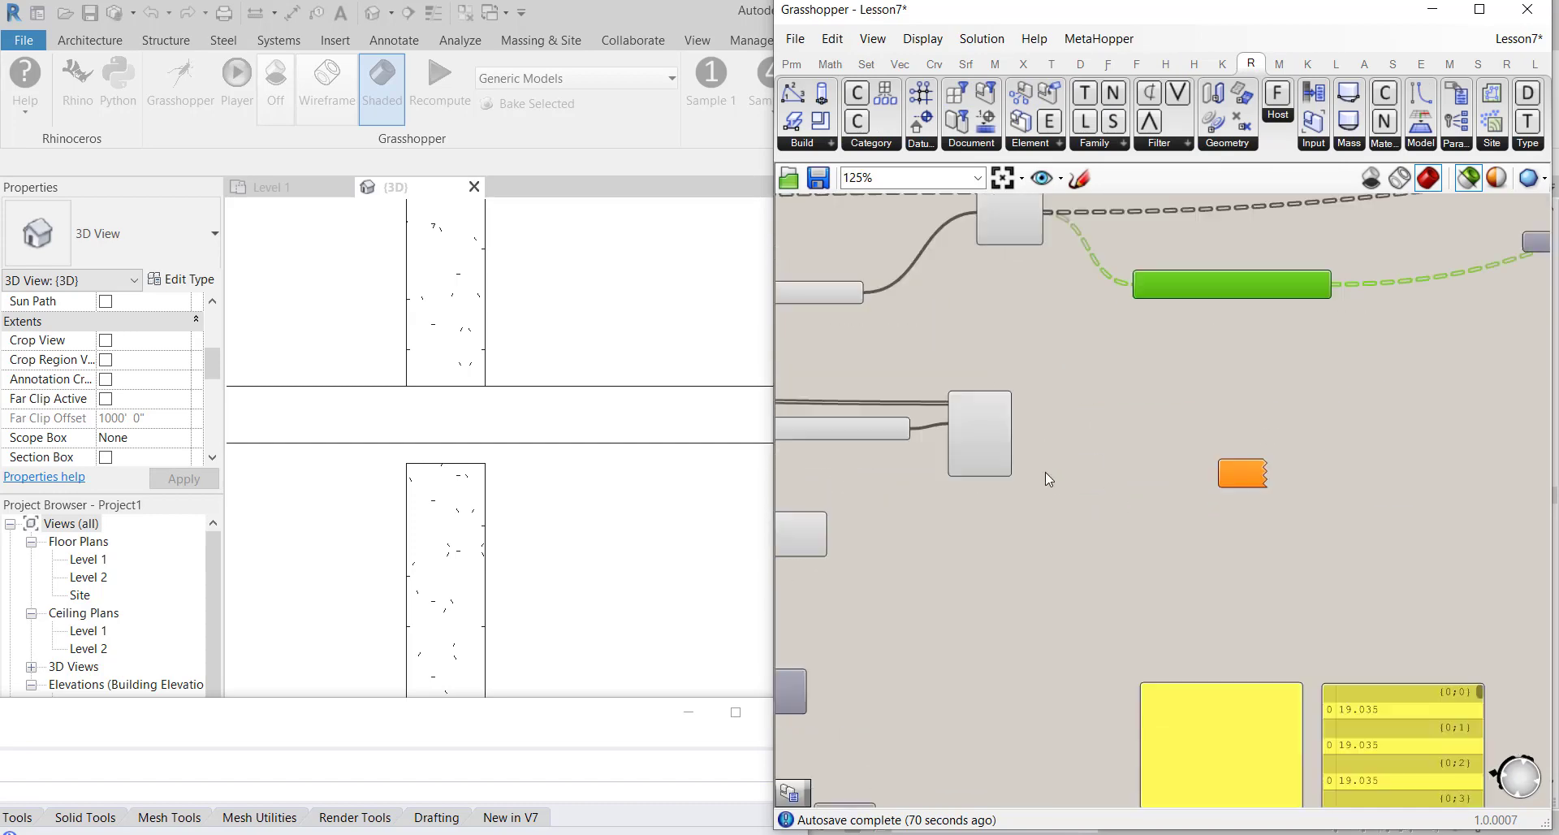
left_click_drag(995, 409, 1332, 474)
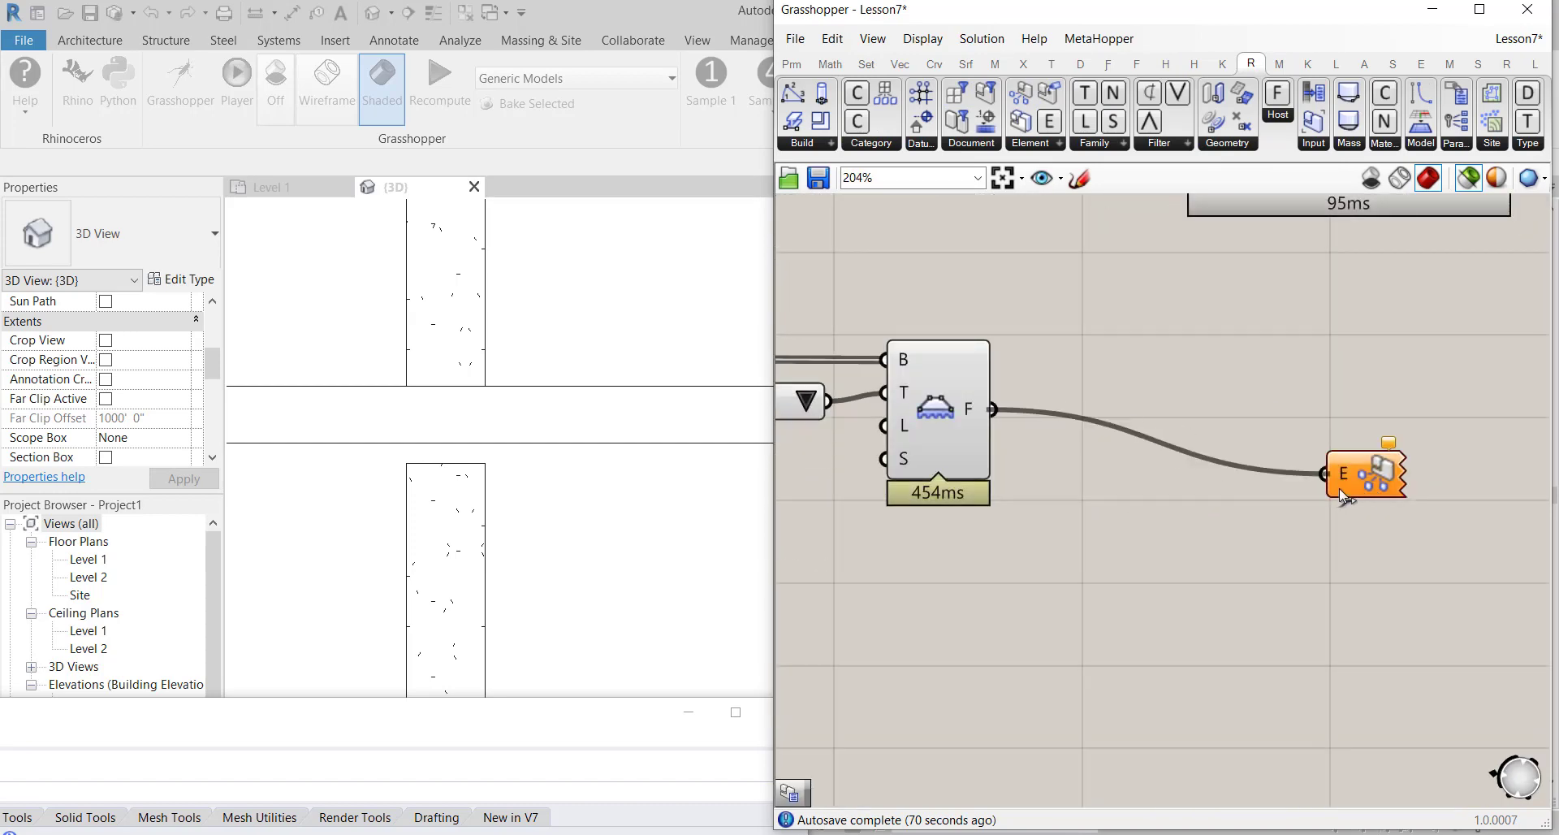
Load the floor parameters as outputs of the new Decompose component and position it below the Top Extension component
right_click(1359, 481)
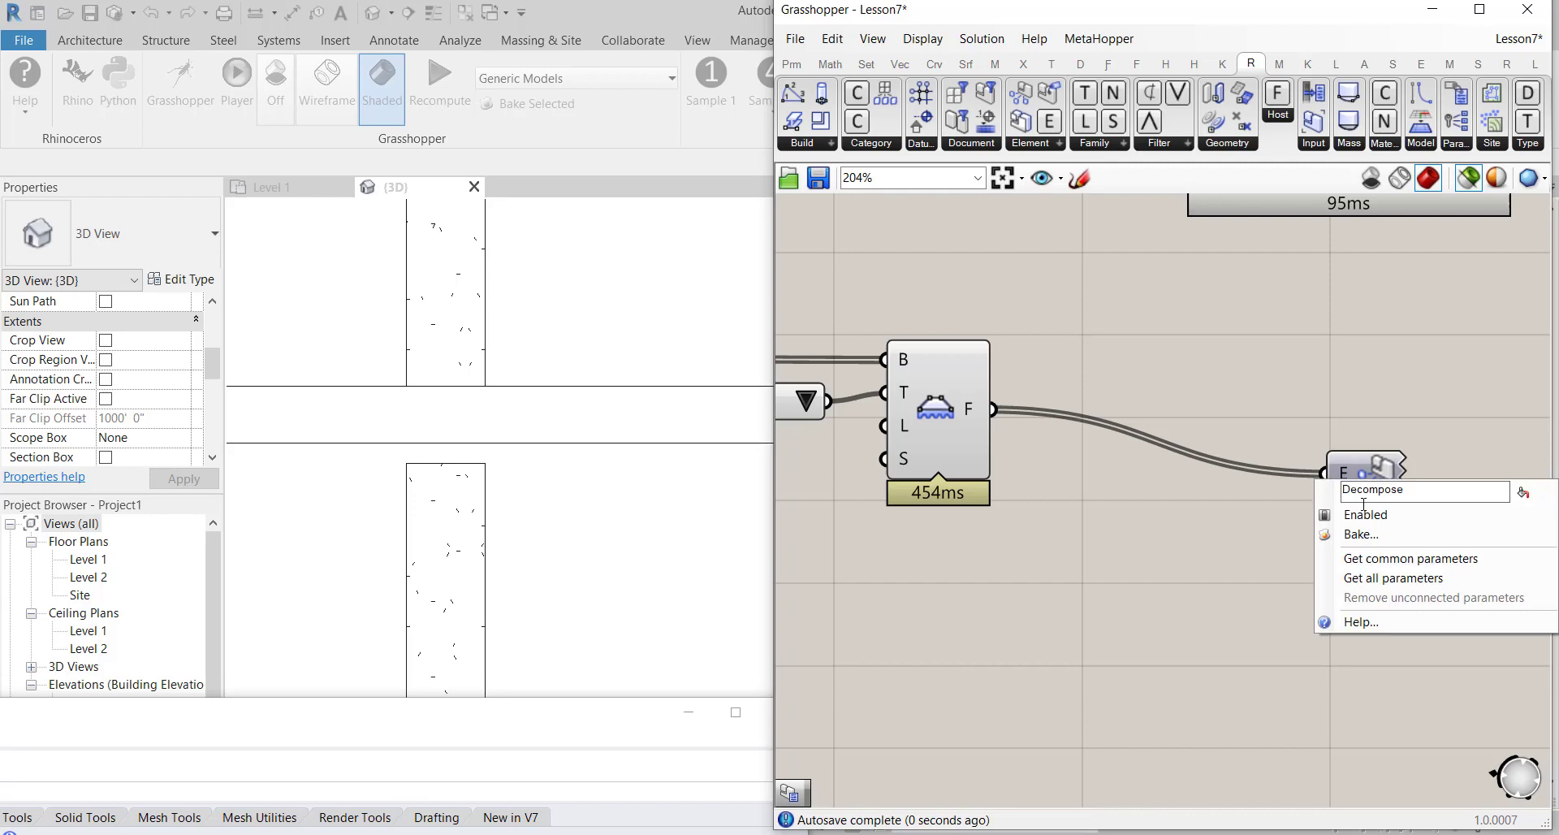
left_click(1381, 577)
right_click(1358, 476)
left_click(1372, 555)
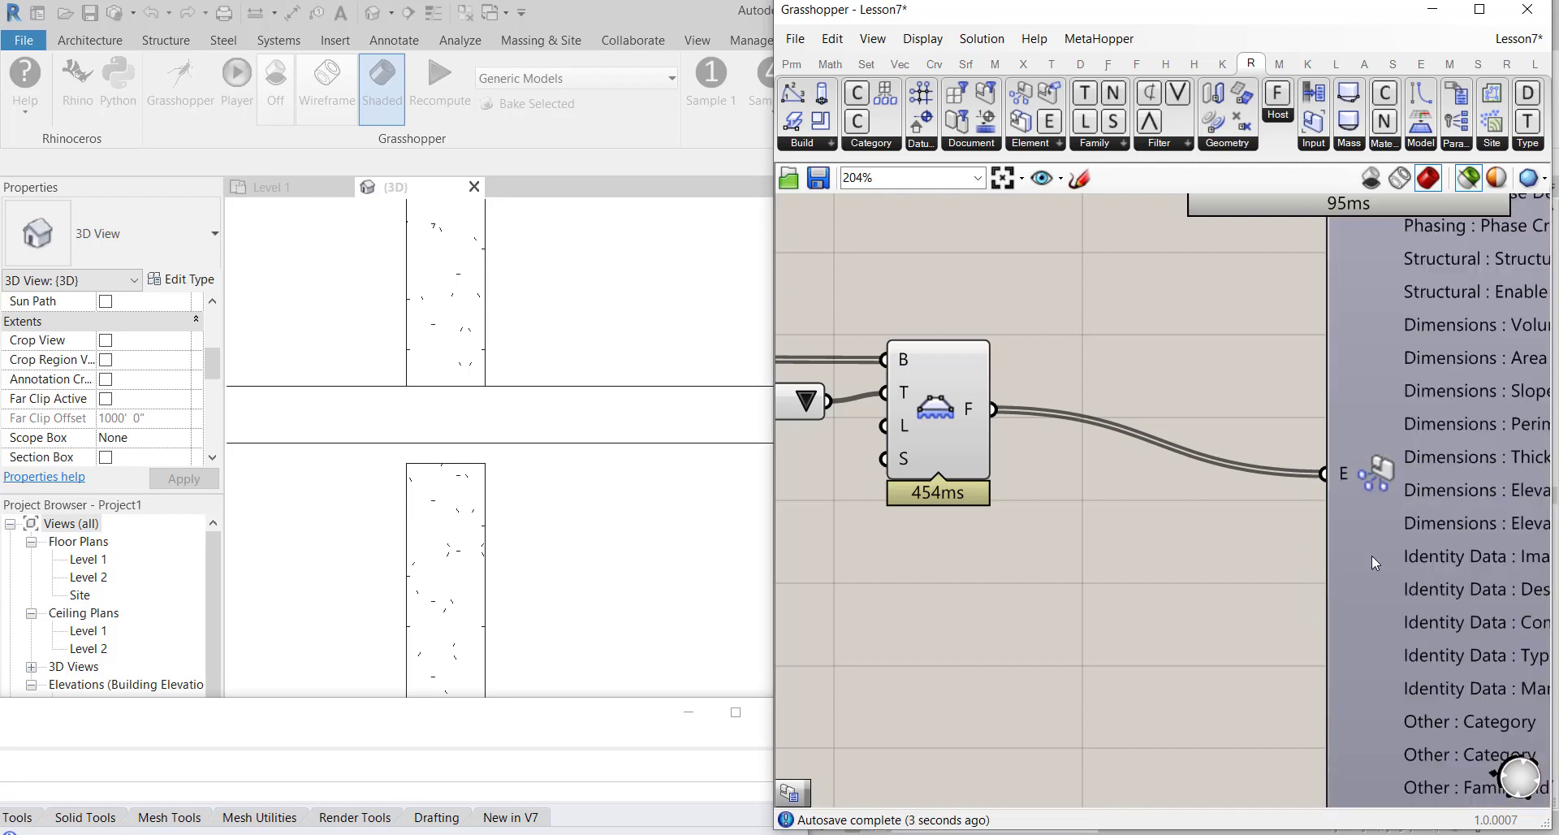
scroll(1116, 462, "down", 6)
scroll(1217, 421, "up", 4)
left_click_drag(1288, 416, 1172, 591)
scroll(1053, 335, "down", 3)
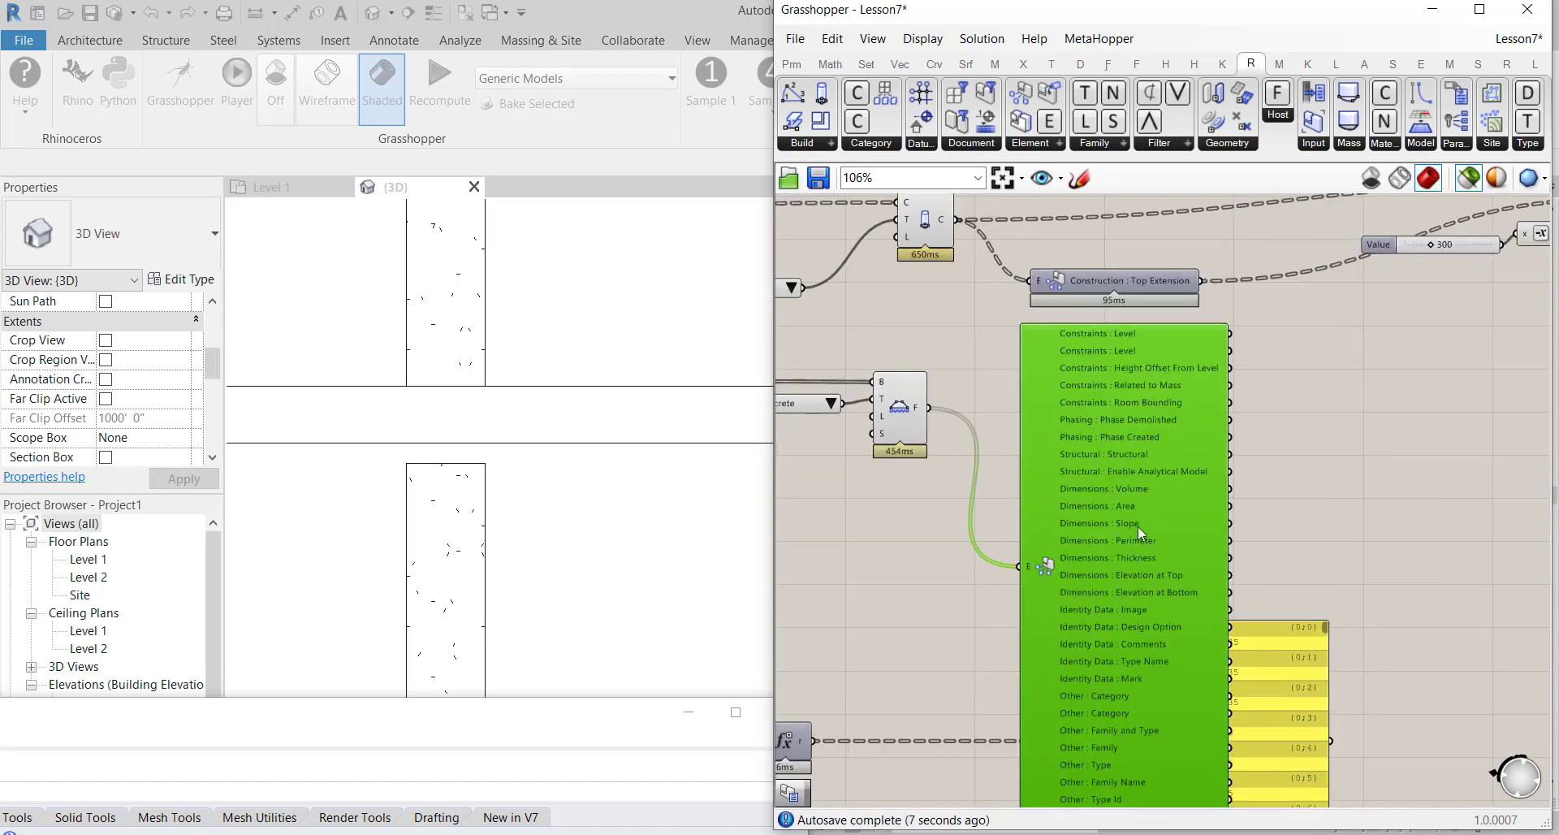
Add an Element.ParameterGet component and connect the floor component's F output to E and Dimensions : Thickness to K
scroll(1133, 527, "up", 3)
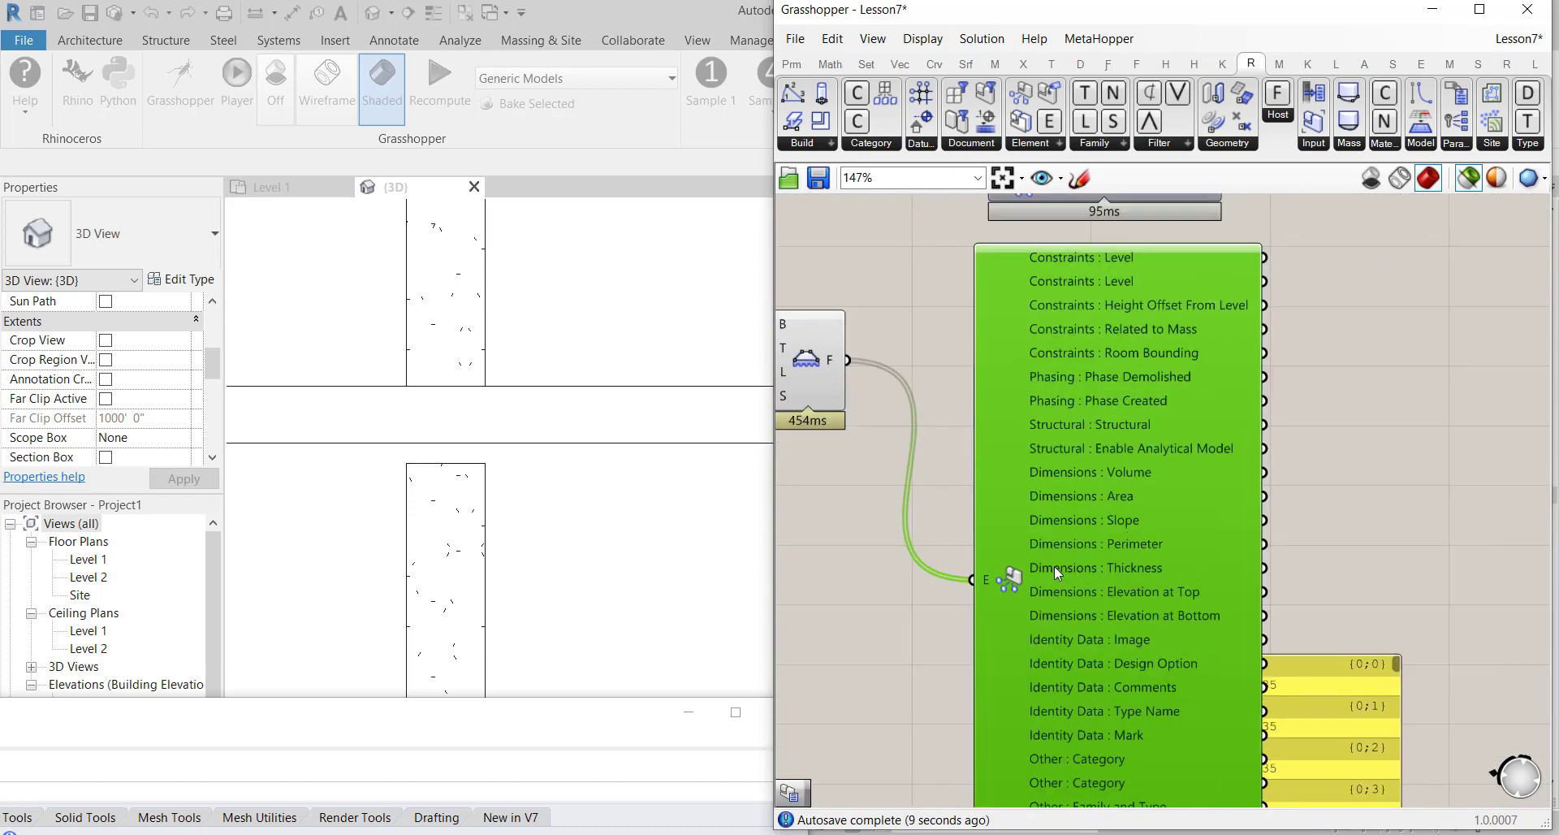
right_click_drag(1359, 492, 1293, 514)
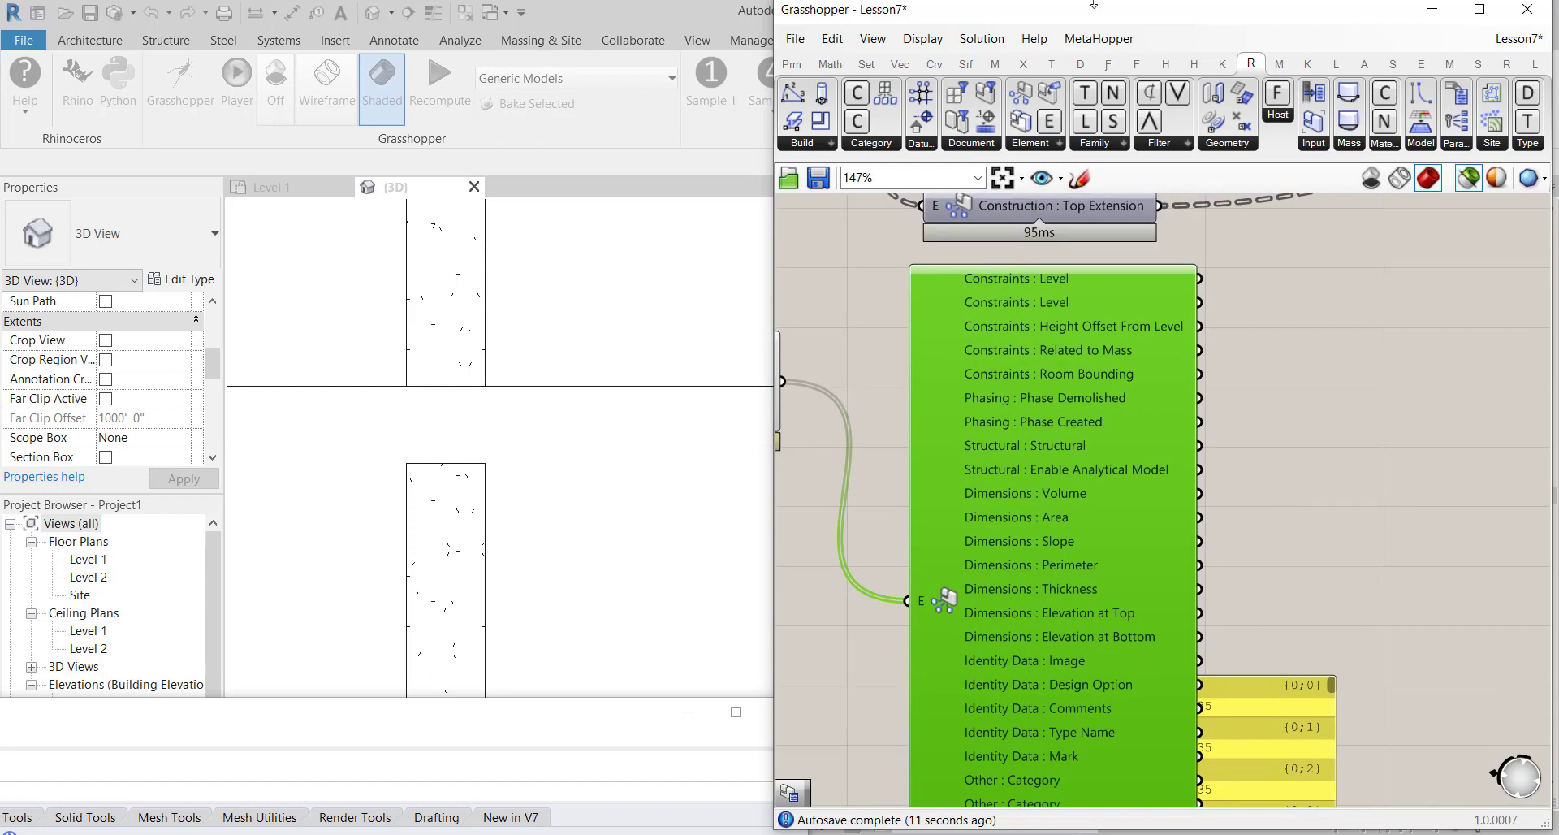
left_click(1047, 144)
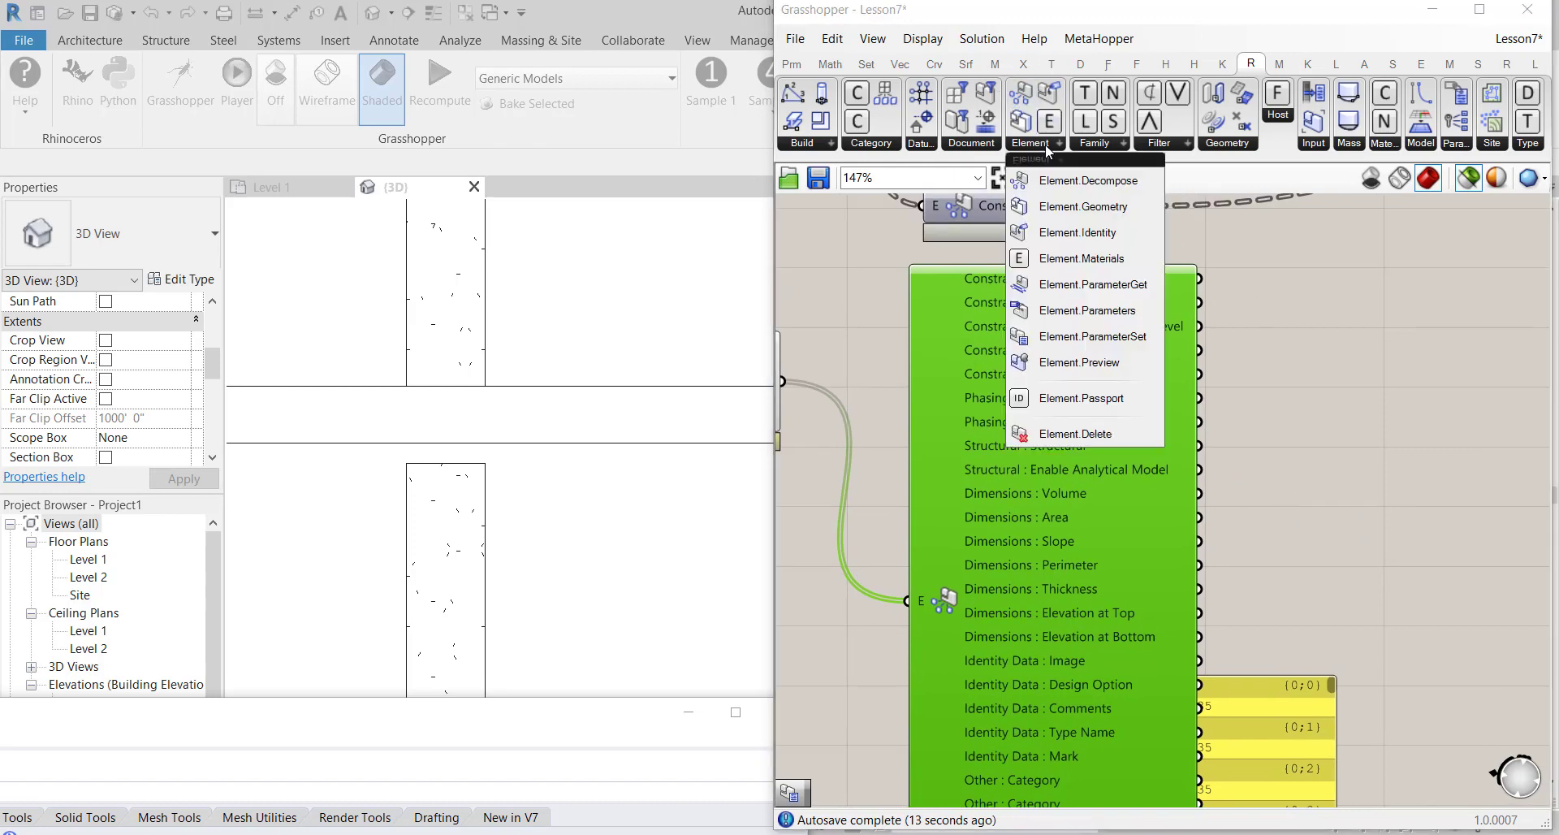
left_click(1100, 286)
left_click(1361, 382)
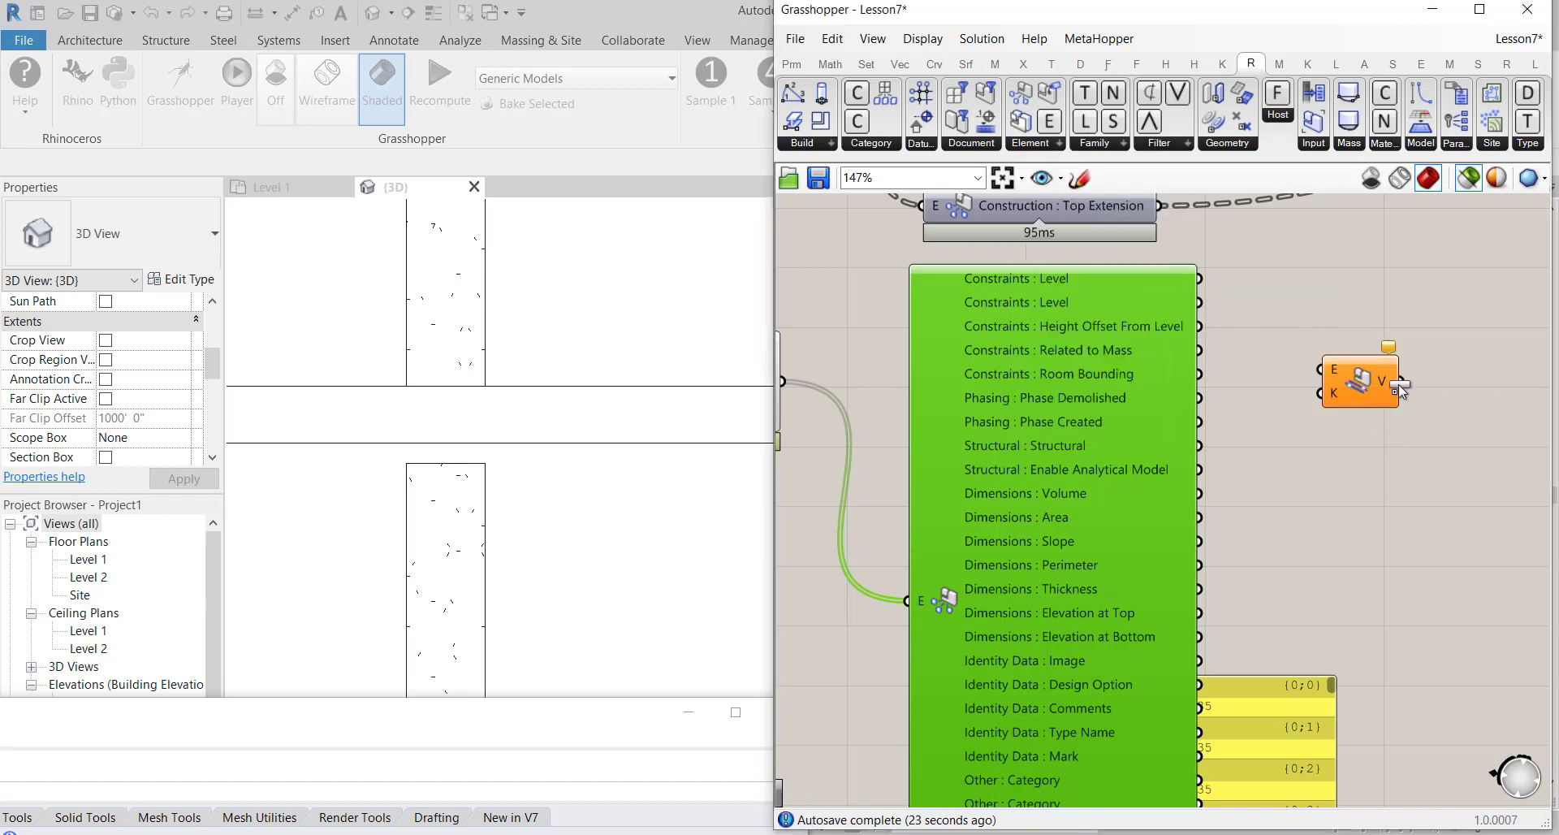
scroll(1381, 458, "down", 2)
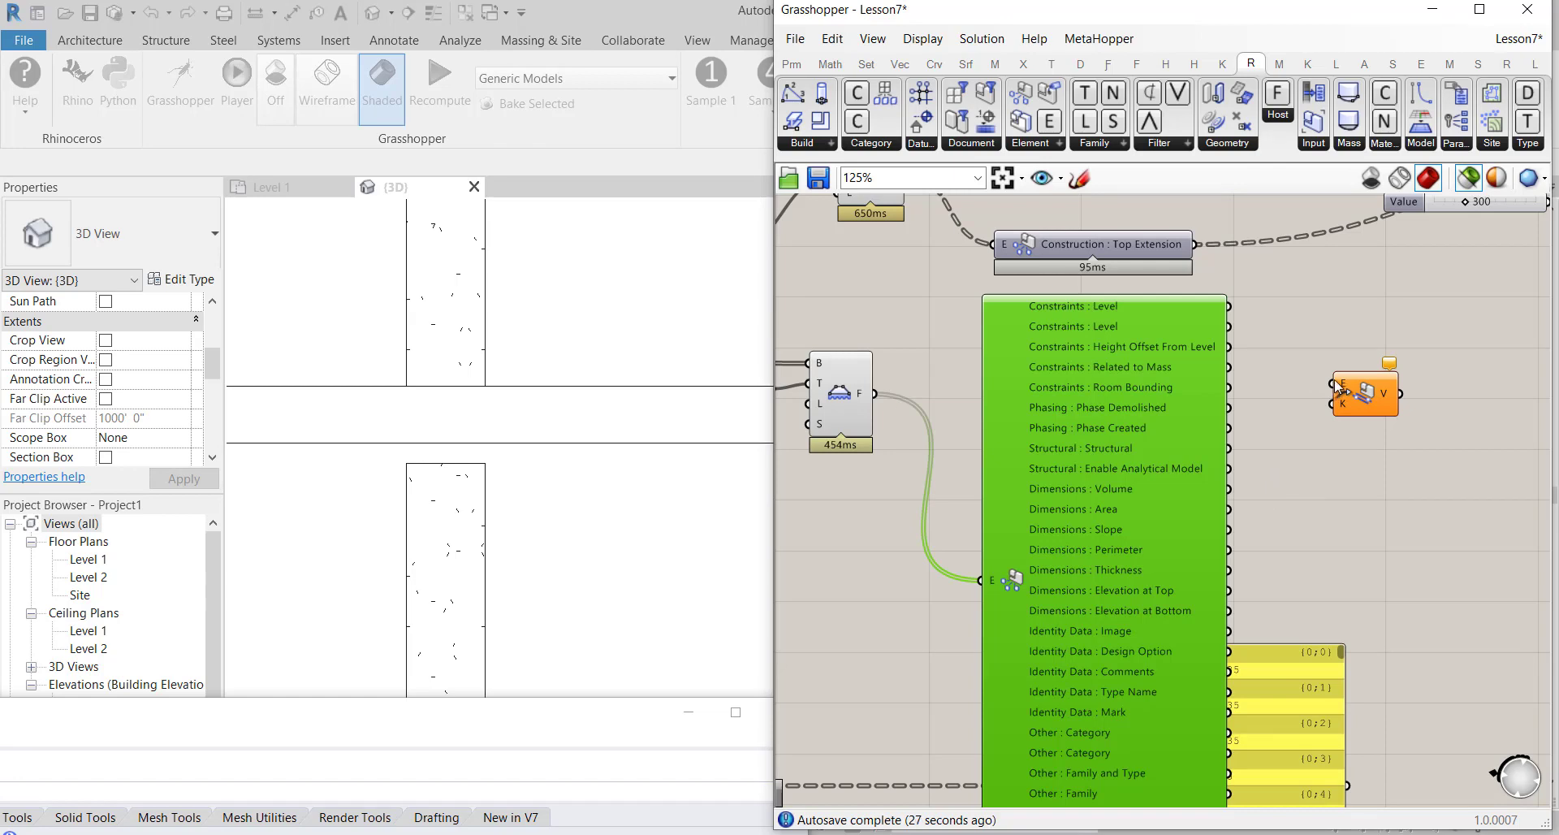
left_click_drag(1336, 384, 1231, 570)
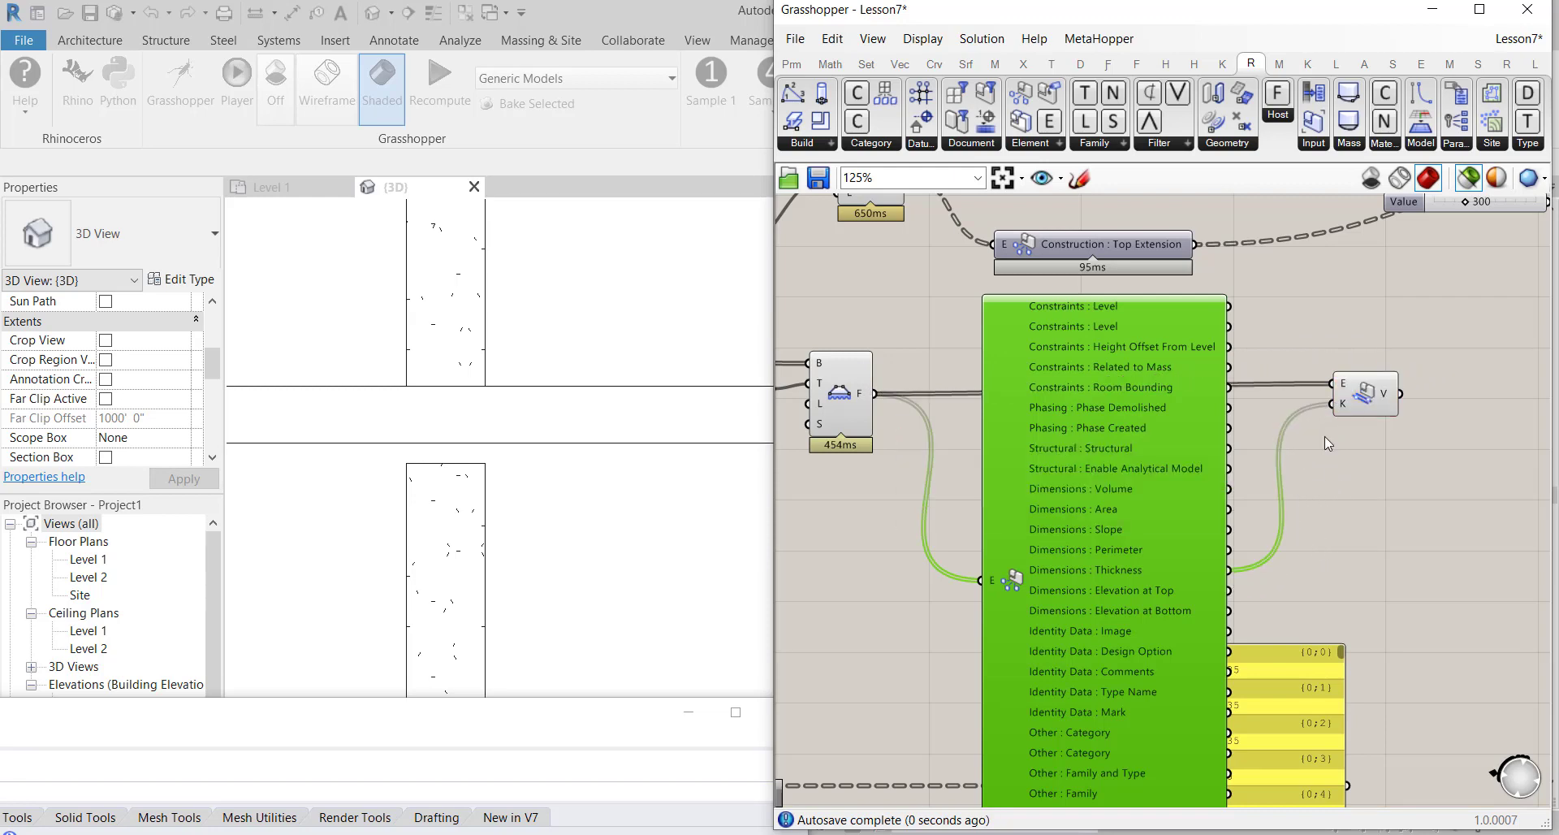
Place a copy of the yellow panel beside the ParameterGet component and connect the V output to it to read the floor thickness
left_click_drag(1298, 703, 1483, 437)
left_click_drag(1385, 504, 1333, 395)
scroll(1200, 410, "down", 1)
scroll(1345, 421, "up", 2)
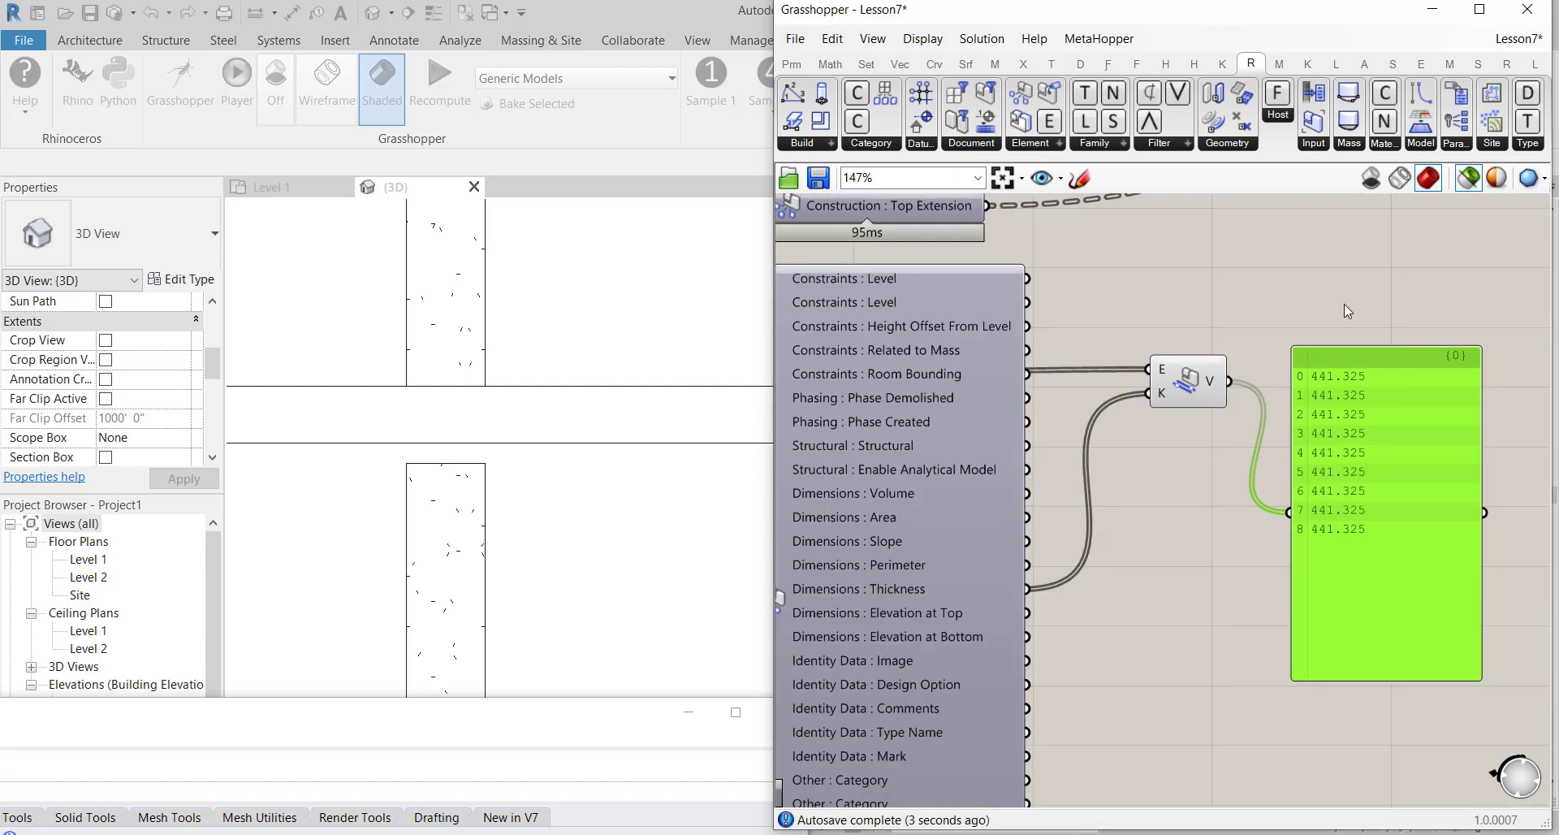
scroll(1300, 458, "up", 4)
Select the Line SDL component that supplies the column lines to highlight them in the Revit view
scroll(942, 487, "down", 6)
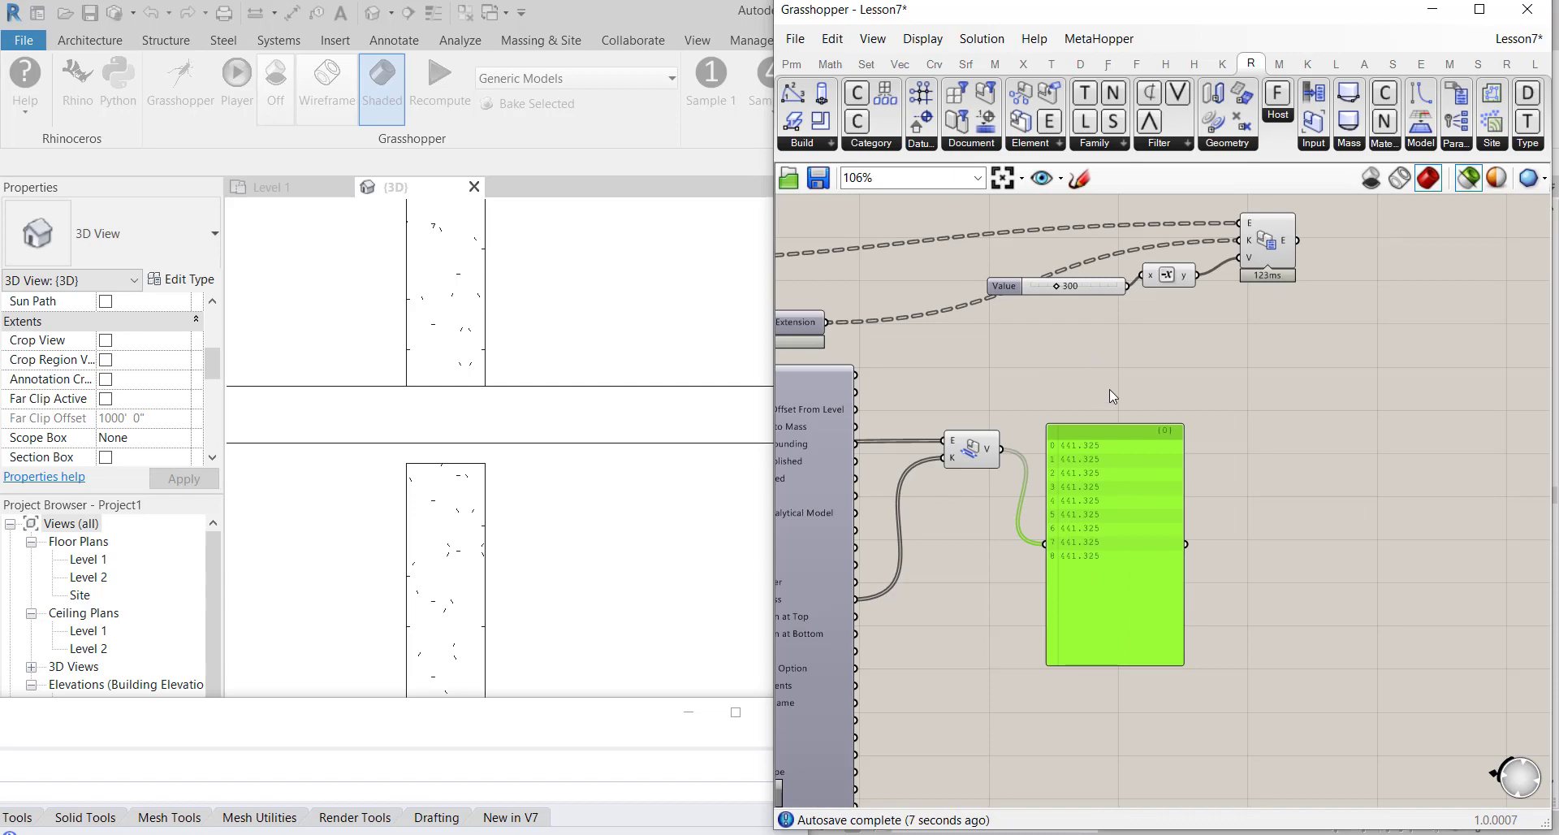
right_click_drag(1121, 362, 1250, 370)
scroll(1107, 404, "down", 4)
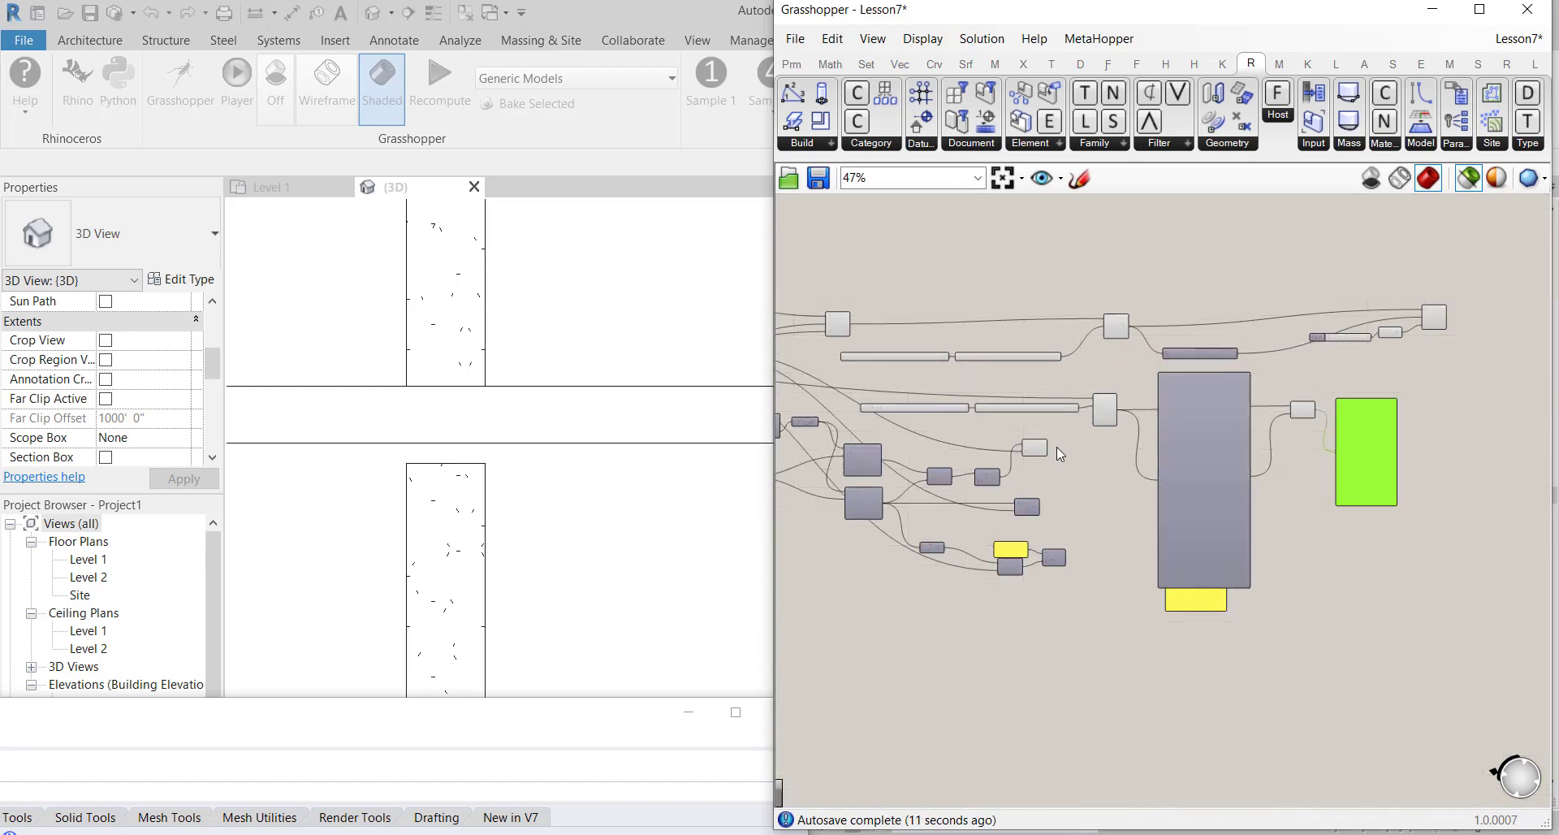
right_click_drag(1056, 447, 1414, 419)
scroll(1175, 270, "up", 1)
scroll(1176, 270, "up", 5)
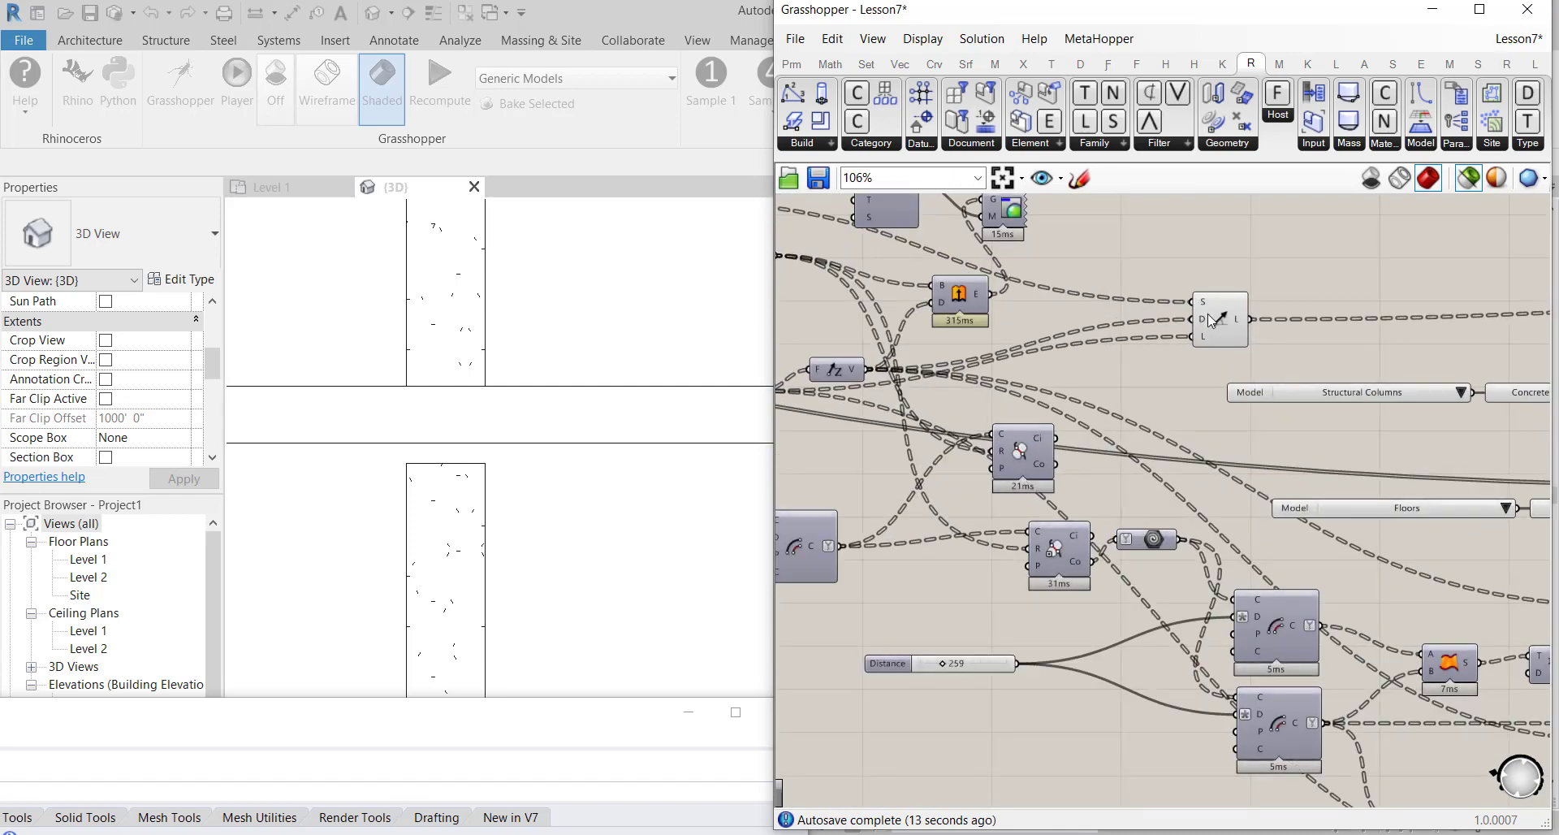
left_click(1217, 319)
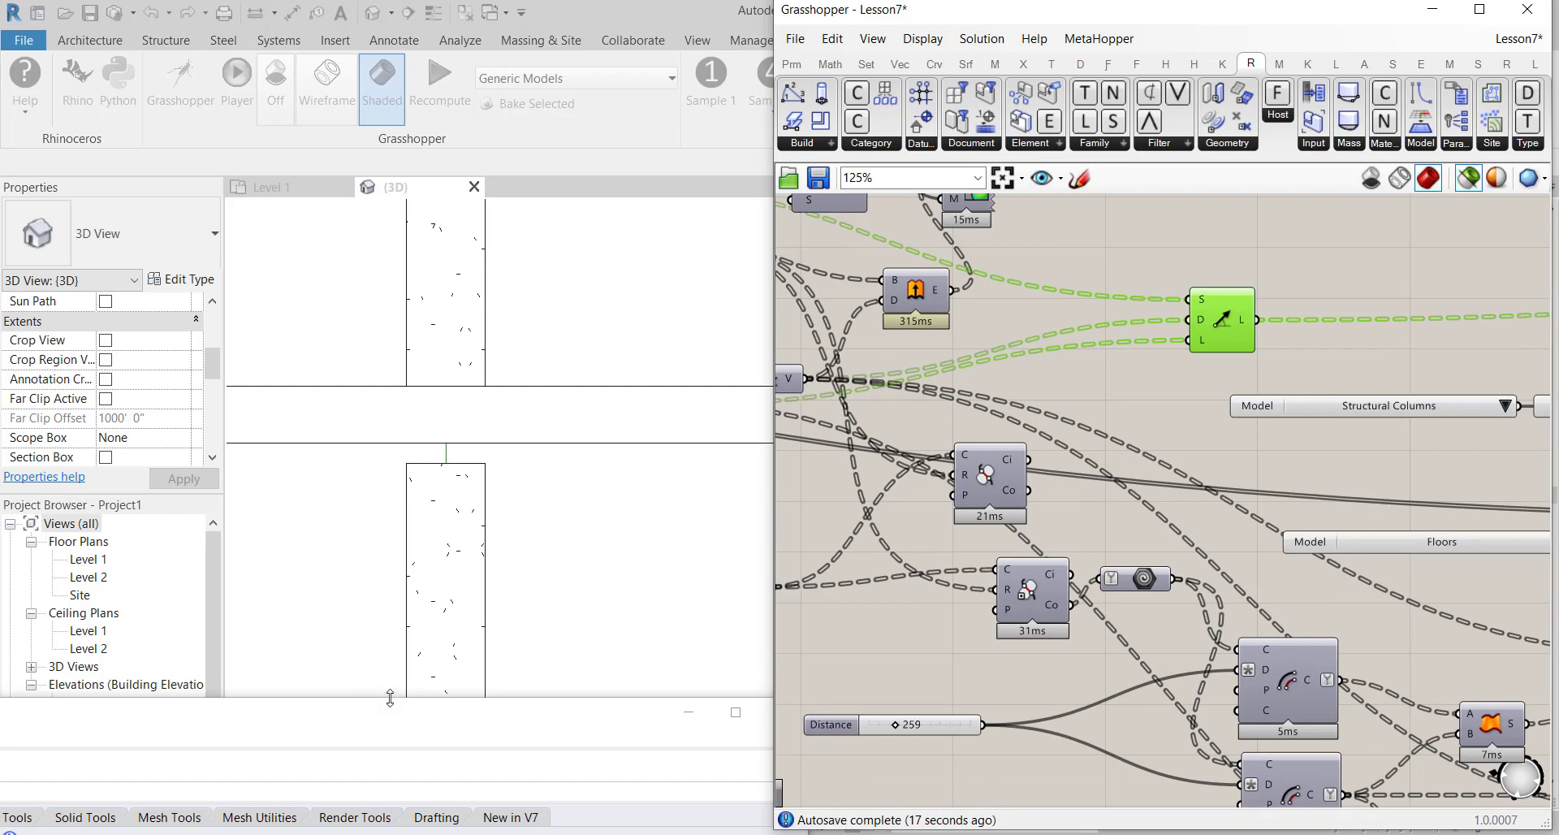
Switch to Revit, change the 3D view to a visual style that shows the lines inside the columns, and return to Grasshopper
left_click(632, 619)
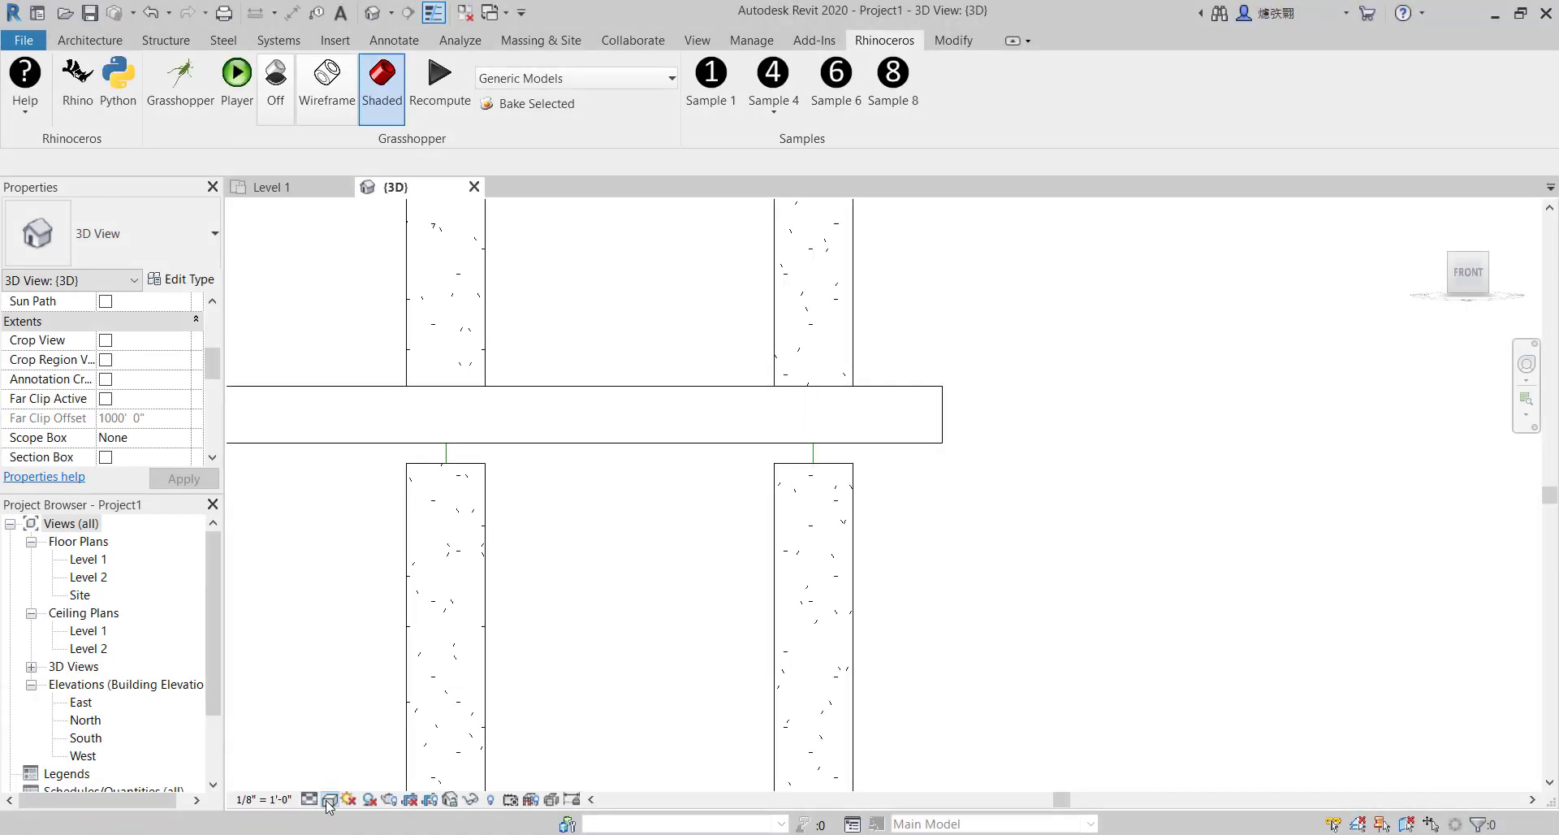
left_click(328, 800)
left_click(381, 676)
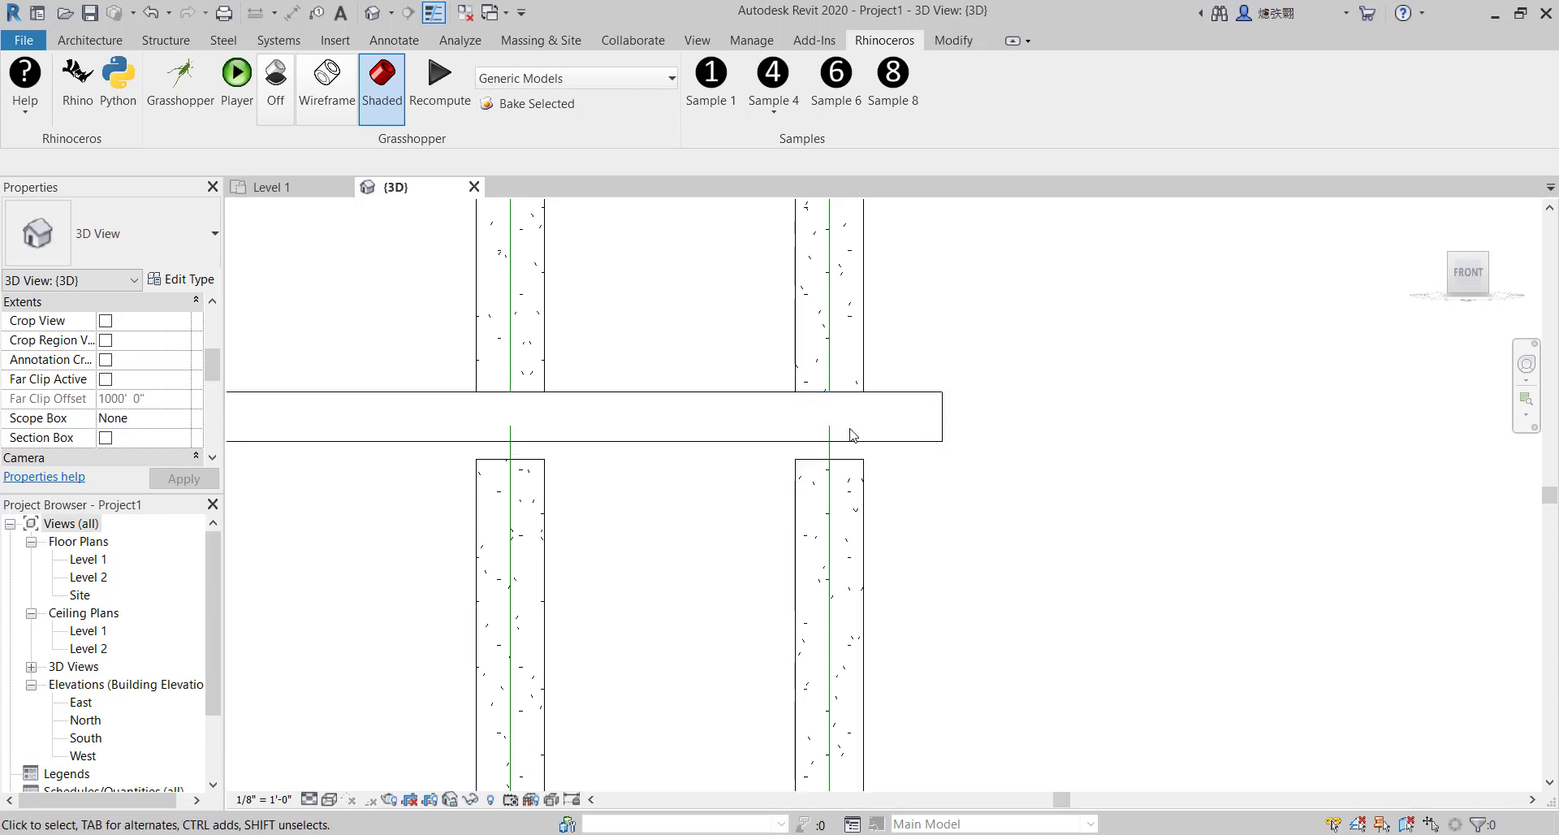
left_click(118, 89)
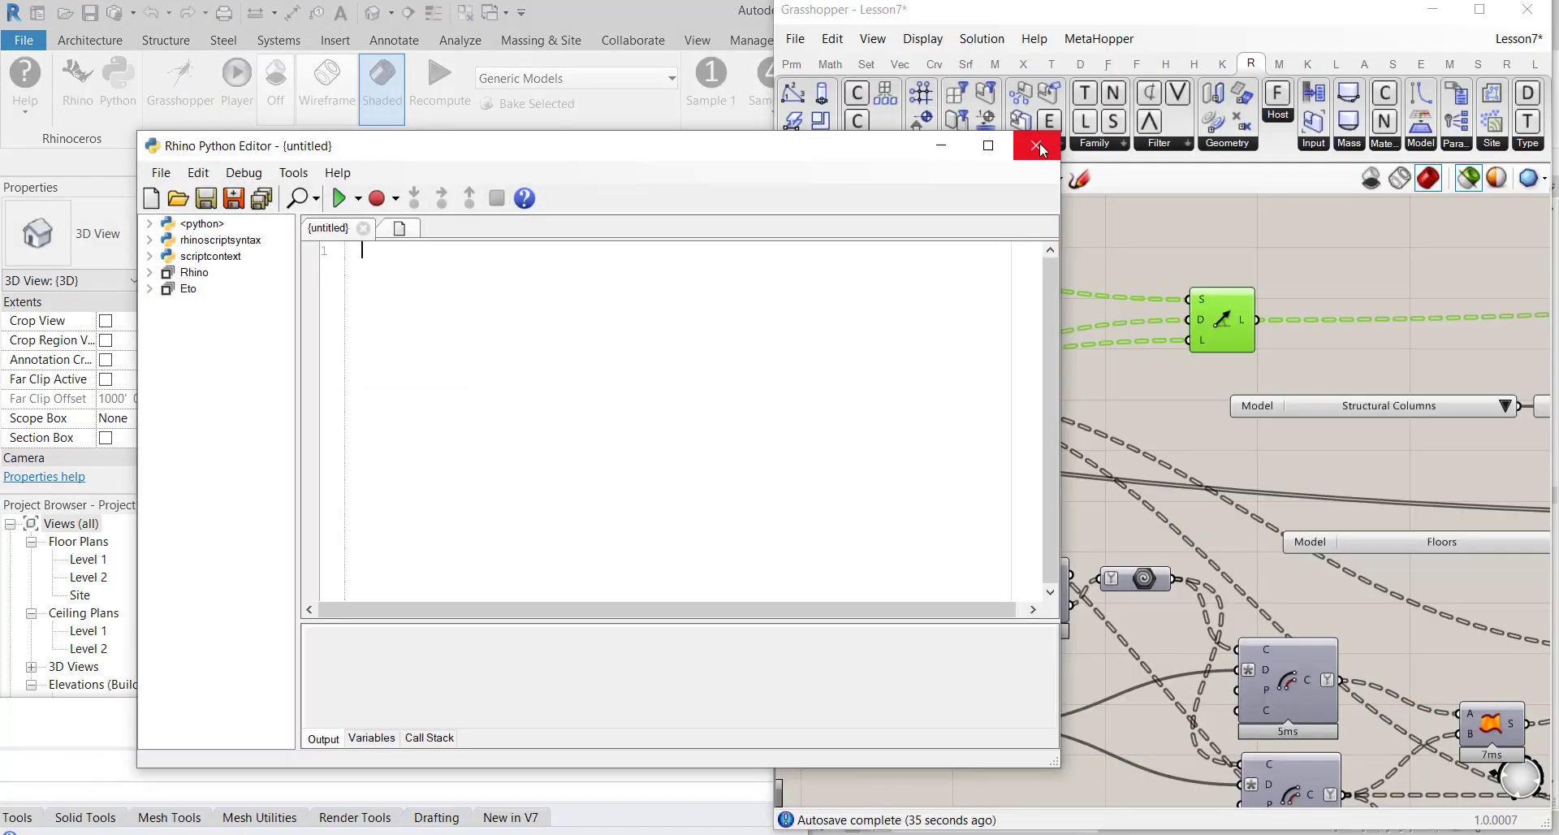
left_click(1039, 145)
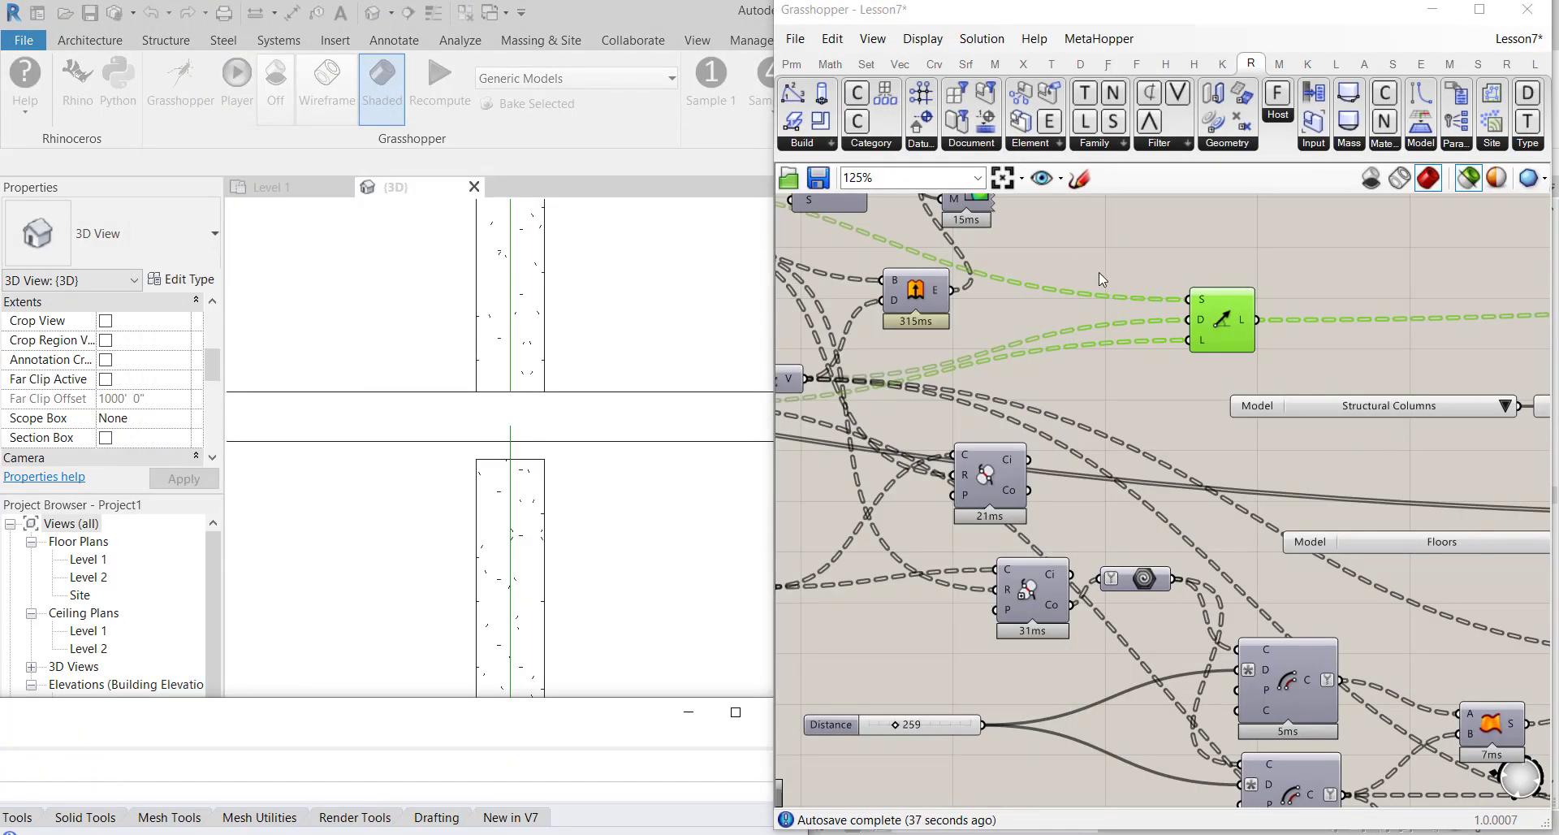
Trace the column line definition upstream to the Factor slider and Unit Z component that drive the extrusion
scroll(1106, 284, "down", 5)
scroll(1096, 284, "up", 4)
left_click_drag(1283, 368, 1261, 394)
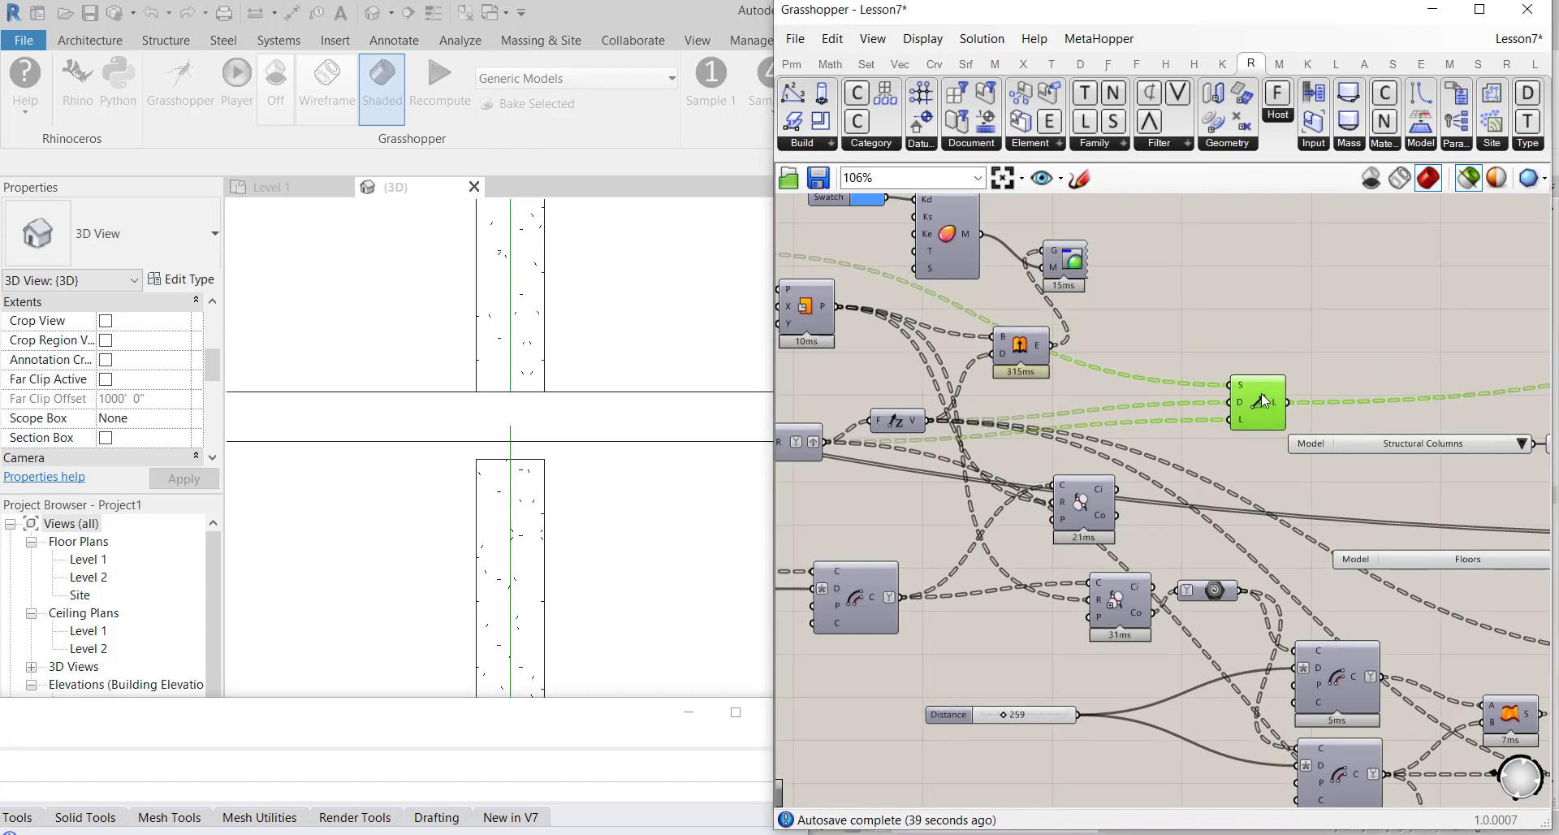
scroll(1323, 323, "down", 4)
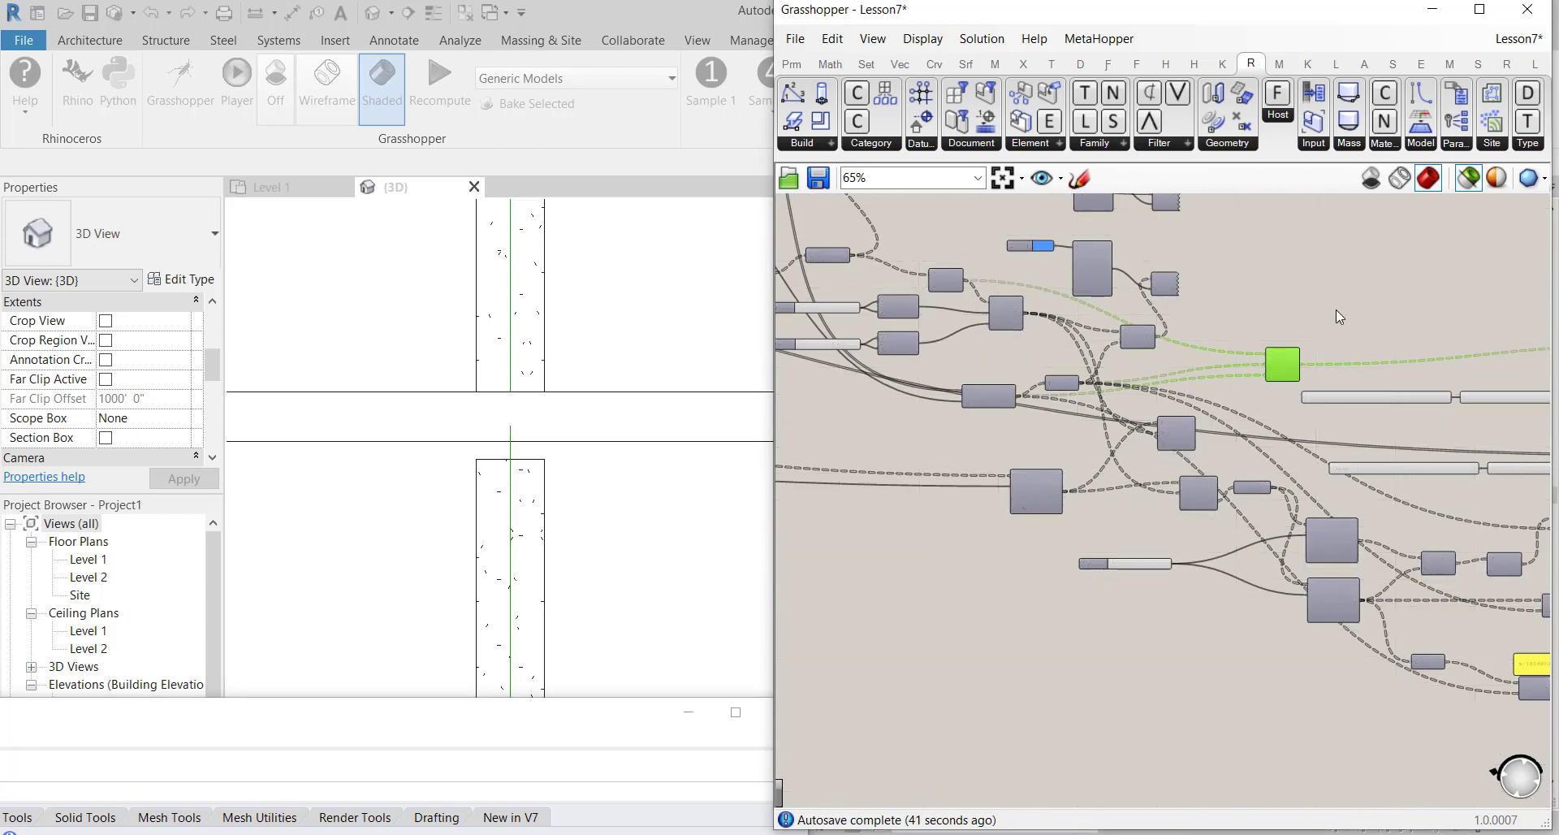
scroll(913, 255, "up", 7)
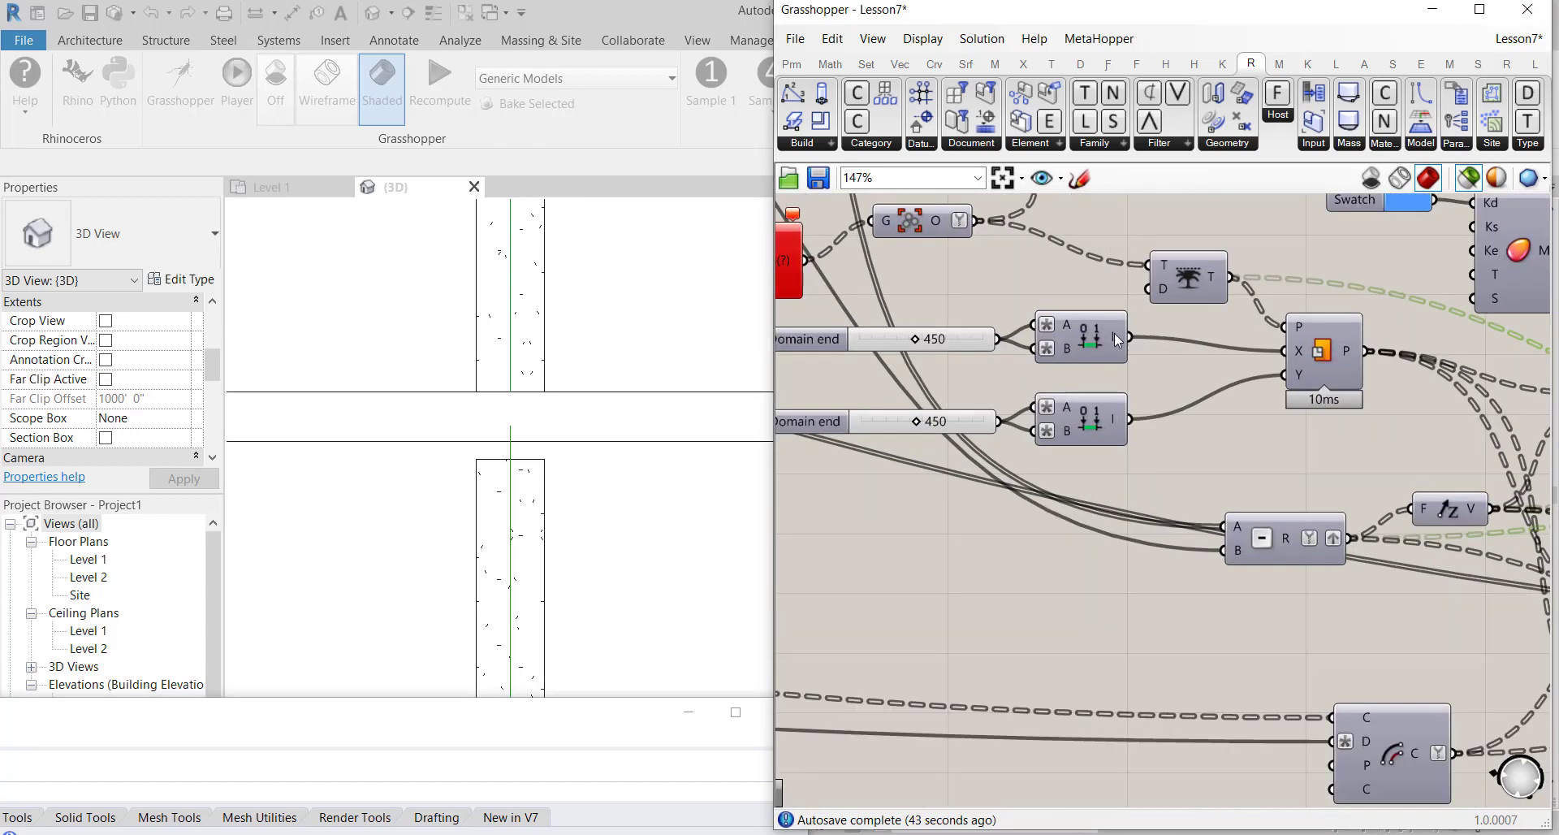
scroll(1125, 337, "down", 5)
scroll(1056, 341, "up", 2)
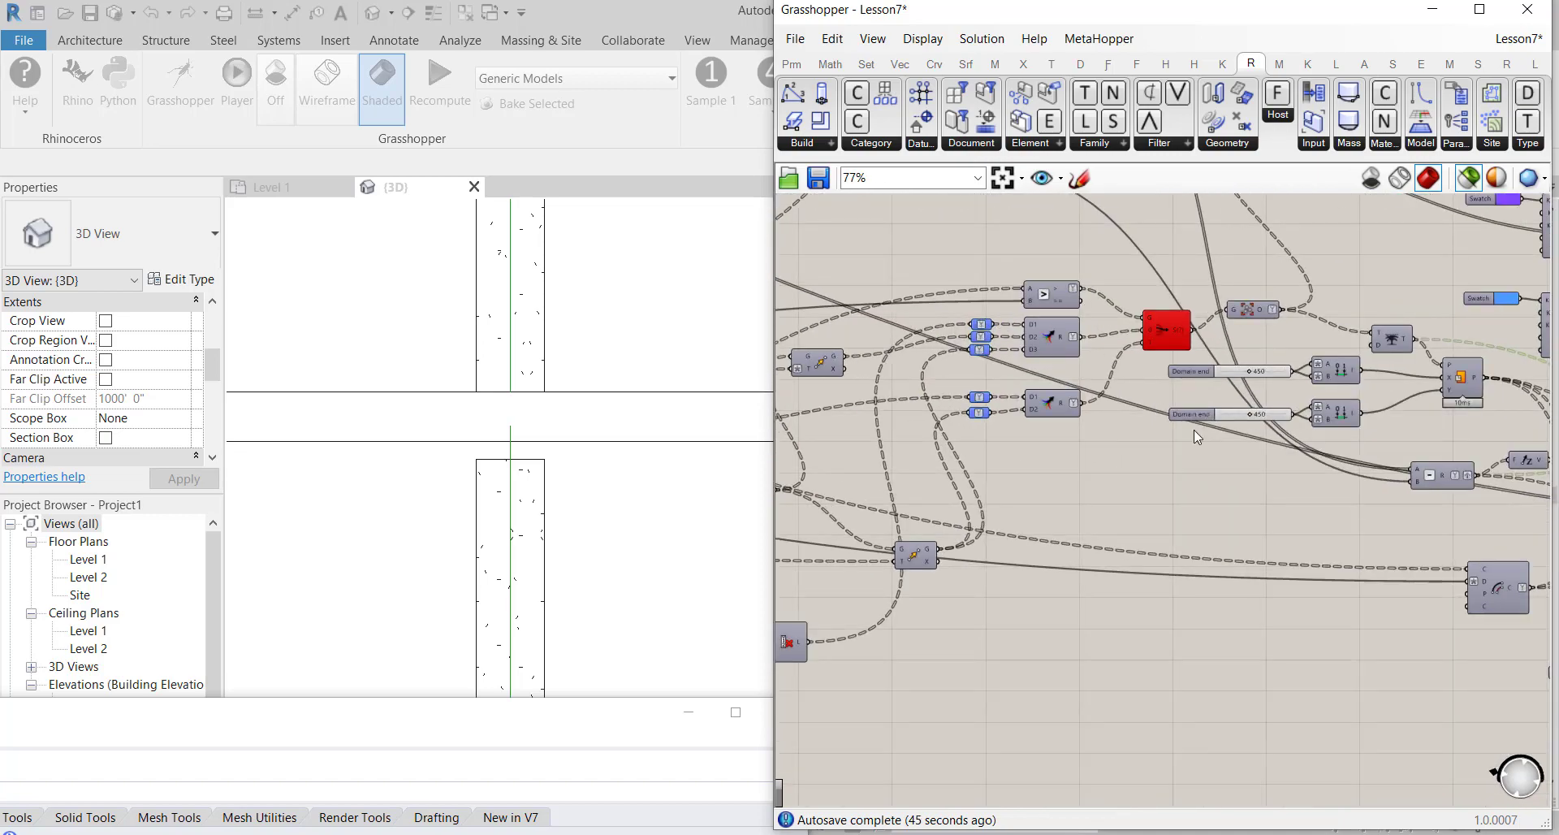
scroll(1279, 421, "down", 4)
scroll(1161, 340, "up", 4)
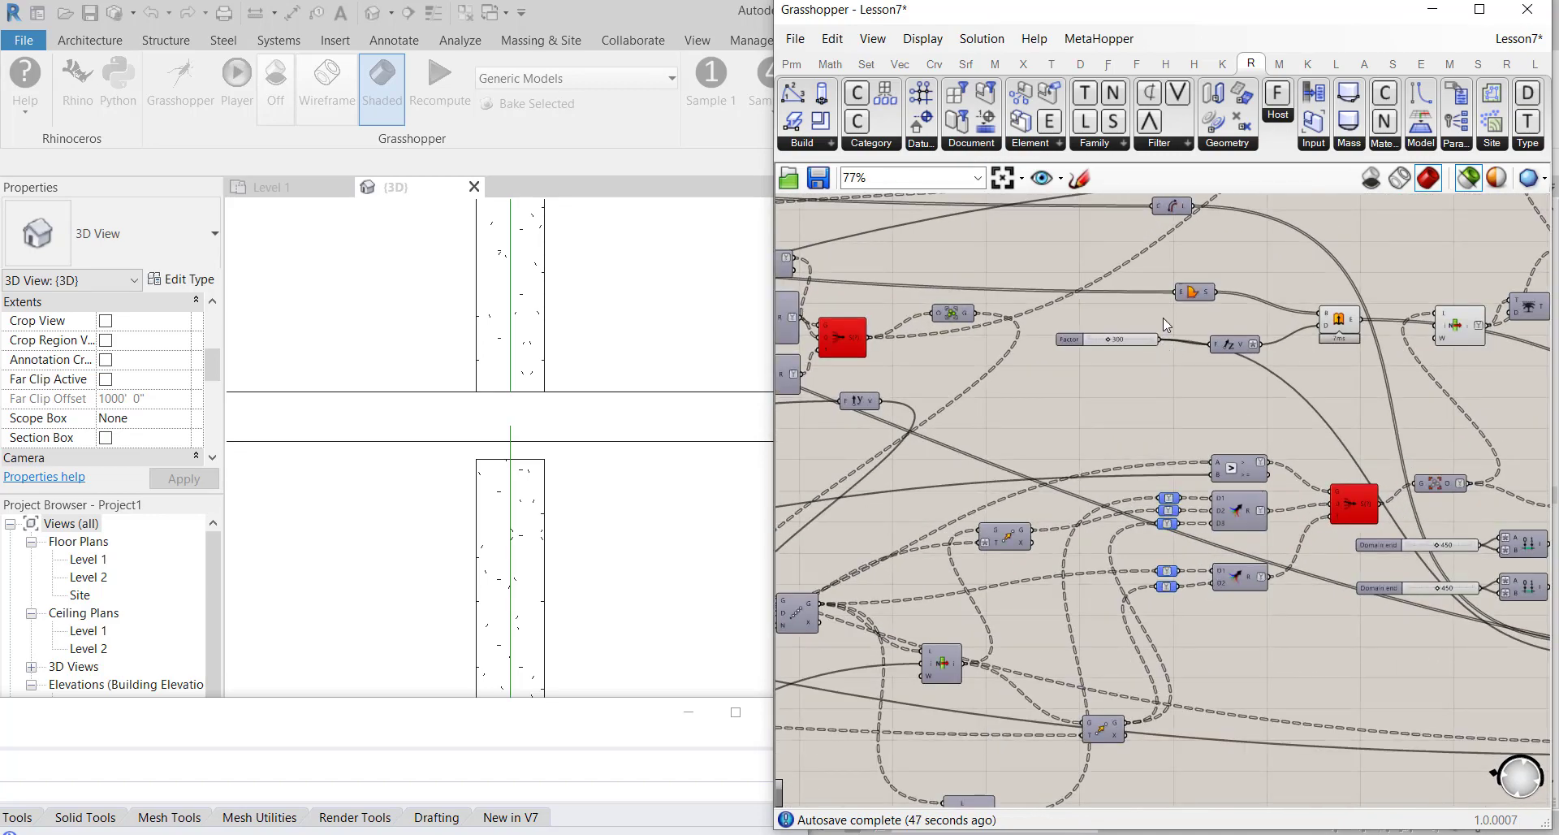
scroll(1179, 293, "down", 3)
scroll(1137, 256, "up", 5)
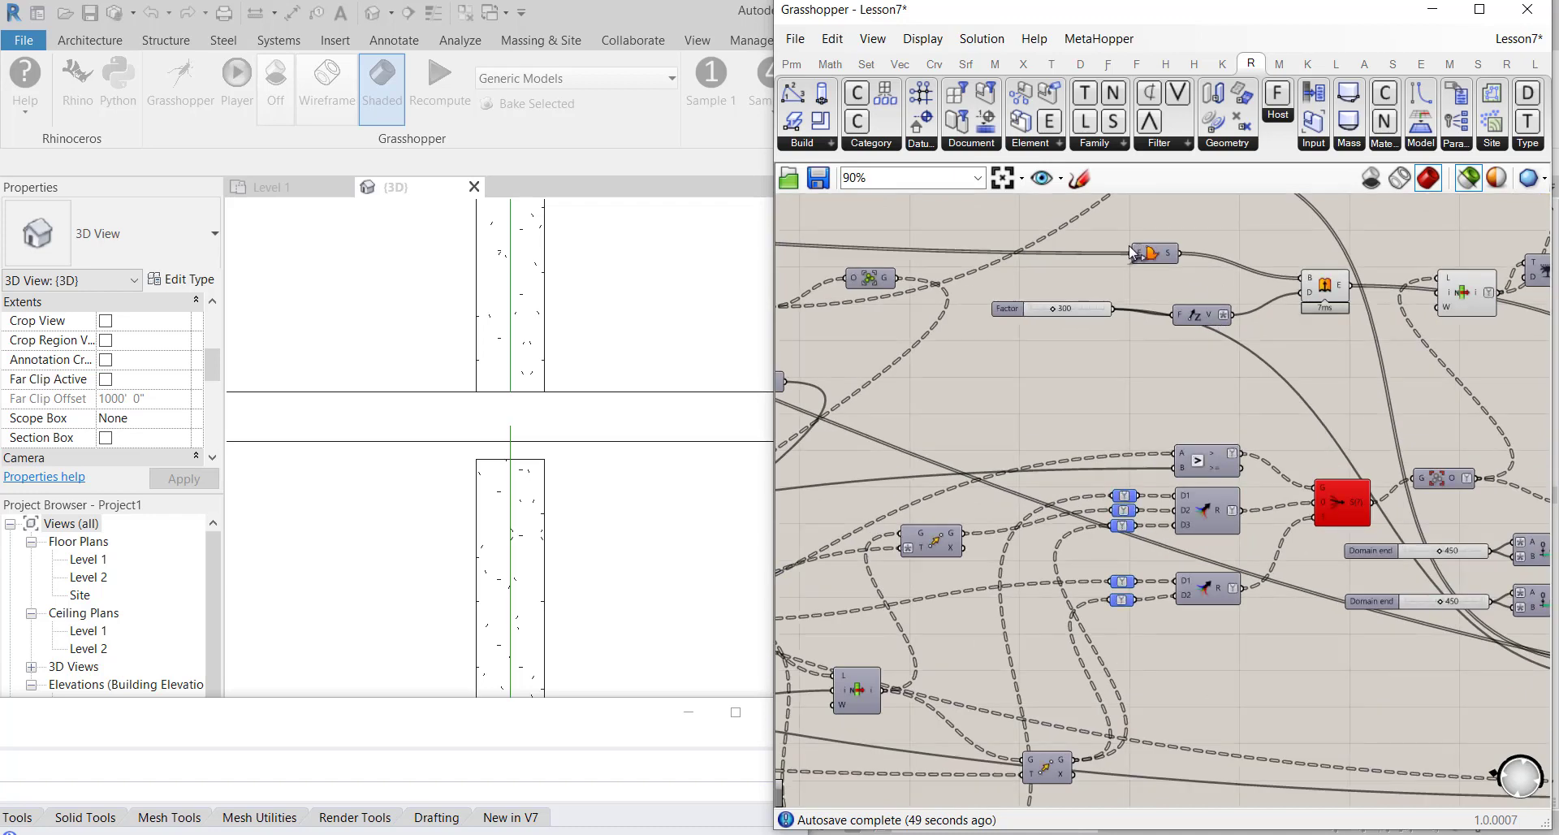
Nudge the Unit Z component upward so it lines up with the Factor slider
left_click(1202, 315)
left_click_drag(1203, 319, 1208, 307)
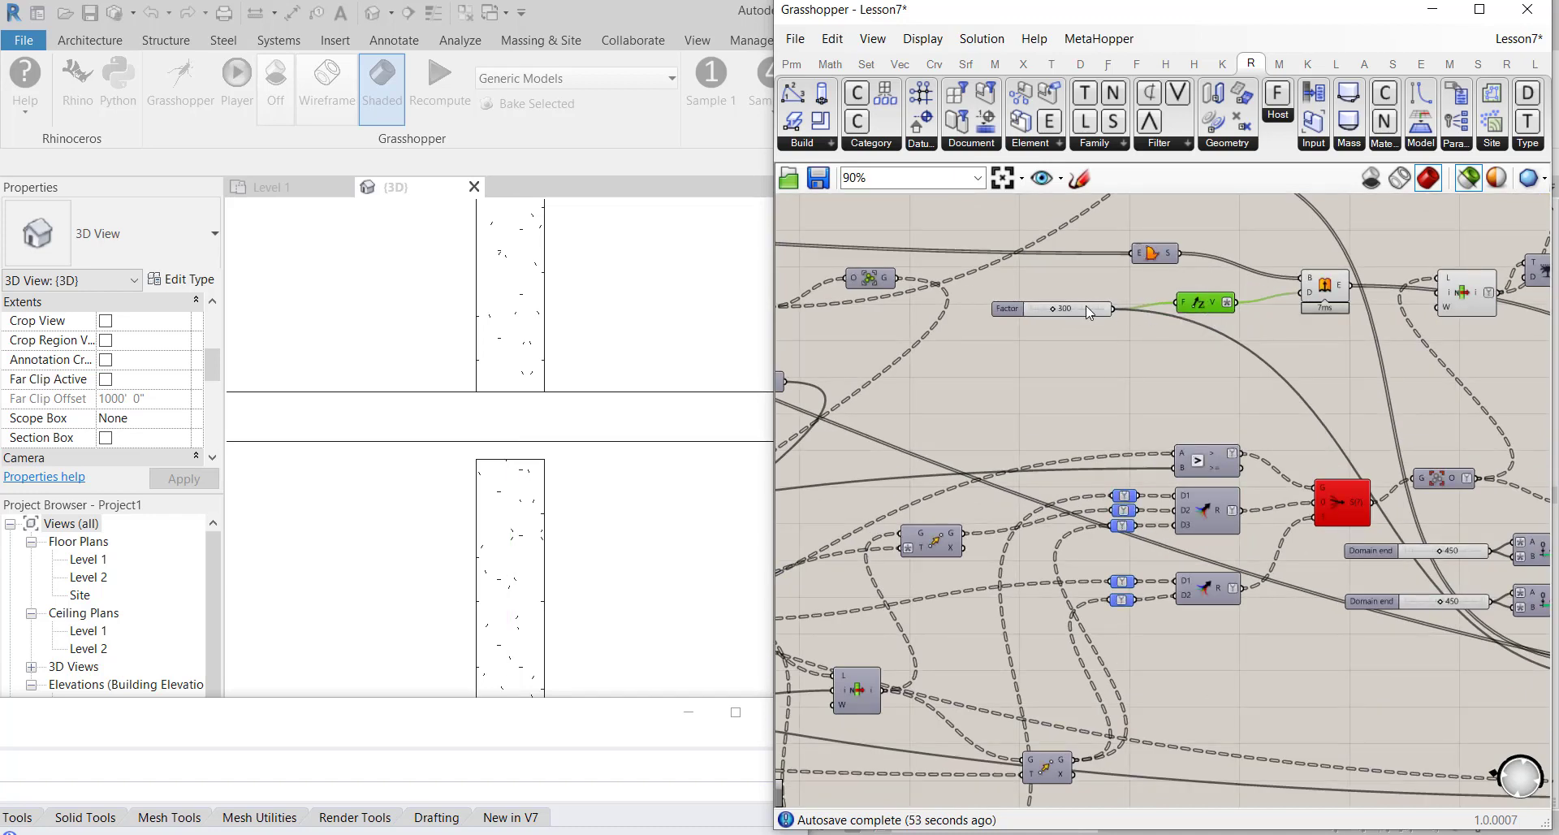
scroll(1179, 340, "up", 3)
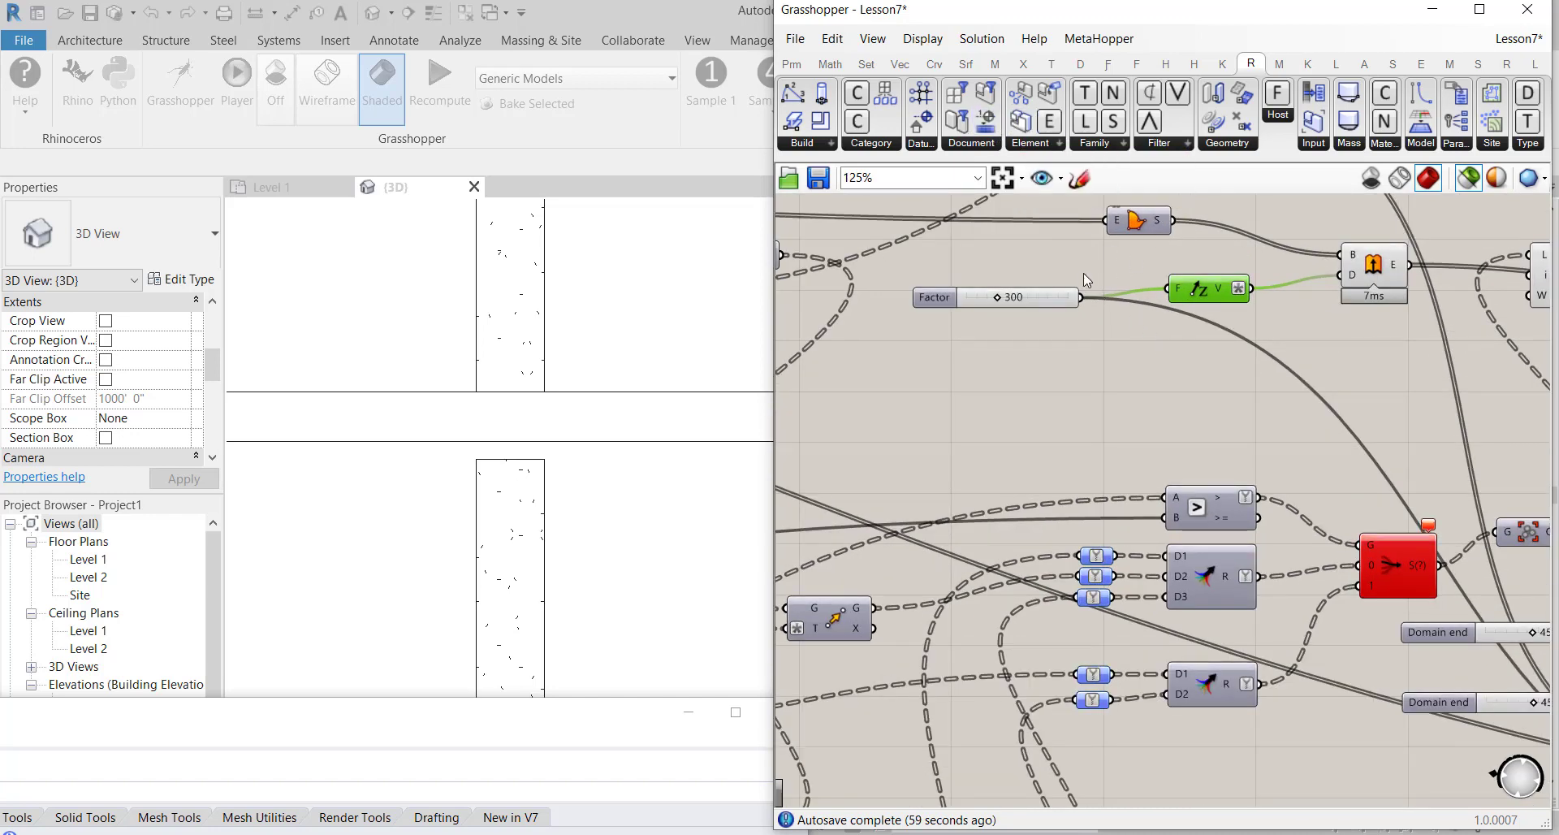
Add a Subtraction component below the parameter-setting component and connect the ParameterGet V output to its A input
left_click(830, 64)
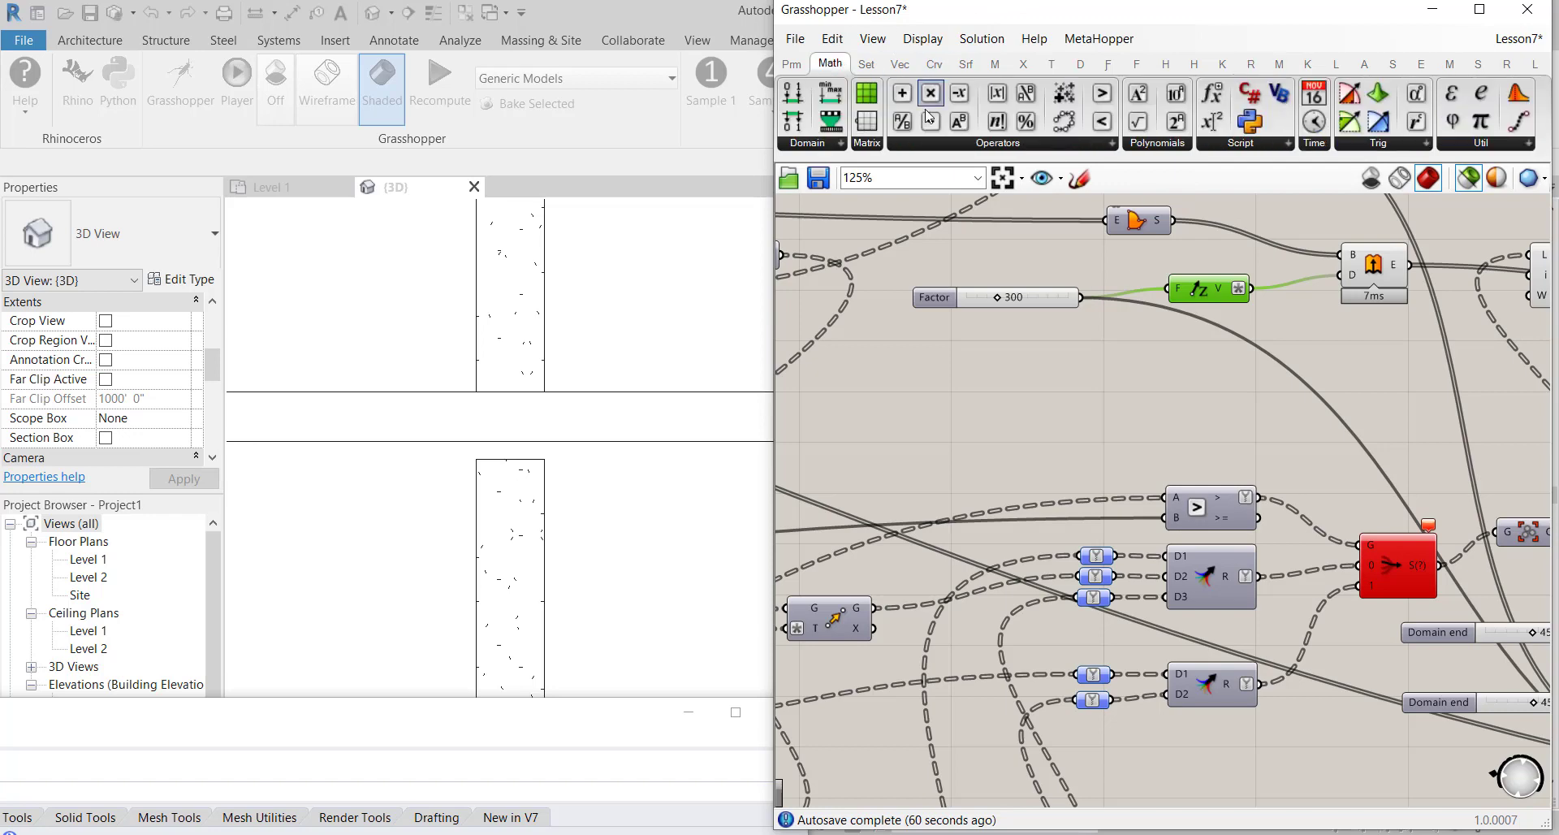
scroll(1408, 367, "down", 6)
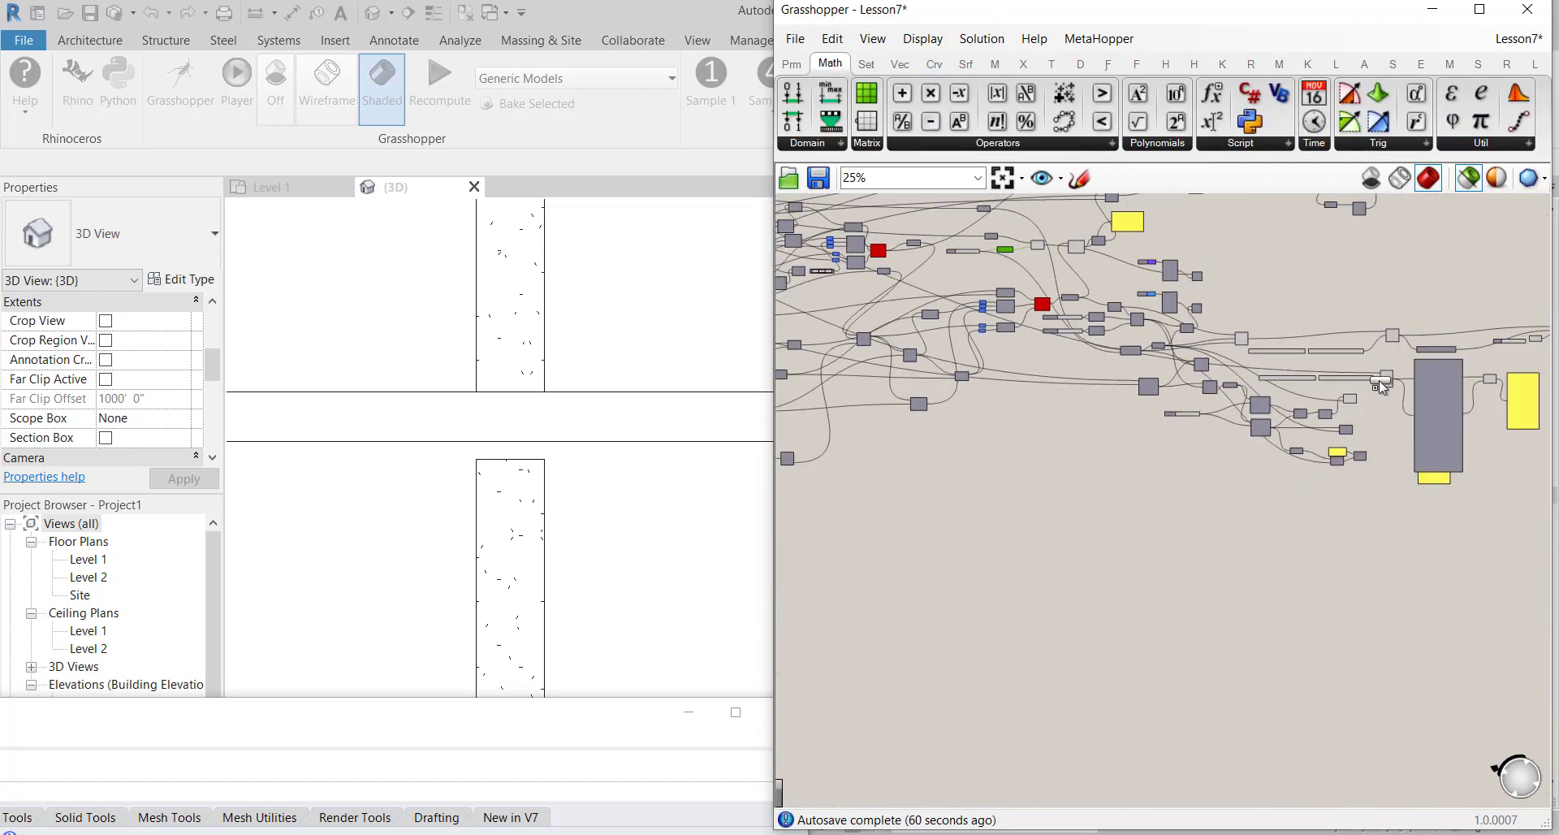
scroll(1409, 367, "up", 6)
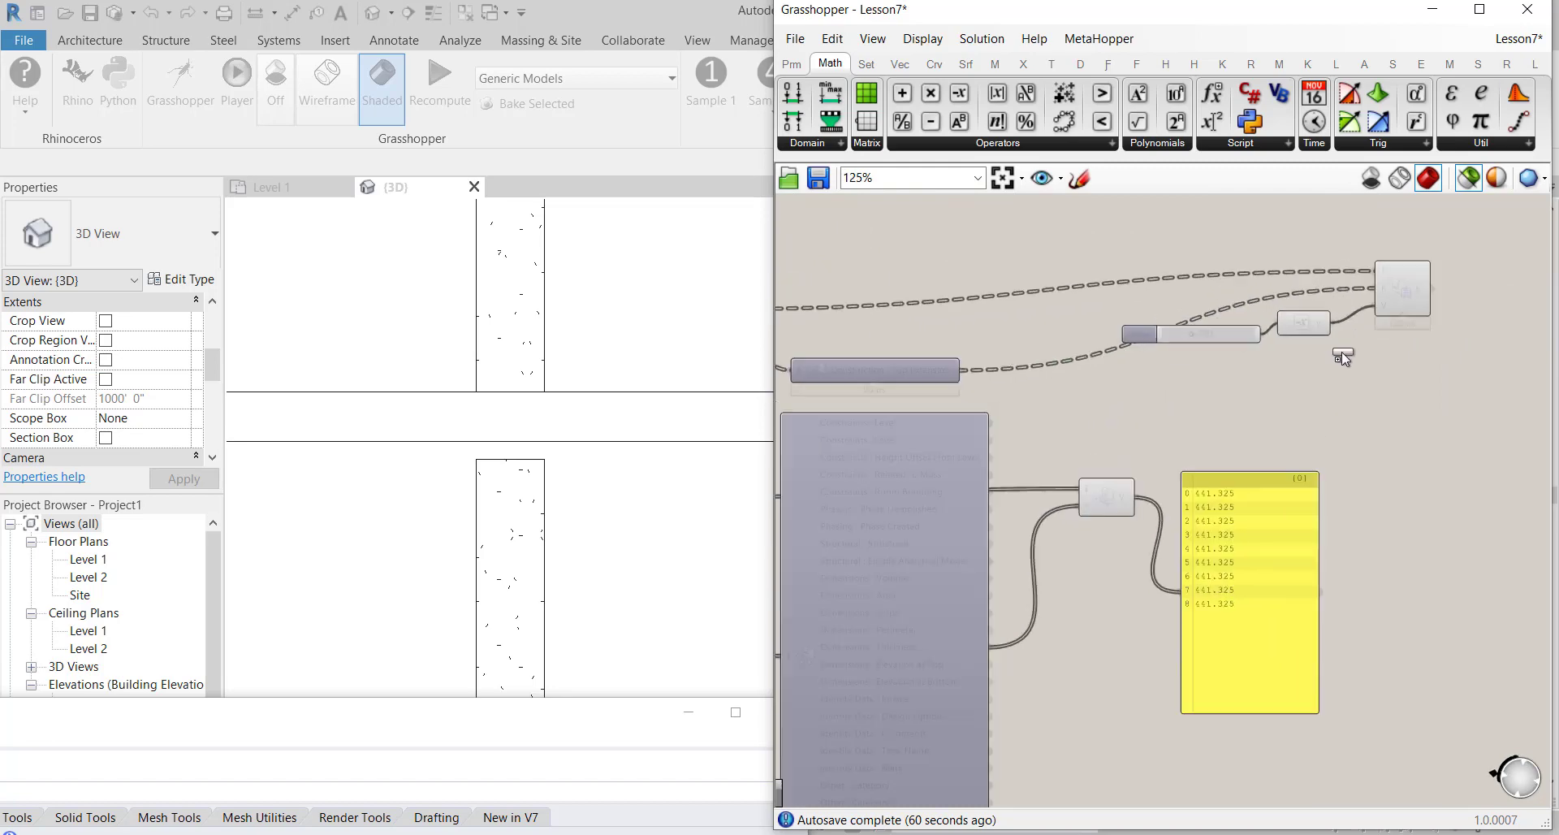
left_click_drag(1400, 397, 1098, 526)
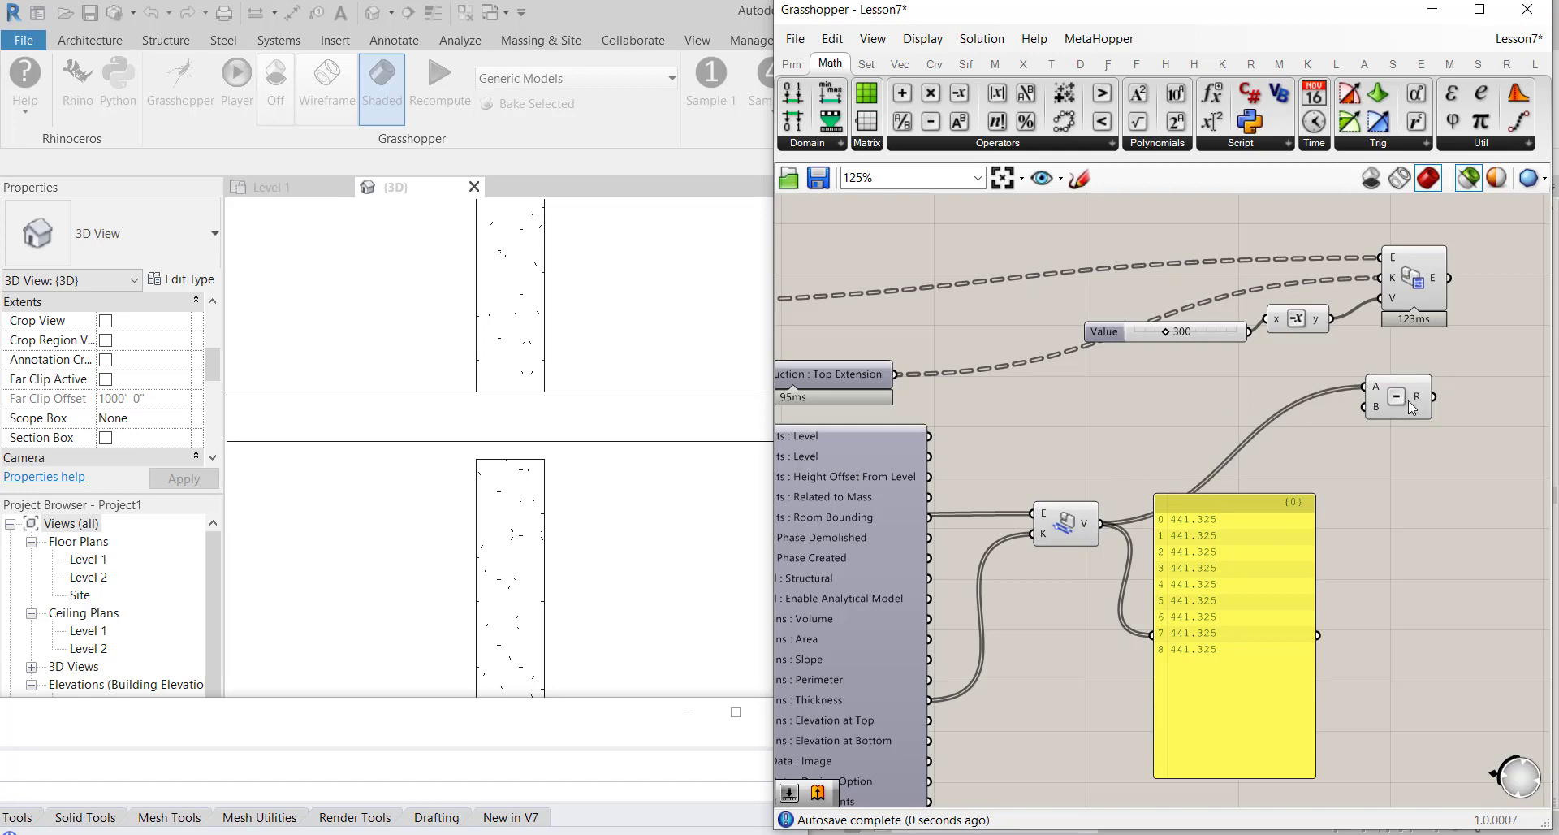
Connect the Factor slider set to 300 to the Subtraction component's B input
scroll(1366, 407, "down", 5)
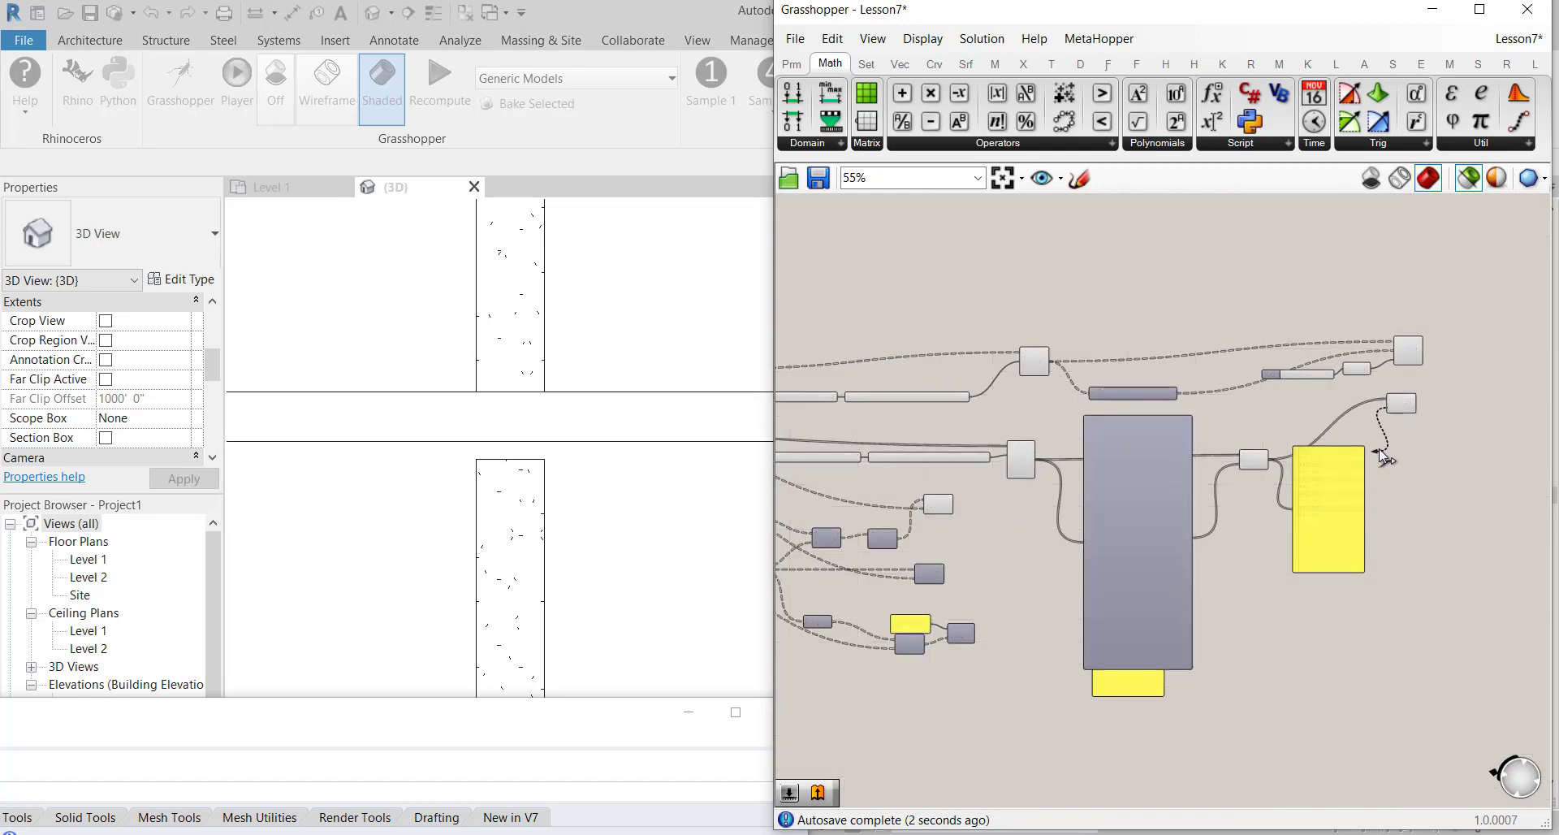
scroll(884, 319, "up", 5)
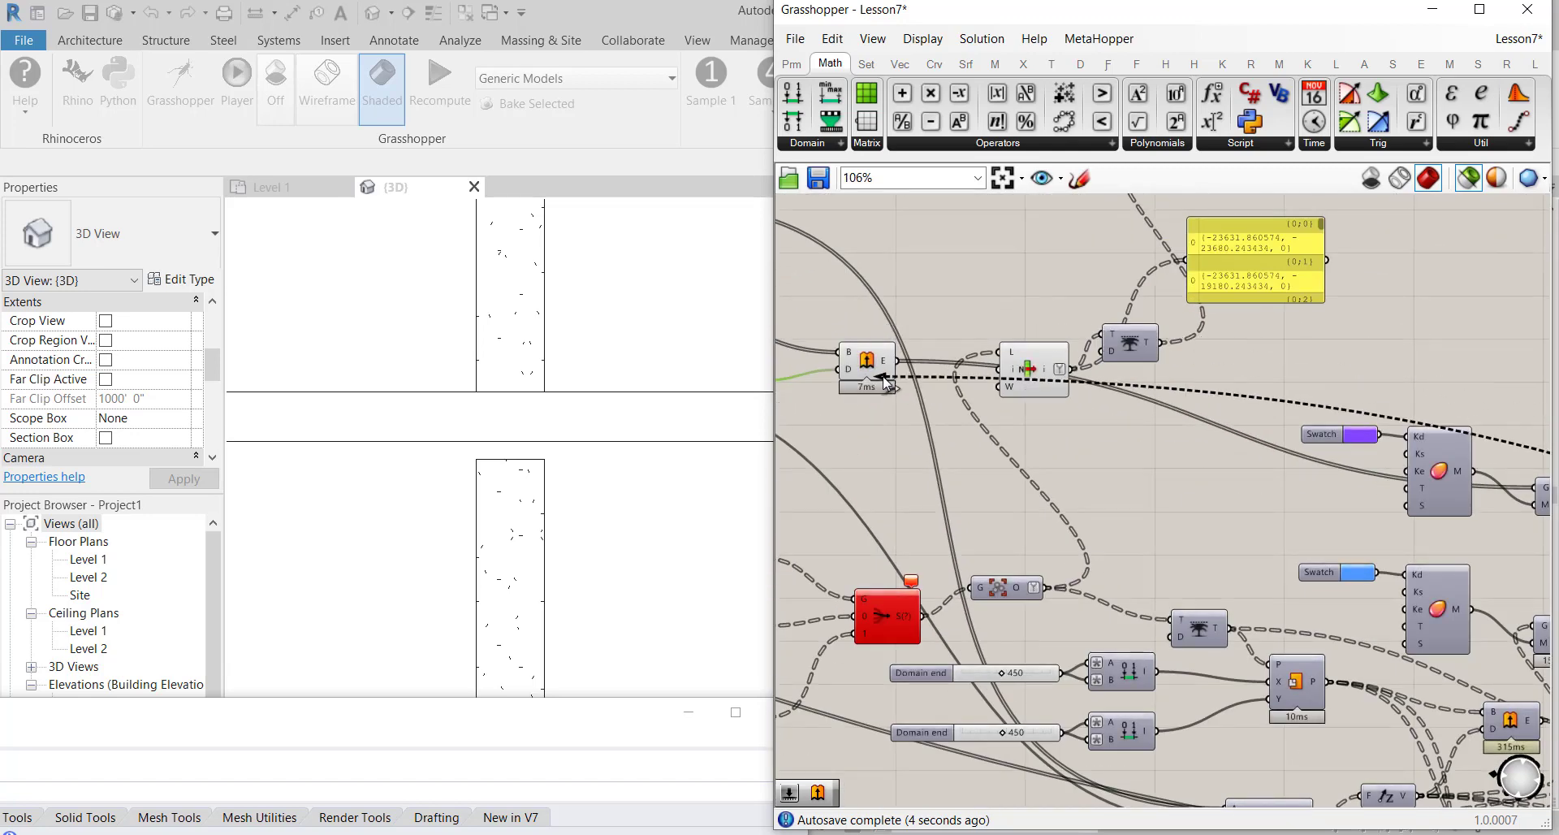
scroll(1236, 387, "down", 3)
scroll(942, 406, "up", 3)
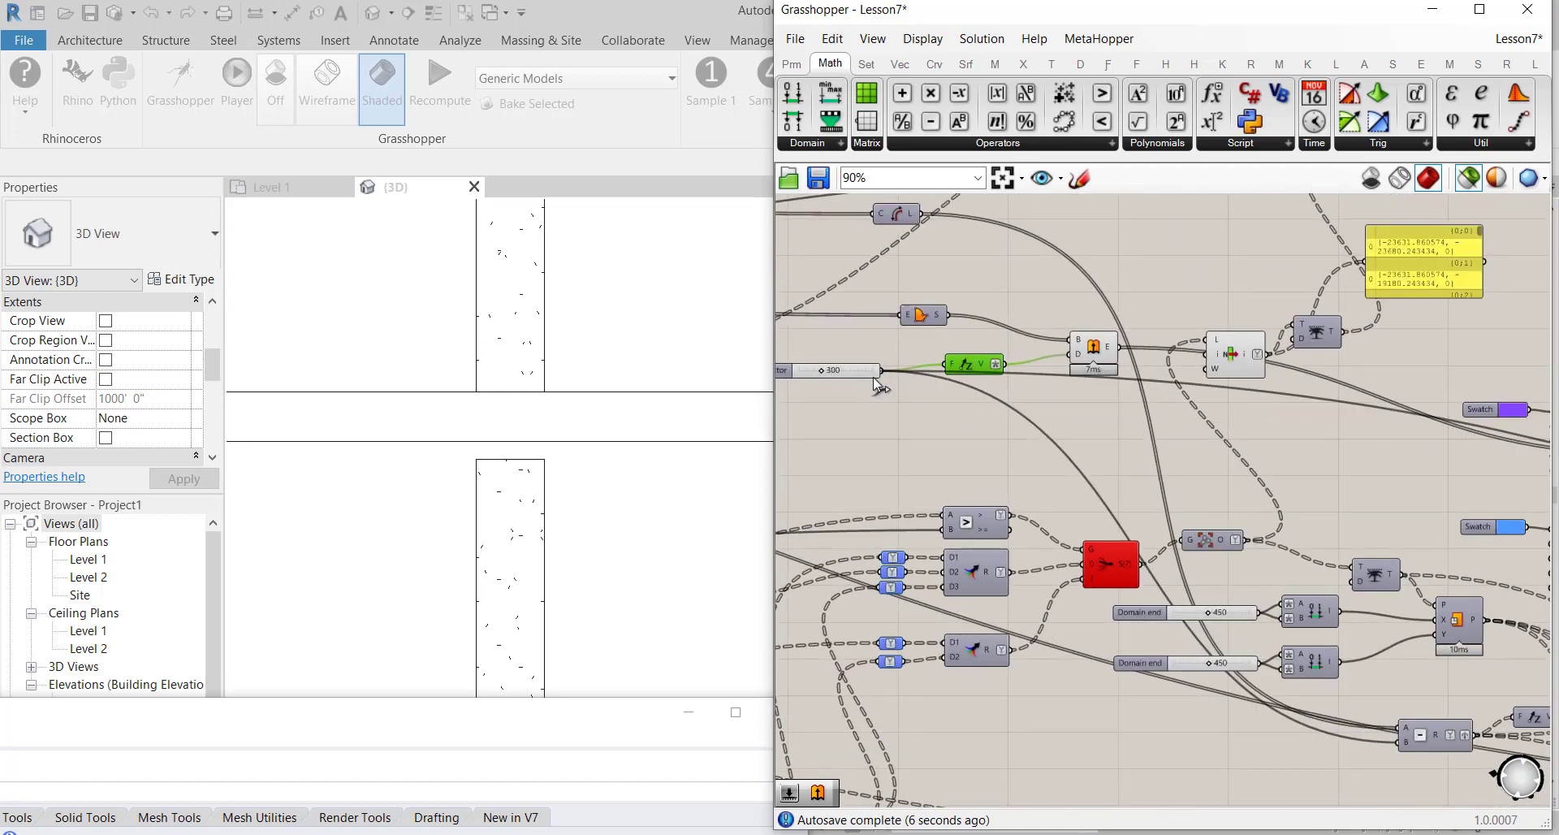
Reposition the Subtraction component just above the thickness panel, closer to the ParameterGet component
scroll(866, 340, "down", 3)
scroll(1295, 422, "up", 5)
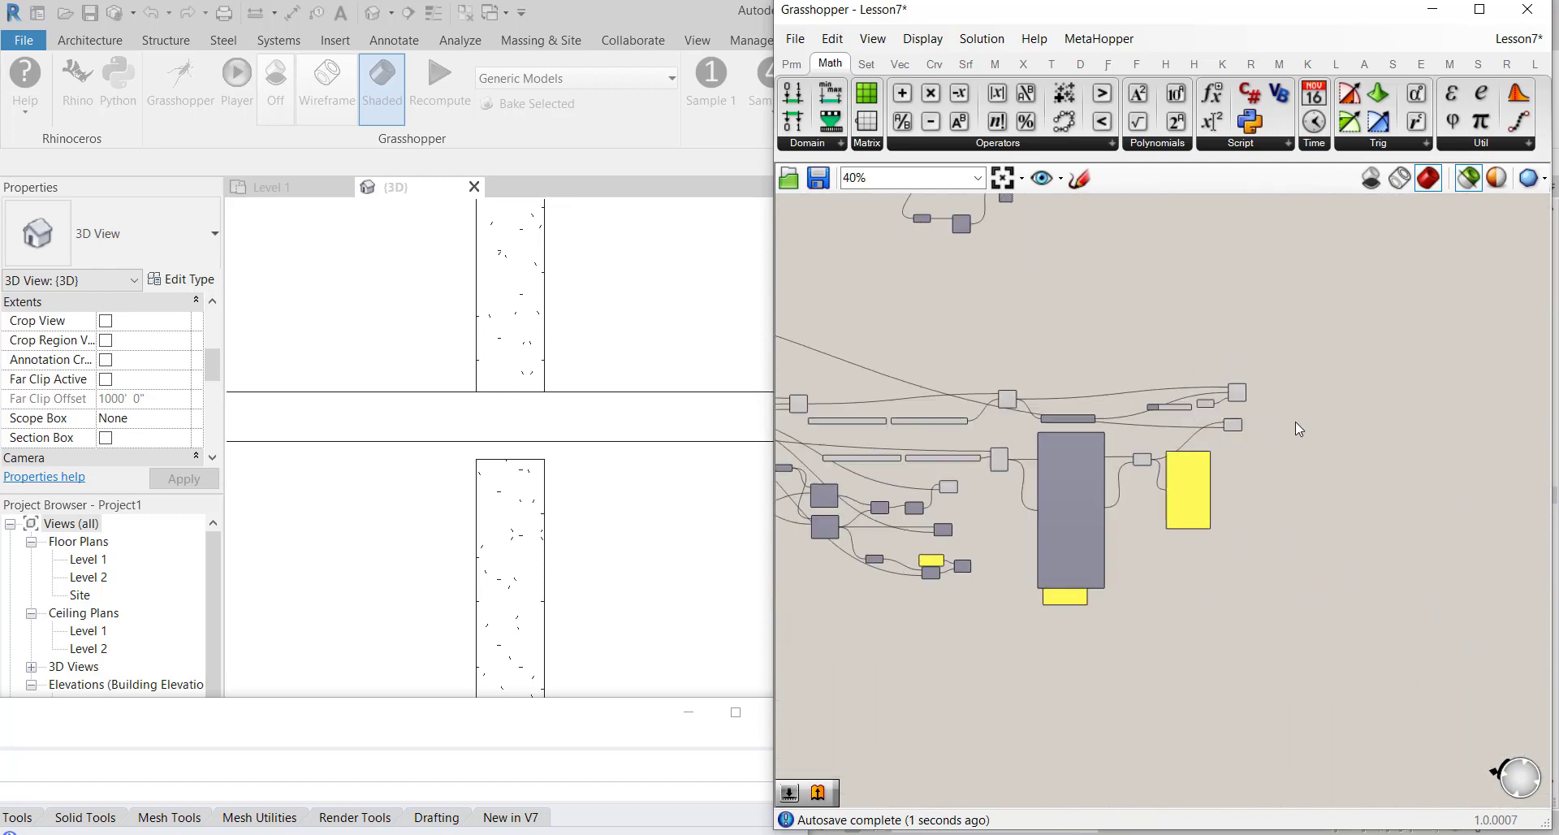
left_click_drag(1191, 419, 1094, 427)
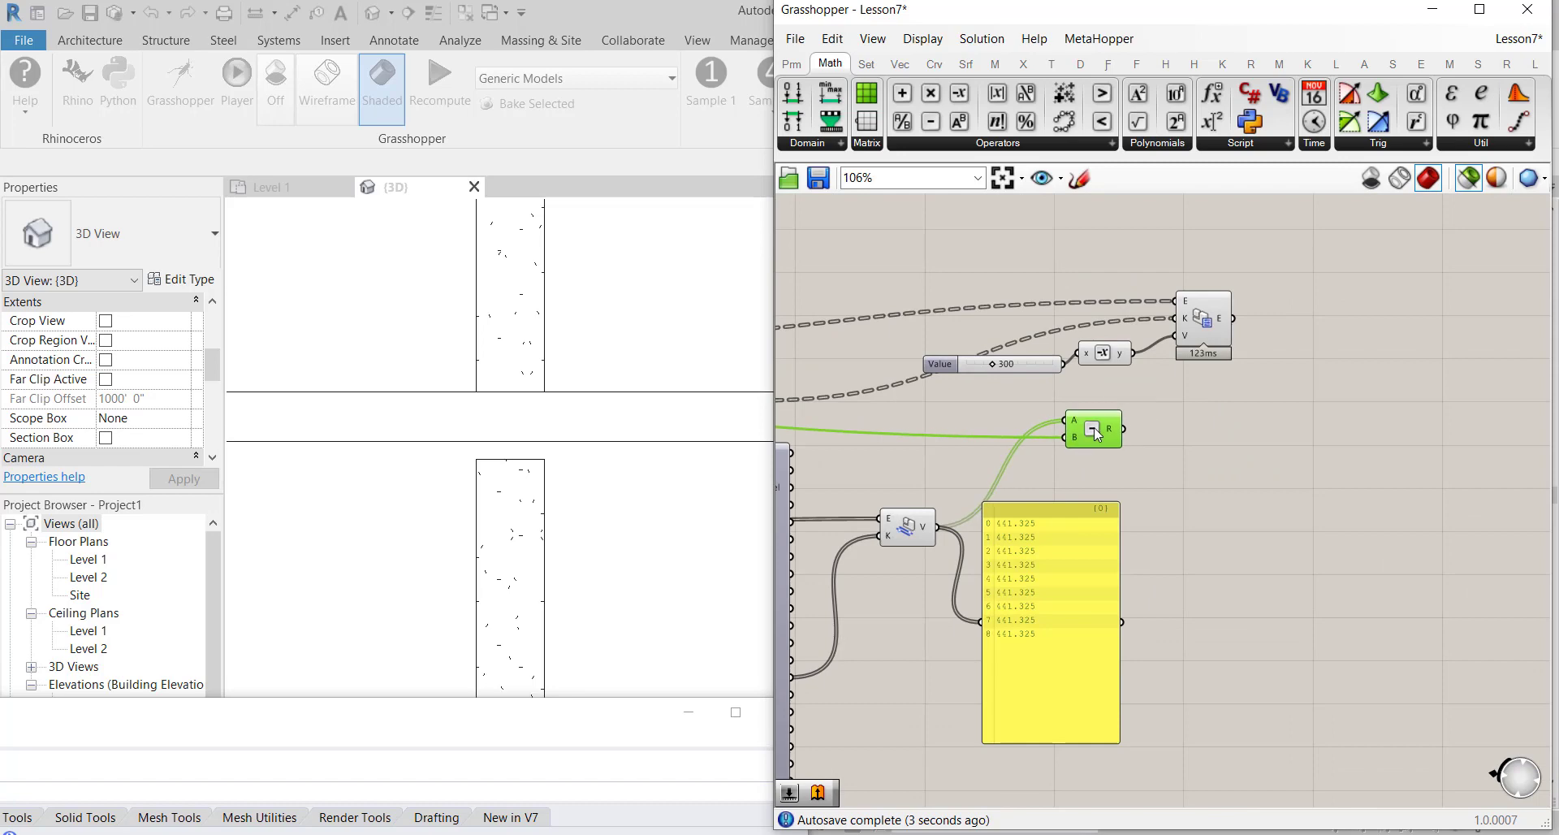
scroll(1094, 431, "up", 2)
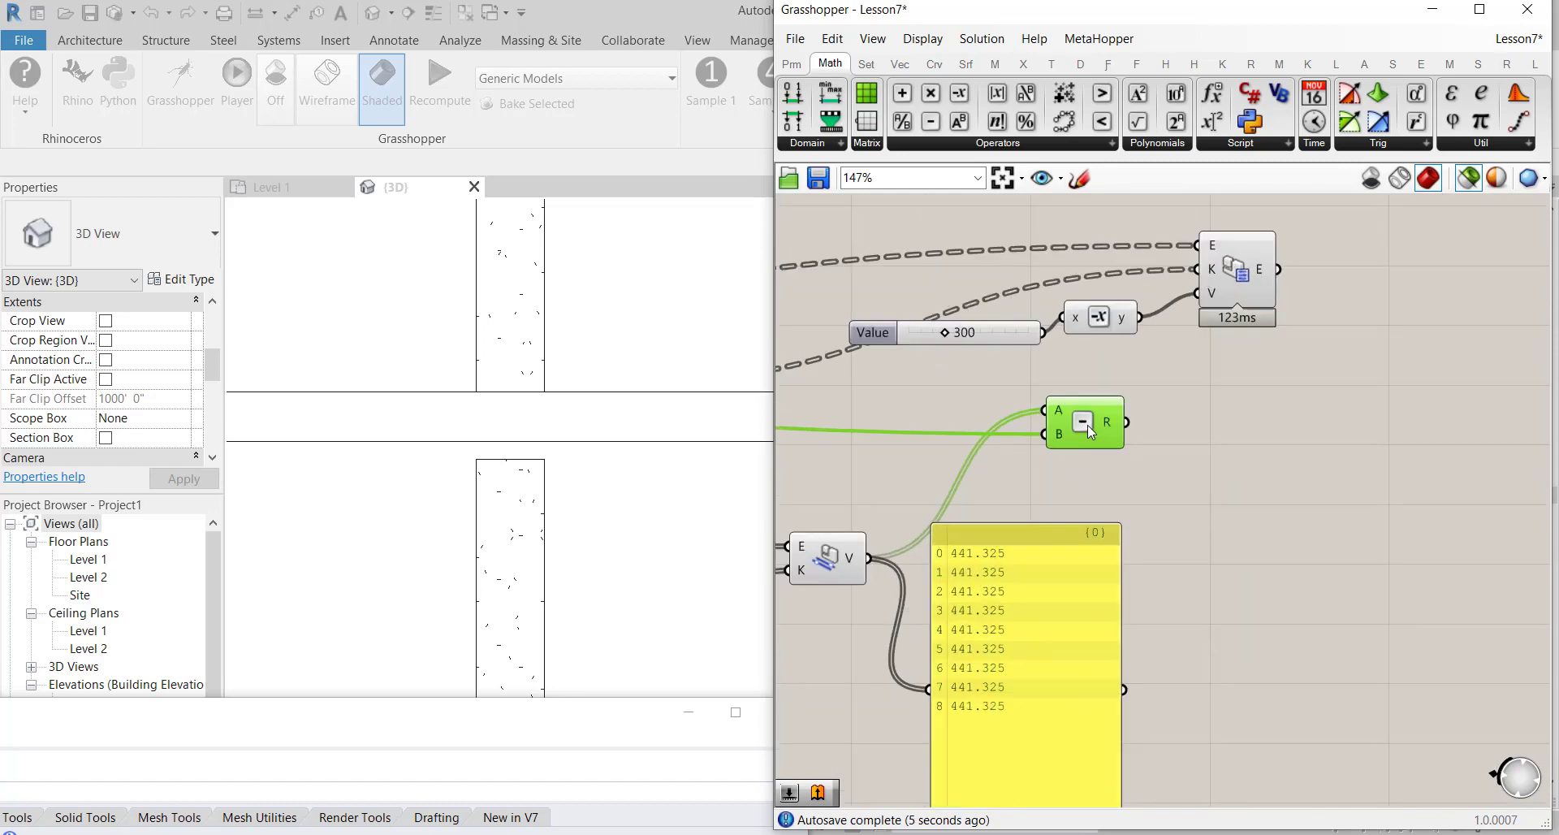
scroll(1066, 448, "down", 1)
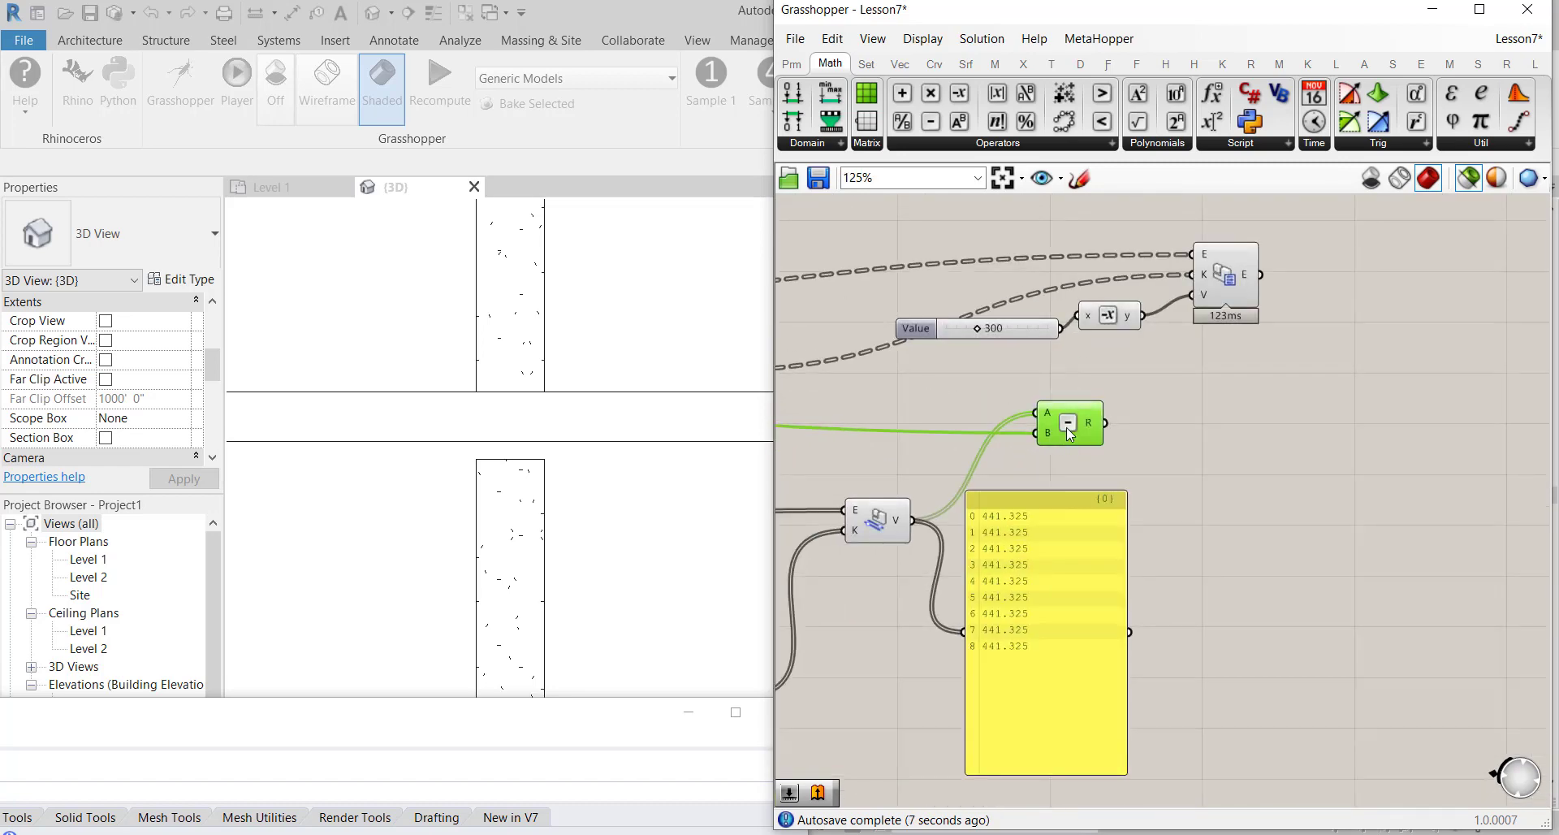
left_click_drag(1062, 430, 998, 437)
scroll(1007, 454, "down", 2)
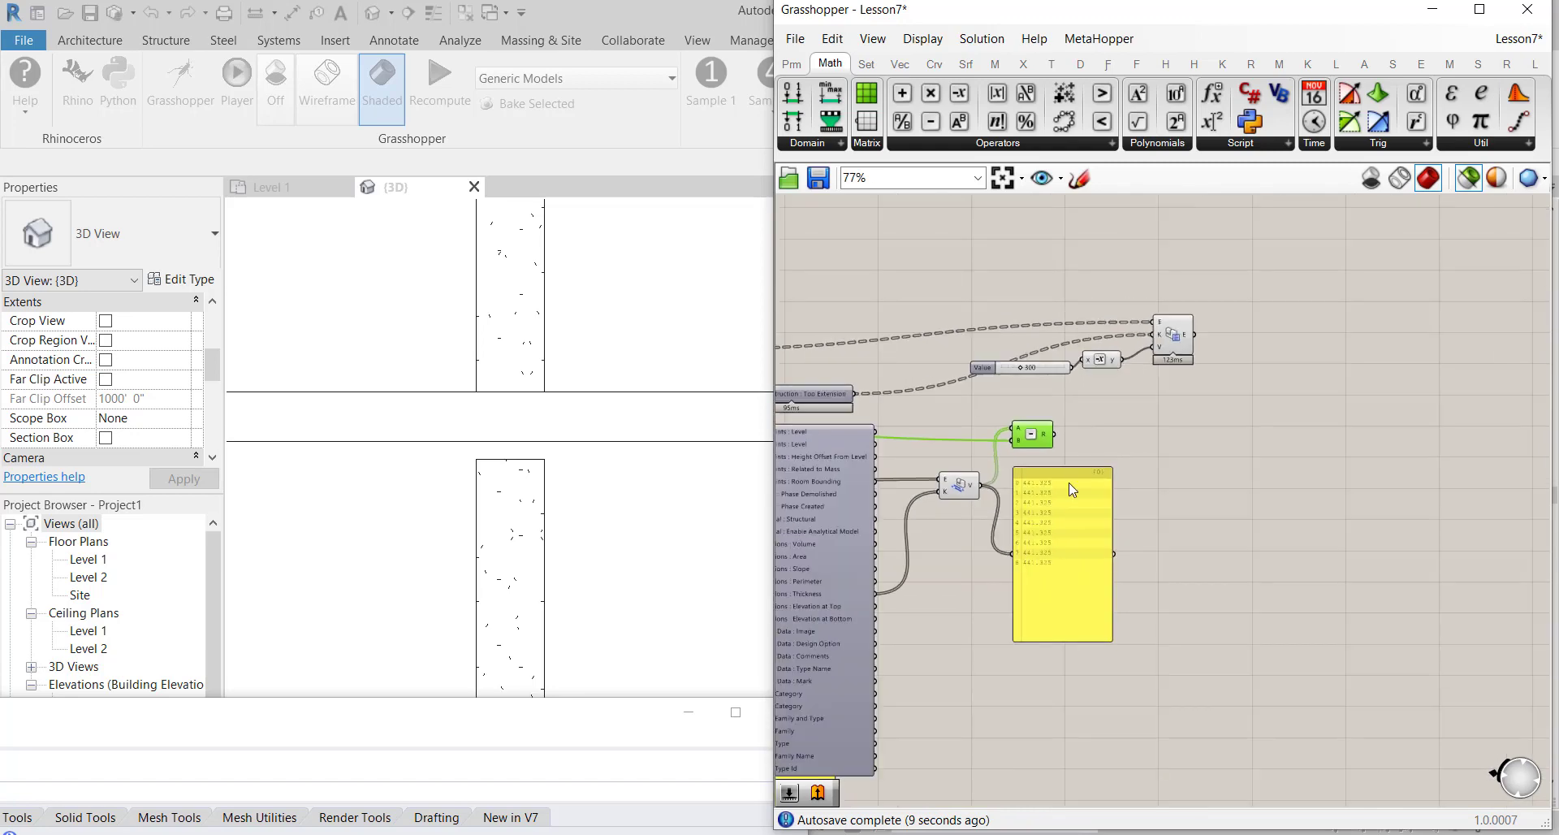
Move the thickness panel right of the Subtraction component and connect the Subtraction R output to it
scroll(1037, 542, "up", 2)
left_click_drag(1037, 542, 1204, 475)
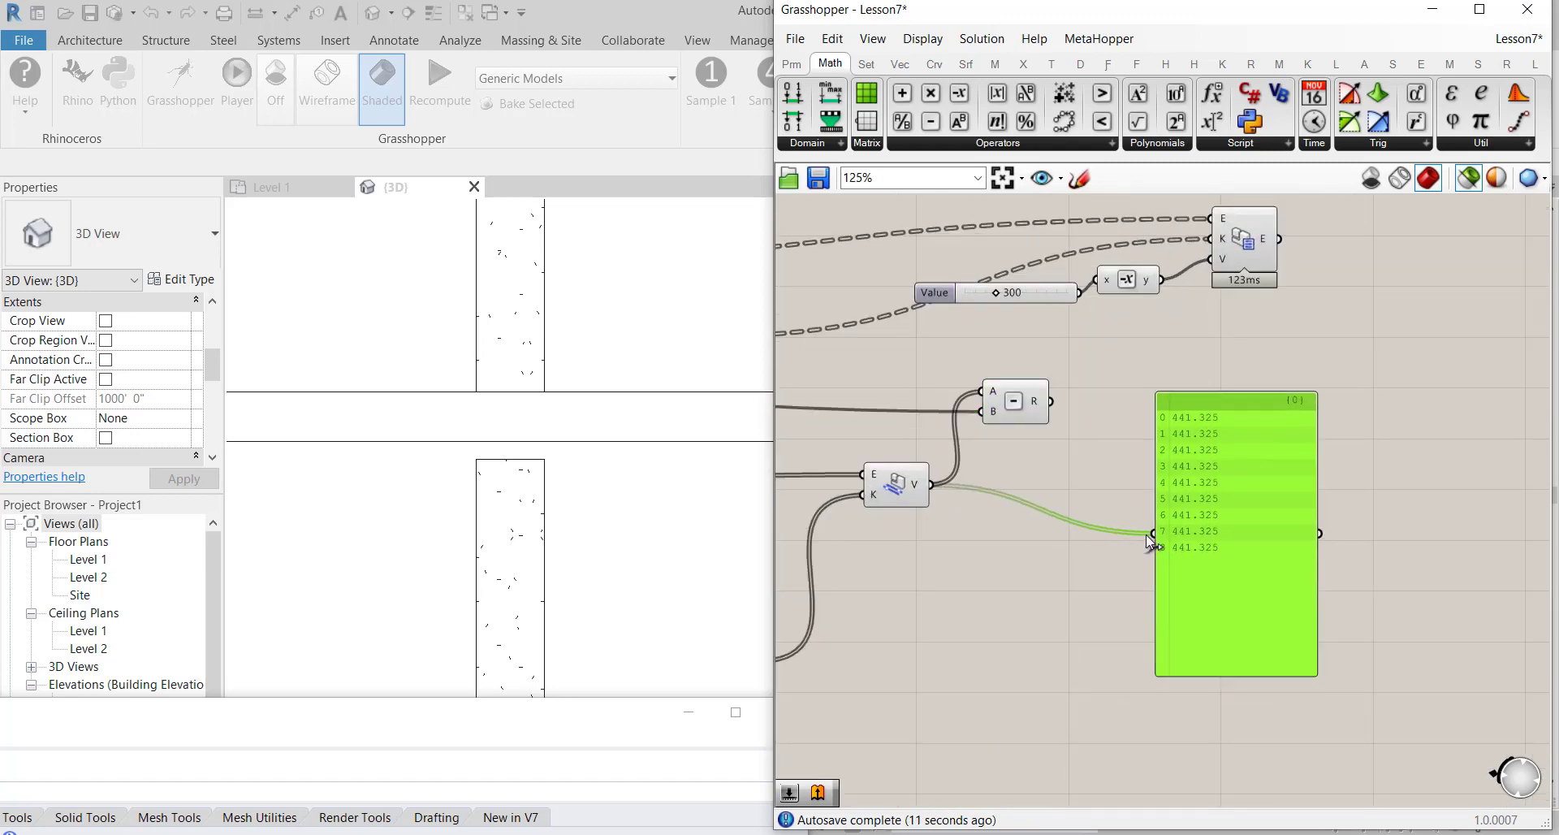
left_click_drag(1147, 534, 1045, 420)
scroll(1113, 492, "down", 2)
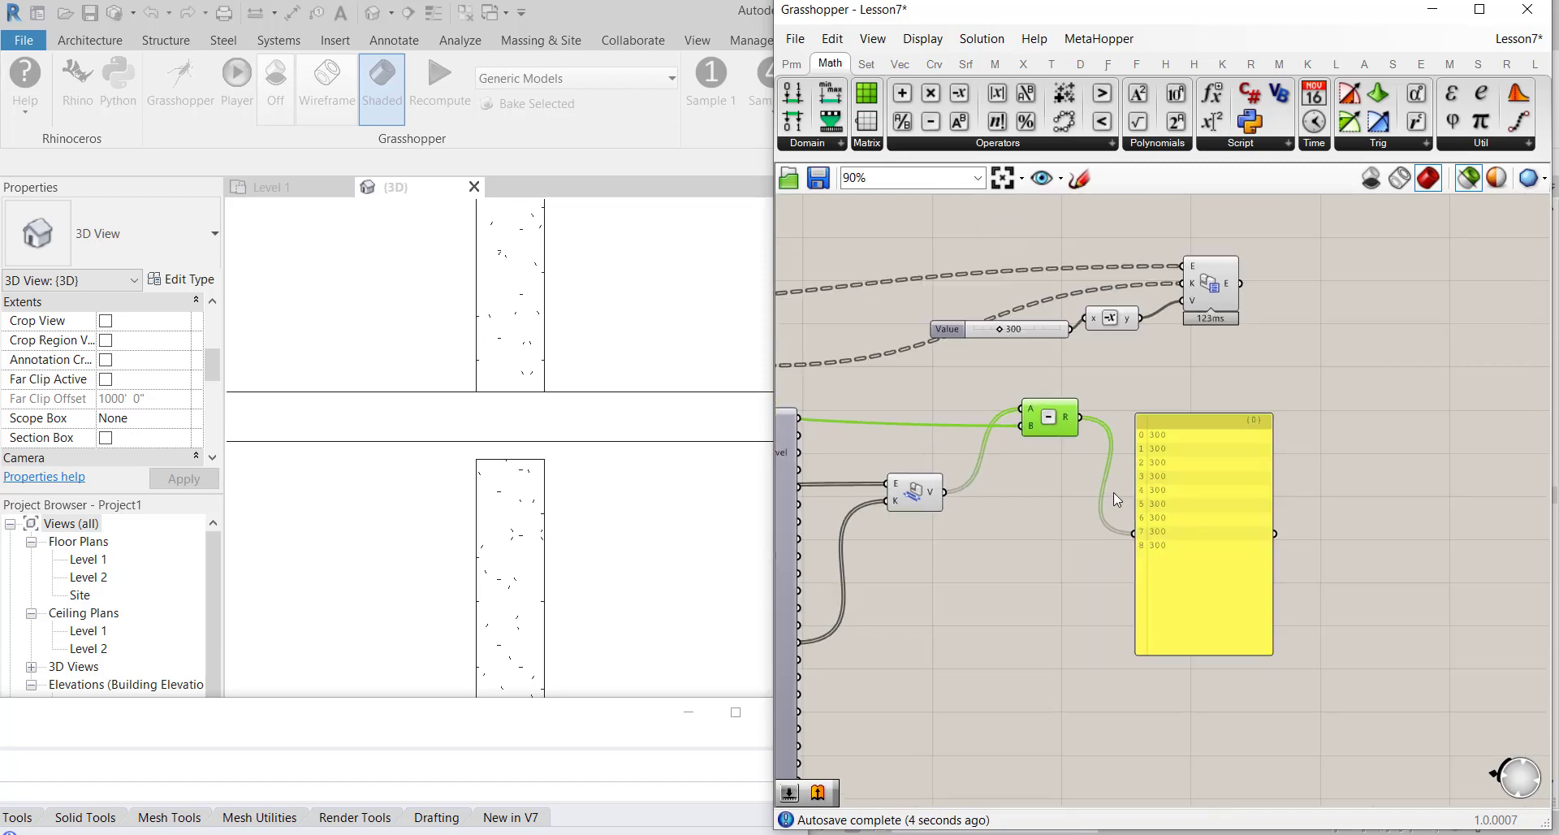
scroll(1065, 489, "up", 2)
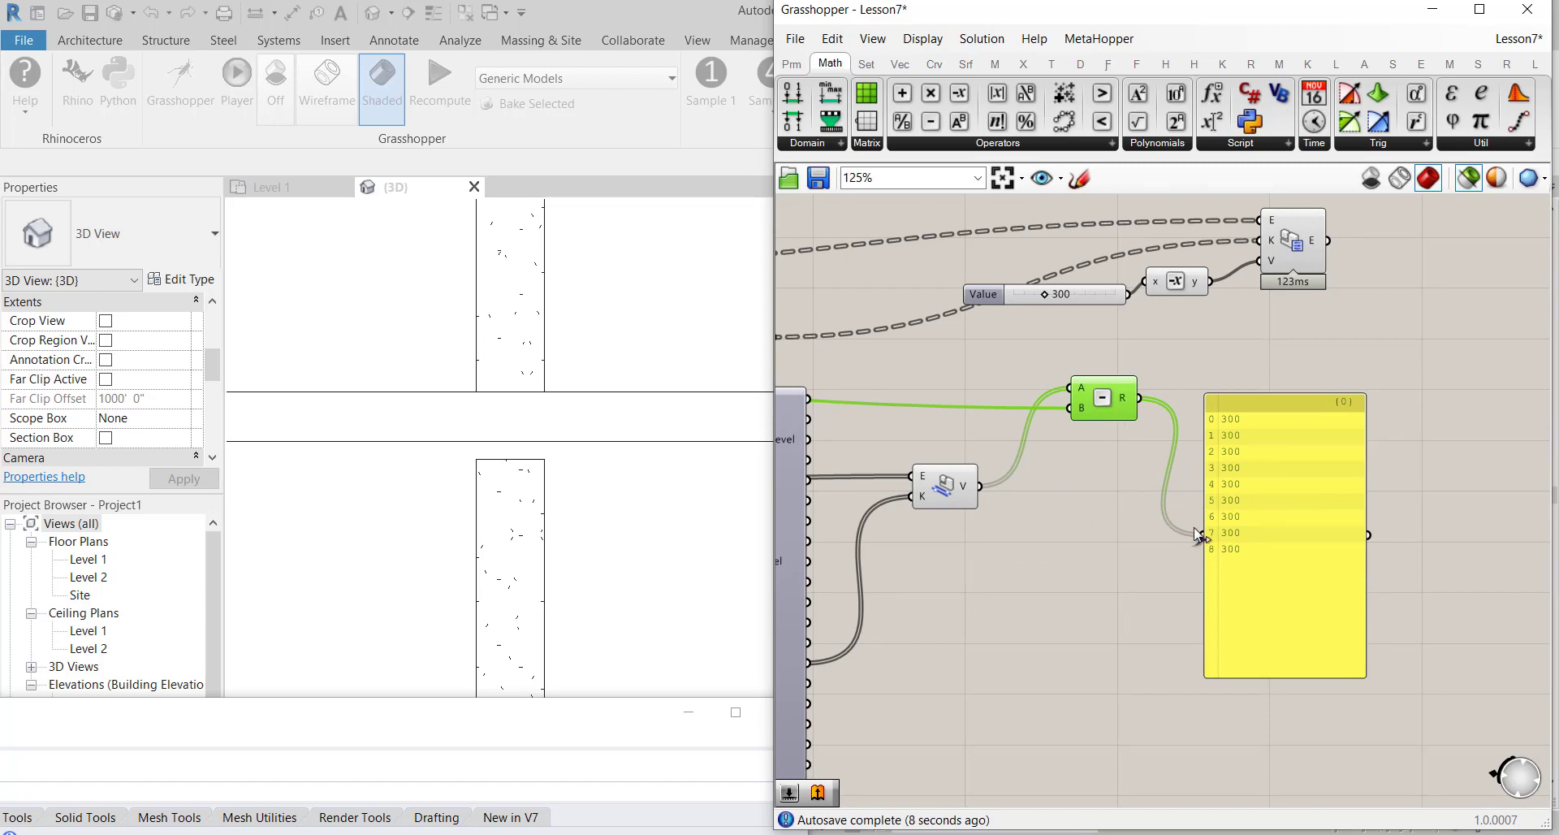
Reconnect the panel to ParameterGet's V output and move the Subtraction component up above the panel
left_click_drag(1193, 527, 1215, 549)
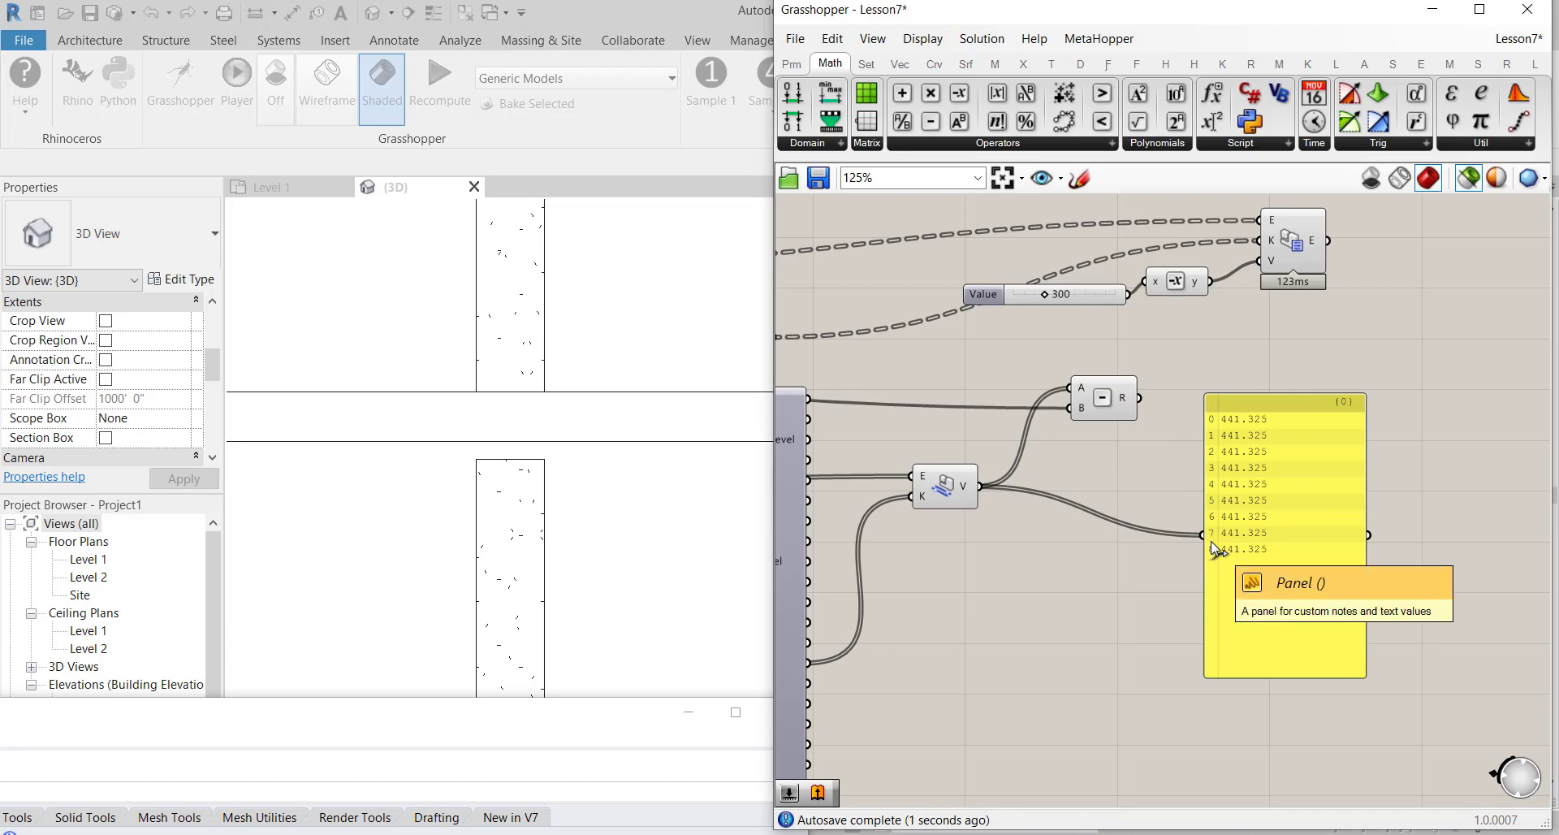
mouse_move(1084, 416)
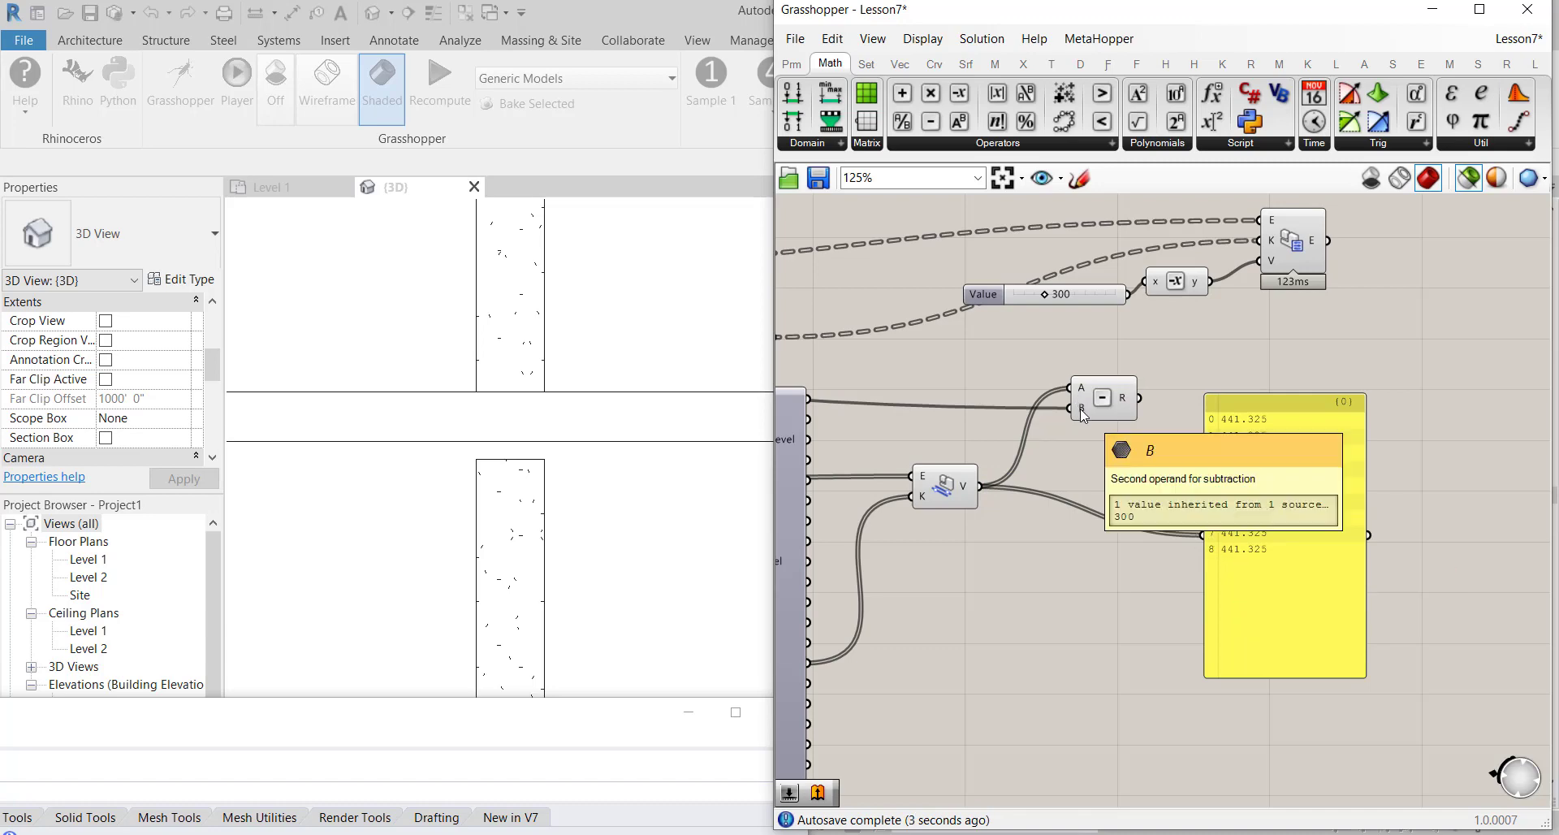
left_click_drag(1106, 400, 1210, 354)
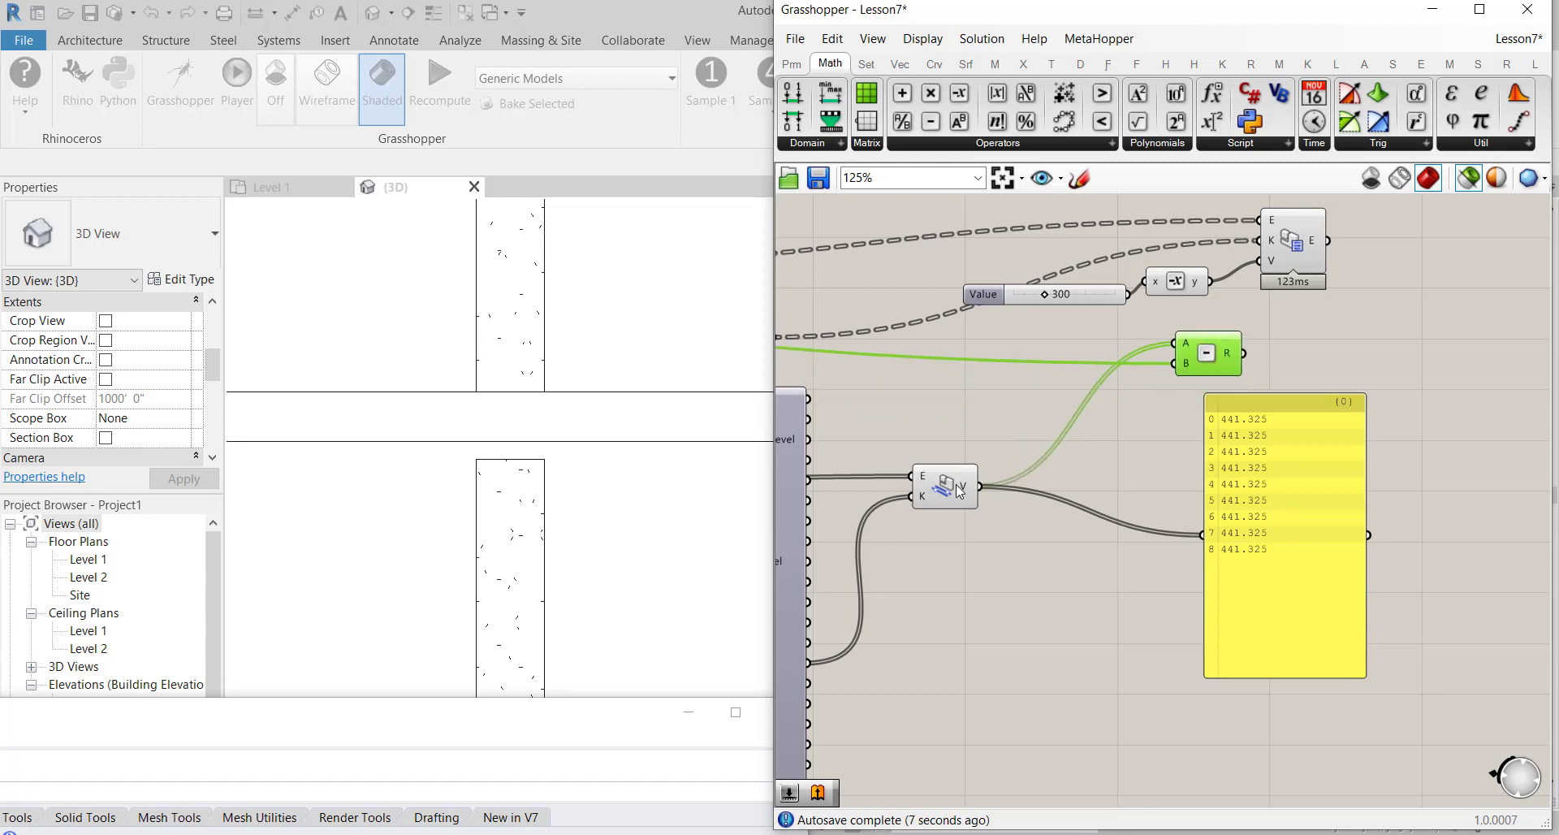
mouse_move(968, 496)
left_mouse_down()
mouse_move(974, 479)
mouse_move(965, 499)
left_mouse_up()
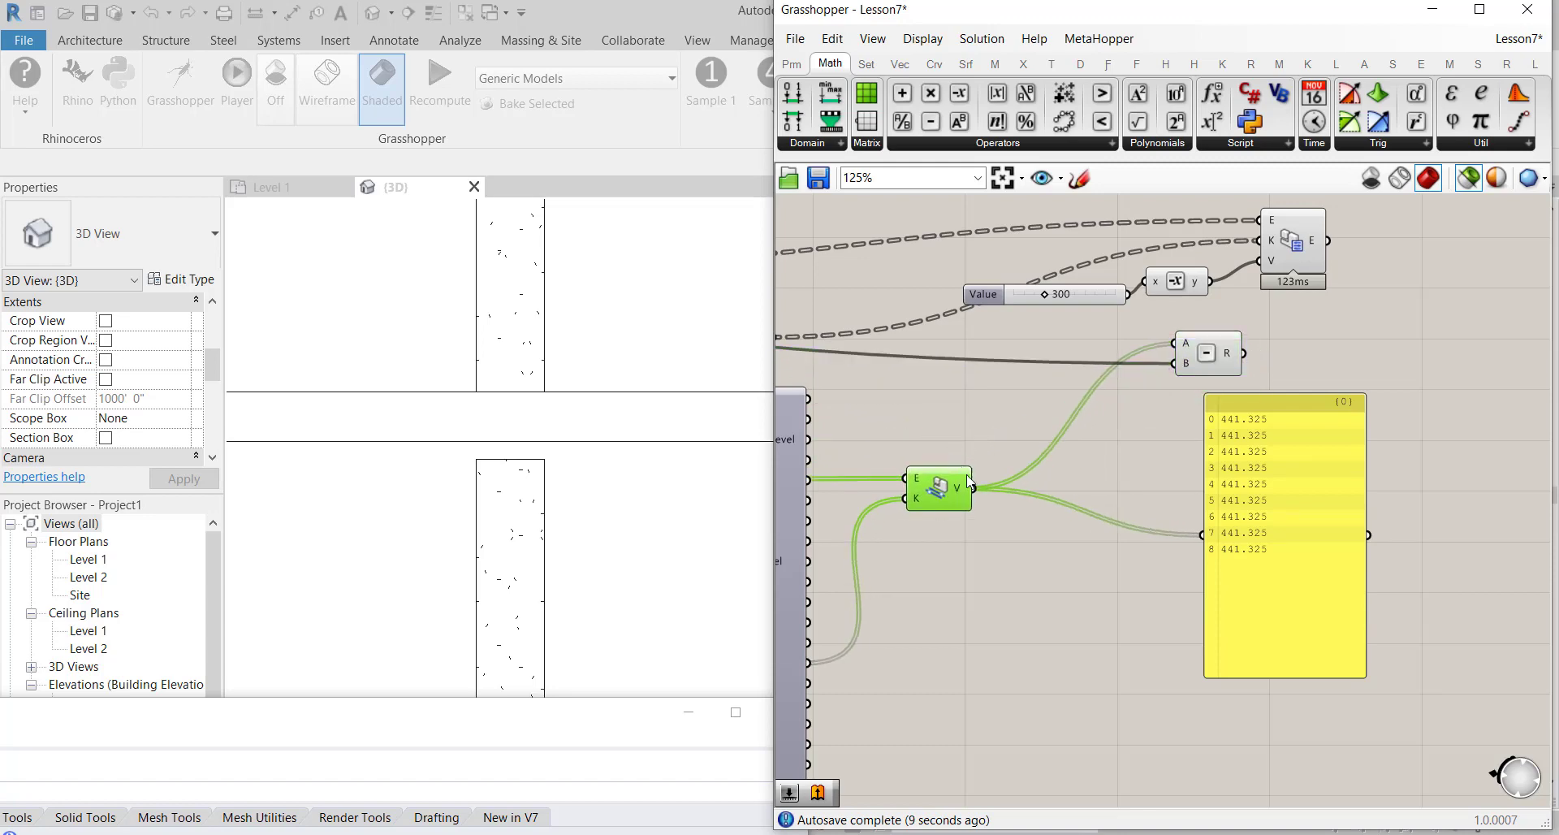
Insert a Number parameter between ParameterGet's V output and the panel
left_click(865, 65)
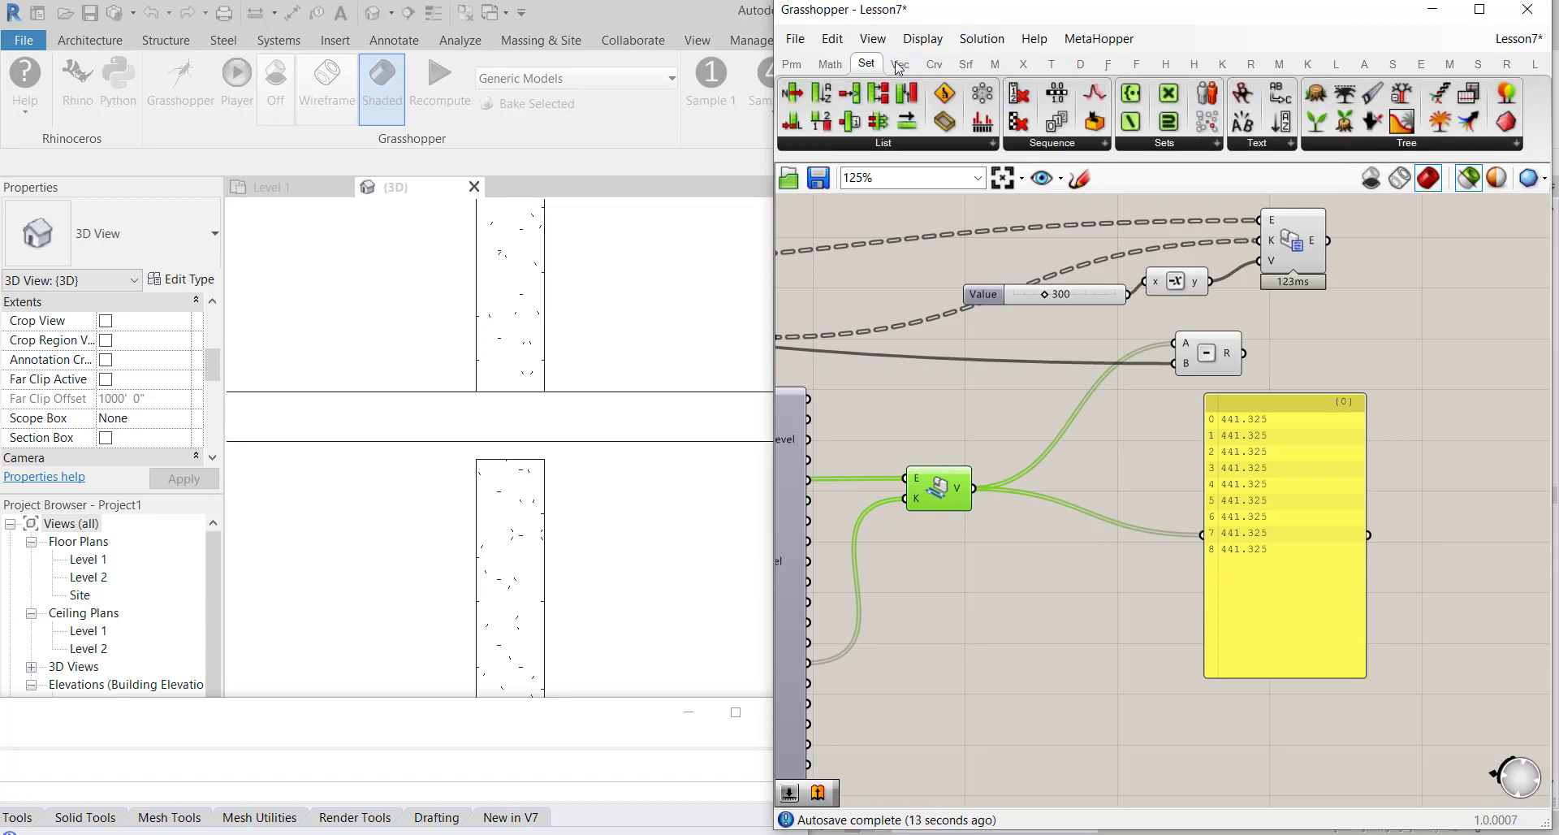
left_click(791, 65)
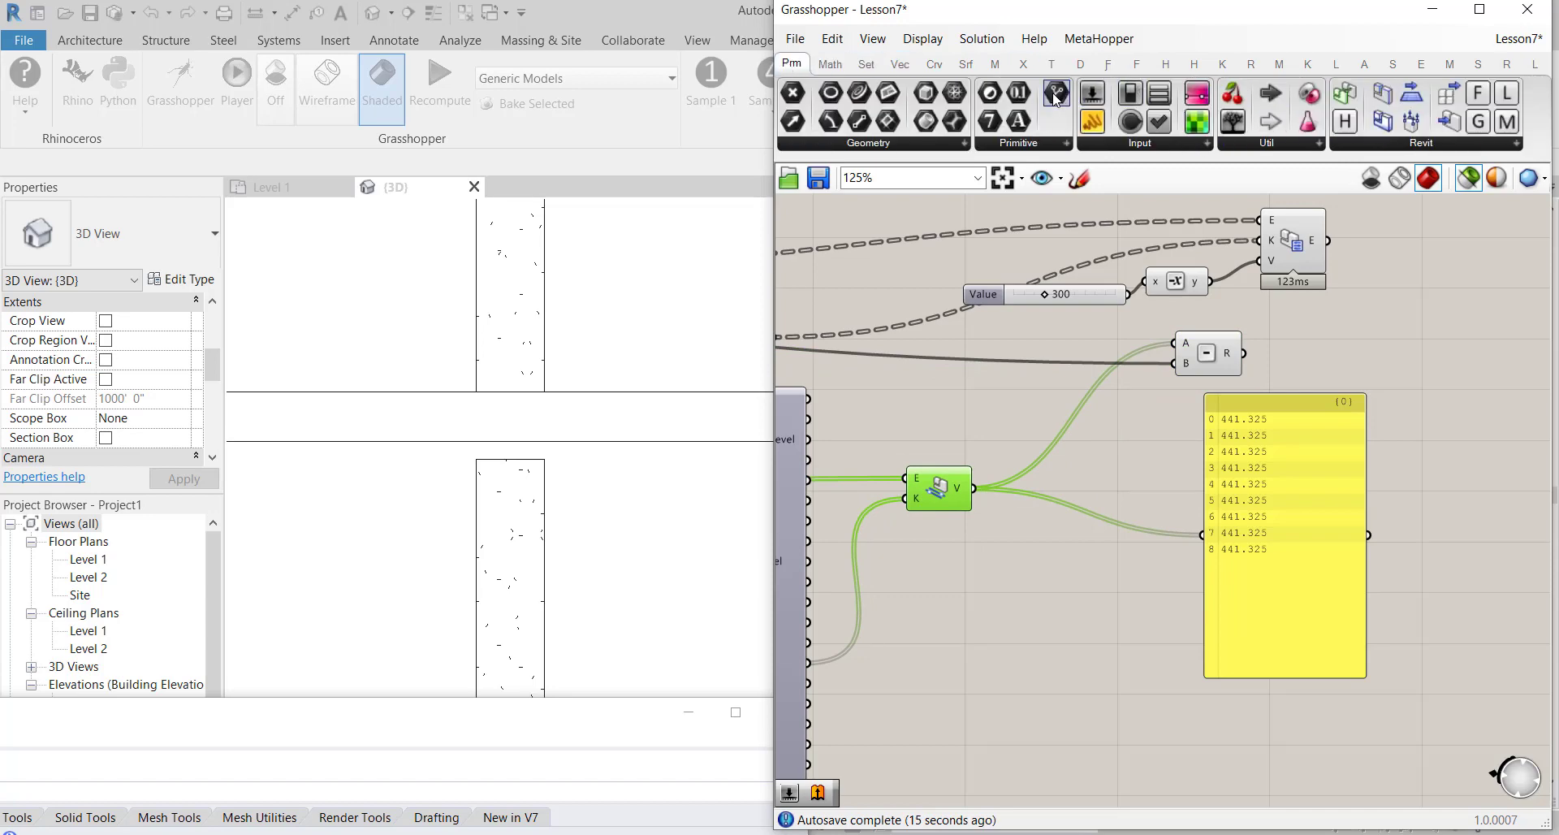
left_click_drag(1019, 93, 973, 489)
left_click_drag(1119, 479, 1203, 535)
left_click_drag(1095, 485, 1065, 496)
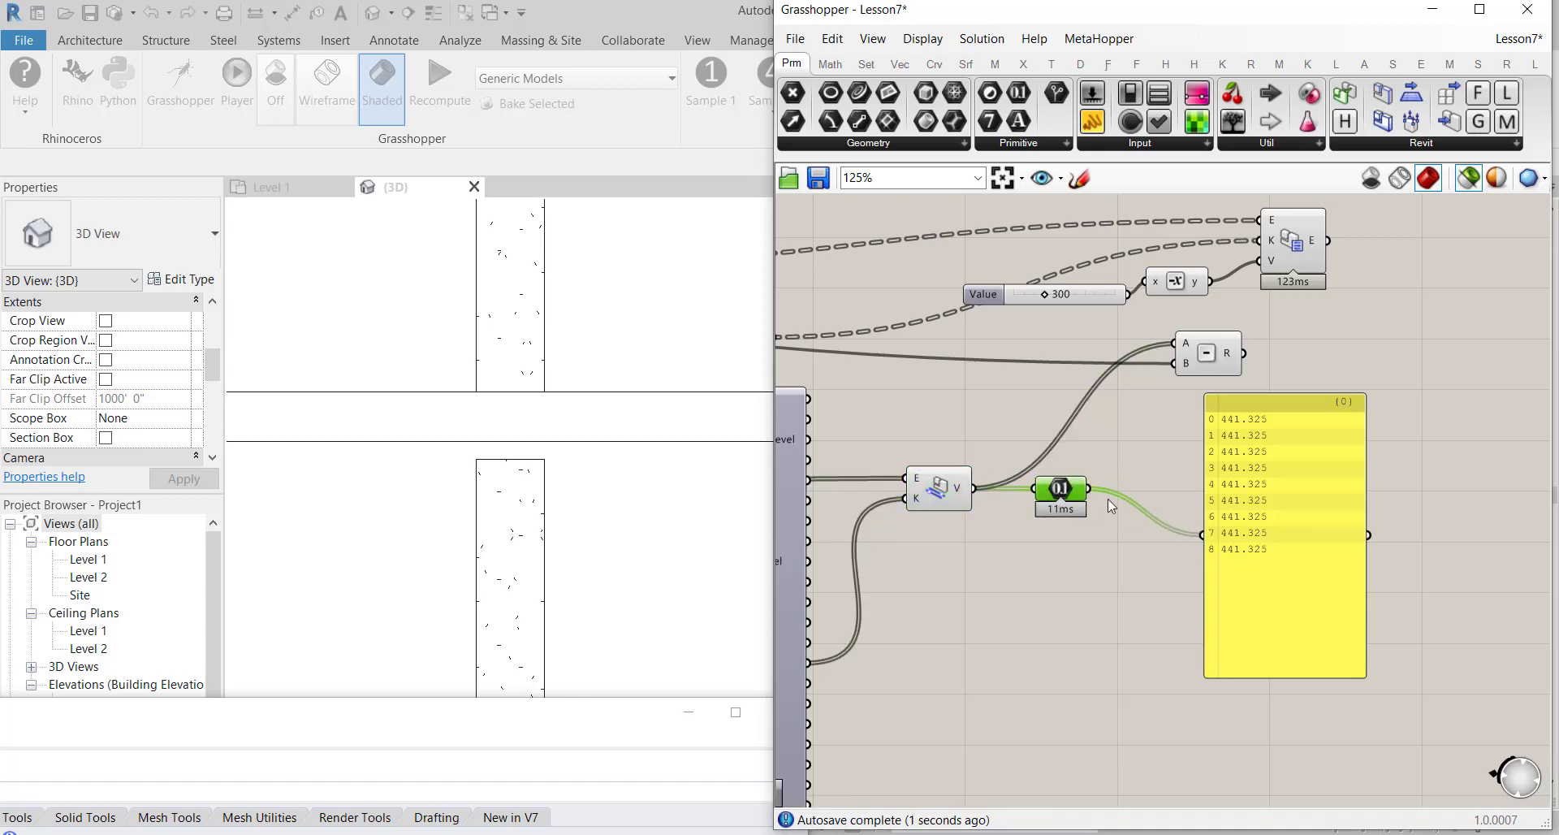
Feed the Number parameter into the Subtraction component's A input and connect the R output to the panel
left_click_drag(1188, 360, 1197, 533)
left_click_drag(1194, 537, 1202, 535)
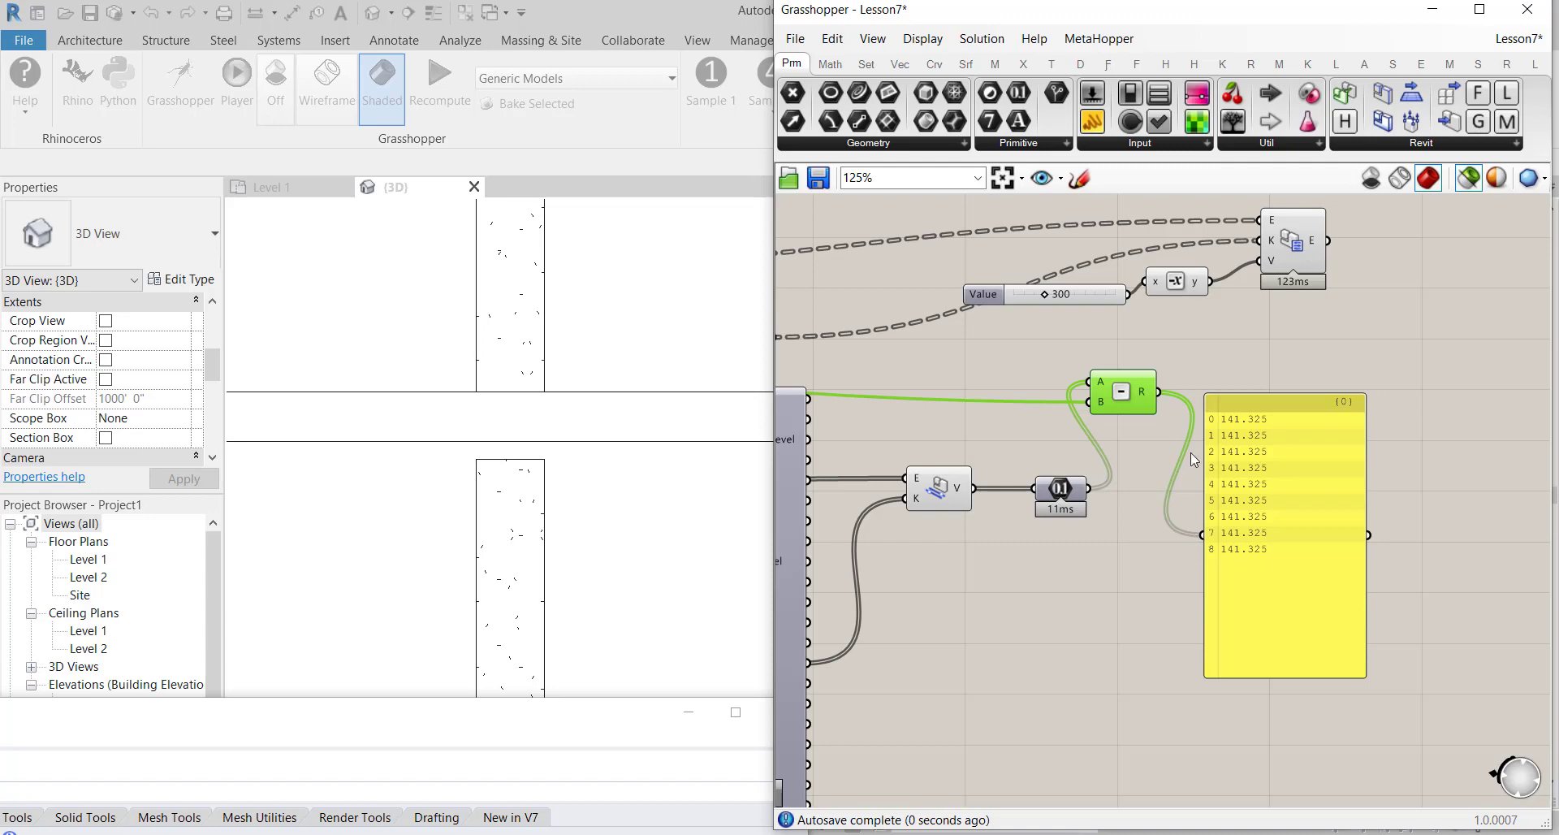
Replace the 300 slider with the Subtraction R output as the Negative component's x input and nudge the parameter-setting component right
scroll(1187, 362, "down", 1)
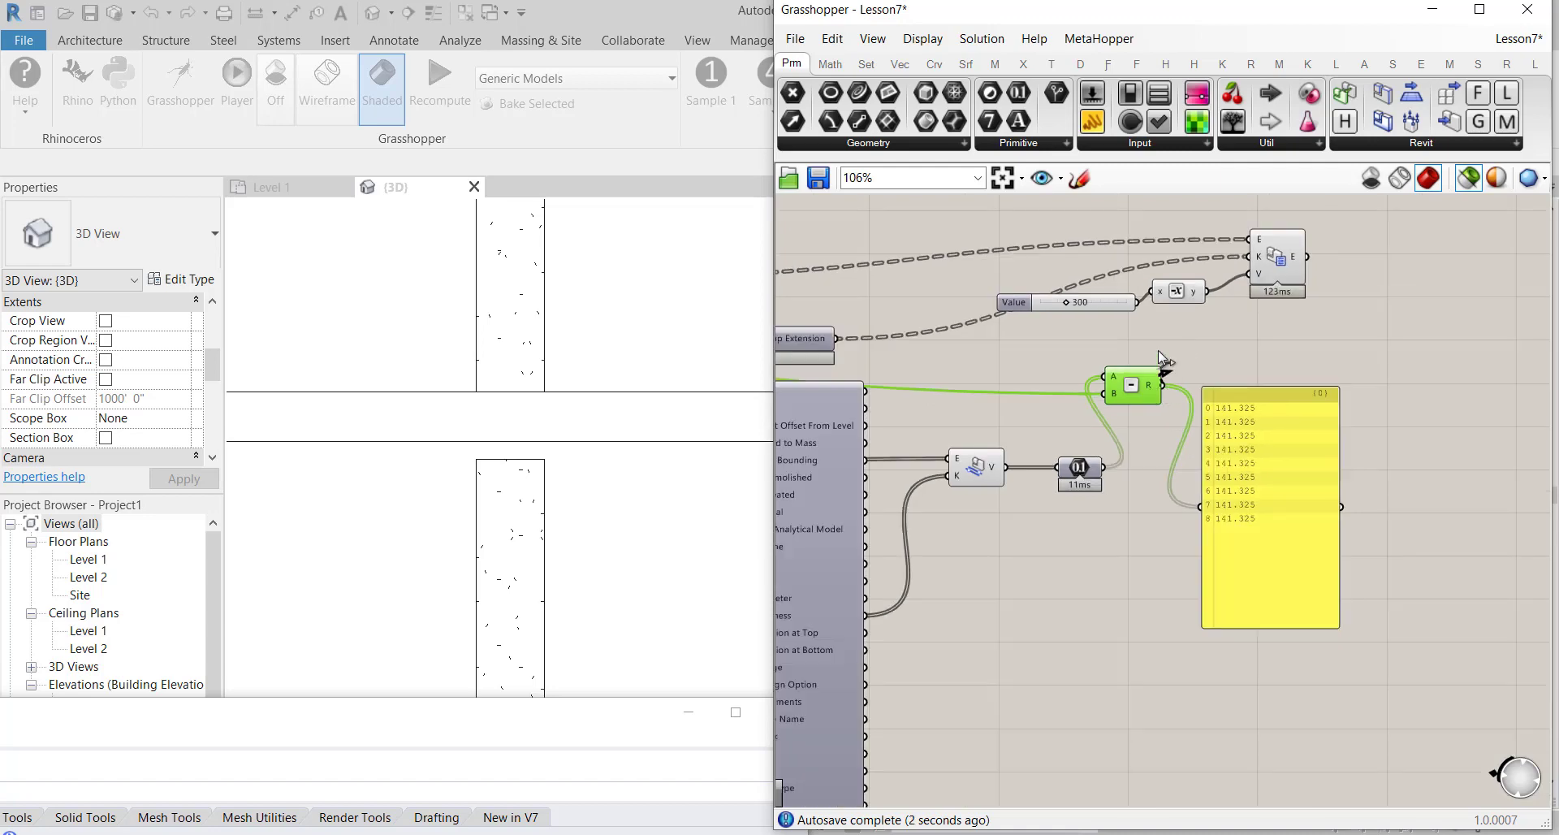
left_click_drag(1163, 385, 1161, 294)
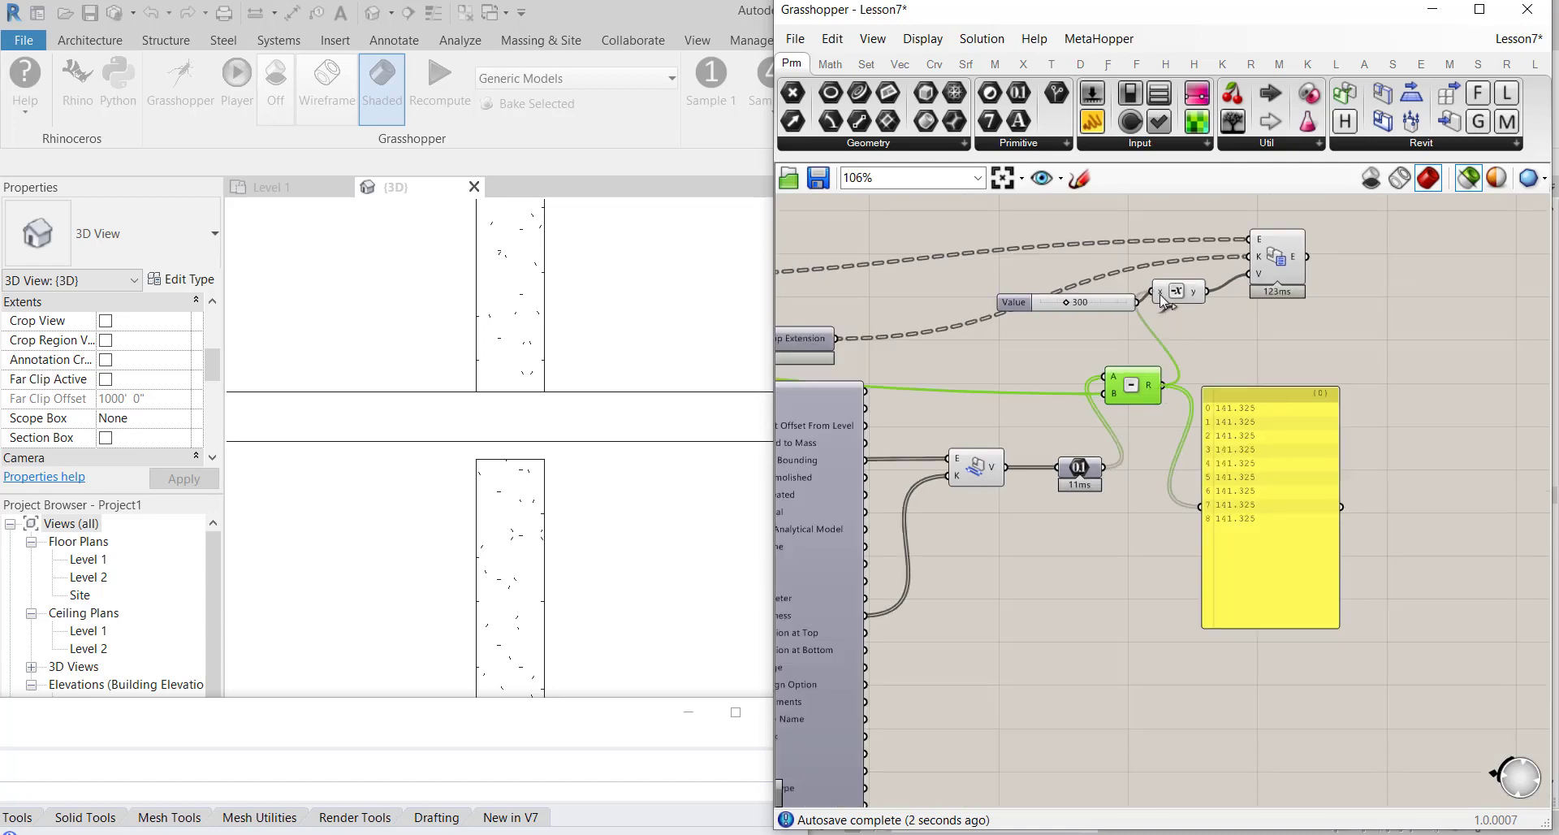
left_click(1293, 258)
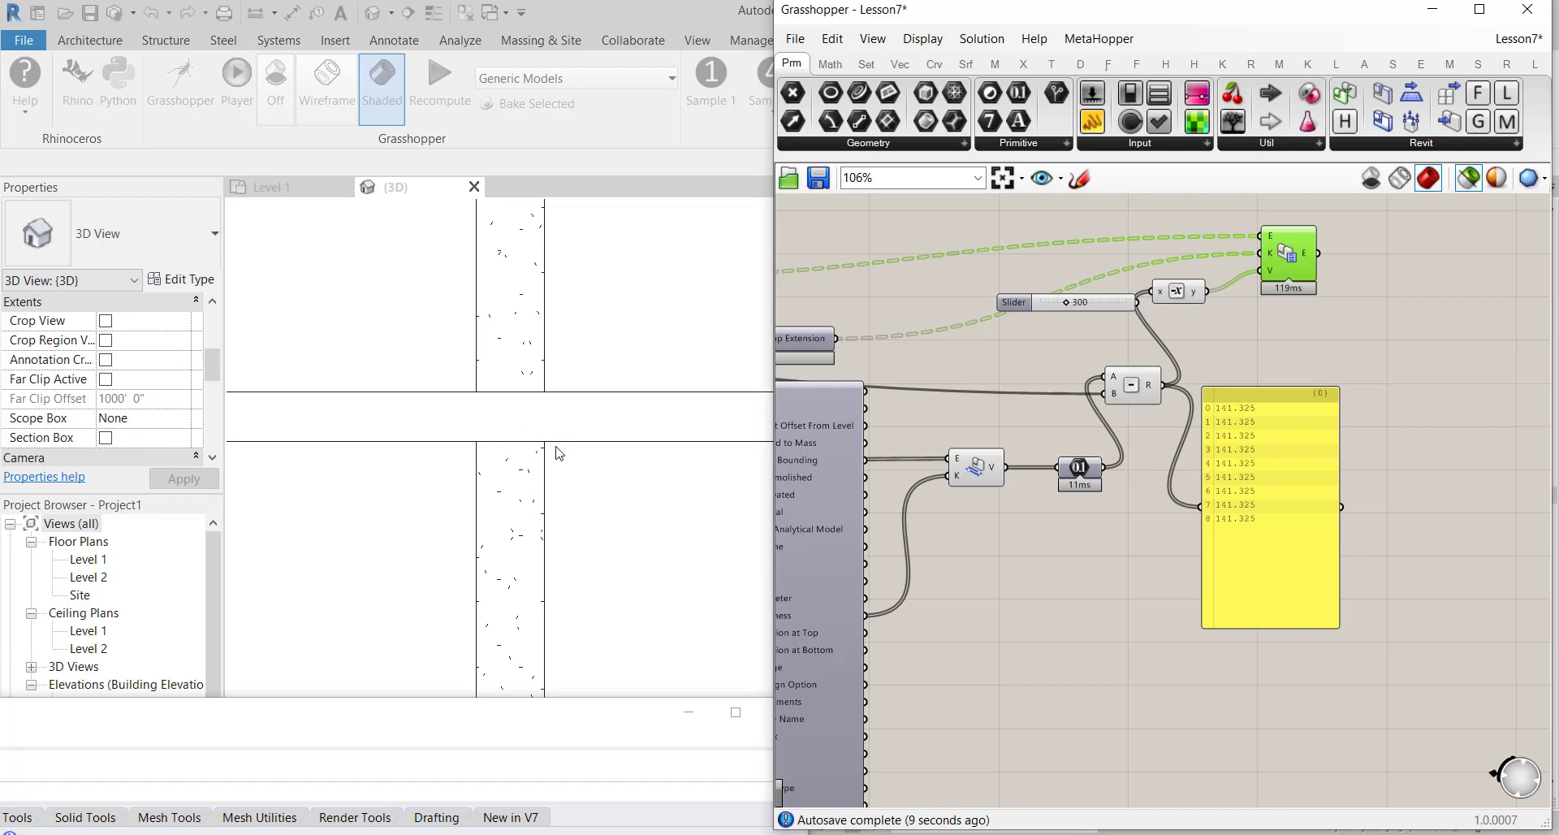
left_click(1325, 345)
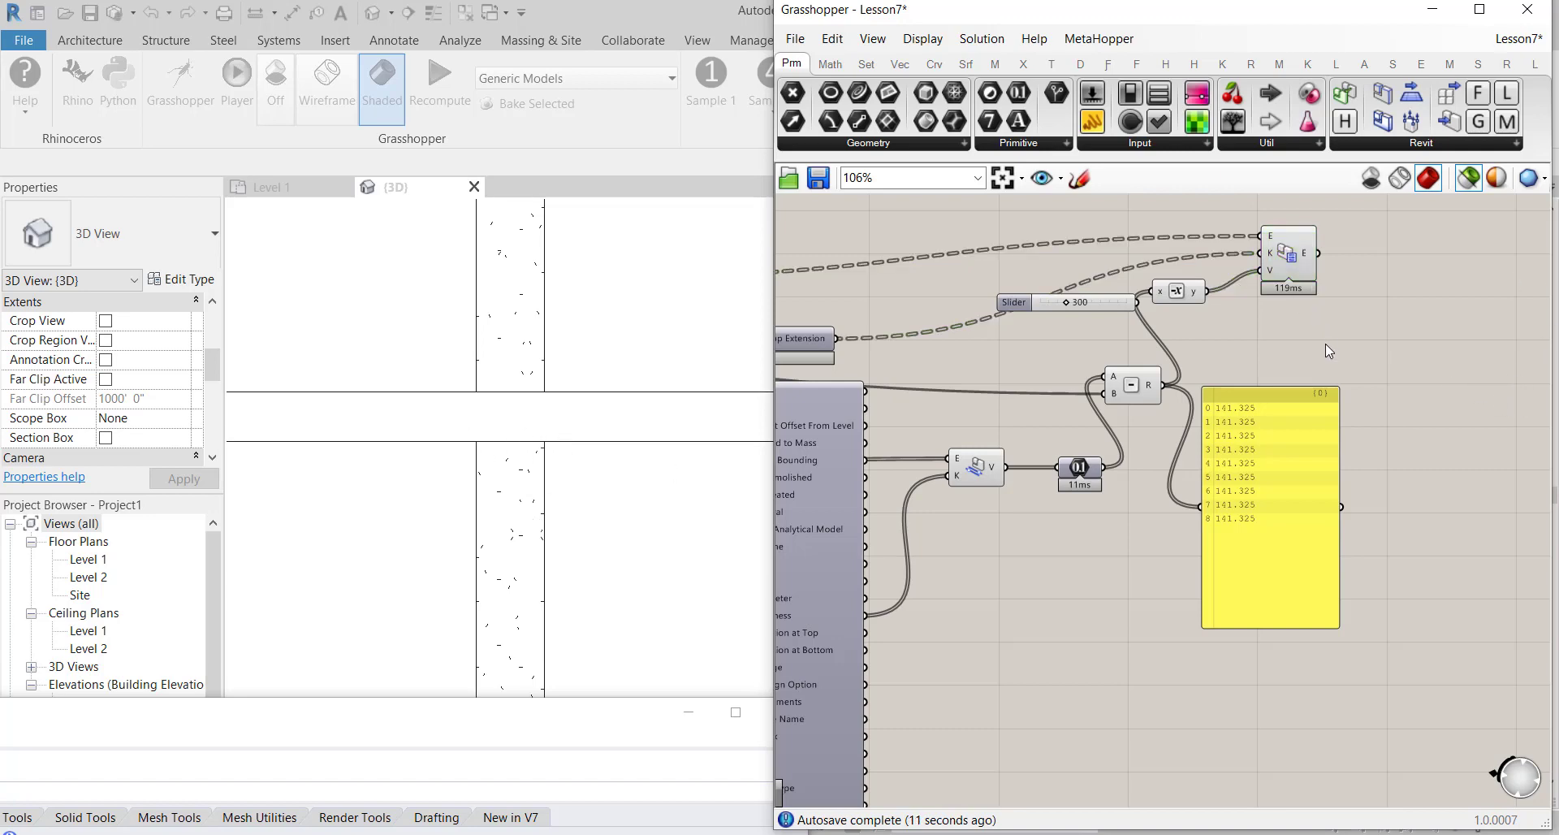
Find and select the Extrude component fed by the ruled surface and tree component to preview its volumes in Revit
scroll(1325, 344, "down", 6)
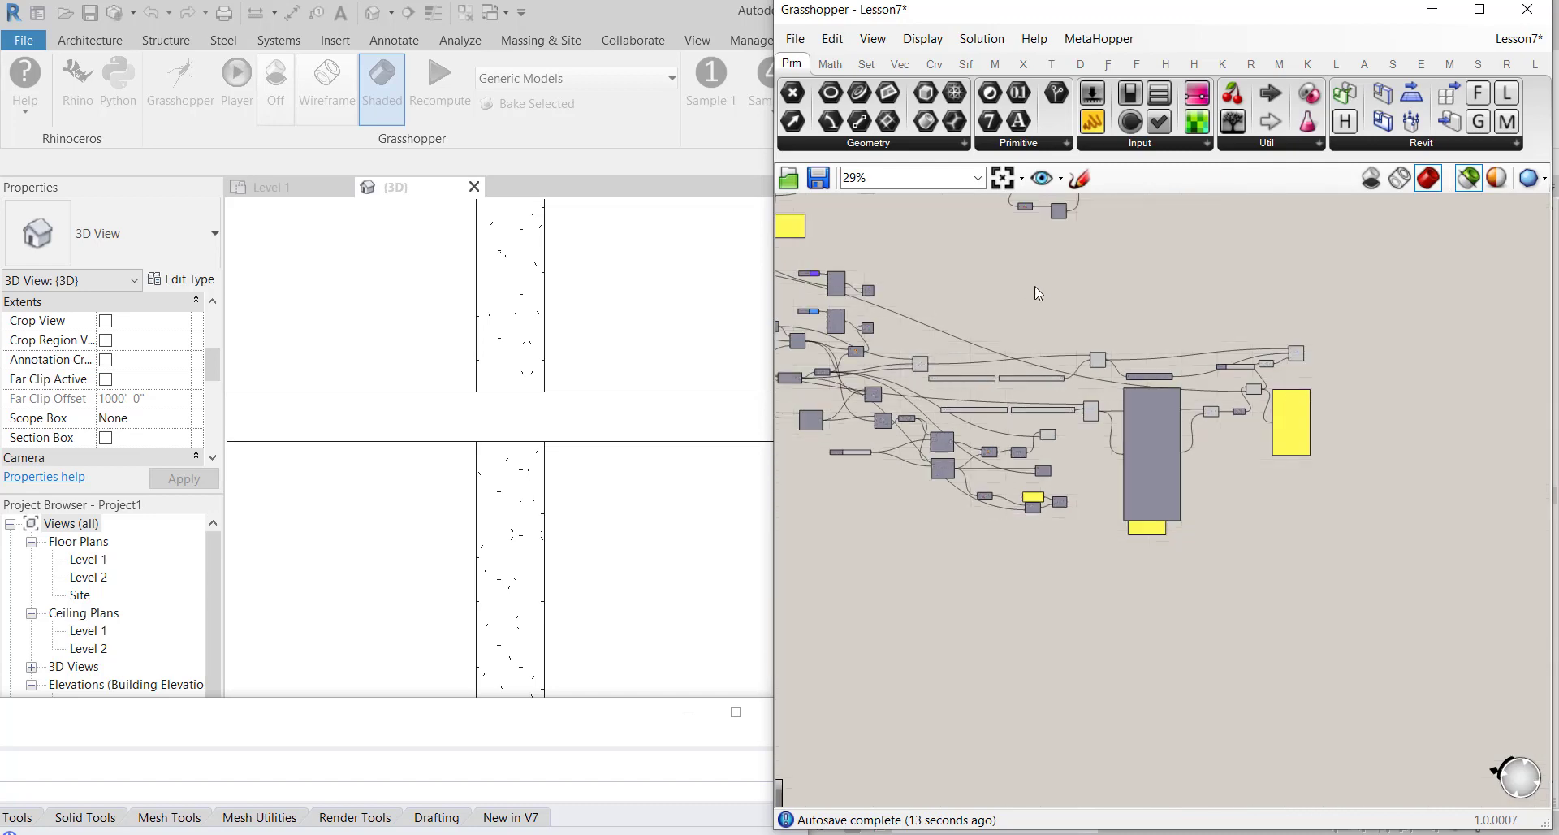
scroll(1022, 479, "up", 4)
scroll(1134, 518, "down", 3)
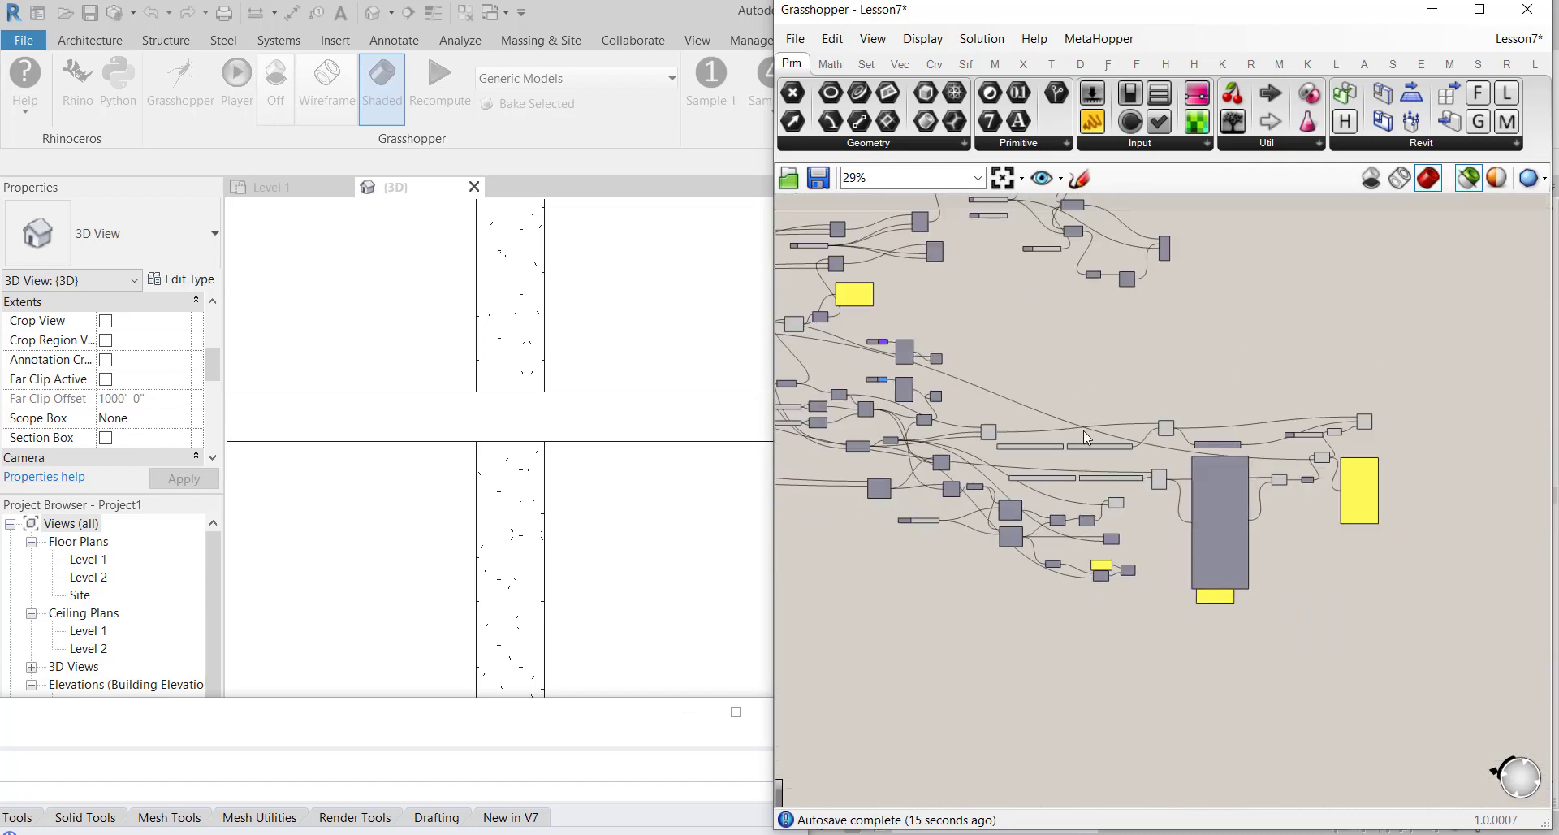
scroll(1026, 470, "up", 3)
scroll(1318, 480, "down", 5)
scroll(1158, 458, "up", 5)
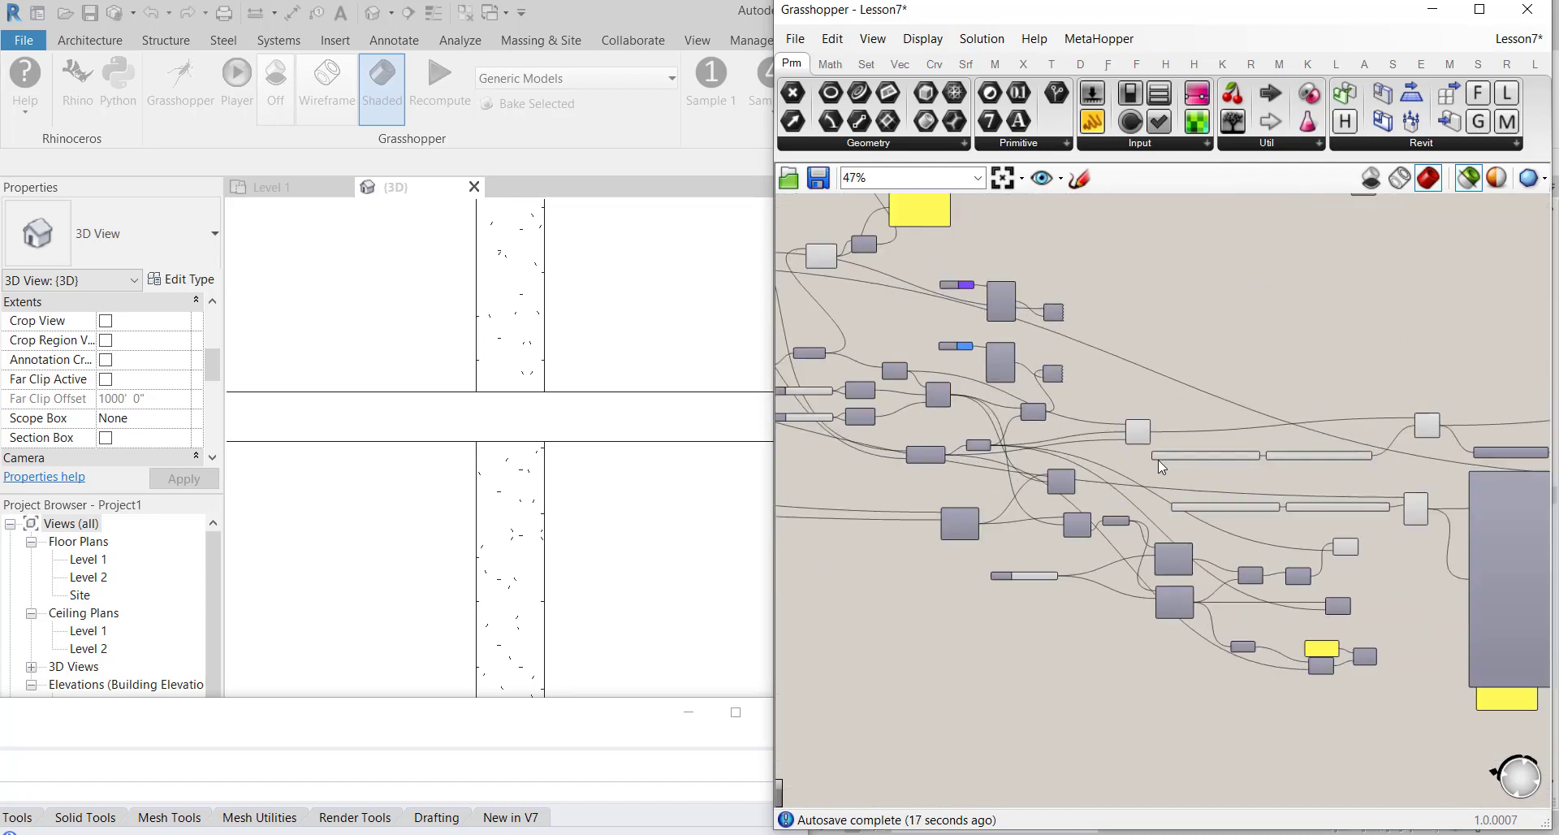
scroll(1203, 320, "down", 4)
scroll(1151, 398, "up", 3)
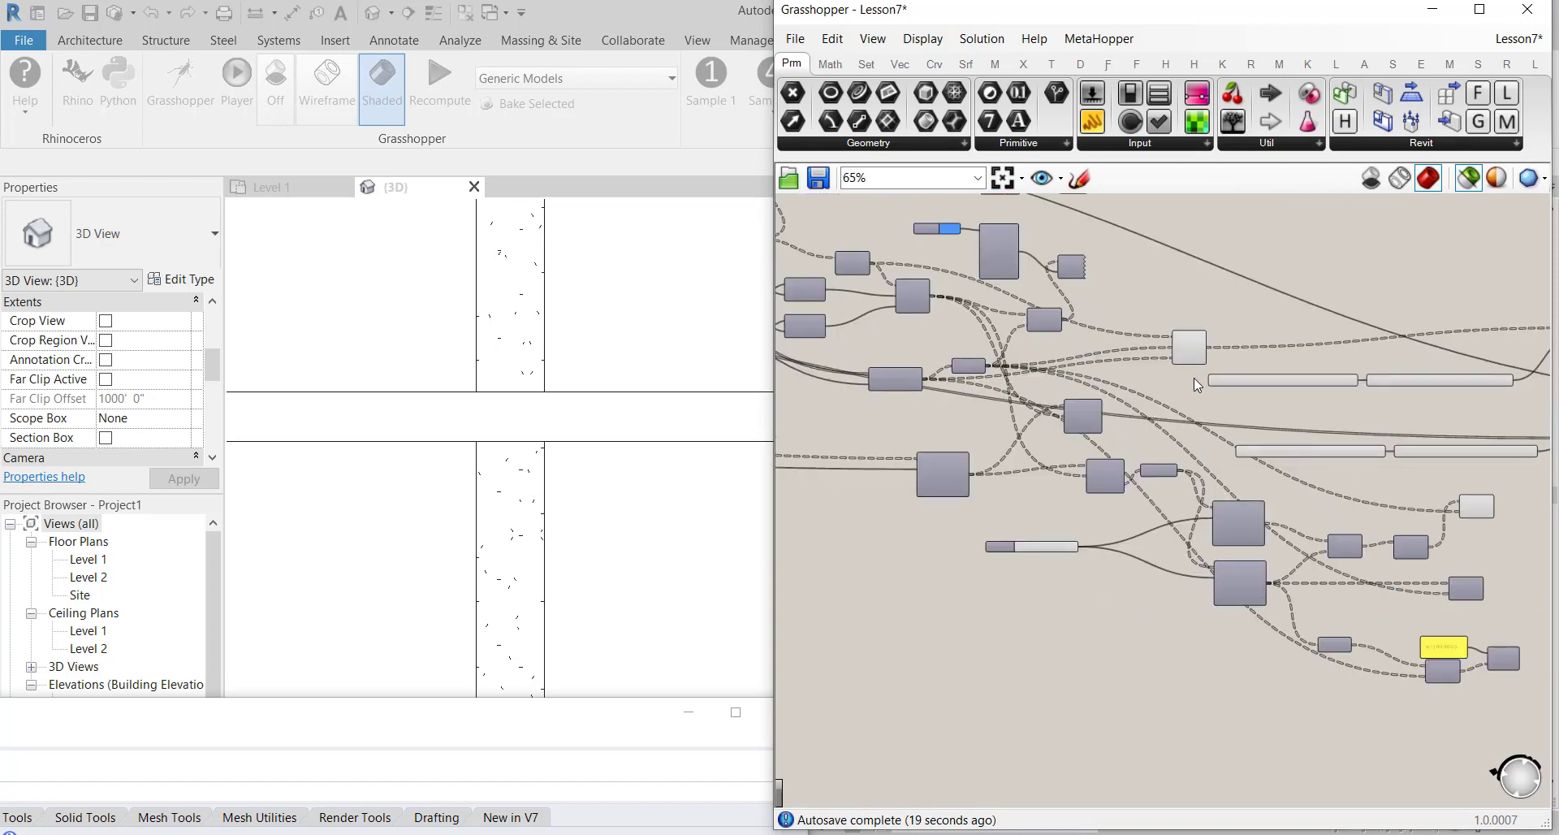
scroll(1503, 521, "up", 3)
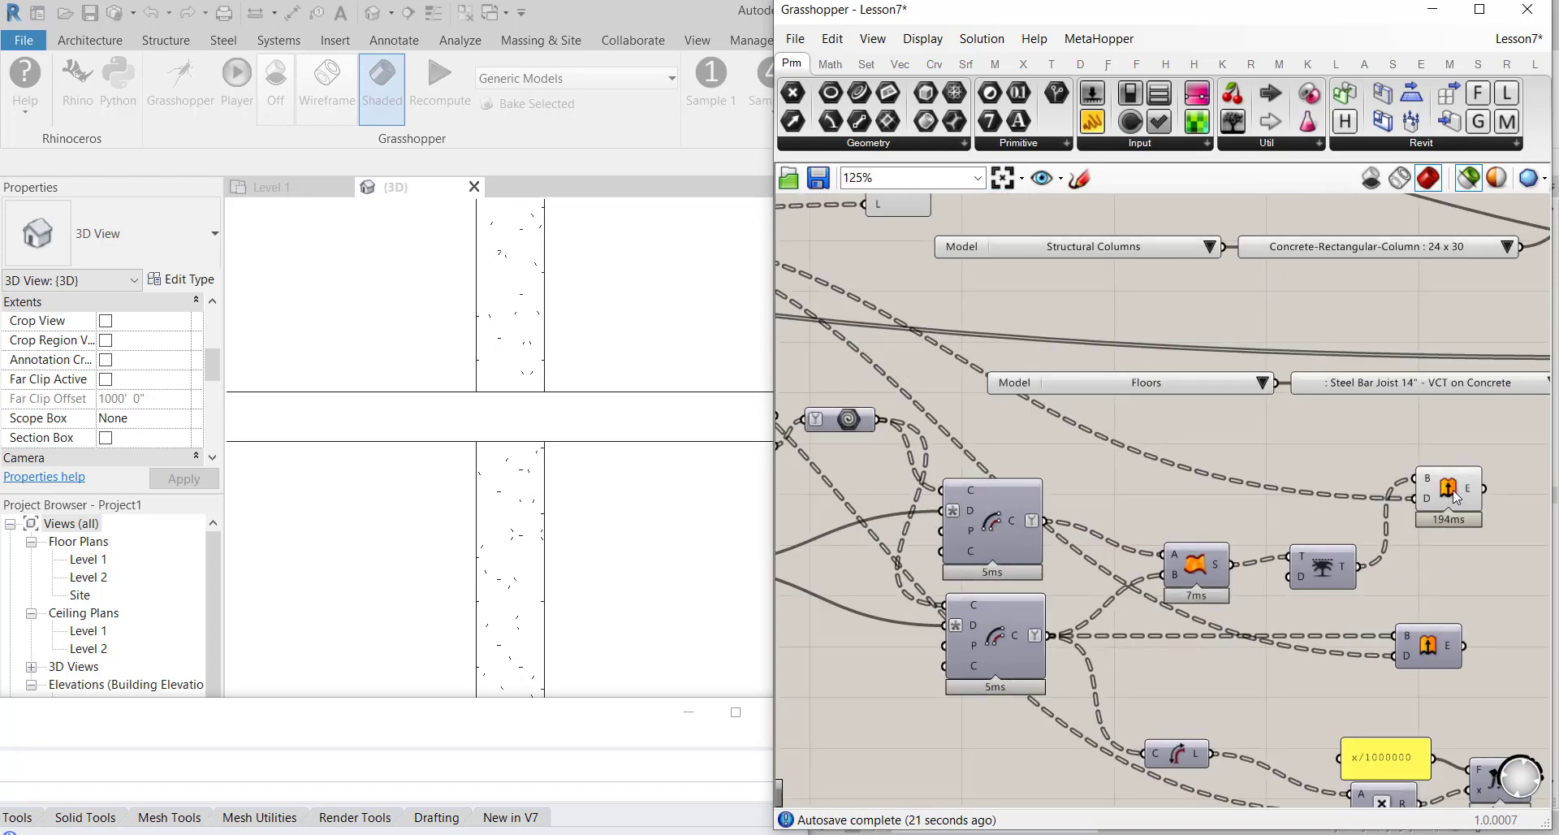
left_click(1452, 491)
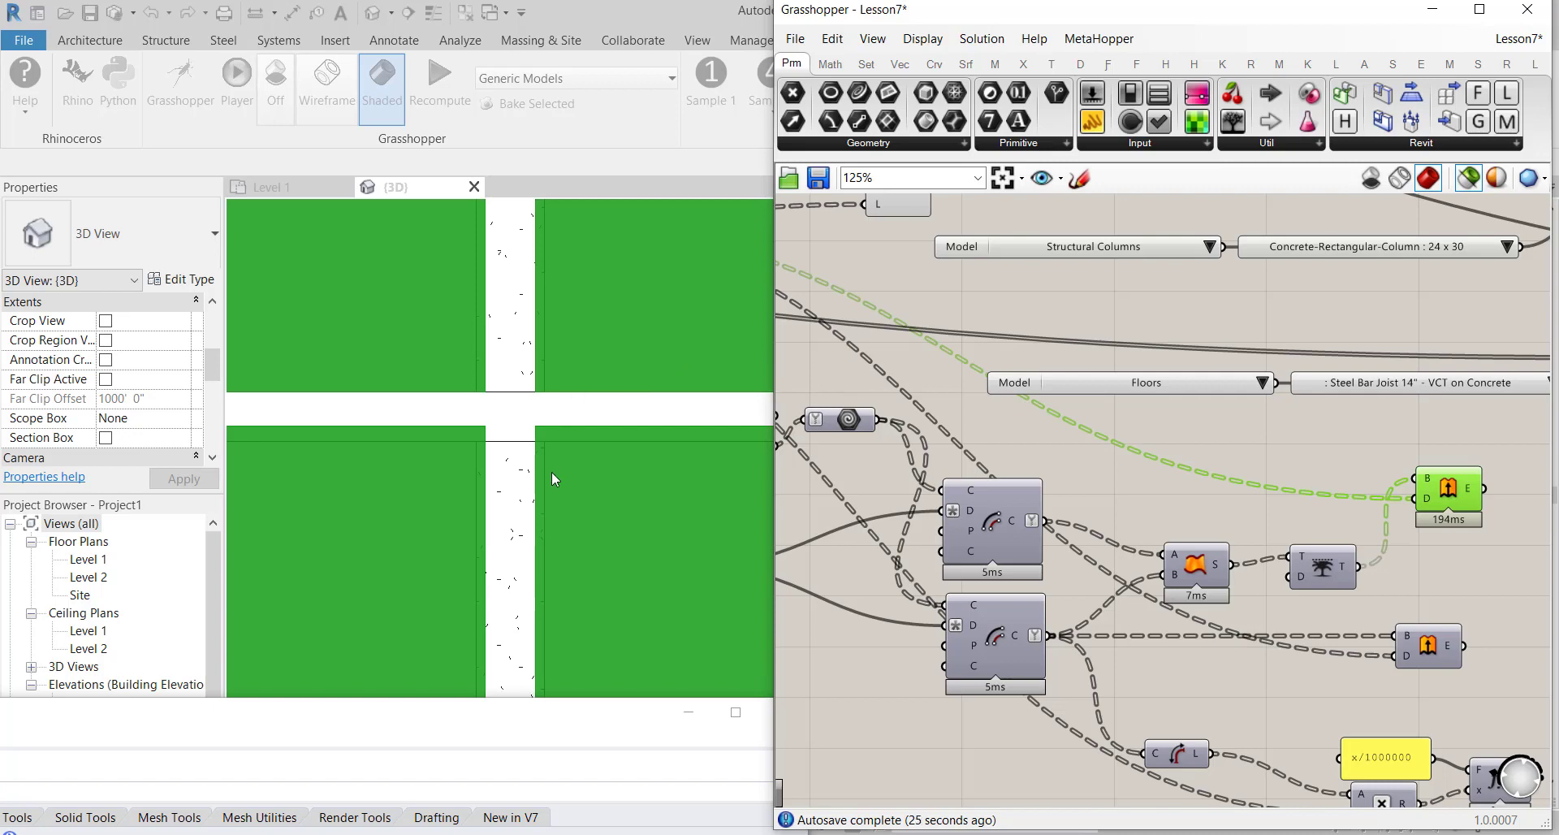
Switch to Revit and examine how the previewed extrusions meet the columns and floor slabs in the 3D view
left_click(557, 221)
scroll(604, 361, "down", 3)
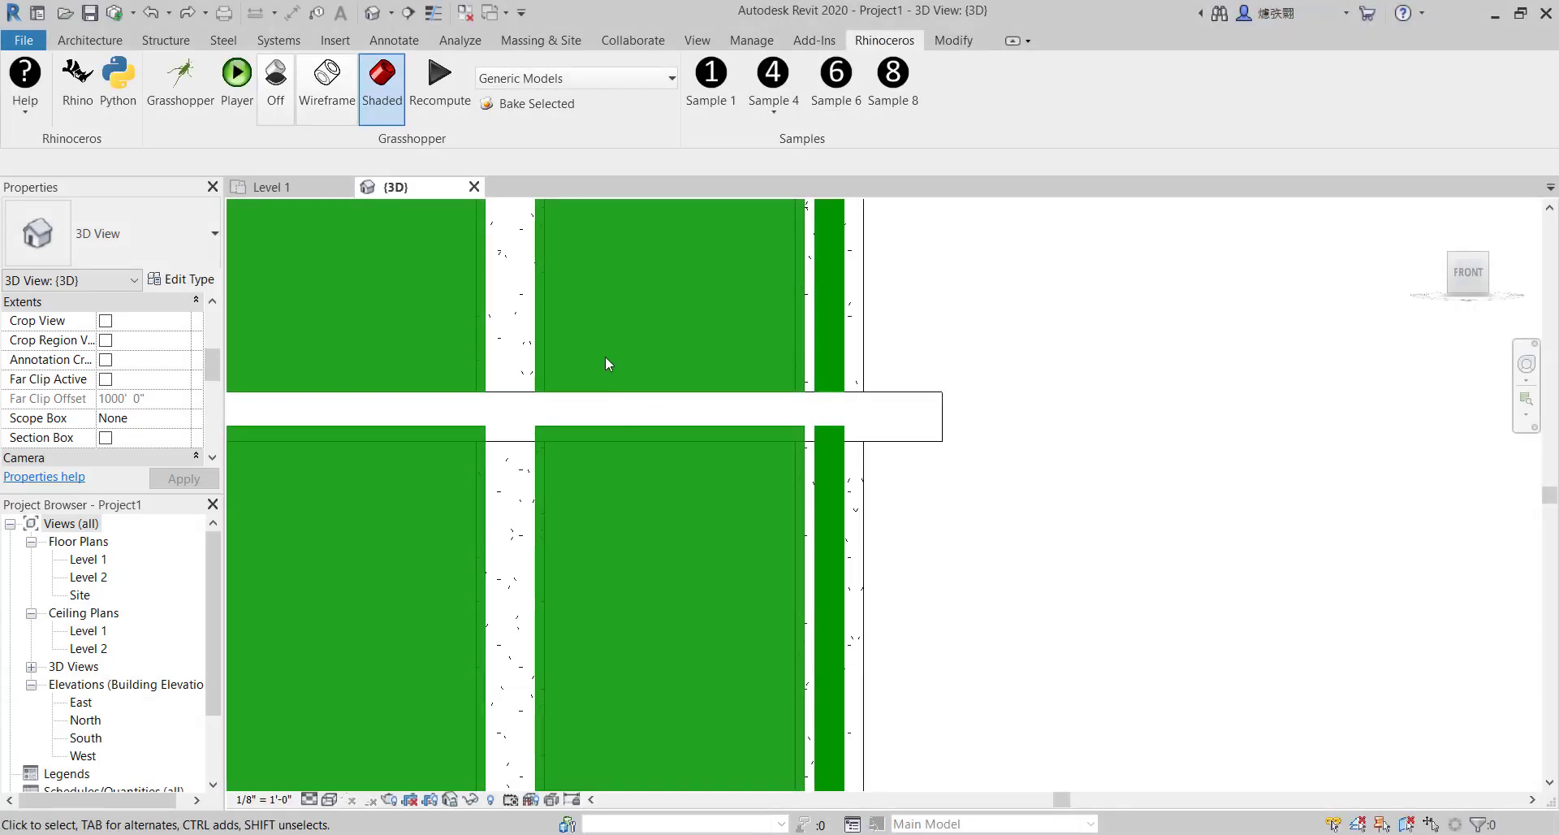
scroll(563, 480, "up", 3)
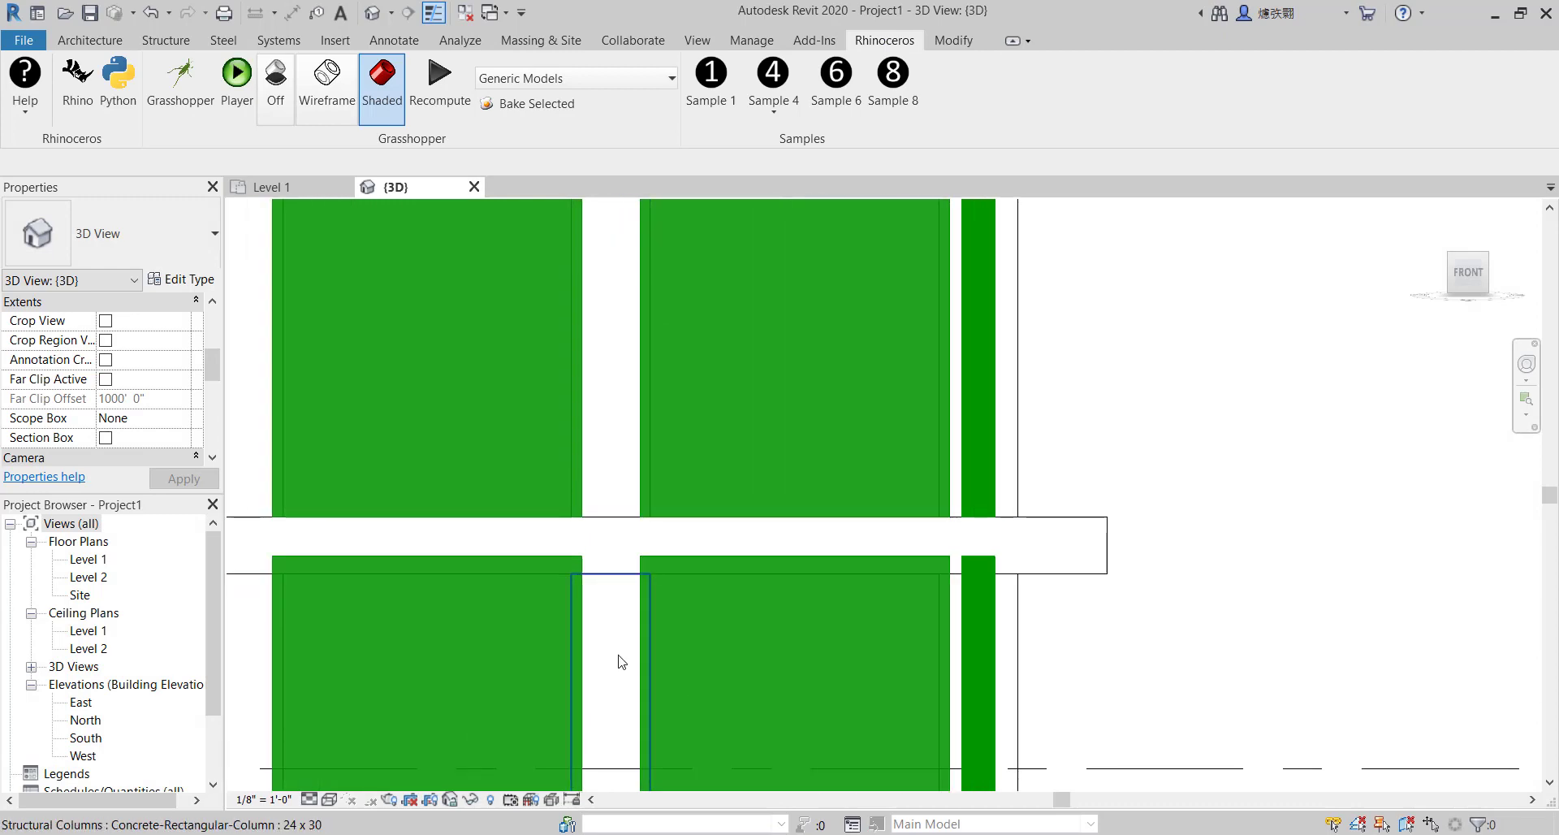
scroll(472, 266, "down", 2)
scroll(470, 336, "up", 3)
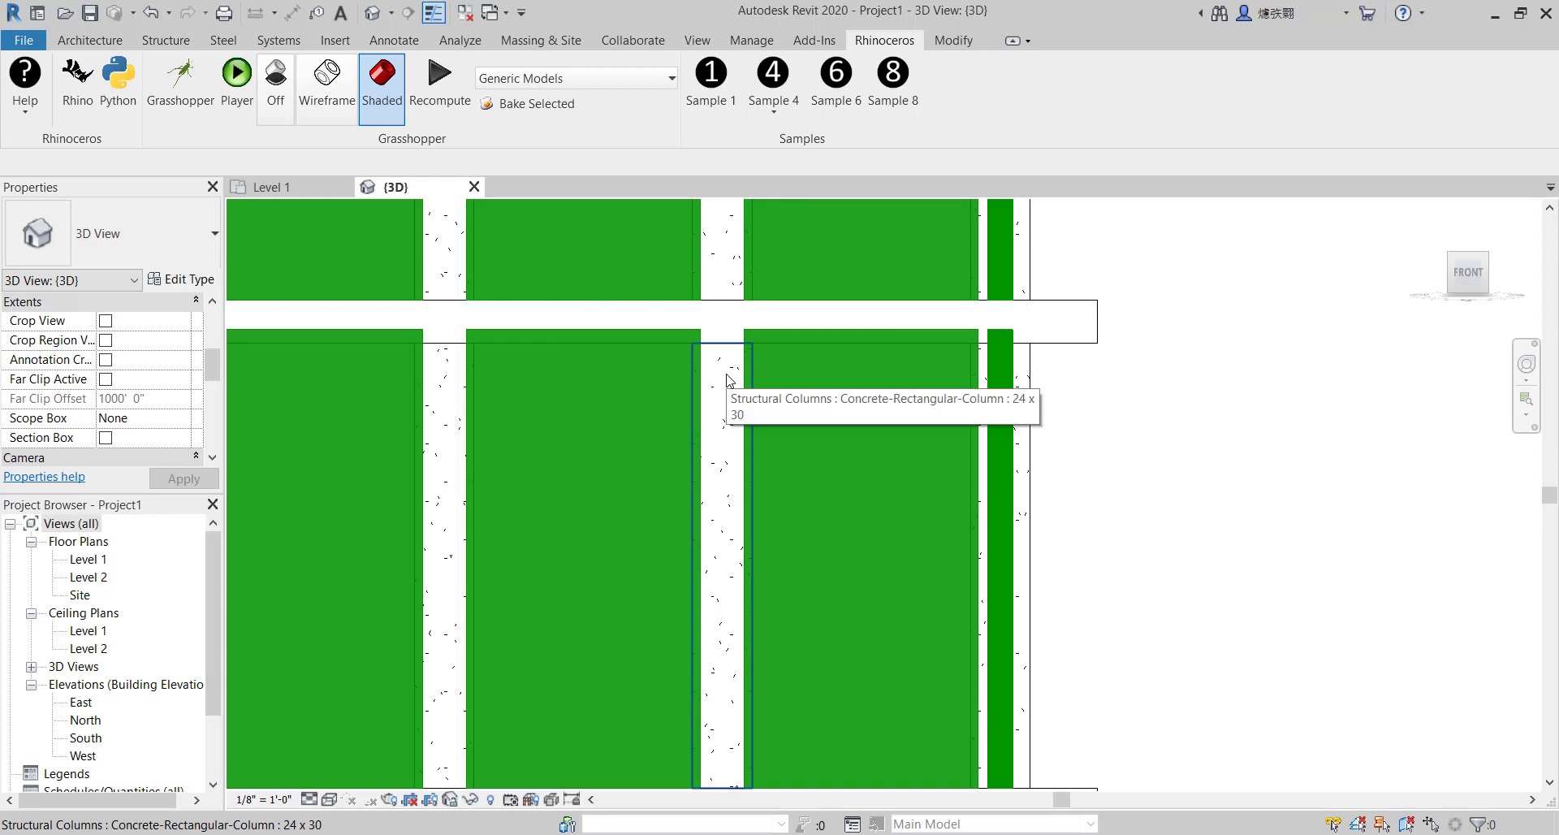
scroll(727, 379, "down", 3)
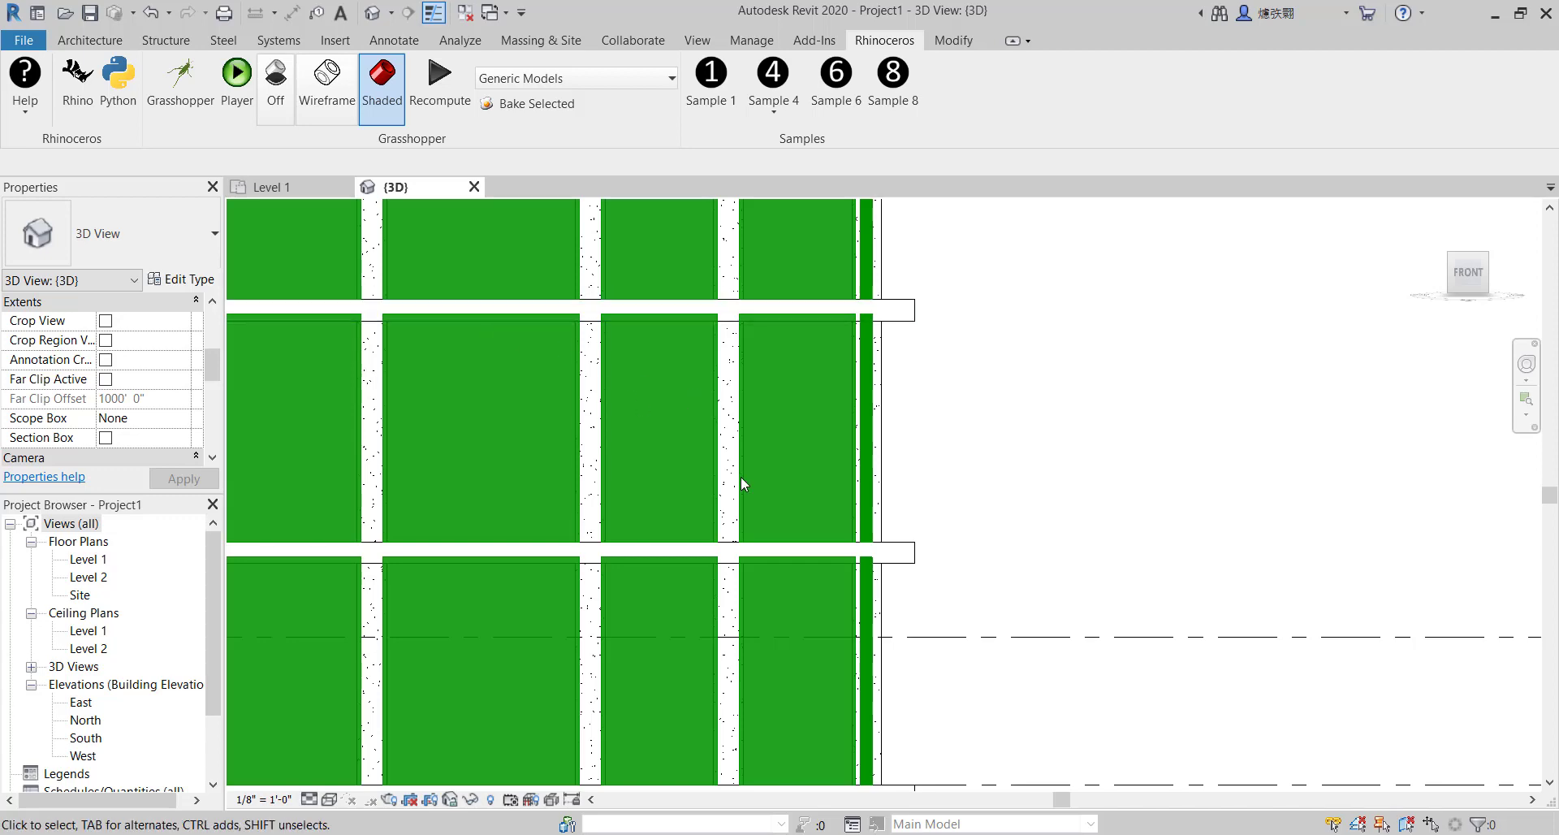
Switch back to Grasshopper and move the selected Extrude component down below the floor's Decompose component
left_click(181, 82)
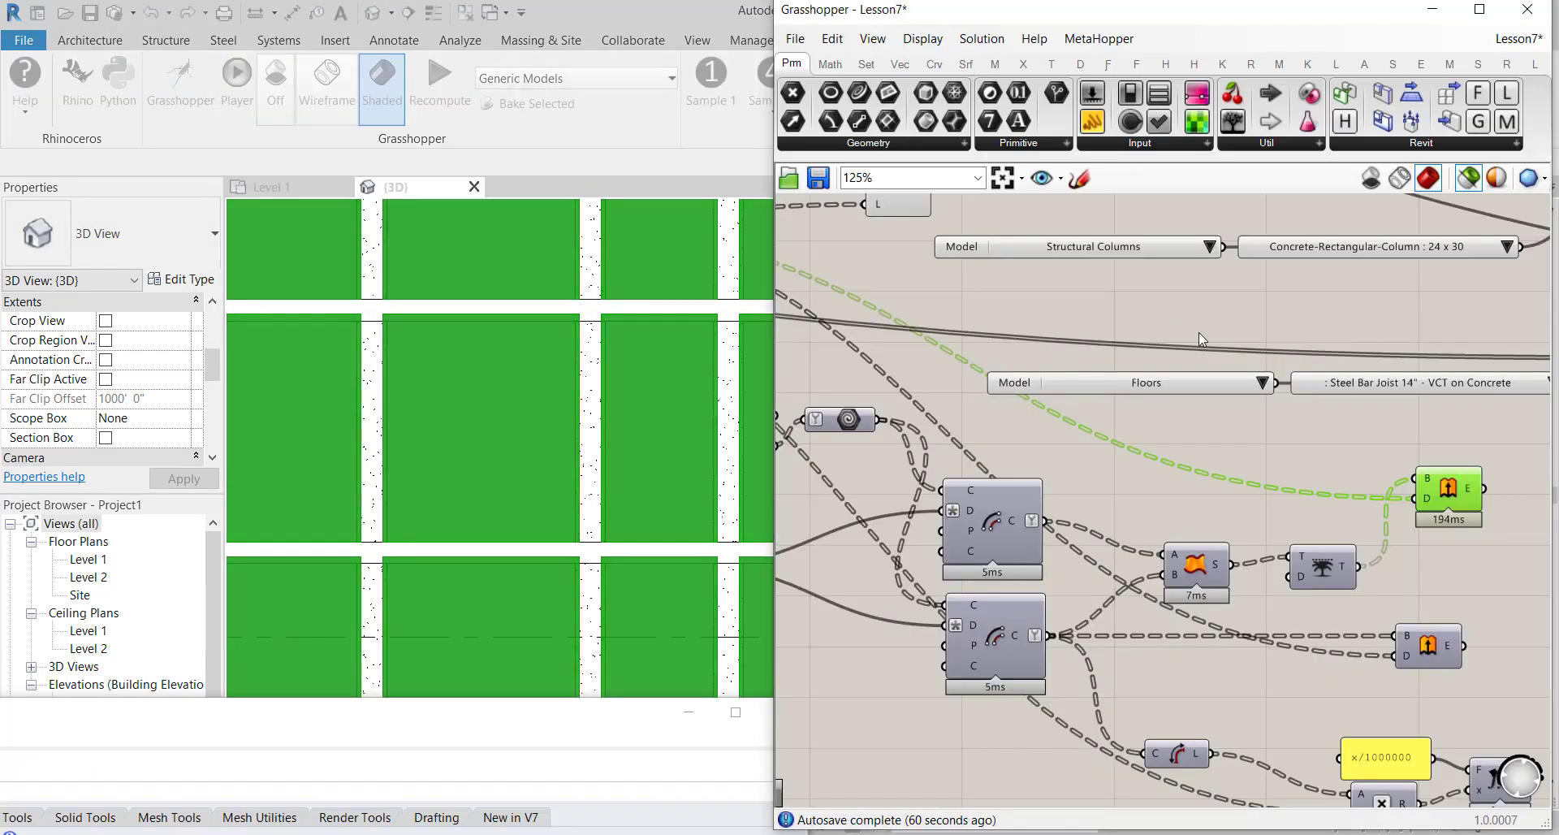
right_click_drag(1383, 562, 695, 600)
scroll(1172, 281, "down", 5)
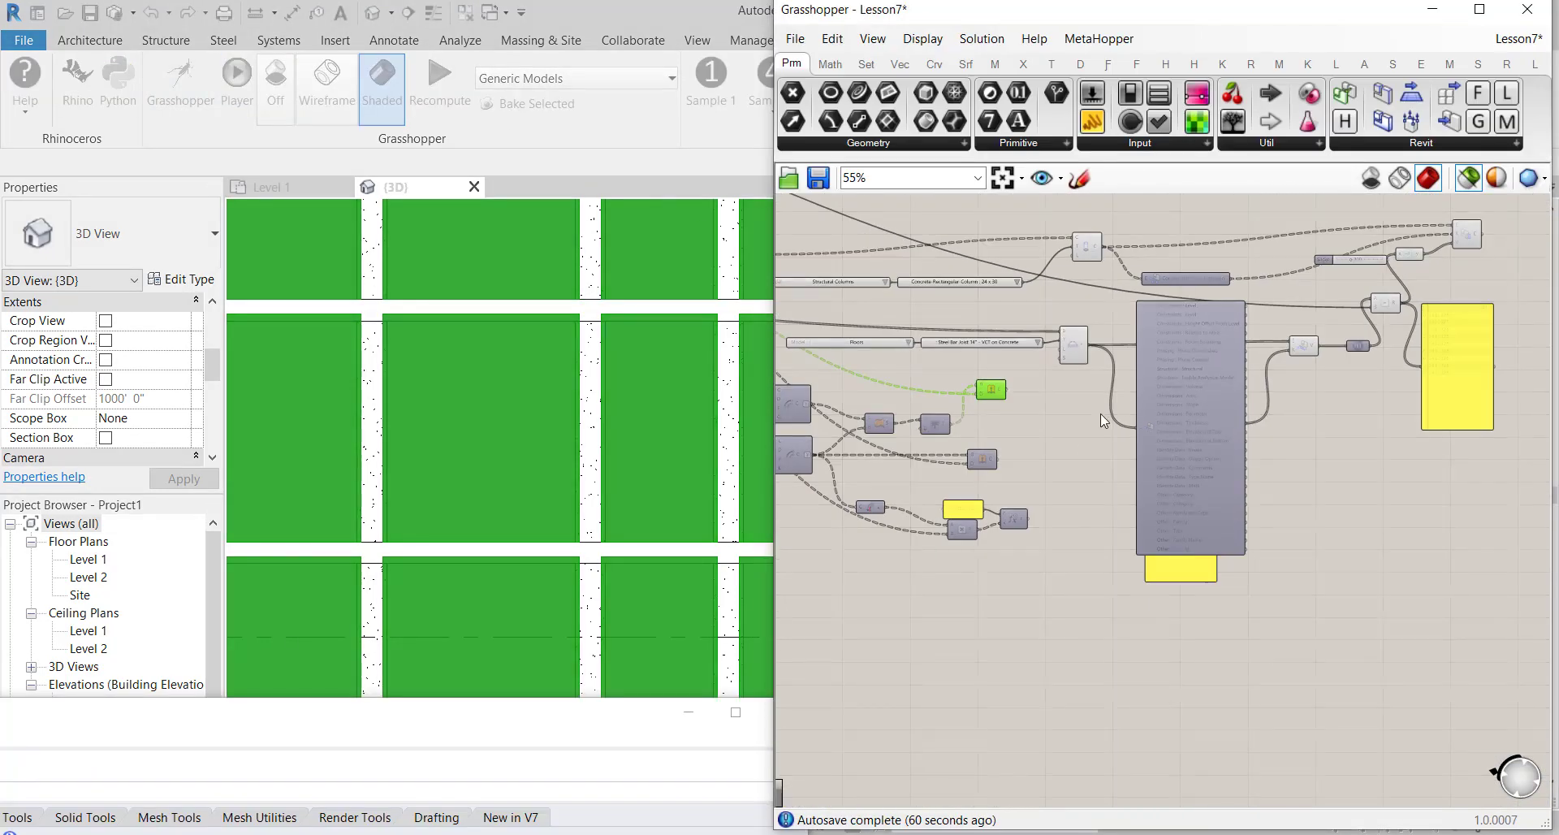
left_click_drag(989, 392, 1244, 656)
Remove the unconnected parameters from the floor's Decompose component and move it up between the floor and ParameterGet components
scroll(1208, 430, "up", 4)
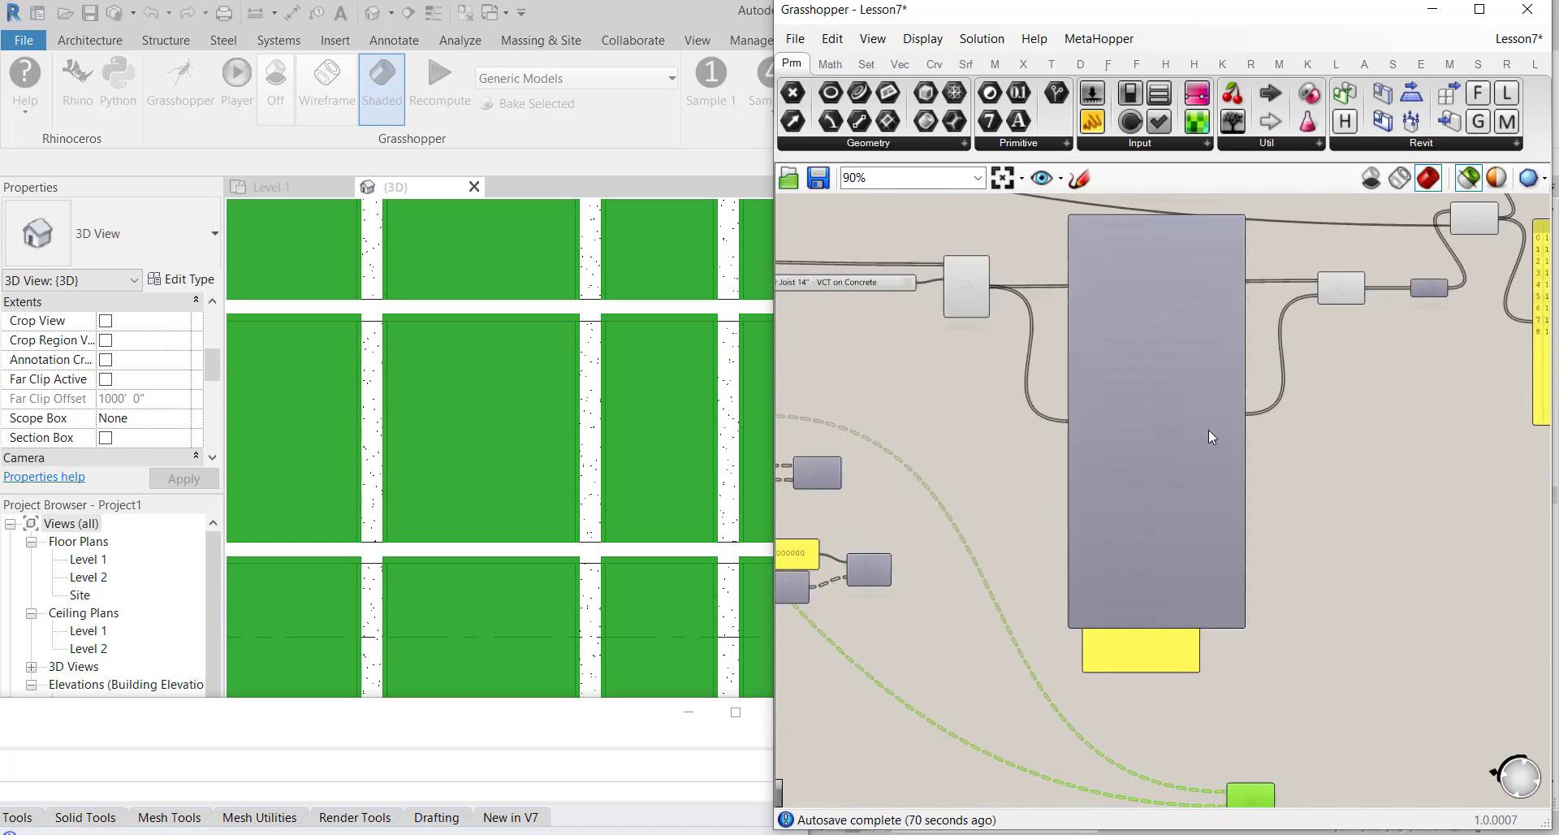
right_click(1069, 422)
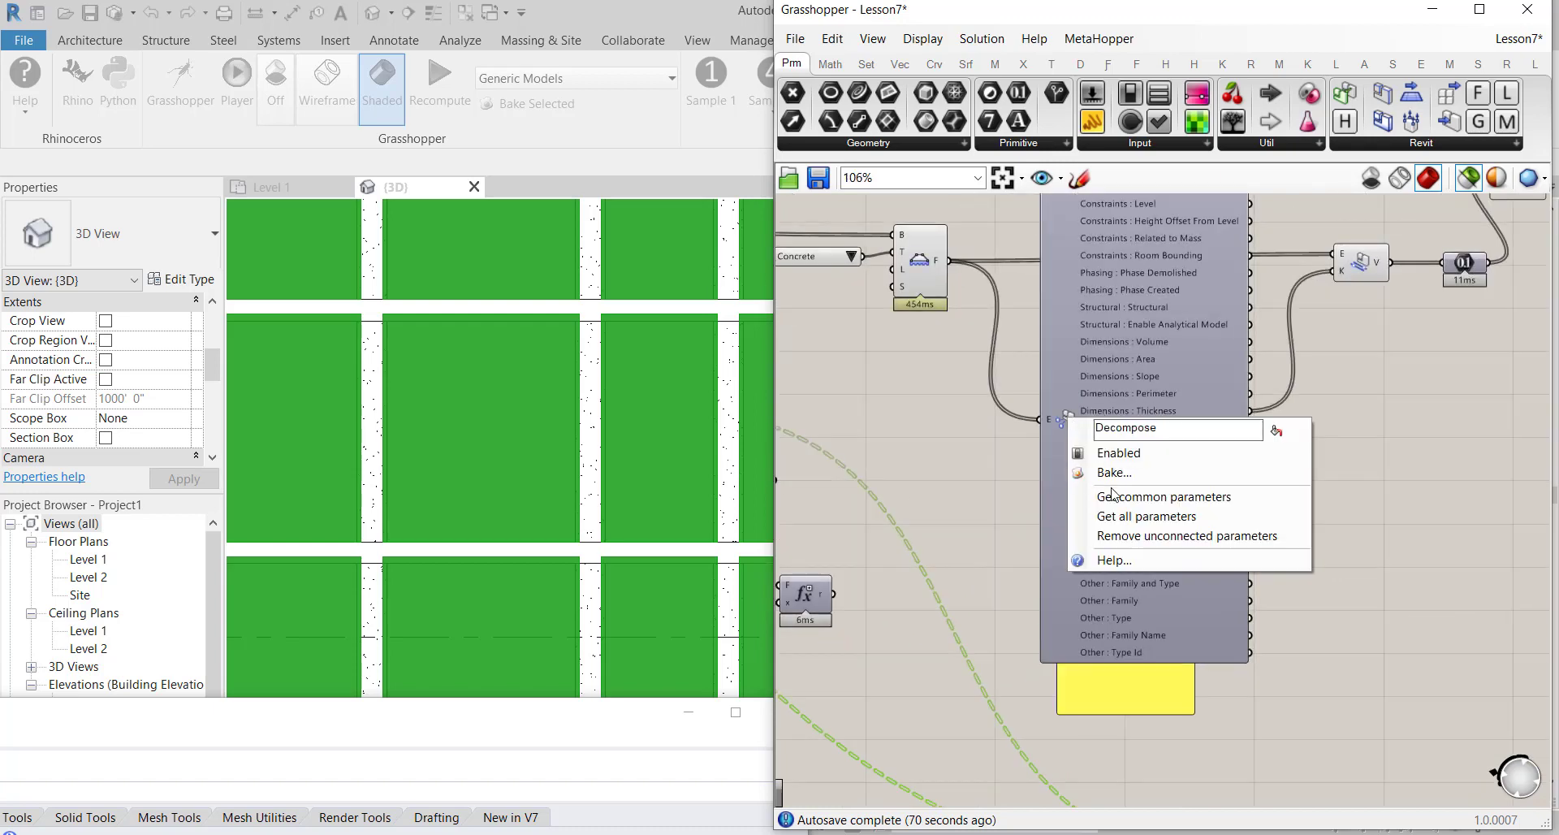
left_click(1135, 537)
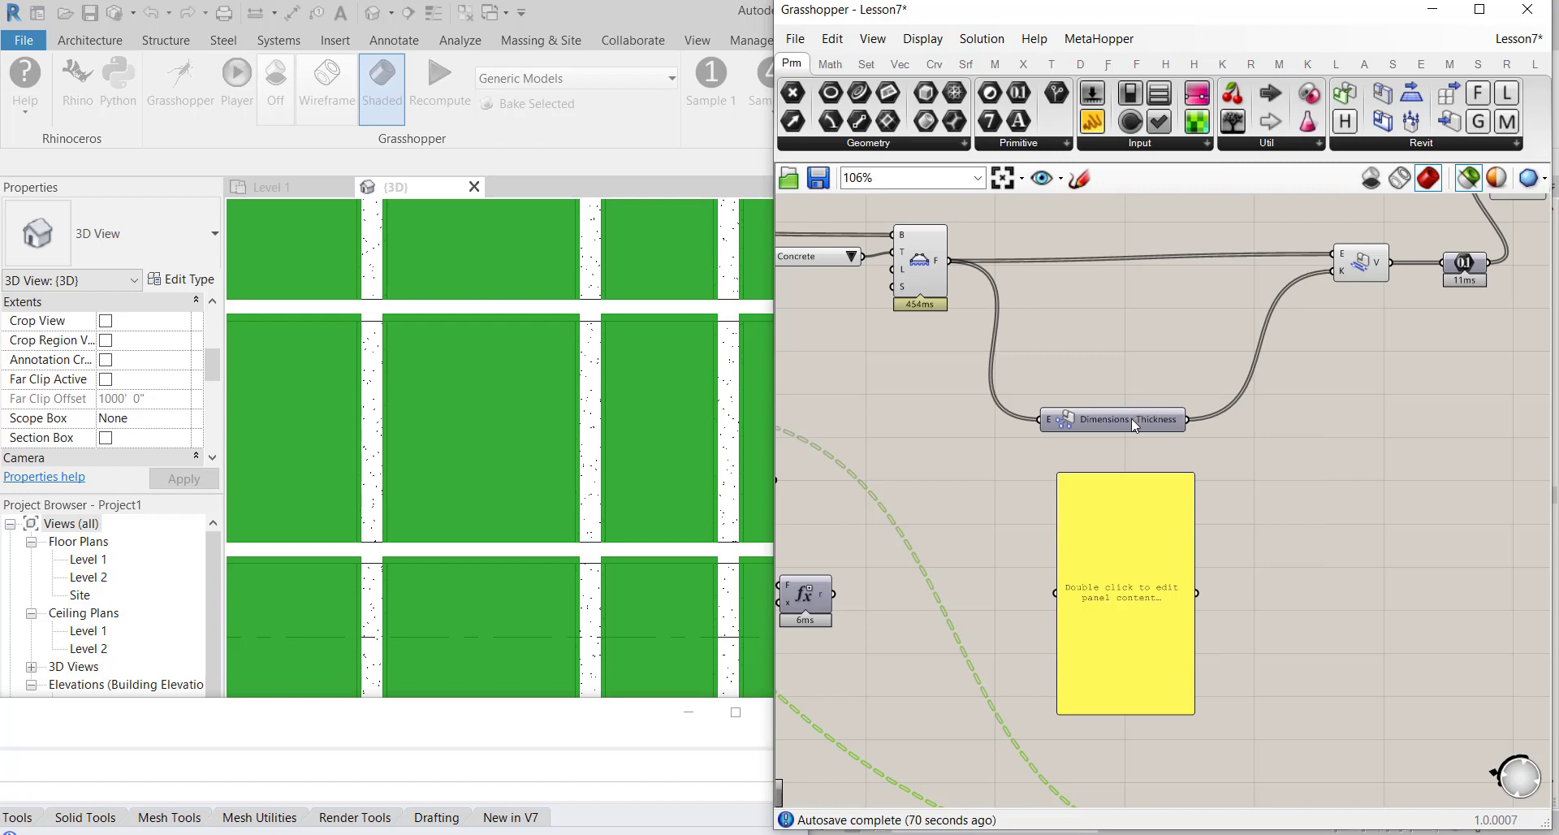
left_click_drag(1132, 417, 1129, 276)
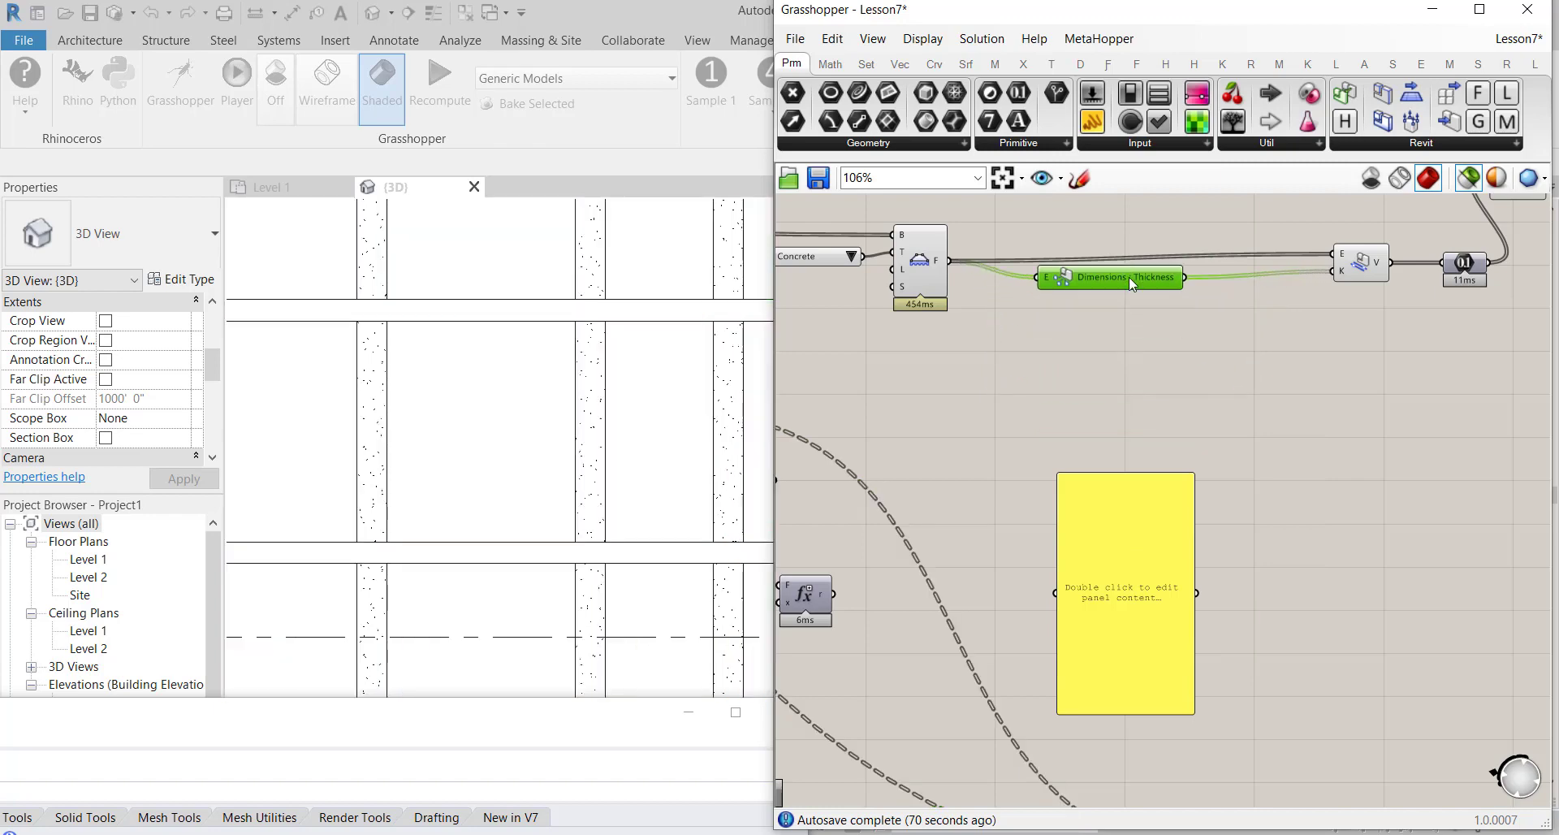
Add an AddWall.ByCurve component to the canvas below the ParameterGet component
left_click(1255, 65)
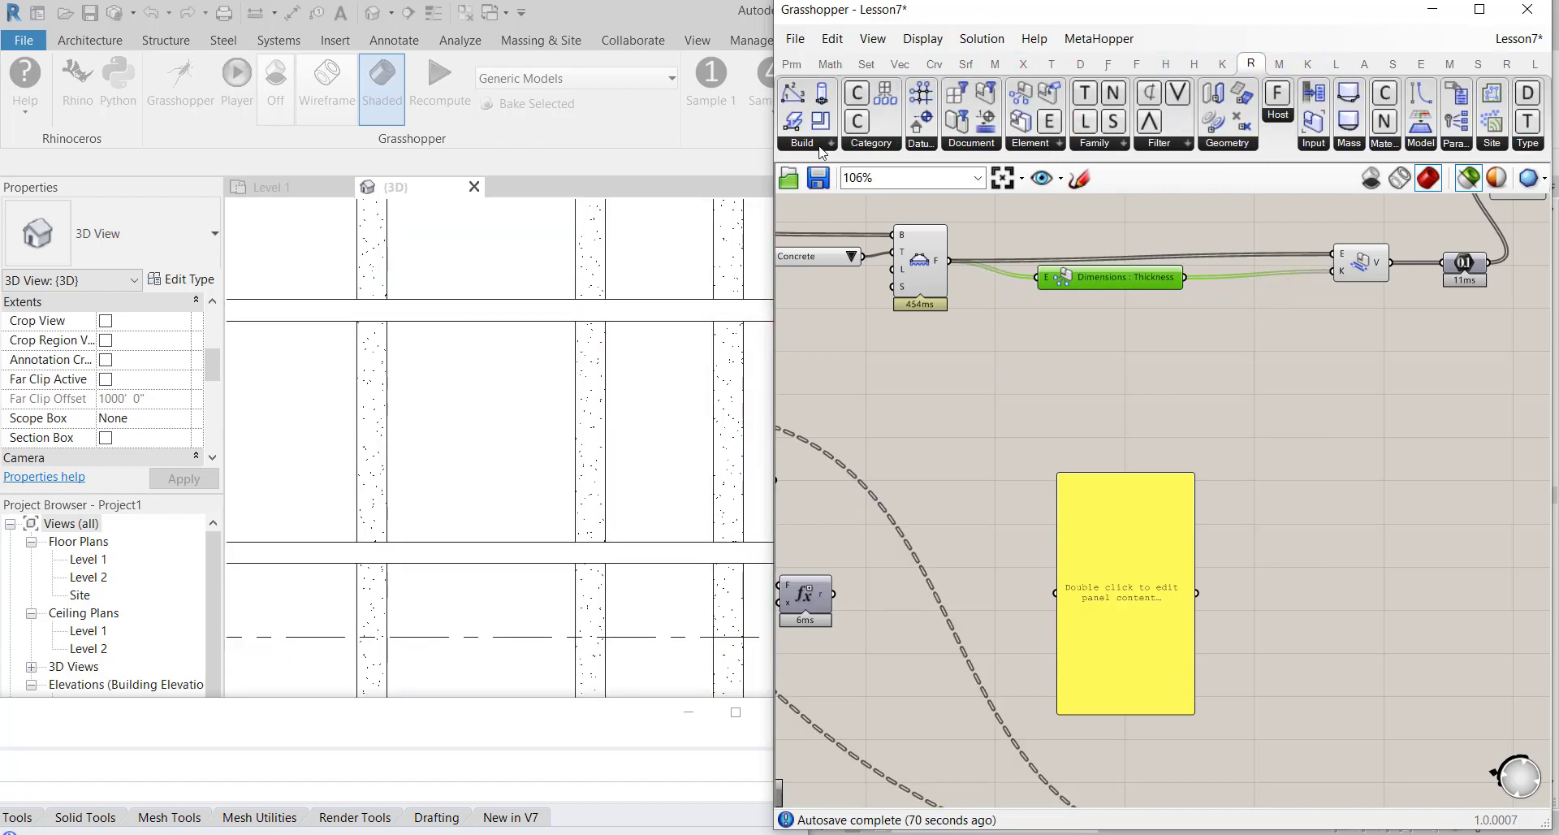
left_click(822, 143)
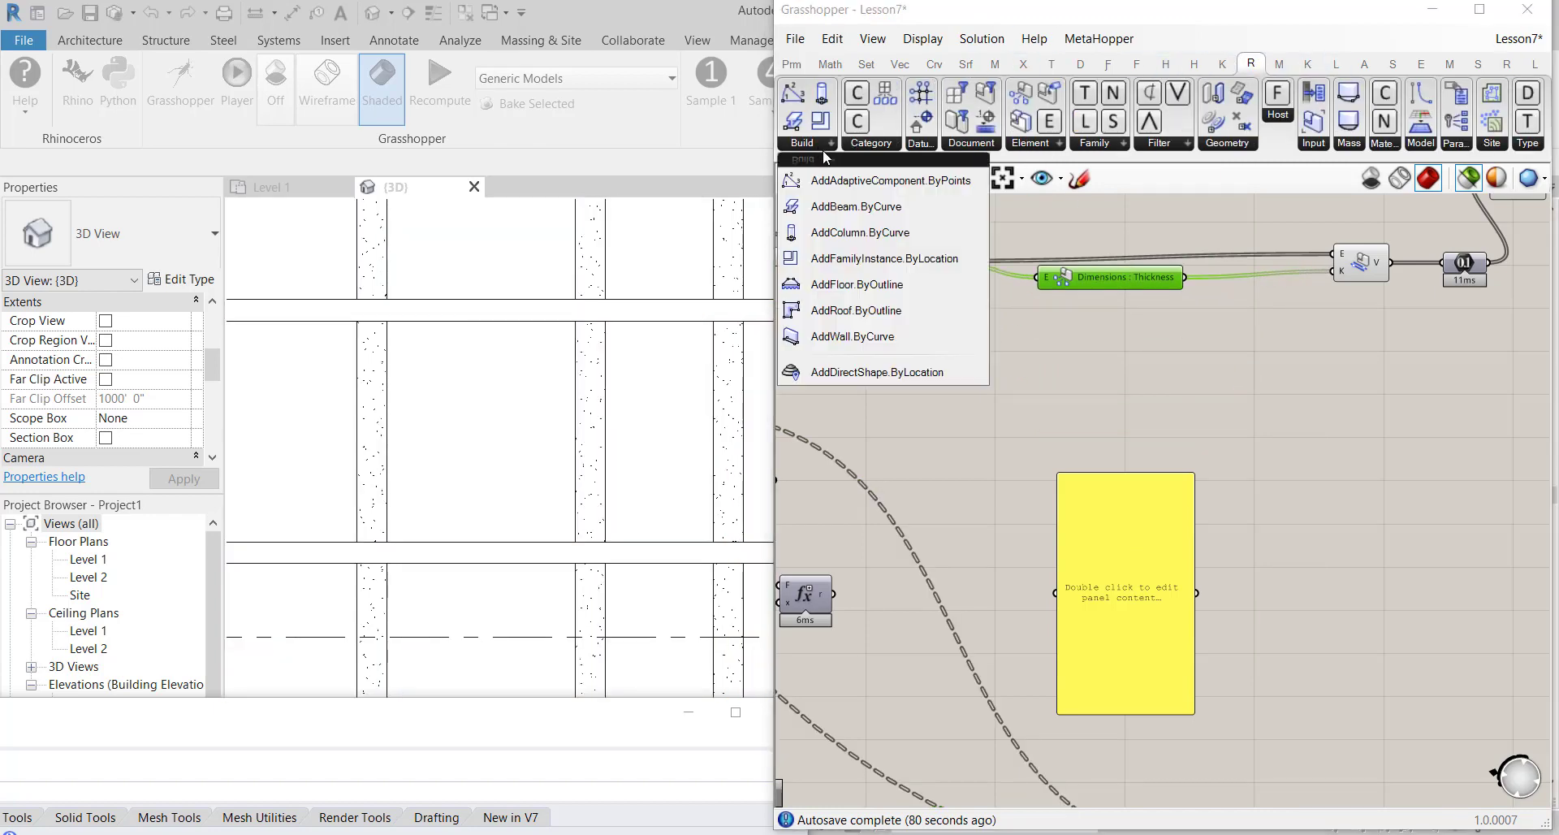
left_click(822, 336)
scroll(1300, 351, "down", 3)
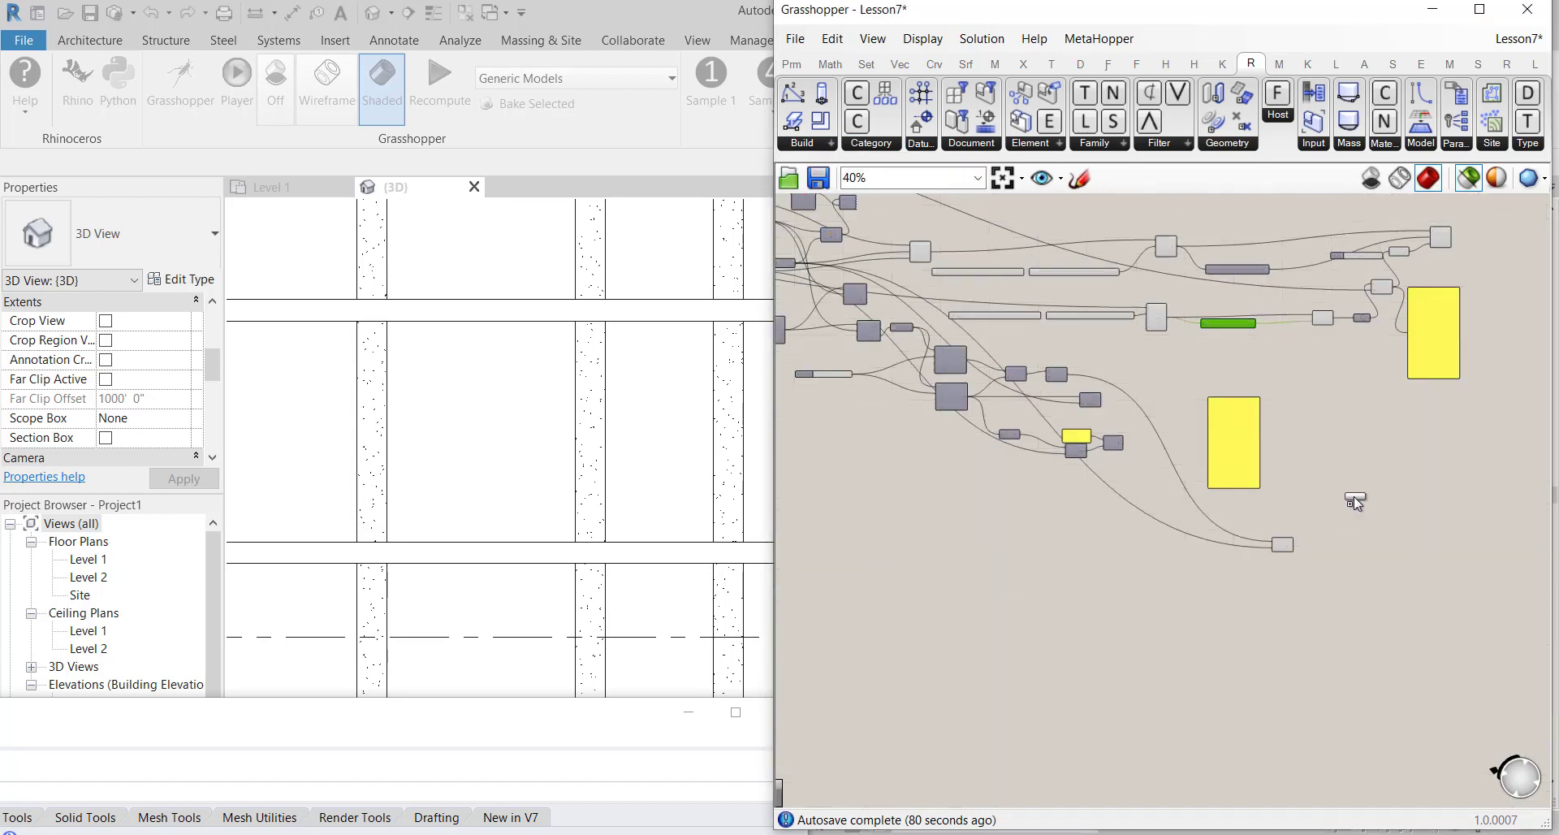
scroll(1353, 495, "up", 3)
left_click(1336, 447)
Move the empty panel further down and place the Extrude component above it, beneath the floor components
left_click_drag(1218, 684, 1172, 752)
left_click_drag(1233, 430, 1233, 300)
scroll(1362, 362, "down", 5)
scroll(1045, 333, "up", 5)
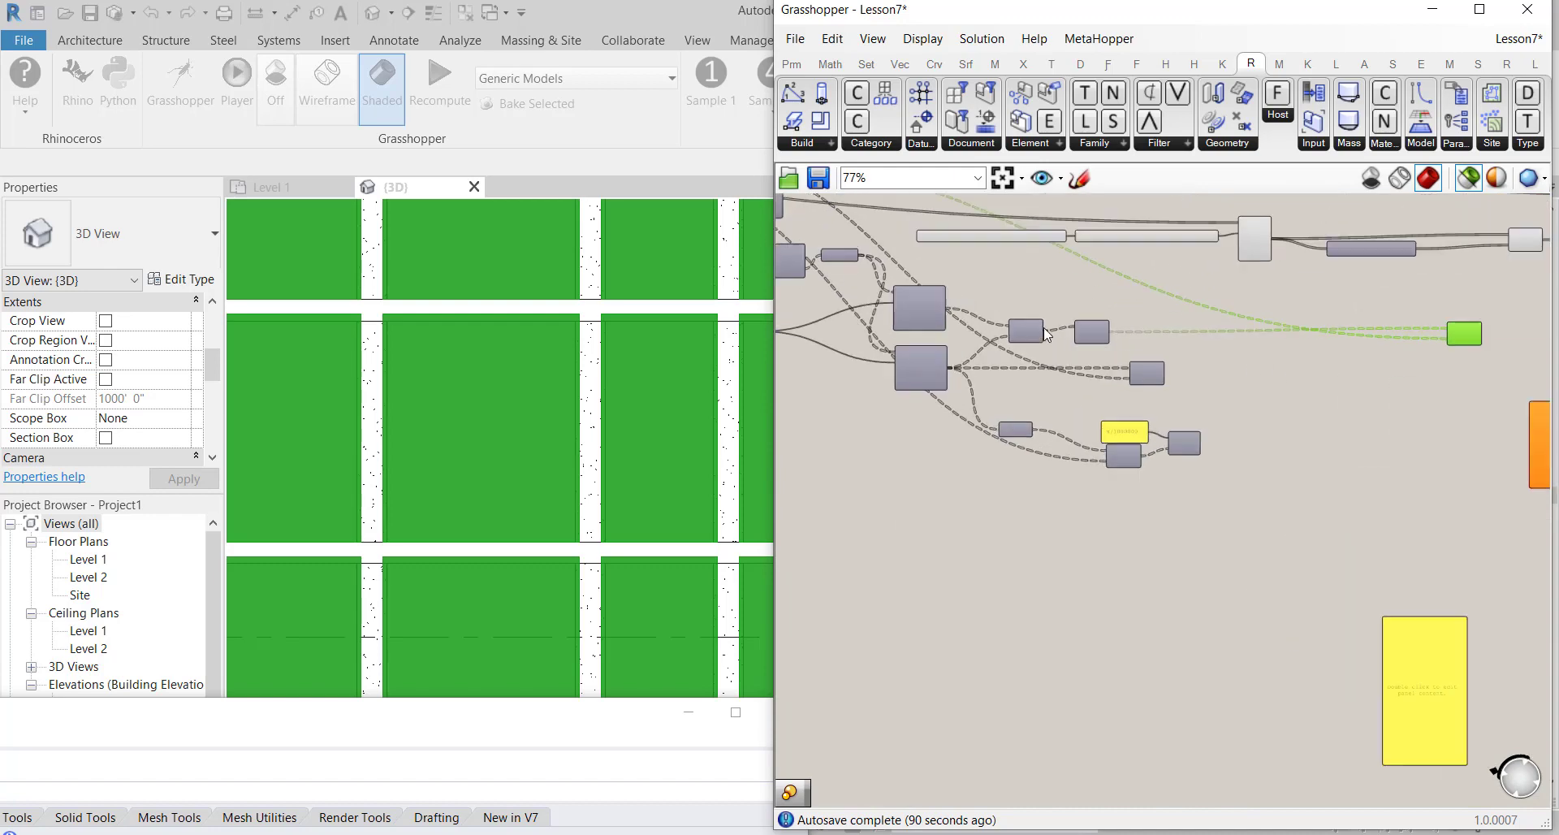
Select the Curve parameter holding the trimmed segments and bring Rhino's Perspective viewport beside Grasshopper to inspect those curves
right_click_drag(1338, 406, 817, 399)
right_click_drag(952, 339, 1150, 509)
left_click(1192, 364)
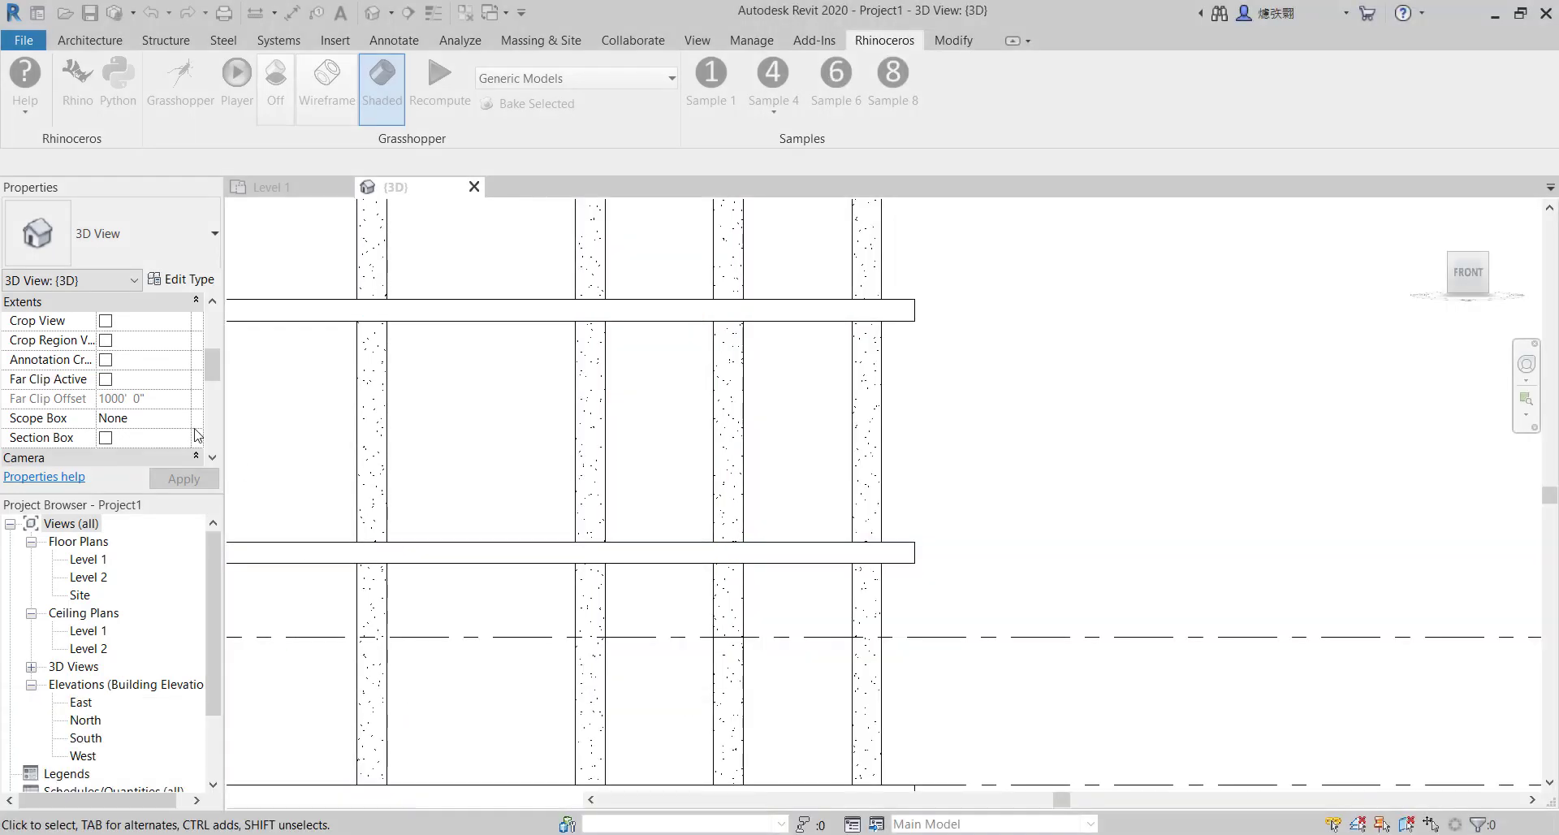
left_click(412, 693)
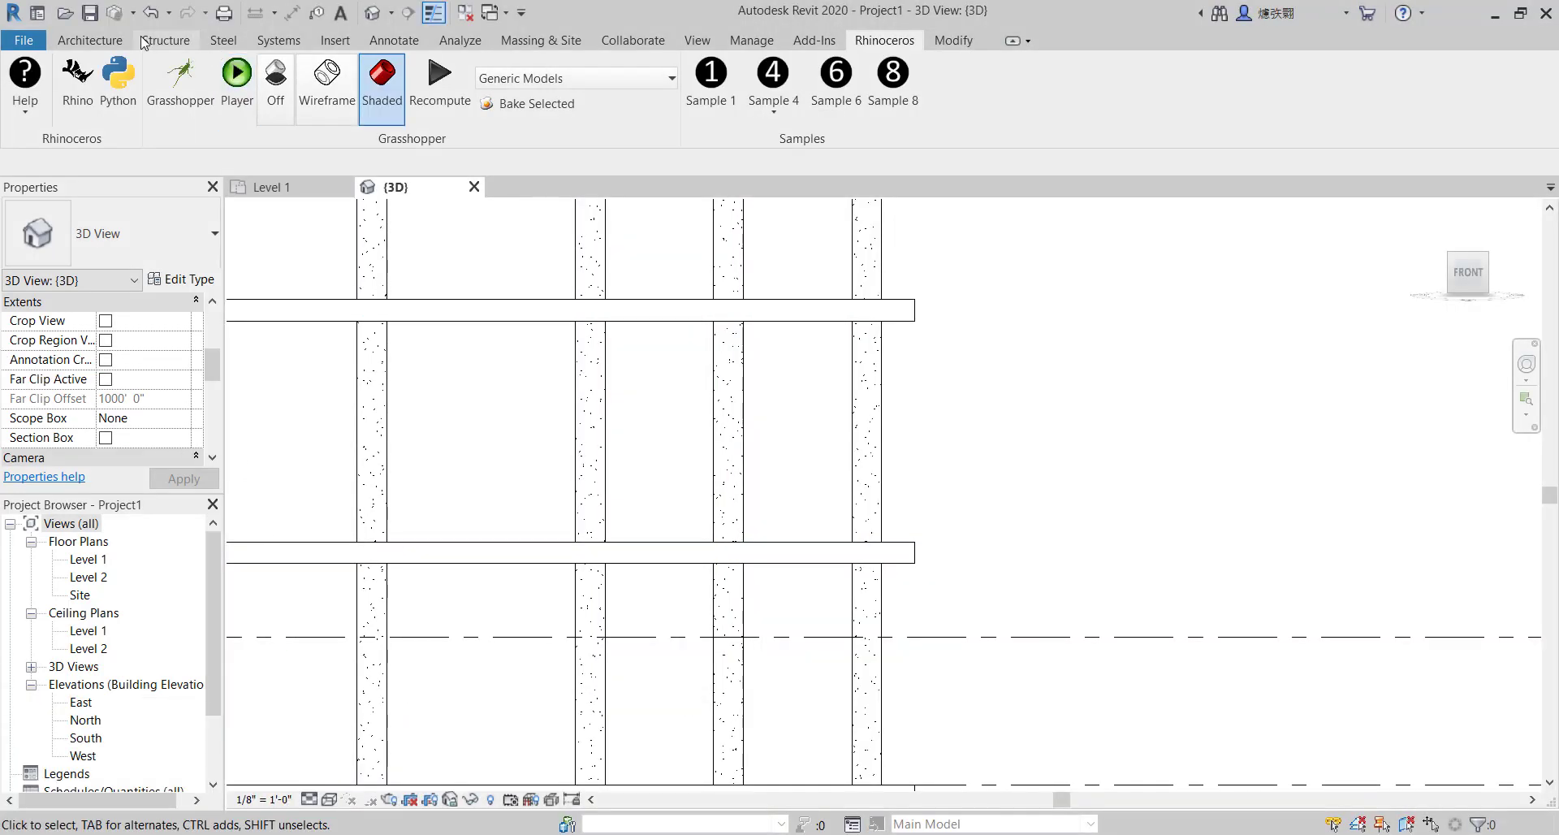
left_click(77, 81)
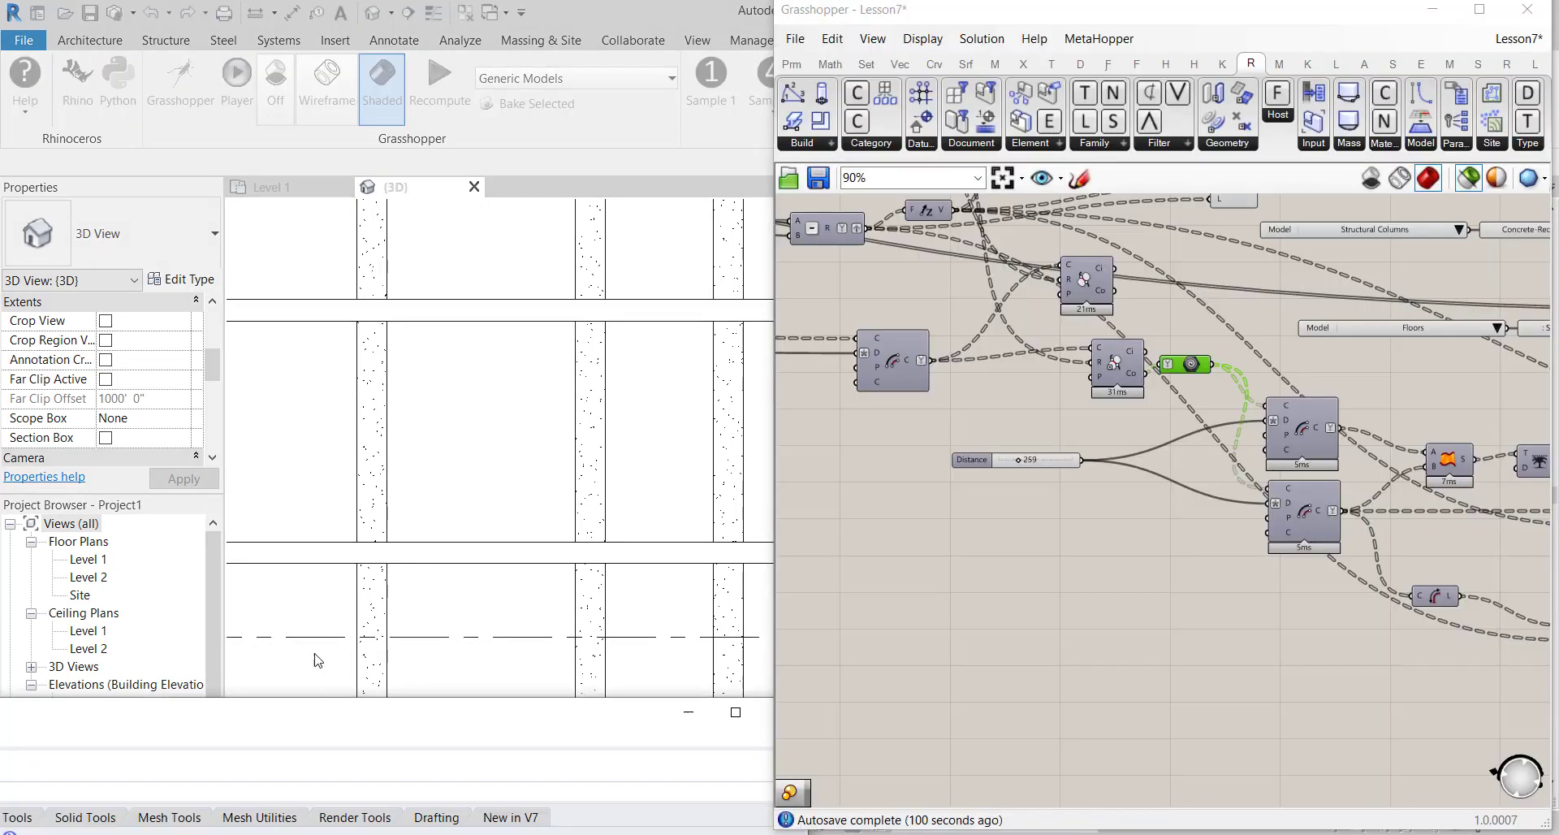
left_click_drag(286, 712, 1, 460)
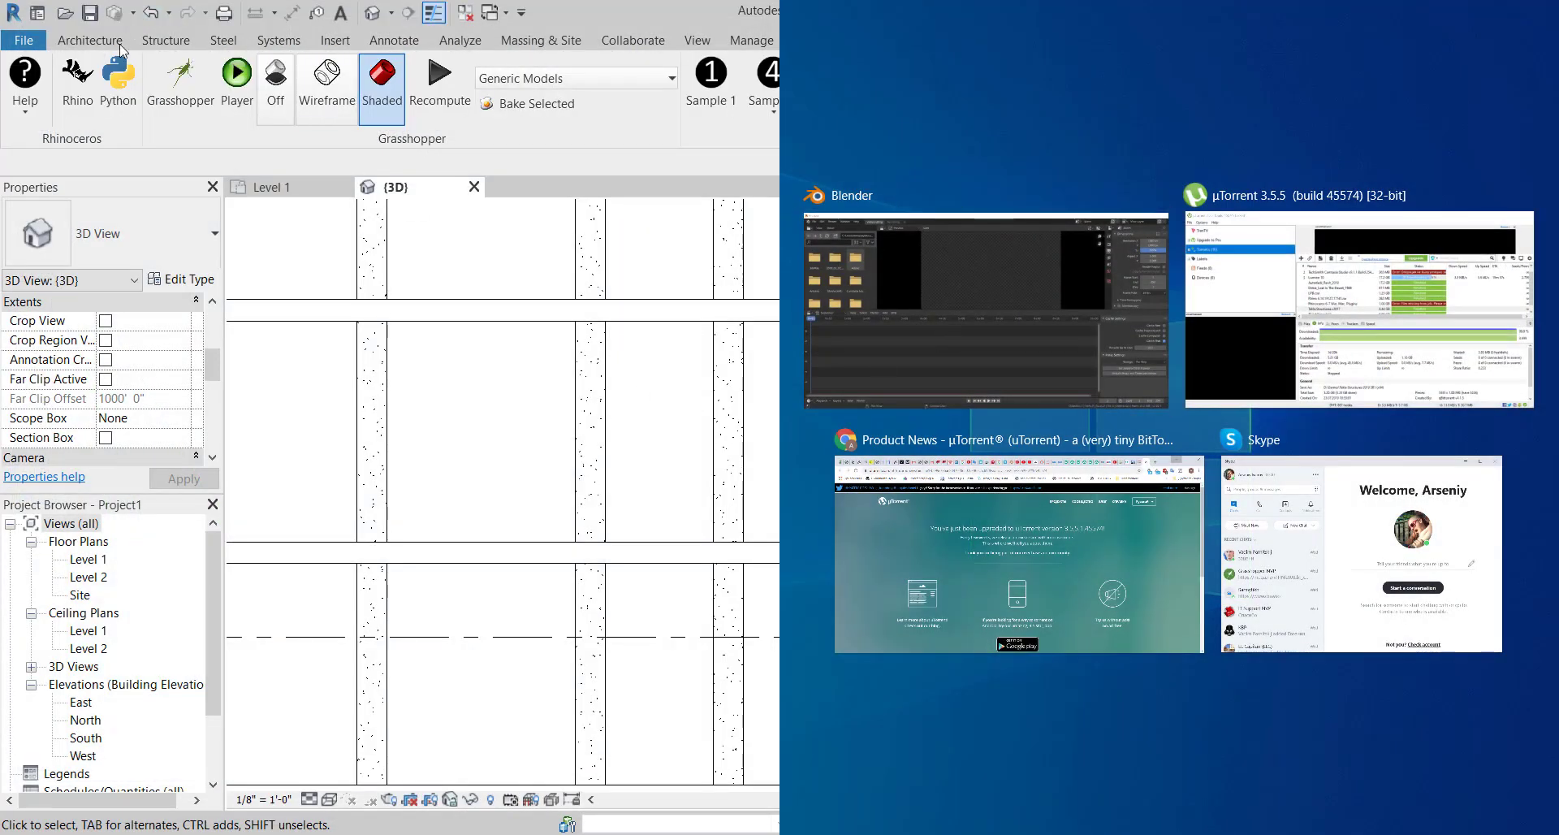
left_click(78, 81)
left_click(255, 431)
scroll(450, 359, "down", 5)
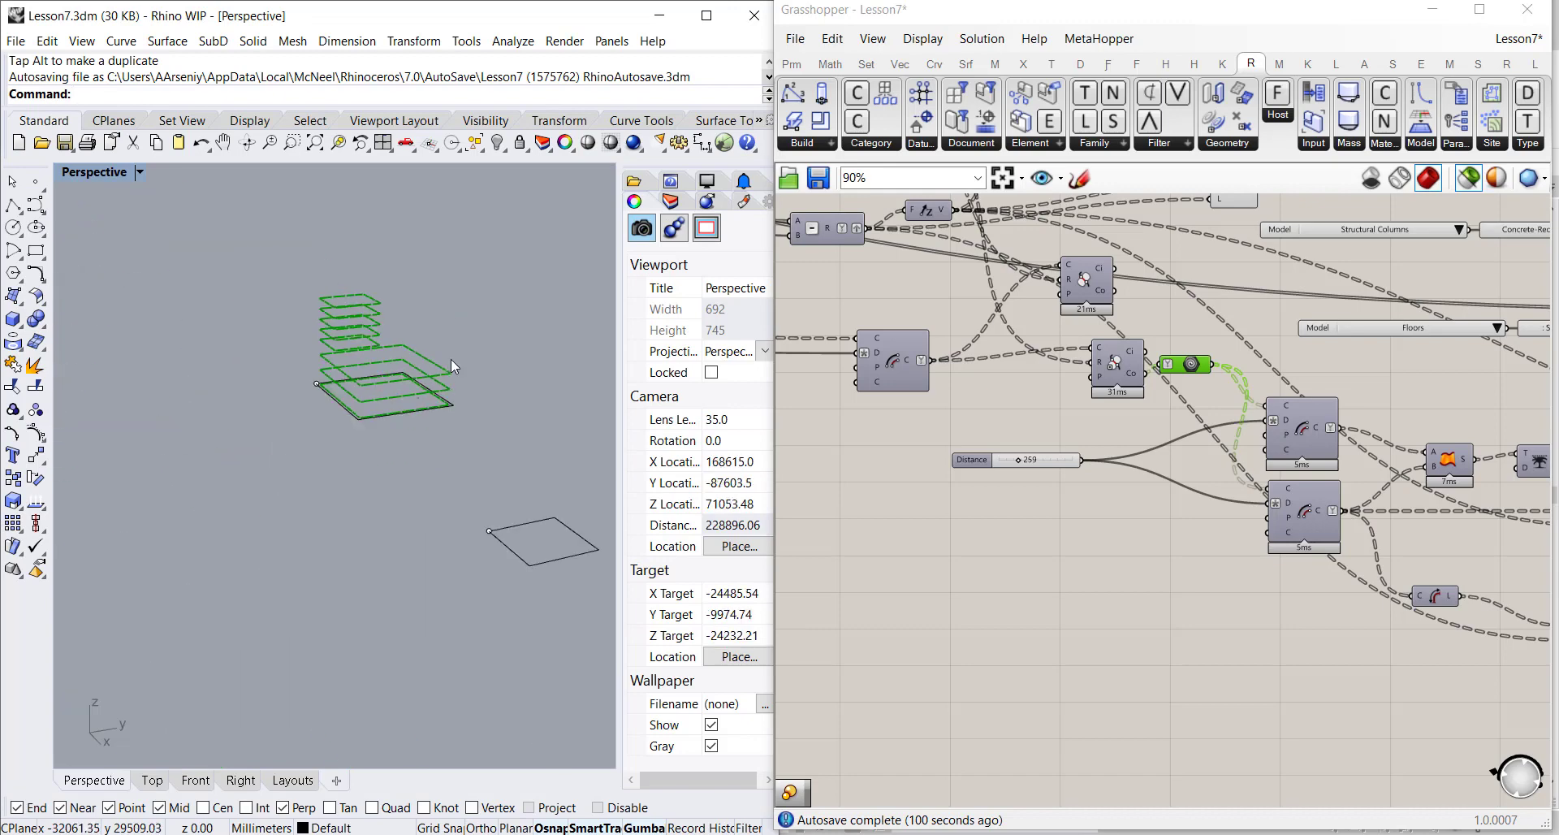
scroll(451, 359, "up", 10)
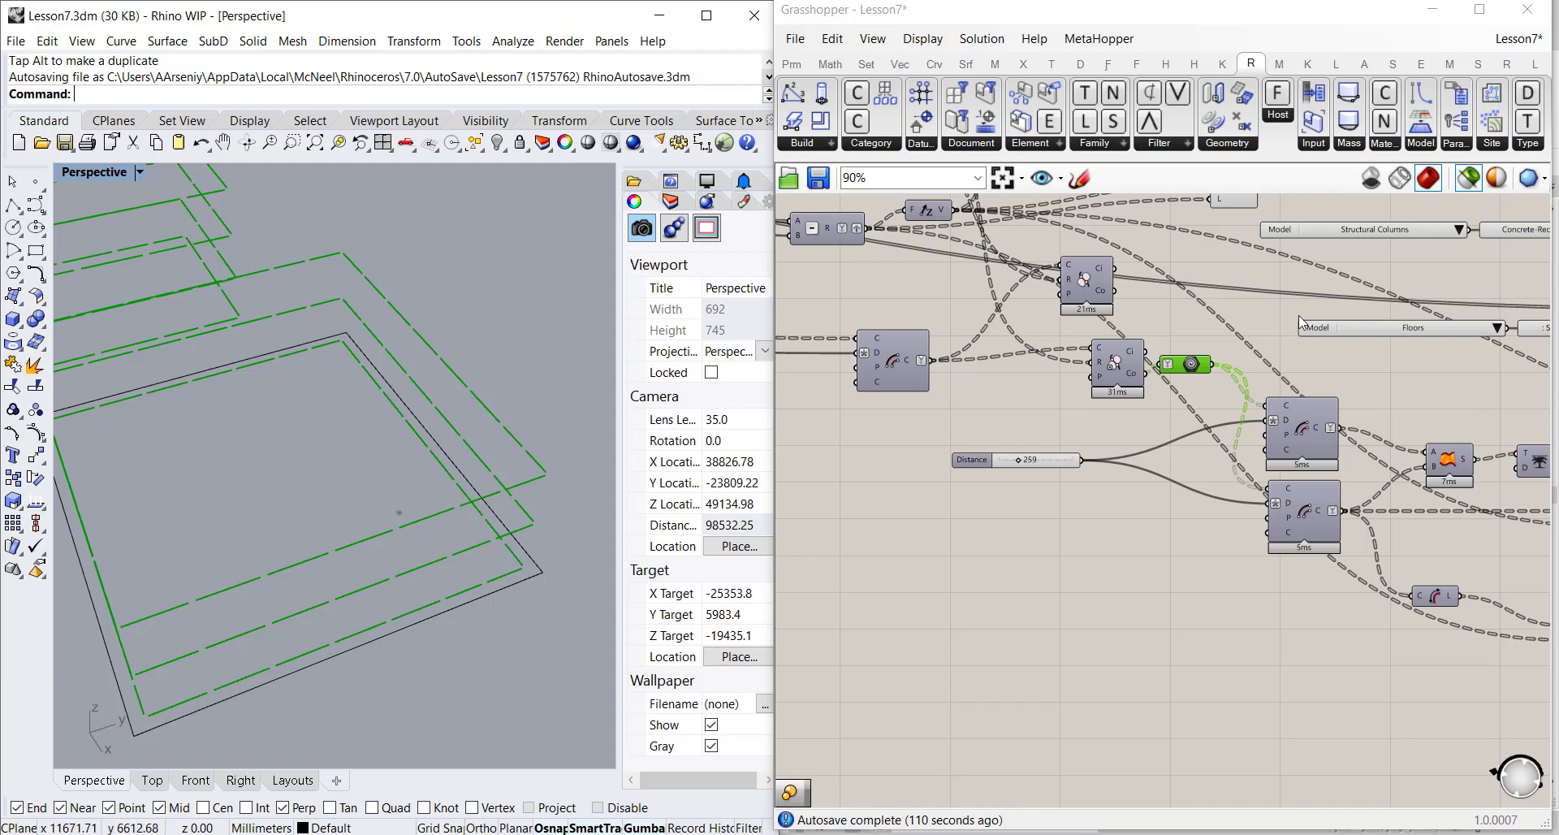
Select the two downstream Offset Curve components and examine their curve pairs in the Rhino viewport
left_click_drag(1382, 387, 1287, 559)
scroll(502, 435, "up", 3)
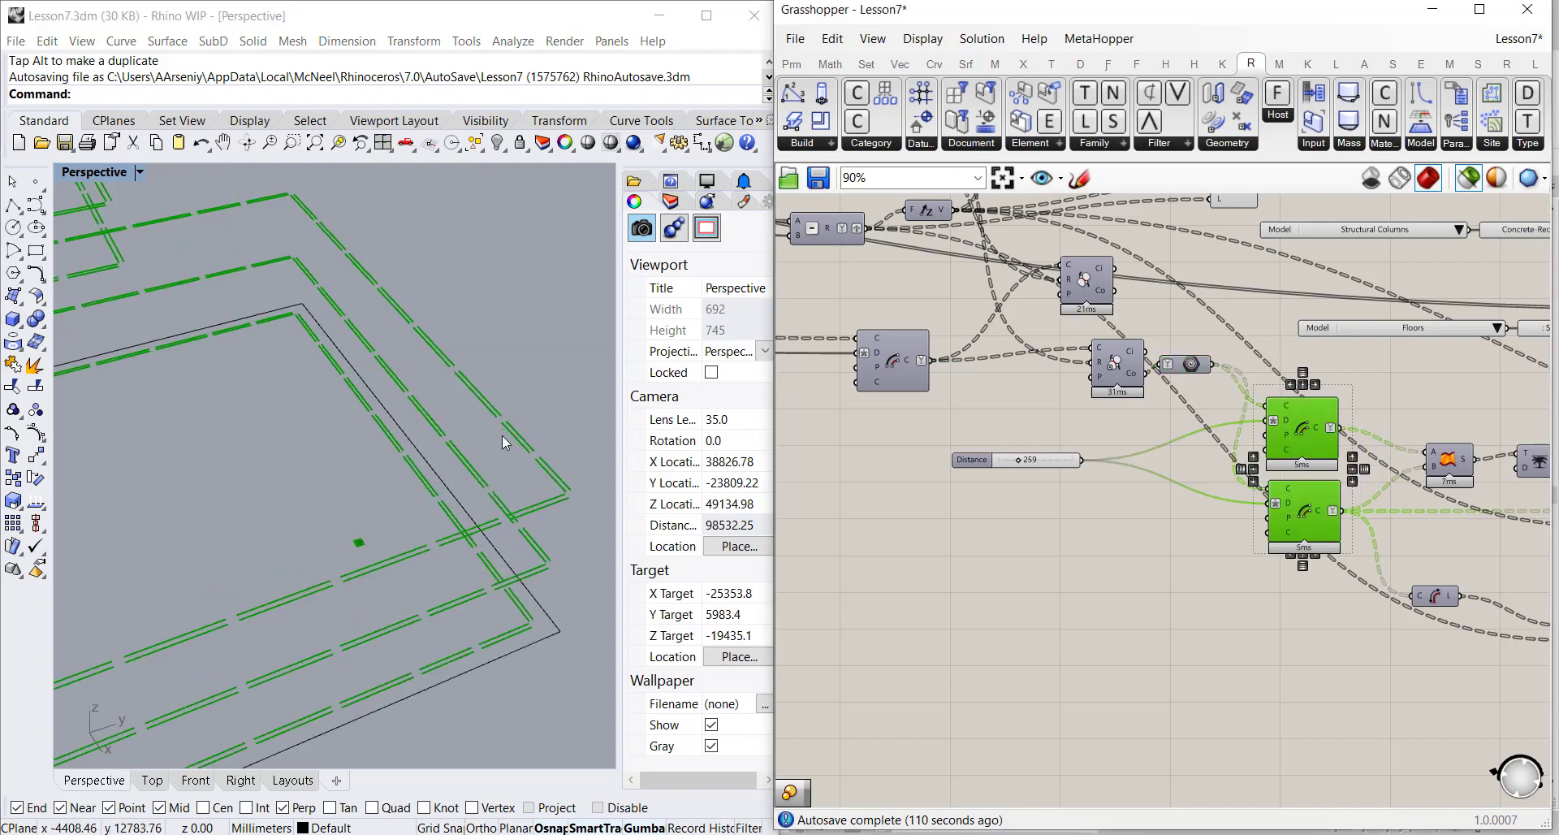
scroll(529, 459, "down", 8)
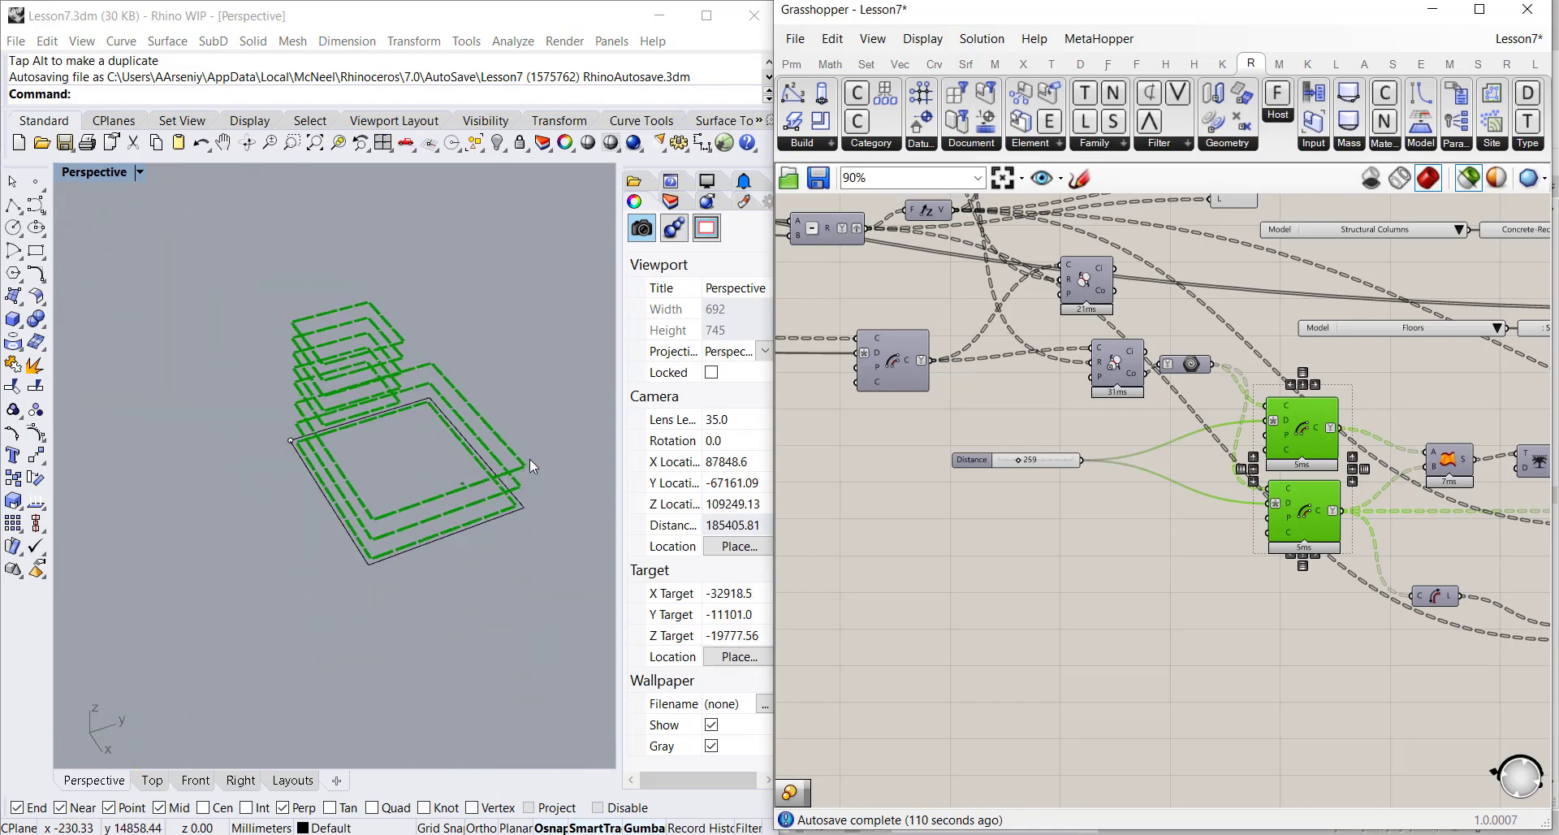
scroll(528, 451, "up", 8)
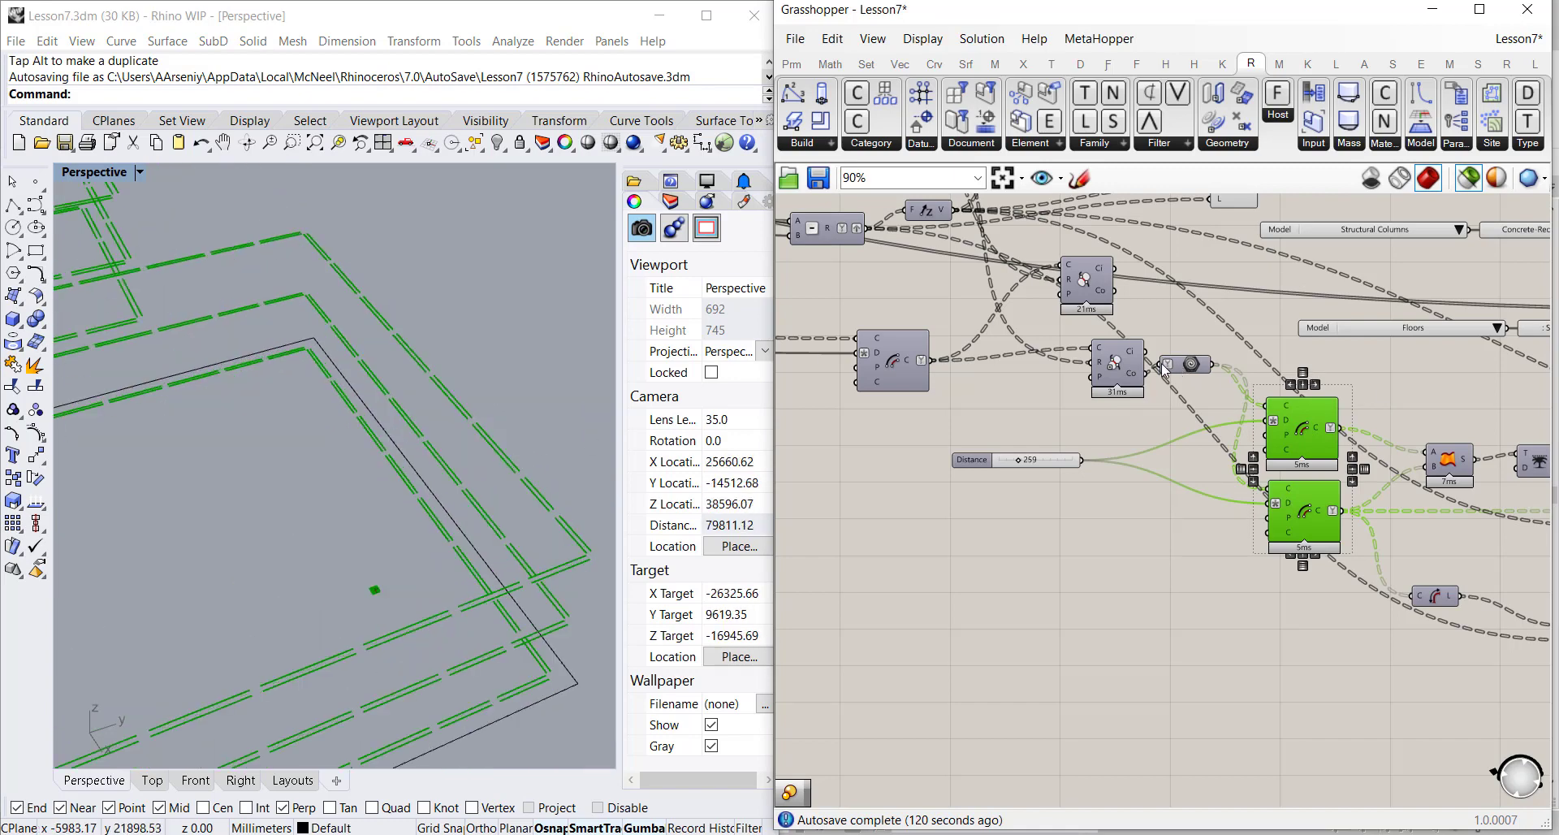
Preview the upstream Offset Curve, the region trim component and the Curve parameter in turn, nudging each slightly on the canvas
left_click_drag(894, 354, 873, 356)
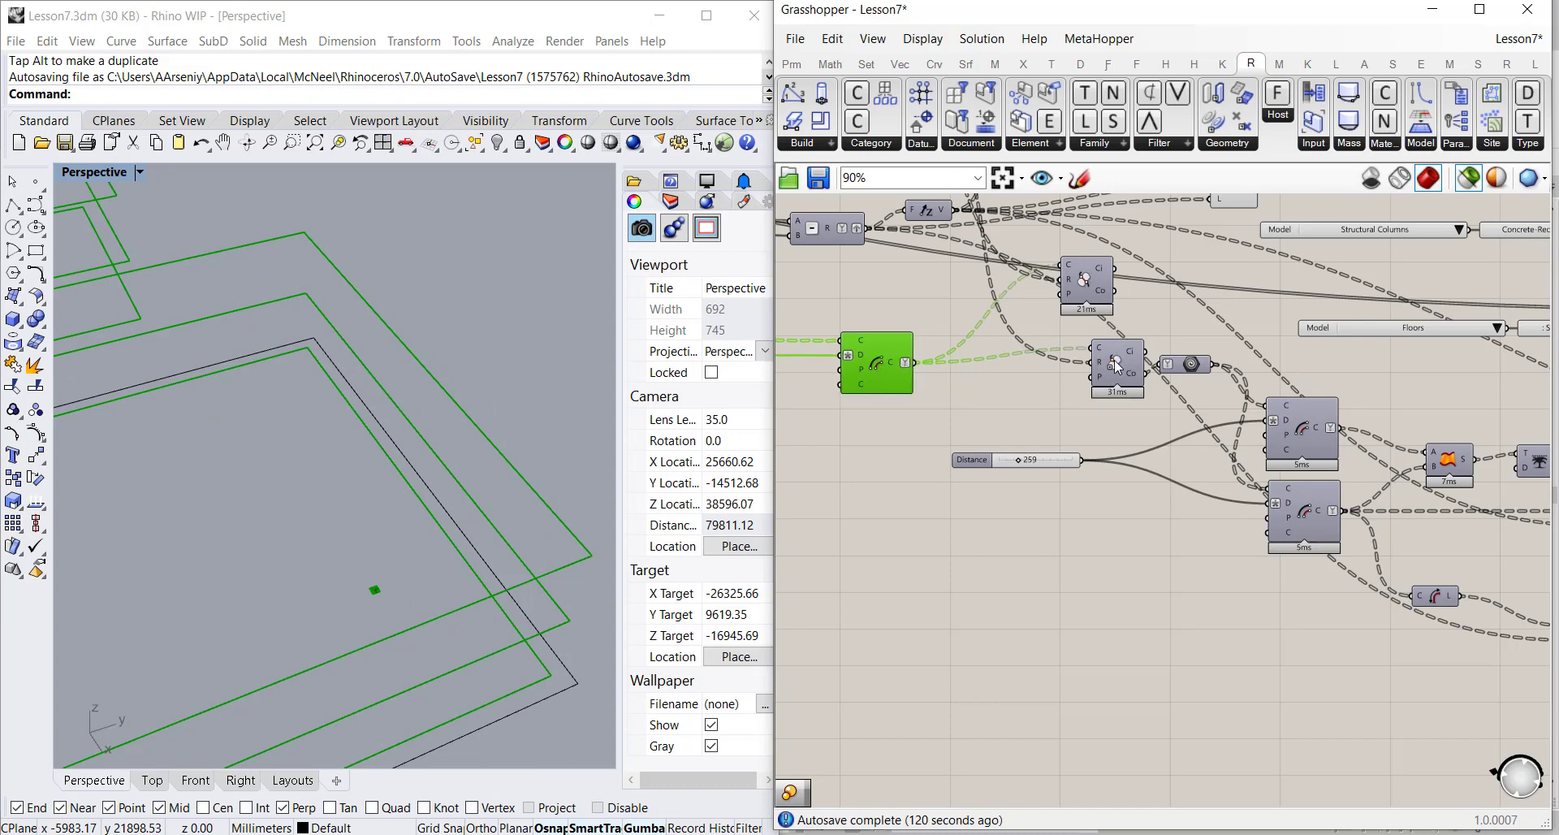
left_click_drag(1117, 368, 1081, 388)
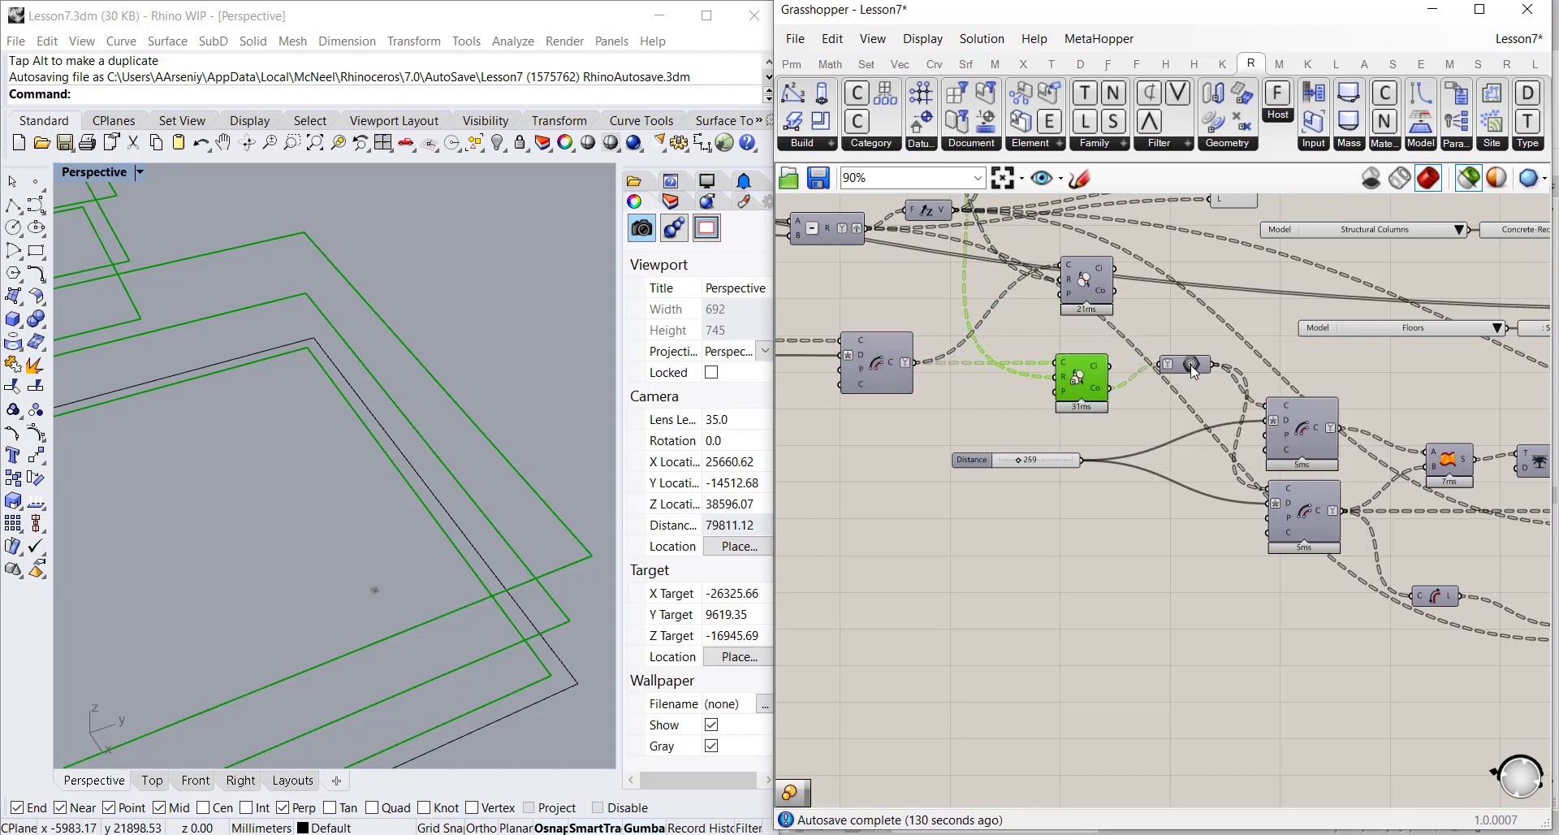
left_click_drag(1192, 370, 1192, 362)
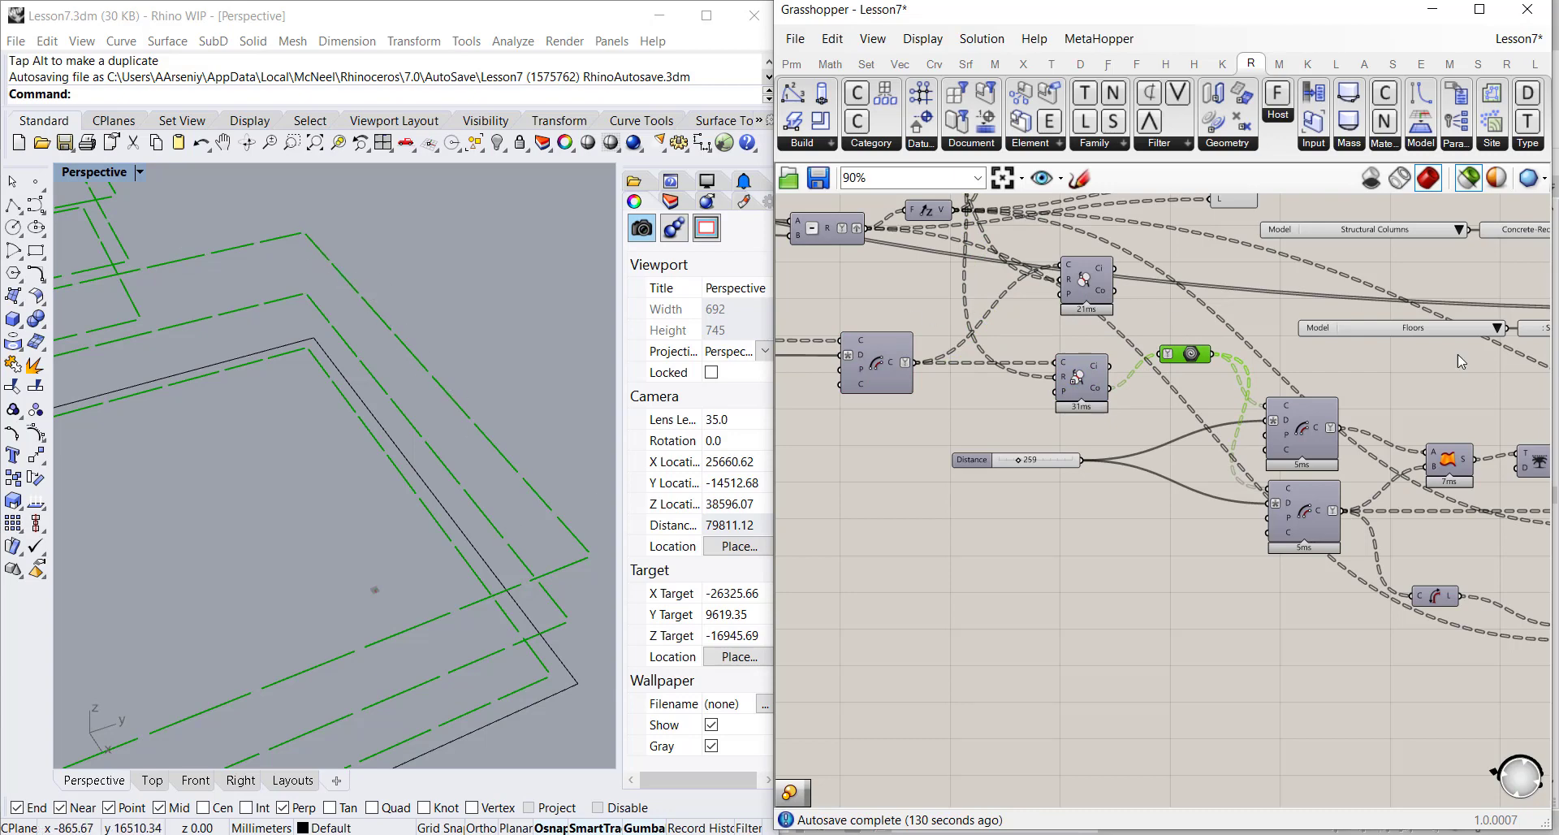
Preview the two Offset Curve results, the Ruled Surface between them and the Extrude of the inner curves
right_click_drag(1474, 390, 1143, 337)
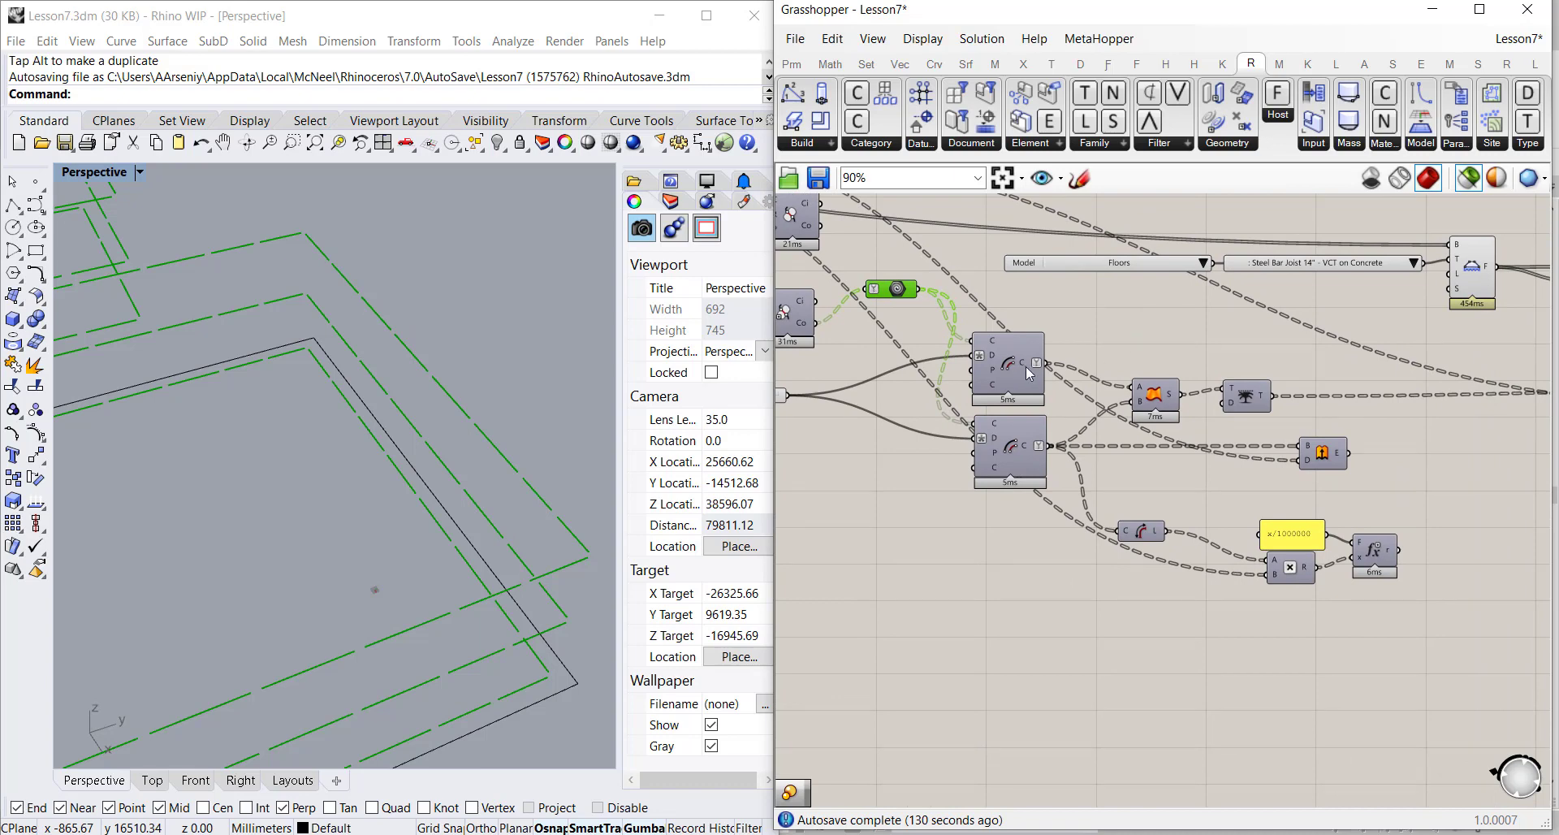
left_click_drag(1013, 375, 1017, 365)
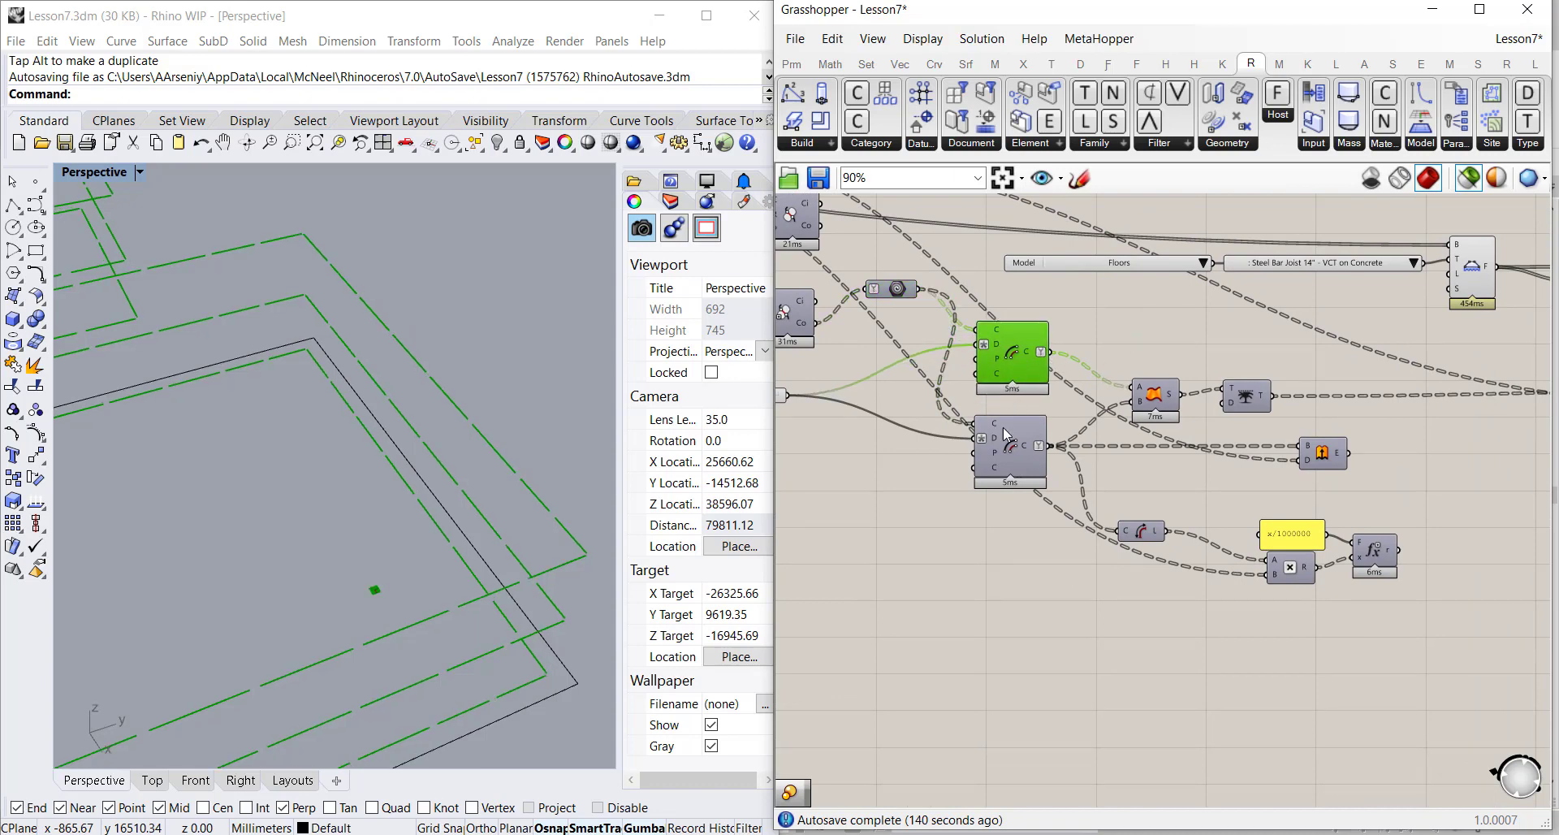
left_click(1001, 432, "shift")
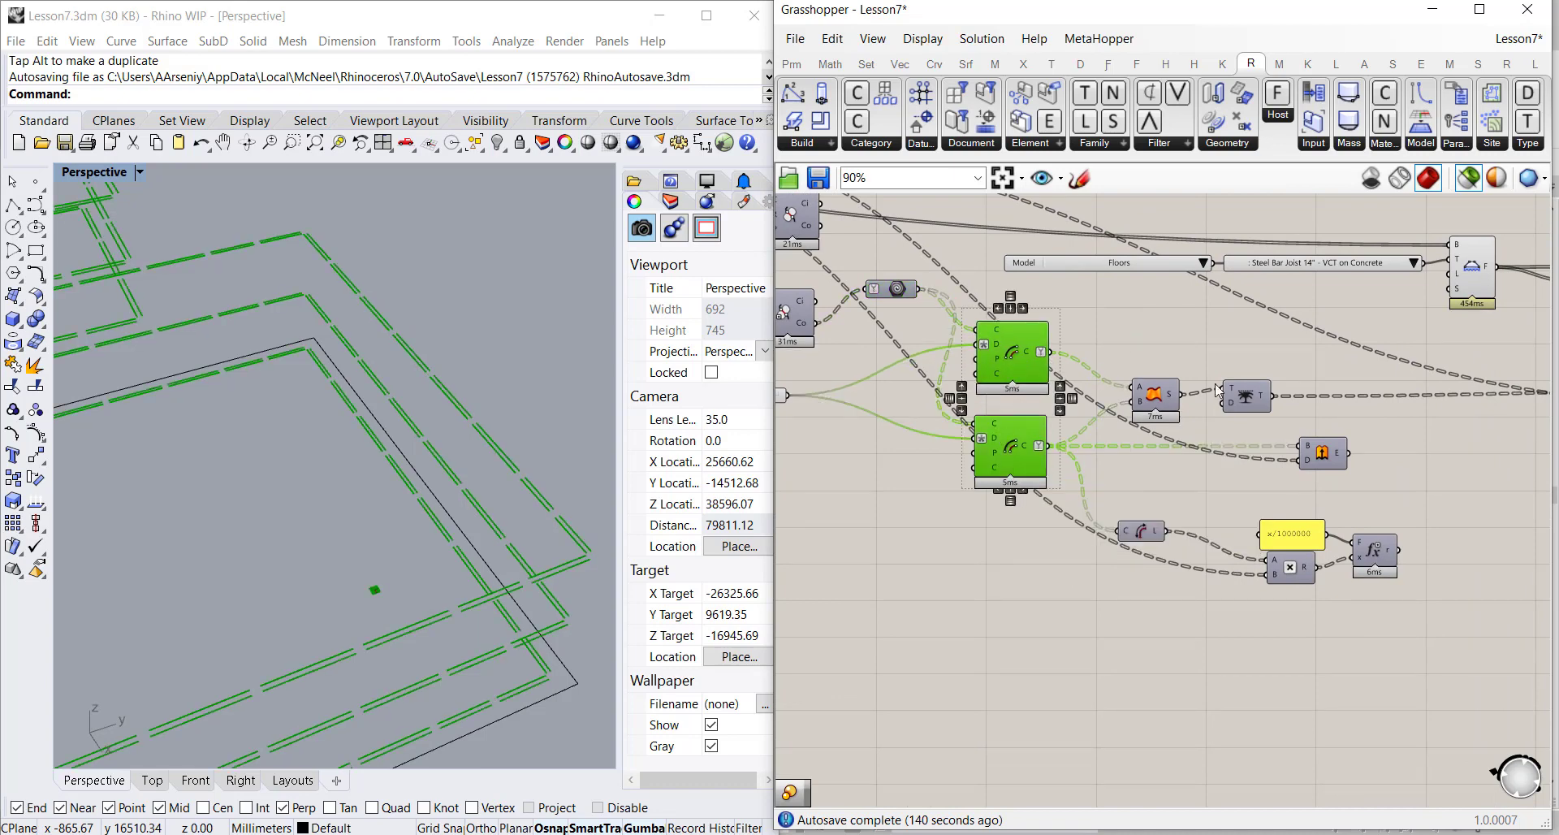
double_click(1155, 400)
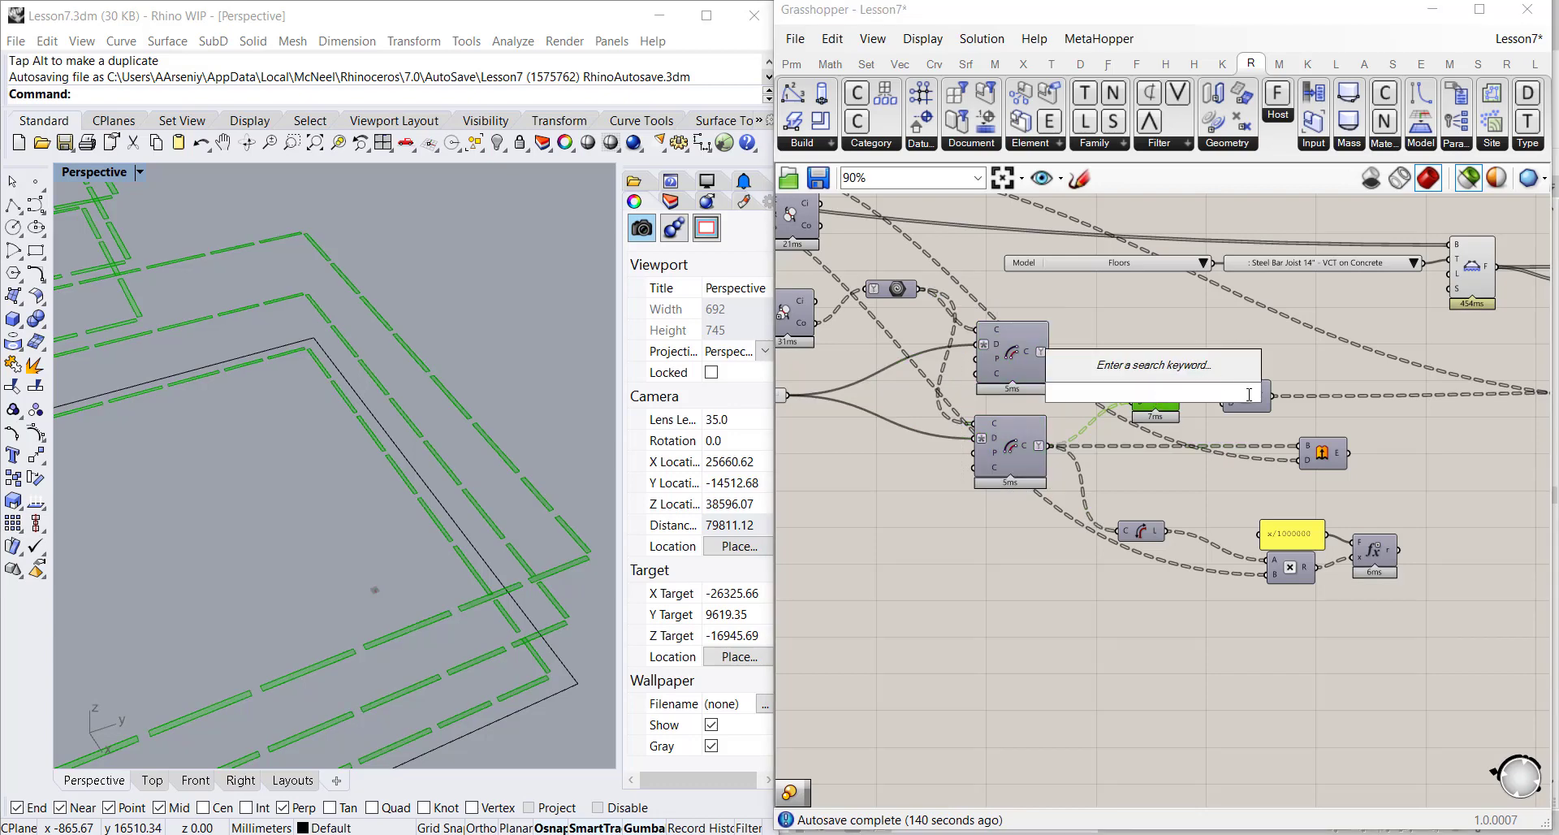
left_click(1332, 453)
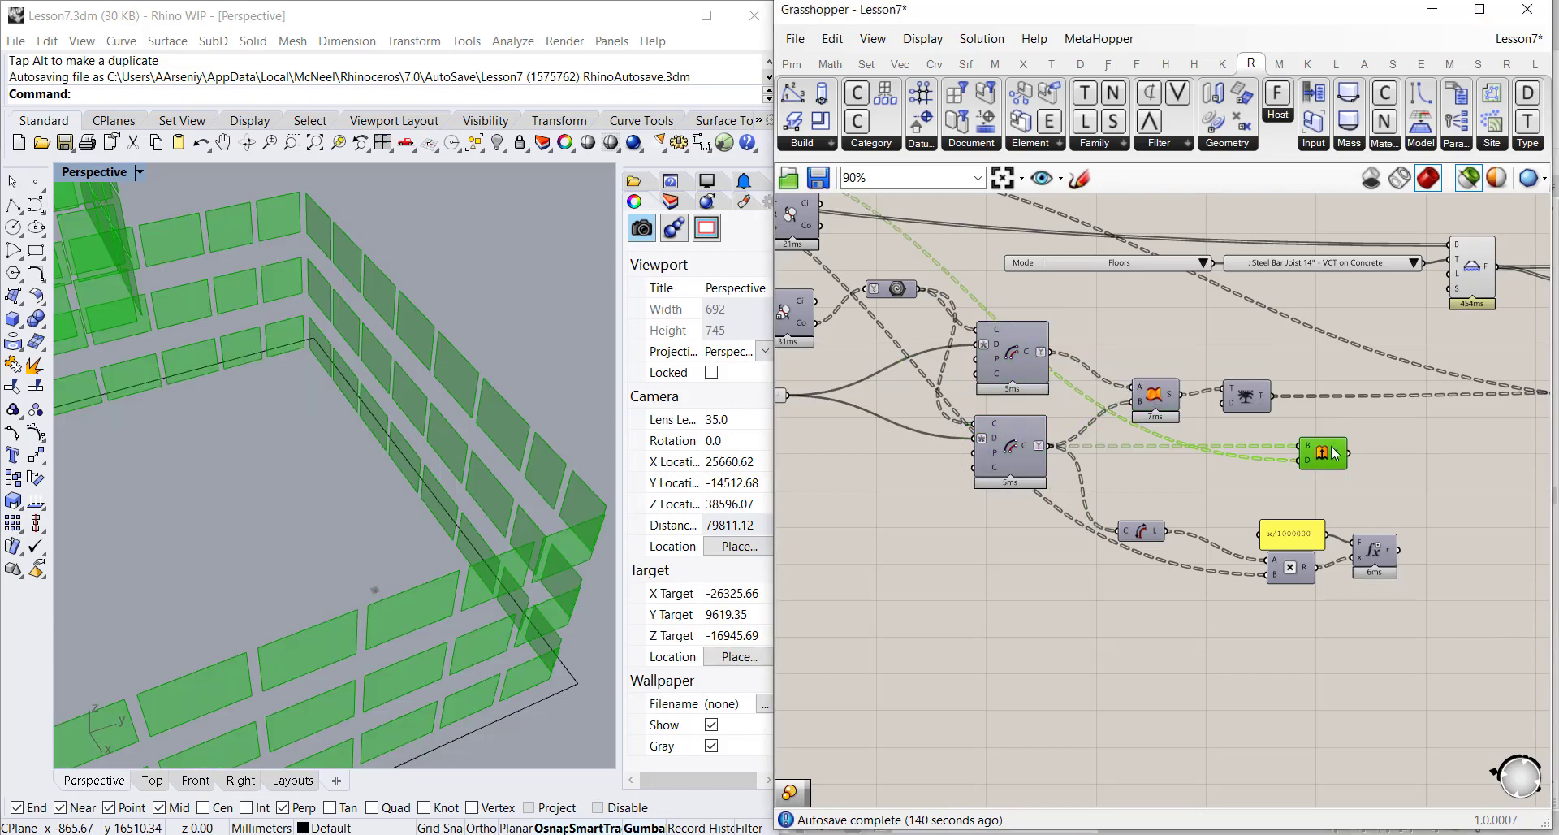
right_click_drag(1372, 446, 1241, 449)
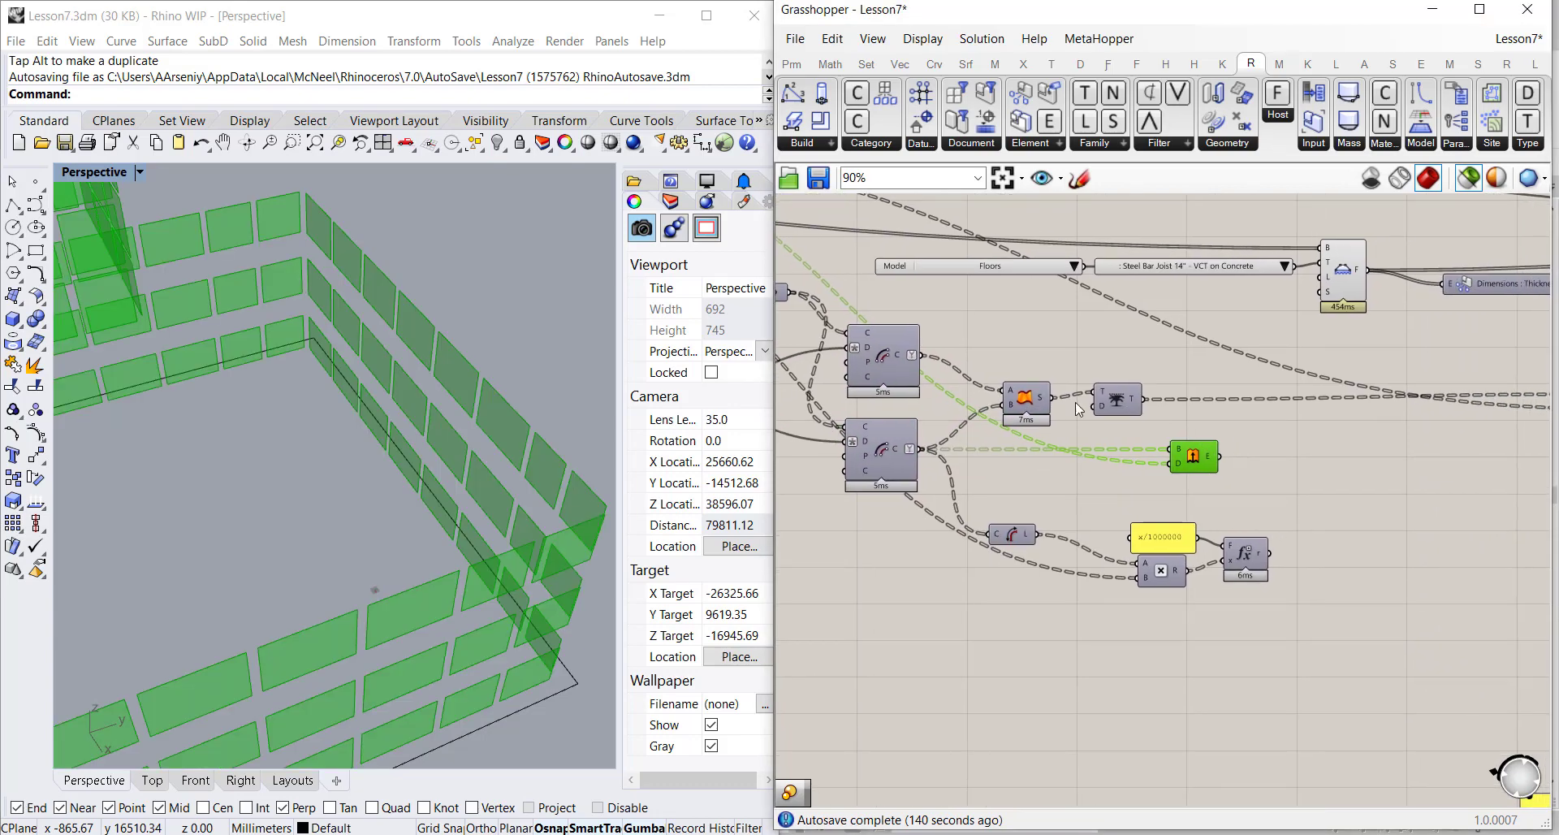
Move the Extrude component for the solid wall panels closer to the components feeding it
scroll(1169, 394, "down", 3)
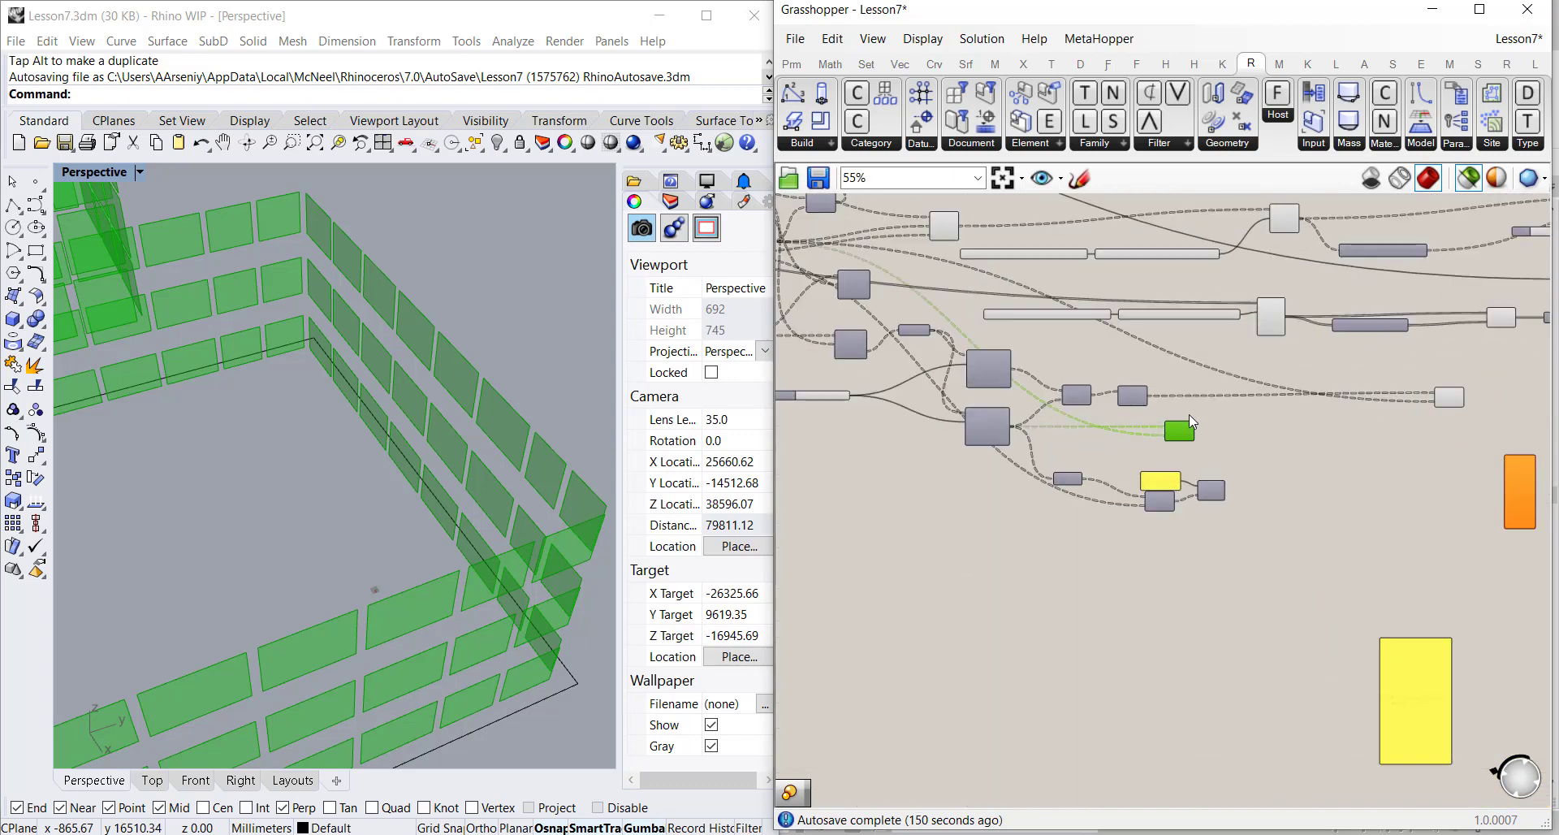
scroll(1300, 406, "up", 5)
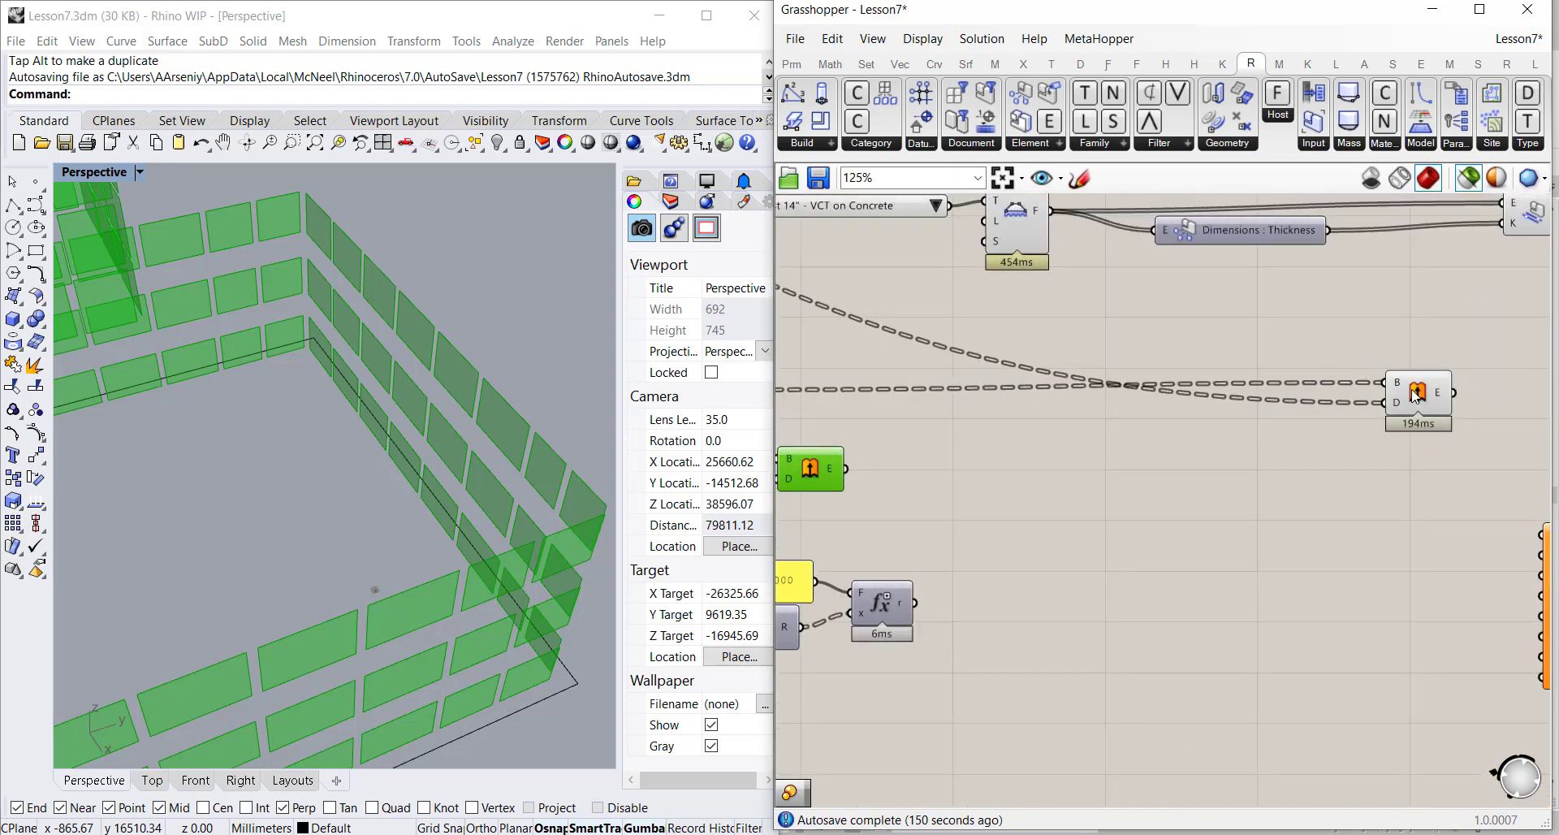
left_click_drag(1415, 396, 1207, 381)
scroll(1485, 387, "down", 4)
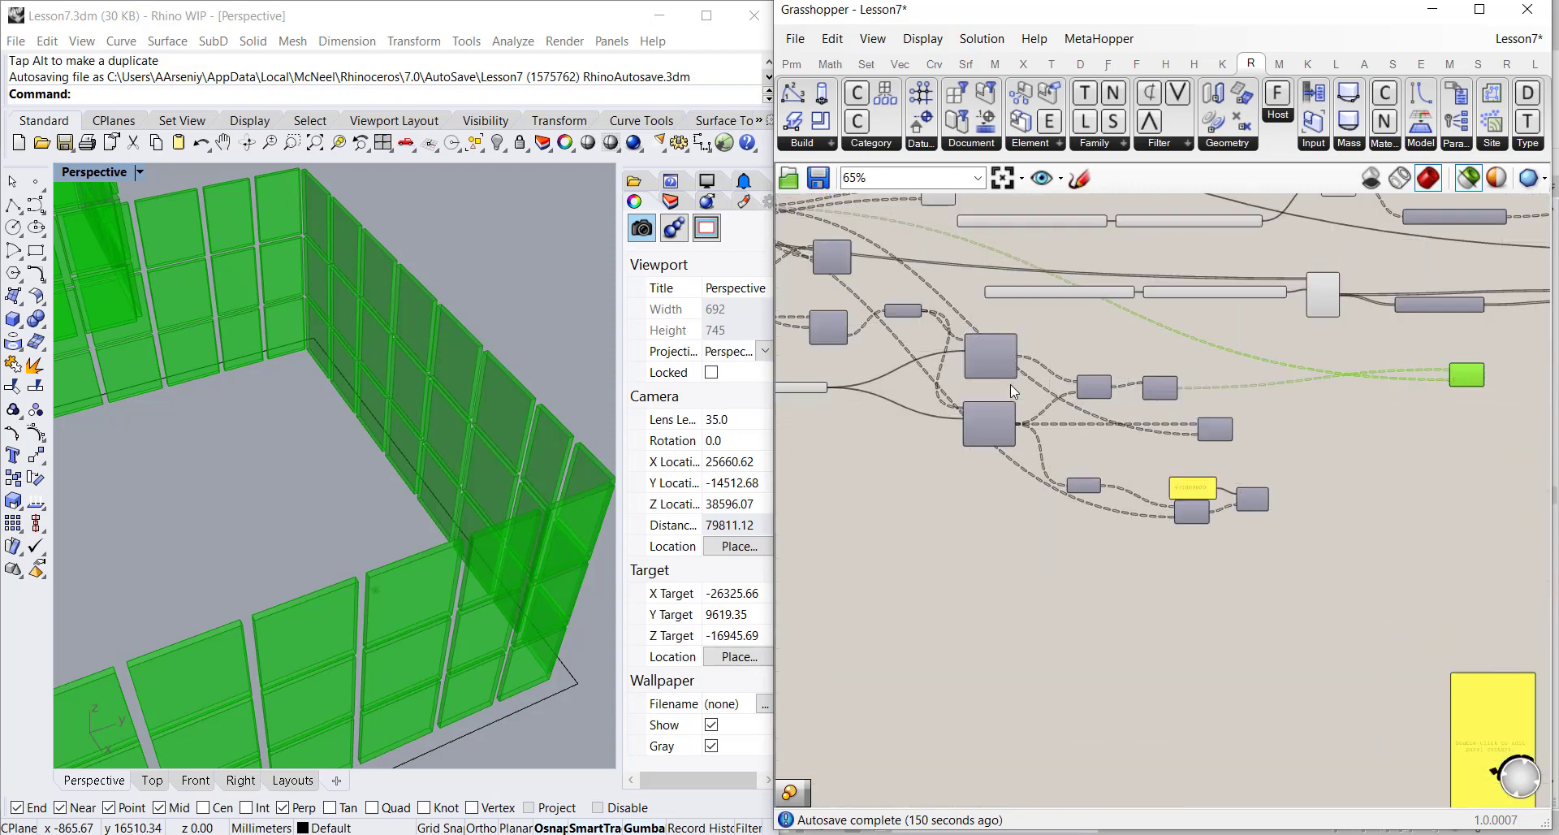
Move the Curve parameter down beside the two Offset Curve components and connect it to the Curve input of AddWall.ByCurve
scroll(1010, 383, "up", 2)
left_click_drag(883, 289, 883, 382)
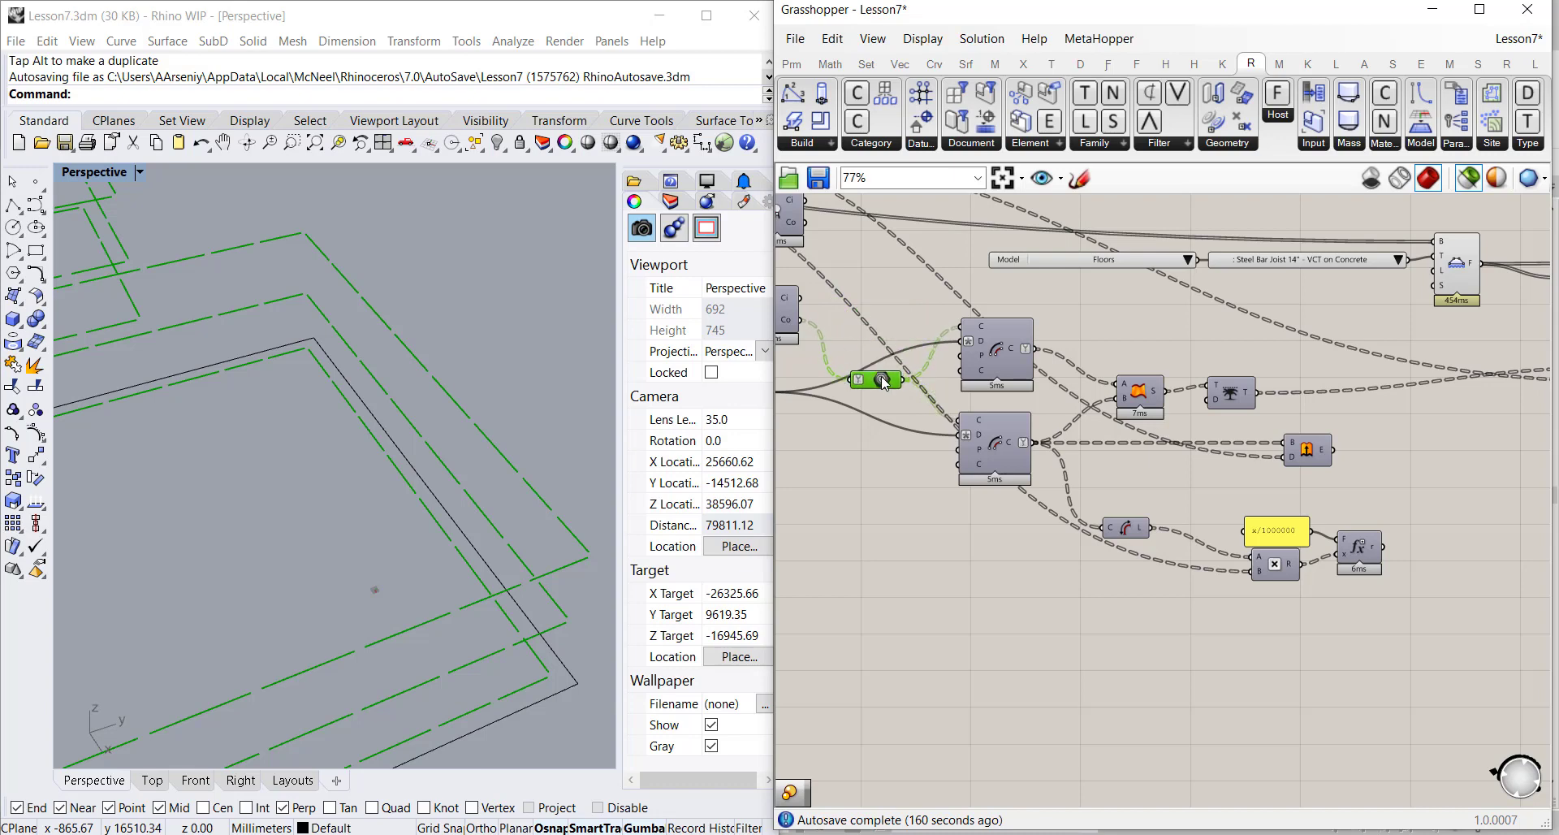
scroll(919, 409, "down", 2)
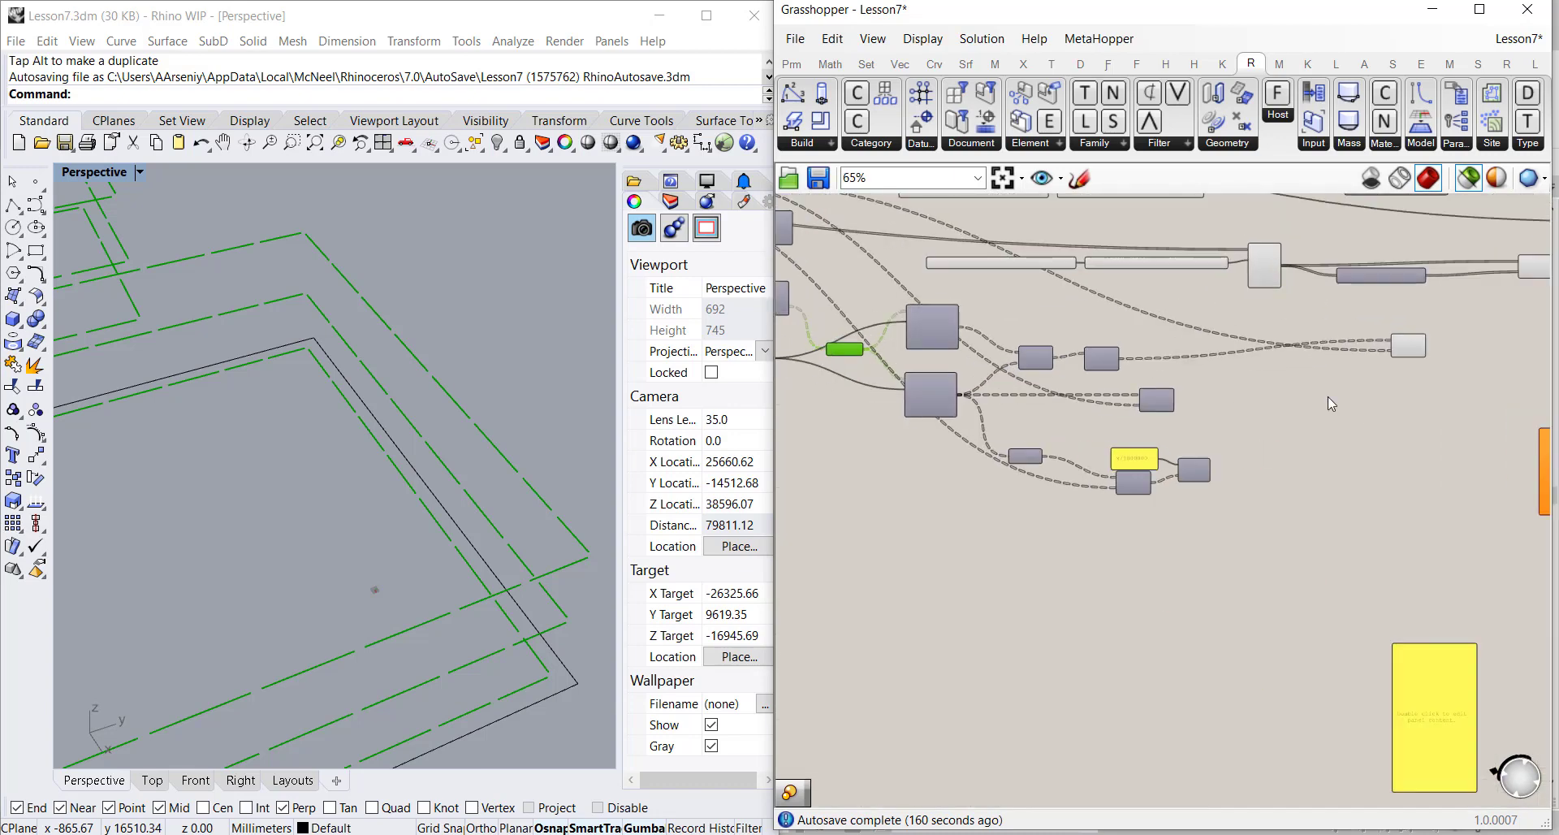
scroll(1300, 389, "up", 4)
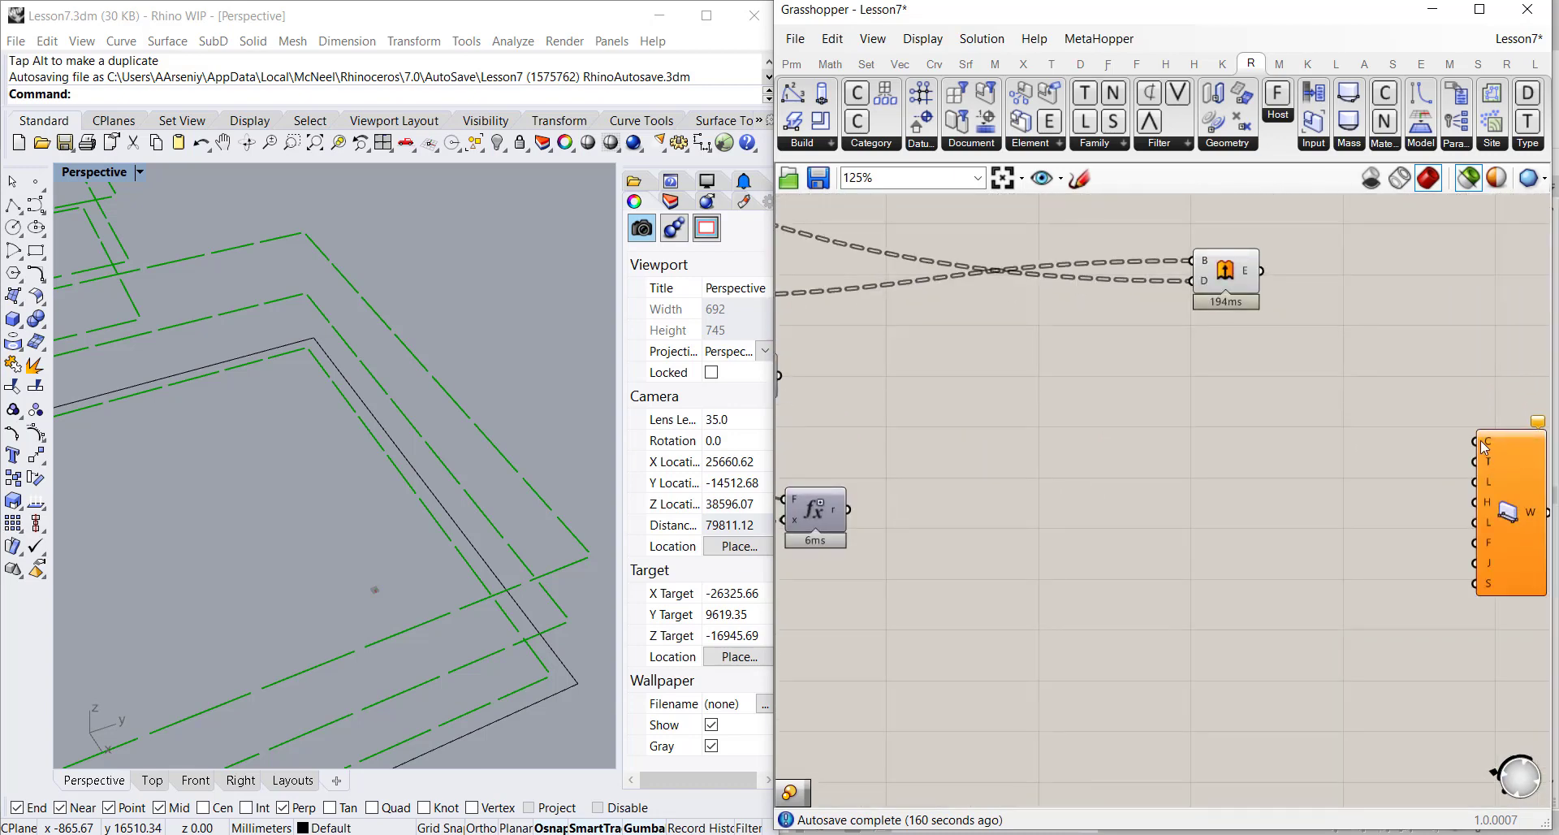
left_click_drag(1480, 441, 906, 370)
scroll(1486, 366, "down", 3)
scroll(900, 317, "up", 1)
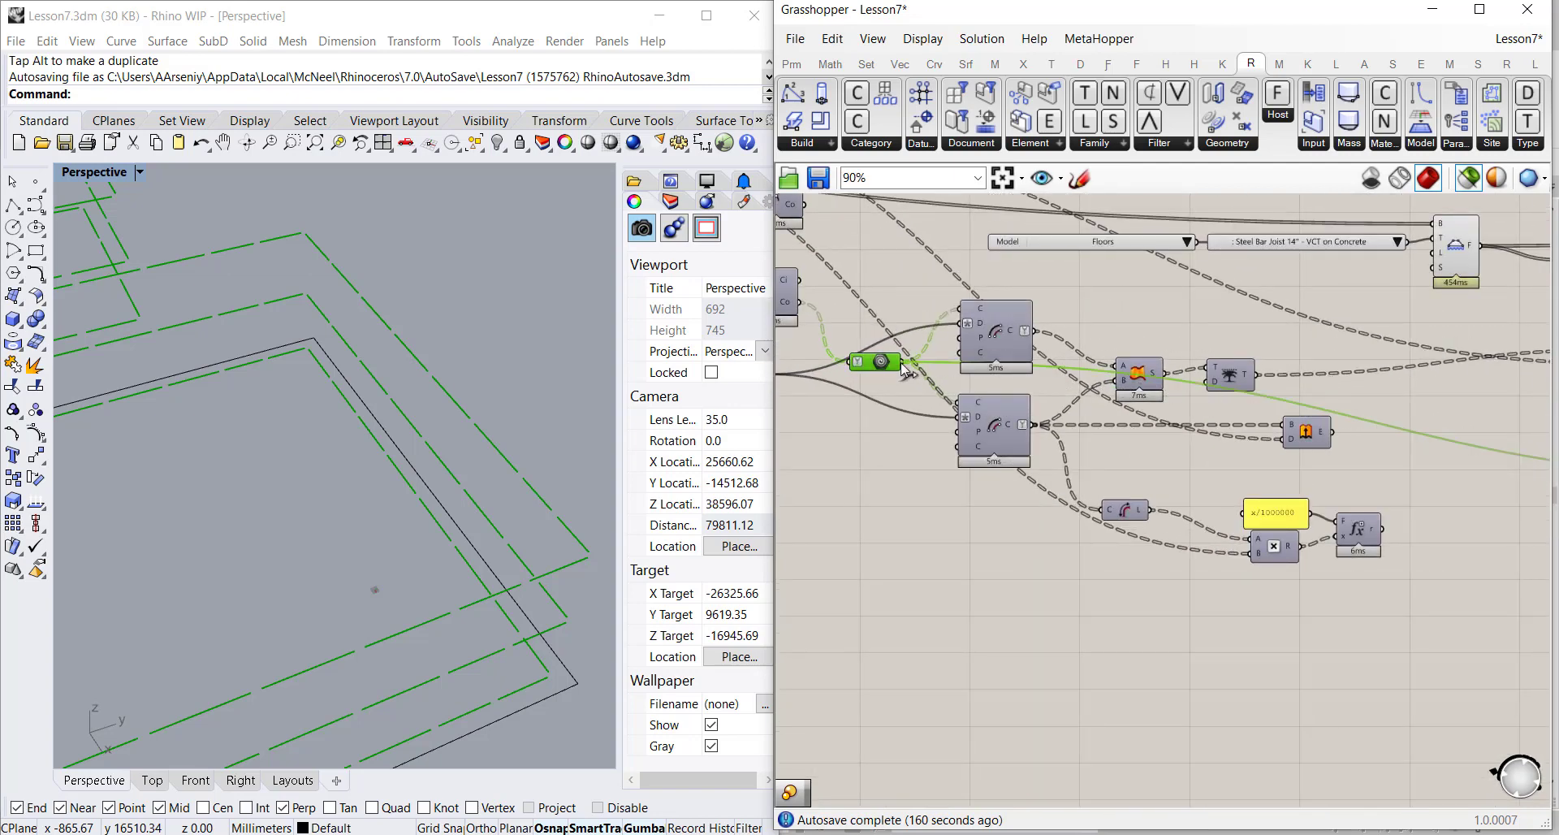
Move the AddWall.ByCurve component slightly up, and lower the Rhino window to uncover the Revit 3D view
scroll(882, 304, "down", 4)
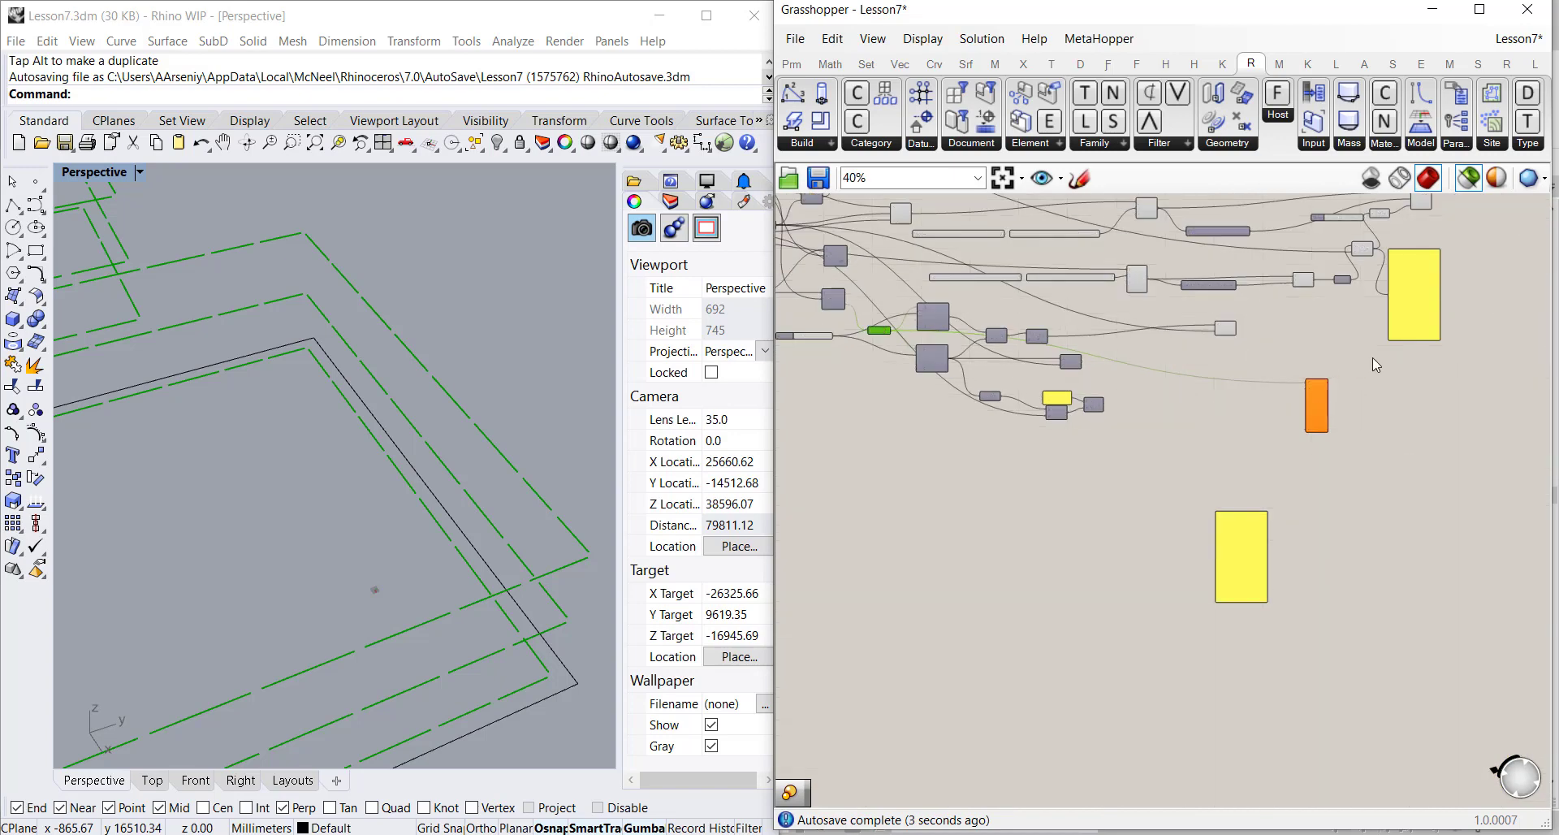
scroll(1364, 370, "up", 4)
left_click_drag(1265, 410, 1313, 397)
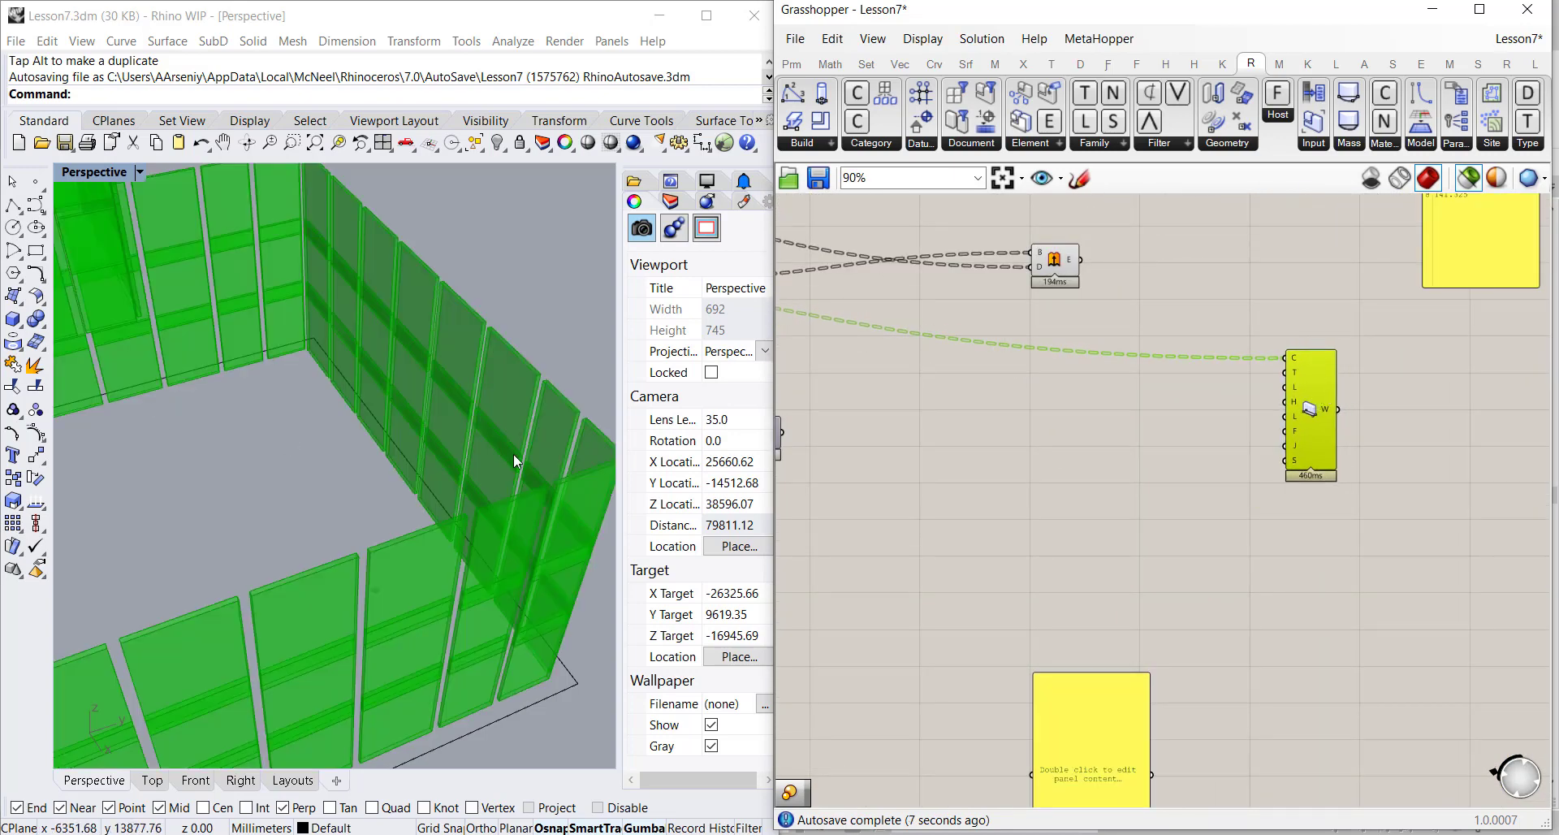
left_click_drag(582, 17, 583, 586)
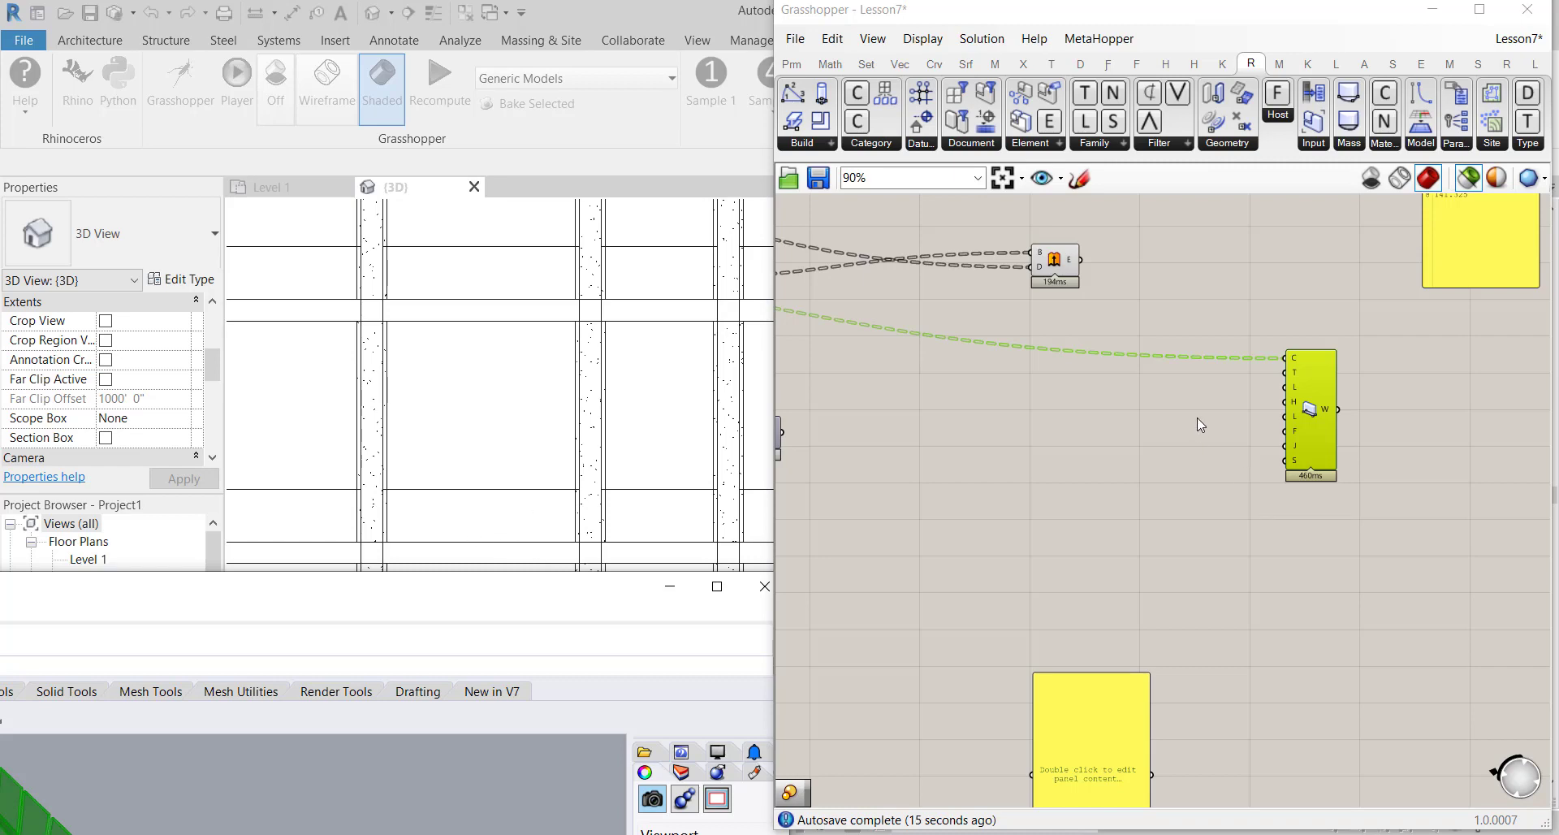
Locate and select the component that sets the columns' Top Extension parameter
right_click_drag(1200, 420, 1374, 539)
scroll(1387, 379, "down", 2)
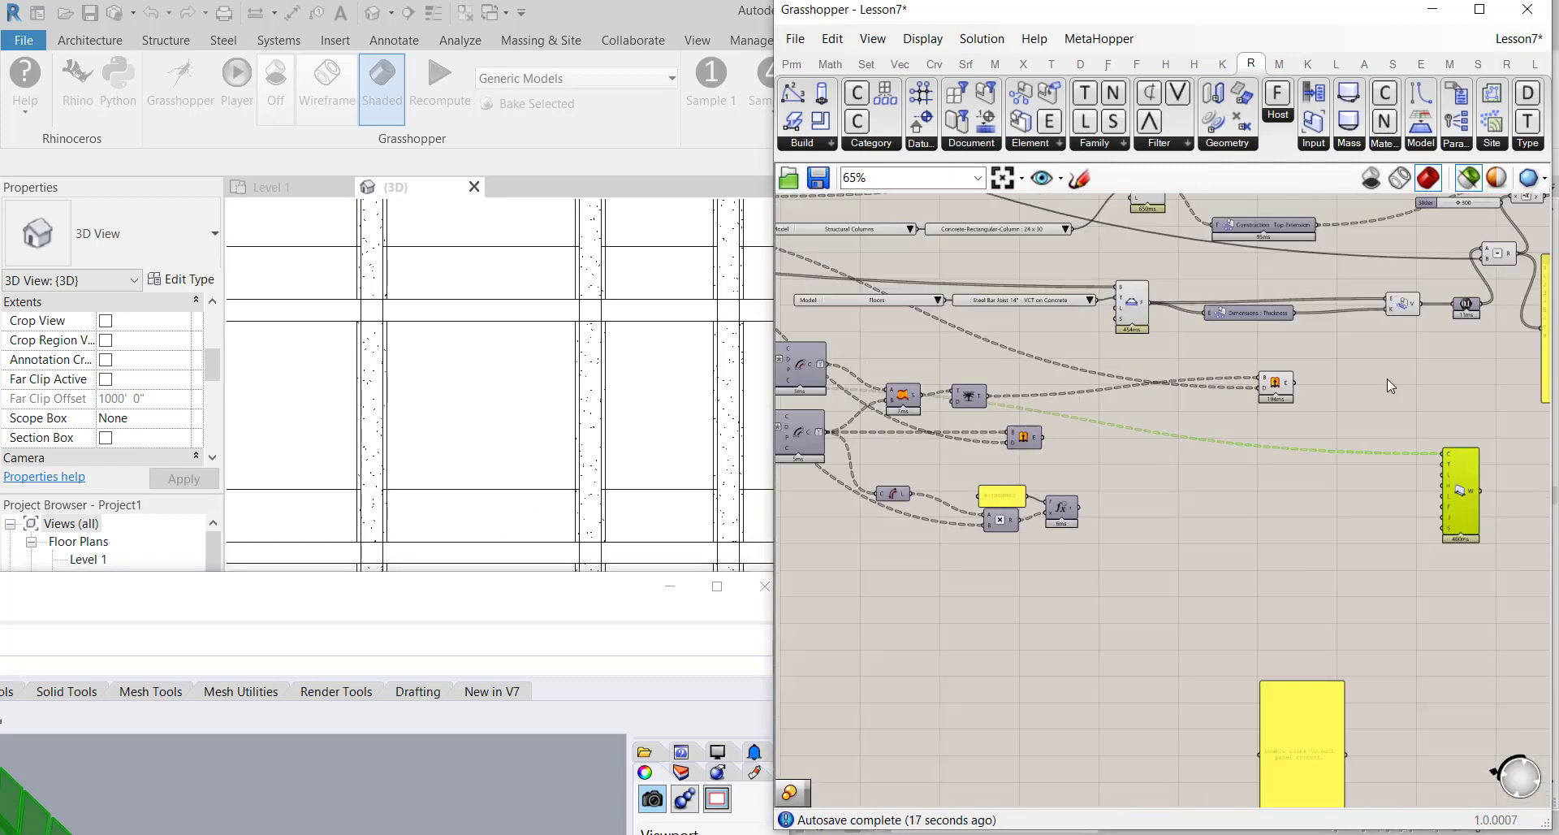
scroll(1453, 352, "up", 1)
right_click_drag(1382, 377, 1221, 485)
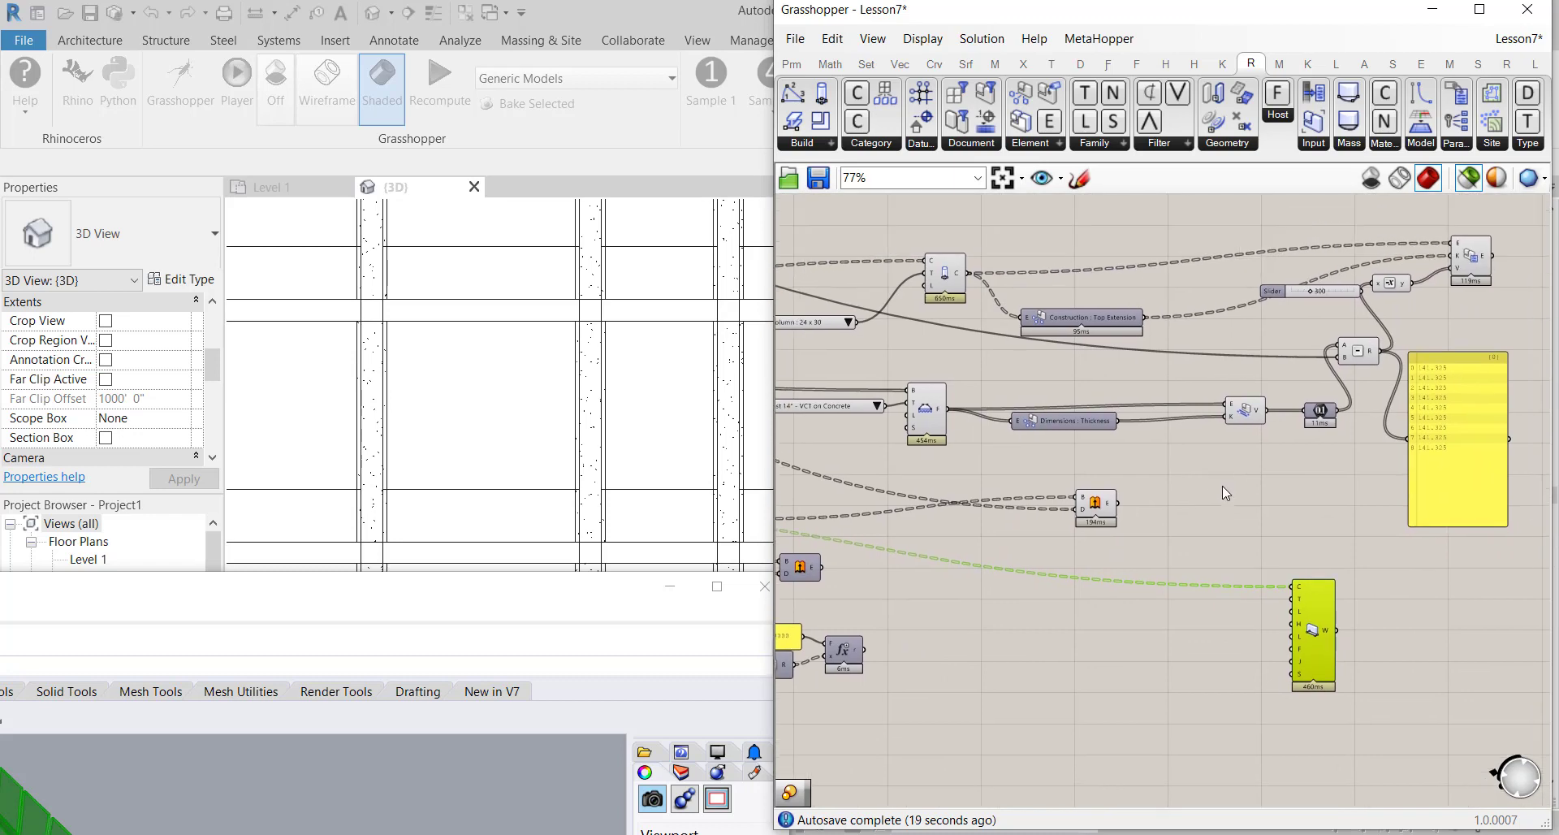
mouse_move(1458, 270)
left_mouse_down()
mouse_move(1467, 260)
mouse_move(1446, 273)
left_mouse_up()
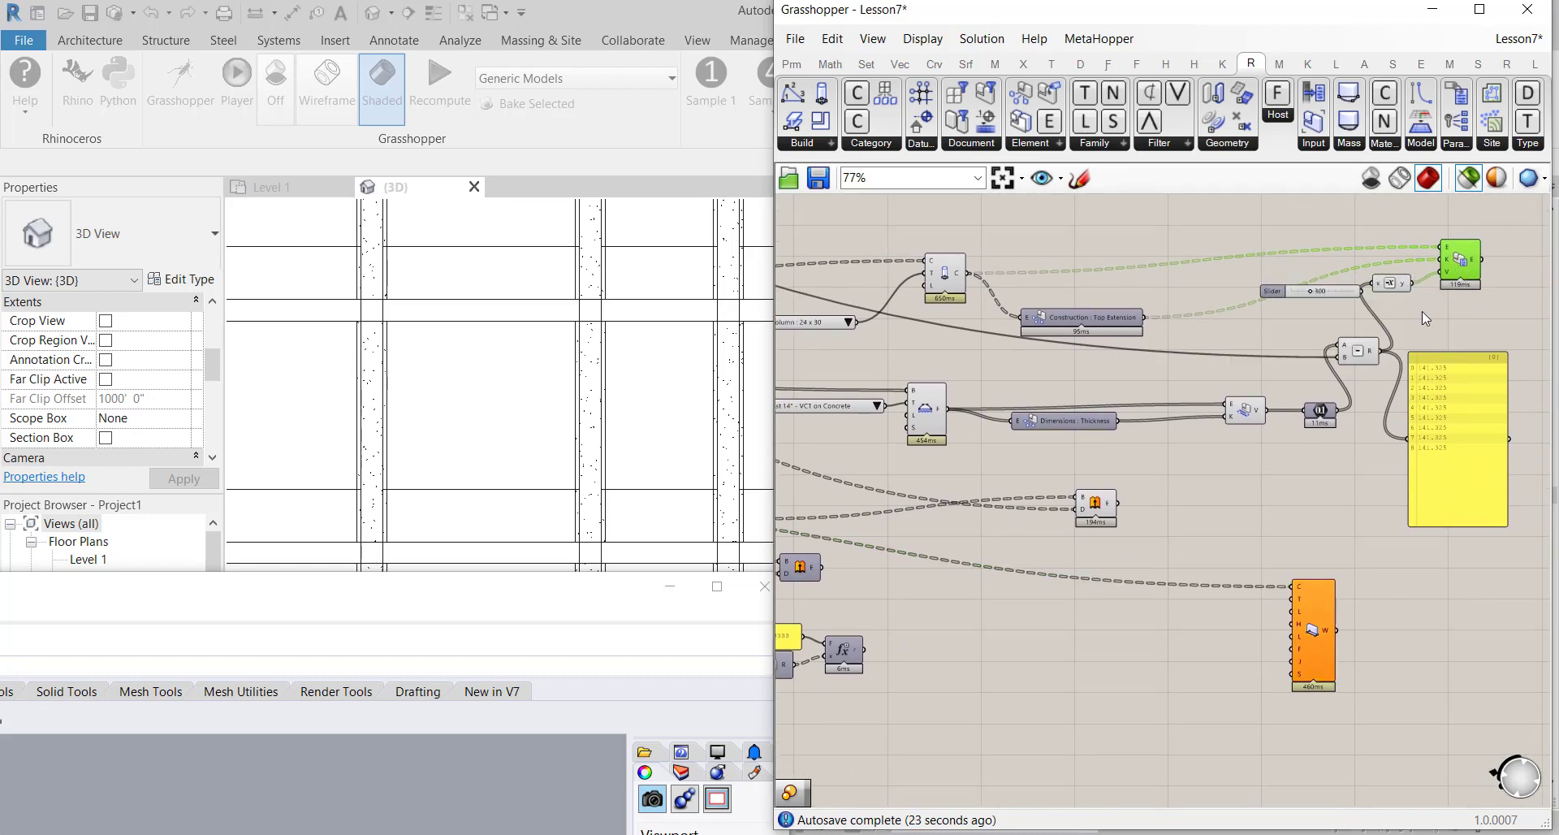
Locate the Subtraction component that gives the floor heights and the Subtraction component fed by the floors' Thickness parameter
right_click_drag(1293, 522, 1504, 387)
right_click_drag(1239, 519, 1312, 535)
scroll(1329, 534, "down", 2)
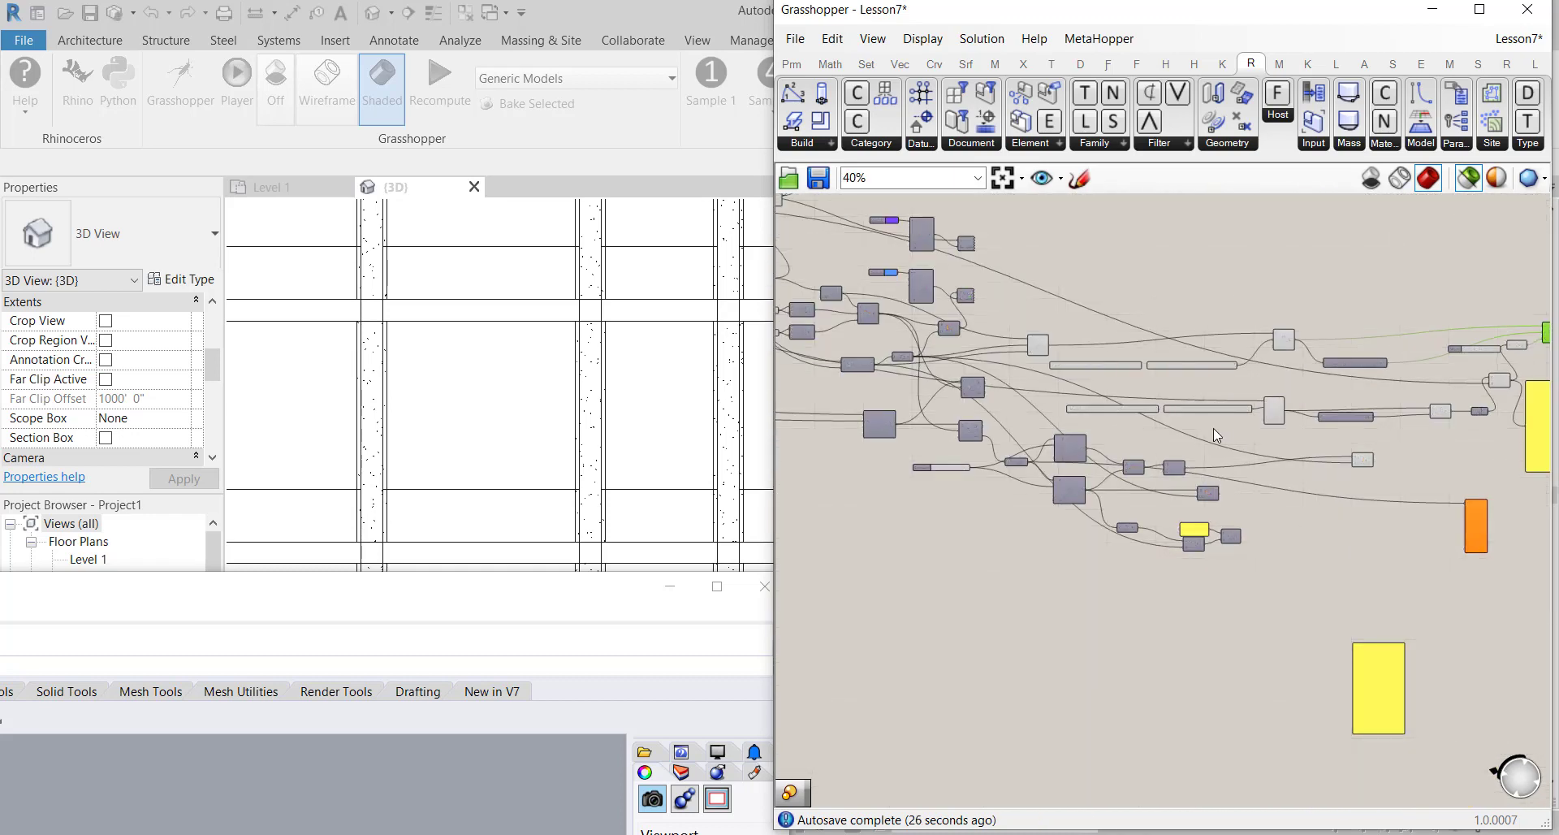
scroll(1213, 427, "up", 3)
right_click_drag(1223, 410, 1447, 423)
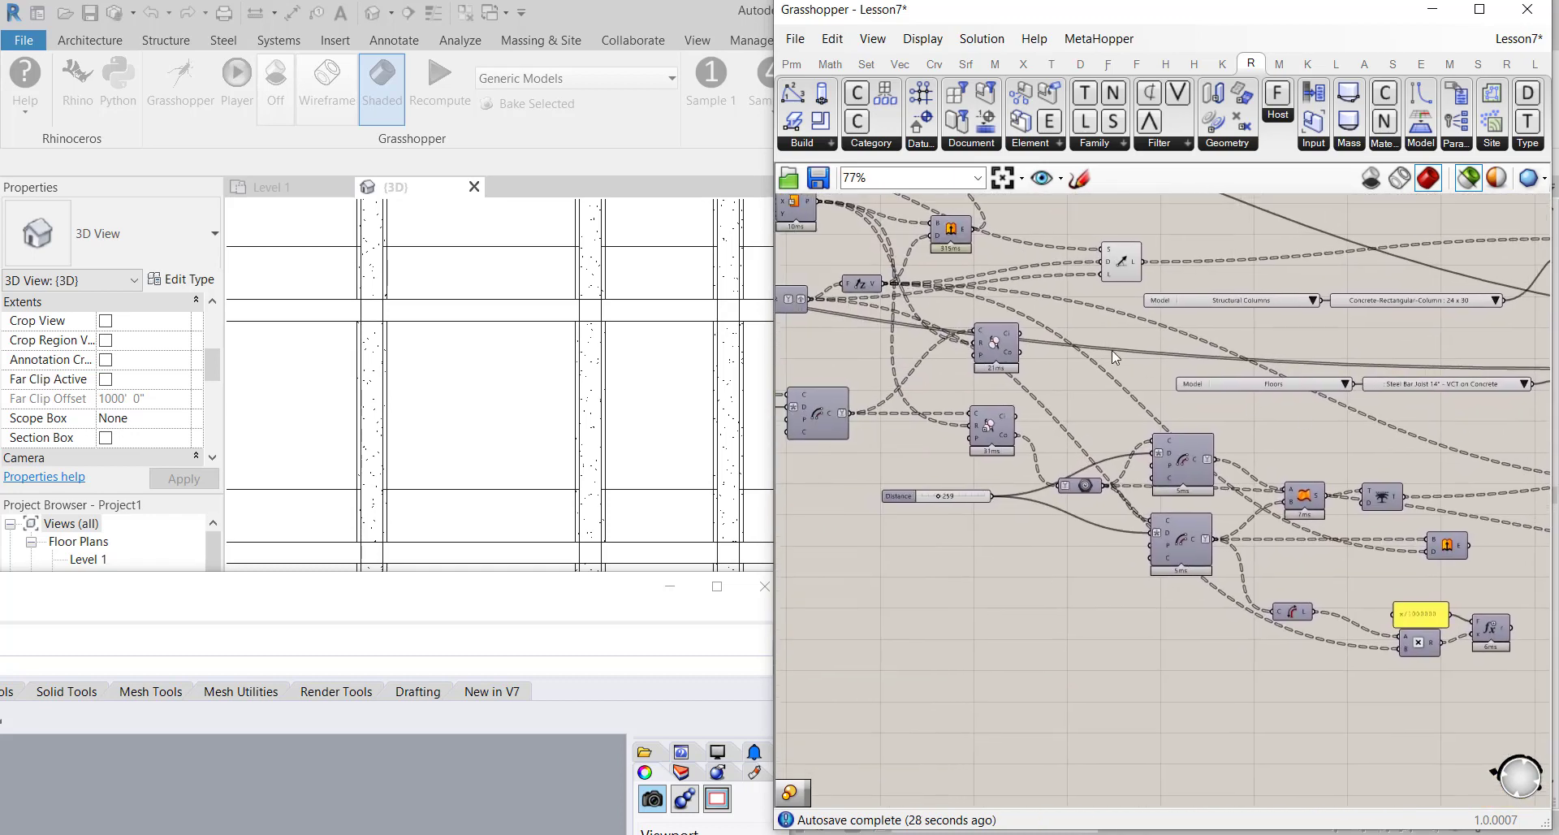
right_click_drag(1113, 349, 1215, 390)
mouse_move(908, 343)
left_mouse_down()
mouse_move(903, 330)
mouse_move(895, 343)
left_mouse_up()
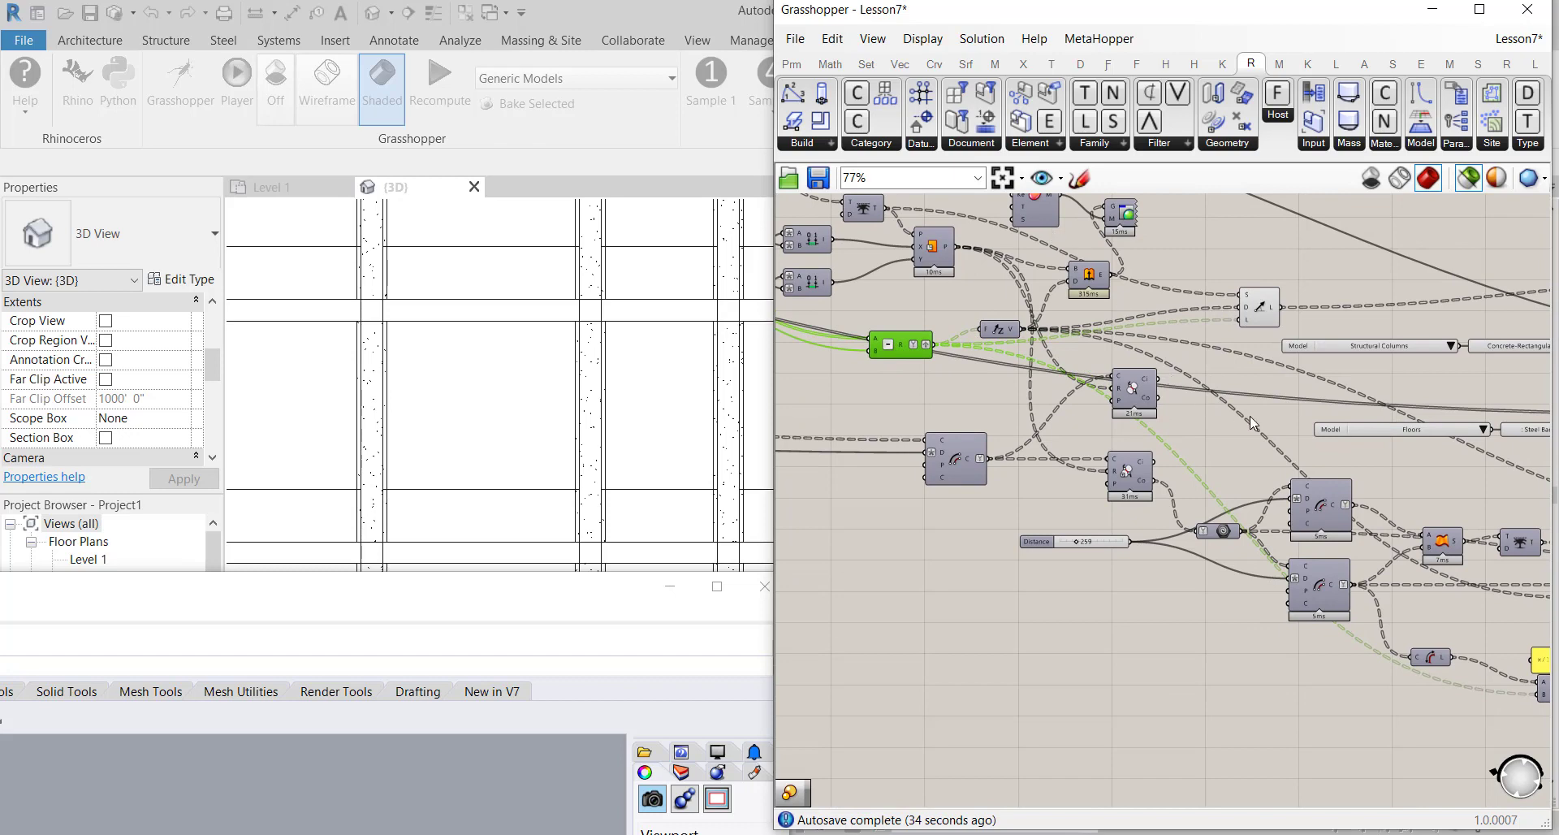
right_click_drag(1250, 415, 778, 322)
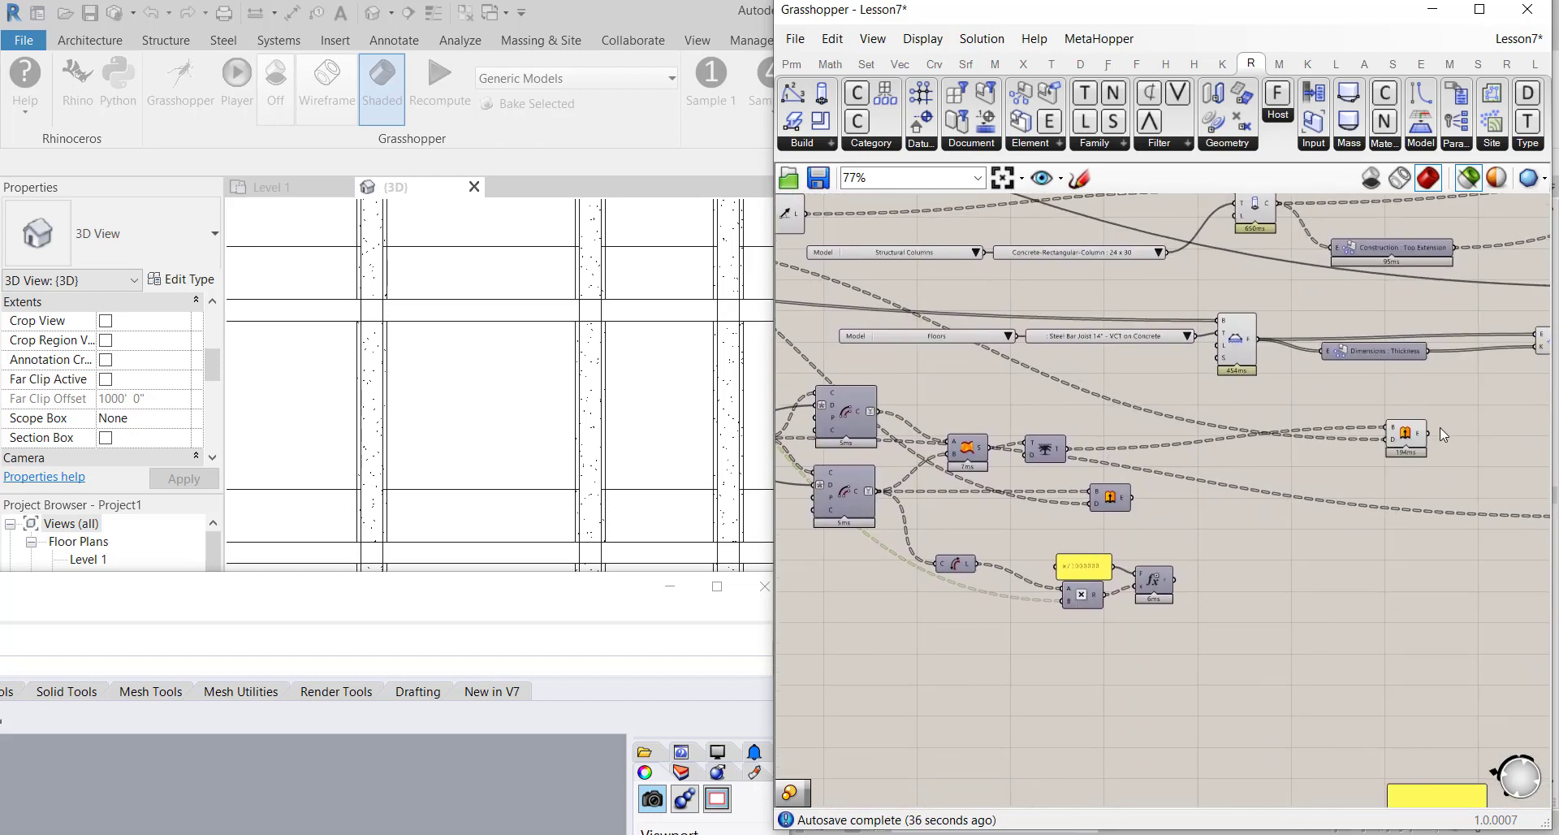
right_click_drag(1440, 428, 990, 501)
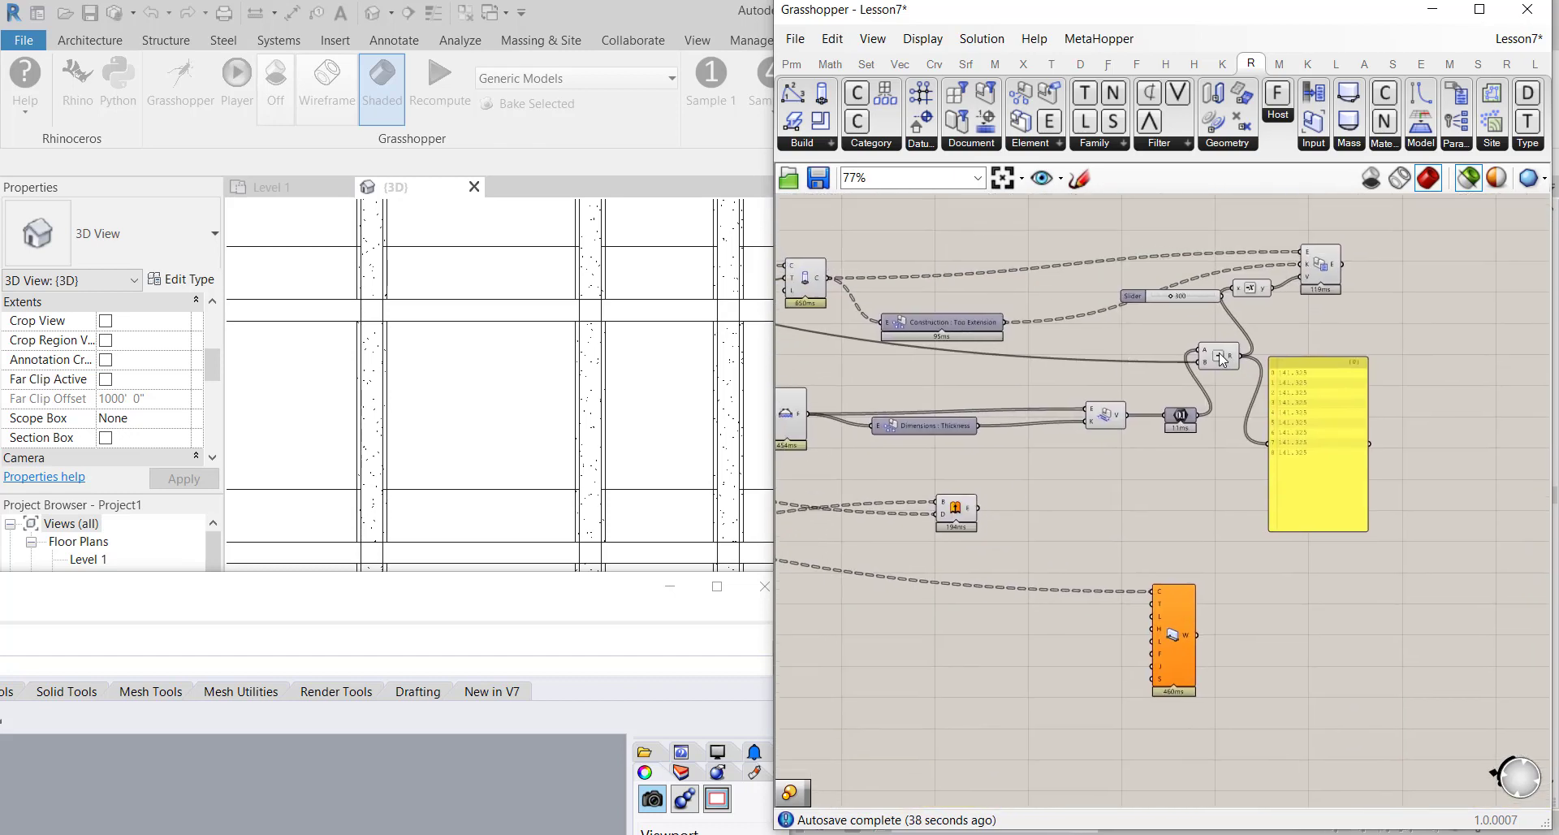
left_click_drag(1222, 360, 1207, 375)
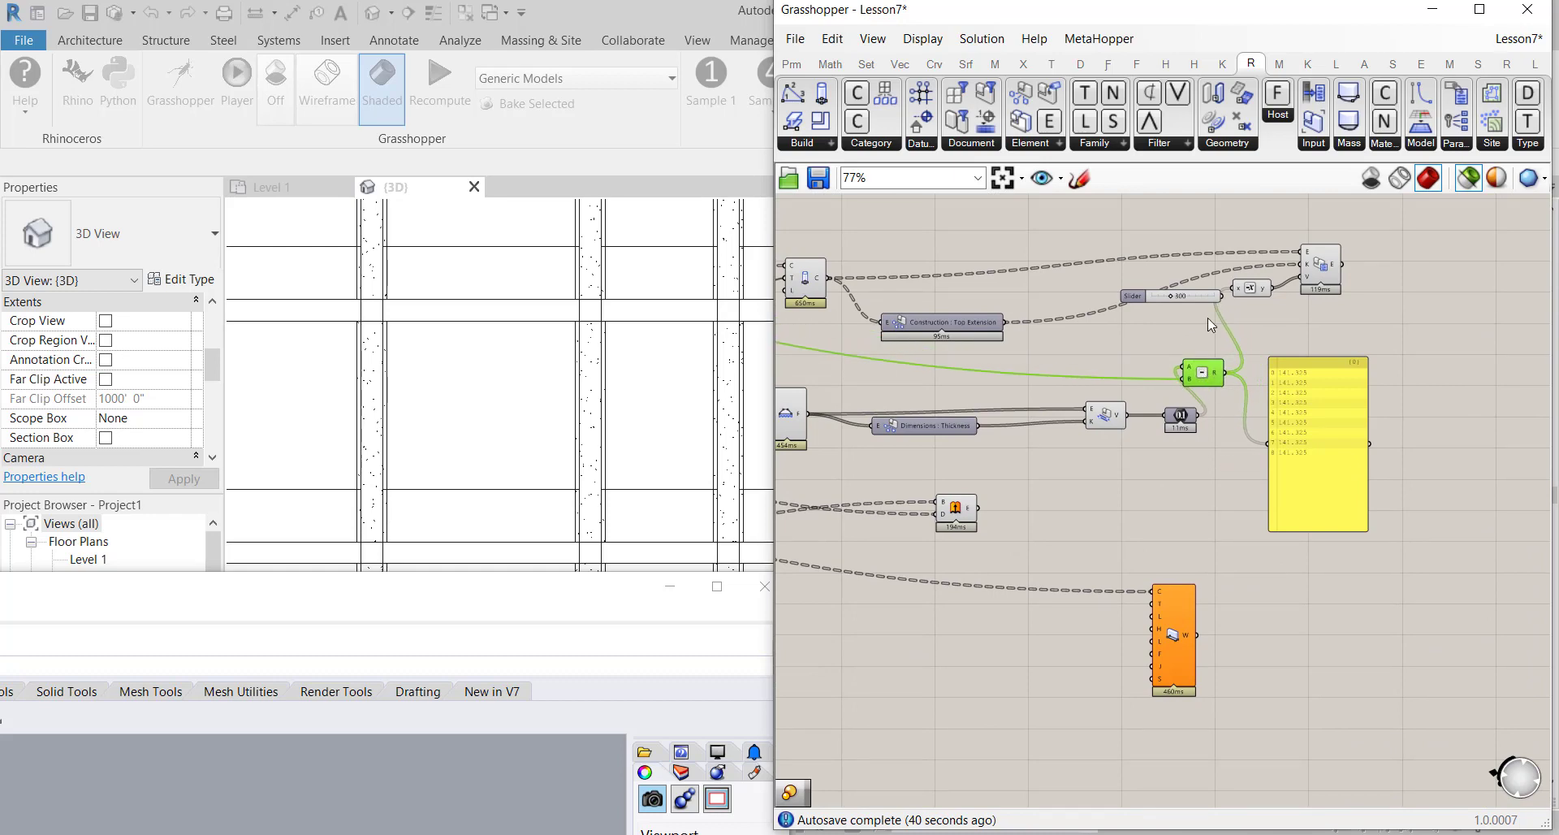
Add a Subtraction component and place it beside AddWall.ByCurve, moving the wall component aside to make room
left_click(836, 68)
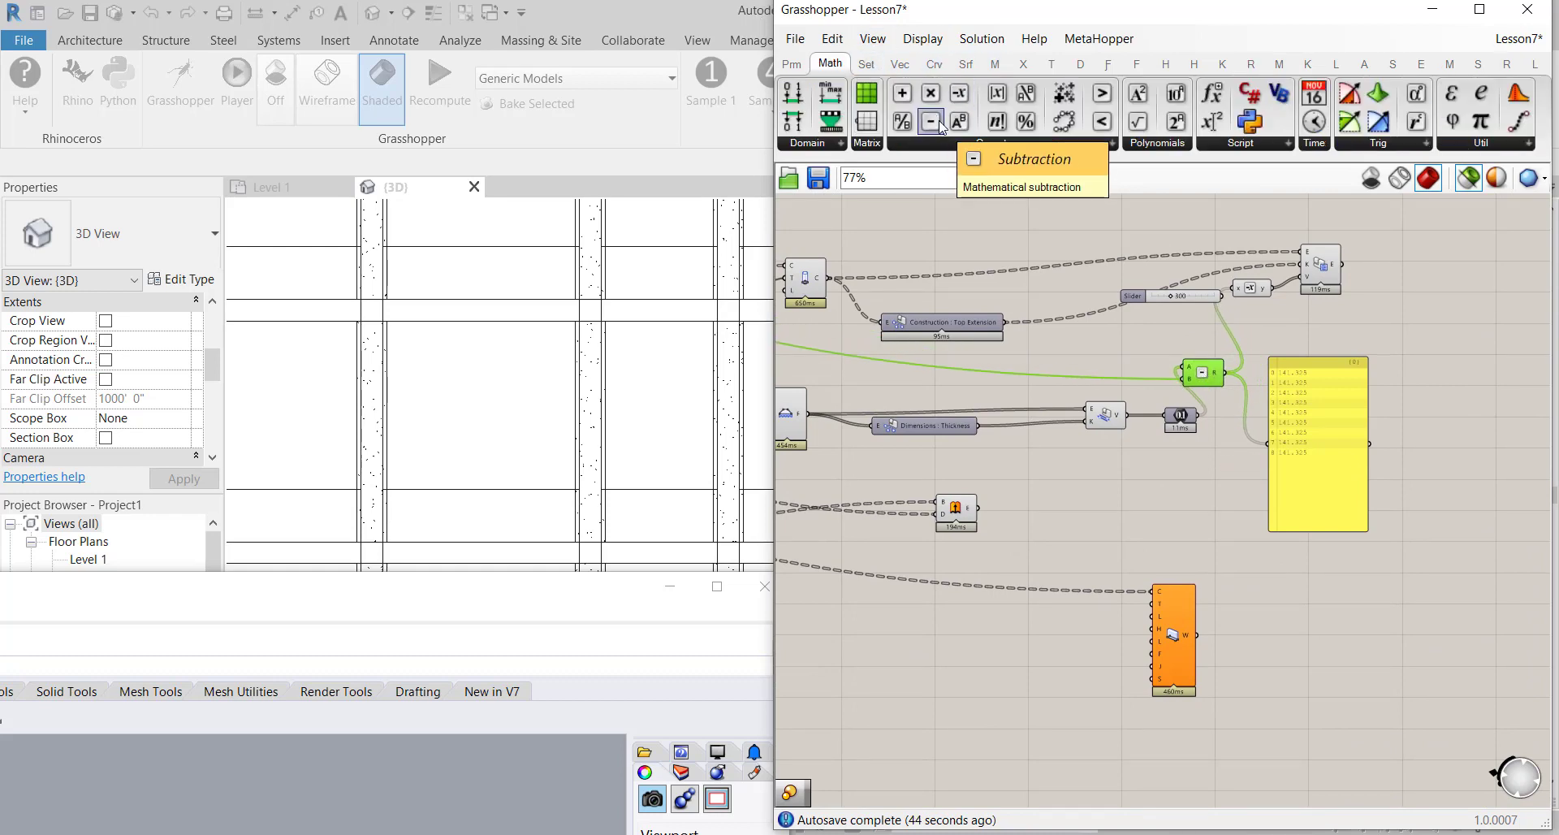
left_click_drag(932, 124, 1194, 520)
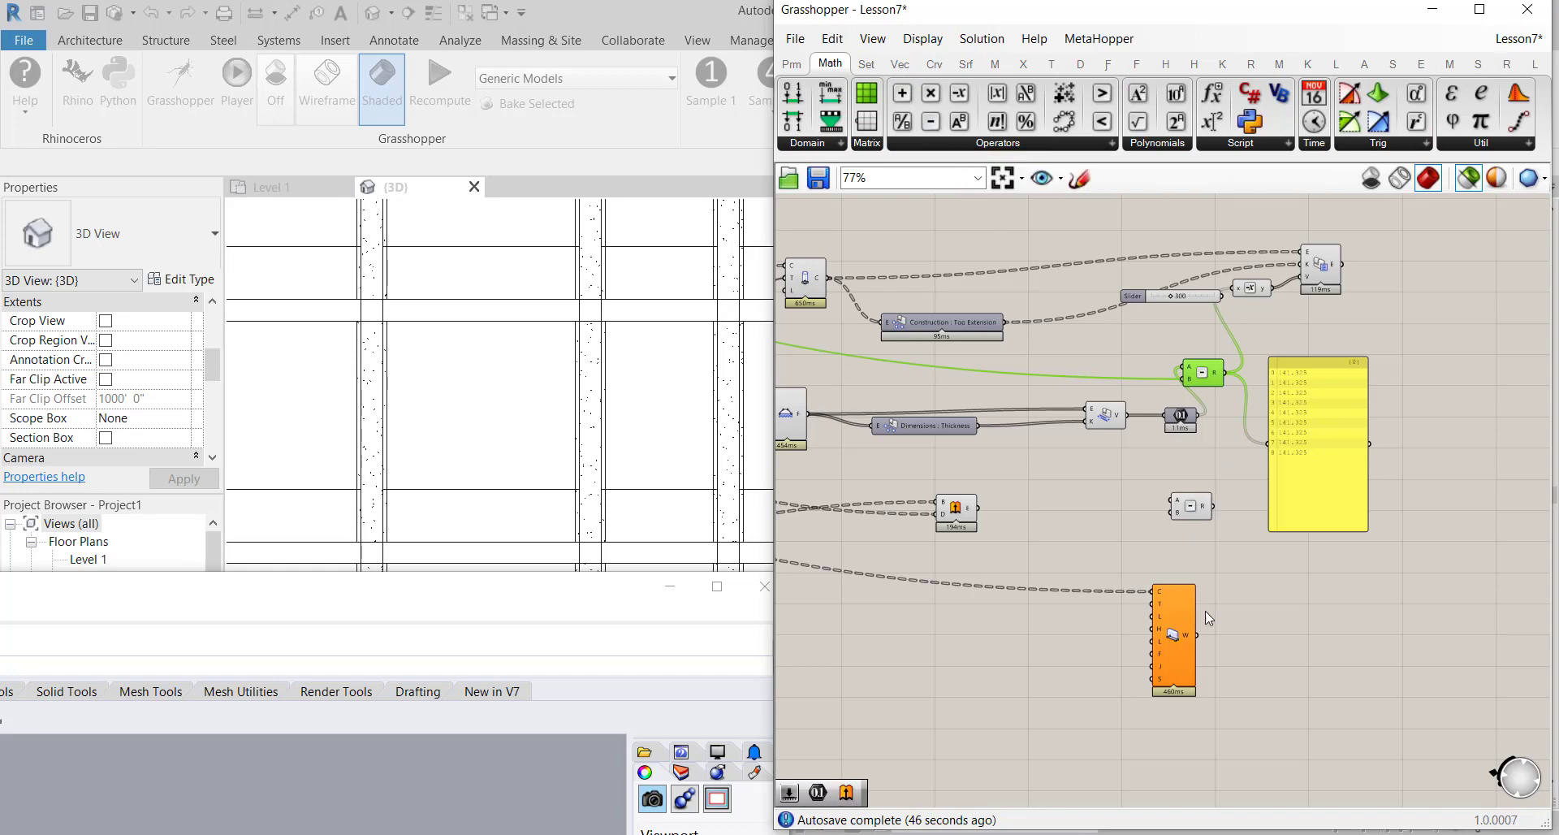
left_click_drag(1185, 638, 1291, 603)
left_click_drag(1191, 508, 1173, 602)
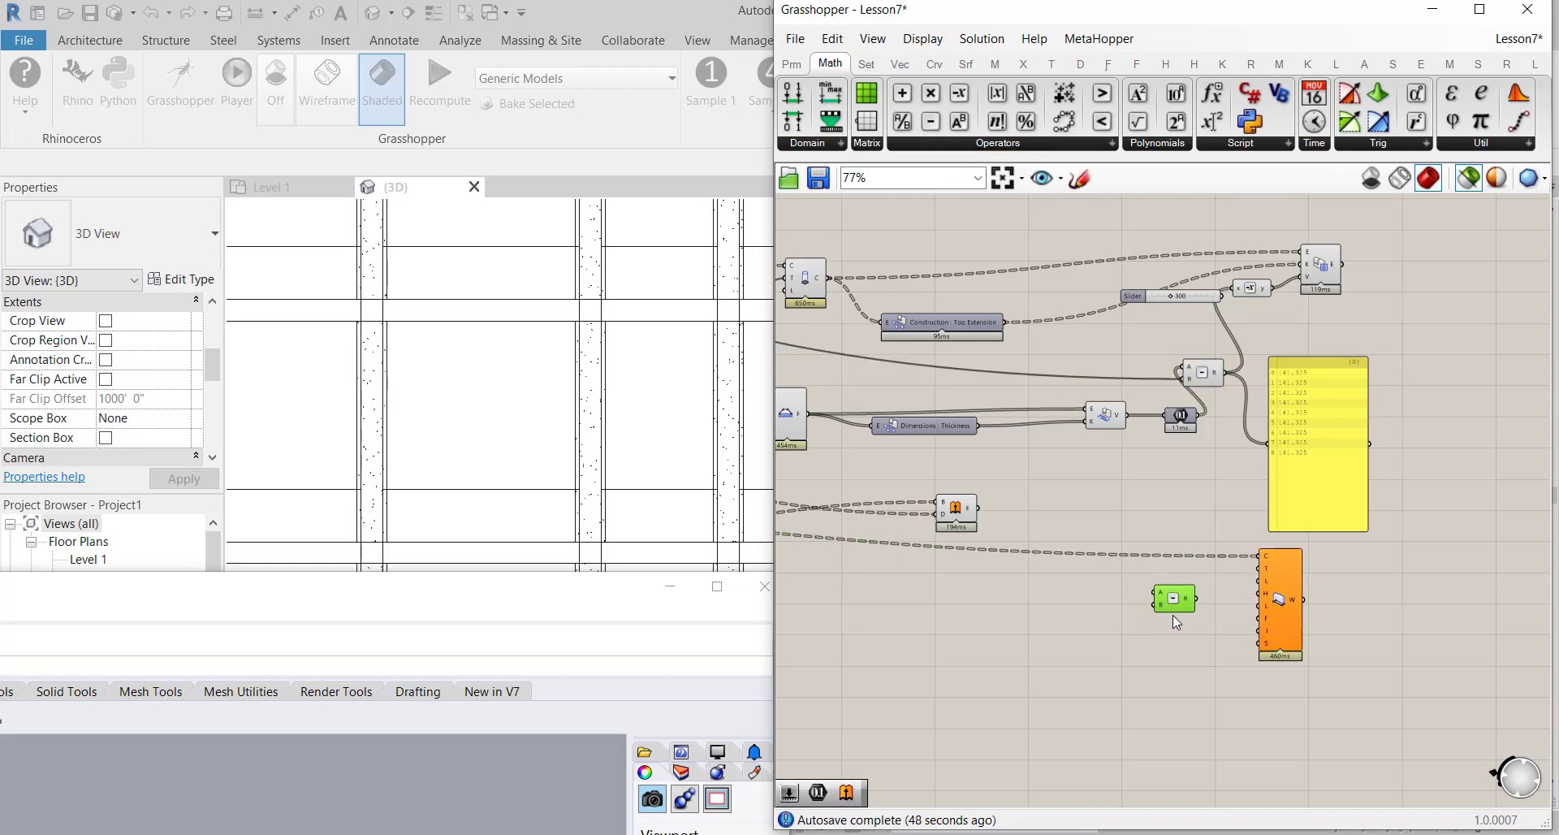
Connect the result of the floor-height Subtraction to input A of the new Subtraction component
scroll(1359, 567, "down", 3)
scroll(1231, 490, "up", 2)
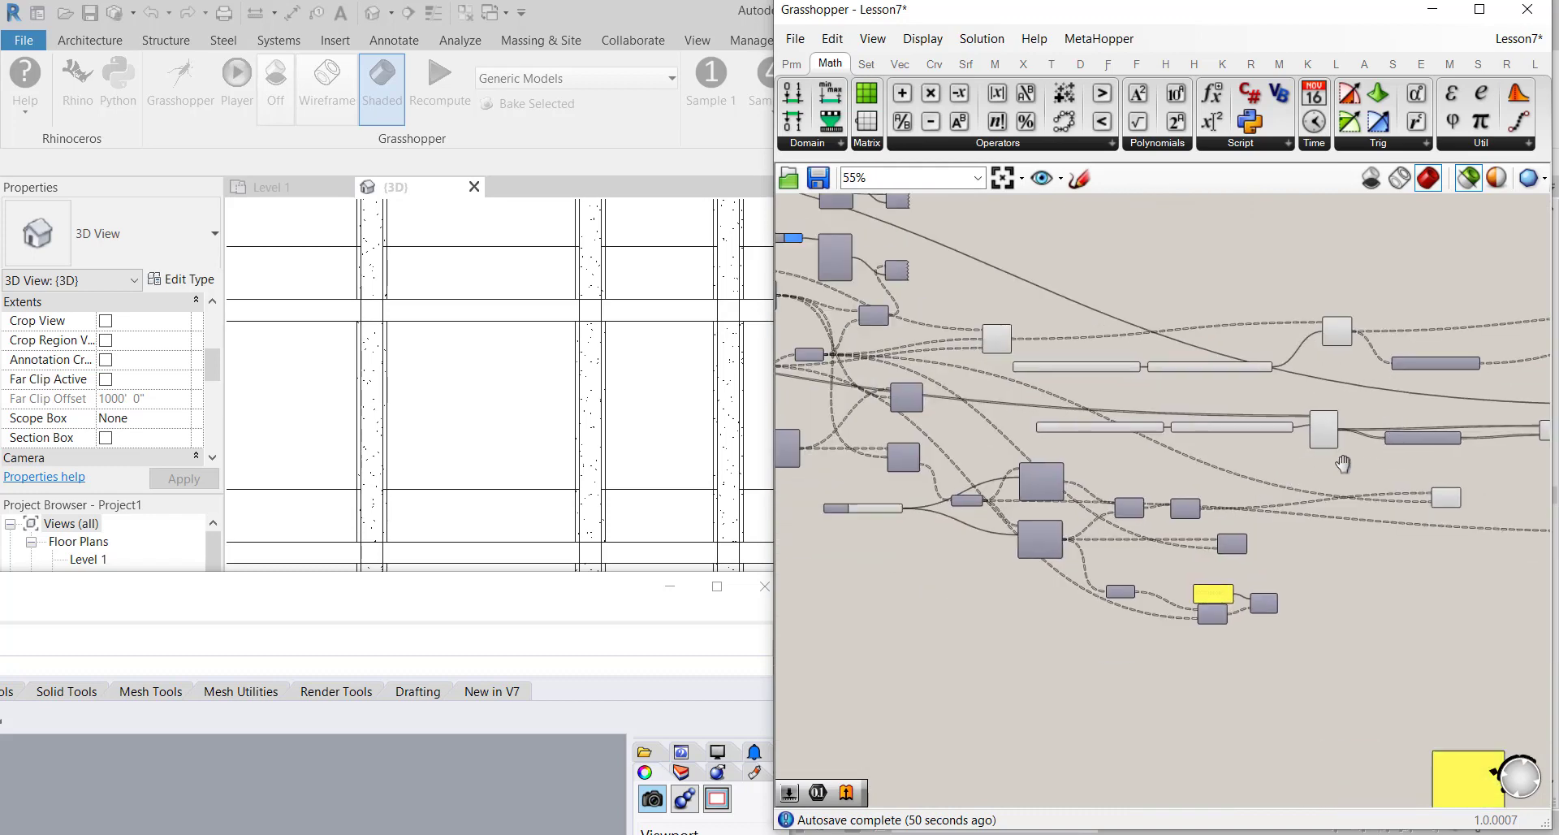
left_click_drag(1512, 491, 1484, 490)
left_click_drag(802, 355, 1257, 392)
scroll(817, 376, "up", 3)
scroll(854, 352, "down", 3)
scroll(1437, 559, "up", 2)
right_click_drag(1327, 487, 1411, 553)
scroll(1411, 553, "down", 1)
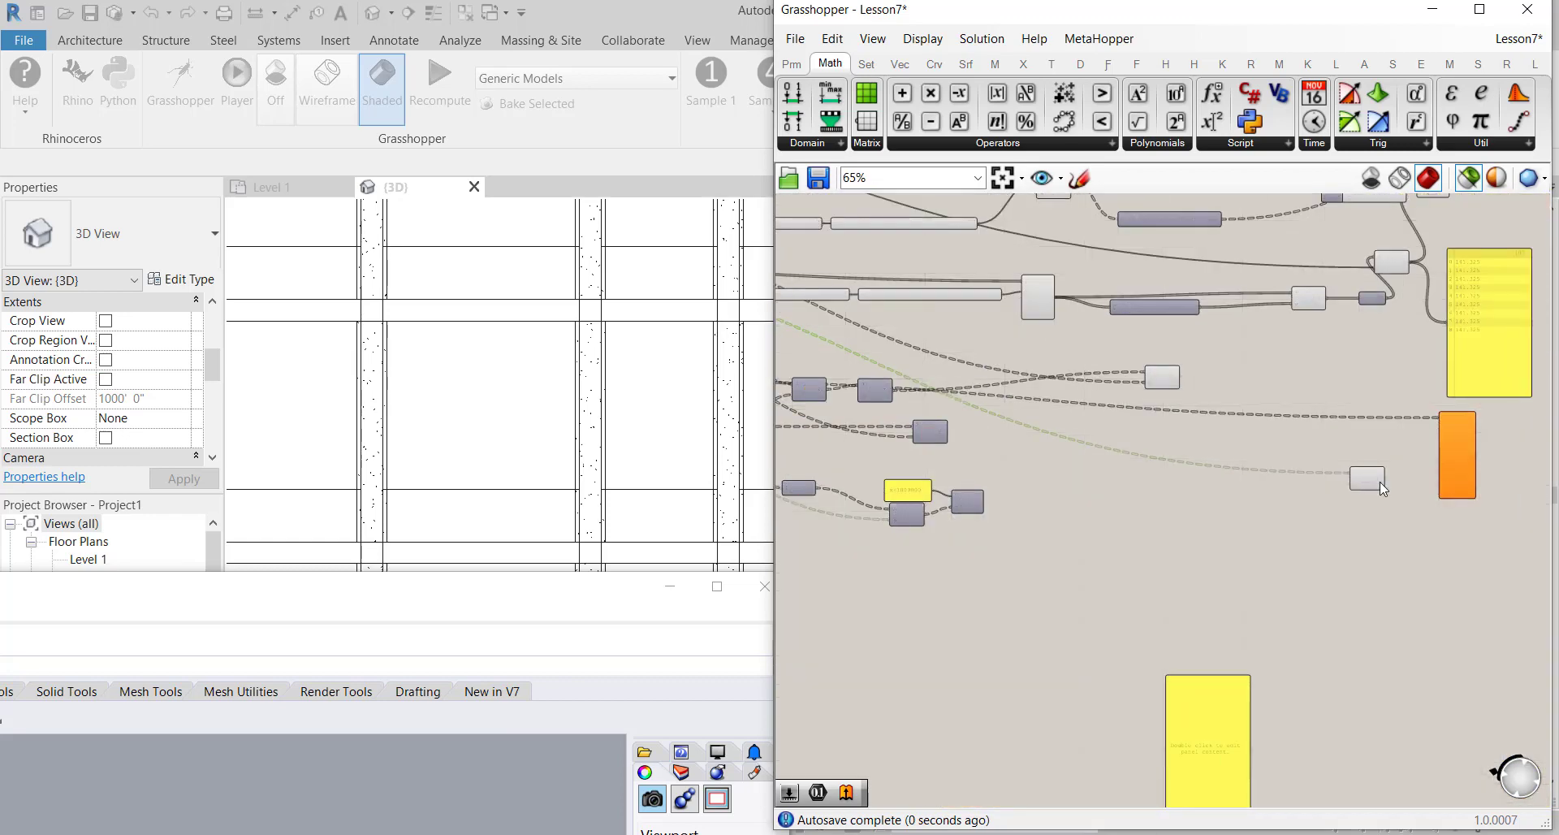
Space out the new Subtraction and AddWall.ByCurve components, leaving a wide gap between them
scroll(1348, 347, "up", 3)
right_click_drag(1327, 452, 1208, 430)
left_click_drag(1205, 679, 1140, 636)
right_click_drag(1243, 648, 1121, 561)
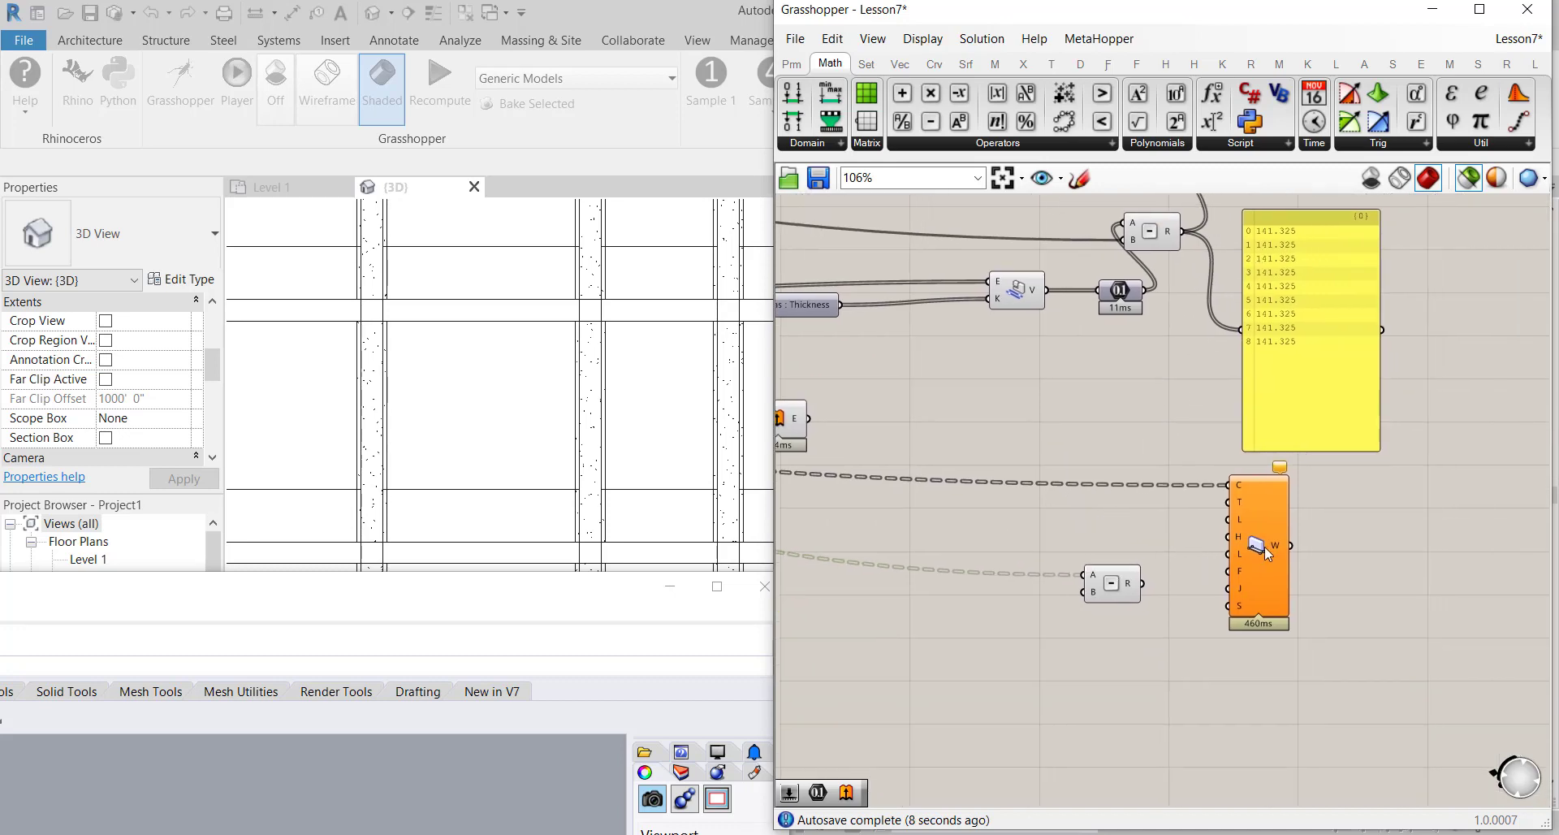
left_click_drag(1272, 542, 1494, 540)
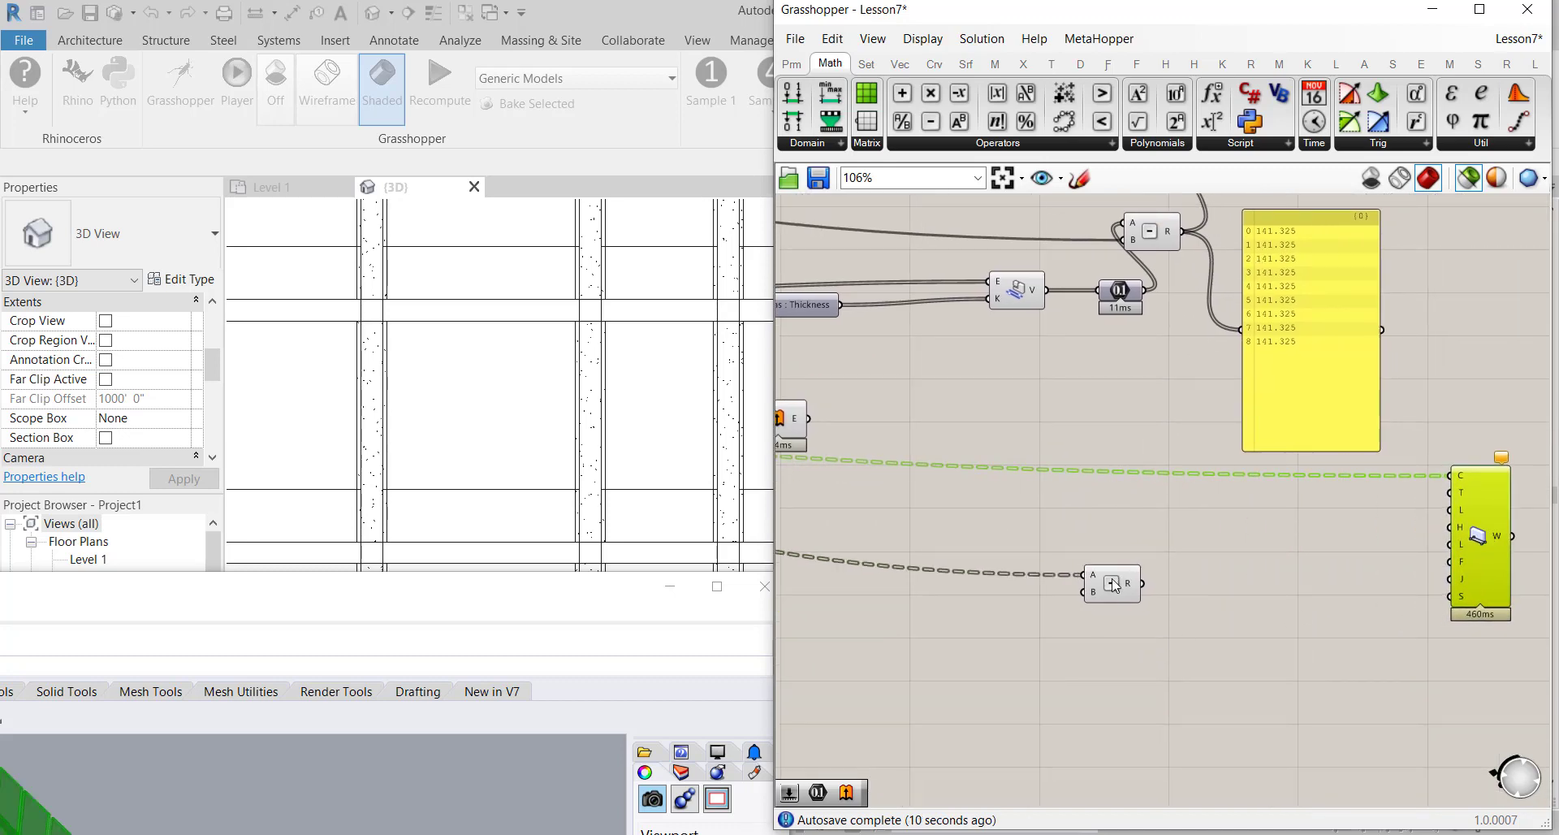
left_click_drag(1115, 587, 1216, 559)
right_click_drag(1357, 461, 1303, 523)
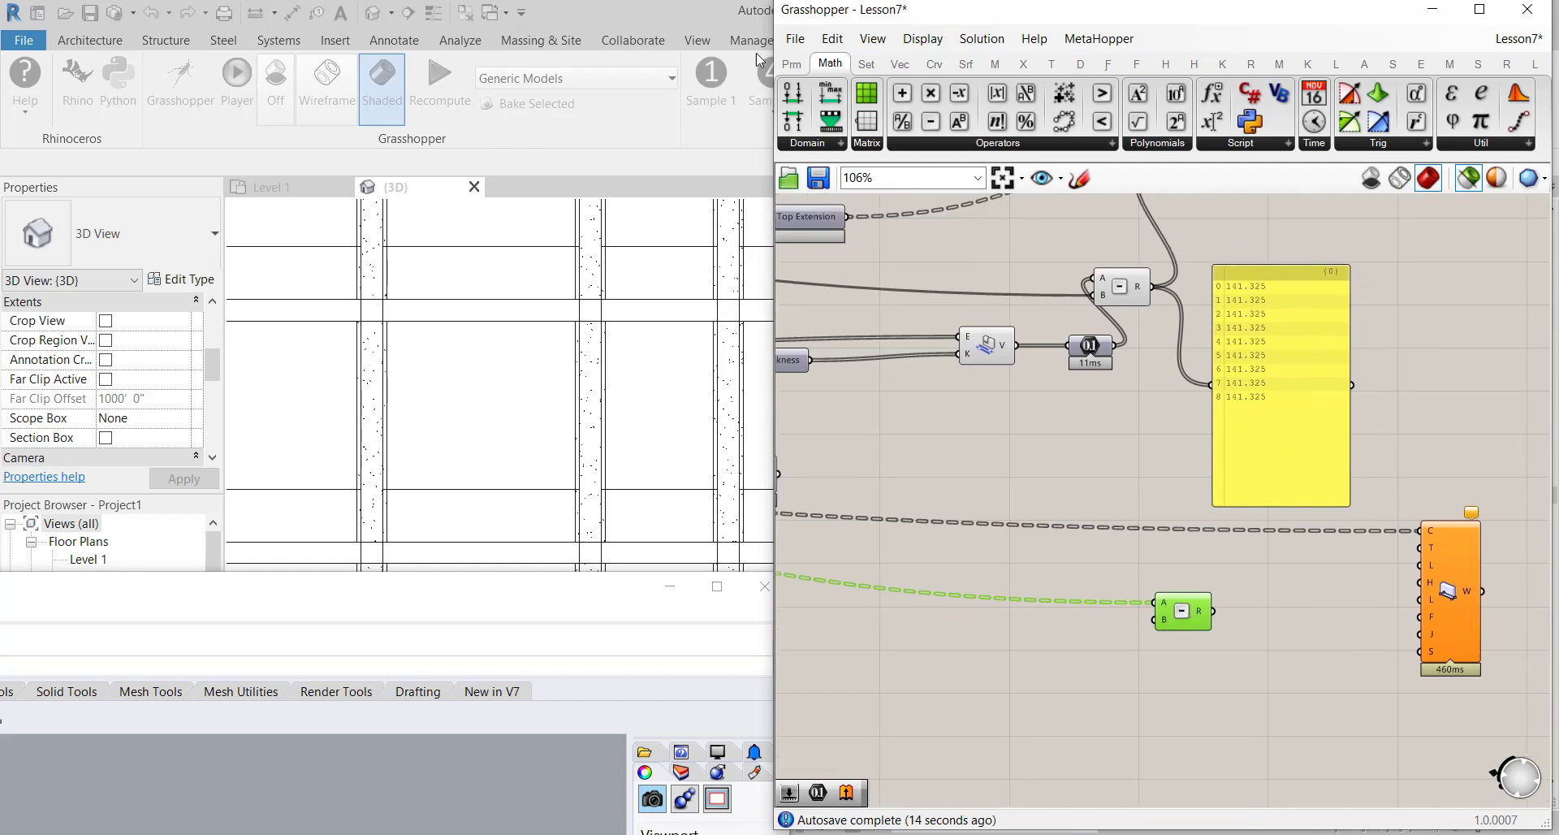
Add a Panel showing the new Subtraction's result, enlarge it, and shift the neighbouring panel and Subtraction to make room
left_click(788, 64)
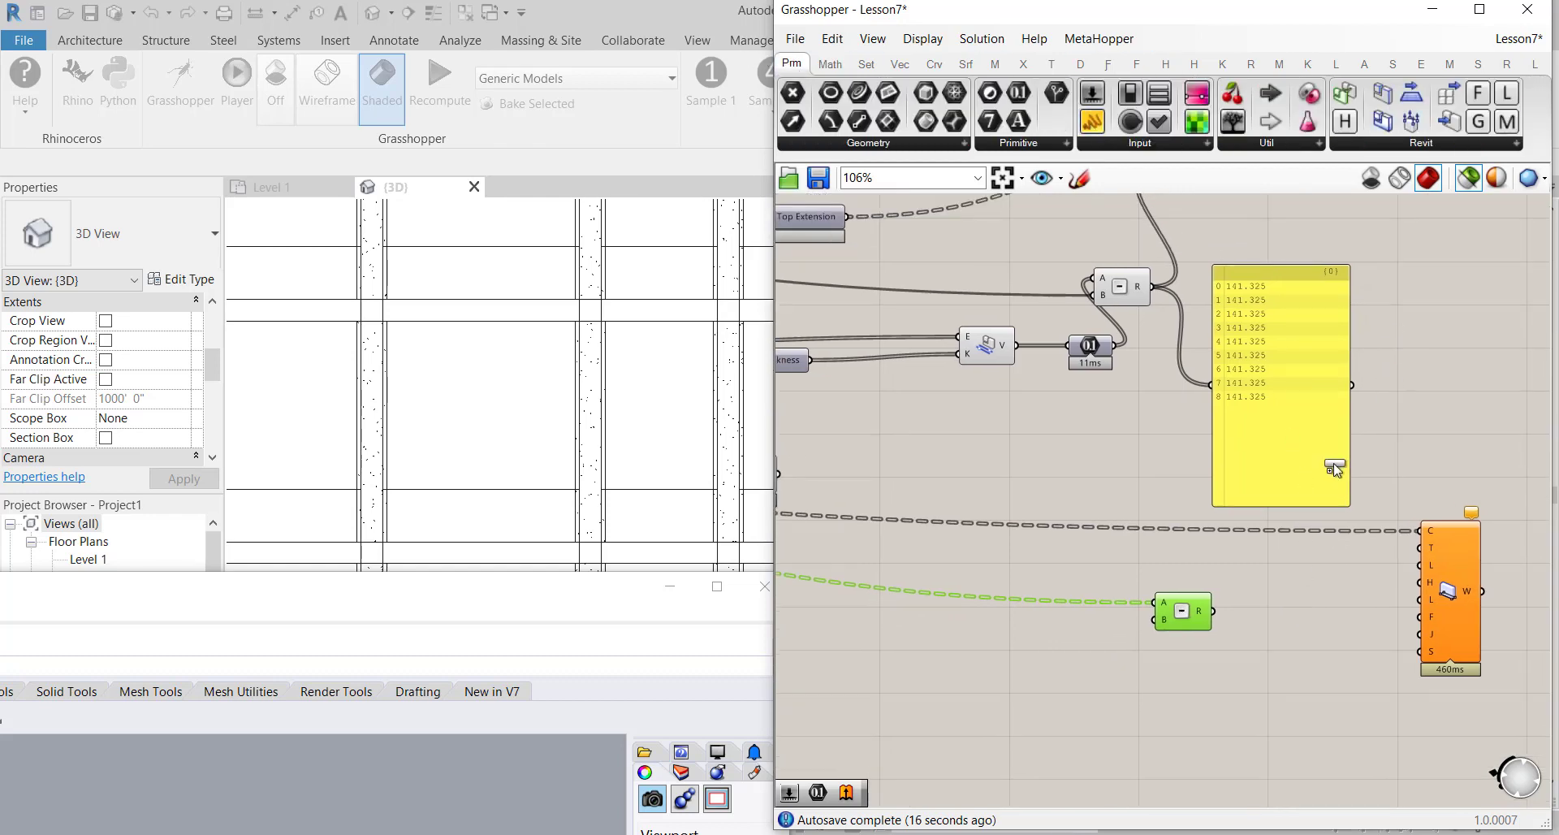
left_click_drag(1335, 470, 1213, 610)
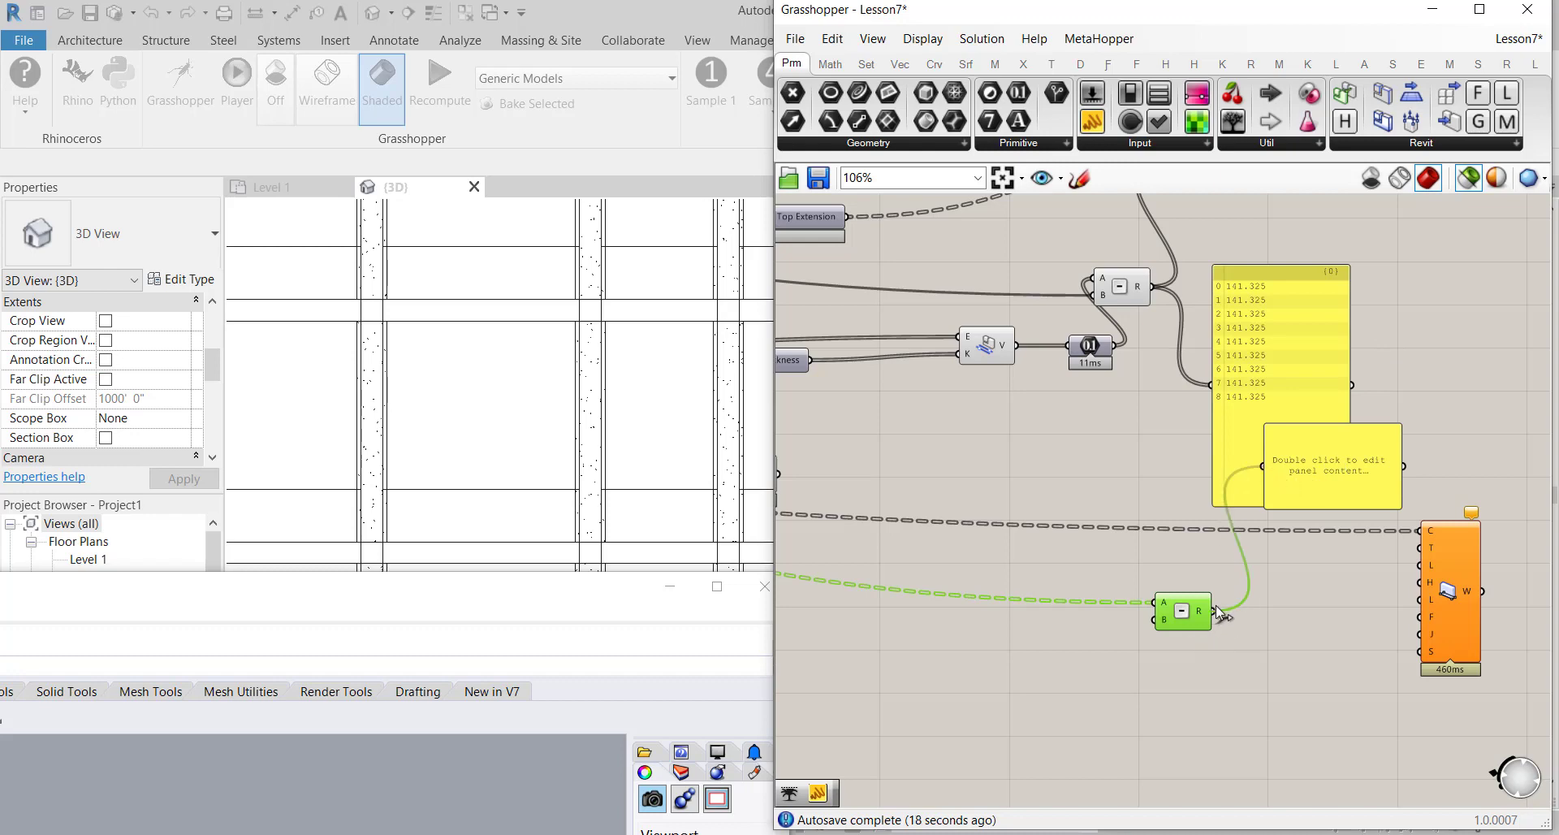
left_click_drag(1330, 541, 1381, 737)
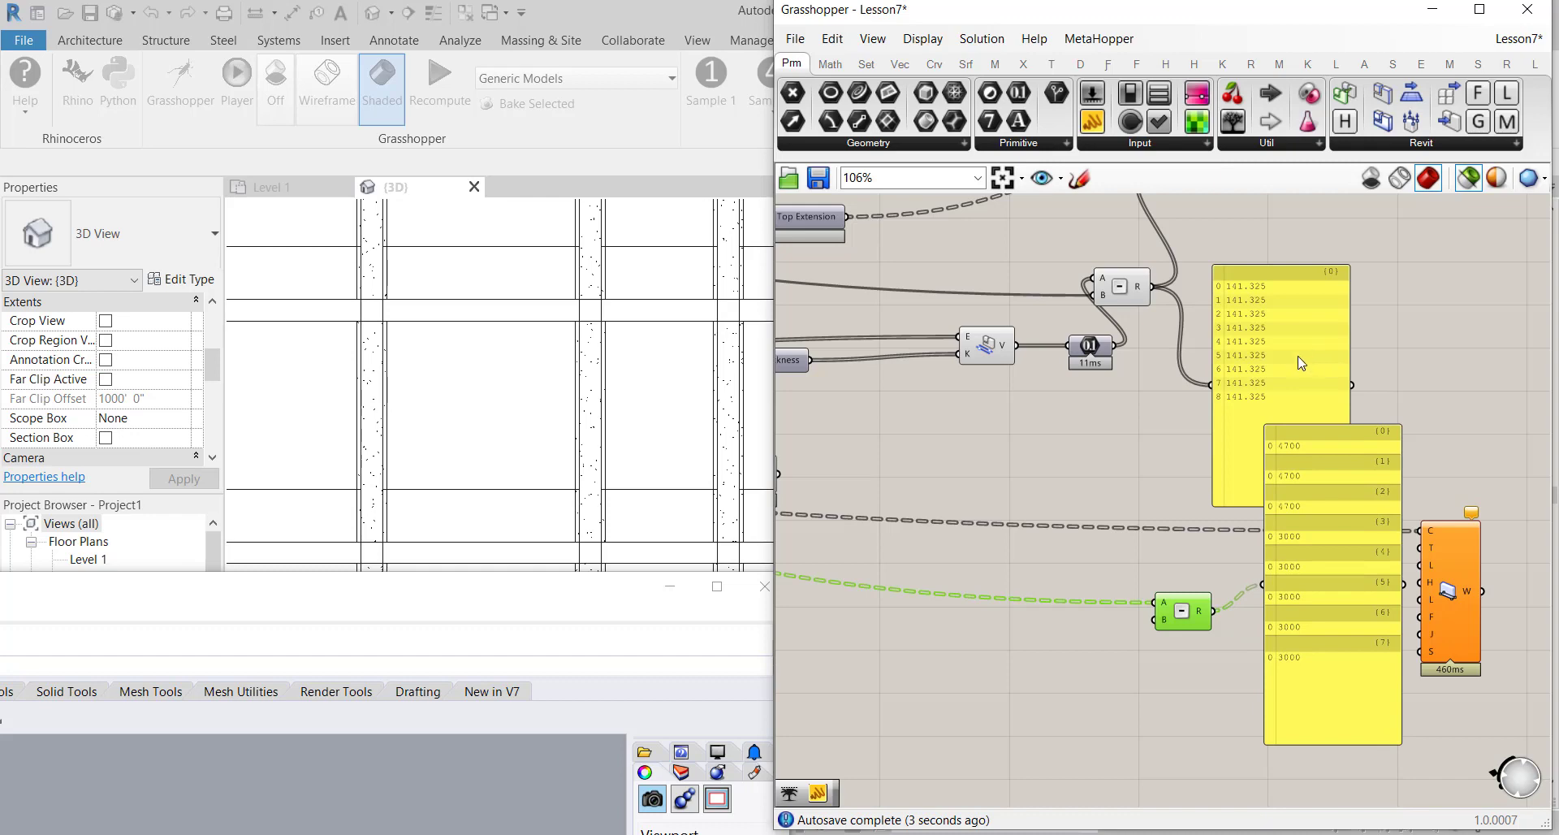
left_click_drag(1289, 363, 1349, 303)
left_click_drag(1189, 617, 1056, 591)
scroll(1158, 404, "down", 2)
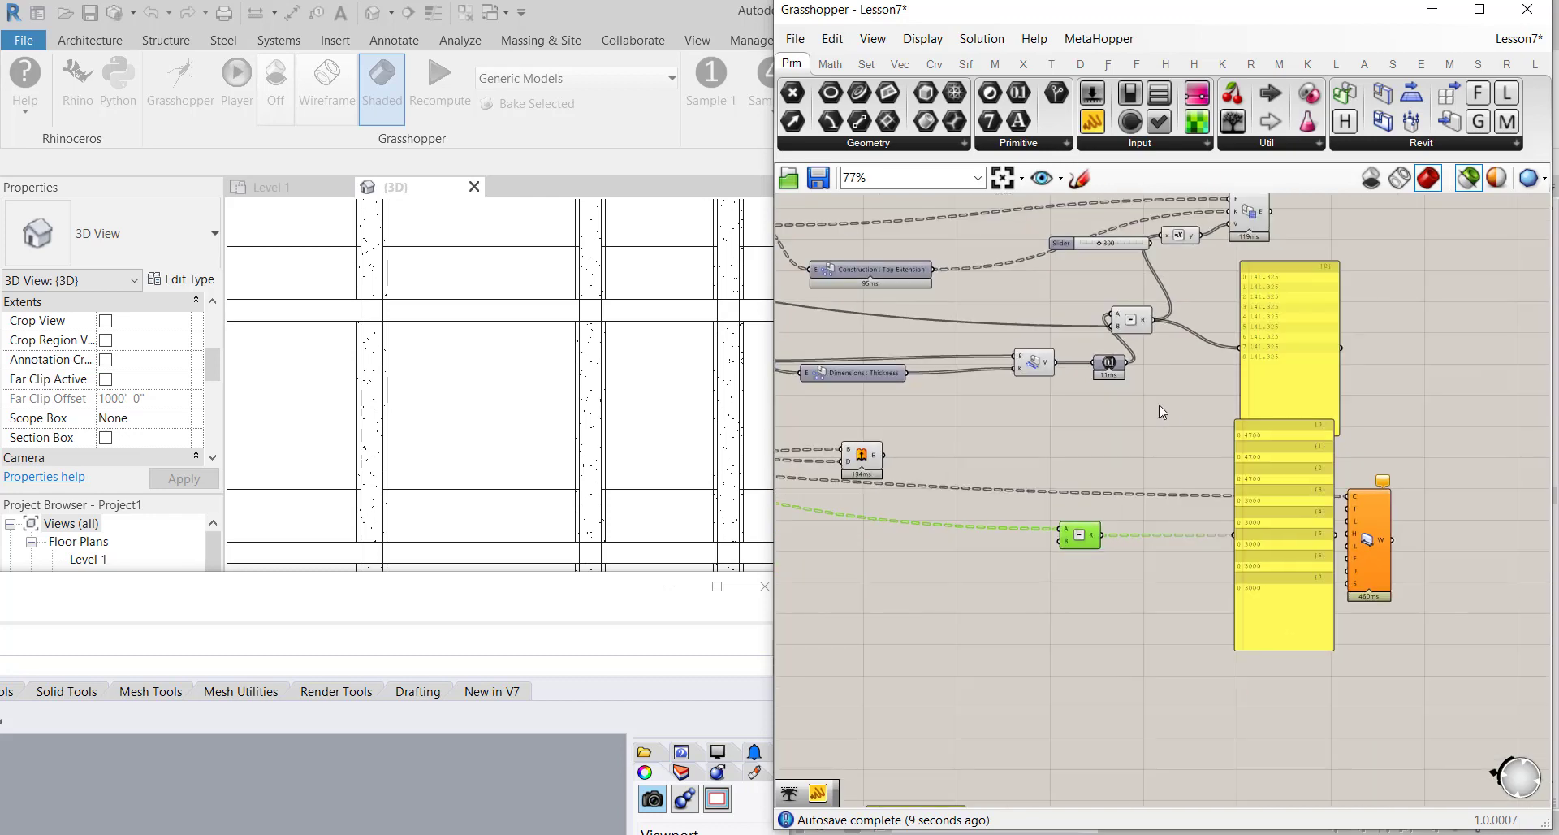
scroll(1147, 382, "up", 2)
right_click_drag(1183, 378, 1177, 428)
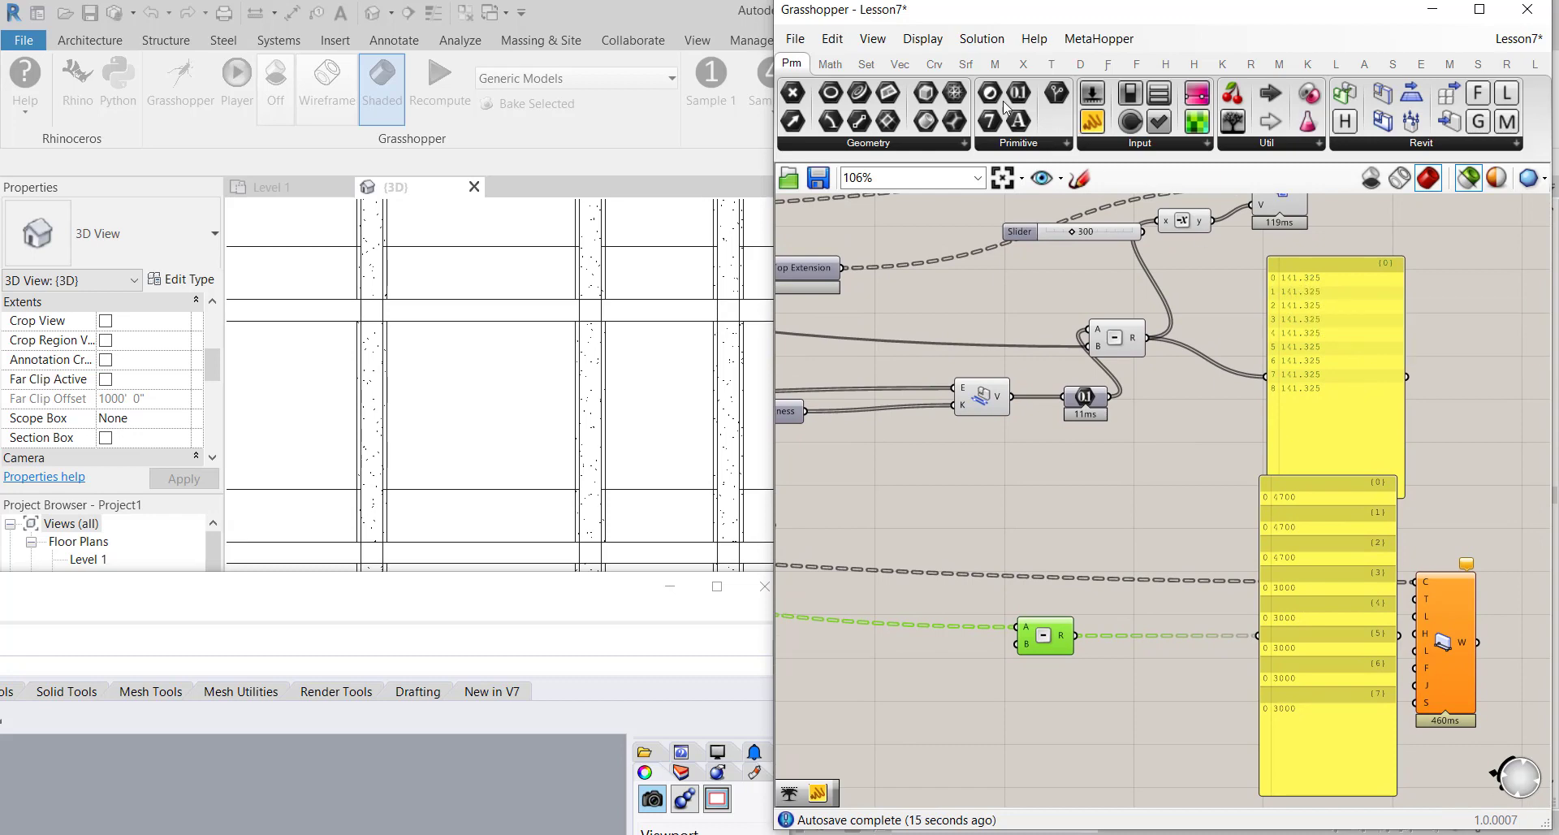
Add a List Item fed by the thickness-based Subtraction's result and connect its item to input B of the new Subtraction
left_click(865, 63)
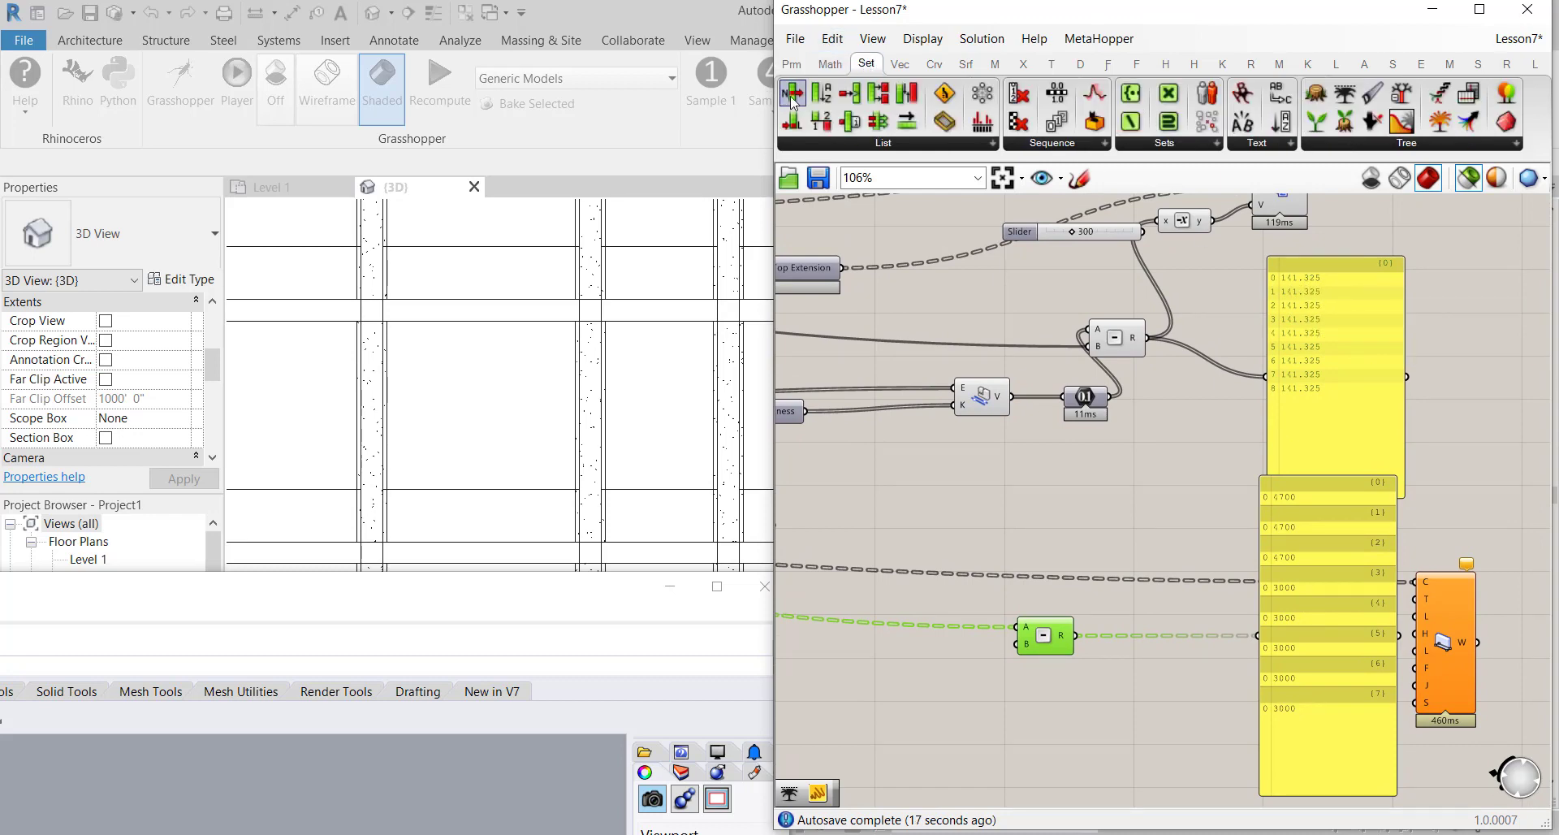
left_click_drag(792, 97, 1146, 338)
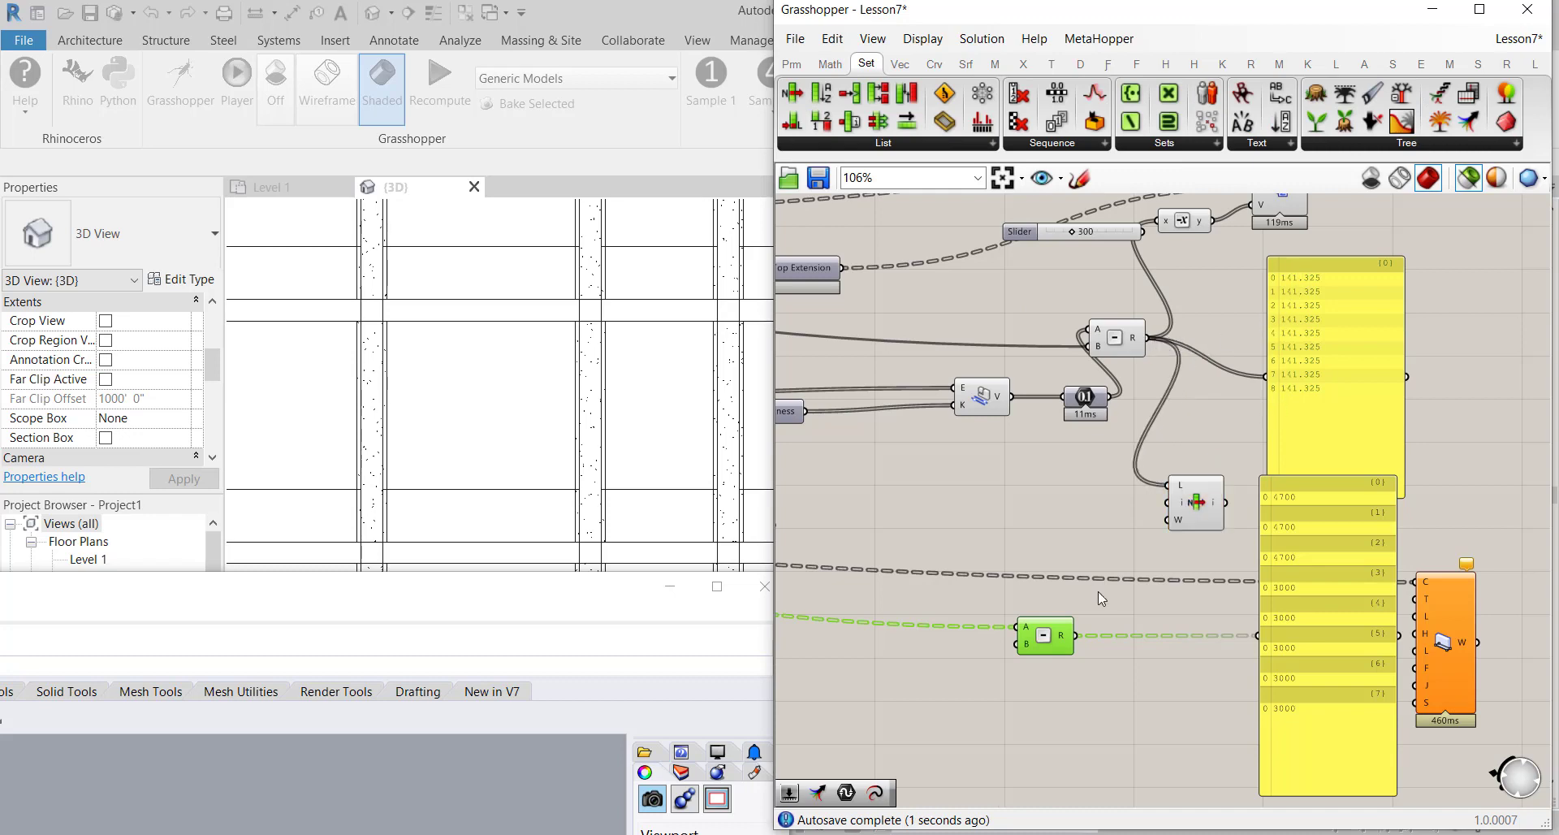
left_click_drag(1207, 521, 945, 686)
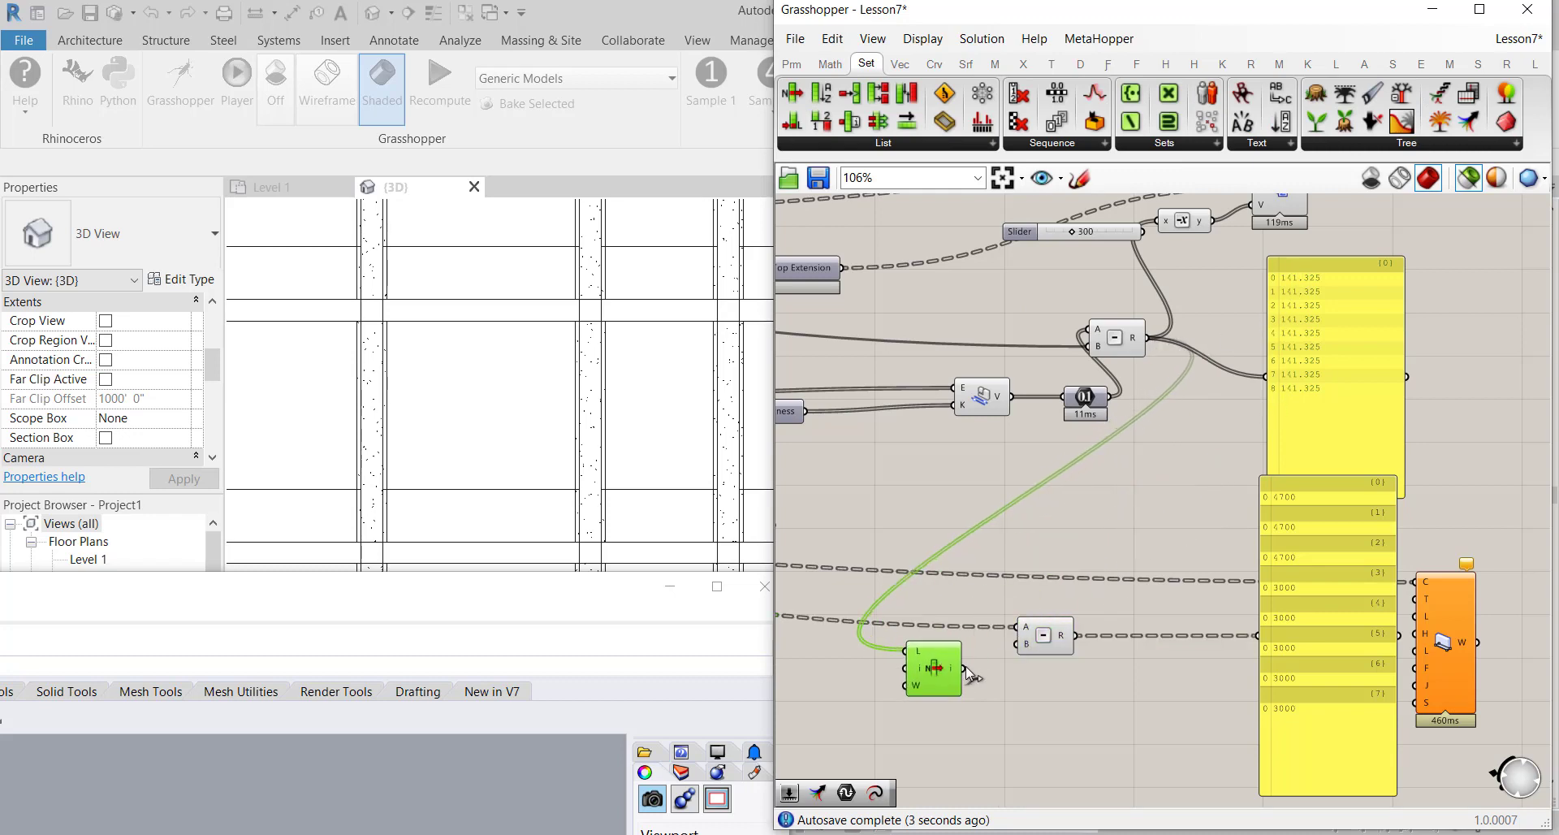
left_click_drag(1015, 638, 1017, 644)
right_click_drag(1174, 539, 1237, 449)
left_click_drag(1121, 544, 1118, 560)
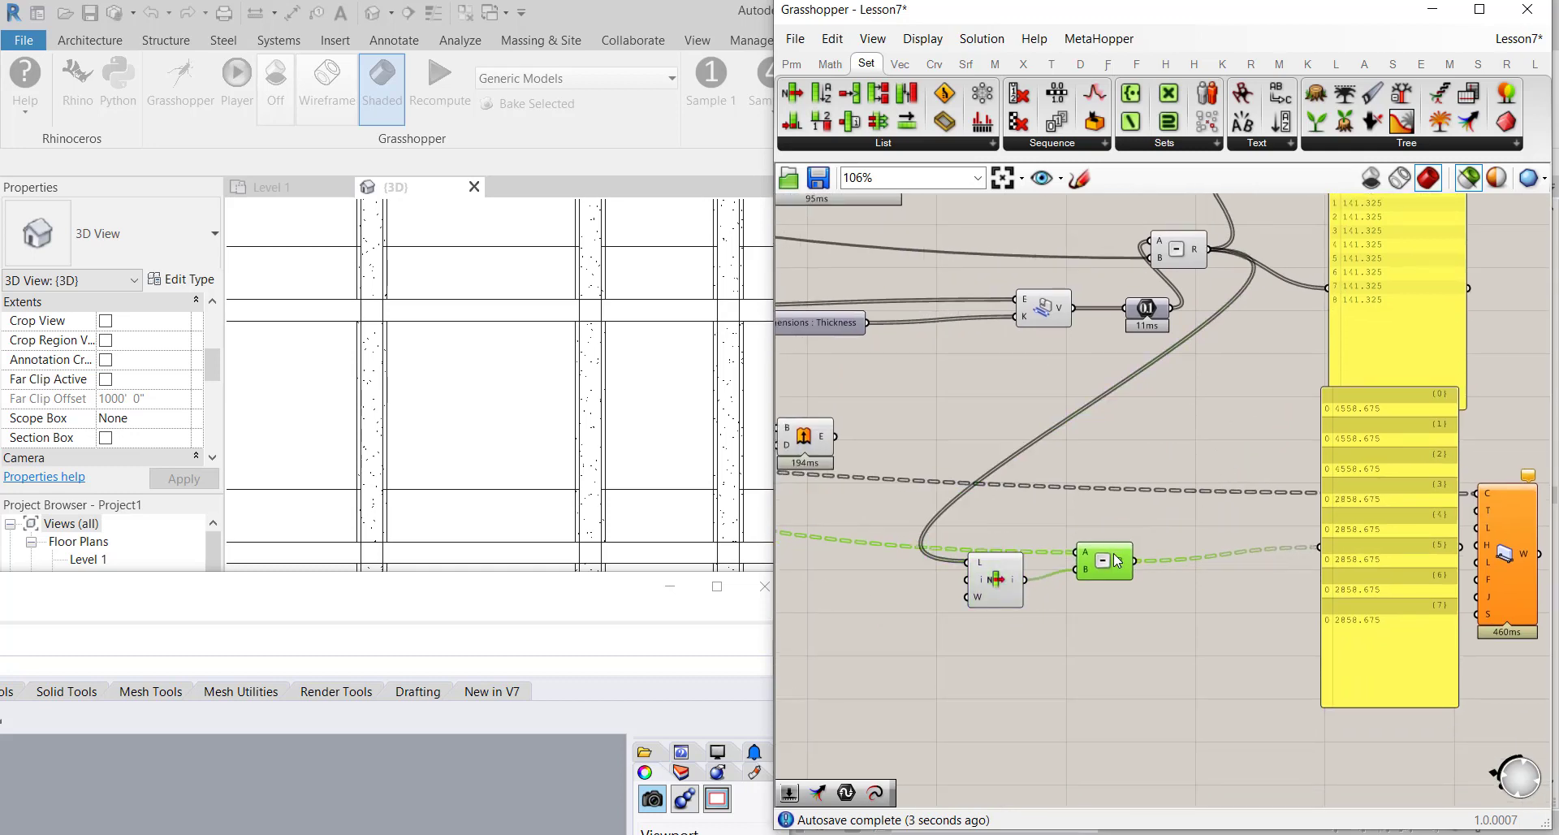
Move the height panel down, clear of the path between the new Subtraction and AddWall.ByCurve
left_click_drag(1386, 524, 1369, 710)
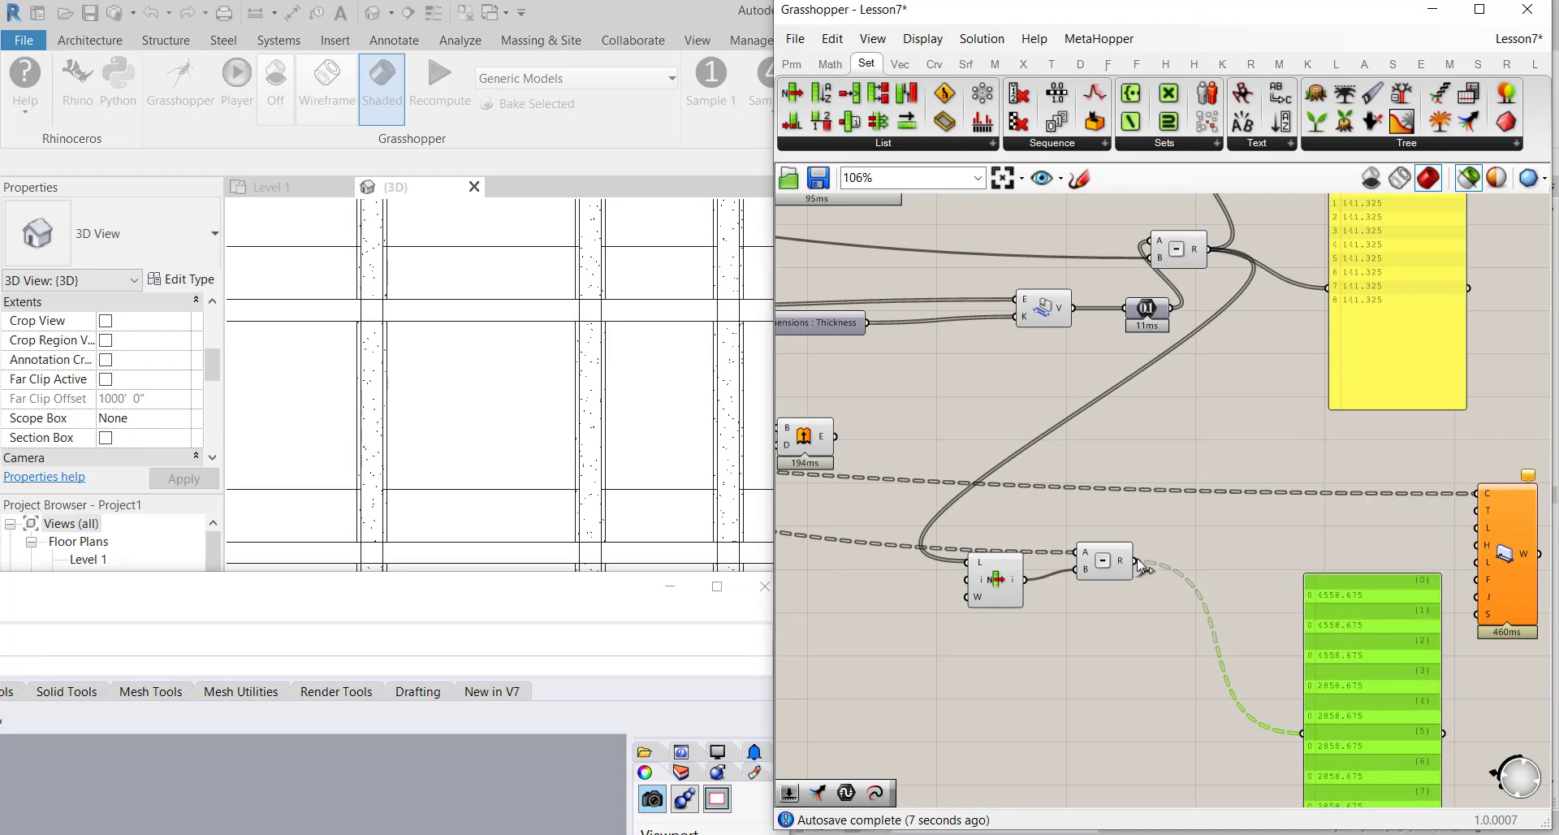
left_click_drag(1137, 561, 1392, 513)
scroll(1394, 515, "down", 4)
scroll(1352, 588, "up", 2)
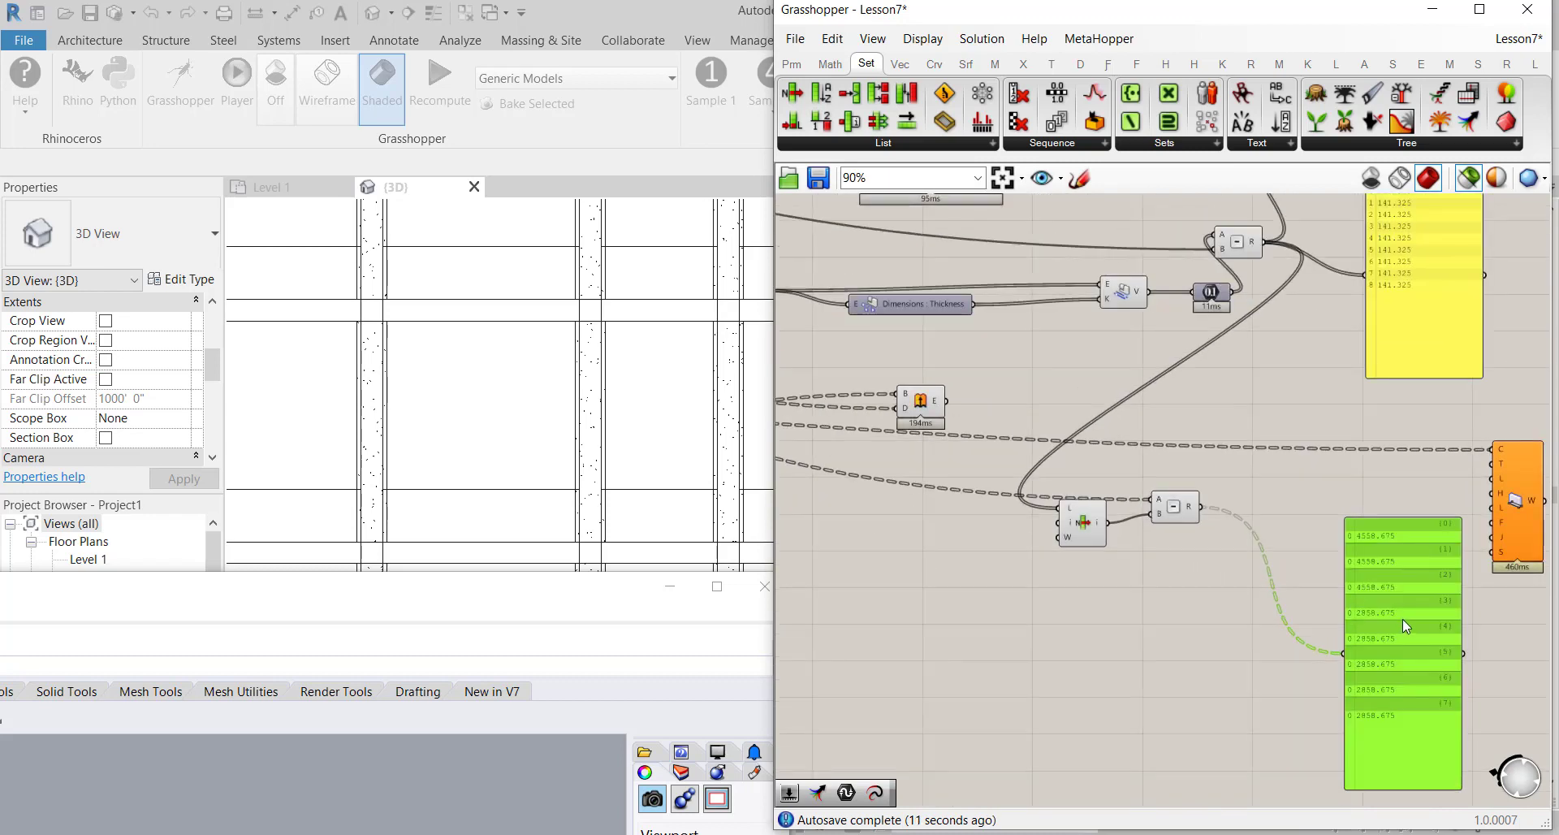
scroll(1378, 529, "down", 3)
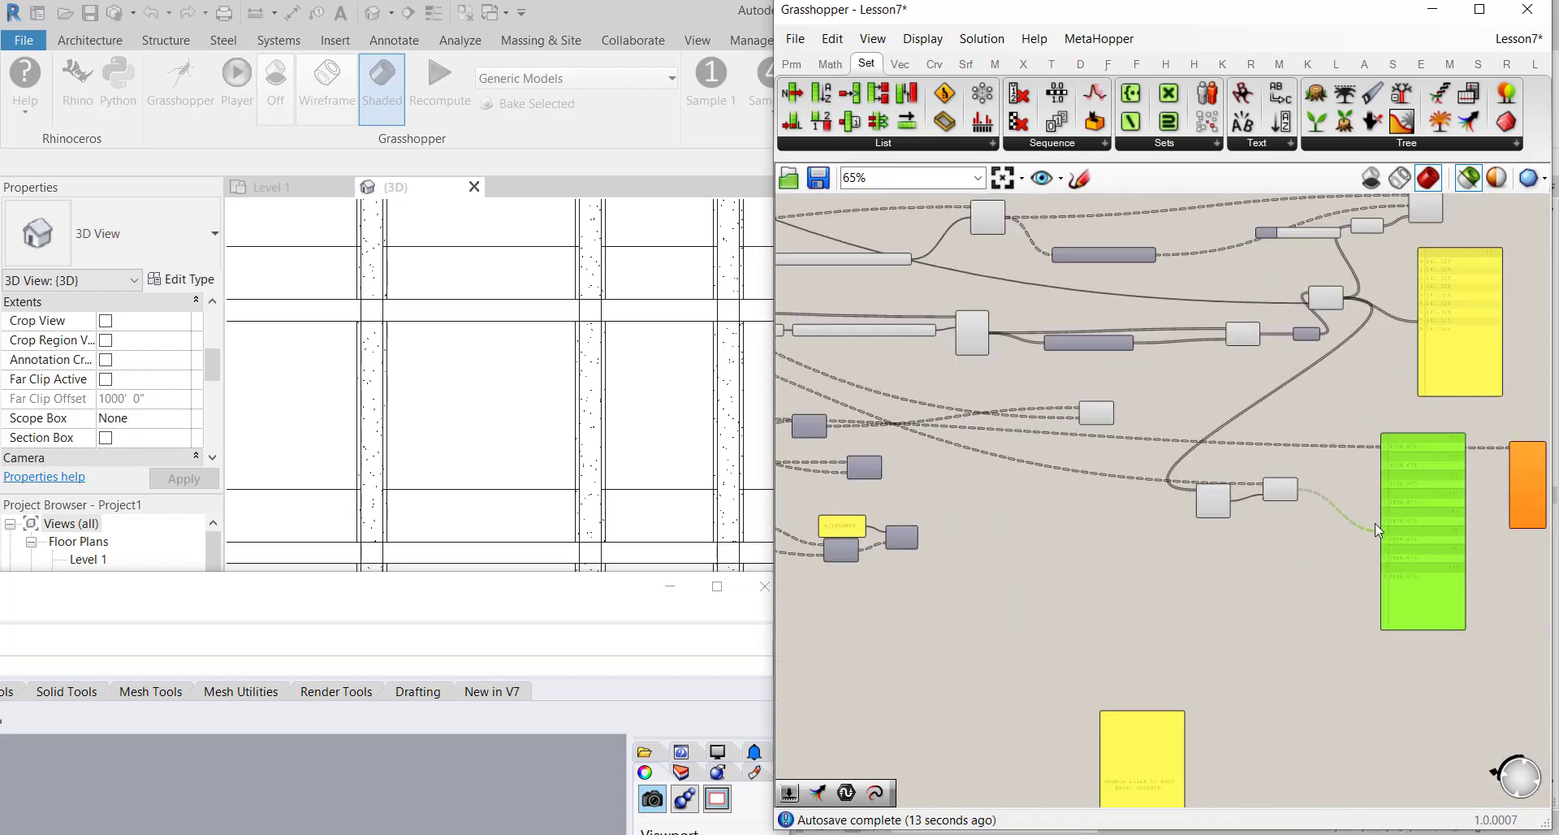
Rewire the panel to the Curve parameter holding the wall curves and read its list down to the last branch
left_click_drag(1378, 530, 1216, 467)
scroll(1370, 471, "down", 5)
scroll(1319, 528, "up", 6)
scroll(1357, 481, "down", 5)
scroll(917, 366, "up", 2)
scroll(921, 366, "up", 5)
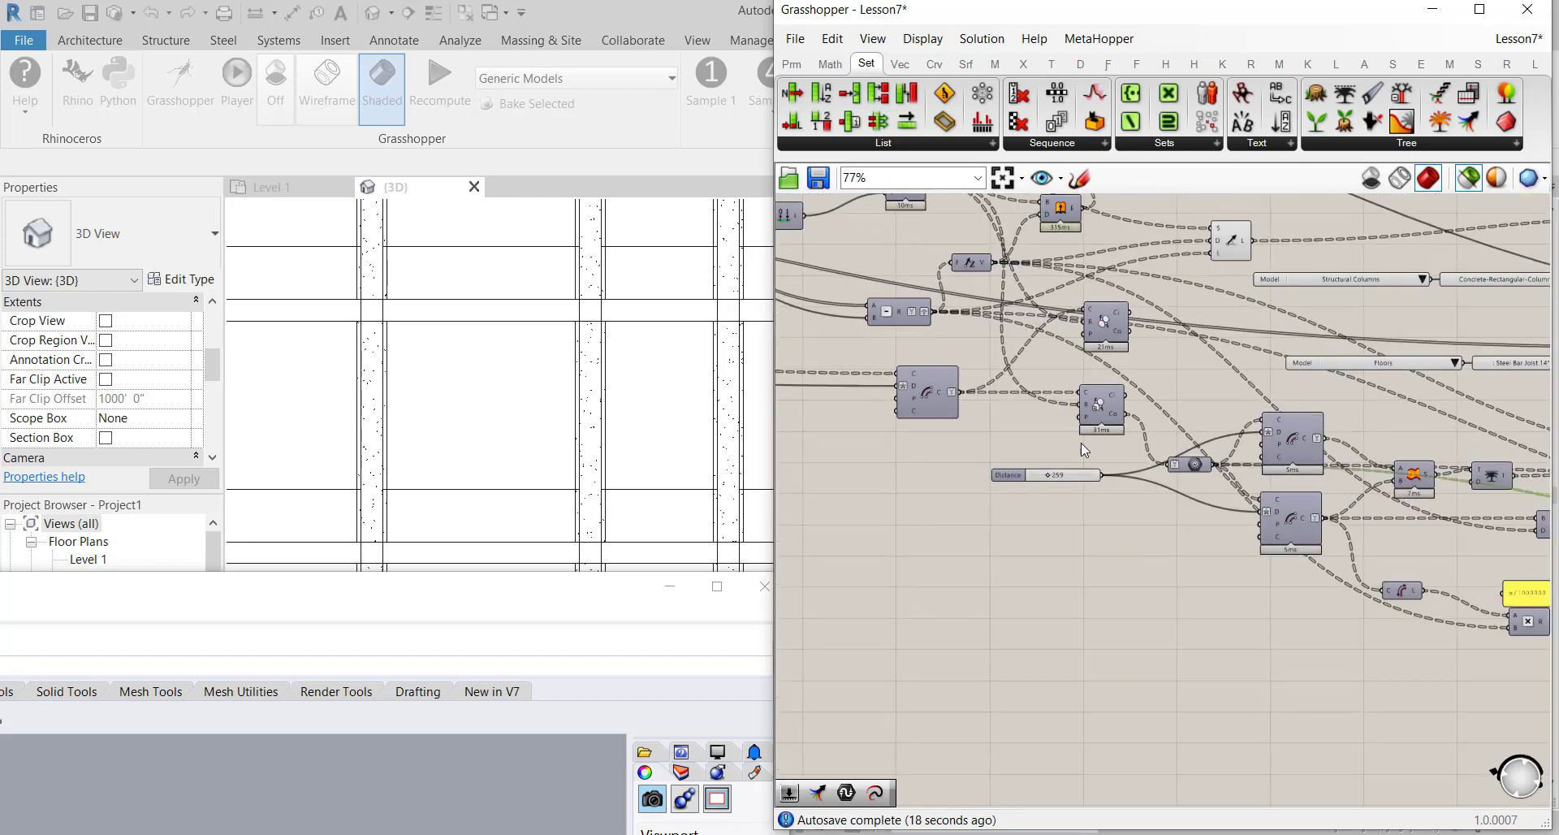
scroll(1069, 431, "down", 7)
scroll(1236, 400, "up", 6)
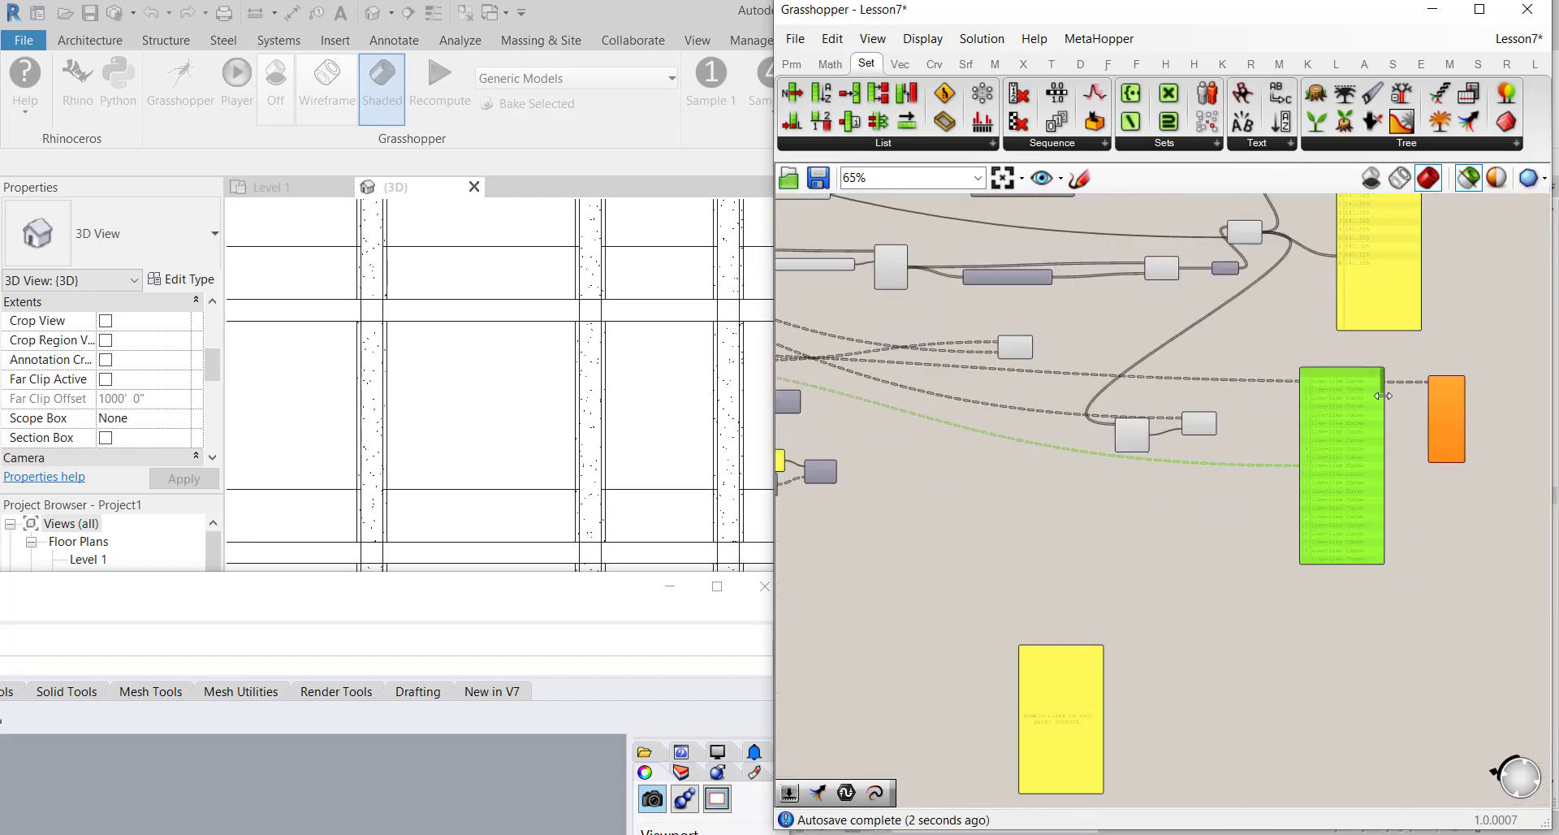
left_click_drag(1382, 362, 1375, 713)
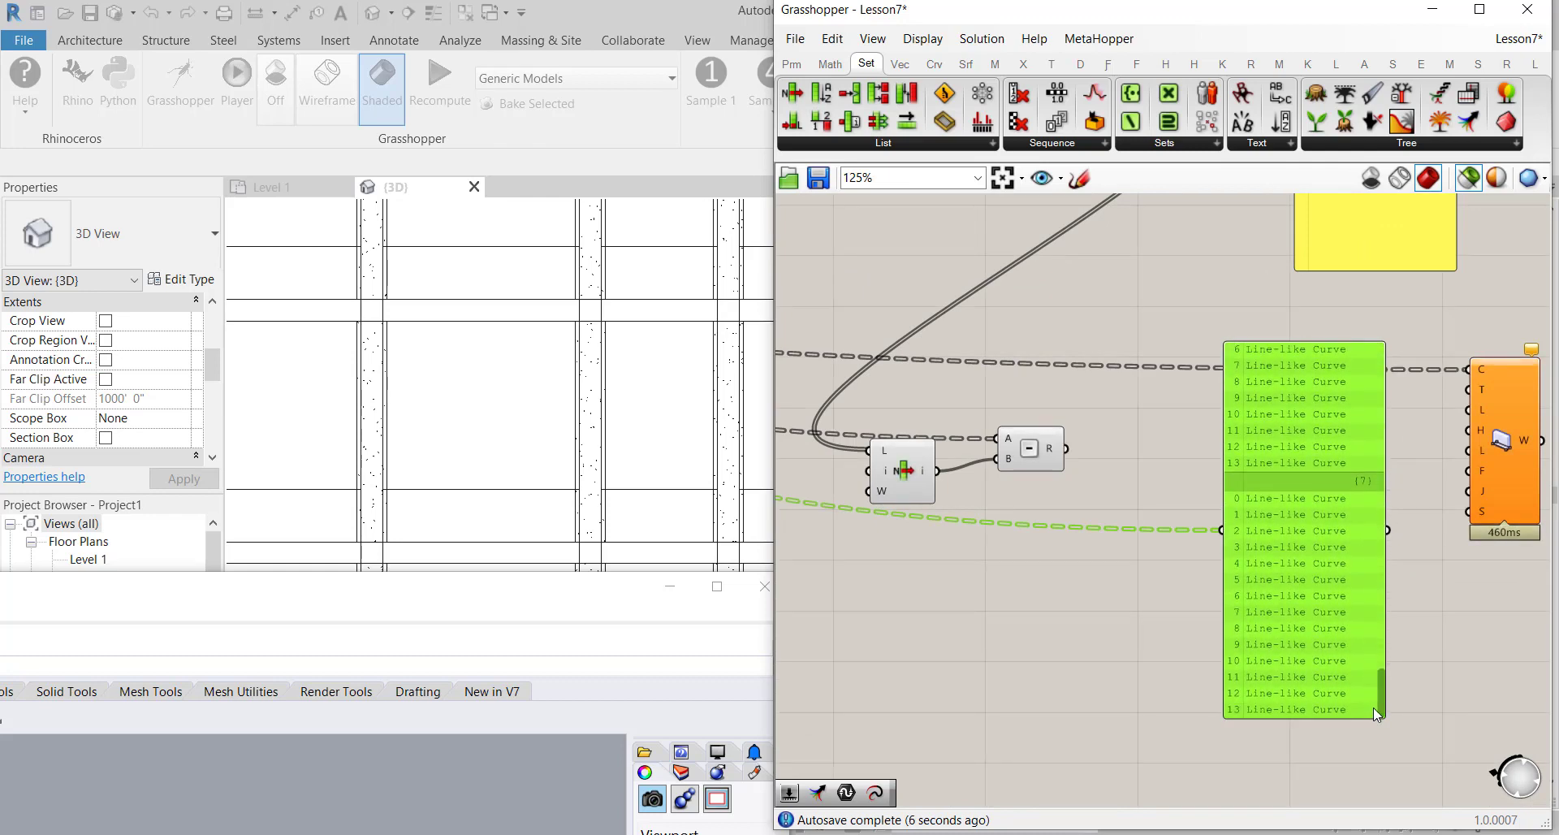
scroll(1273, 415, "down", 3)
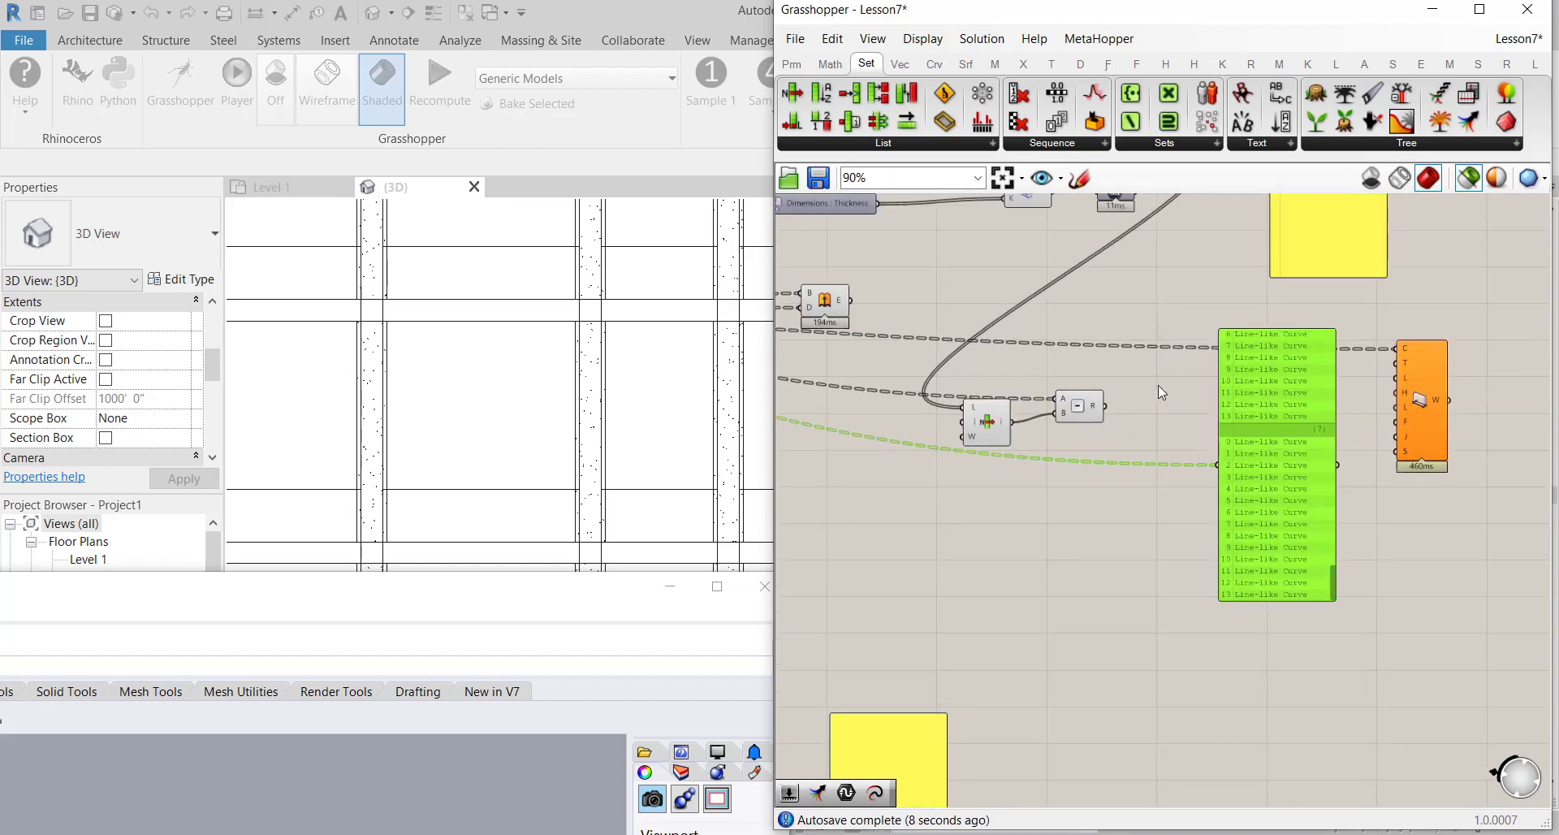
Connect the new Subtraction's result to the Height input of AddWall.ByCurve and rearrange the curve panel, Subtraction and wall components
left_click_drag(1104, 406, 1402, 398)
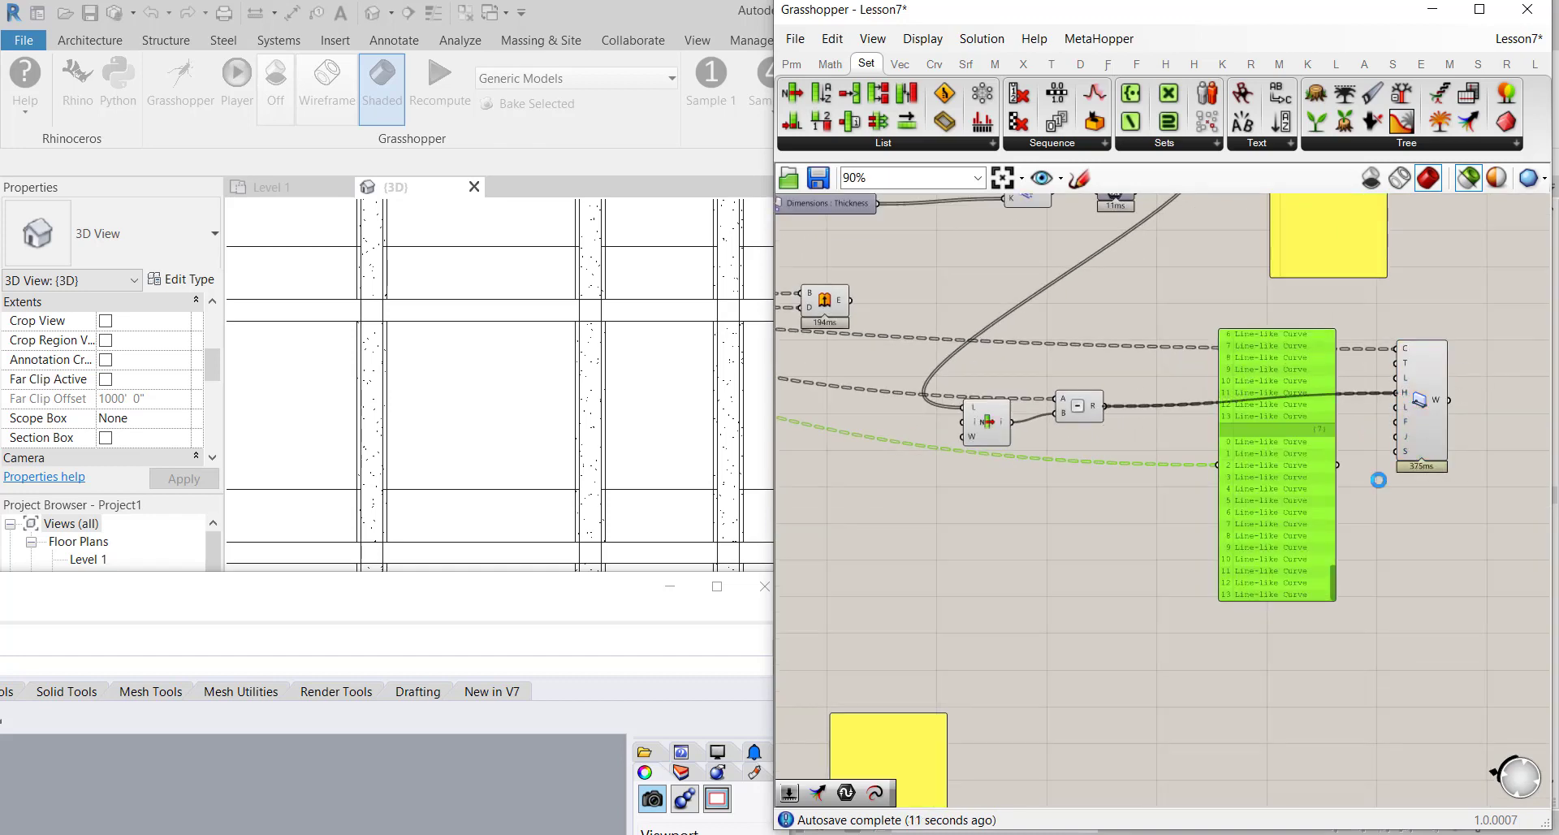
left_click_drag(1282, 369, 1216, 602)
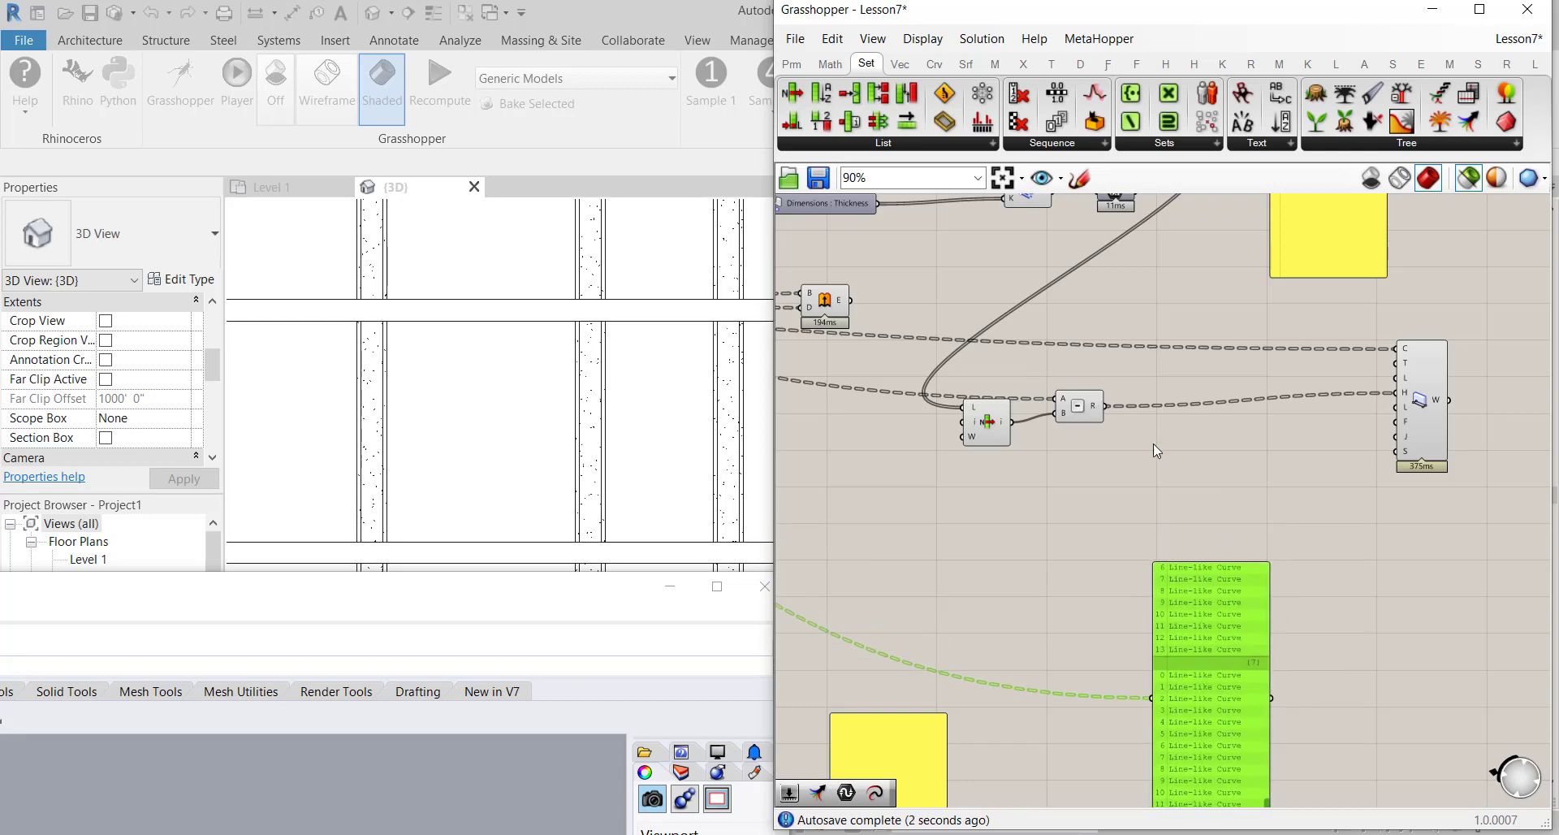
right_click_drag(1160, 432, 1166, 513)
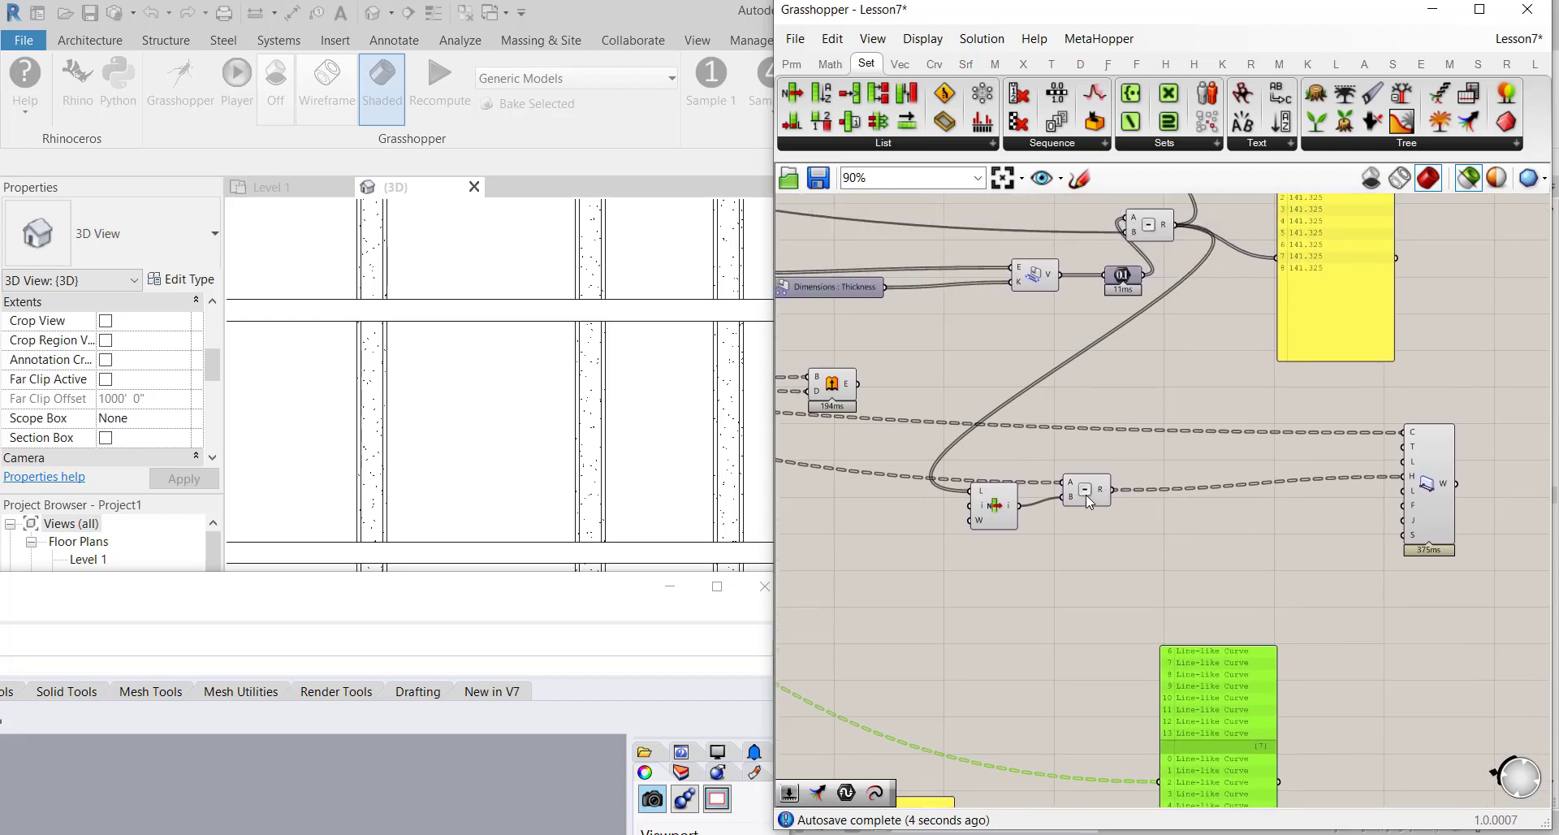
left_click_drag(1096, 500, 1113, 461)
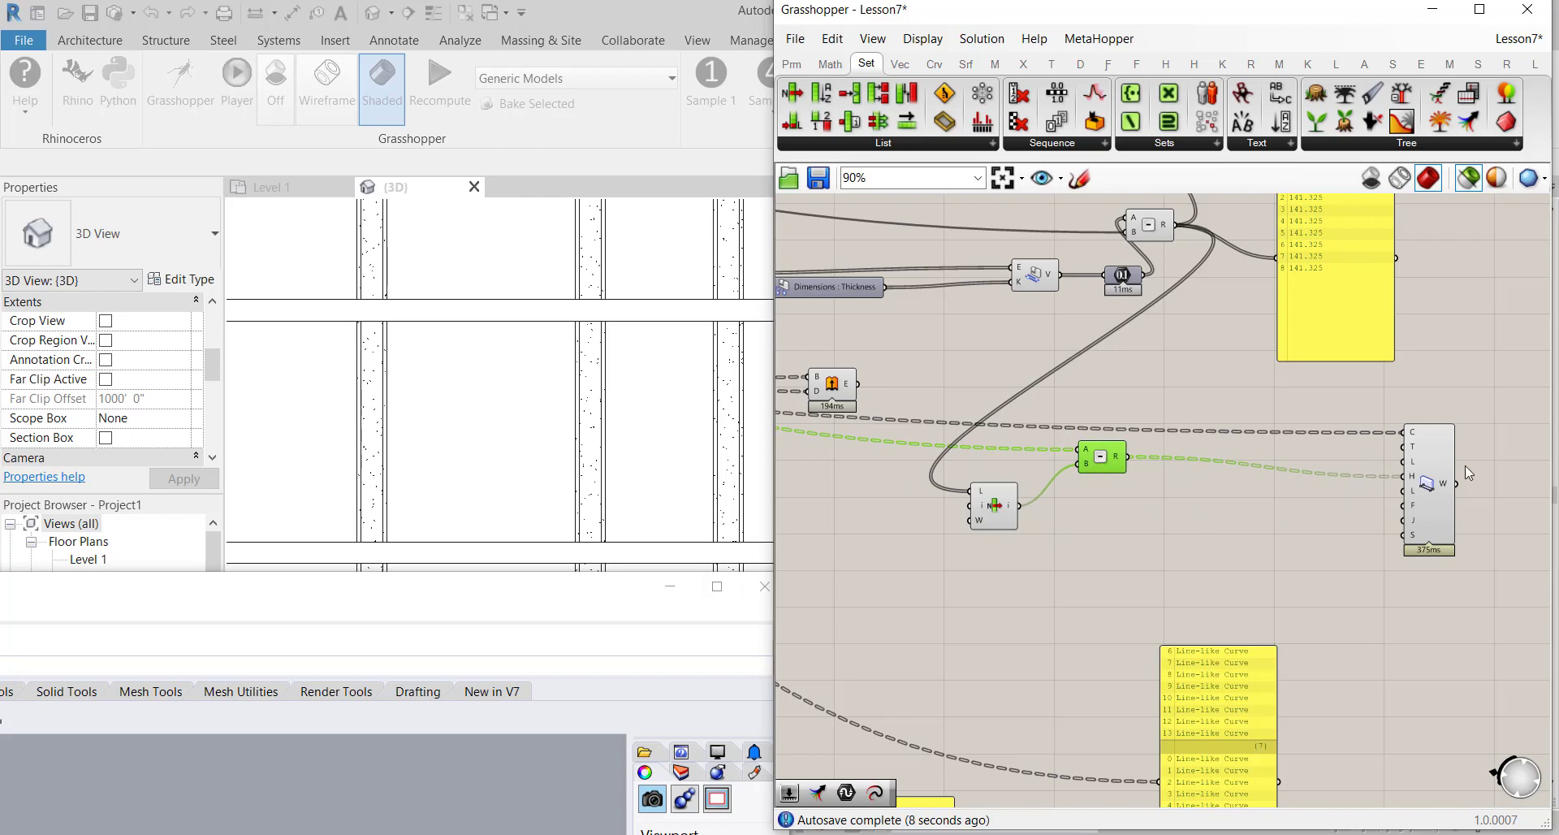
left_click_drag(1433, 487, 1432, 422)
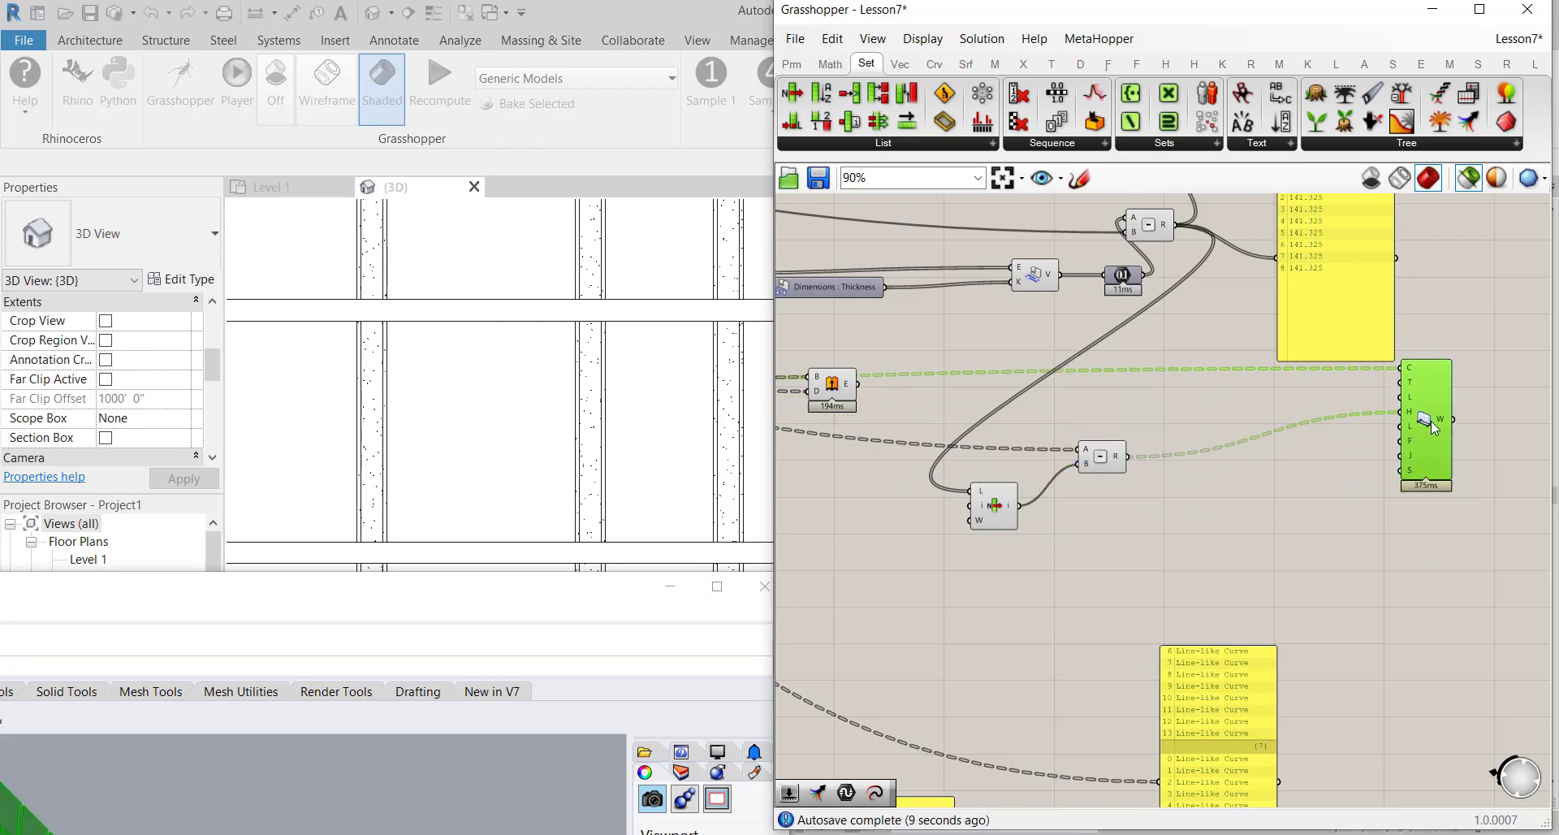
Switch to Revit, set the 3D view's visual style to Shaded and dismiss the save reminder
left_click(638, 418)
scroll(428, 442, "down", 6)
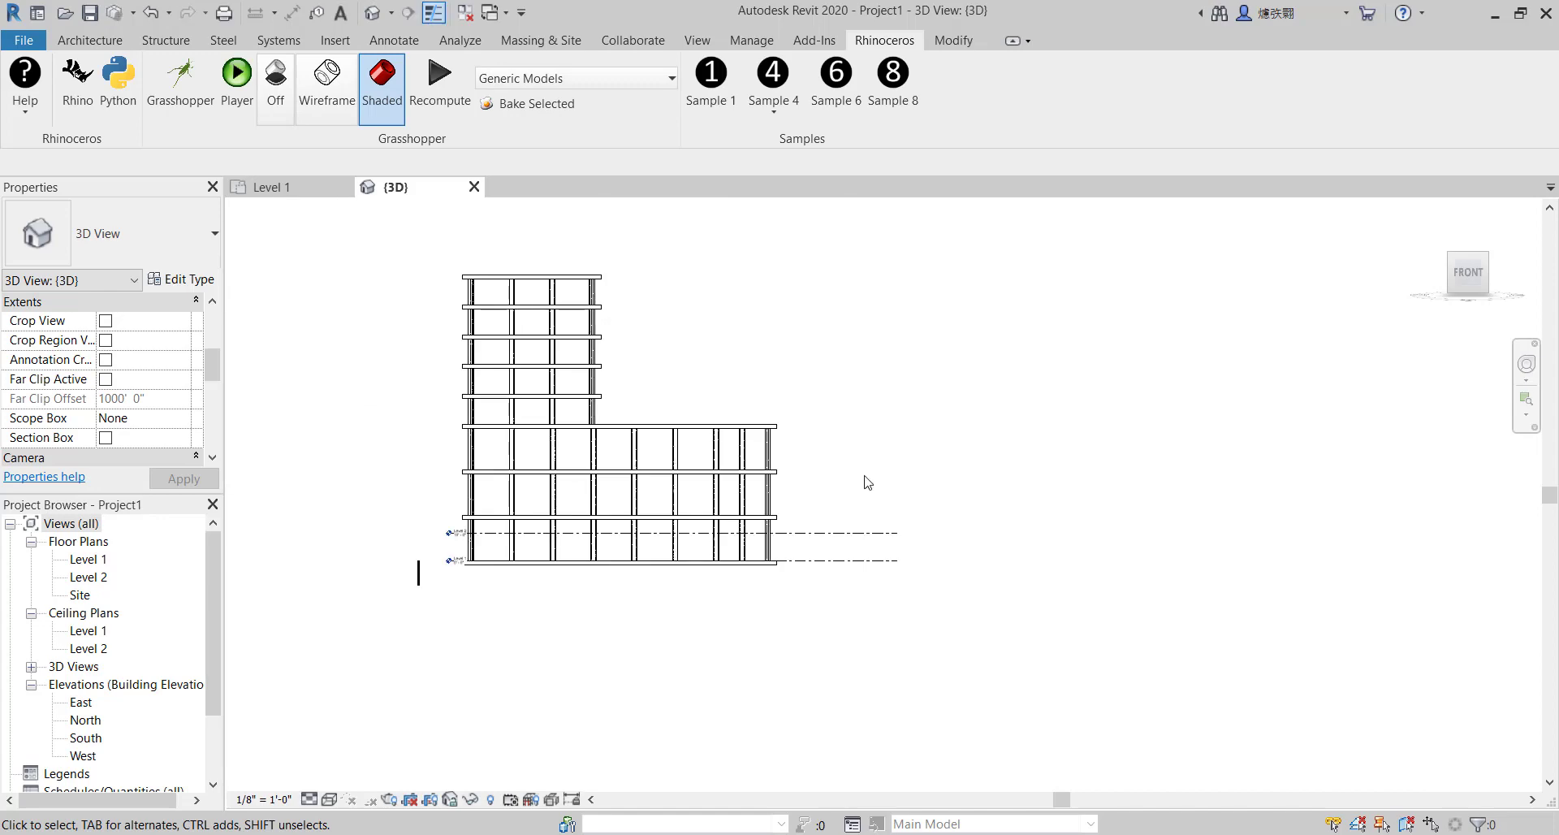
scroll(446, 420, "up", 2)
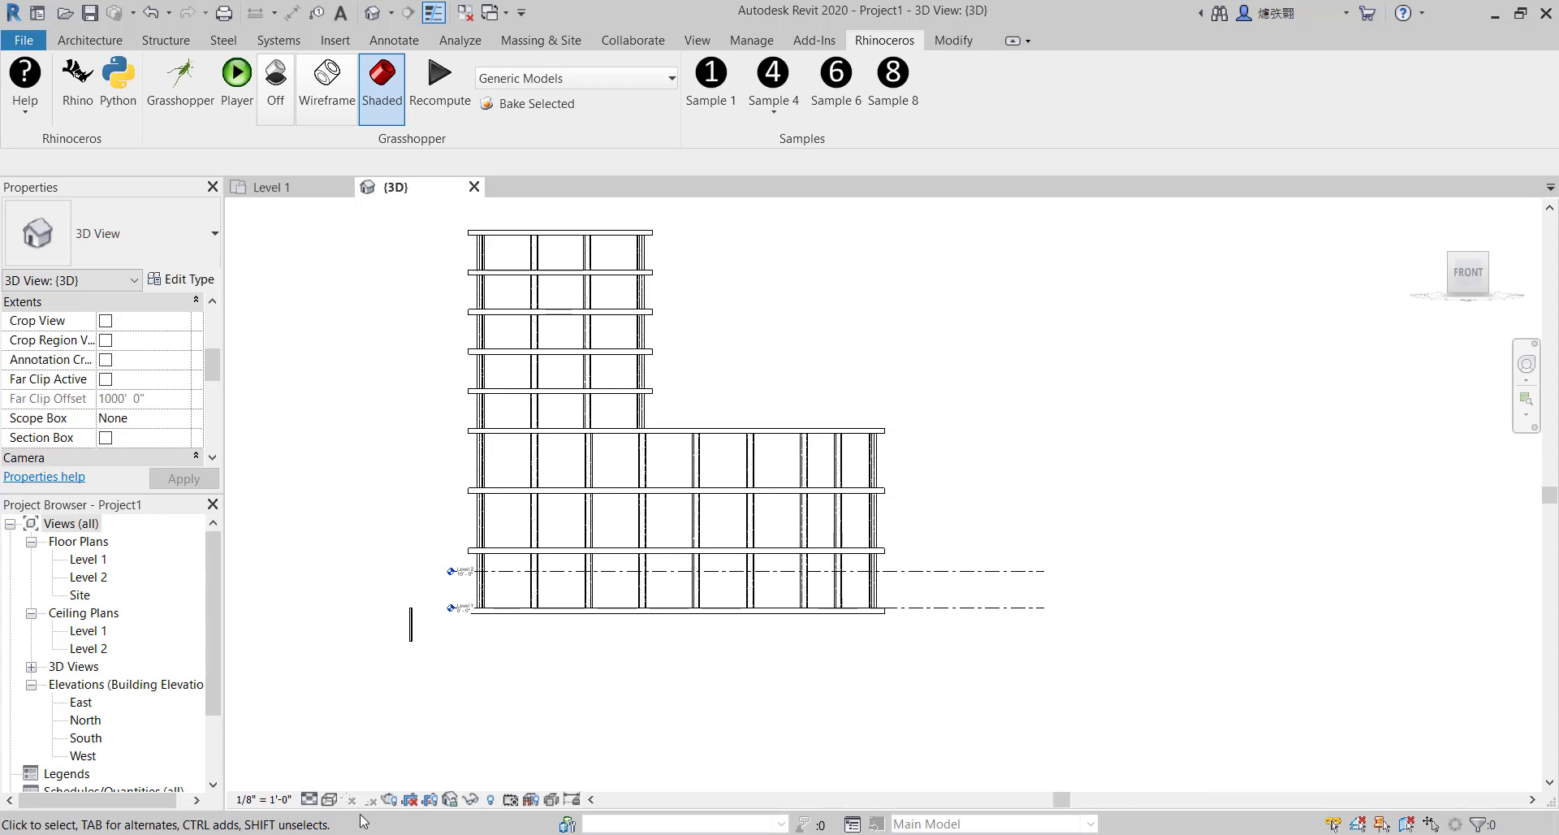
left_click(328, 800)
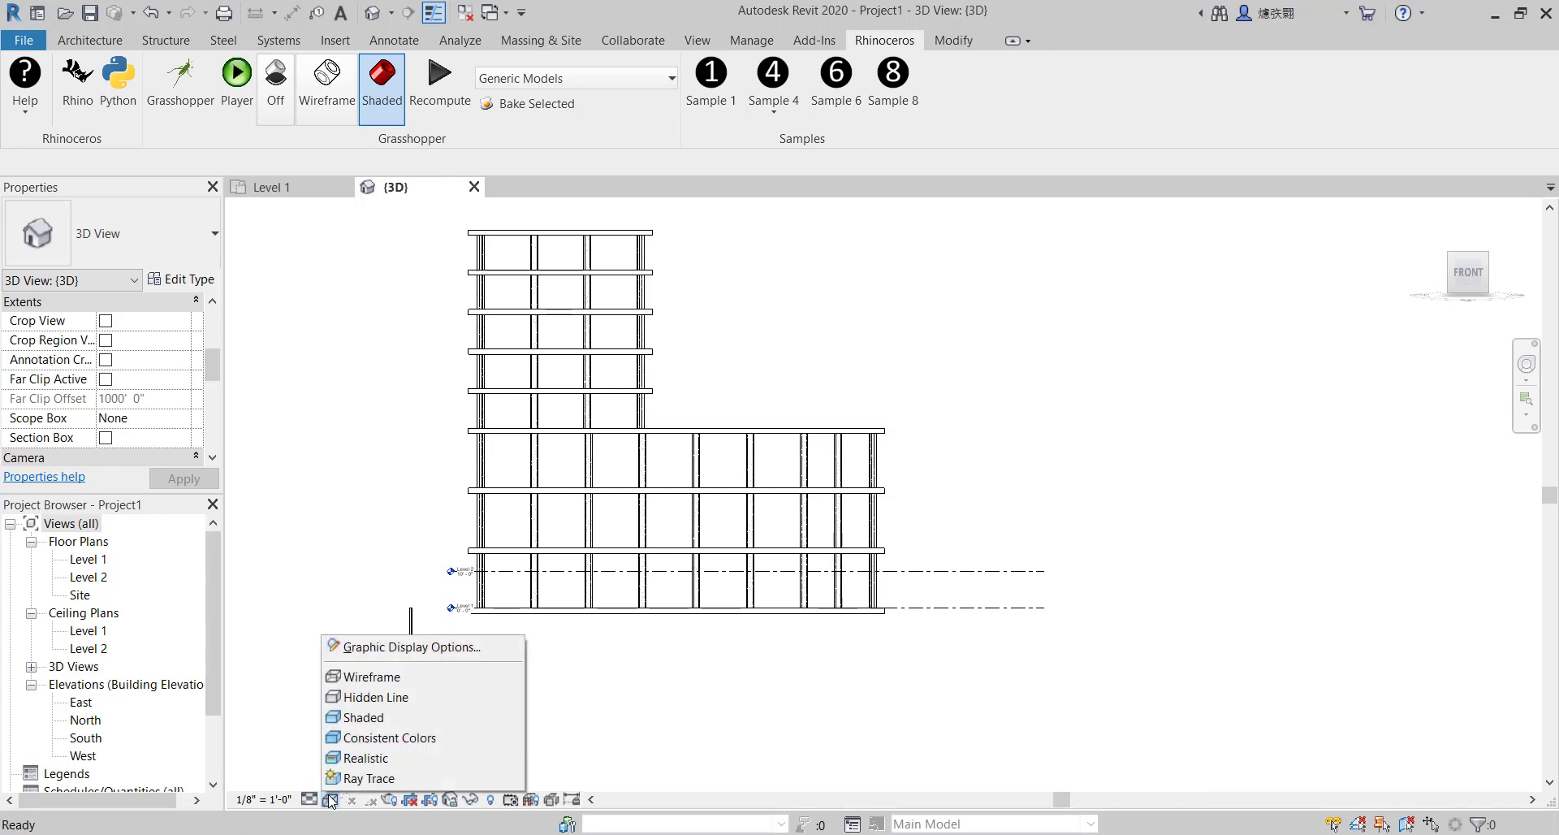
left_click(364, 718)
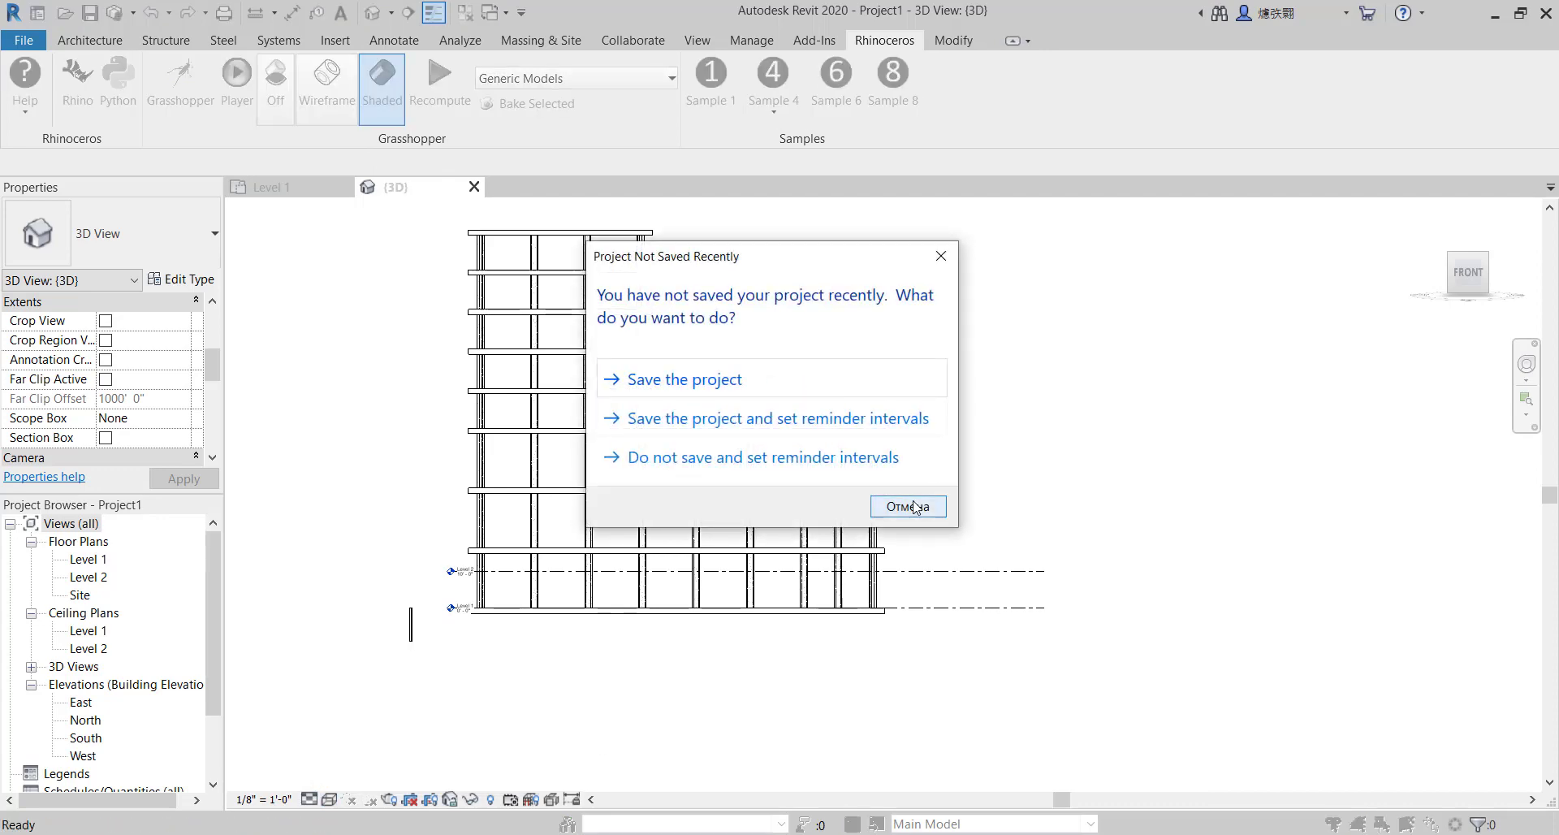
left_click(945, 506)
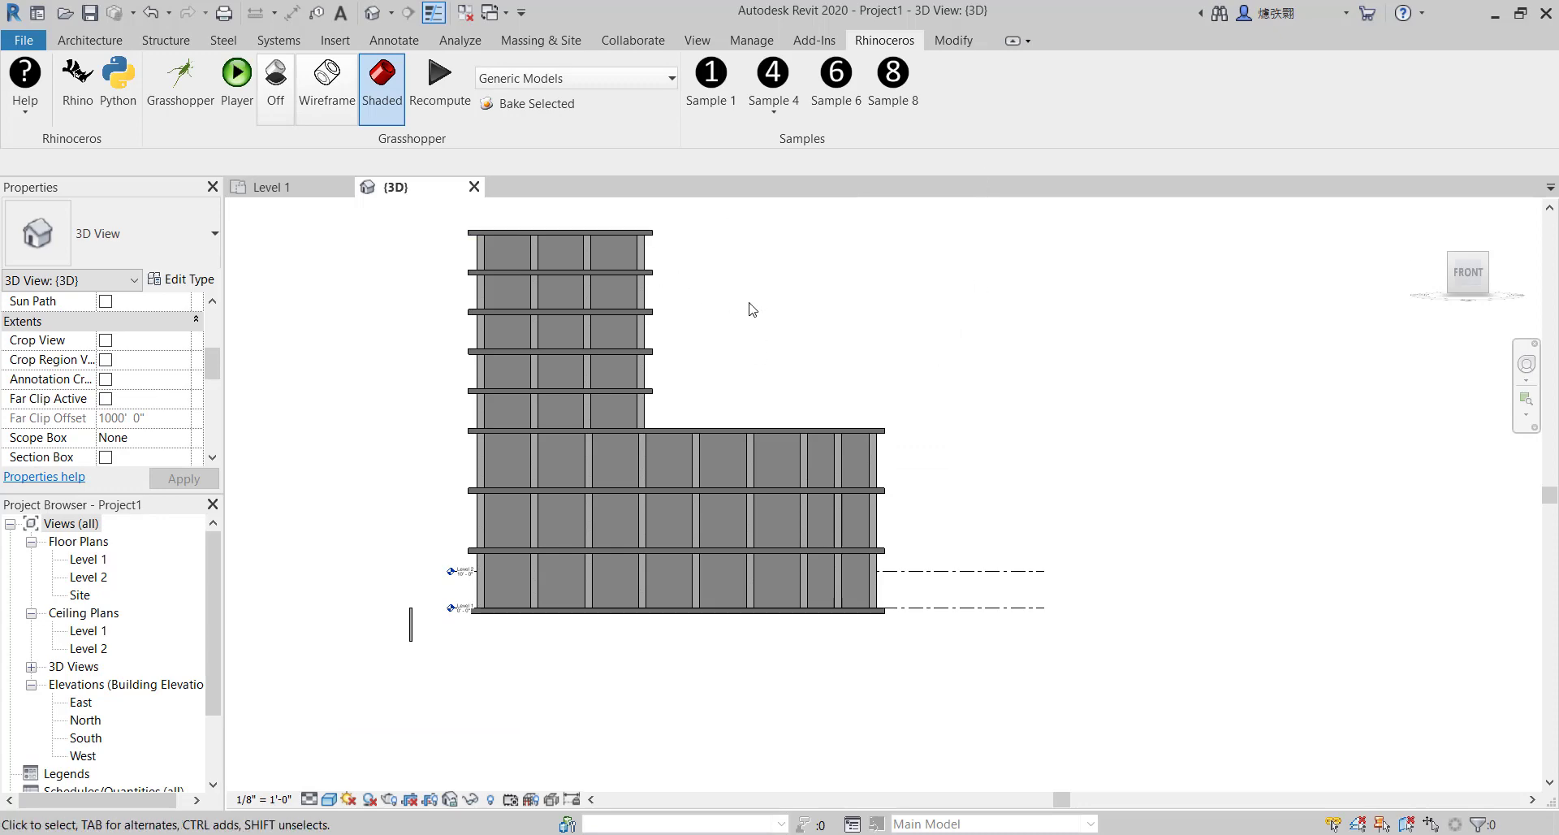
Inspect the generated walls between the columns and slabs in the 3D view, selecting one wall to check how it fits
middle_click_drag(822, 383, 914, 480)
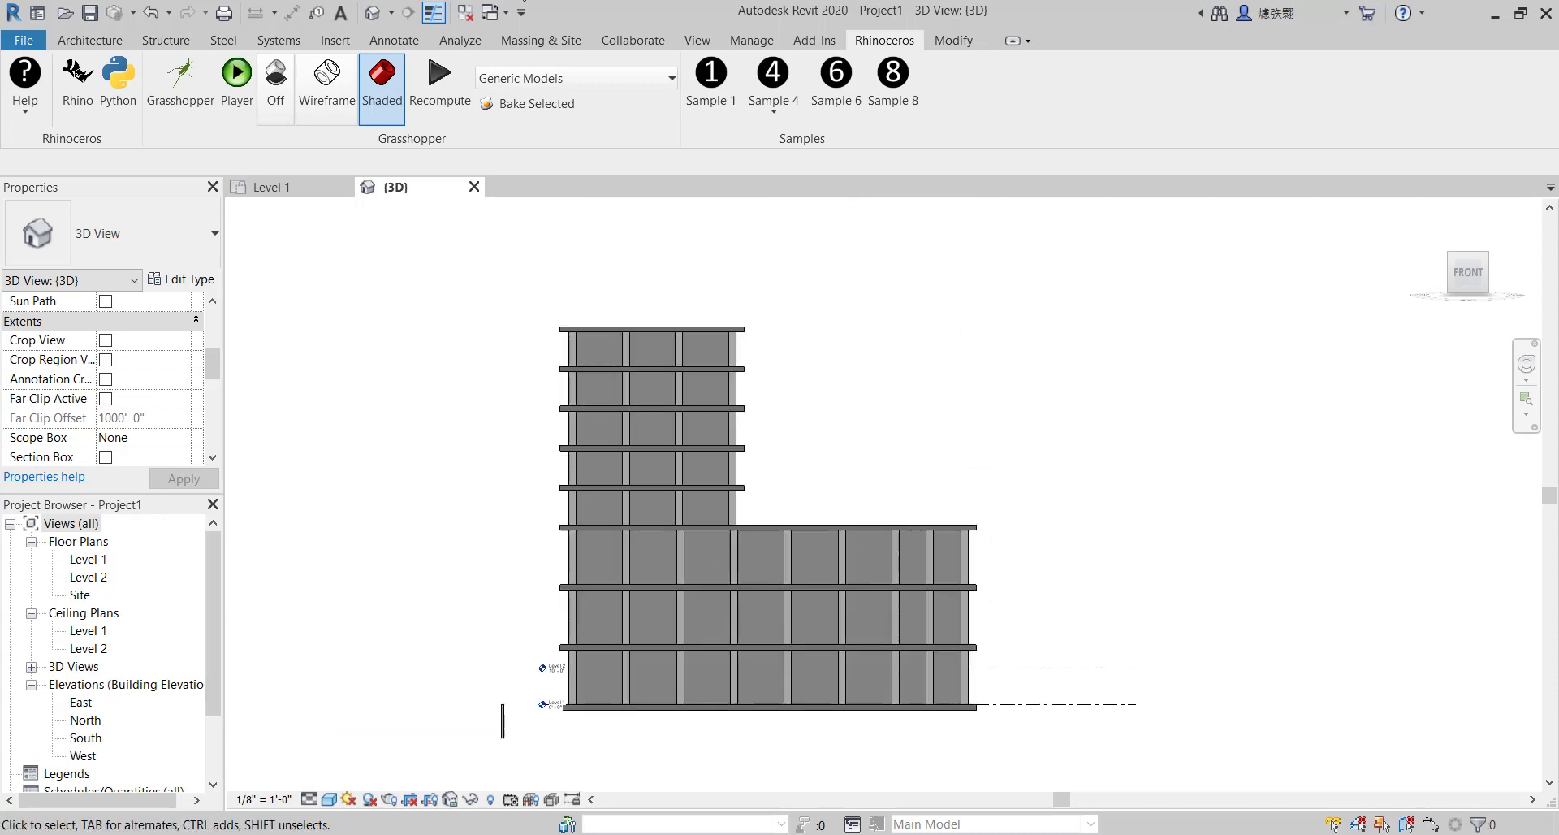
middle_click_drag(1082, 410, 1201, 258)
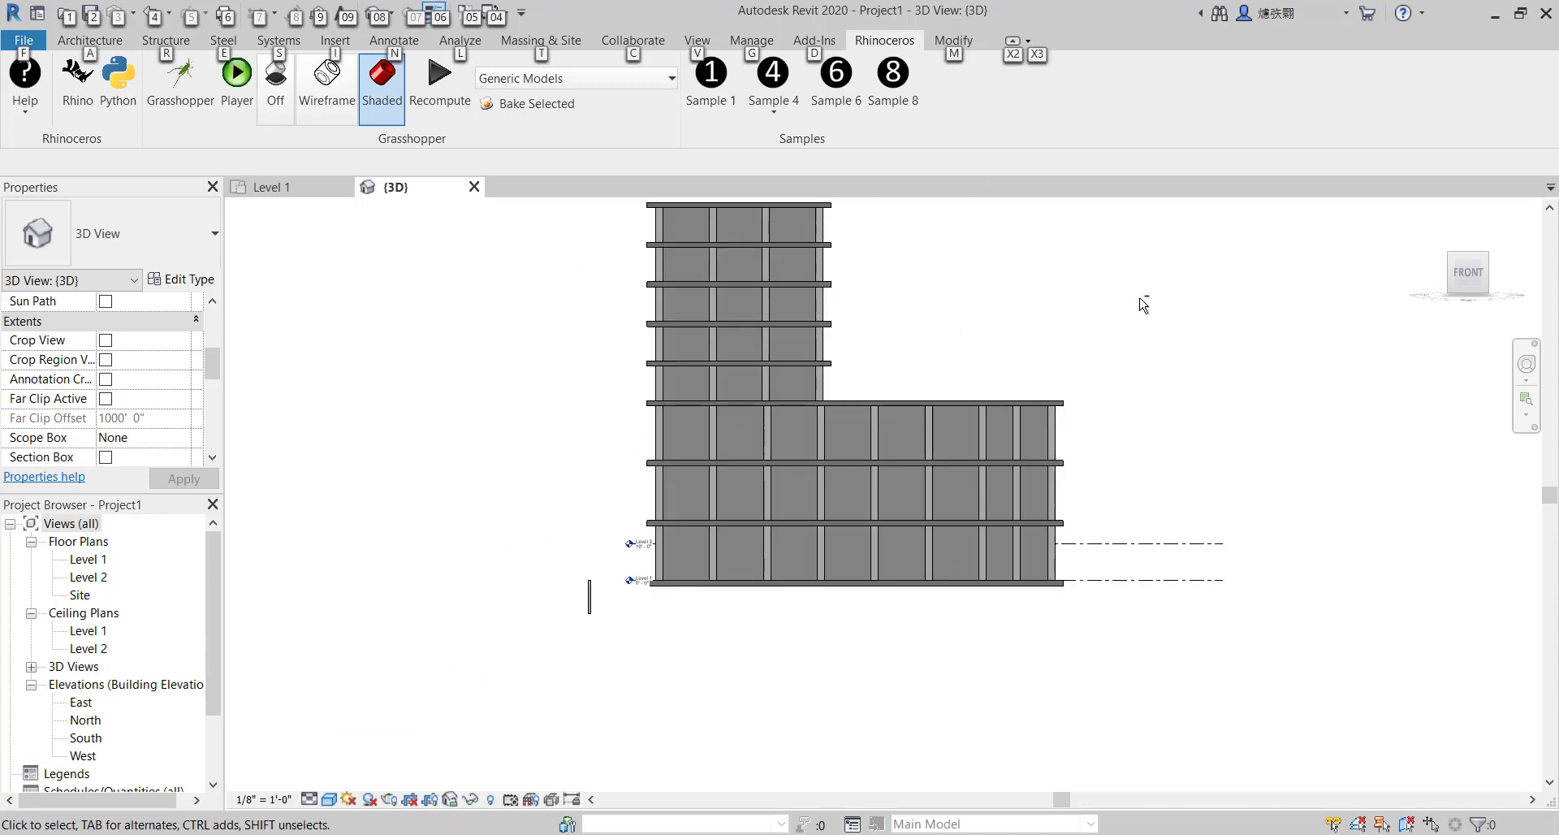
mouse_move(1142, 303)
middle_mouse_down("shift")
mouse_move(1024, 415)
mouse_move(1029, 519)
middle_mouse_up("shift")
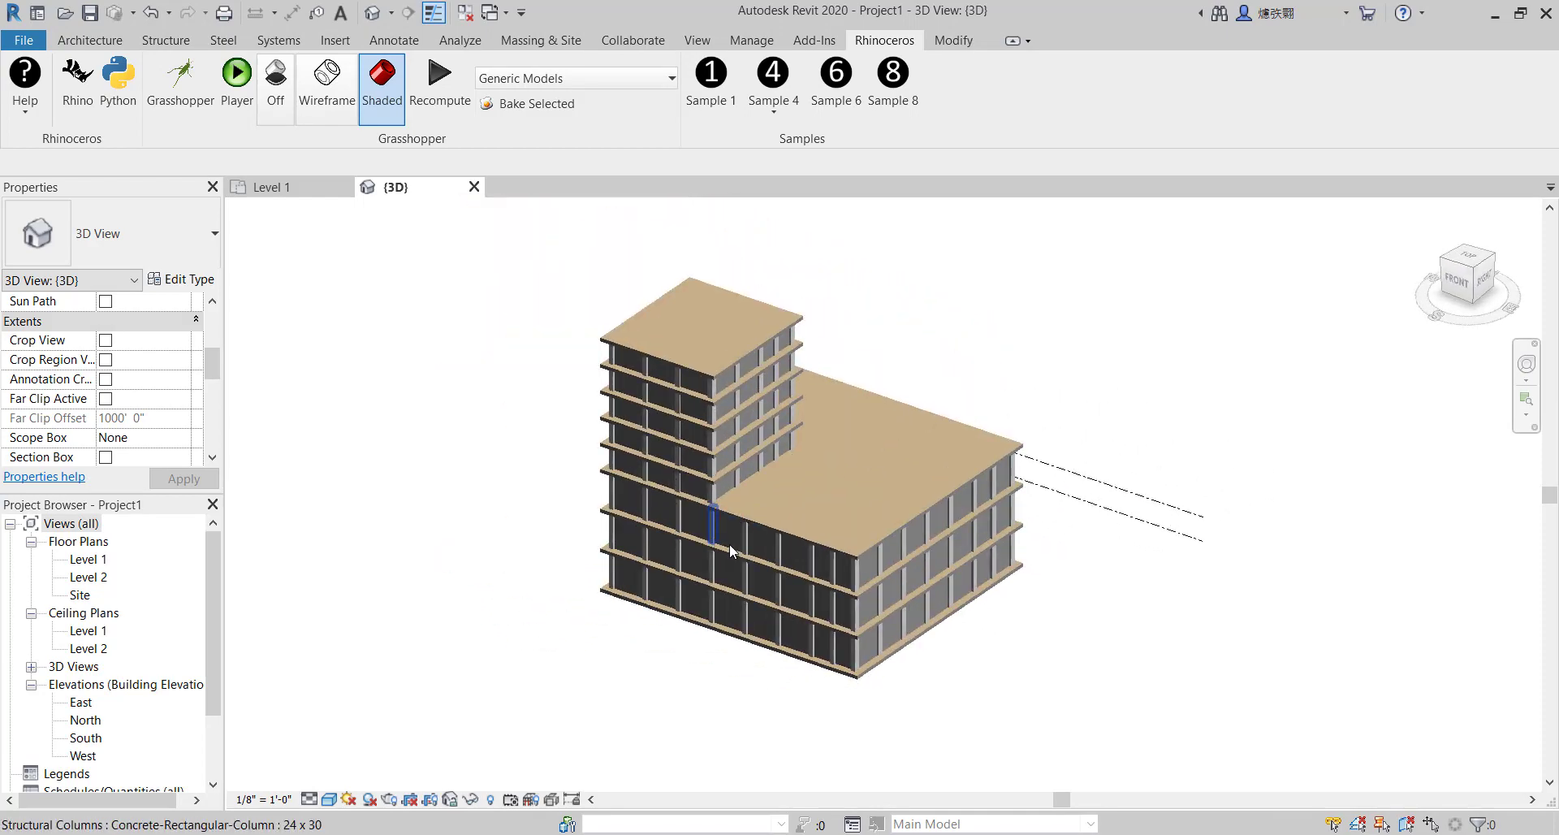
scroll(1020, 645, "up", 4)
scroll(1020, 645, "up", 3)
middle_click_drag(1007, 615, 987, 372)
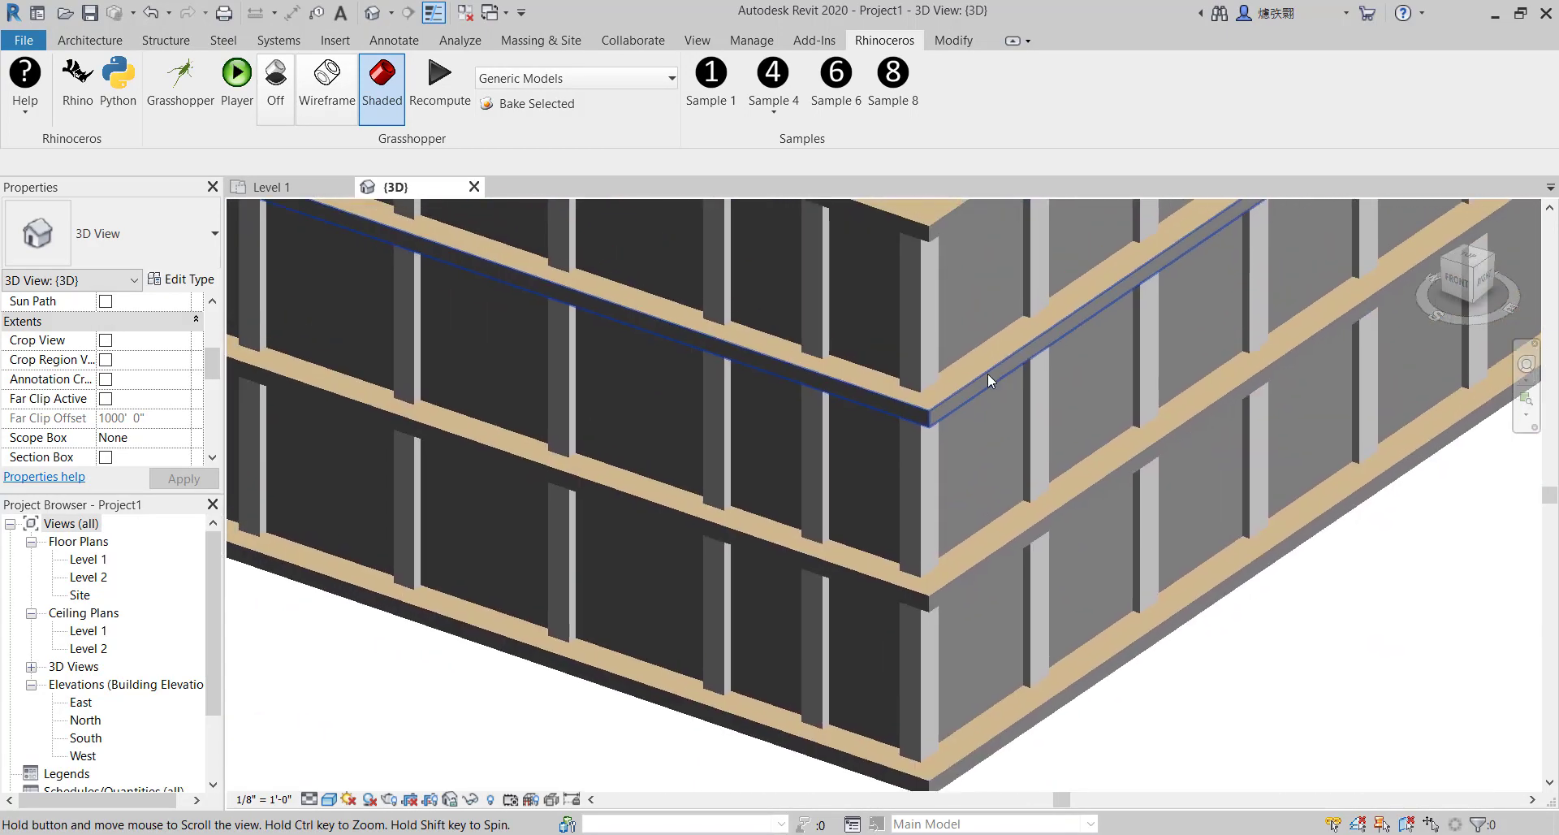
scroll(856, 528, "up", 4)
scroll(835, 562, "up", 3)
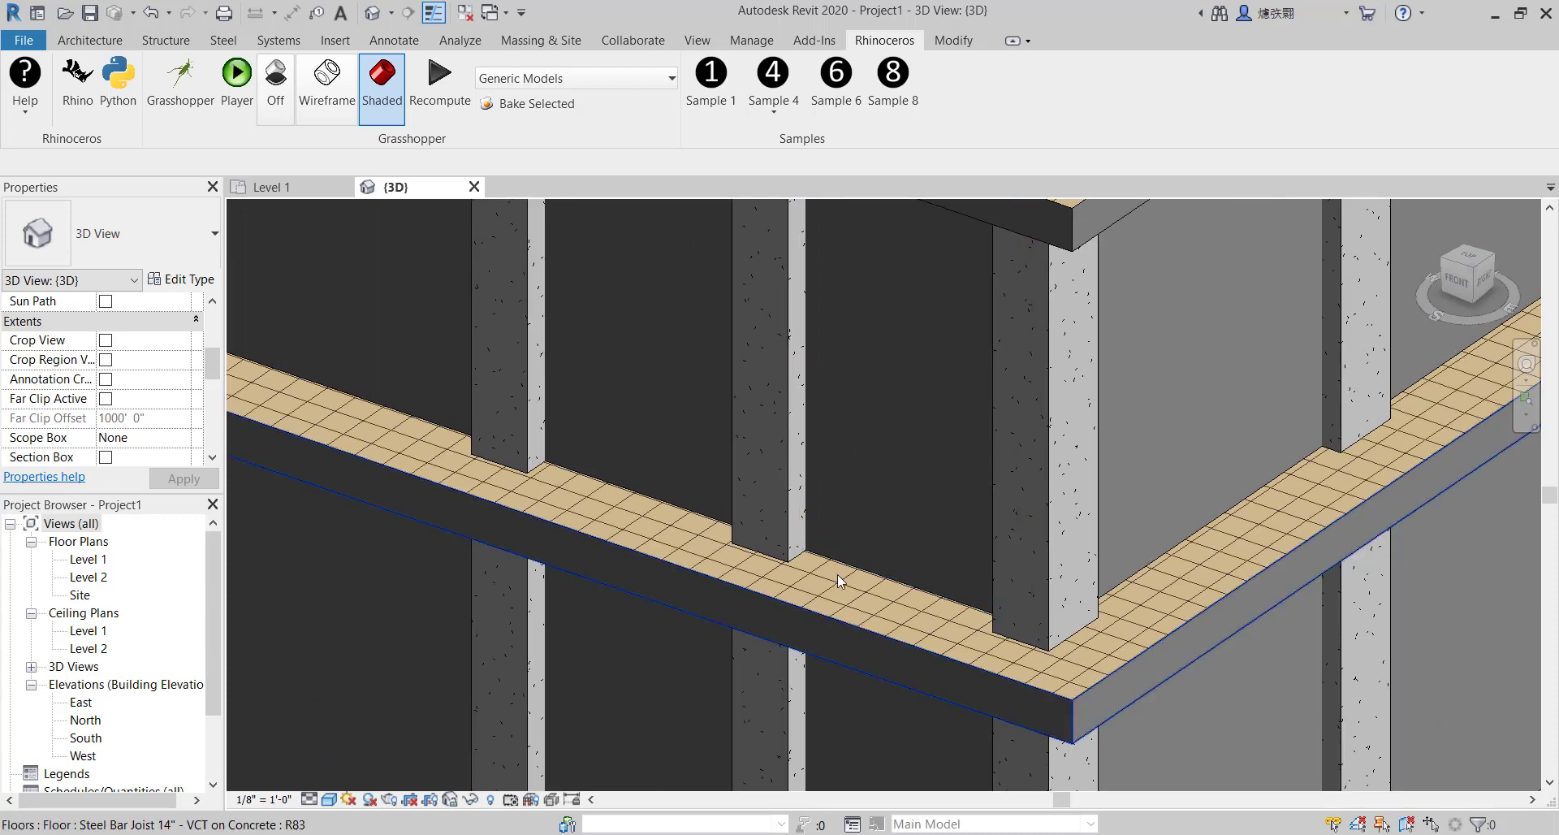
middle_click_drag(837, 573, 947, 553, "shift")
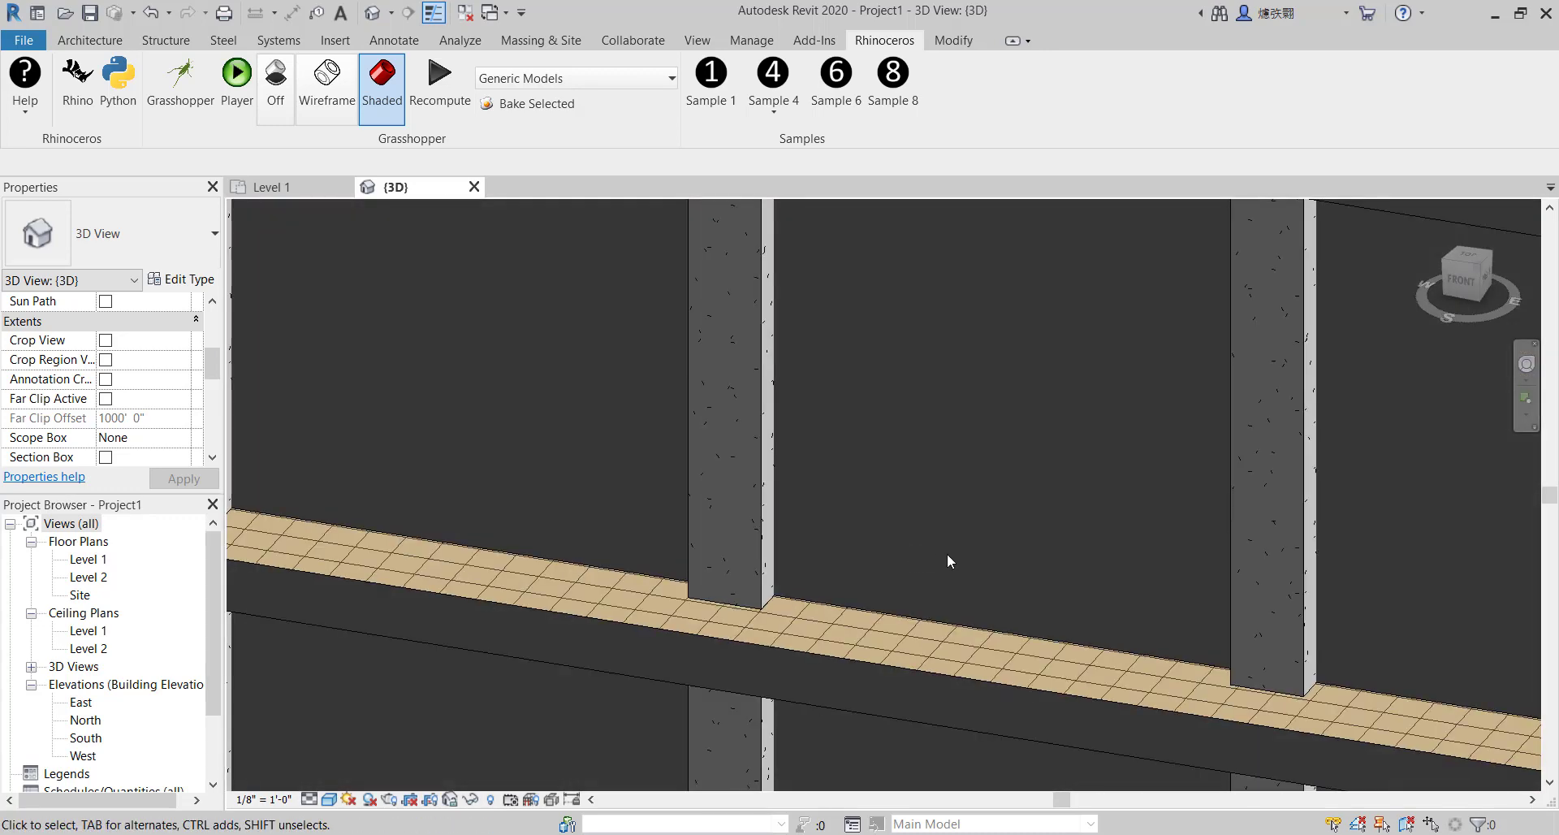
left_click(915, 616)
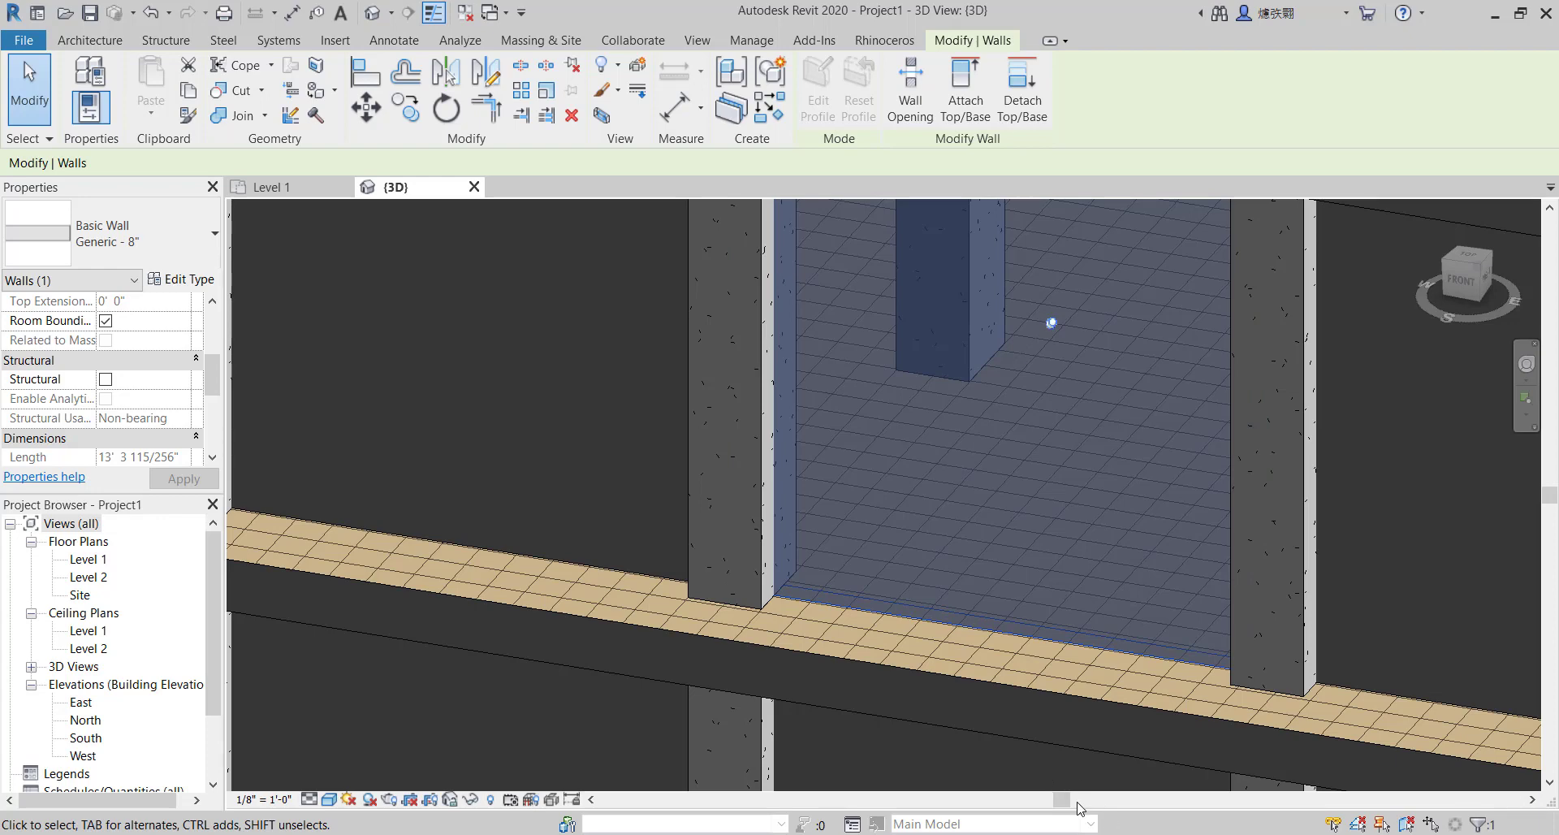
scroll(1068, 608, "down", 3)
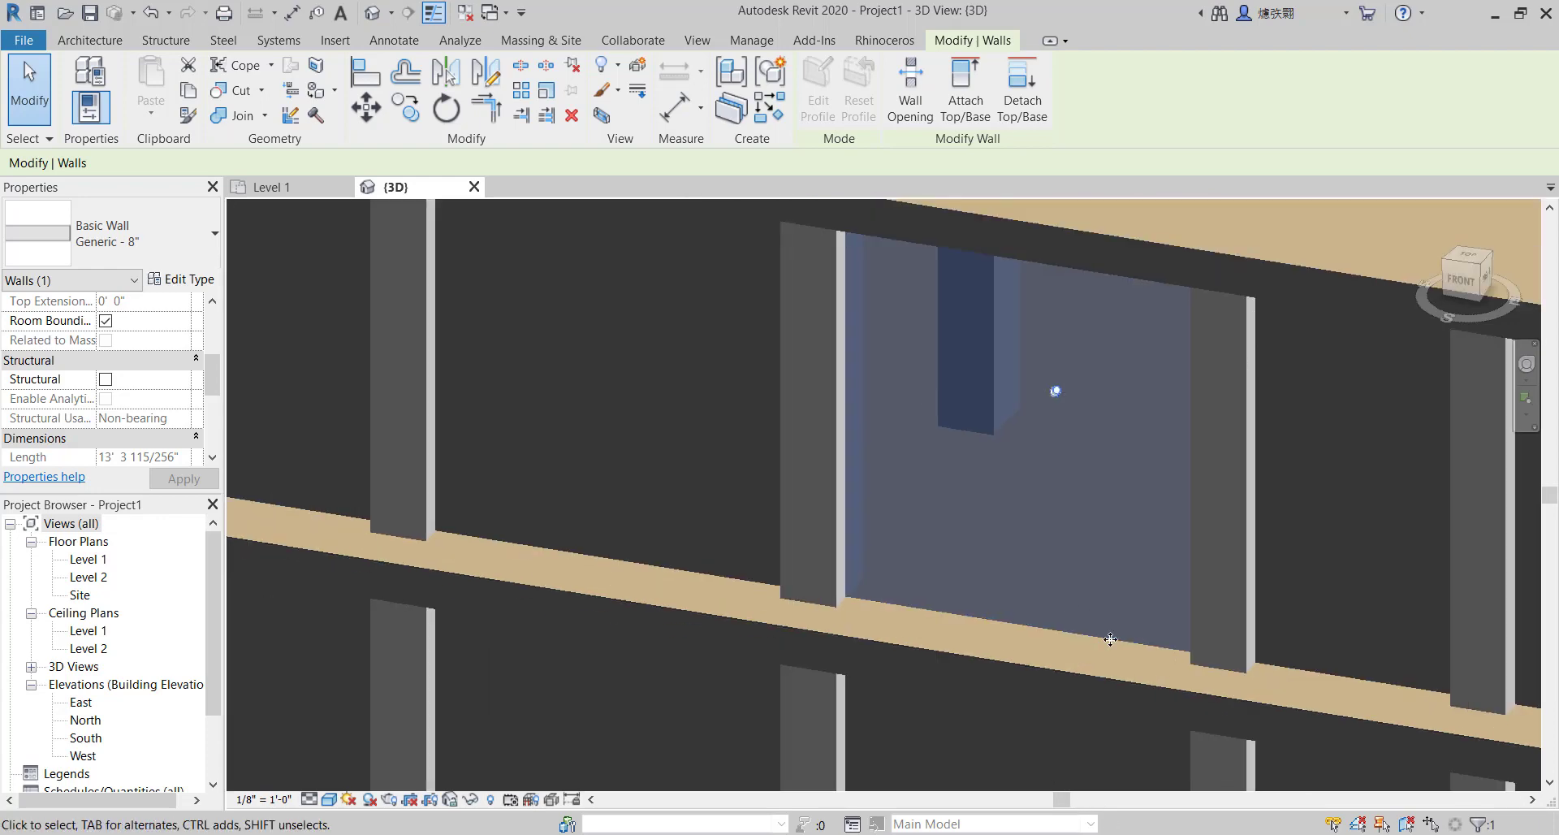
scroll(725, 575, "up", 4)
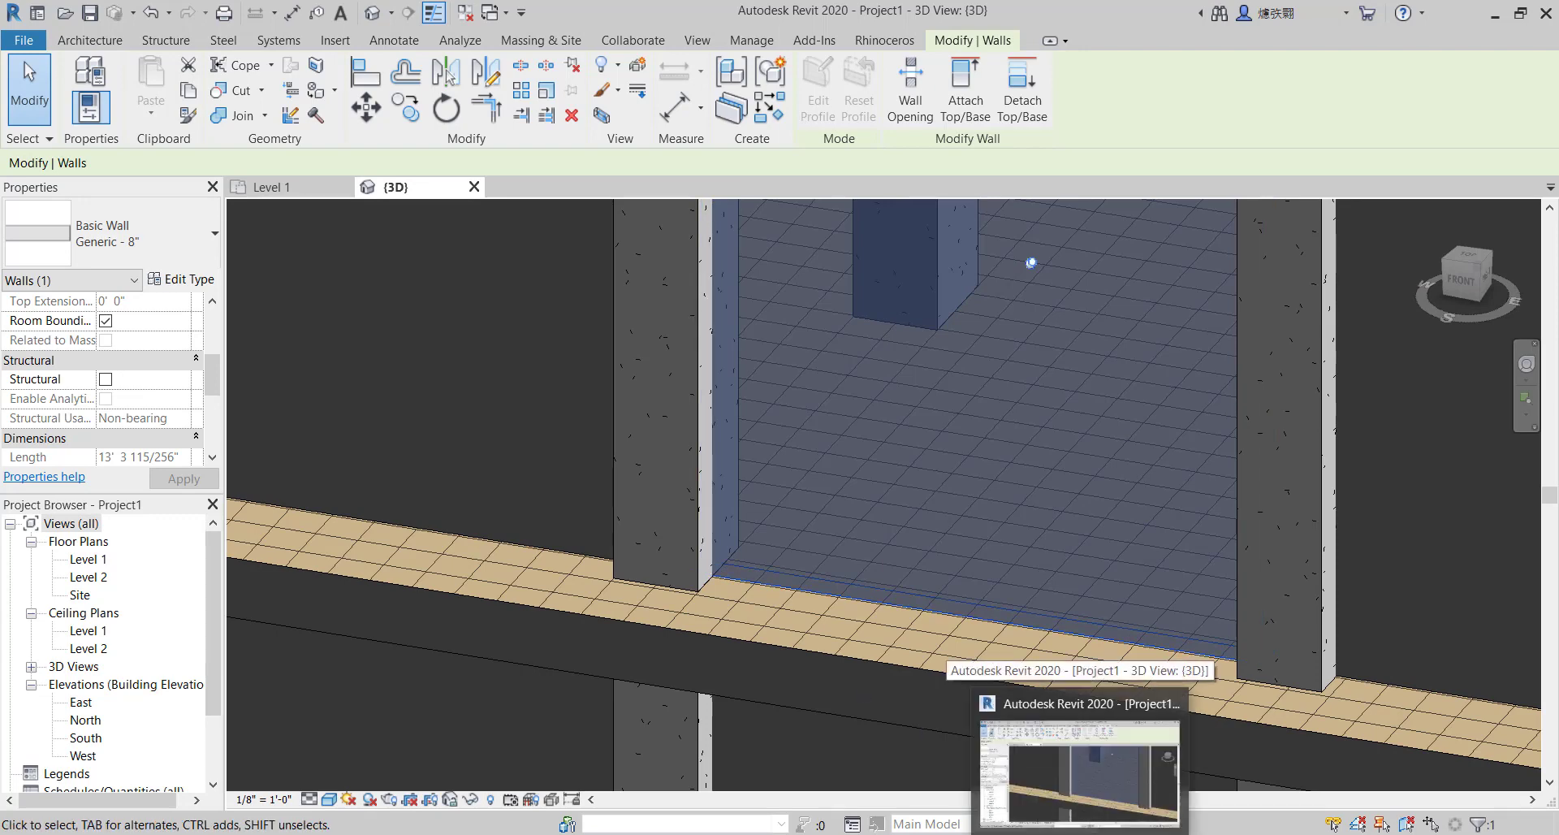
Return to the Grasshopper canvas and move the AddWall.ByCurve and Extrude components further down
left_click(1080, 833)
left_click(1080, 833)
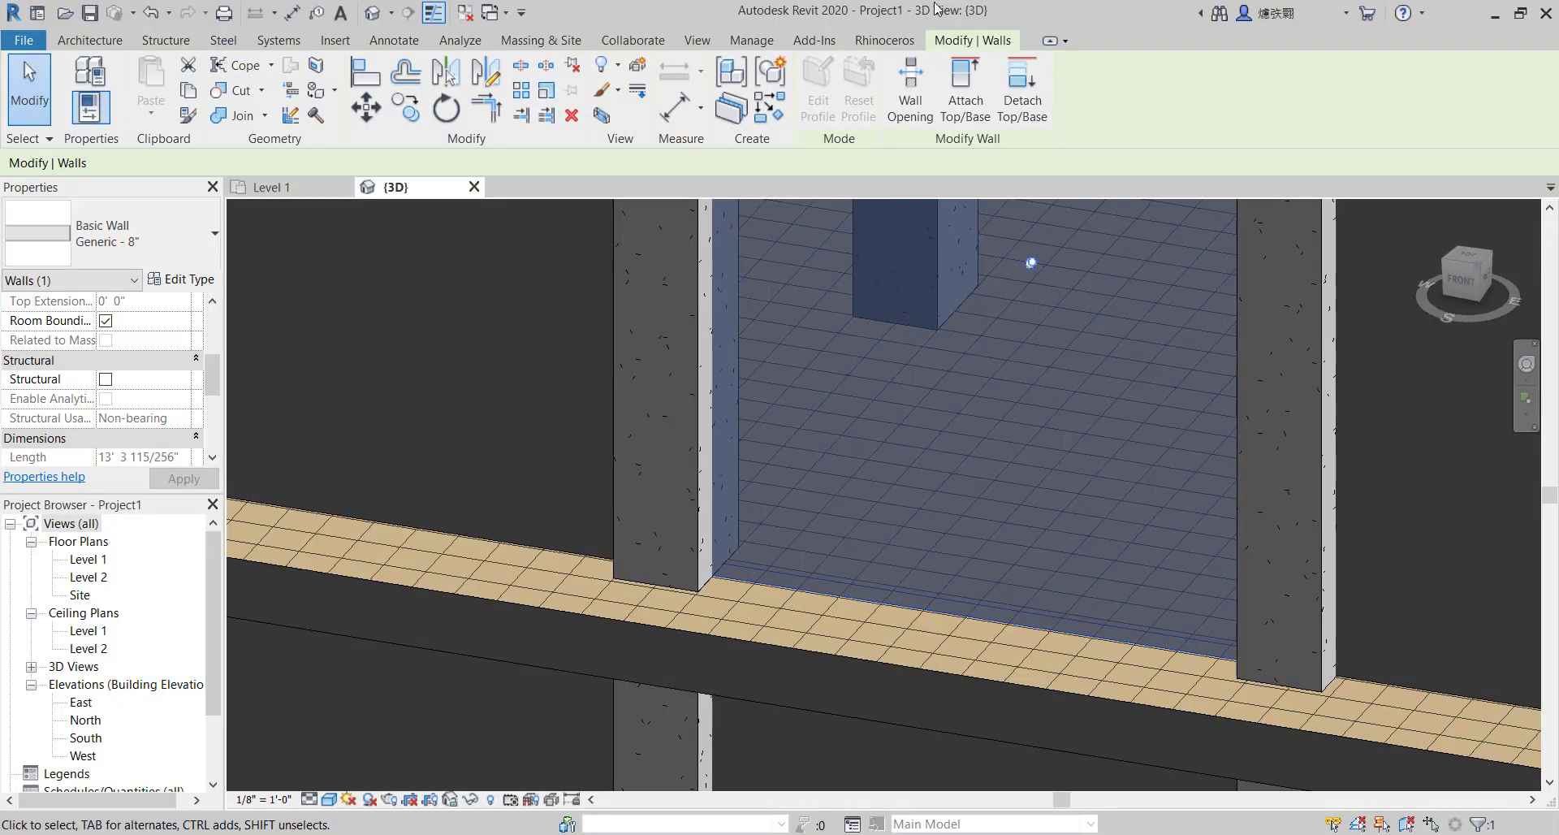
left_click(813, 41)
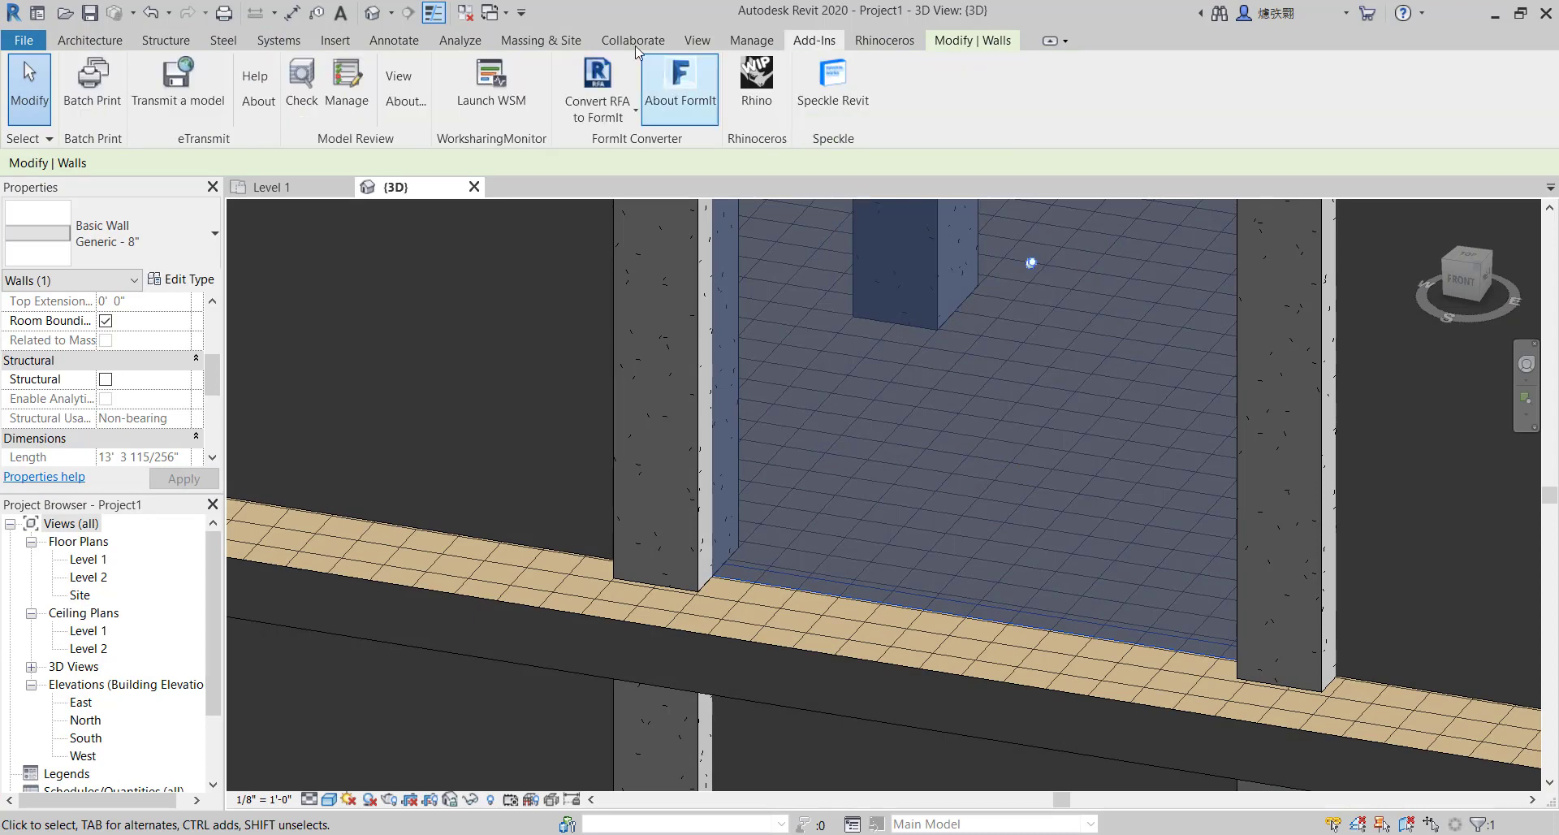
left_click(883, 38)
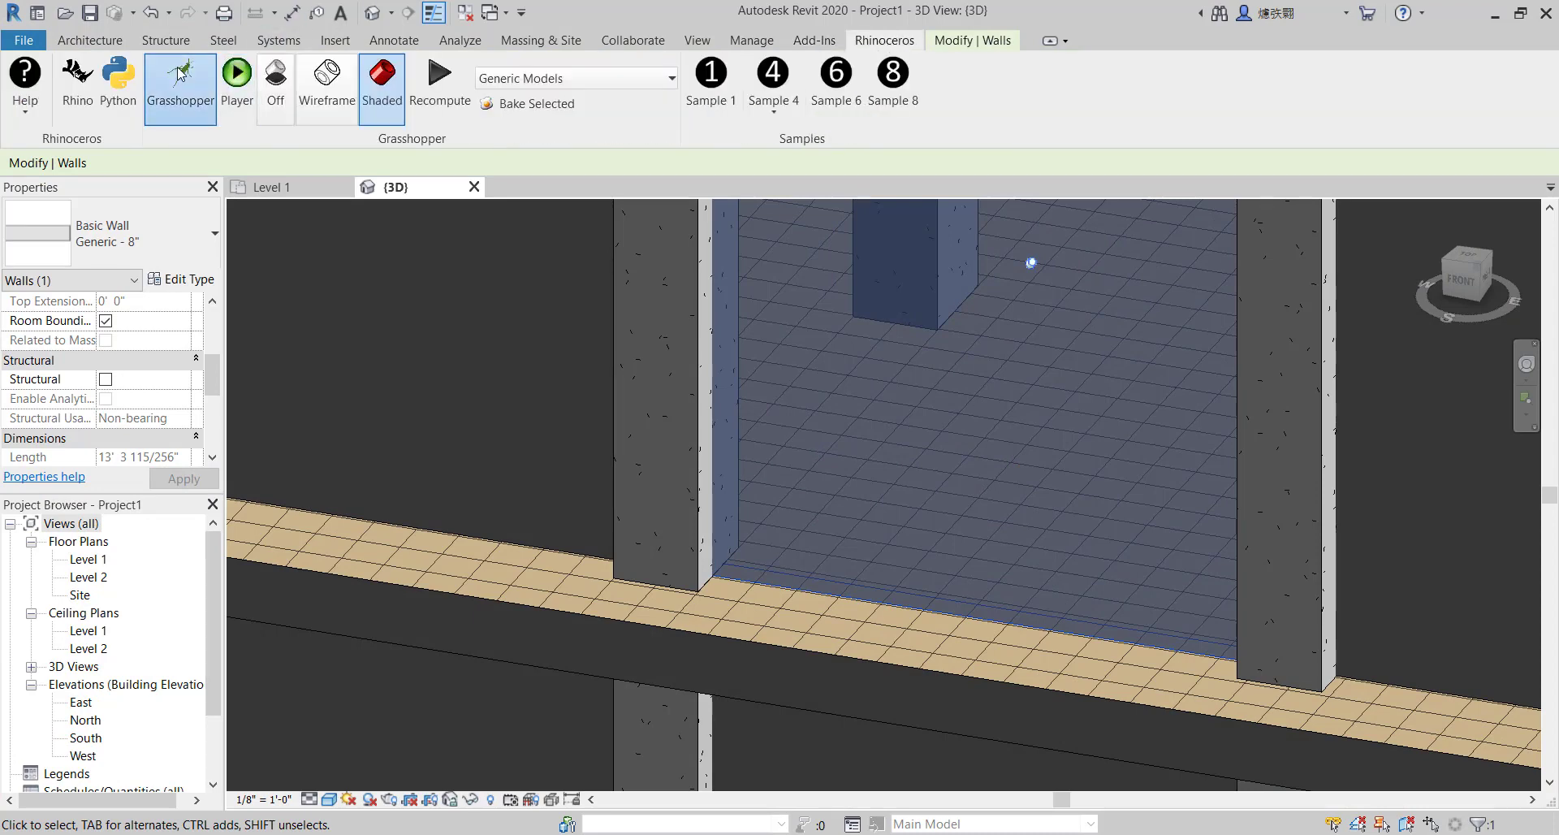
scroll(1266, 455, "down", 3)
scroll(1269, 460, "up", 2)
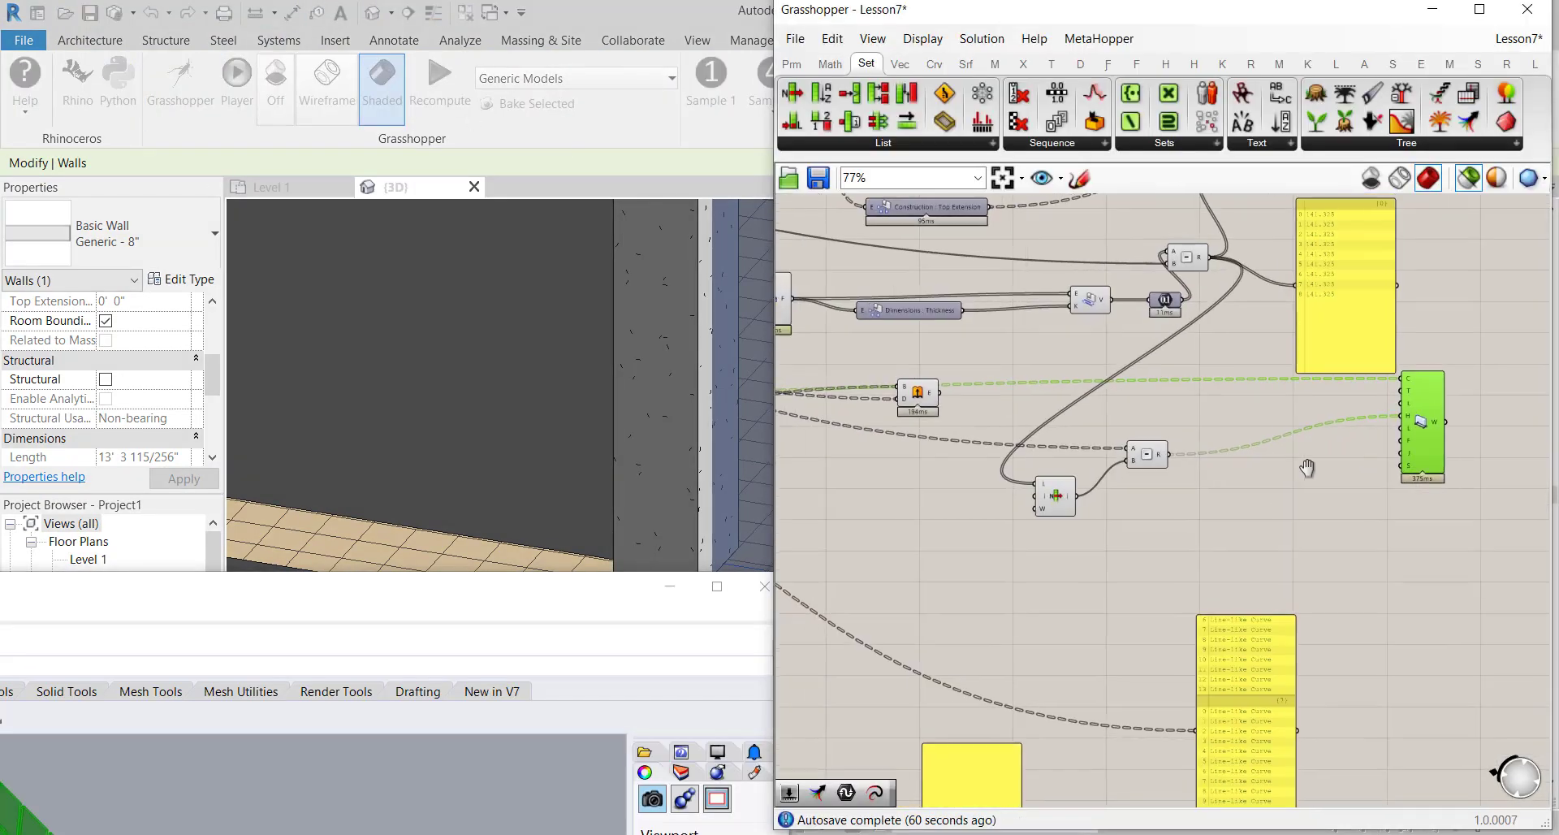
mouse_move(1308, 463)
right_mouse_down()
mouse_move(1291, 595)
mouse_move(1313, 477)
right_mouse_up()
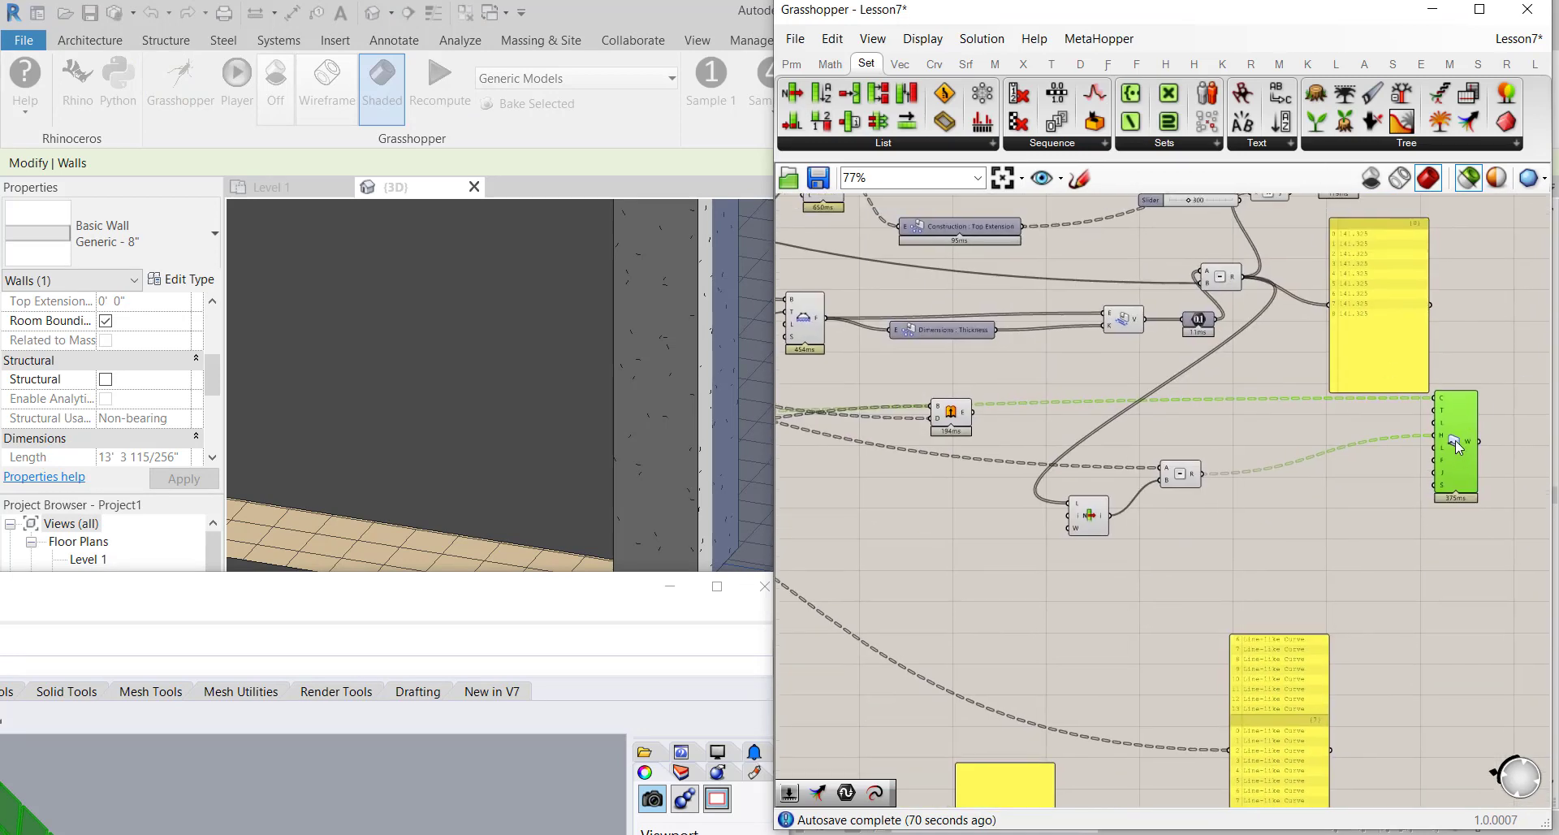
left_click_drag(1455, 441, 1468, 503)
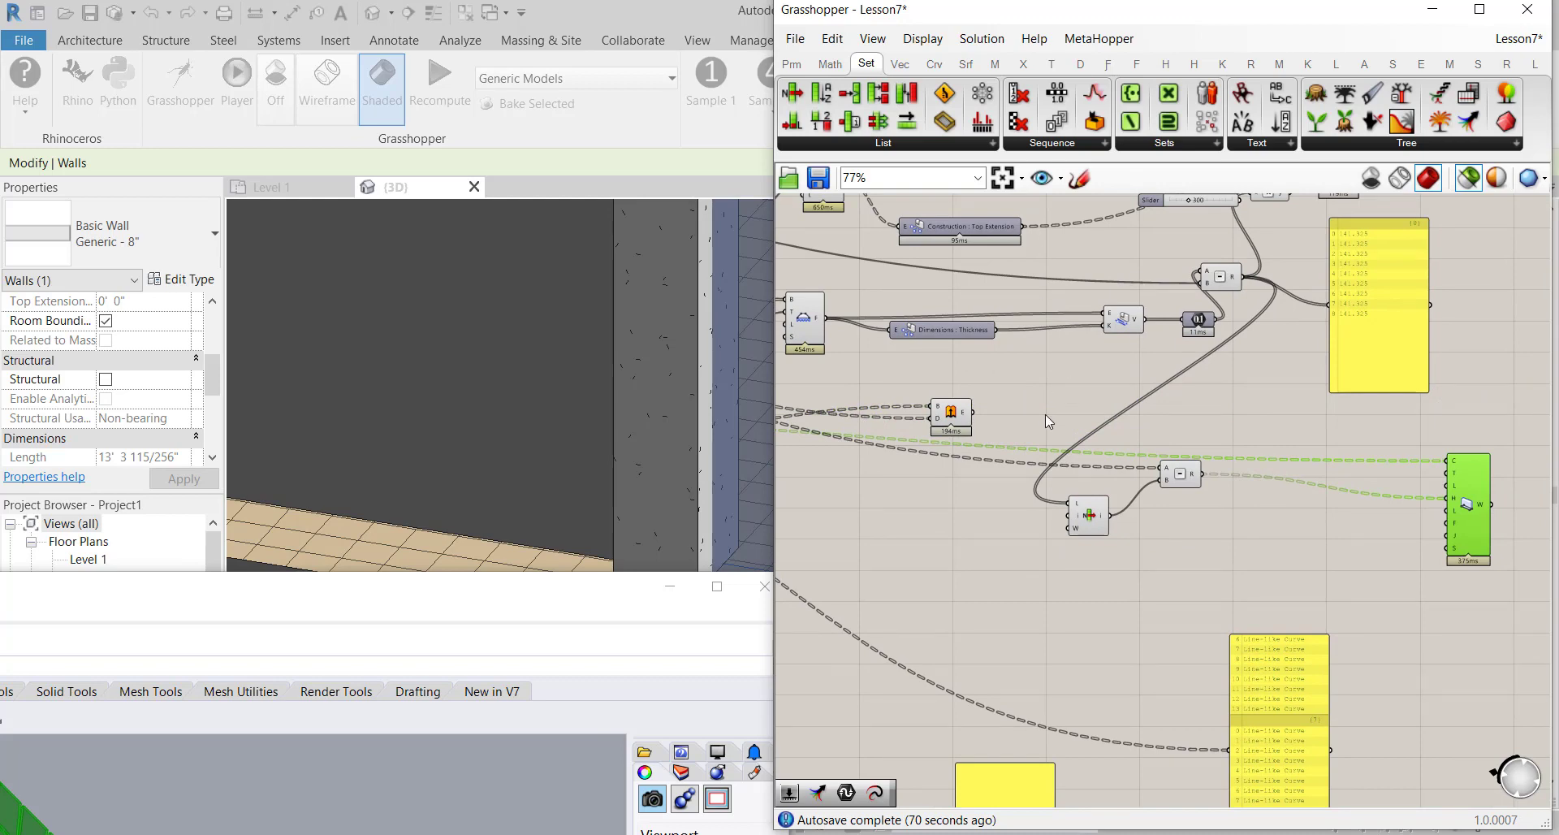
left_click_drag(952, 419, 1076, 617)
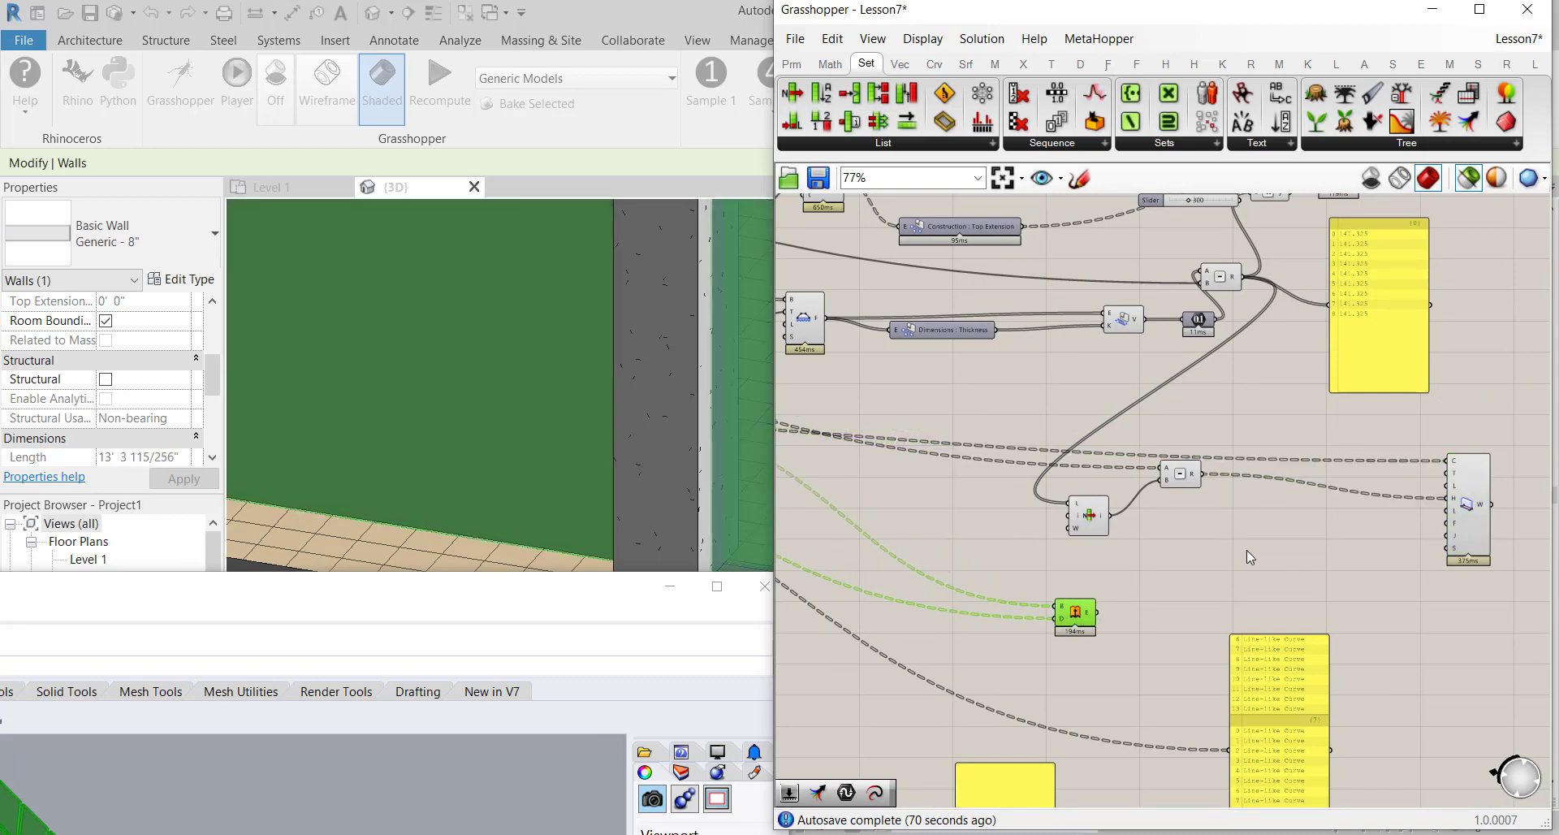
Move the height panel and the component that sets the columns' Top Extension apart, leaving free space after that component's output
right_click_drag(1245, 549, 1275, 658)
right_click_drag(1312, 485, 1254, 458)
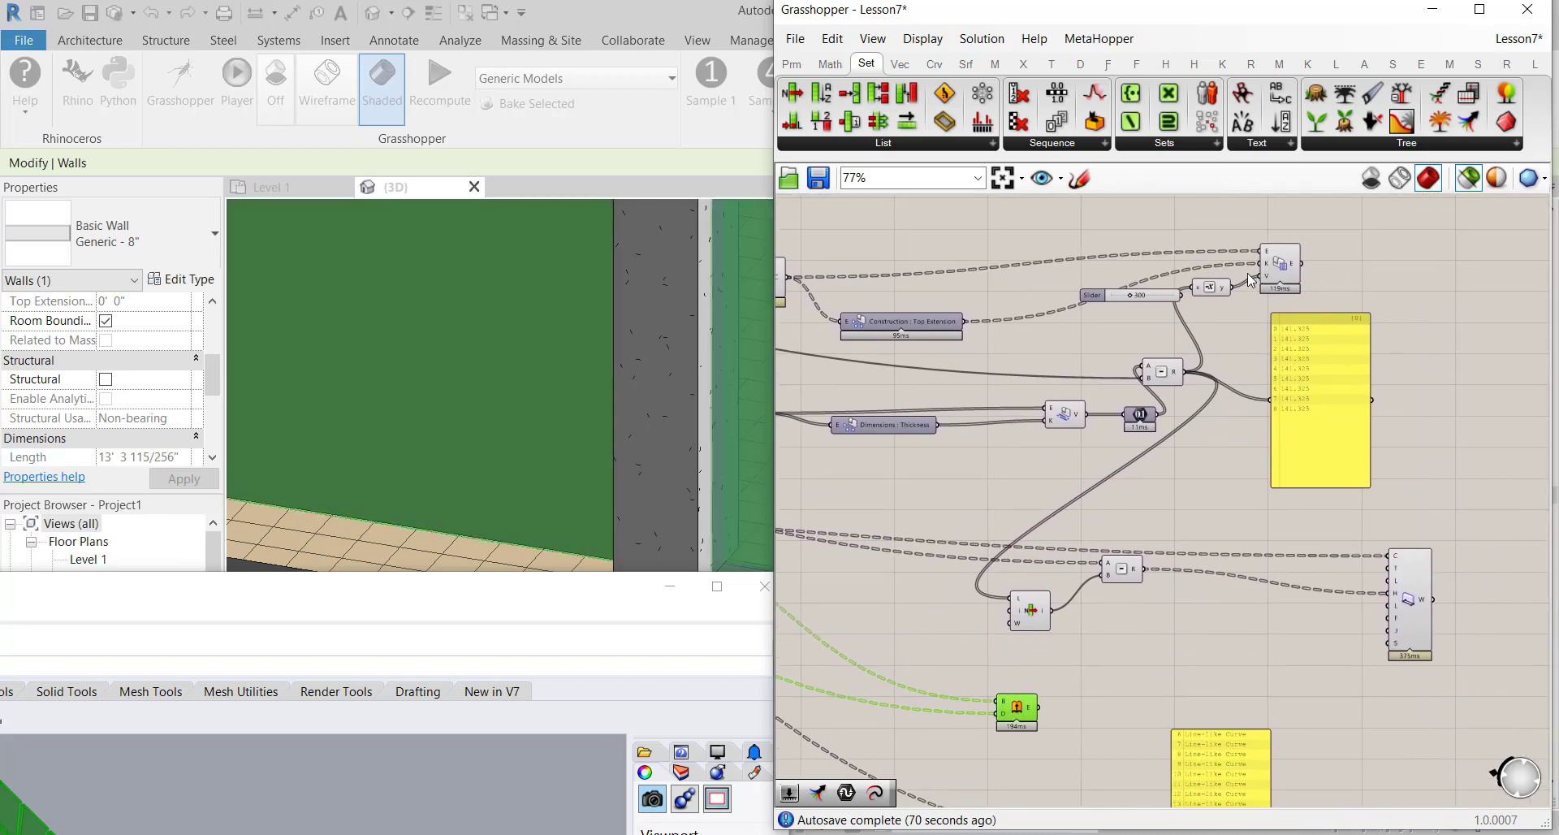
right_click_drag(1242, 343, 1519, 310)
right_click_drag(1262, 304, 1289, 319)
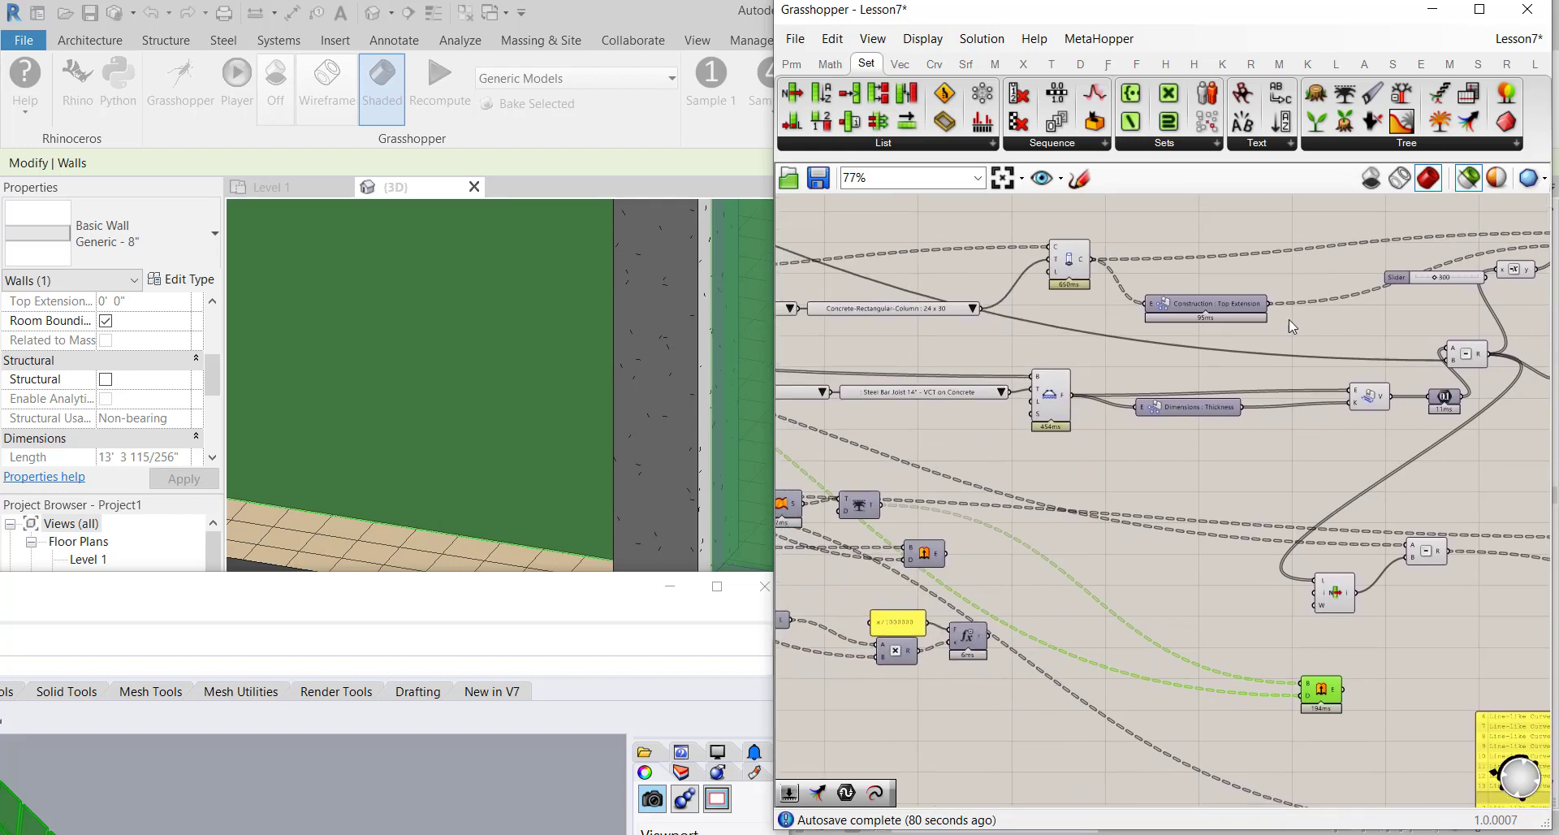
right_click_drag(1099, 306, 1182, 380)
left_click(1143, 321)
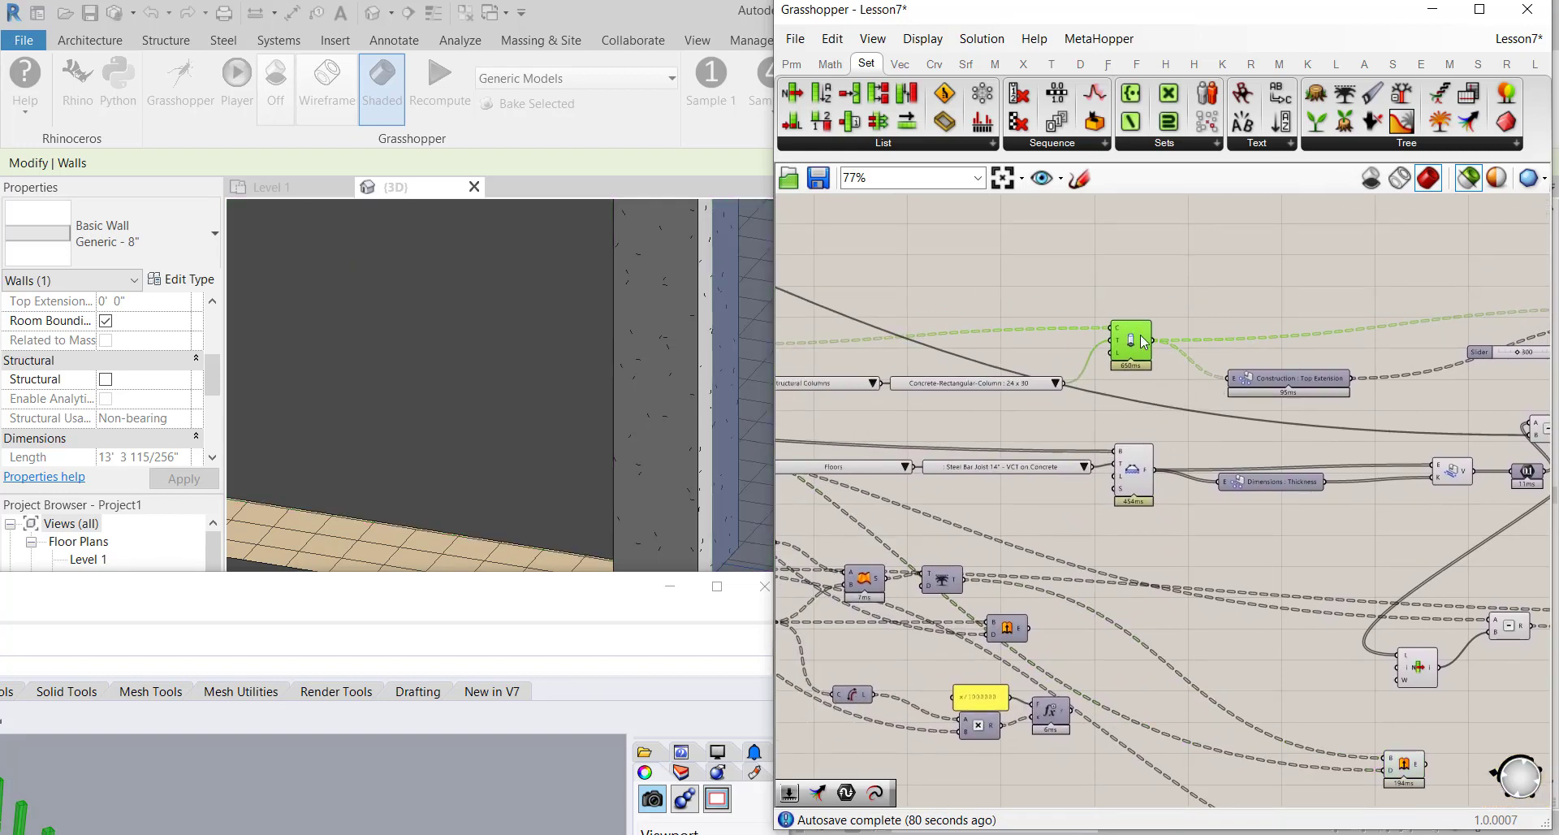
right_click_drag(1331, 341, 899, 320)
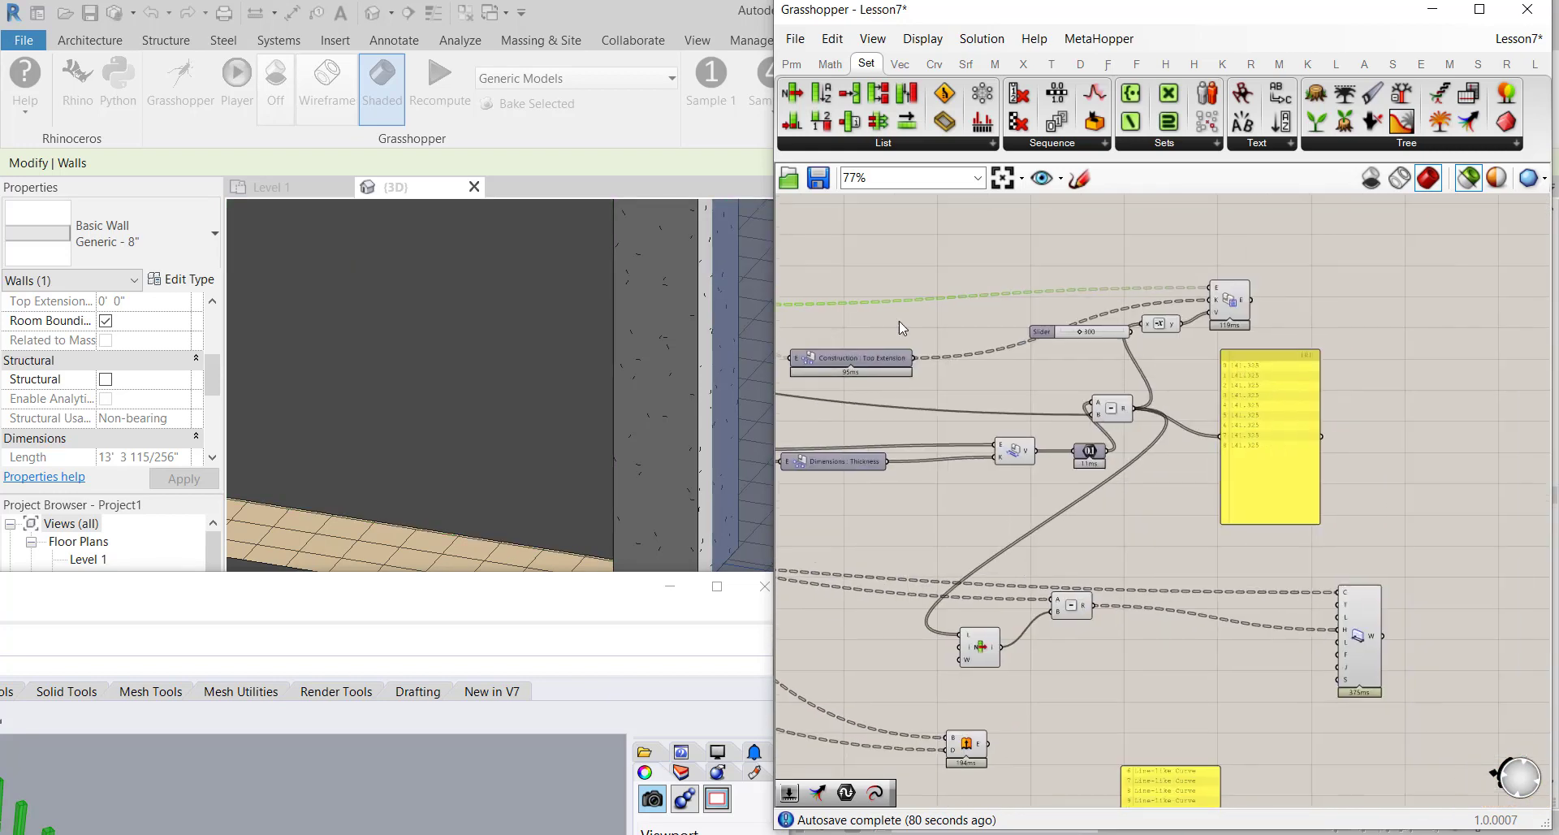
mouse_move(1236, 306)
left_mouse_down()
mouse_move(1225, 276)
mouse_move(1206, 299)
left_mouse_up()
right_click_drag(1274, 406, 1123, 469)
left_click_drag(1123, 470, 1259, 450)
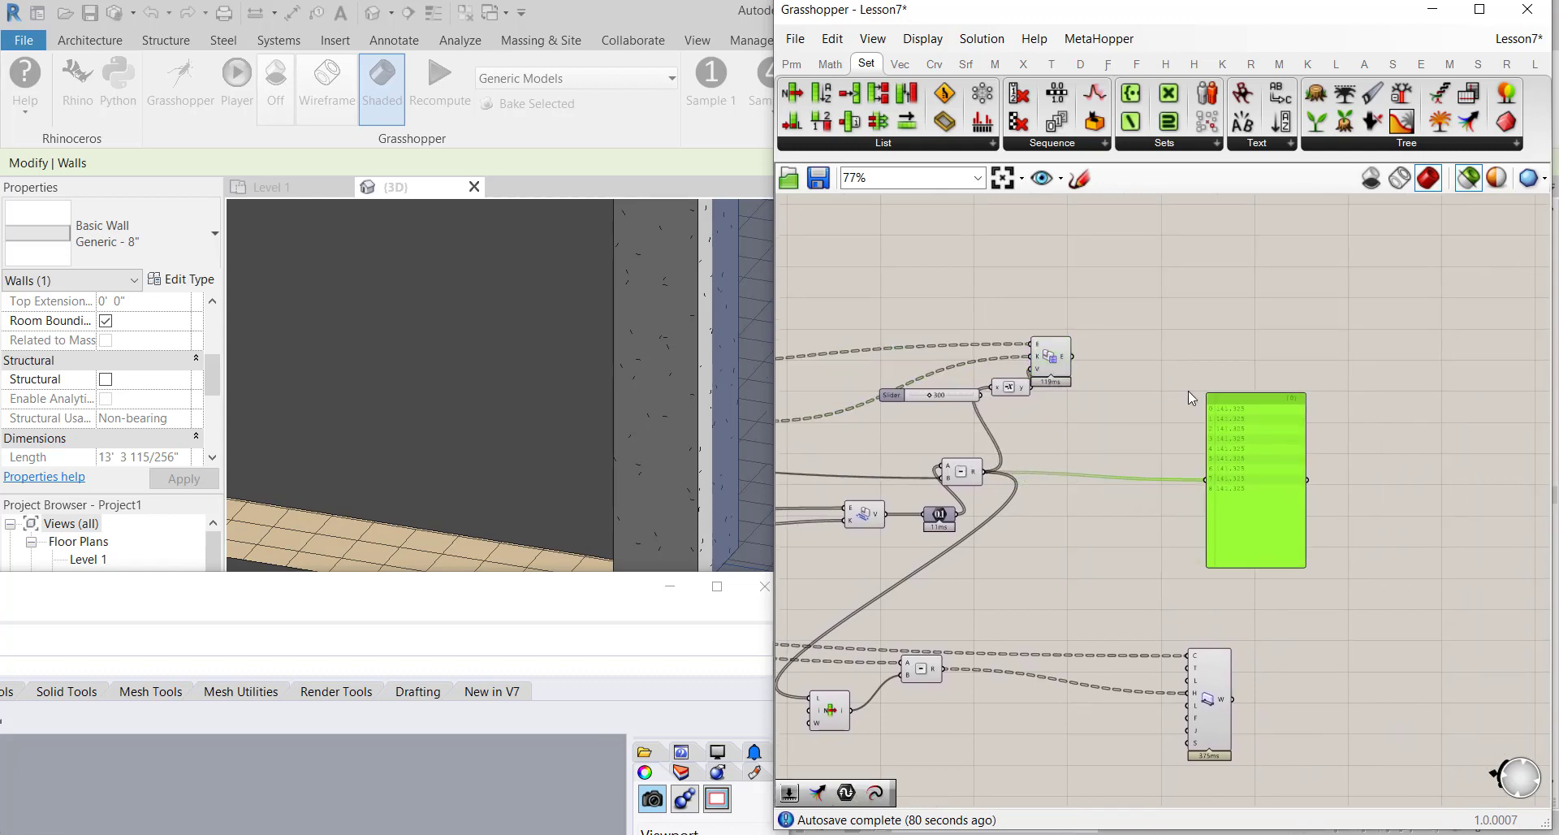
left_click_drag(1066, 359, 1094, 334)
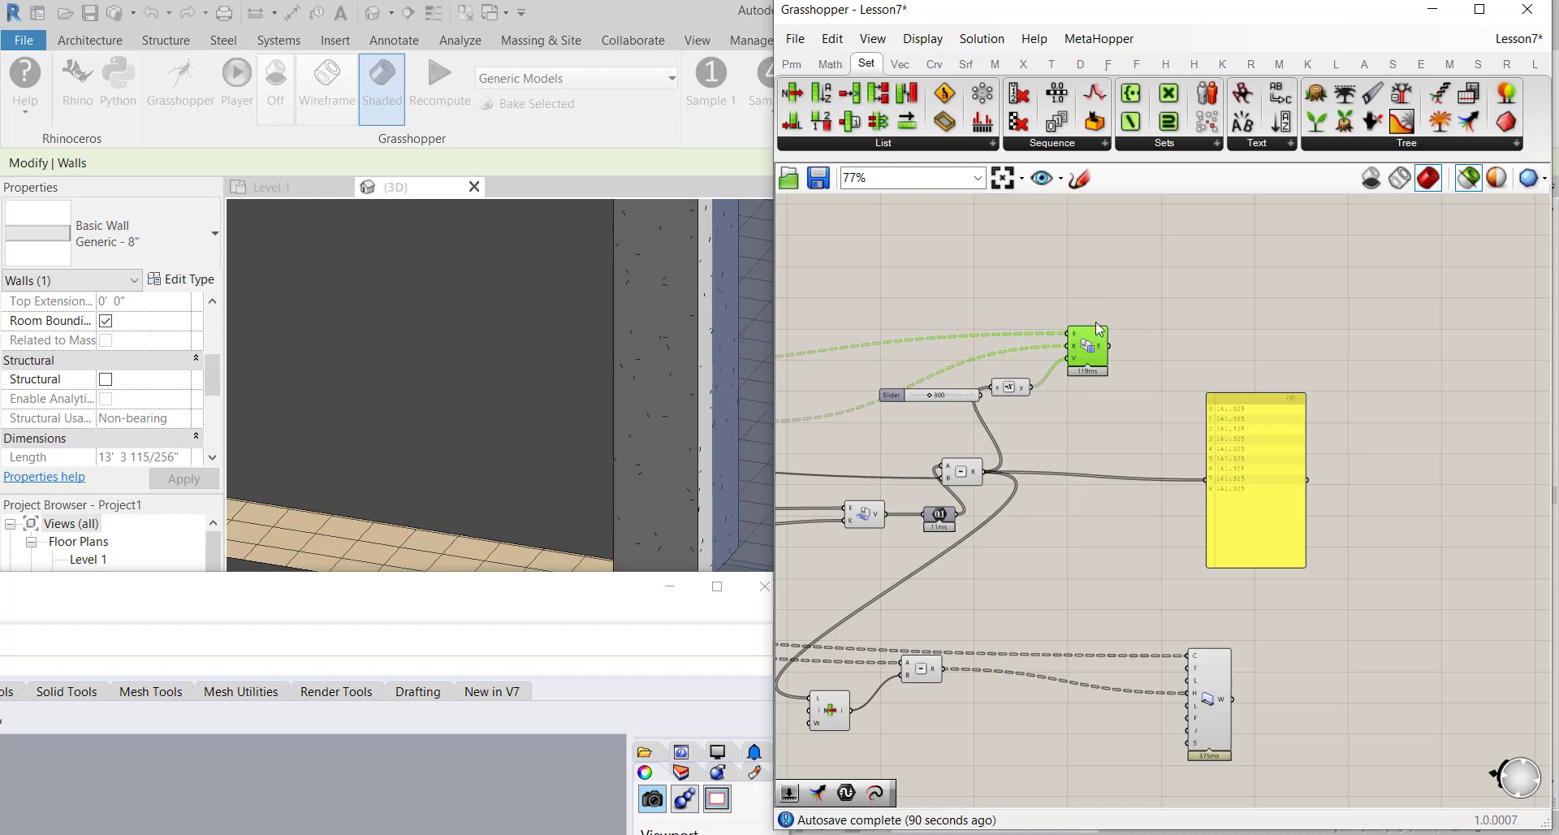
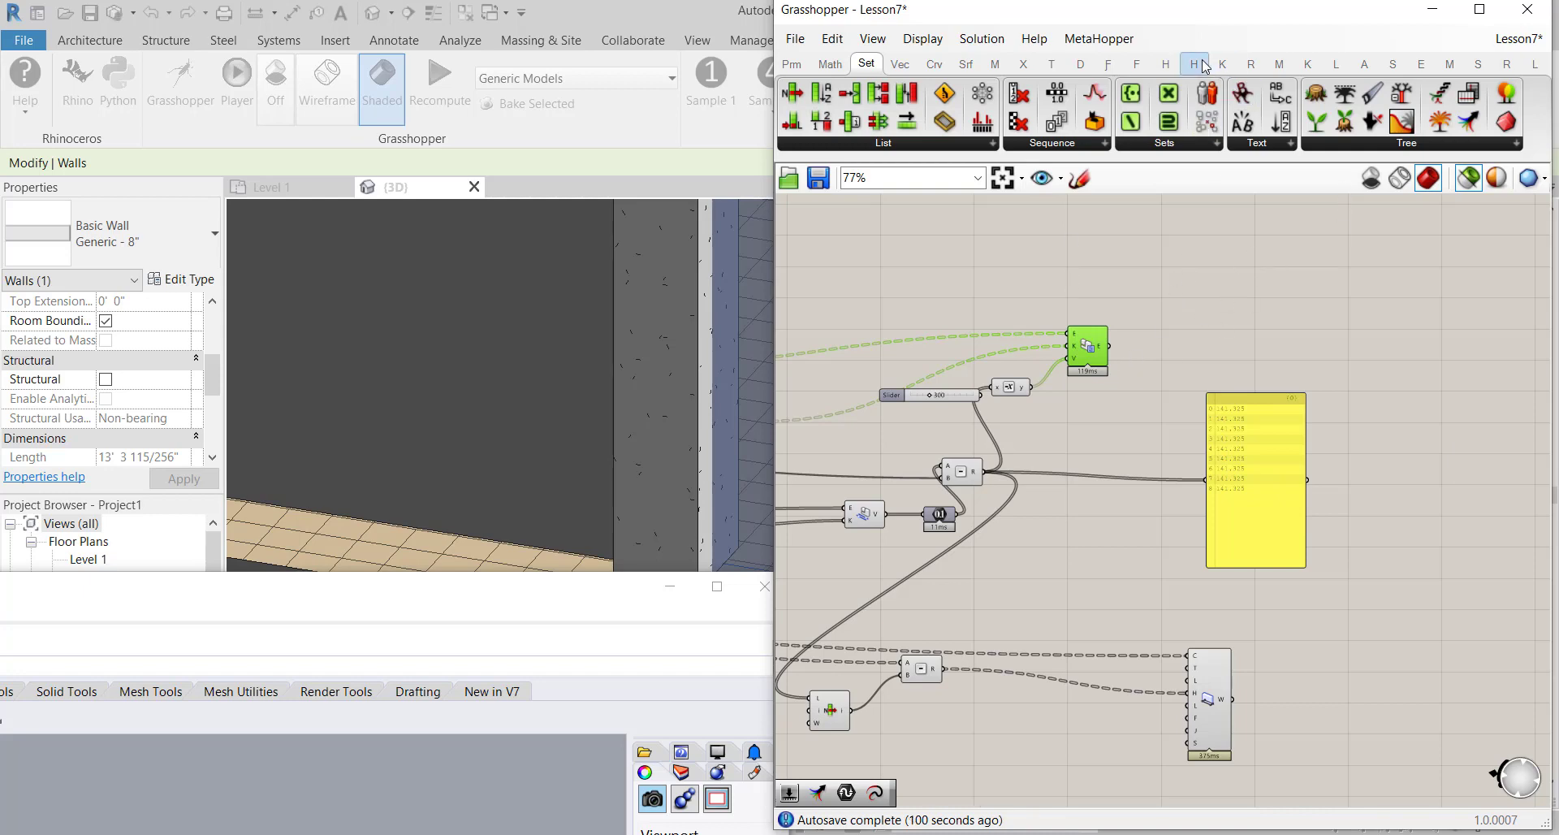
Add the Revit element geometry component and connect the columns' E output from the Top Extension setter to its E input
left_click(1251, 64)
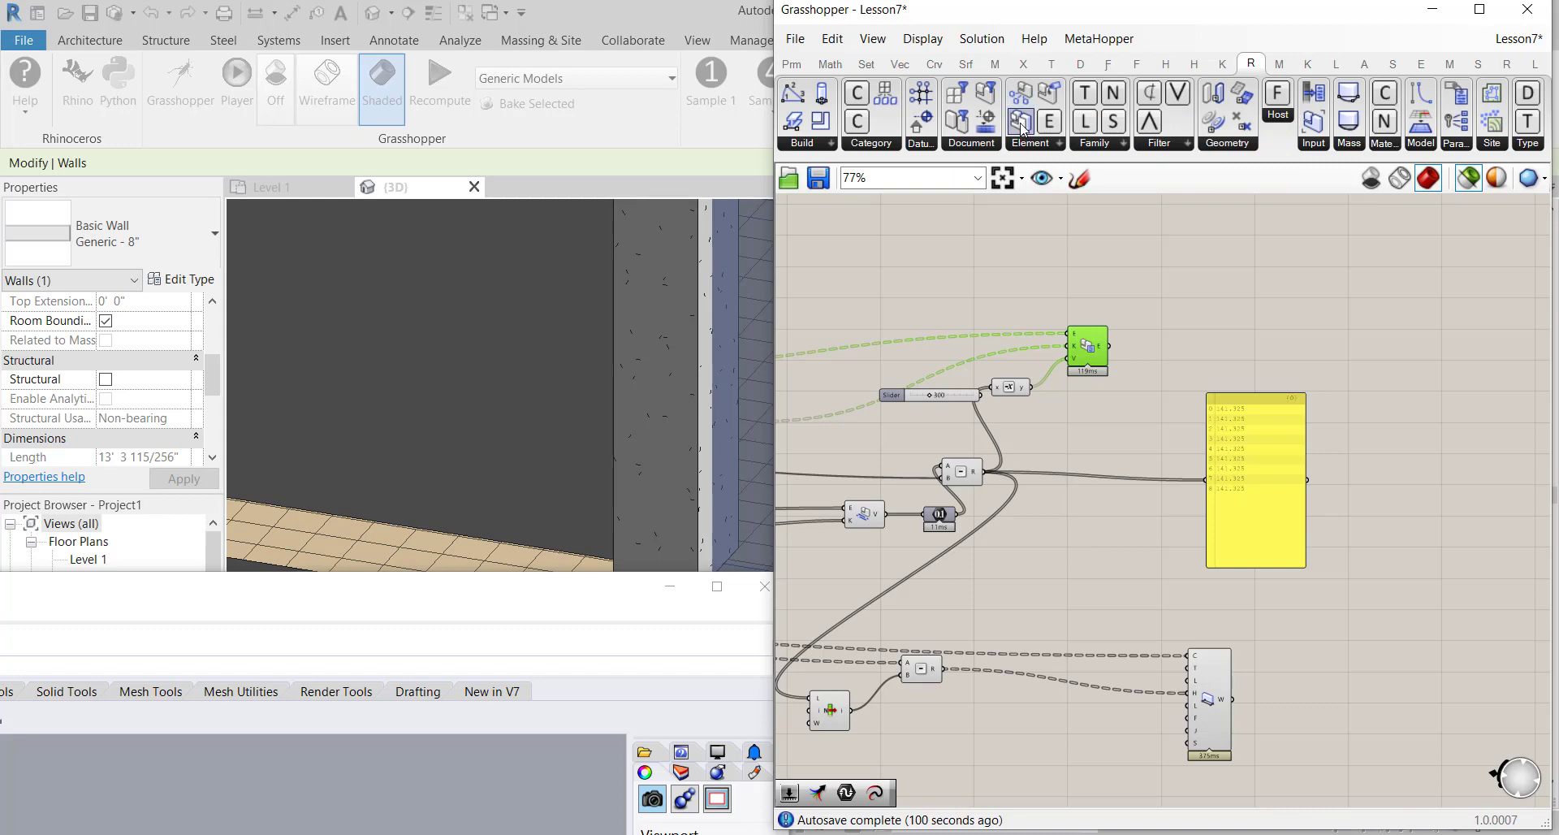
left_click_drag(1022, 130, 1162, 341)
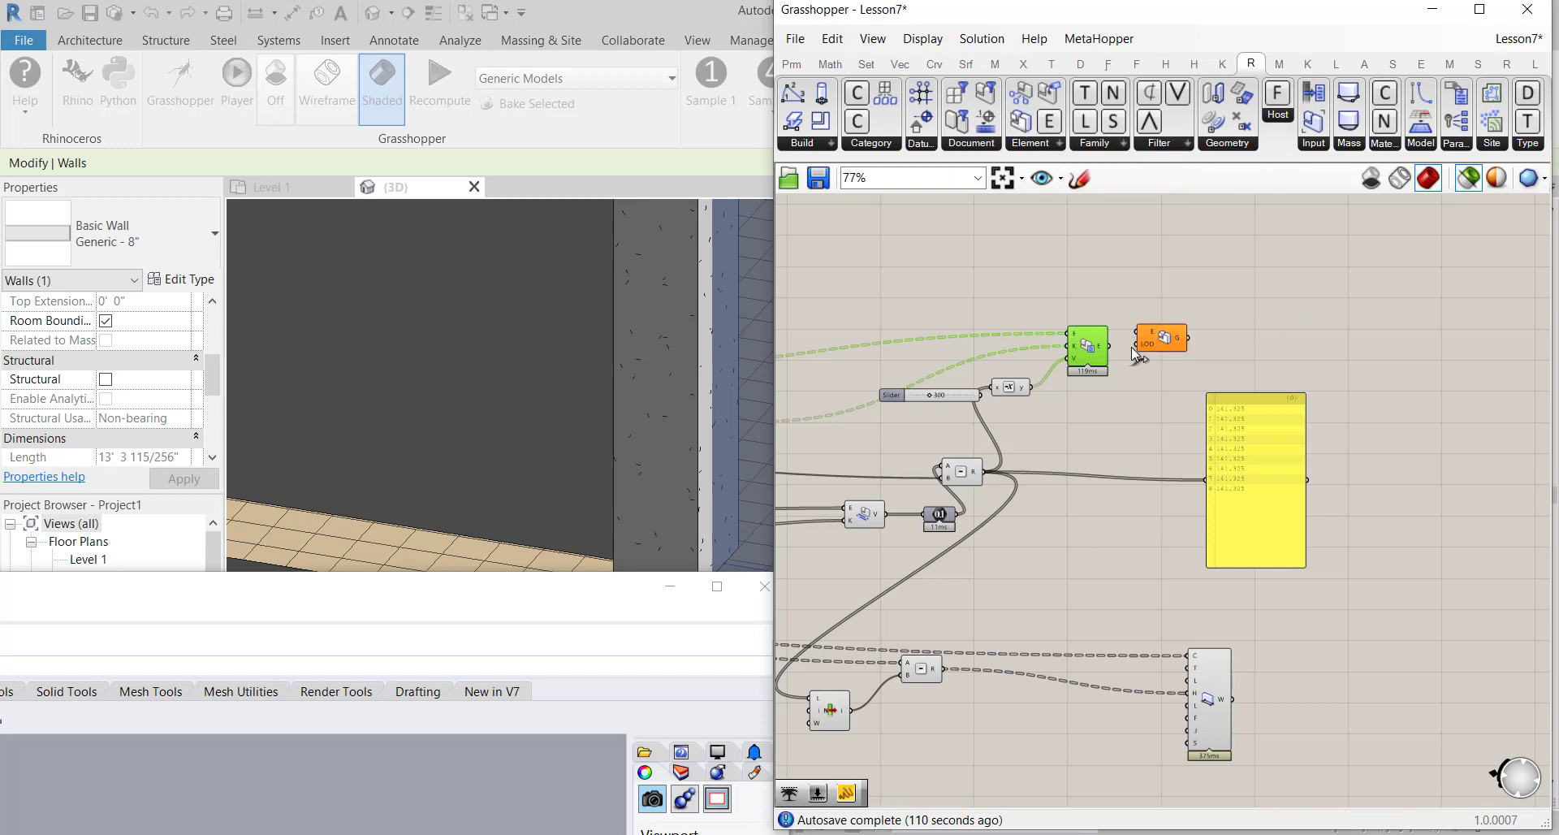
scroll(1132, 348, "up", 3)
left_click_drag(1090, 345, 1185, 381)
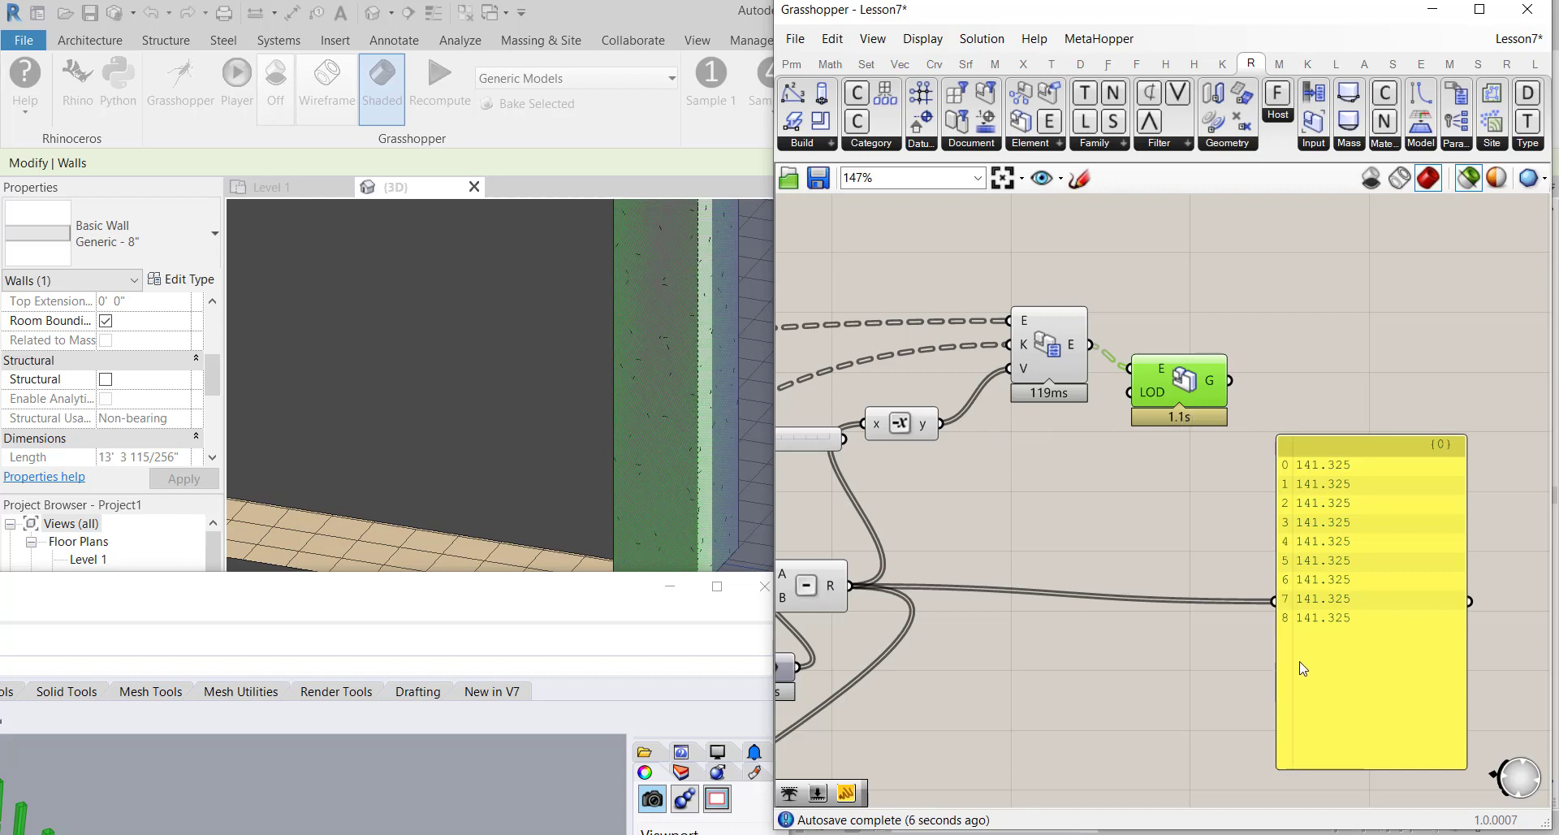
Rewire the panel to the geometry component's G output, placing it clear of the component, and set that output to Simplify
left_click_drag(1273, 604, 1229, 380)
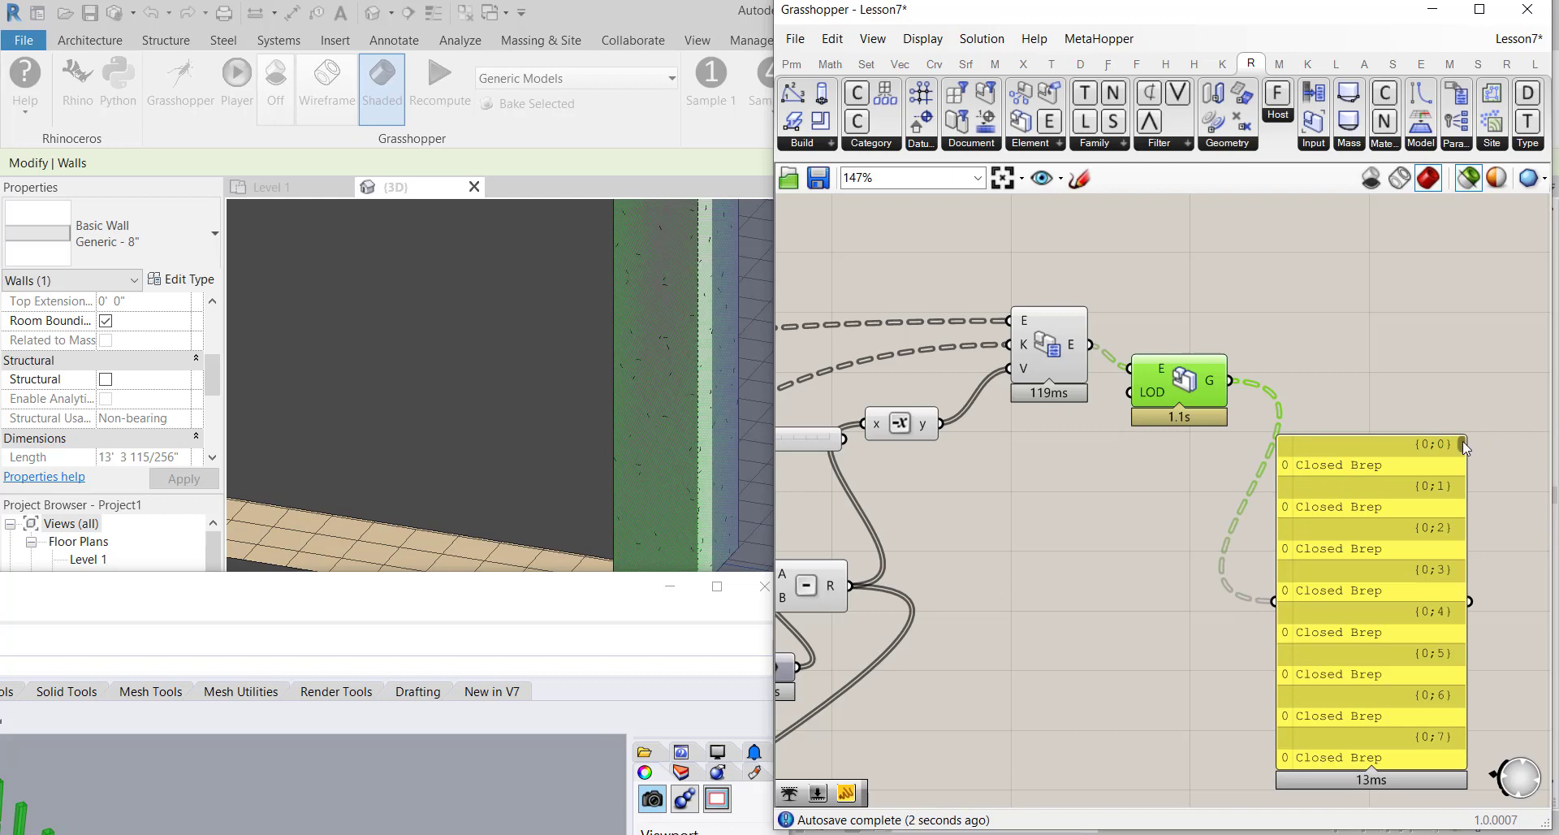
left_click_drag(1464, 445, 1436, 381)
right_click_drag(1435, 382, 1213, 367)
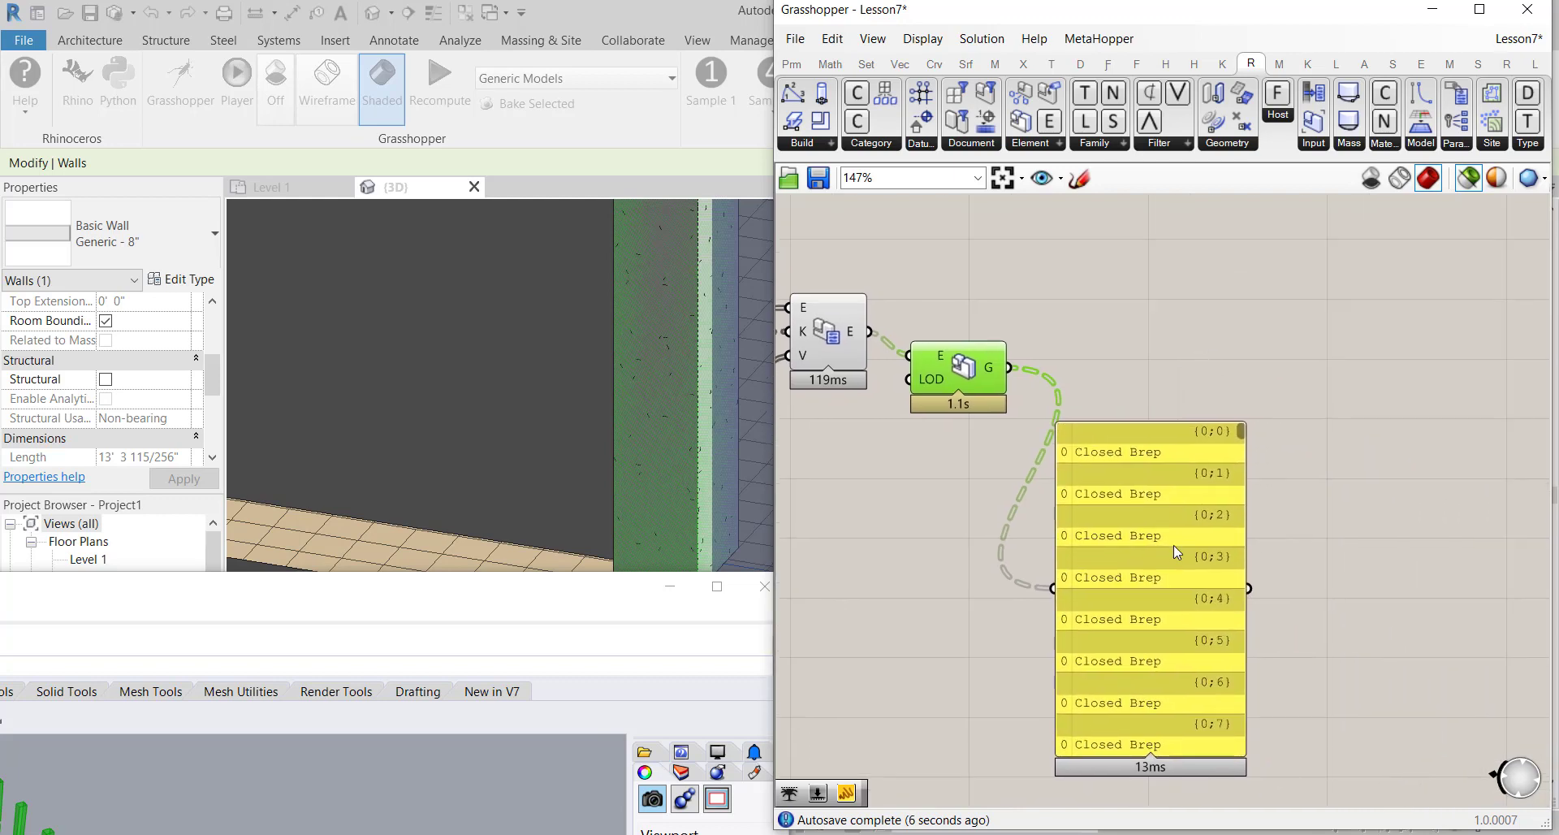
left_click_drag(1173, 544, 1405, 417)
right_click(987, 372)
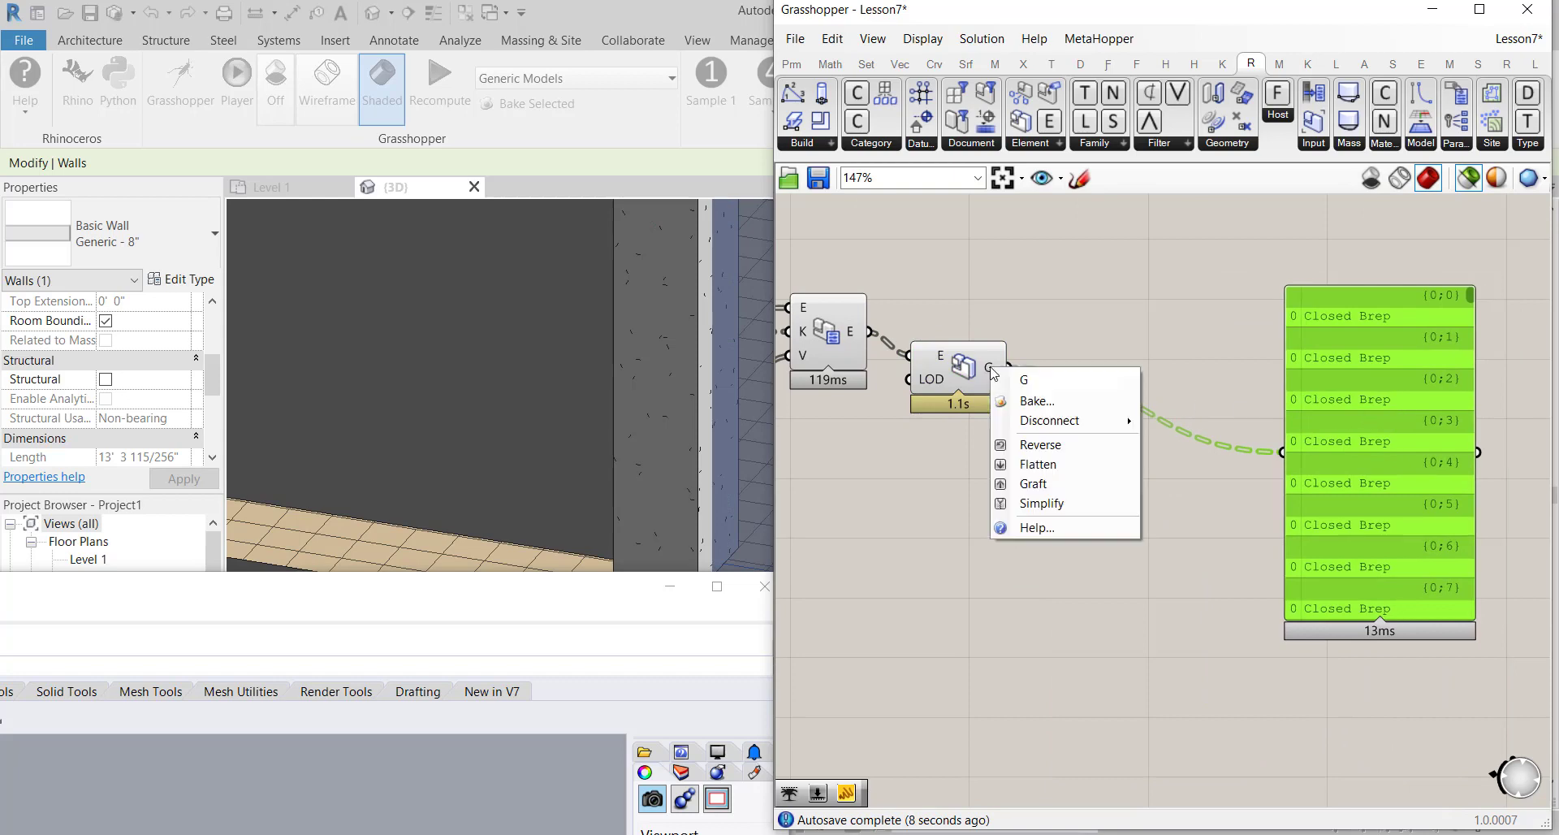
left_click(1074, 507)
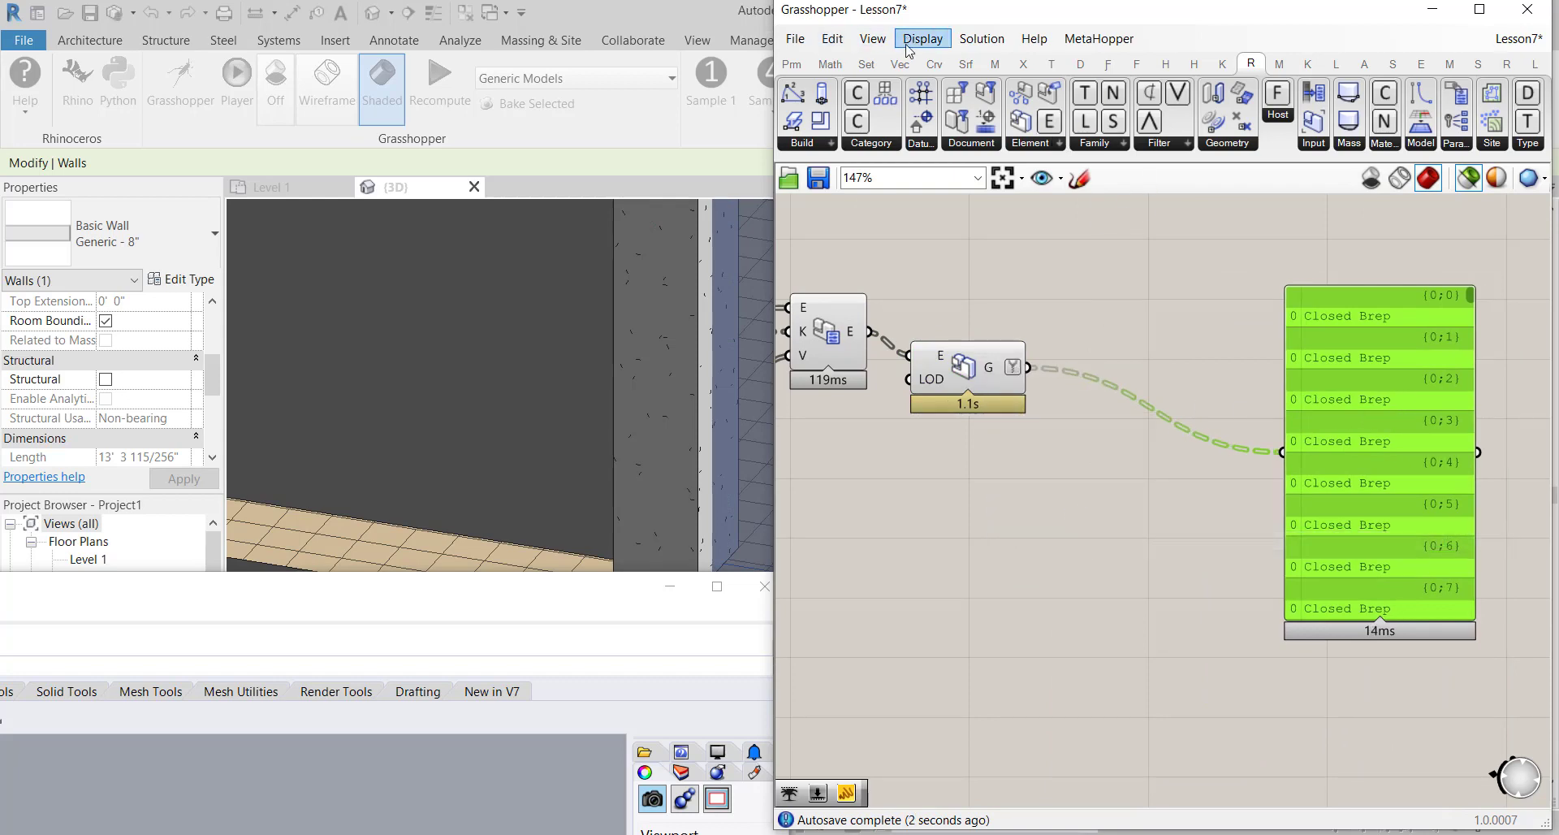
Insert a Trim Tree component between the element geometry's G output and the panel, aligning it beside the geometry component
left_click(880, 67)
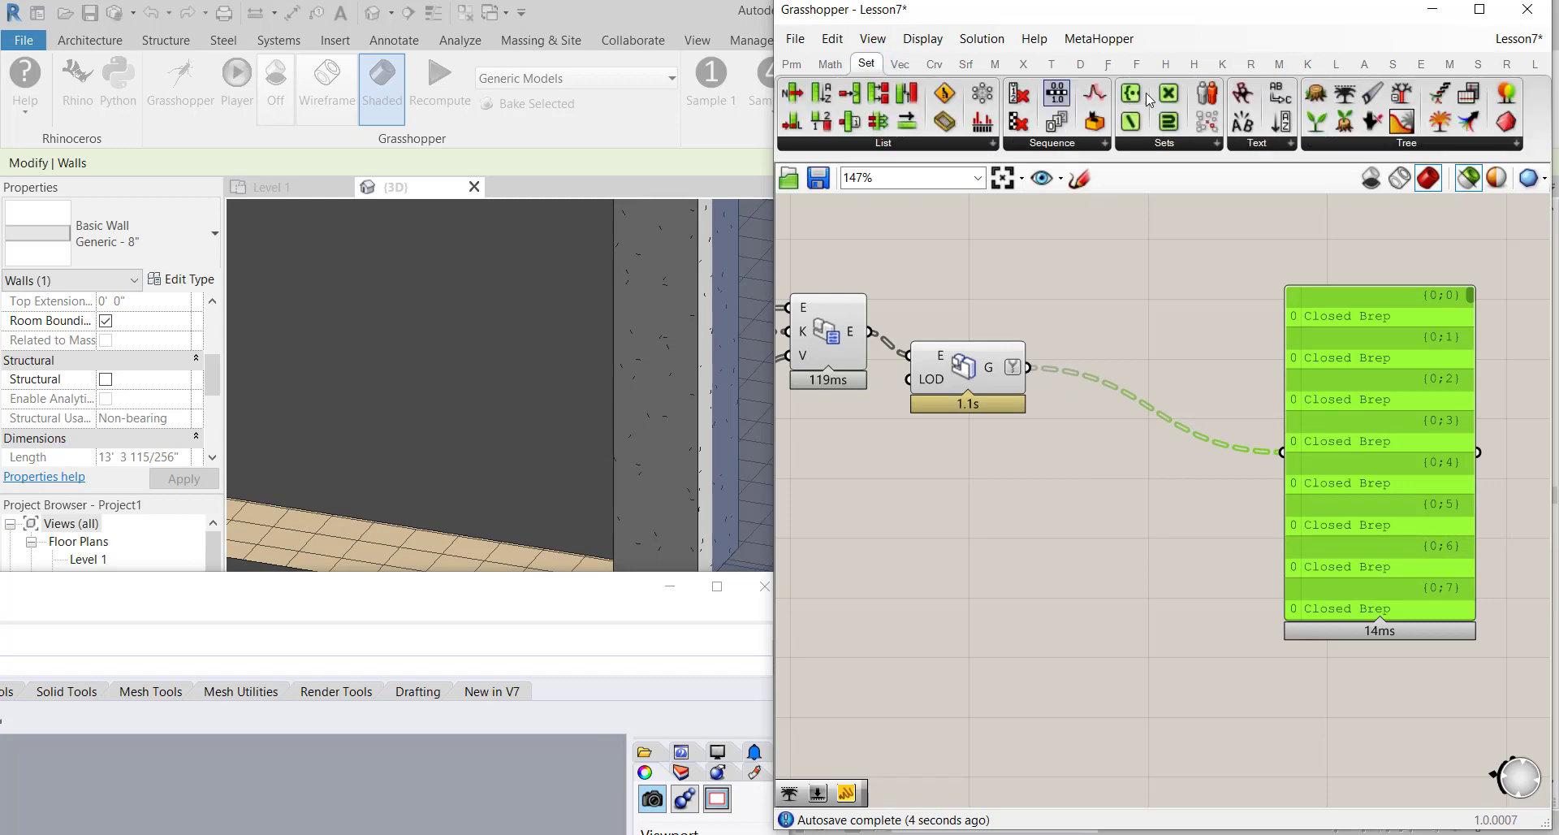
left_click_drag(1113, 438, 1028, 367)
left_click_drag(1260, 460, 1282, 453)
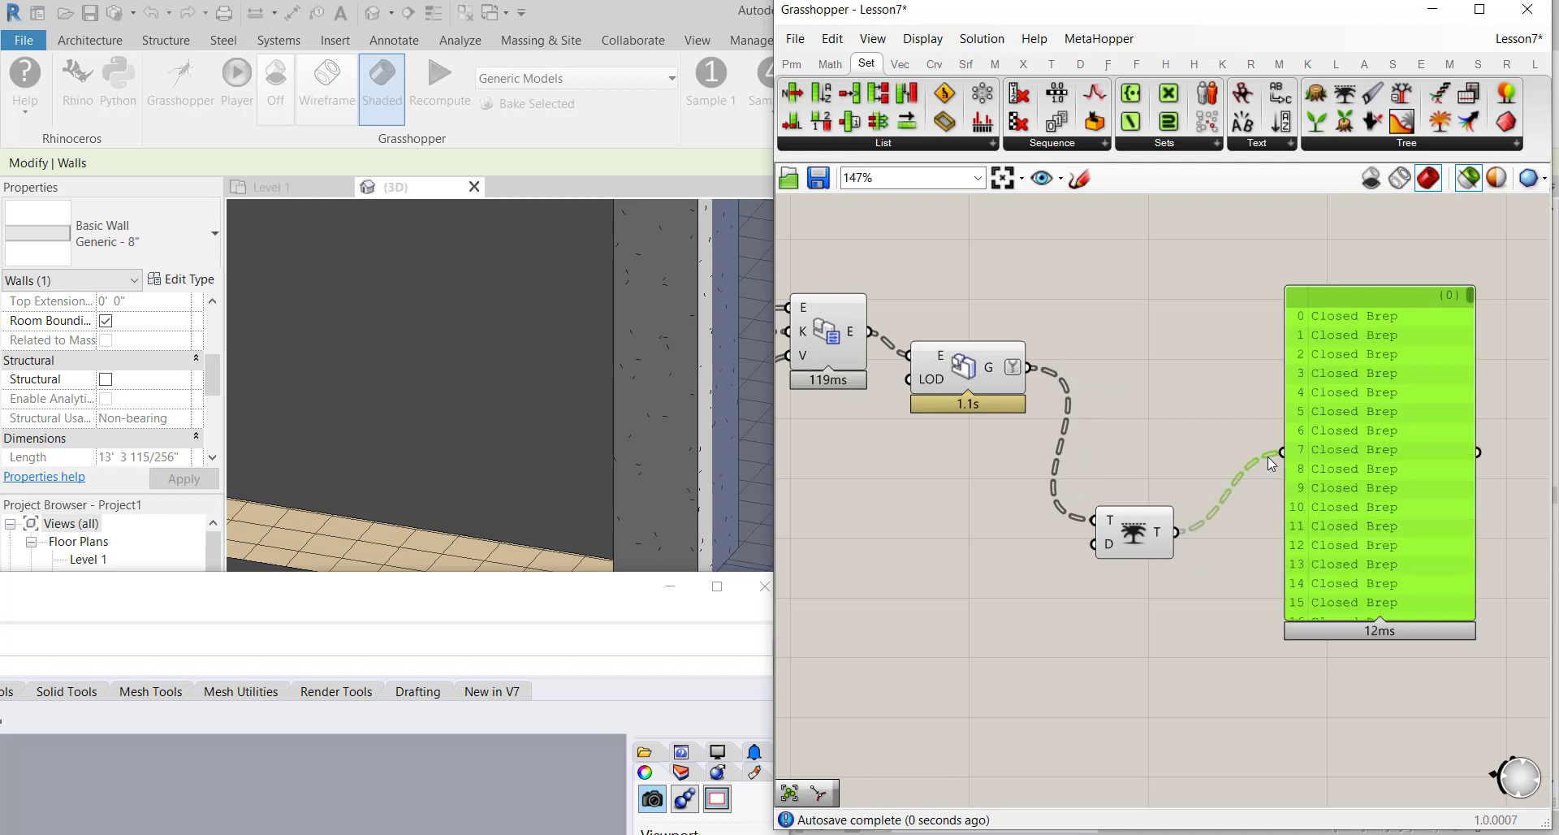
scroll(1225, 412, "down", 3)
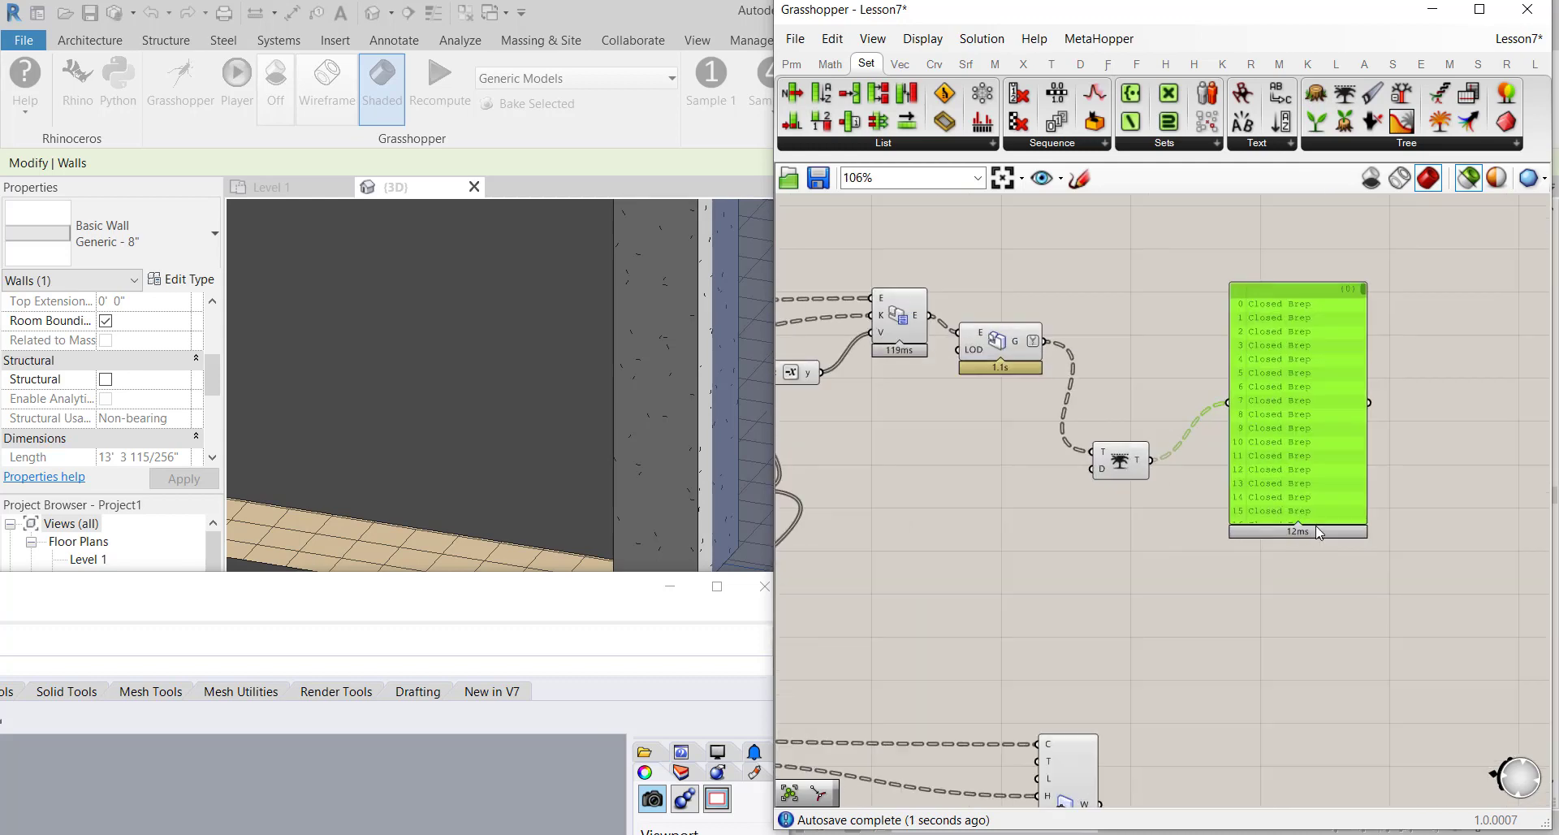
right_click_drag(1177, 613, 1281, 520)
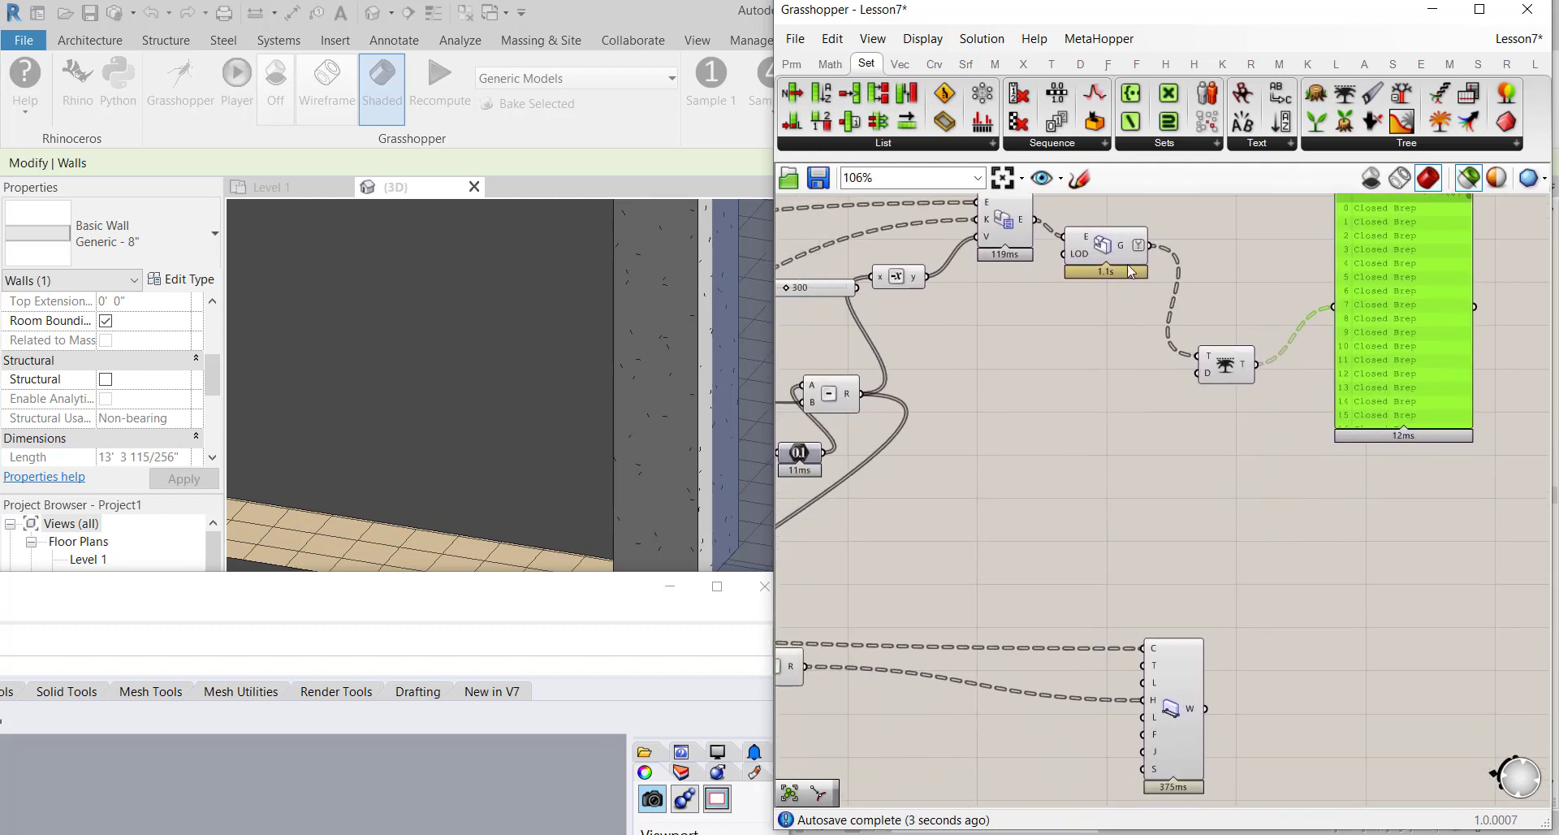
left_click_drag(1131, 272, 1115, 313)
left_click_drag(1235, 372, 1219, 318)
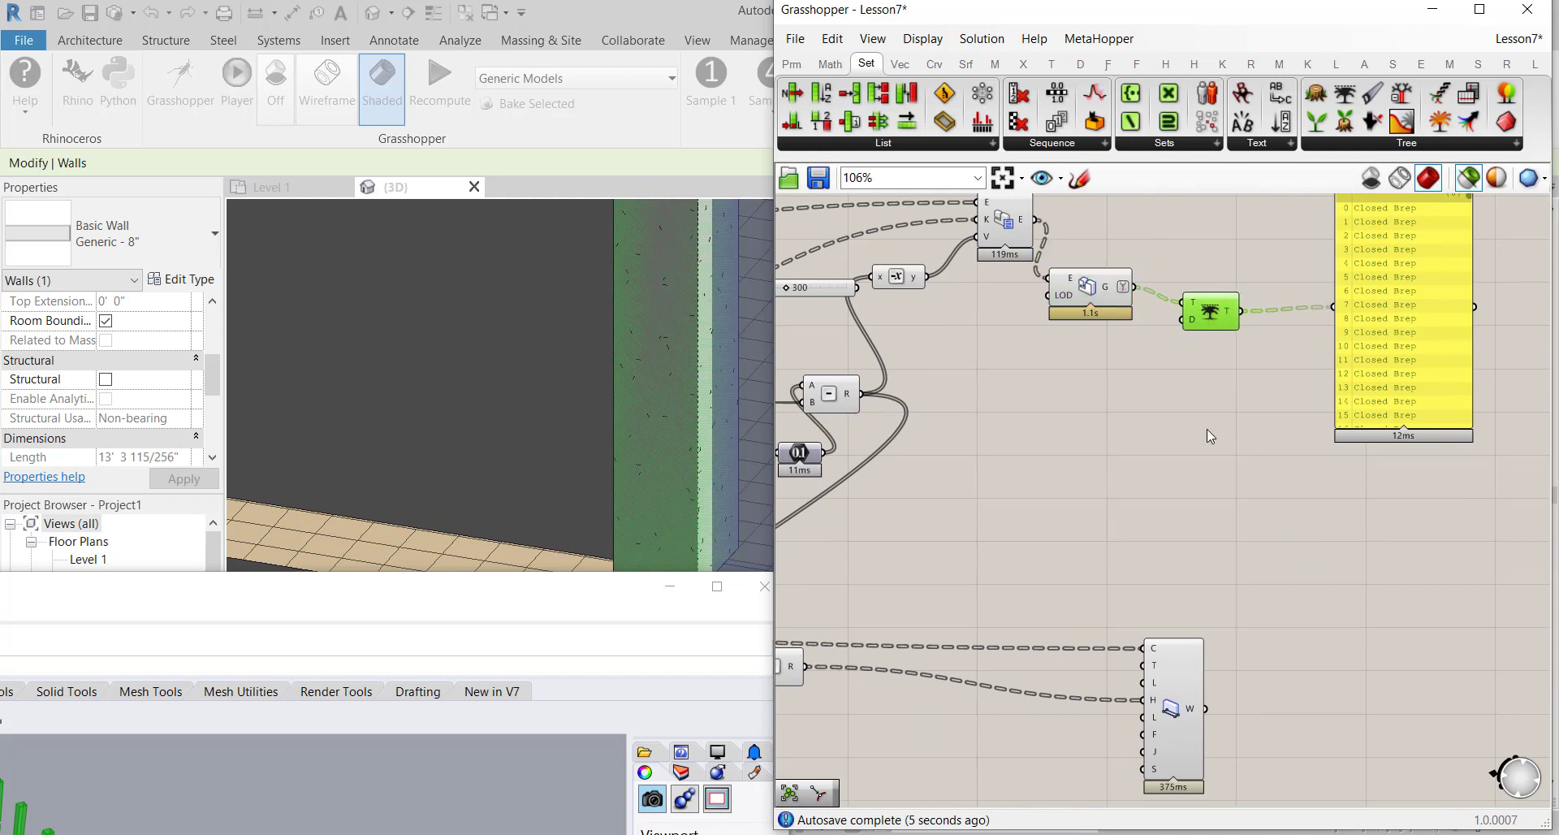
Shift the two Trim with Regions components slightly away from the rectangle and offset curve components that feed them
right_click_drag(1181, 470, 1283, 437)
scroll(1283, 436, "down", 5)
right_click_drag(984, 572, 1371, 543)
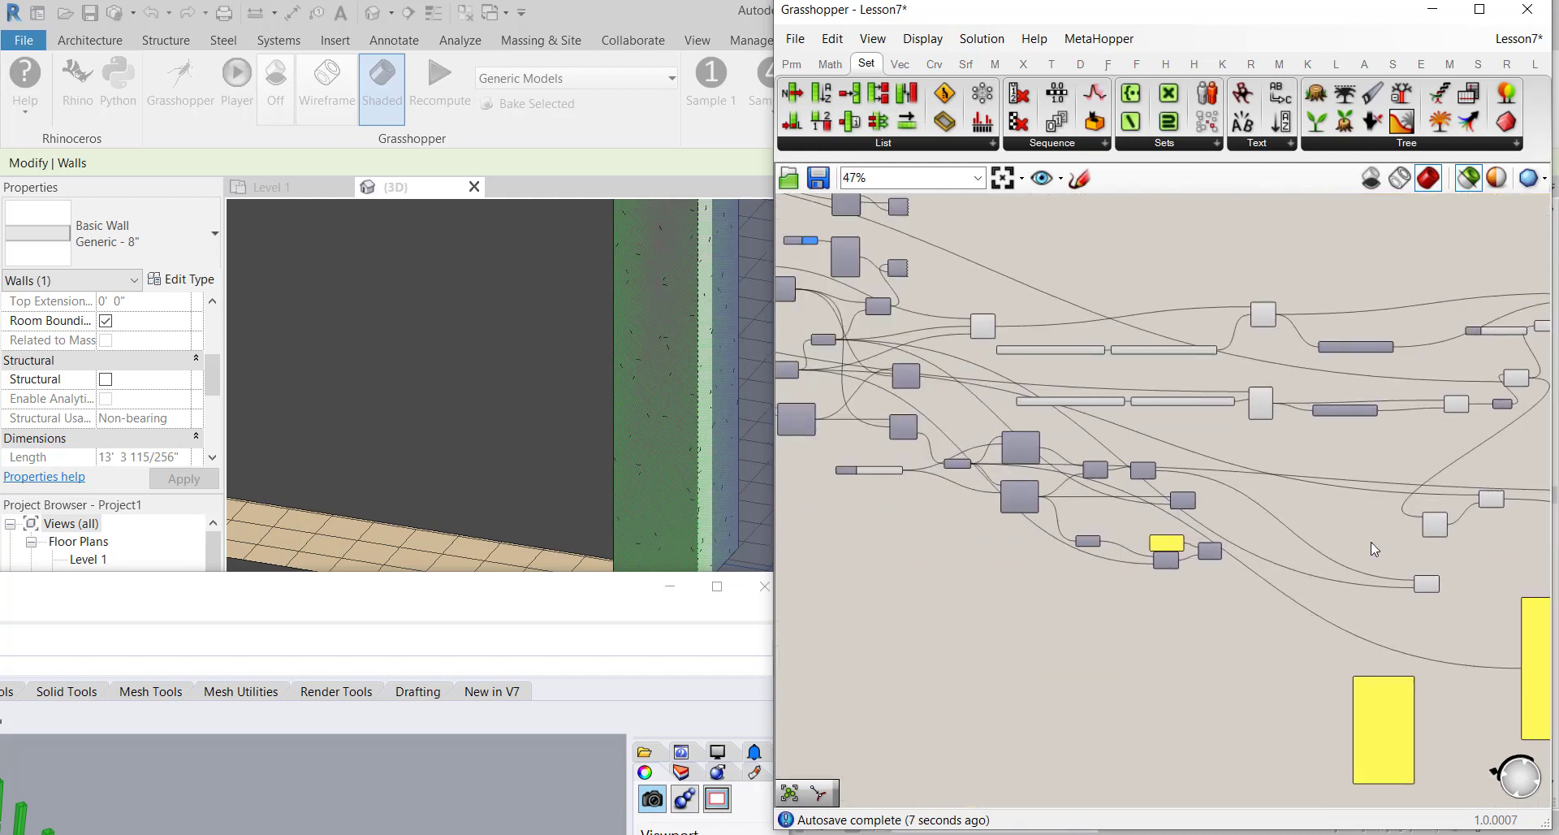
scroll(1009, 471, "up", 4)
right_click_drag(1177, 453, 1257, 463)
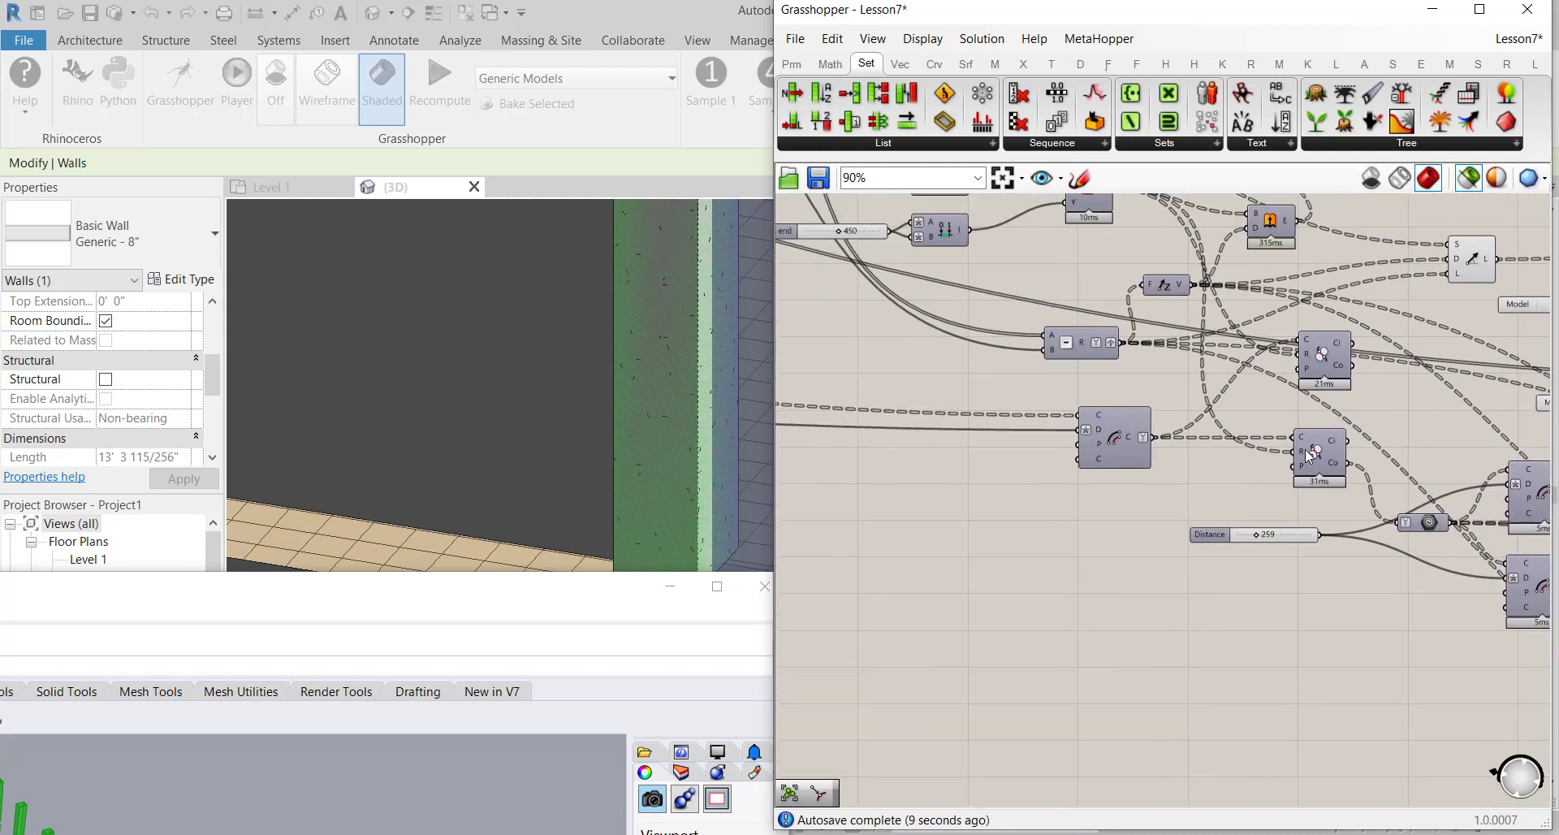
right_click_drag(1268, 413, 1272, 529)
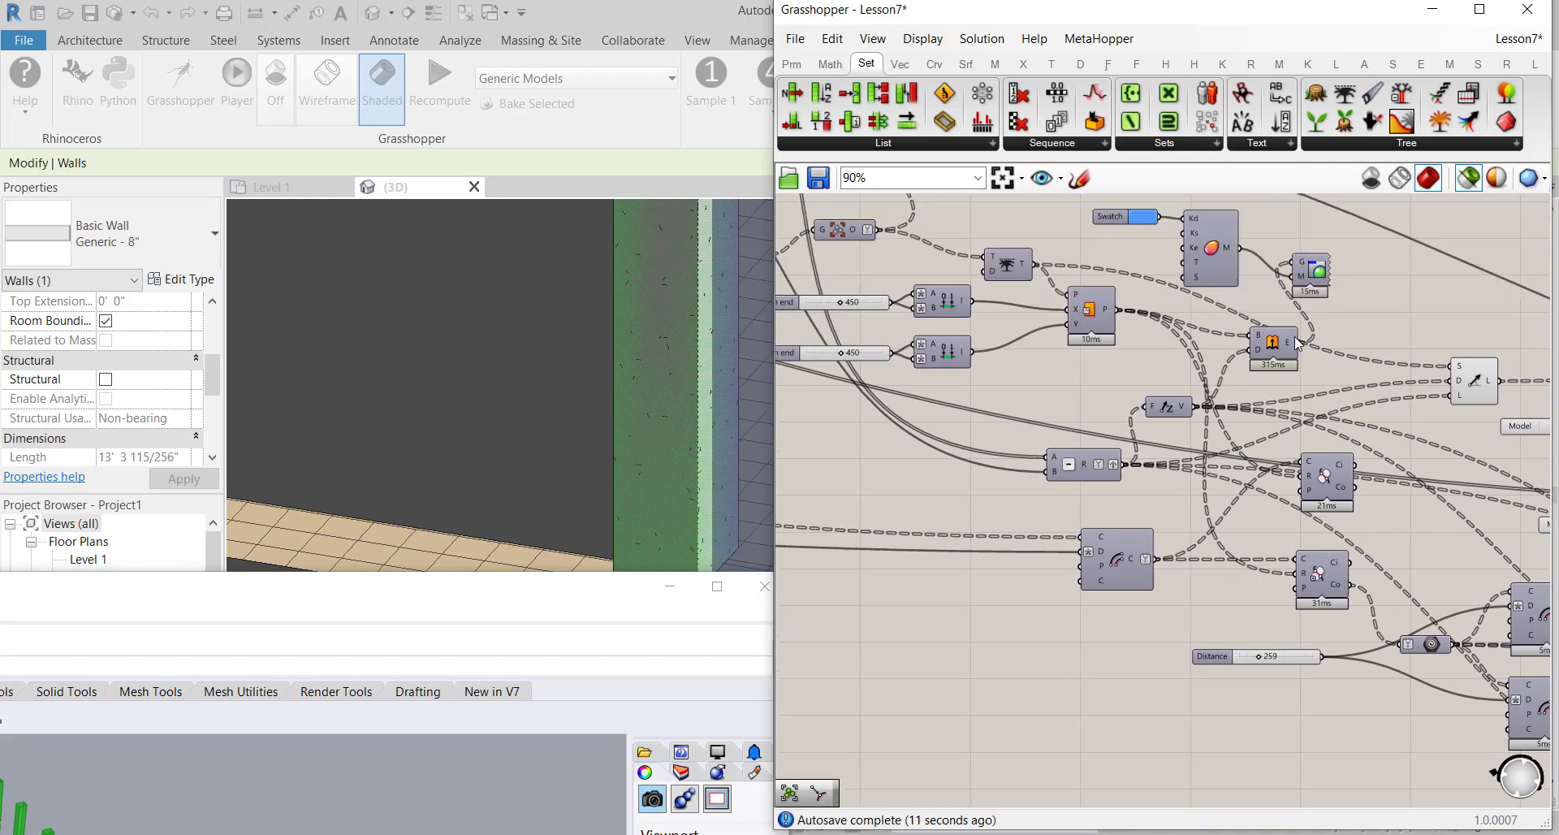
scroll(1314, 471, "up", 2)
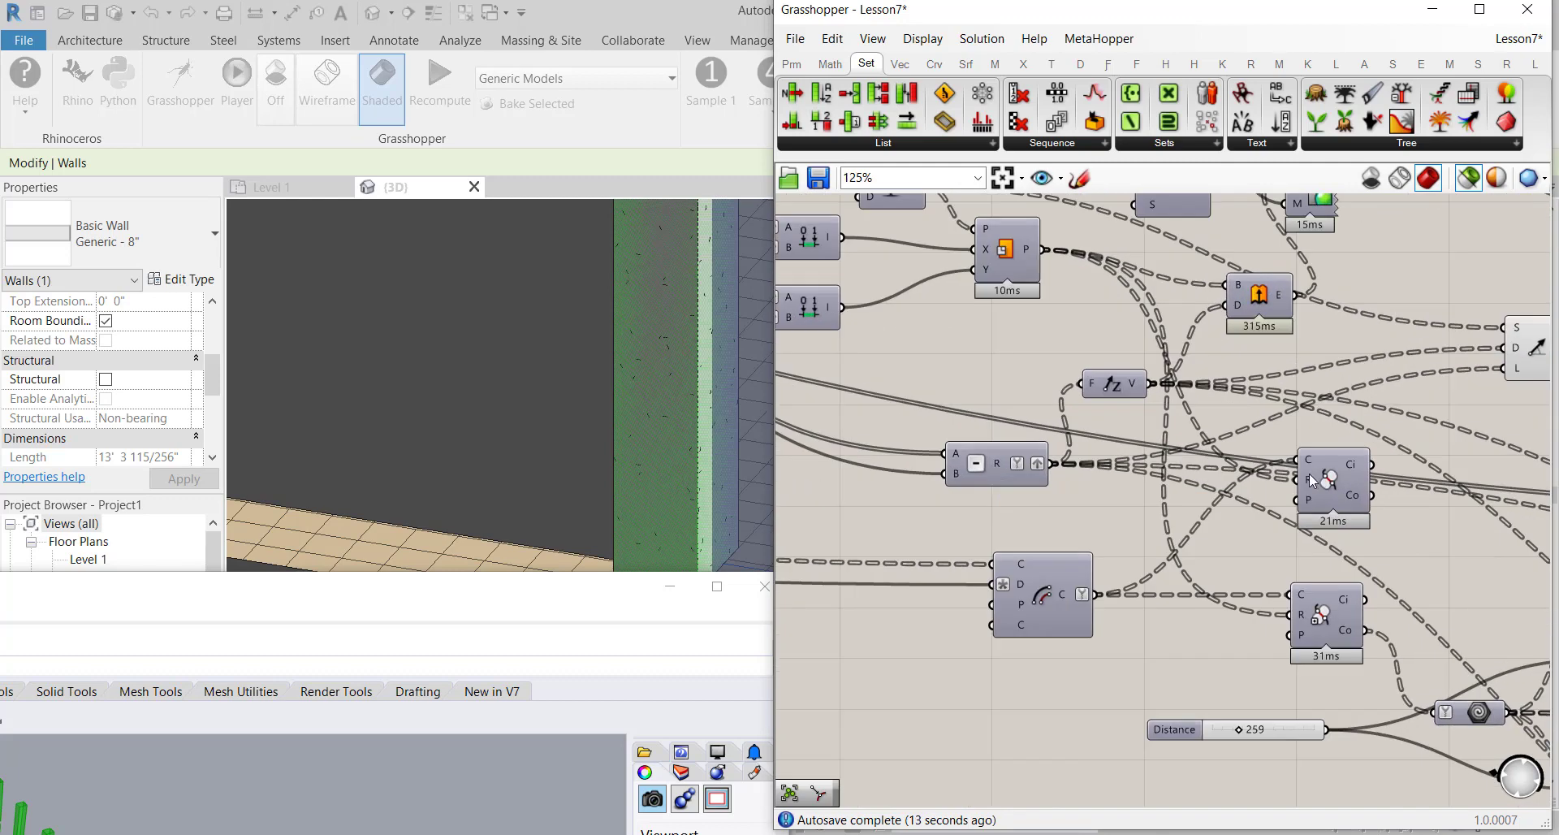
left_click(1325, 615)
left_click_drag(1327, 618, 1362, 479)
left_click_drag(1332, 624, 1352, 616)
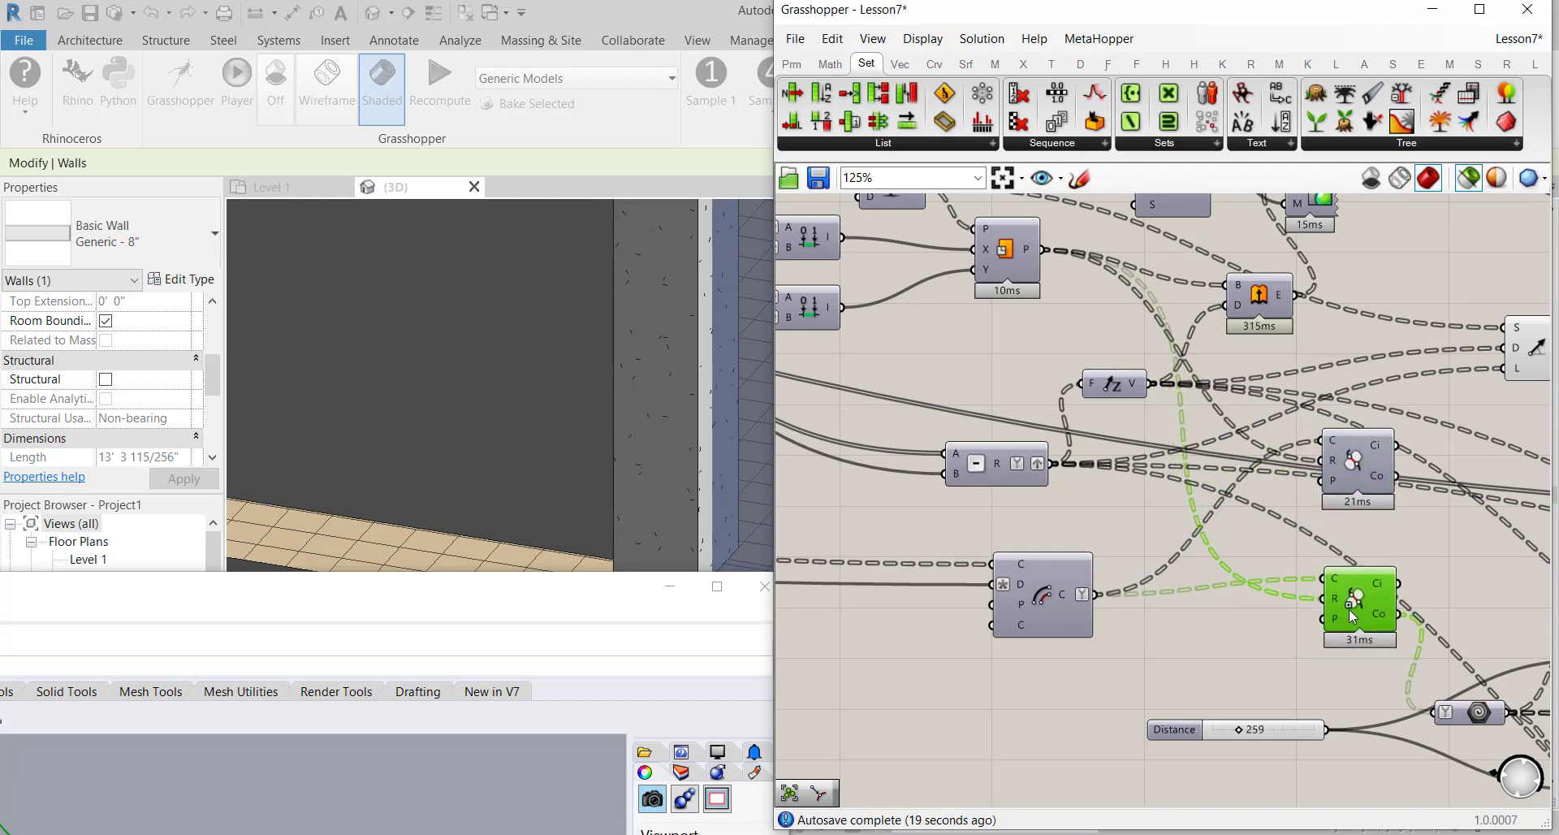
Bring Rhino's Perspective viewport into view and preview the column rectangles together with the offset curves
left_click_drag(1009, 245, 1016, 251)
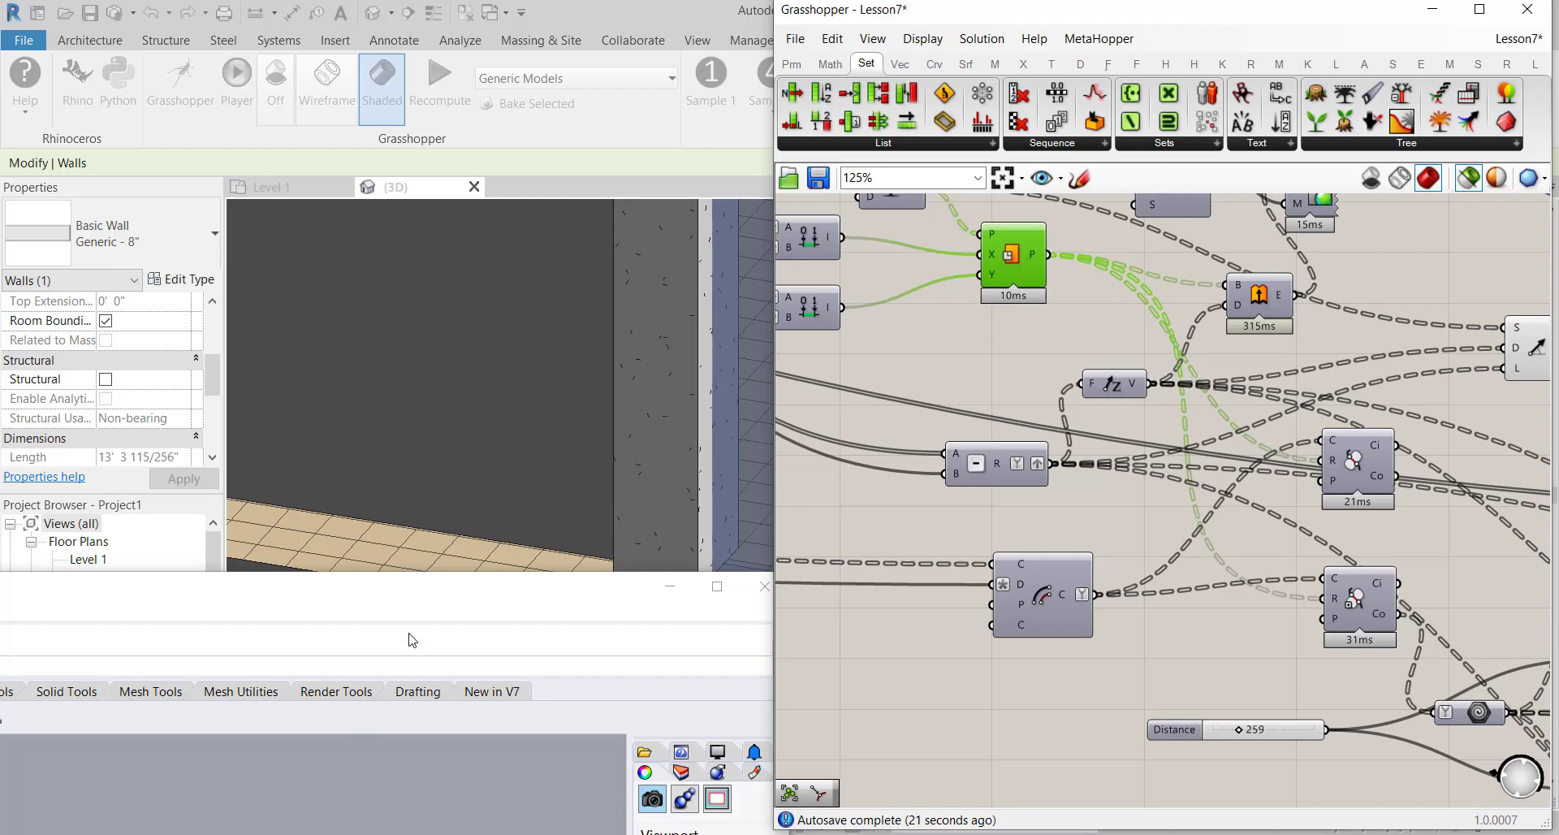
left_click_drag(424, 599, 0, 427)
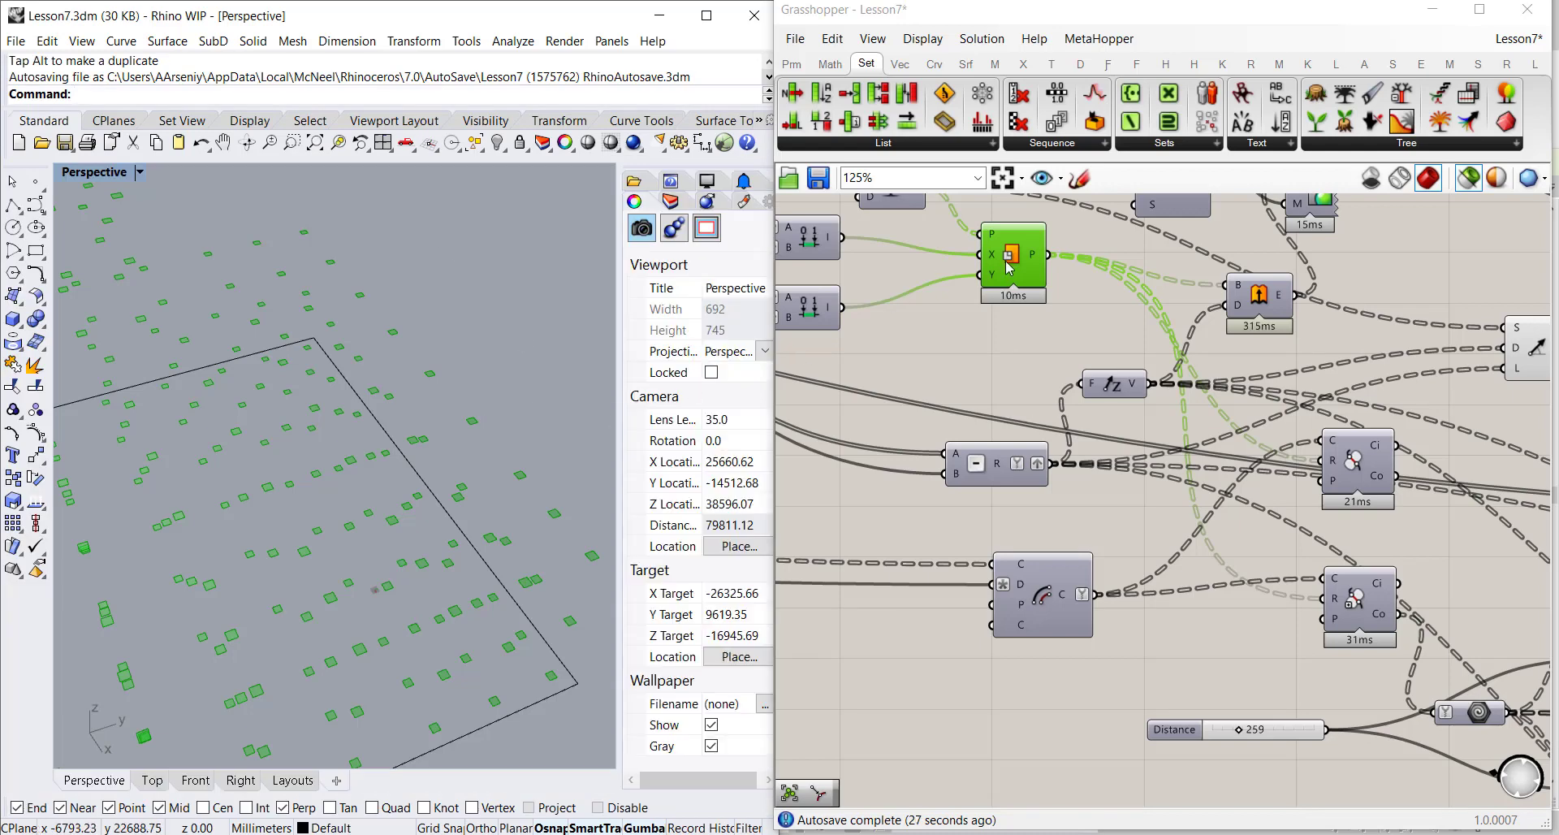
left_click_drag(1006, 259, 988, 268)
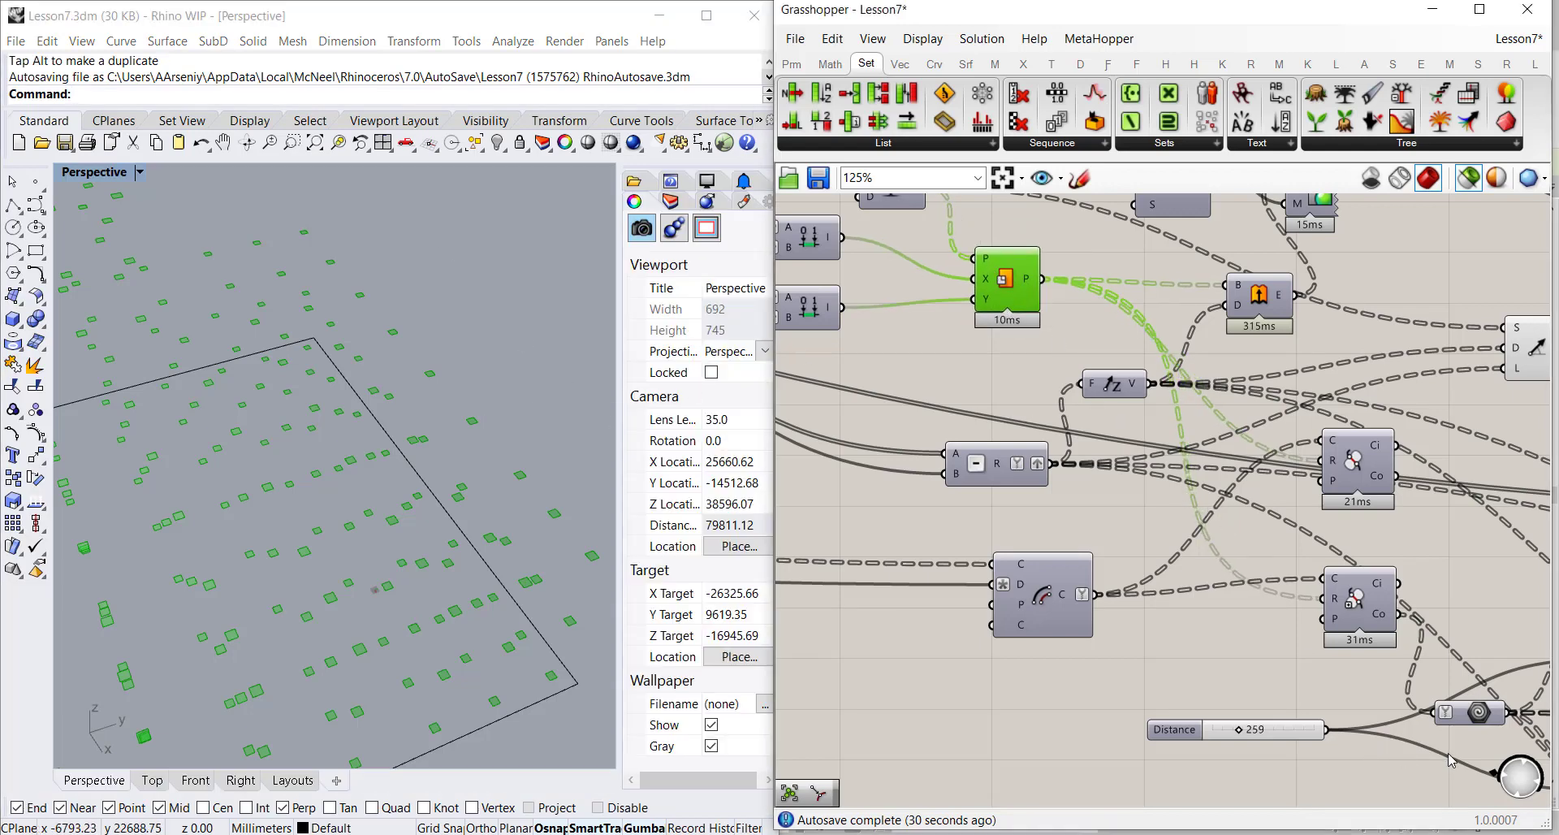
left_click(1051, 594)
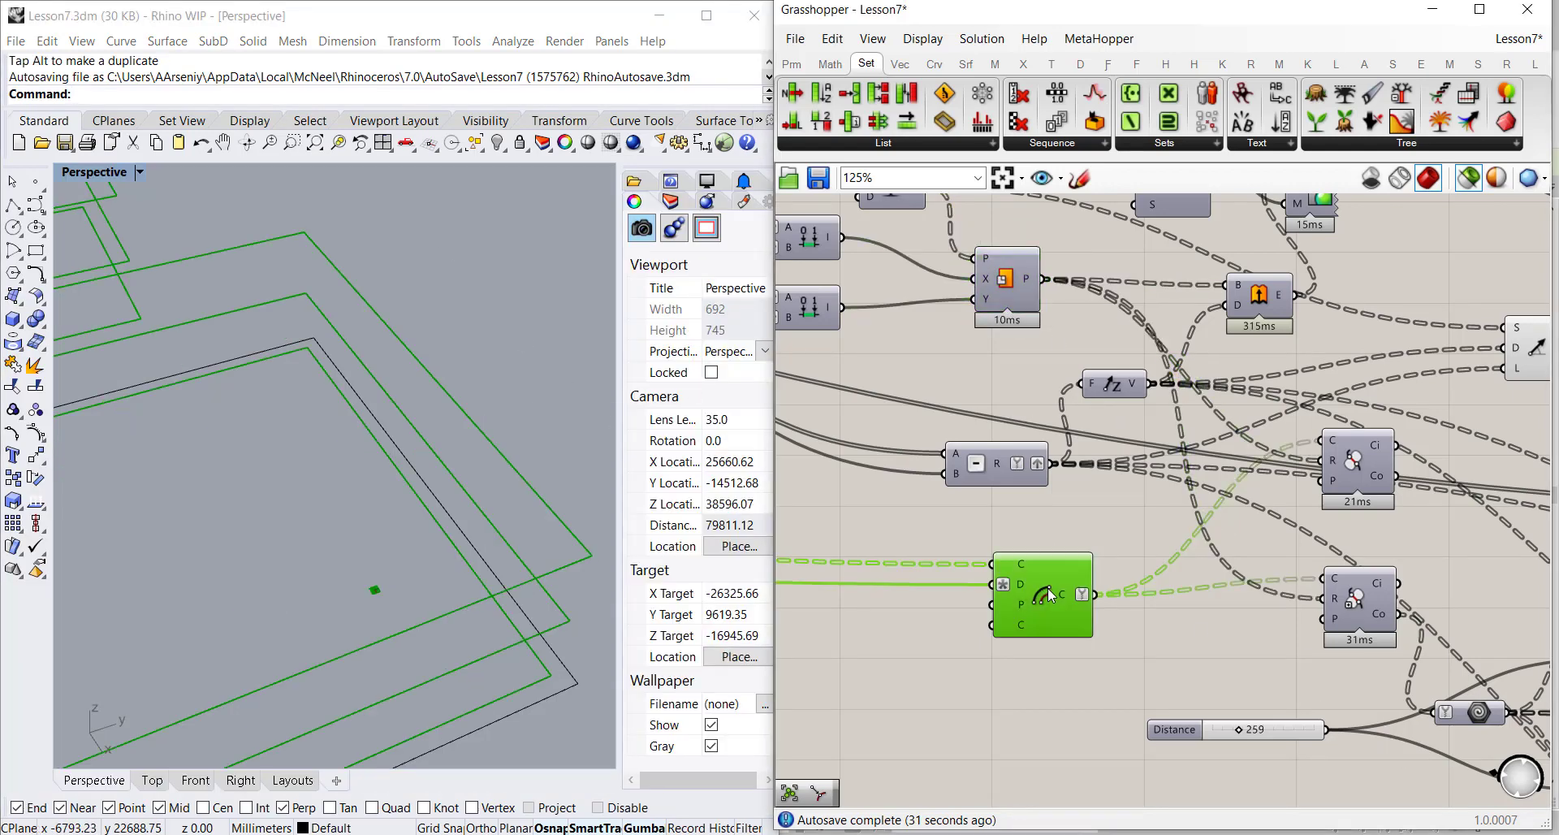
left_click(1017, 279, "shift")
scroll(396, 388, "up", 3)
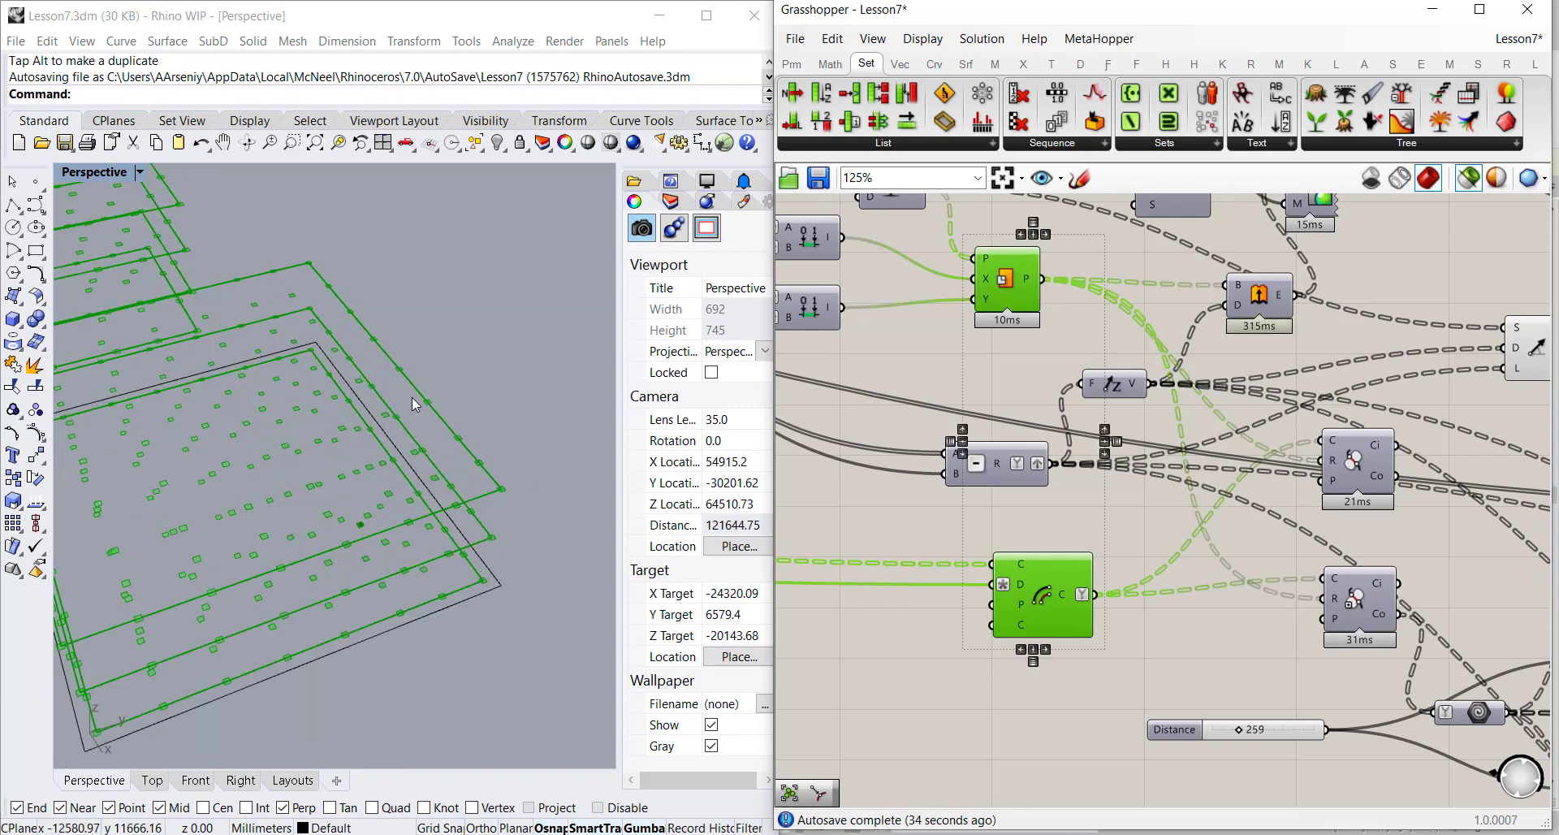
scroll(1060, 402, "down", 10)
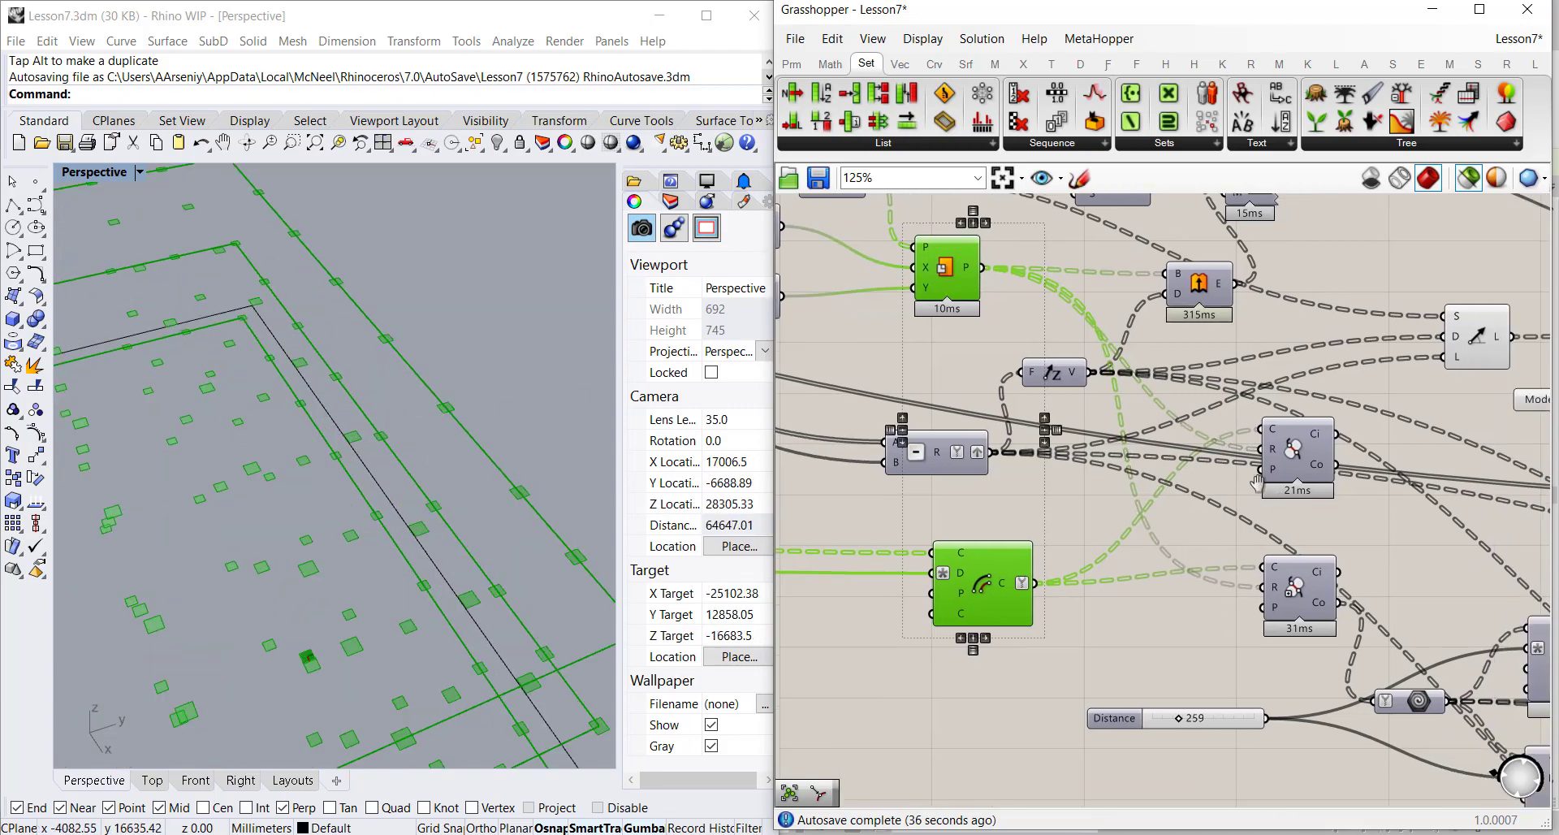
scroll(1322, 454, "up", 9)
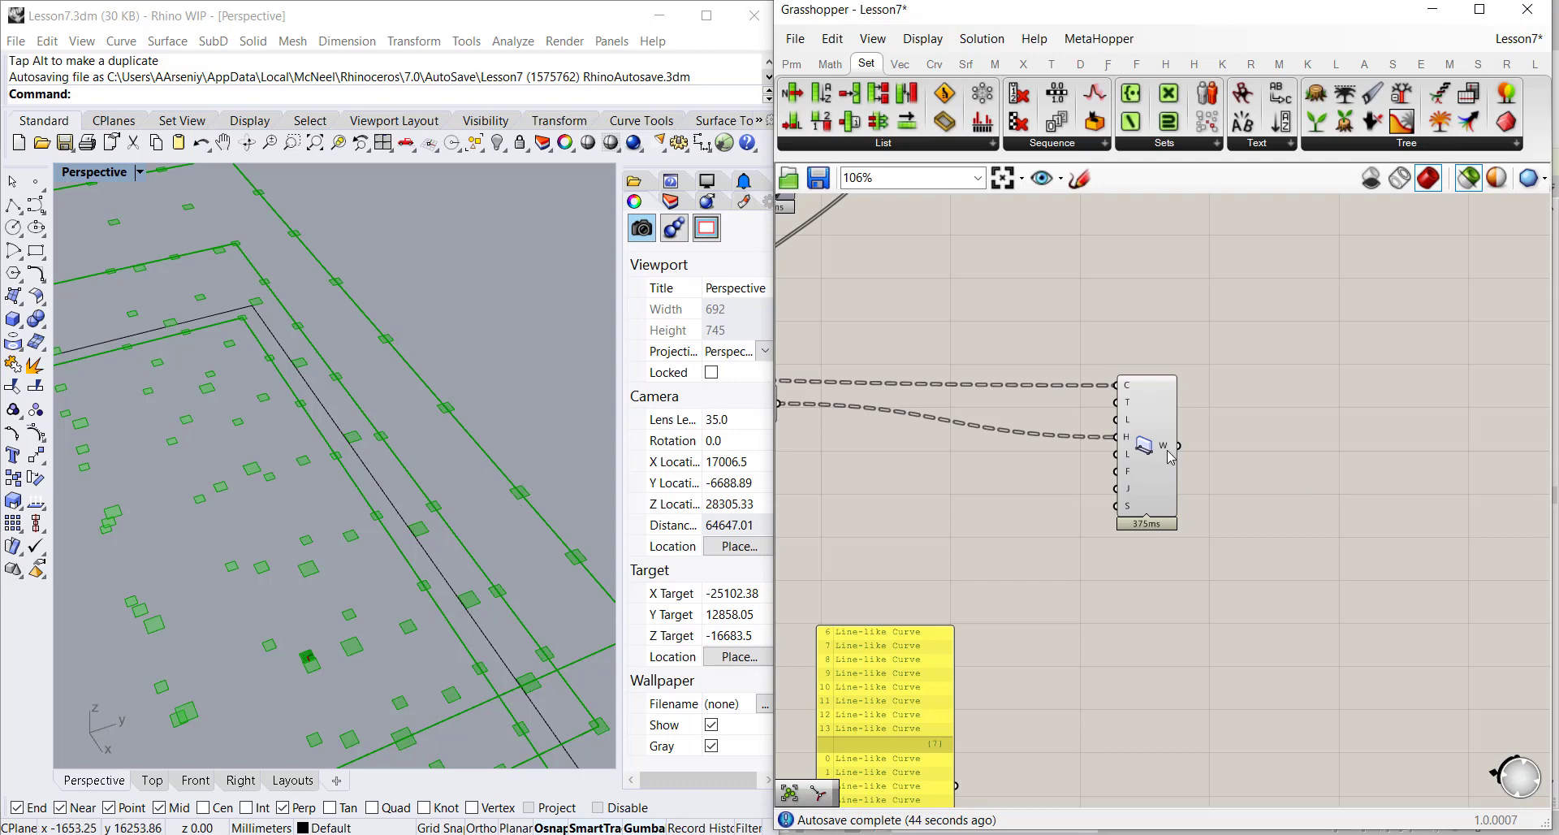
Add a Deconstruct Brep component below the panel's wire and feed it the column breps from the Trim Tree output
right_click_drag(1304, 438, 1267, 674)
scroll(1268, 548, "down", 3)
scroll(1194, 388, "up", 4)
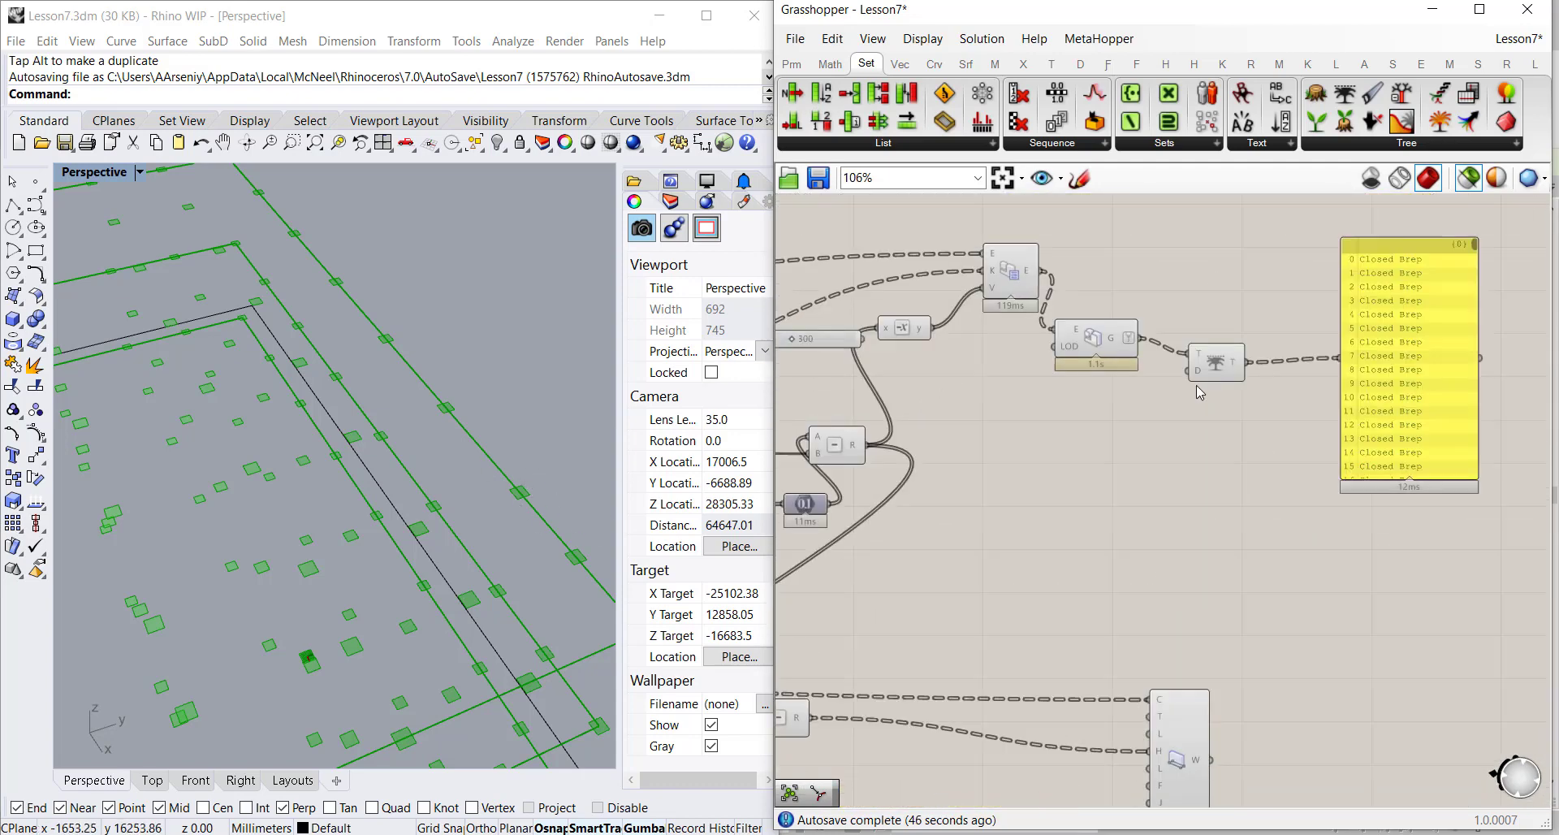
left_click(1218, 370)
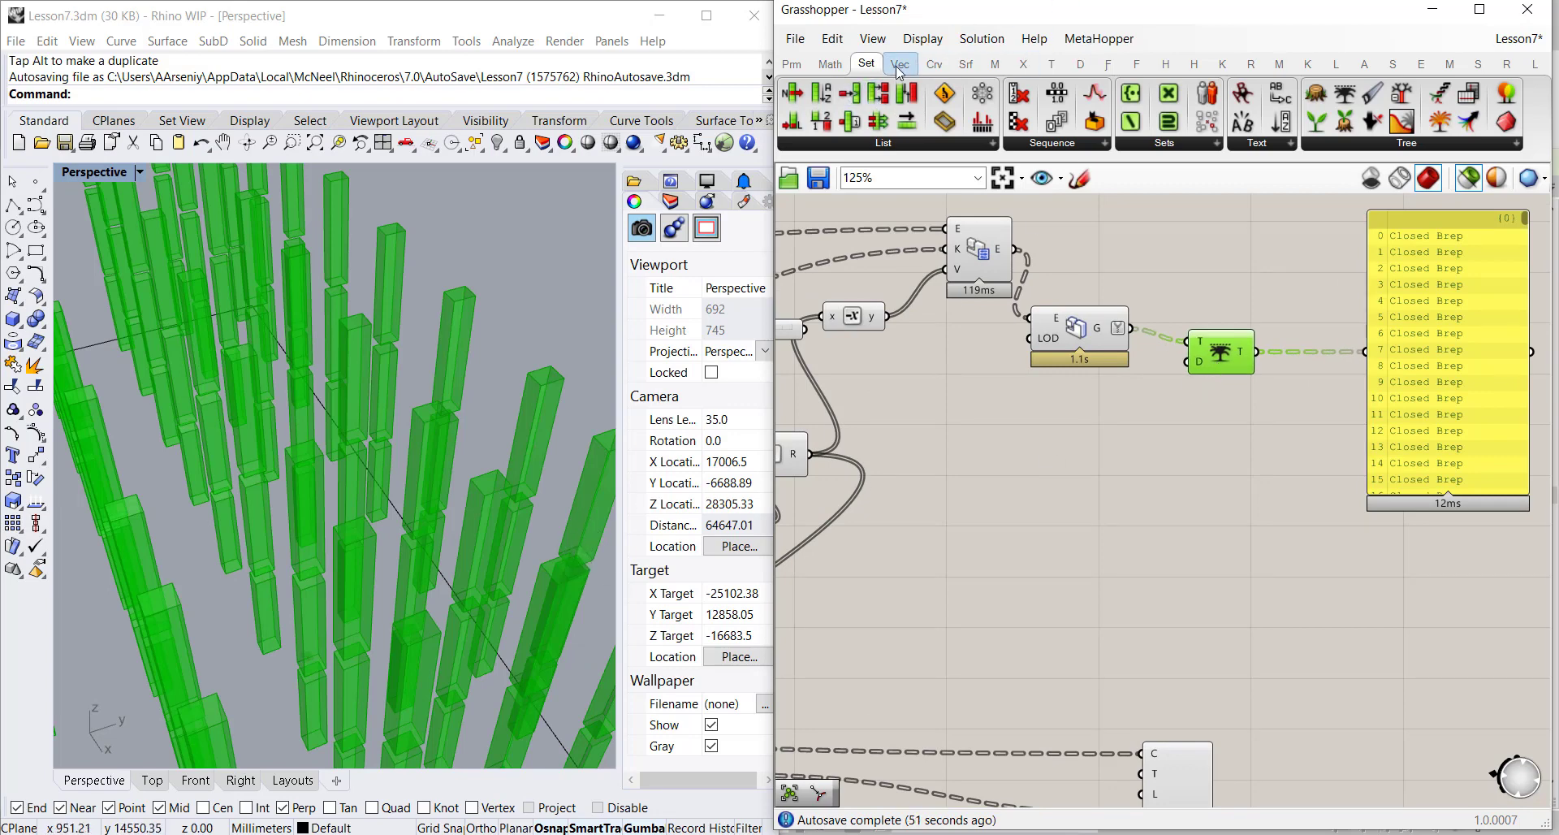
left_click(934, 64)
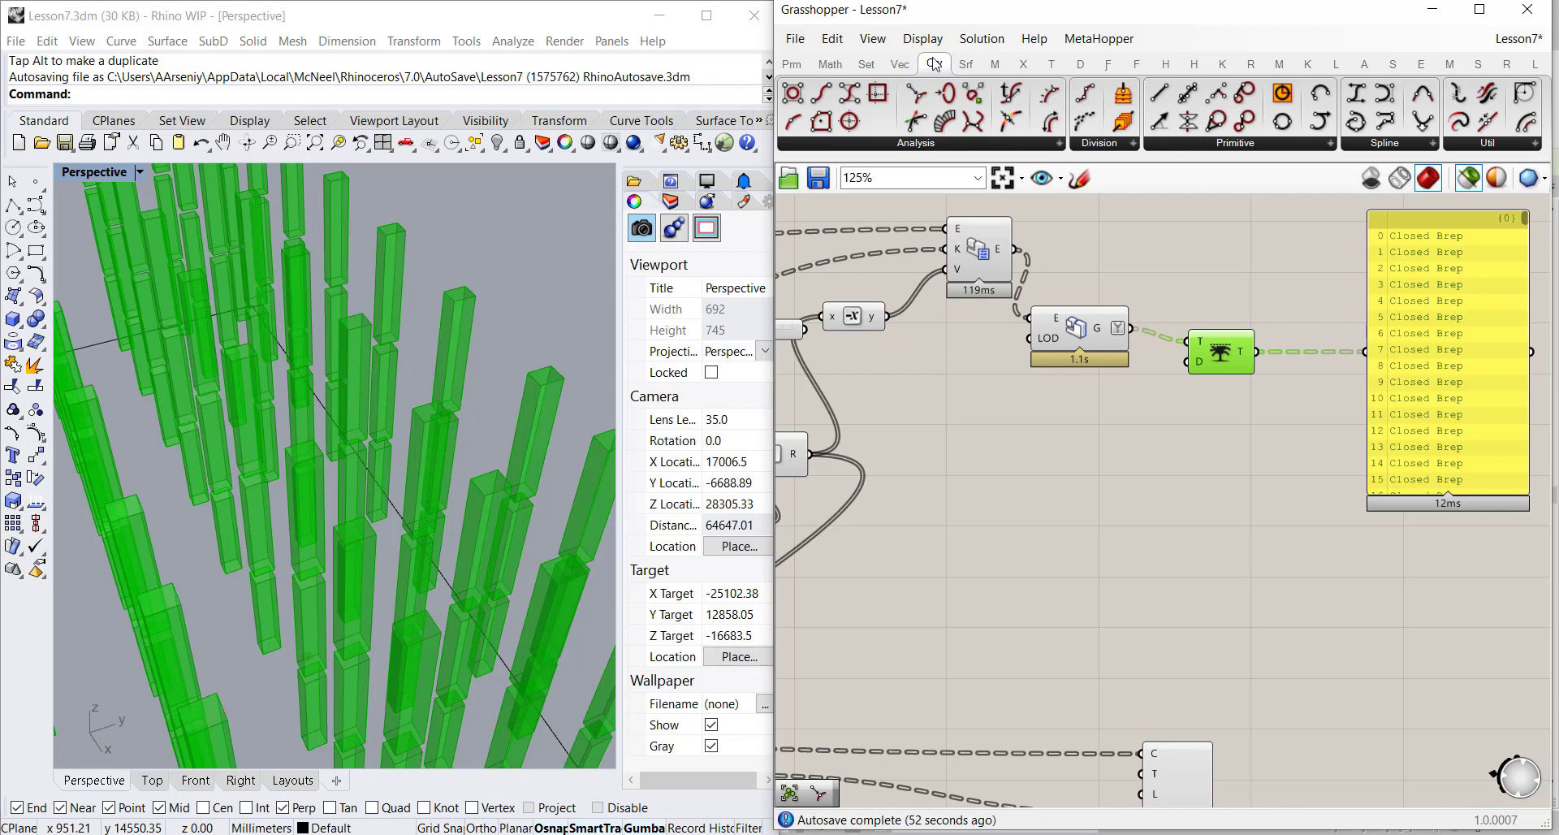
left_click(867, 64)
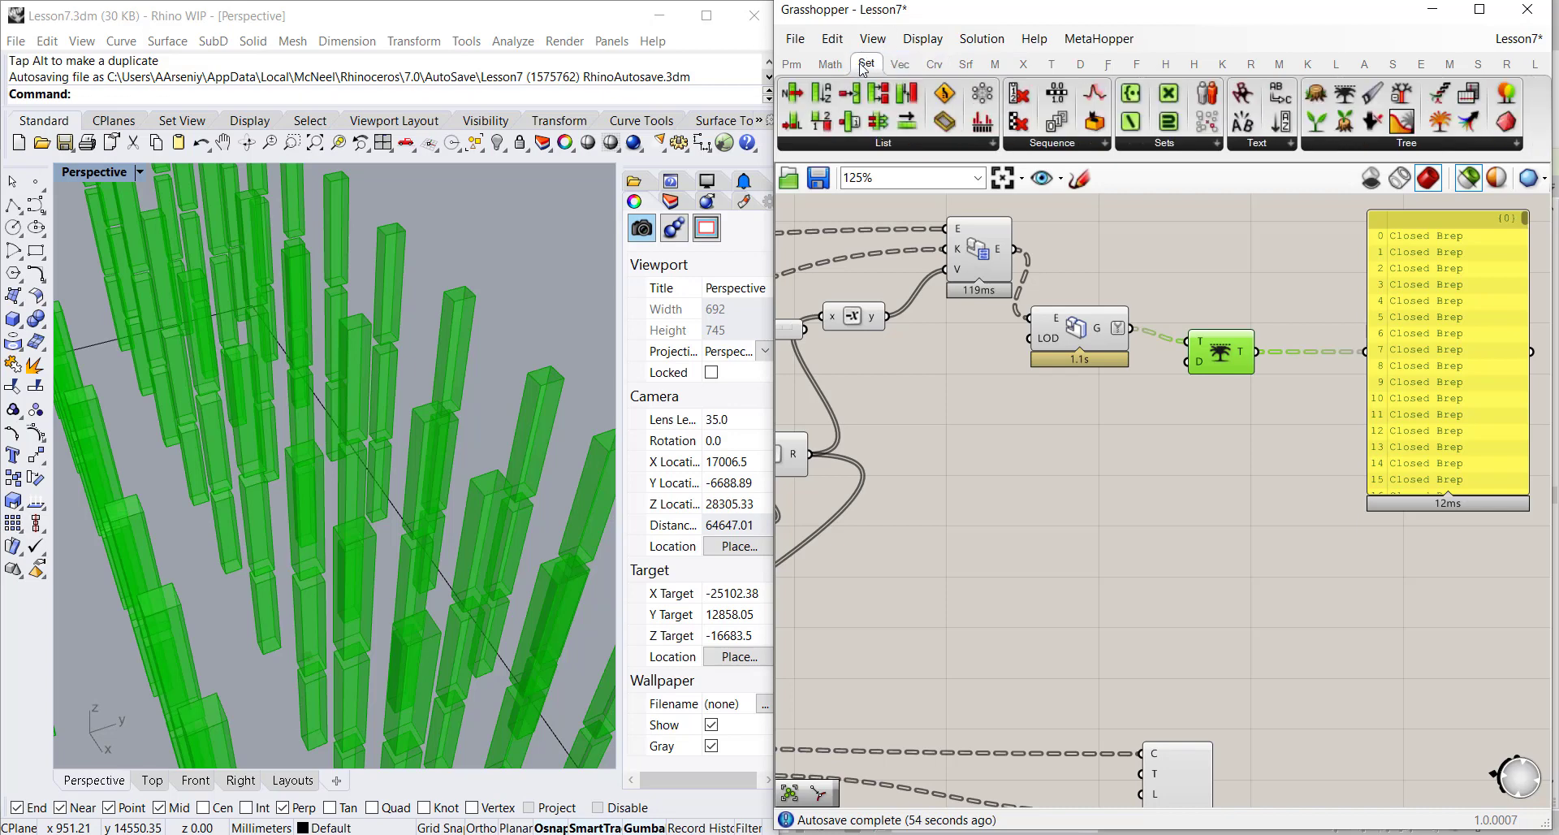
left_click(965, 64)
left_click_drag(861, 122, 1256, 352)
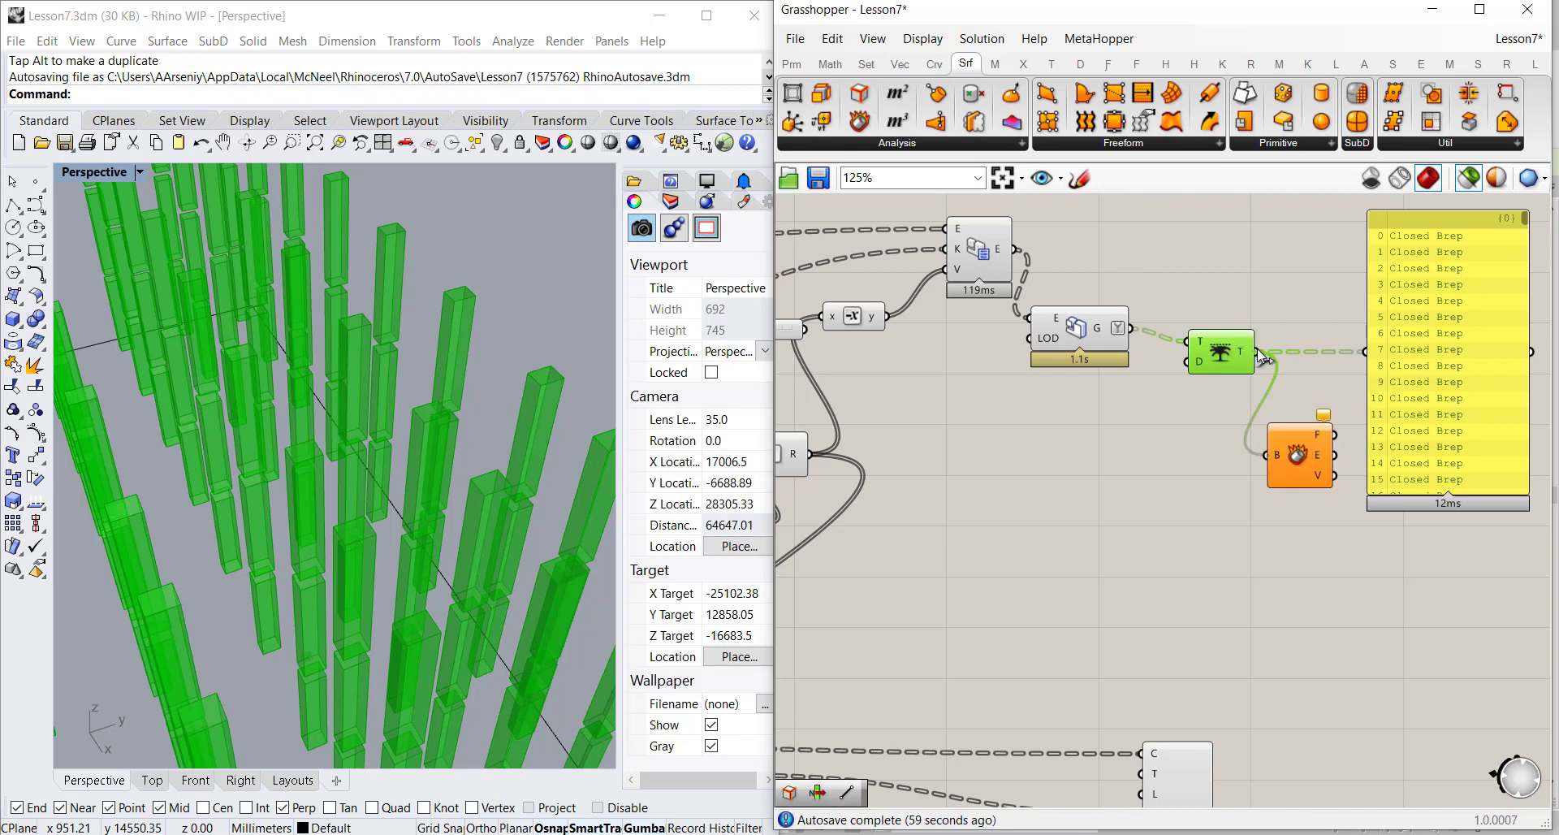
left_click_drag(1398, 401, 1382, 359)
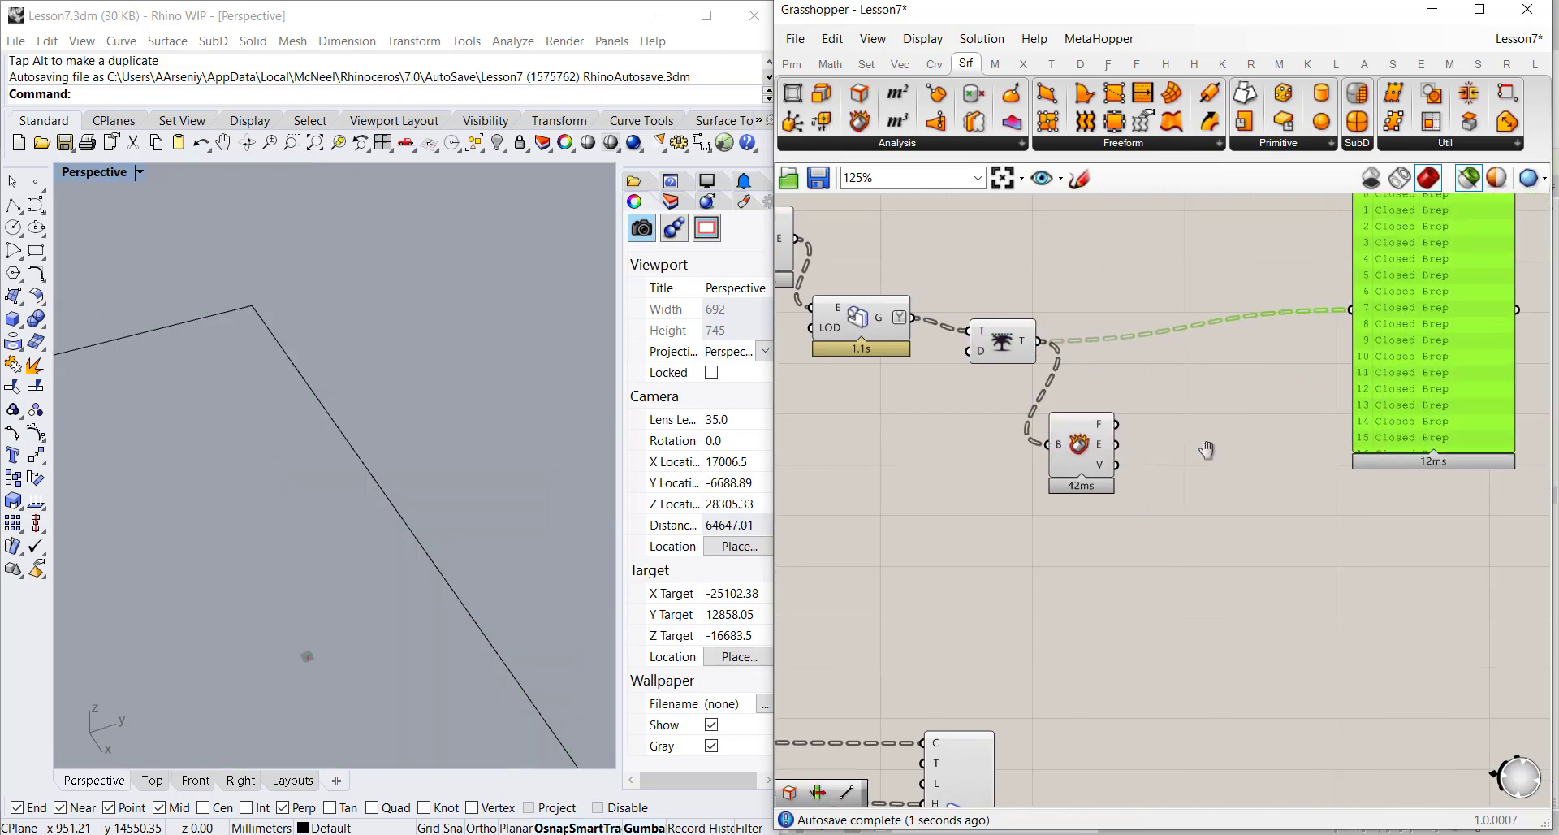
Add a List Item component fed by the F output of Deconstruct Brep and set its item output to Simplify
left_click(867, 65)
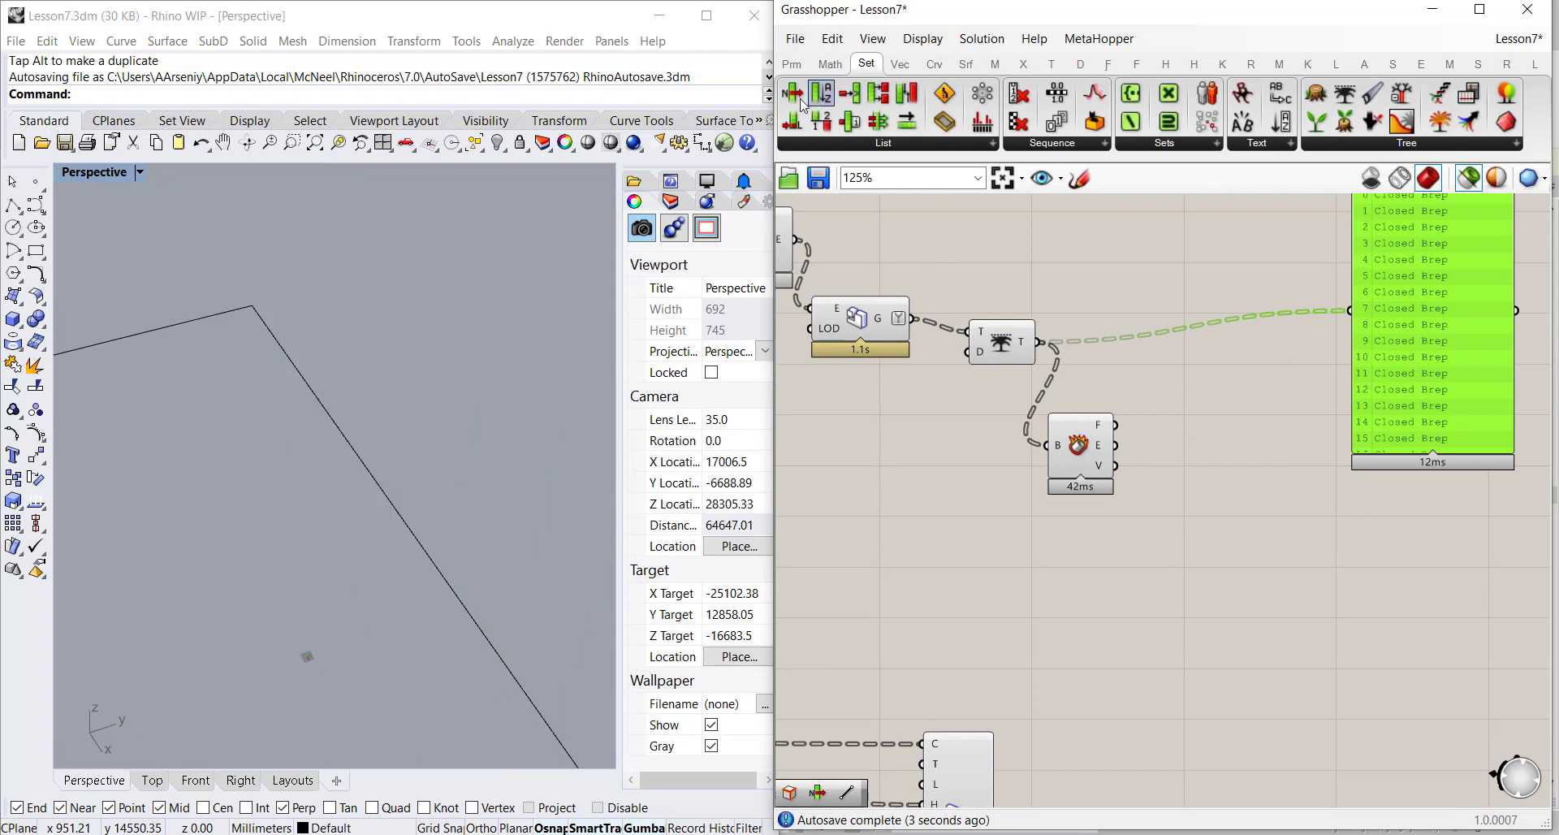
left_click_drag(794, 95, 1115, 424)
left_click_drag(1243, 492, 1225, 540)
left_click(1079, 445)
scroll(1256, 436, "down", 4)
scroll(1225, 540, "up", 3)
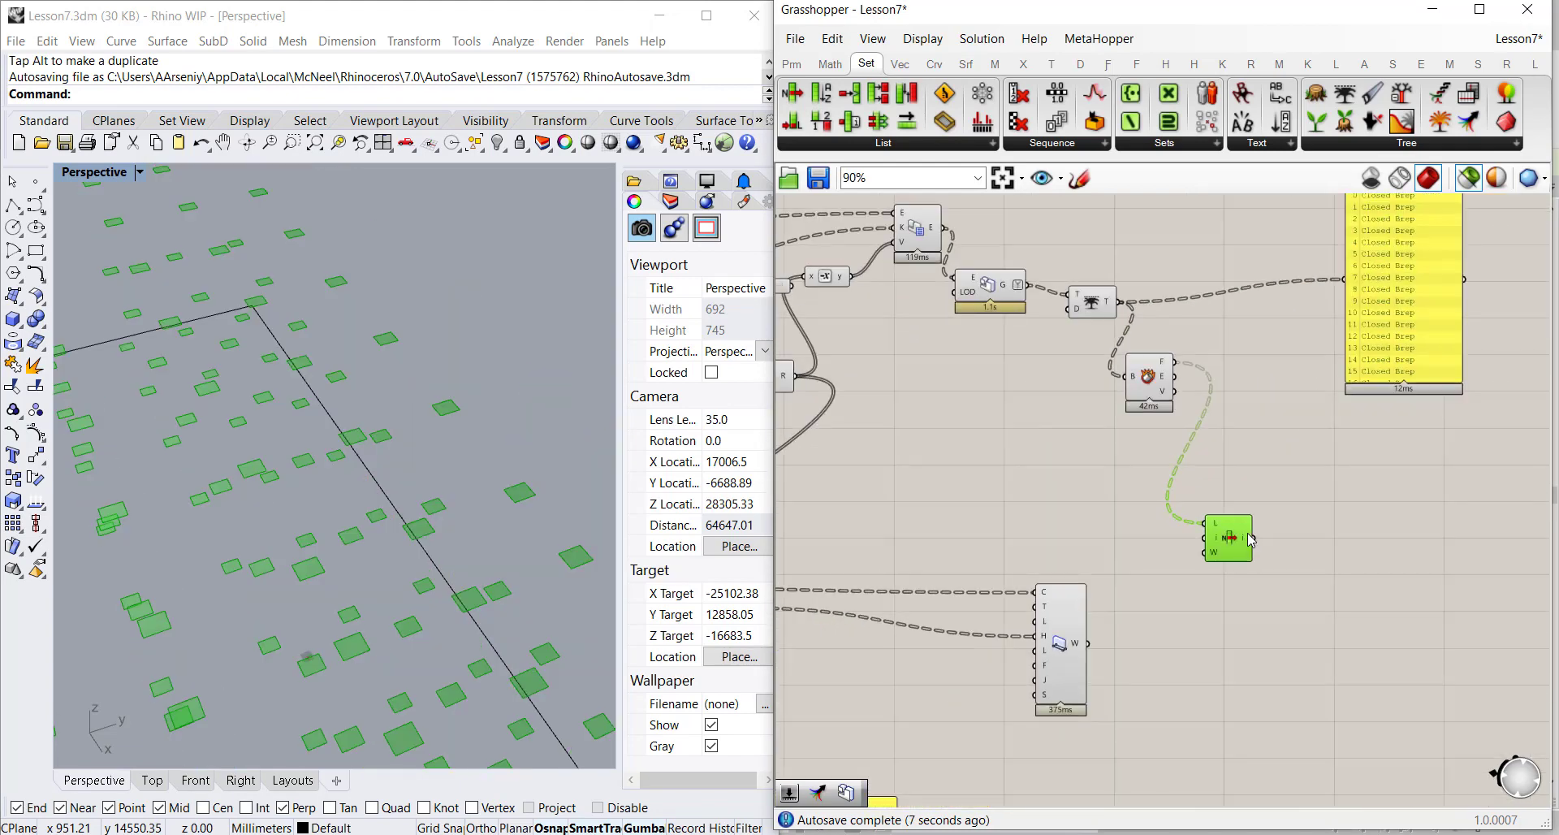
right_click(1251, 542)
left_click(1291, 649)
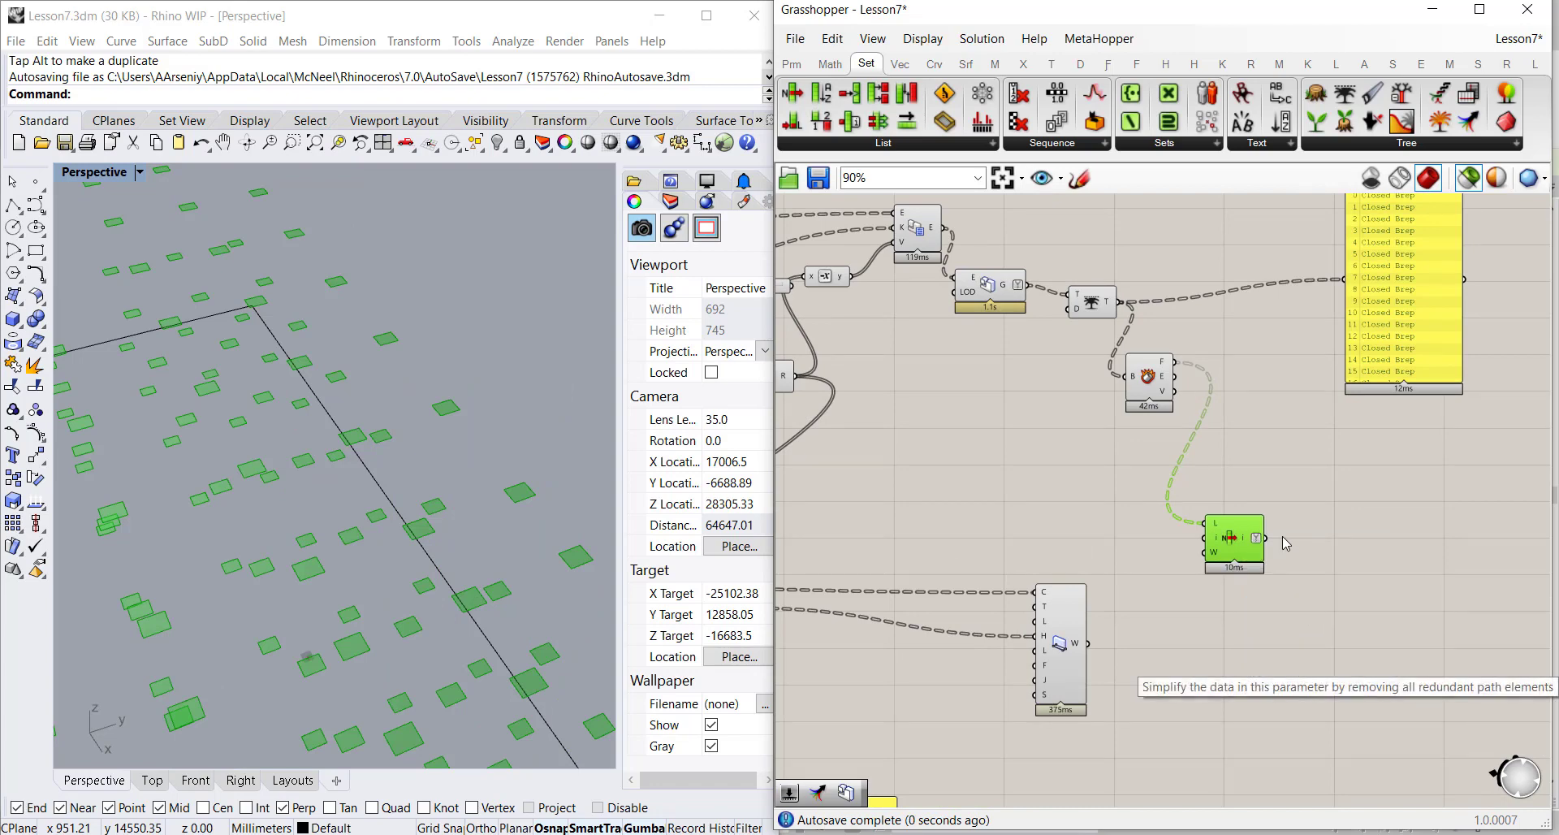
Place List Item beside the lower Trim with Regions component and connect its output to the R input, replacing the rectangles
right_click_drag(1200, 602, 1420, 409)
scroll(1421, 406, "down", 3)
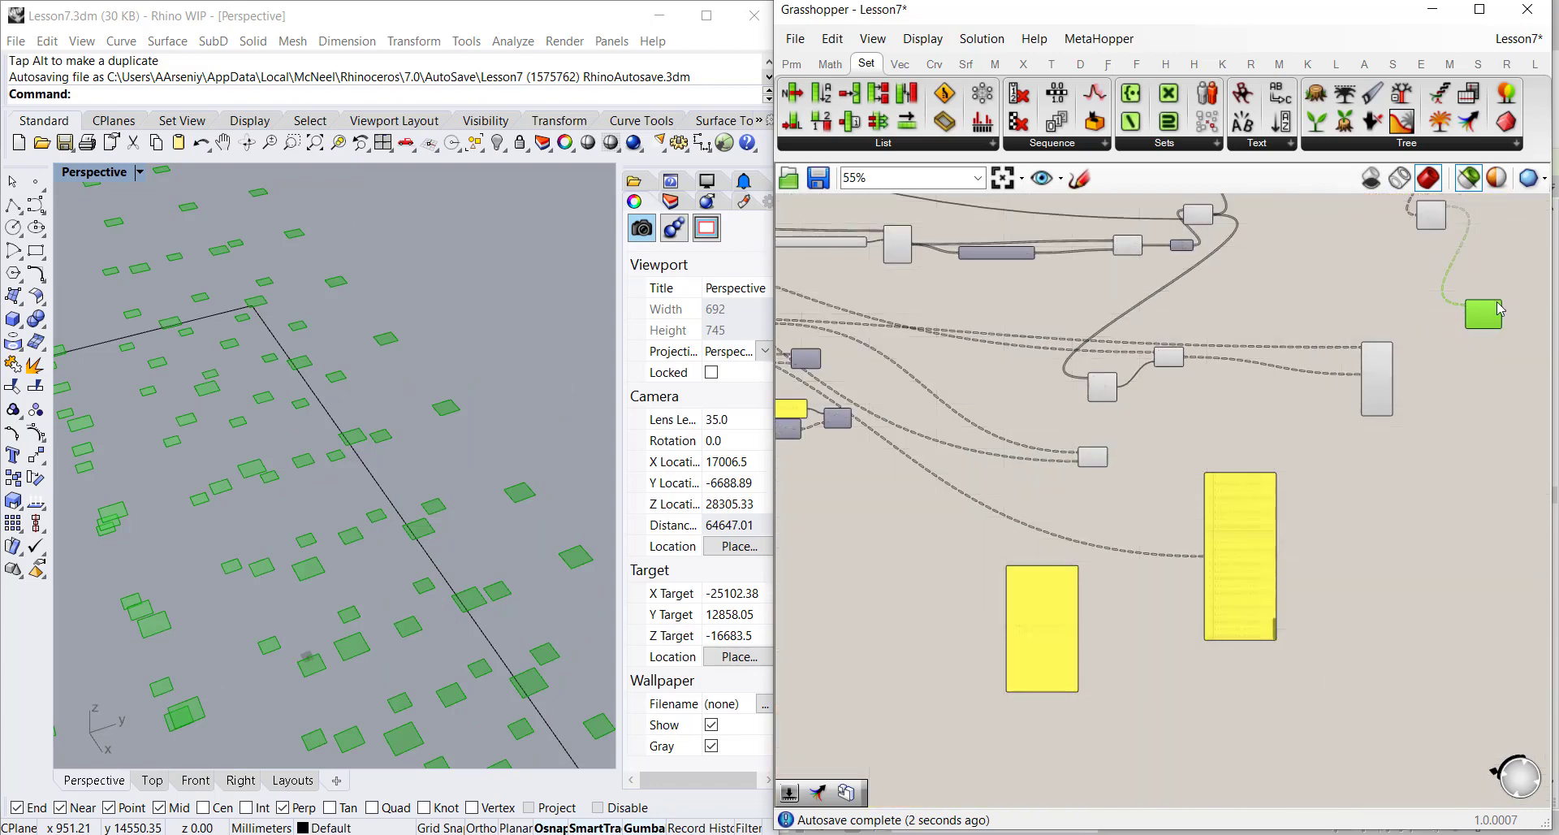
scroll(1498, 314, "up", 5)
right_click_drag(1498, 314, 869, 313)
scroll(868, 312, "up", 1)
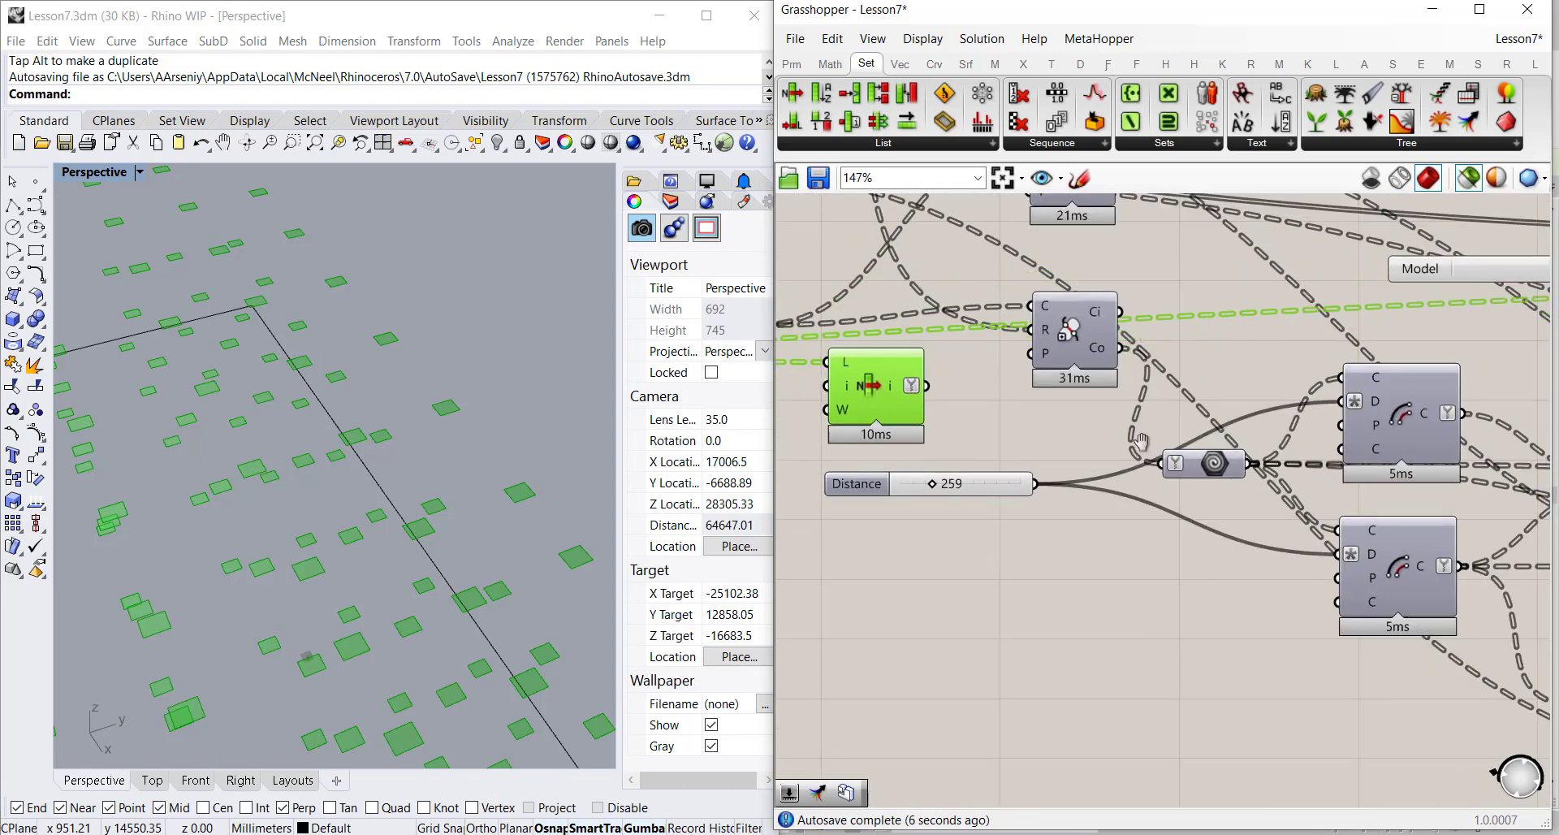
right_click_drag(1141, 441, 1400, 540)
left_click(1335, 487)
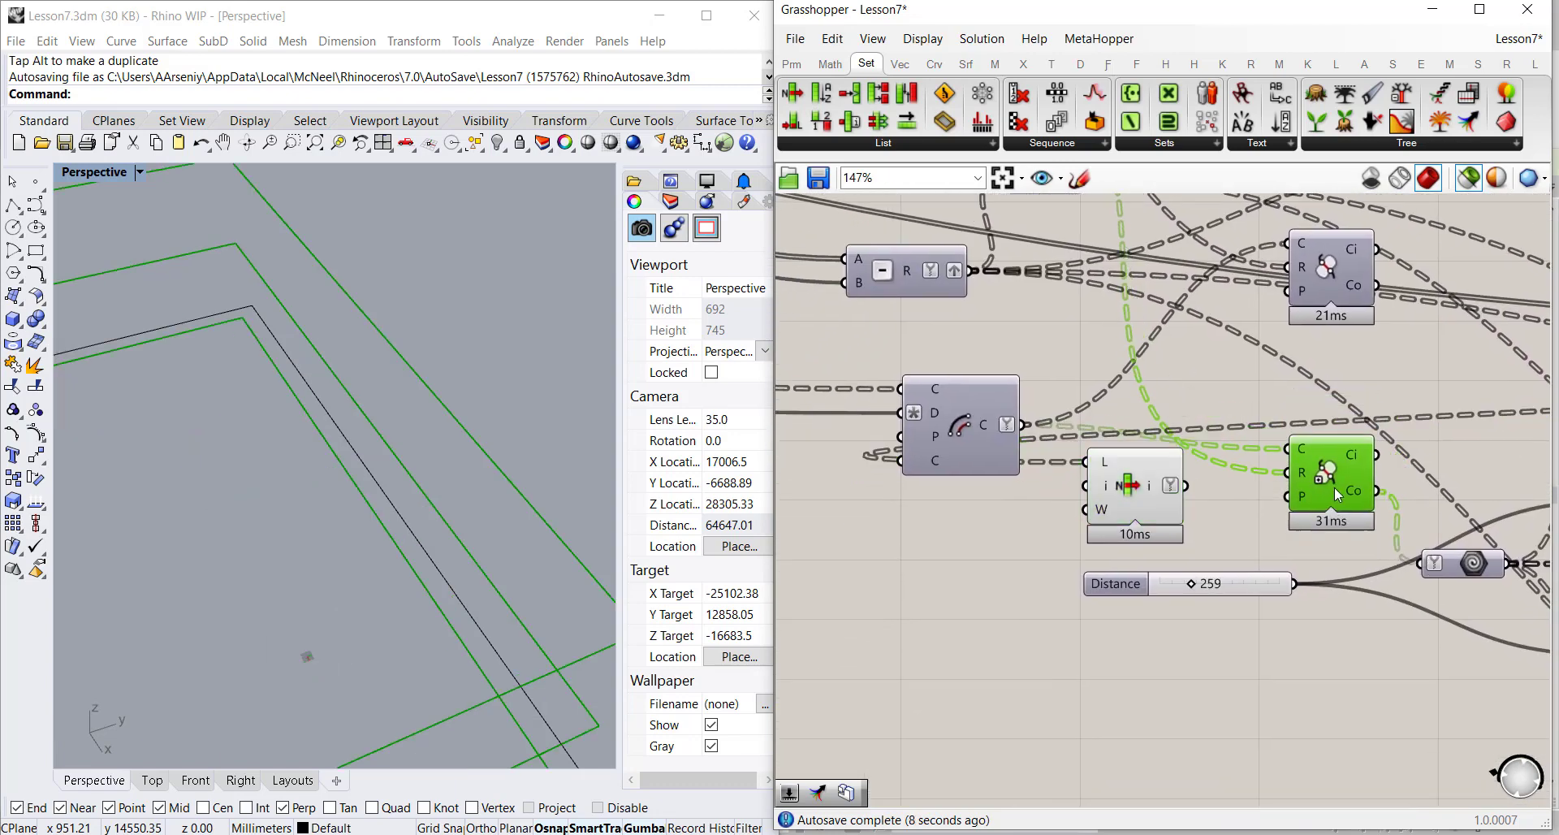
left_click_drag(1336, 493, 1350, 511)
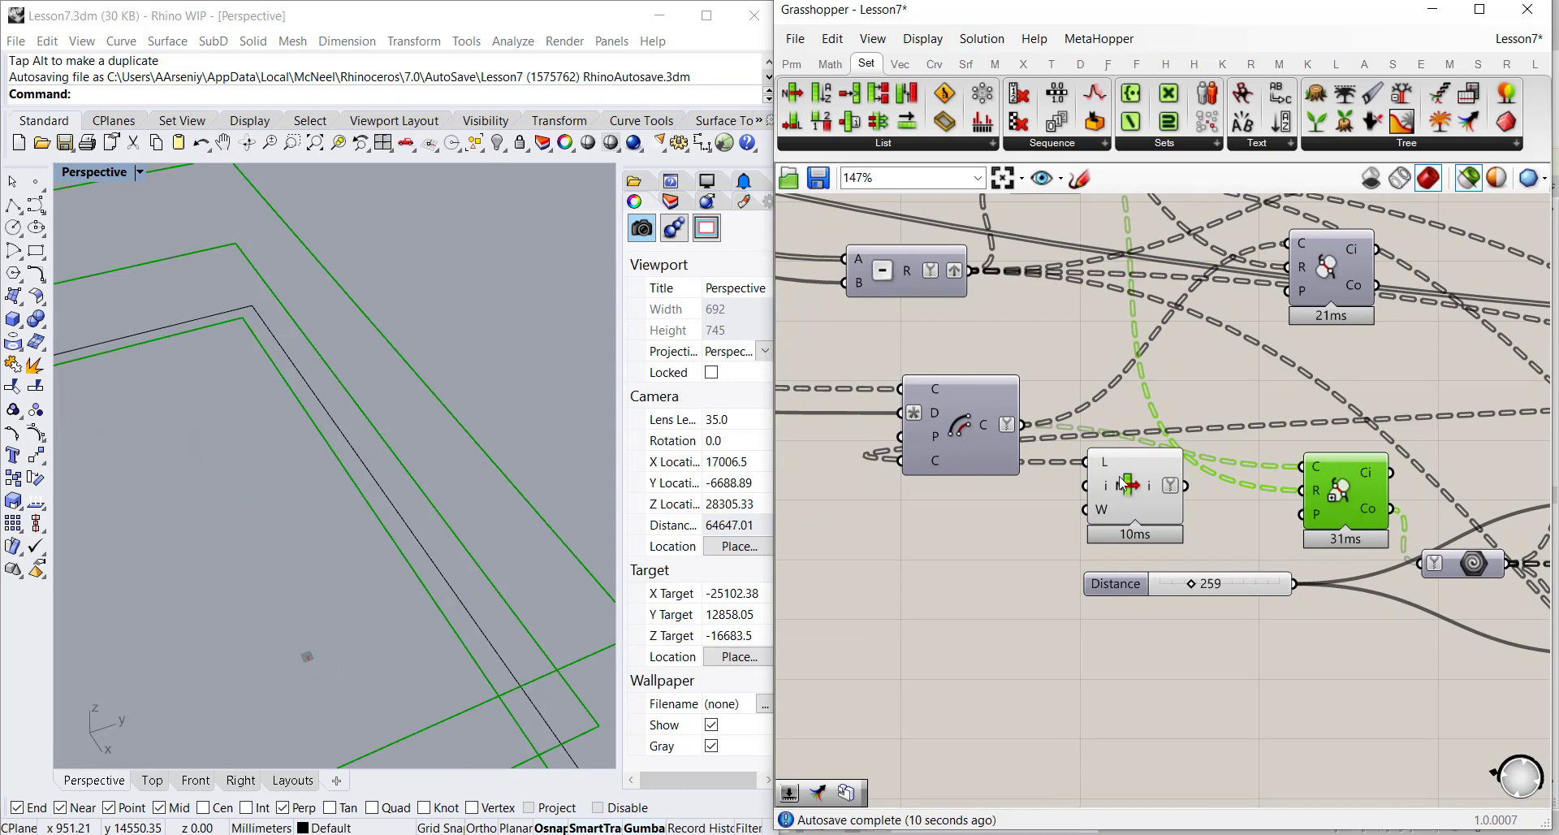
left_click_drag(1131, 489, 1329, 497)
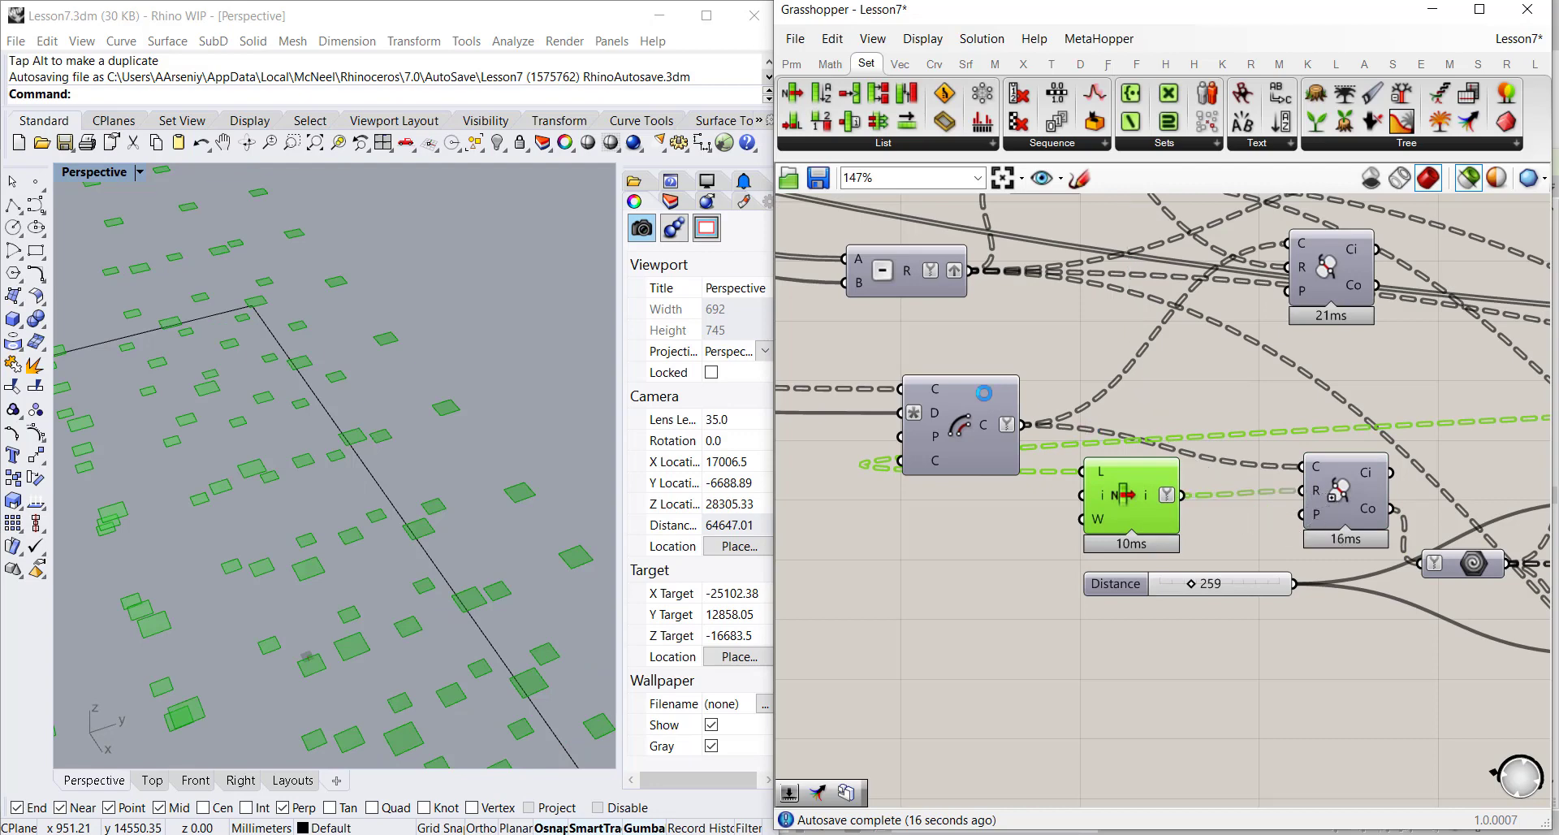
Move the Trim Tree following the boundary surfaces next to the lower Extrude component it feeds
scroll(983, 393, "down", 4)
right_click_drag(1414, 485, 820, 417)
left_click_drag(981, 416, 1349, 601)
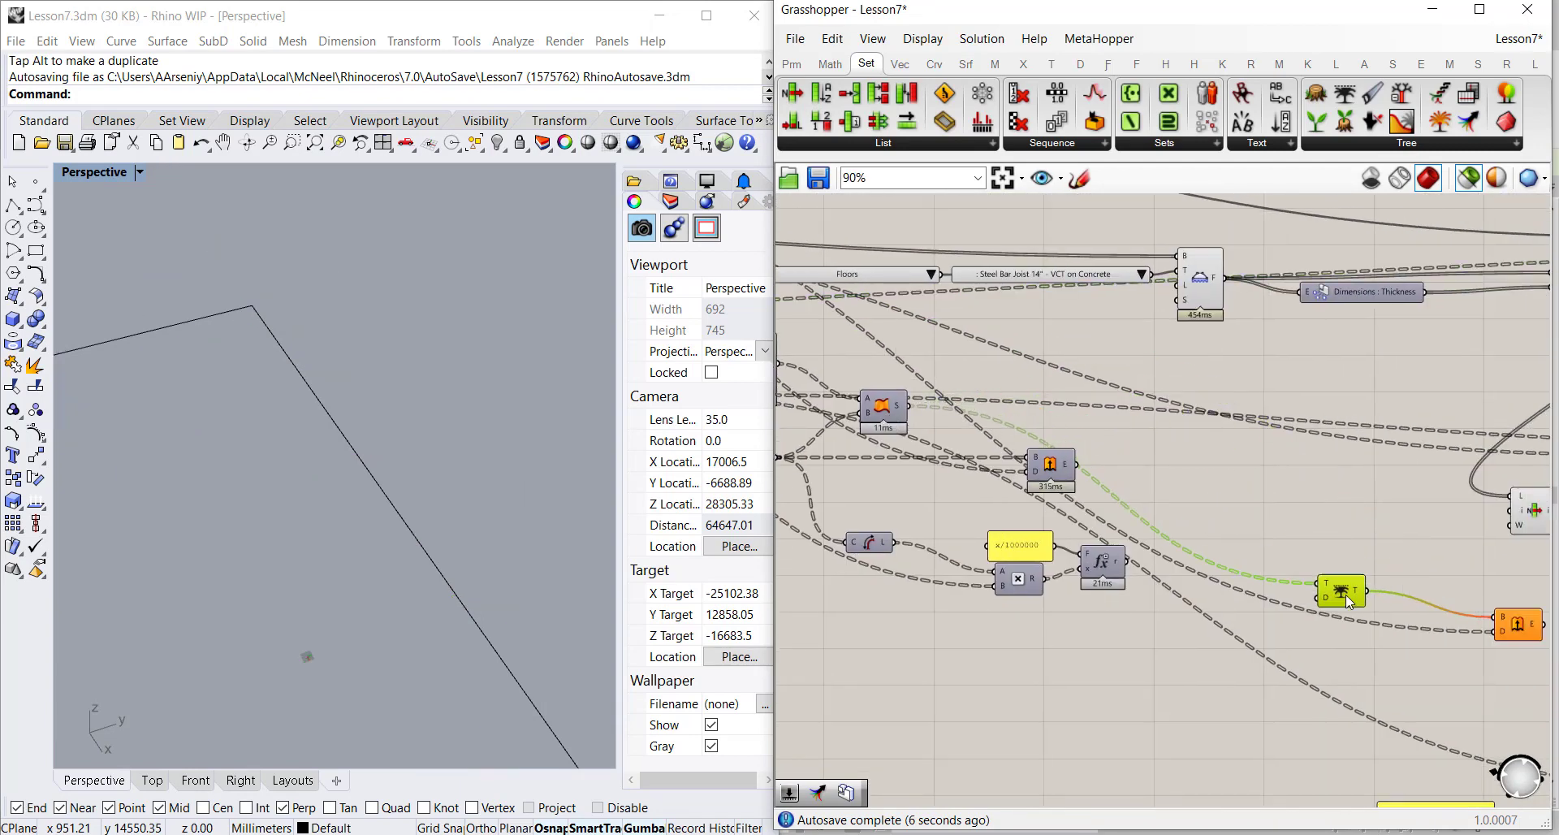
right_click_drag(1306, 520, 984, 494)
left_click_drag(1222, 556, 1012, 646)
Move the Curve parameter up in line with Trim with Regions and preview its curves together with the List Item faces
right_click_drag(1525, 475, 997, 340)
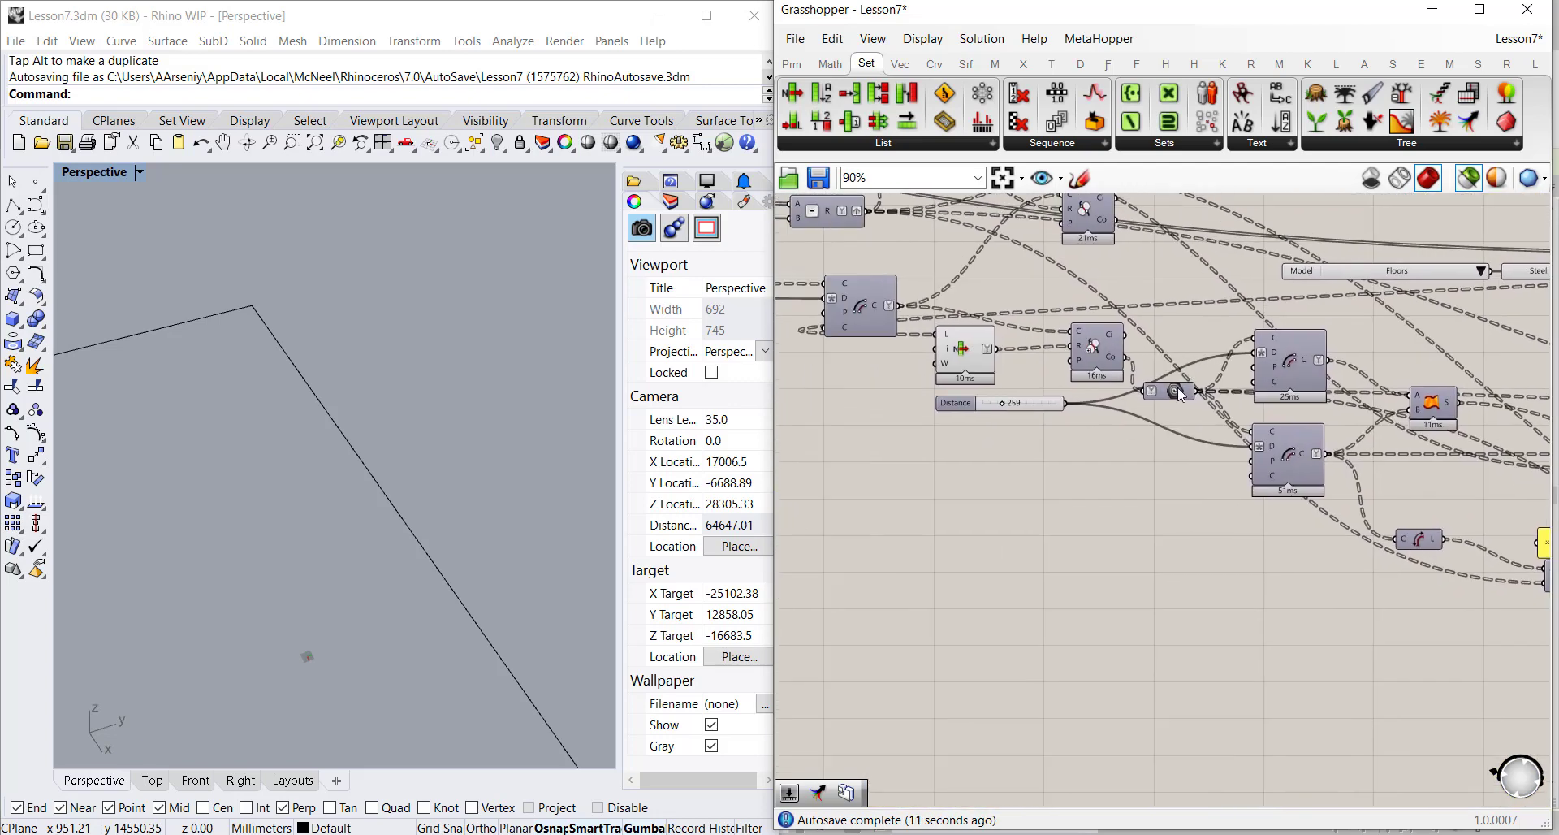
left_click_drag(1180, 395, 1188, 349)
right_click_drag(1138, 360, 1088, 447)
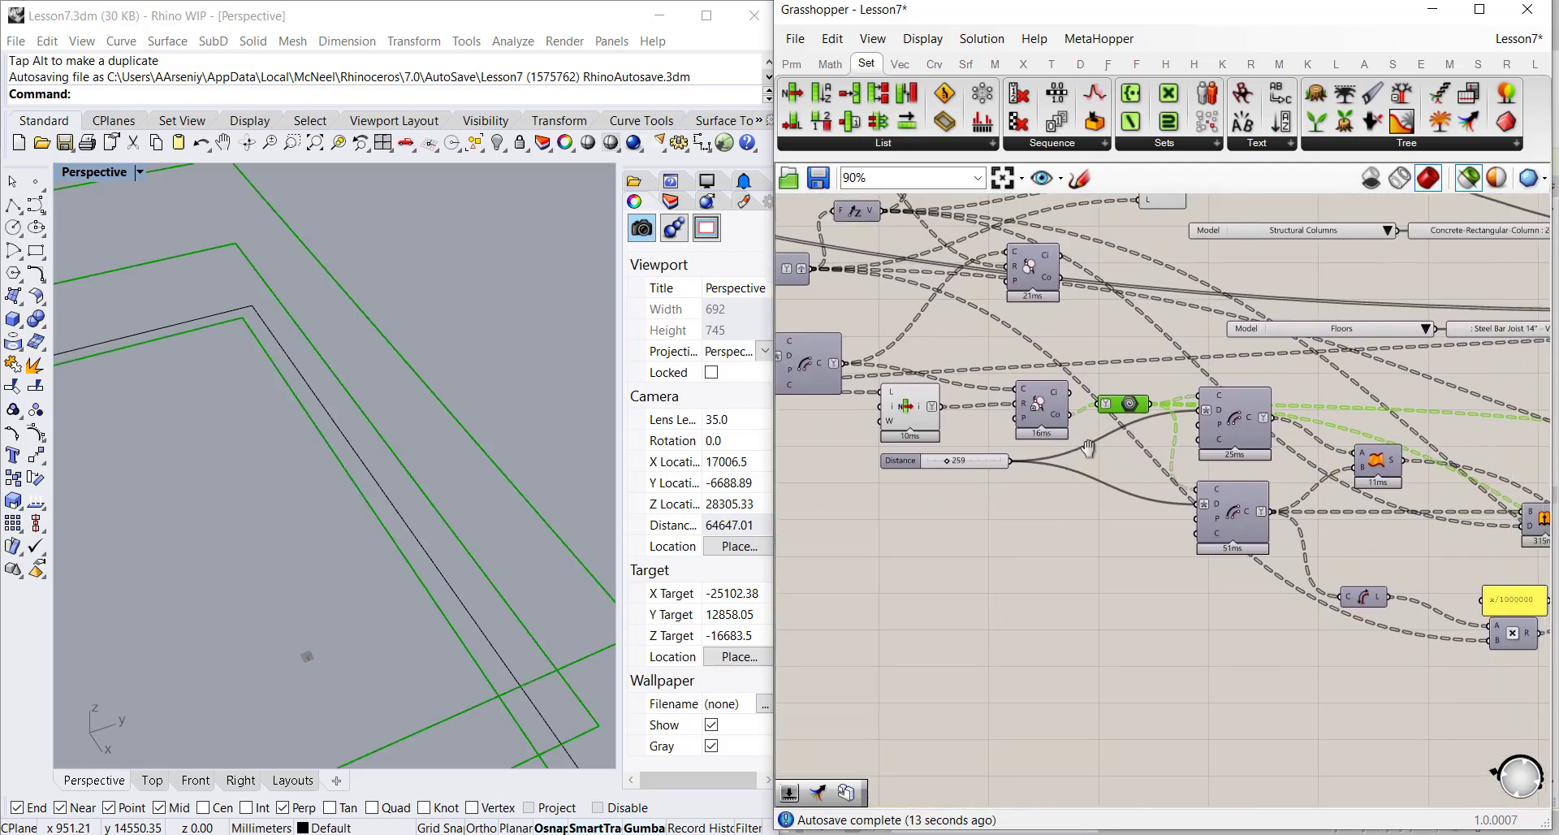
left_click(905, 409)
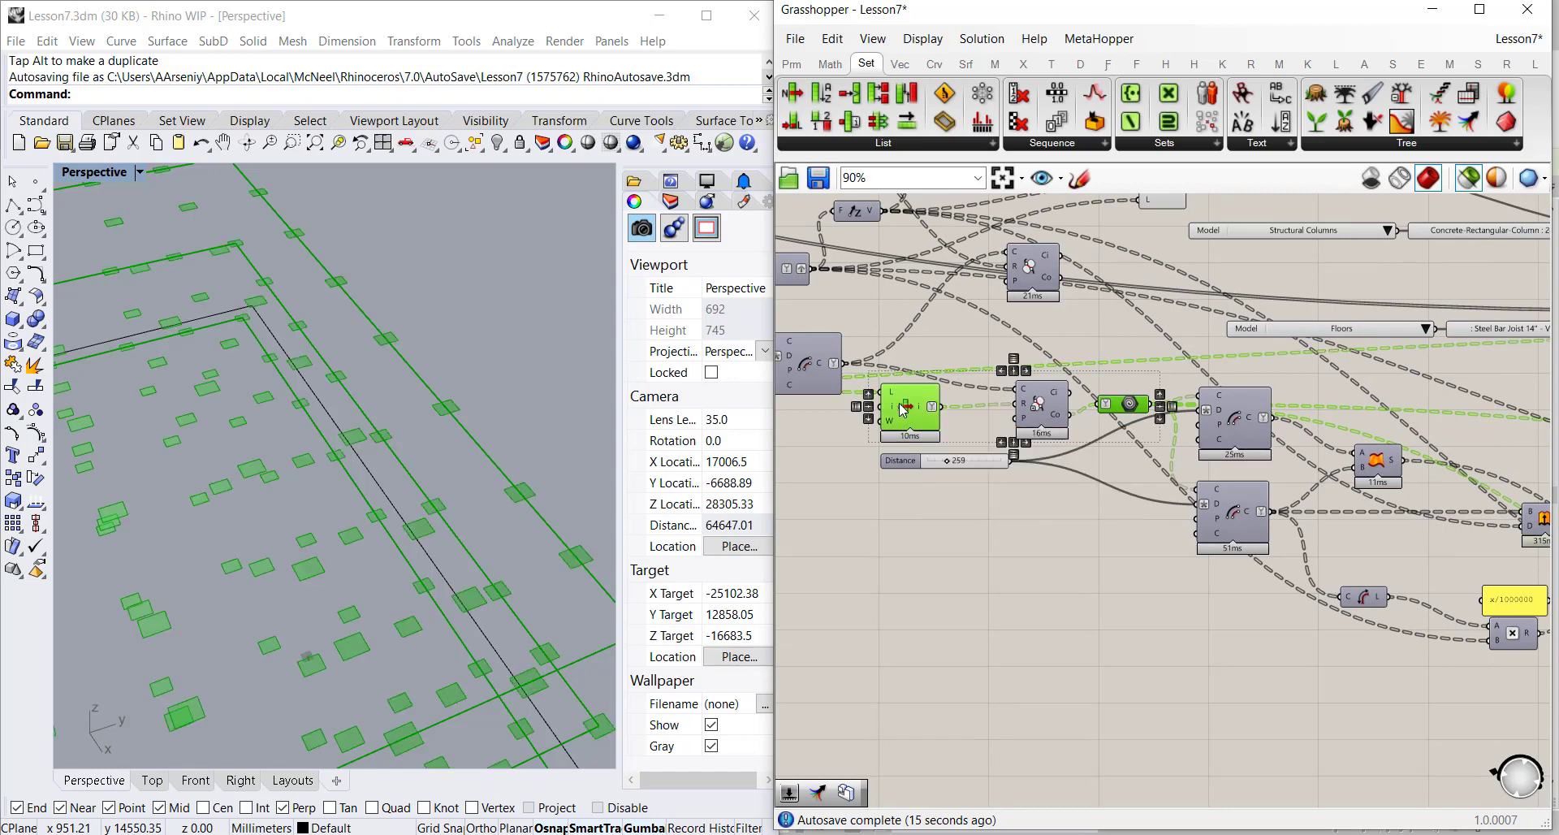
Add an enlarged Panel below List Item to compare its data paths with those of the offset curves feeding the lower Trim with Regions
right_click_drag(471, 515, 469, 443)
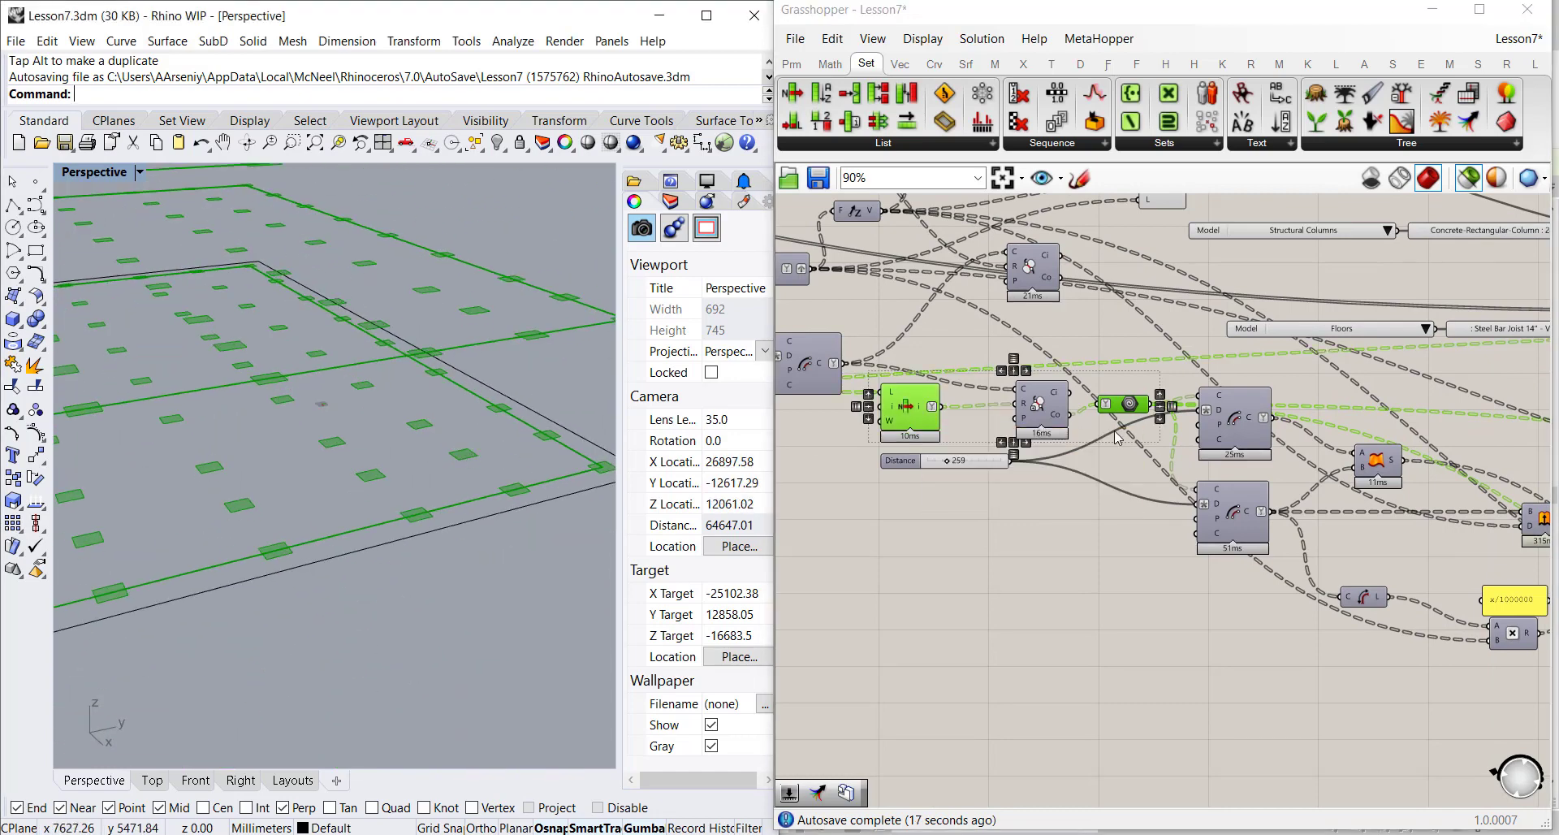
right_click_drag(1032, 330, 1135, 392)
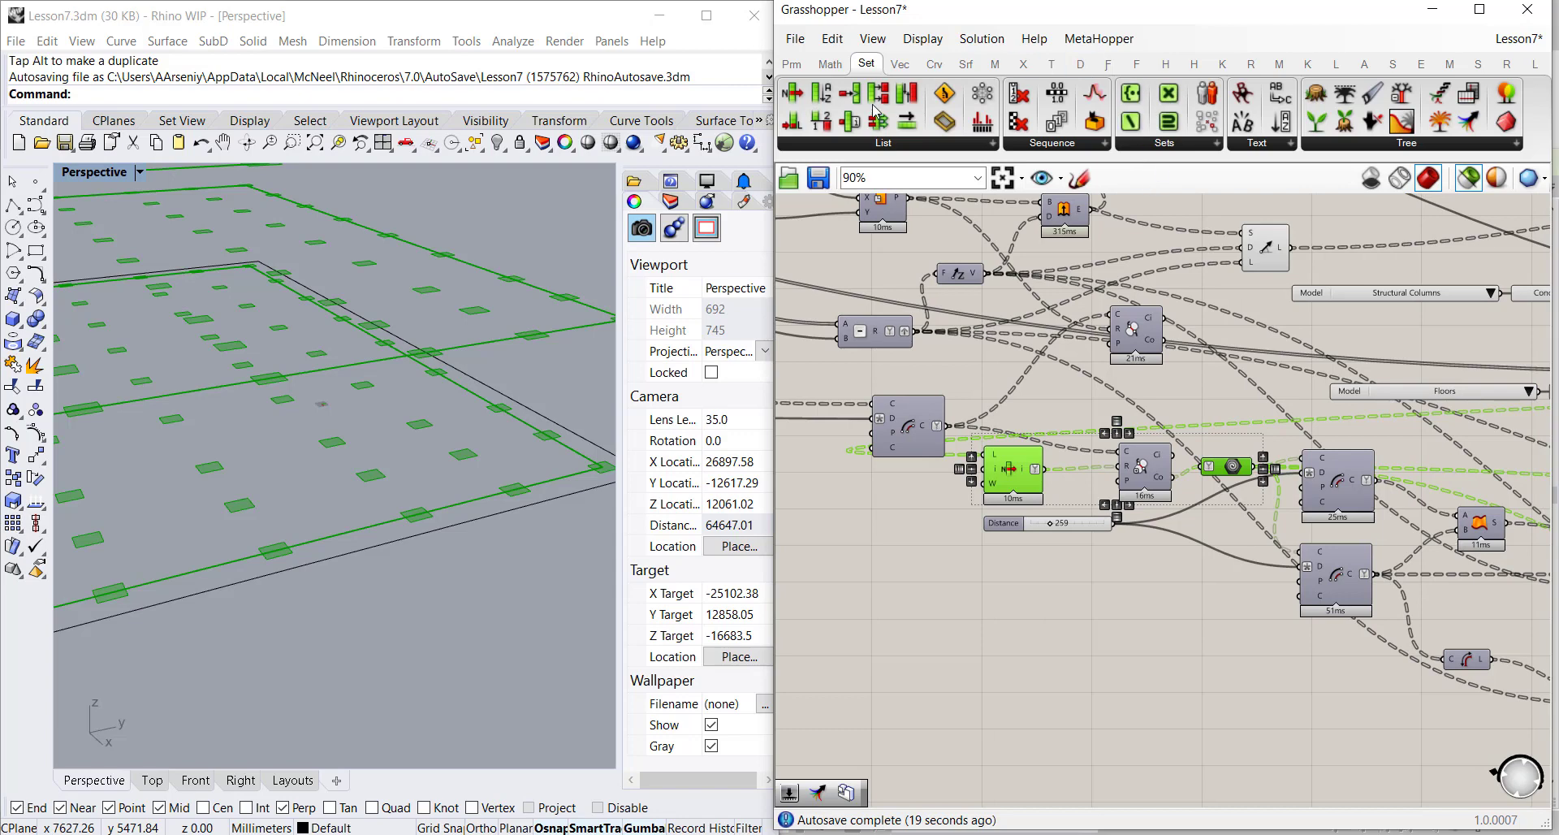
left_click(791, 65)
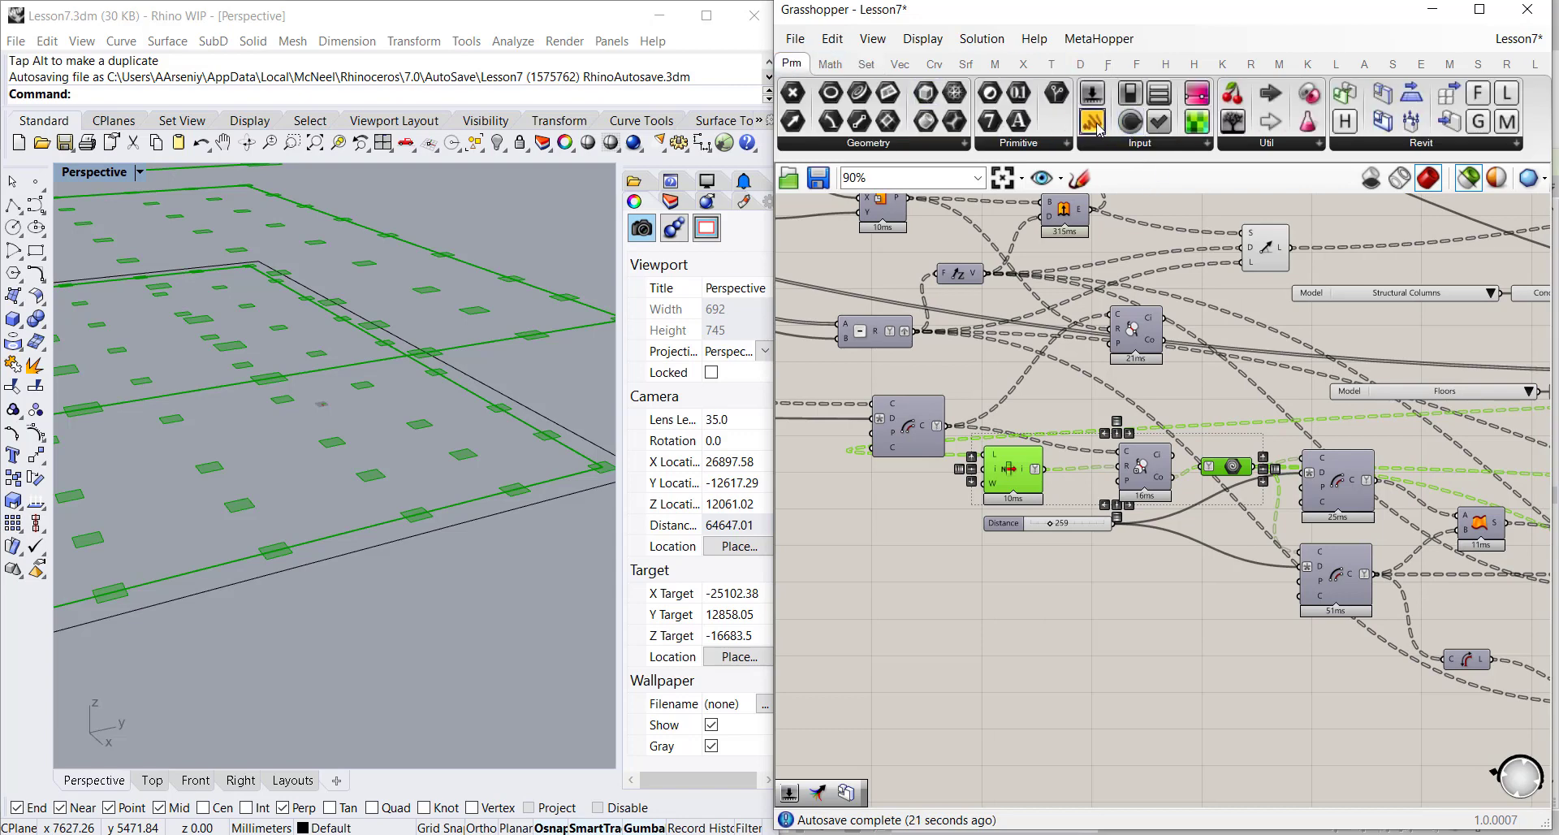
left_click_drag(1094, 122, 1043, 468)
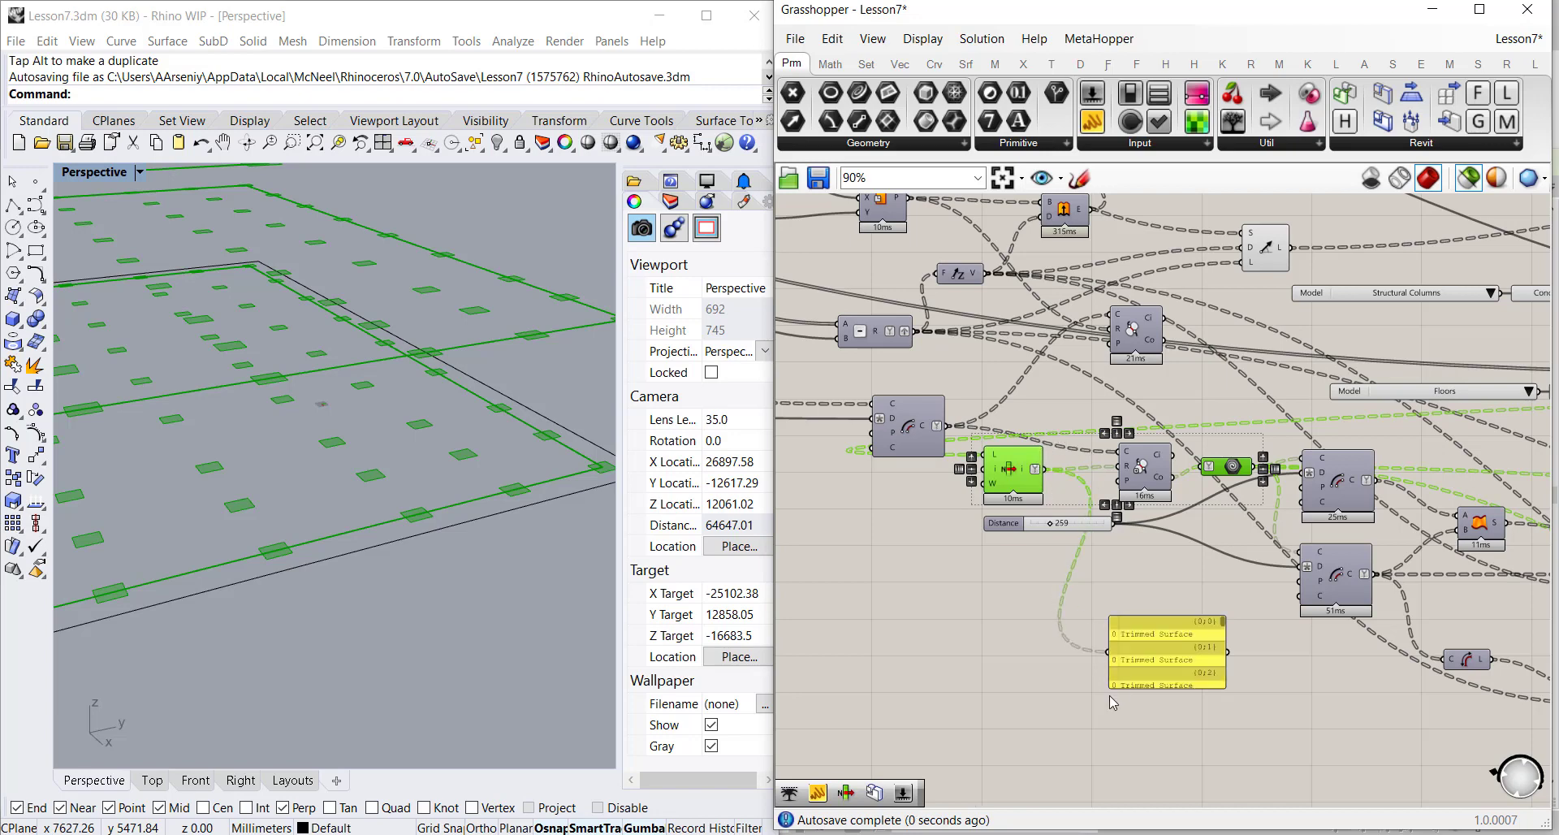
scroll(1130, 616, "up", 3)
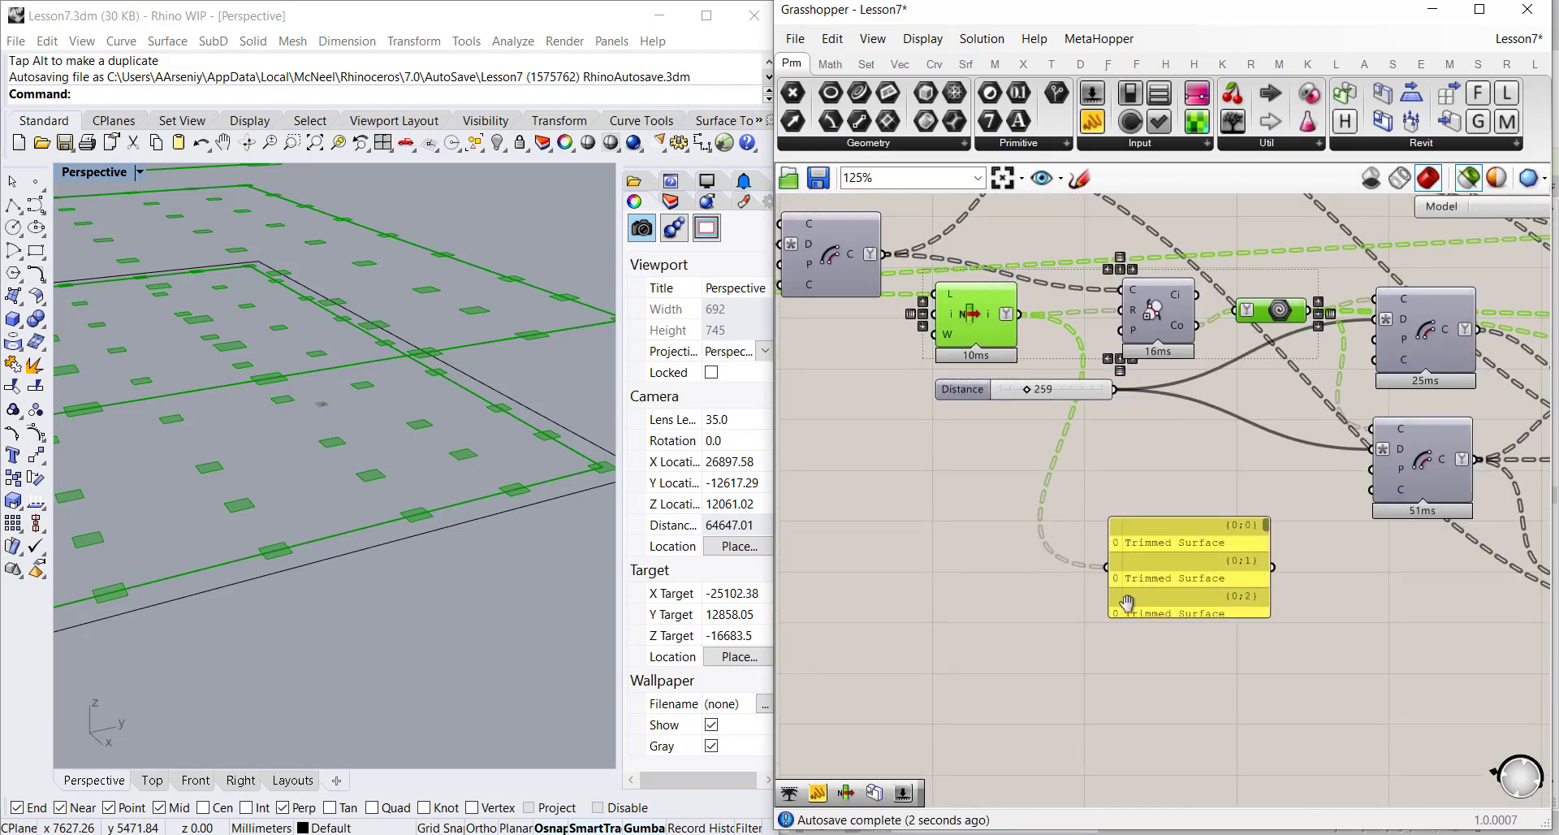
left_click_drag(1124, 630, 893, 324)
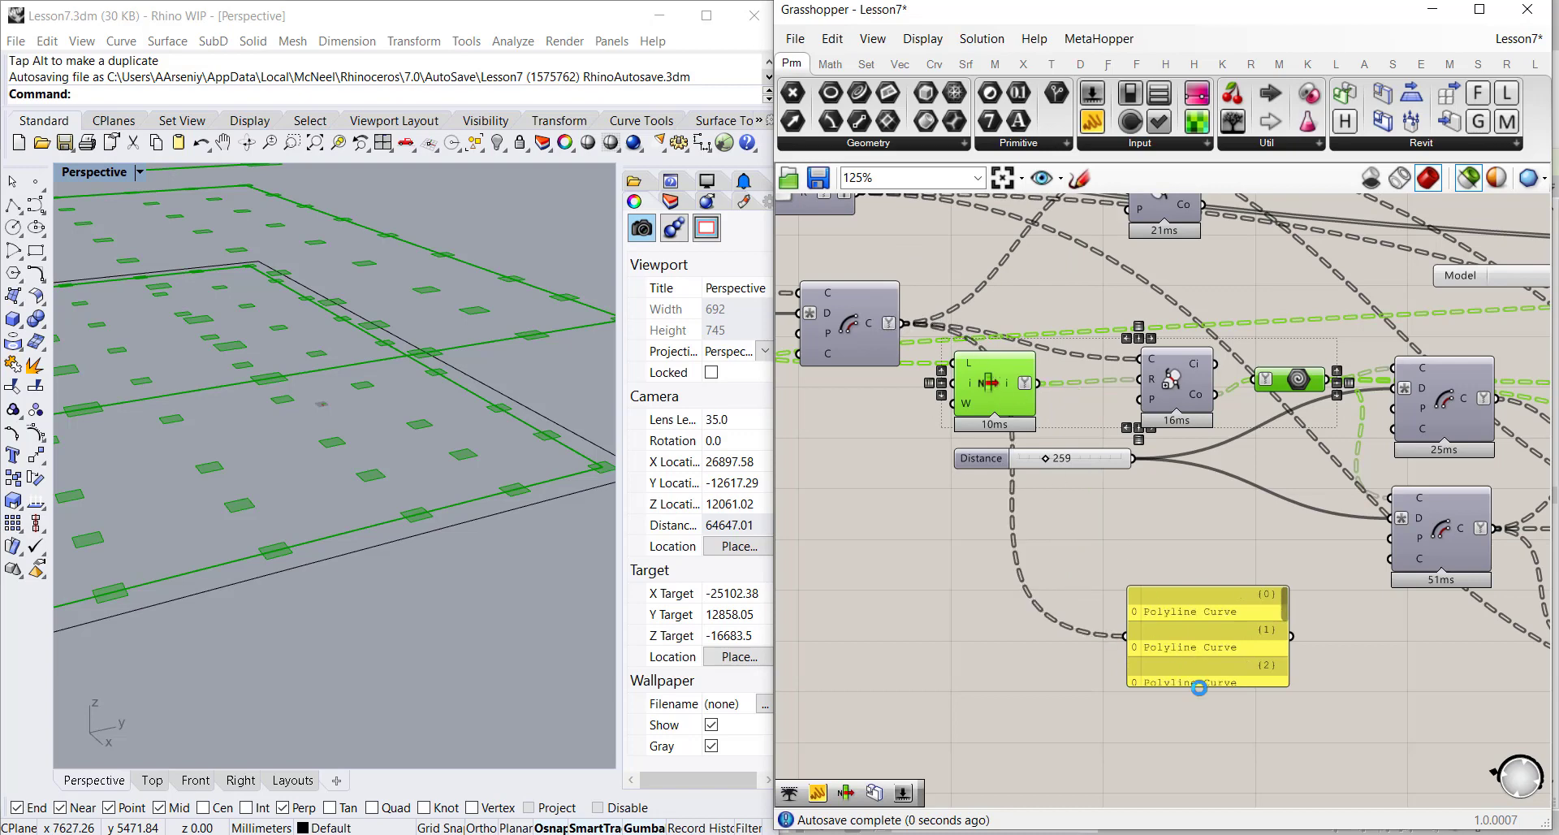
left_click_drag(1205, 686, 1207, 828)
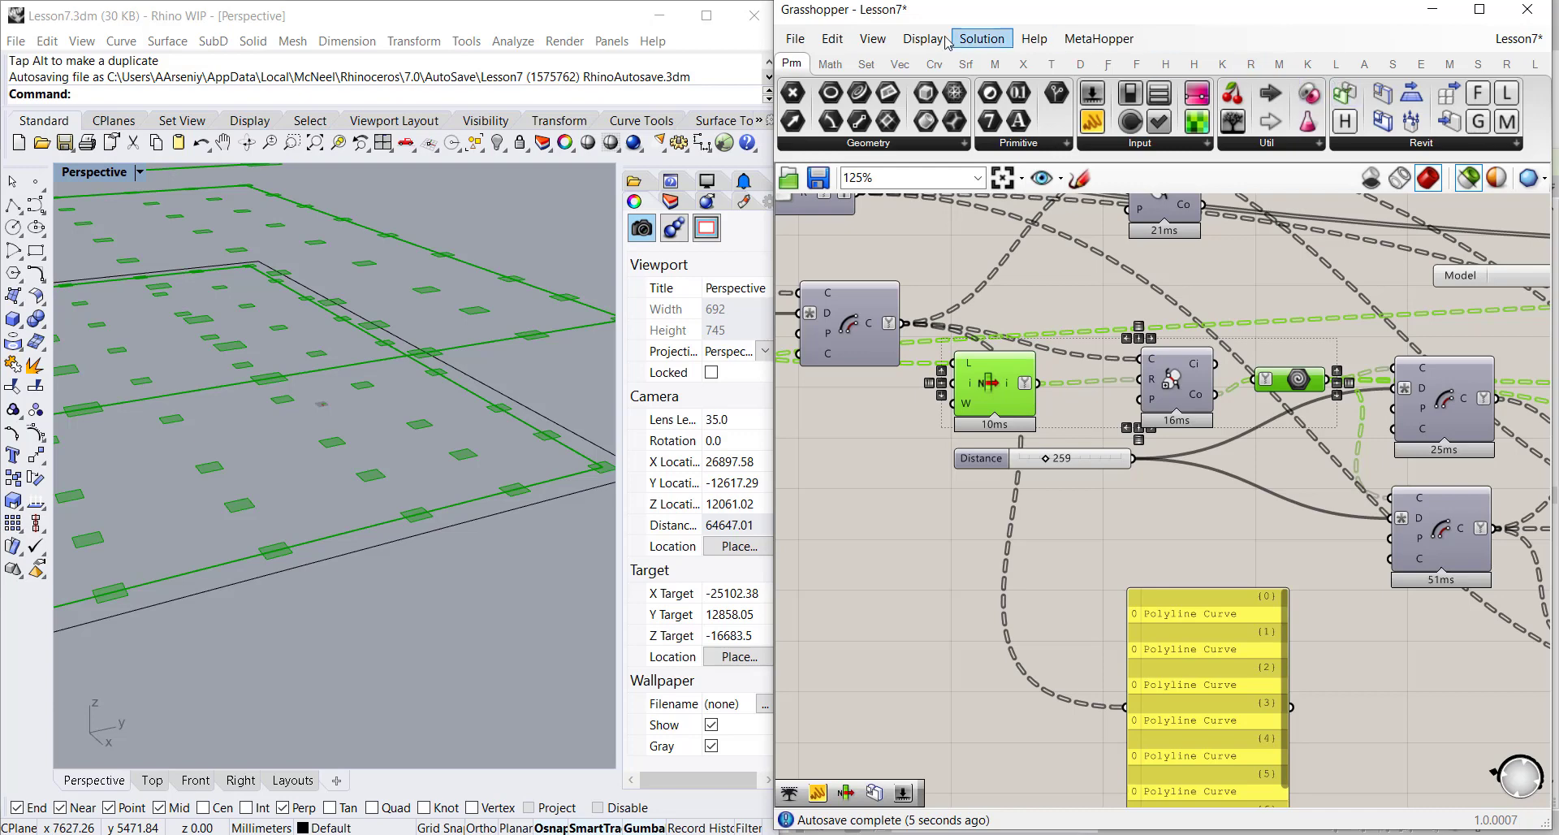
Insert a Trim Tree component between the List Item output and the R input of the lower Trim with Regions
left_click(867, 65)
left_click_drag(1329, 97, 1037, 382)
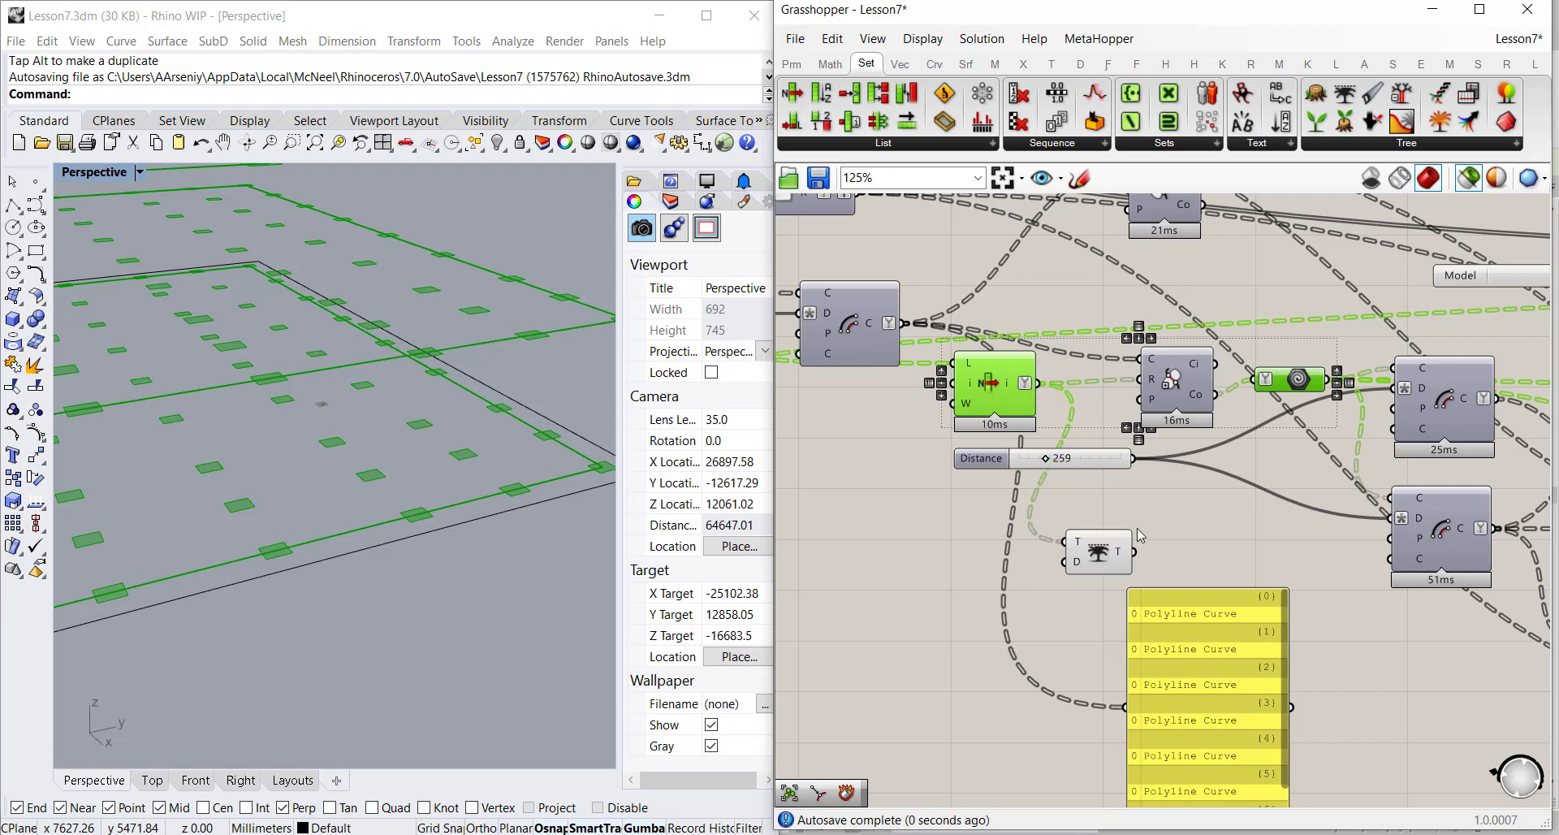
left_click_drag(1134, 551, 1145, 378)
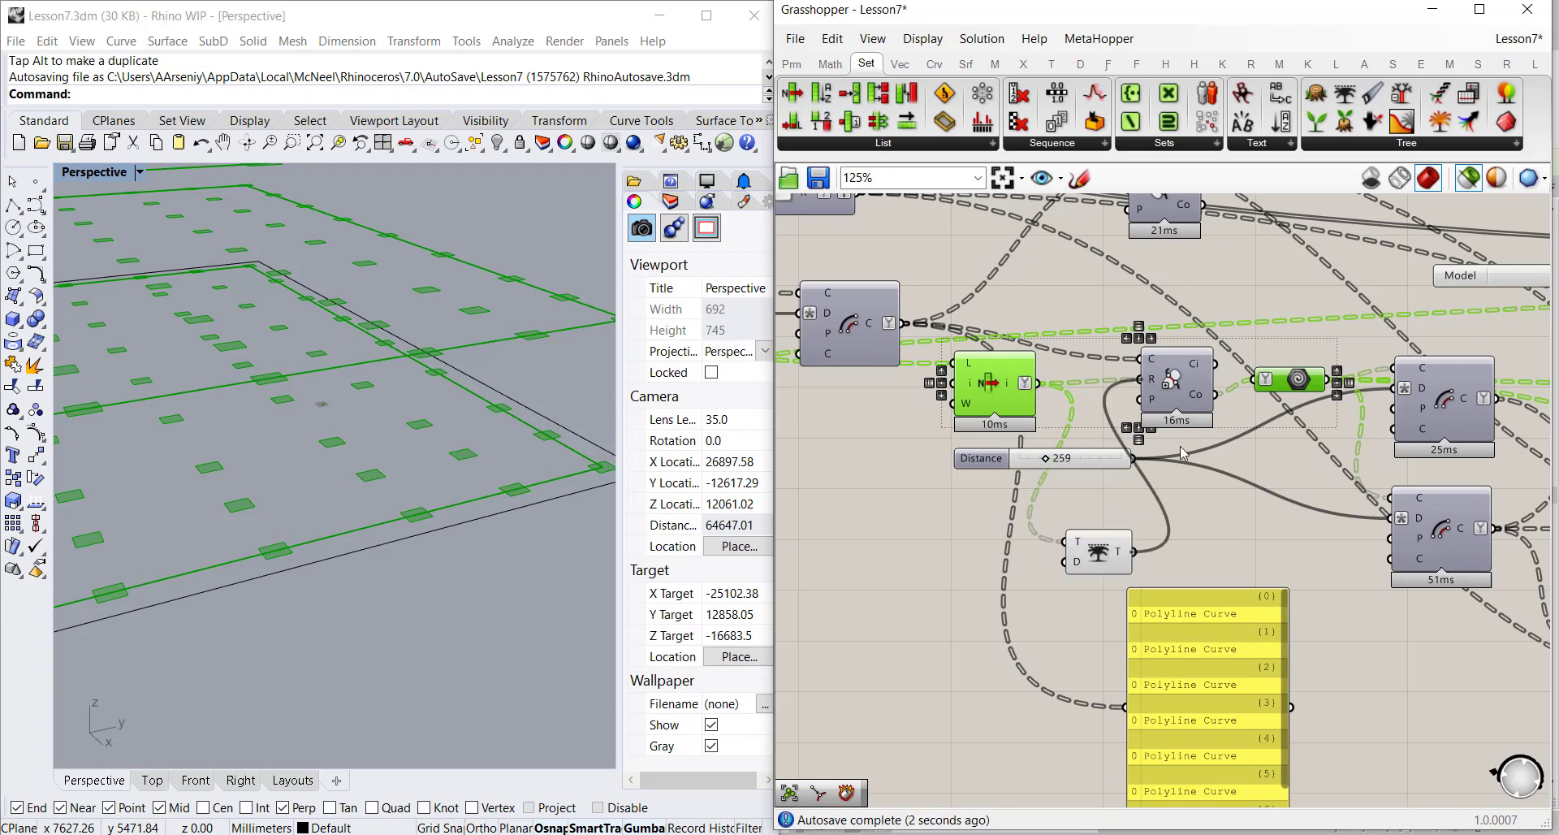
Preview the trimmed curves in the Curve parameter and the walls generated by the wall component
left_click_drag(1297, 381, 1303, 384)
left_click(1304, 385)
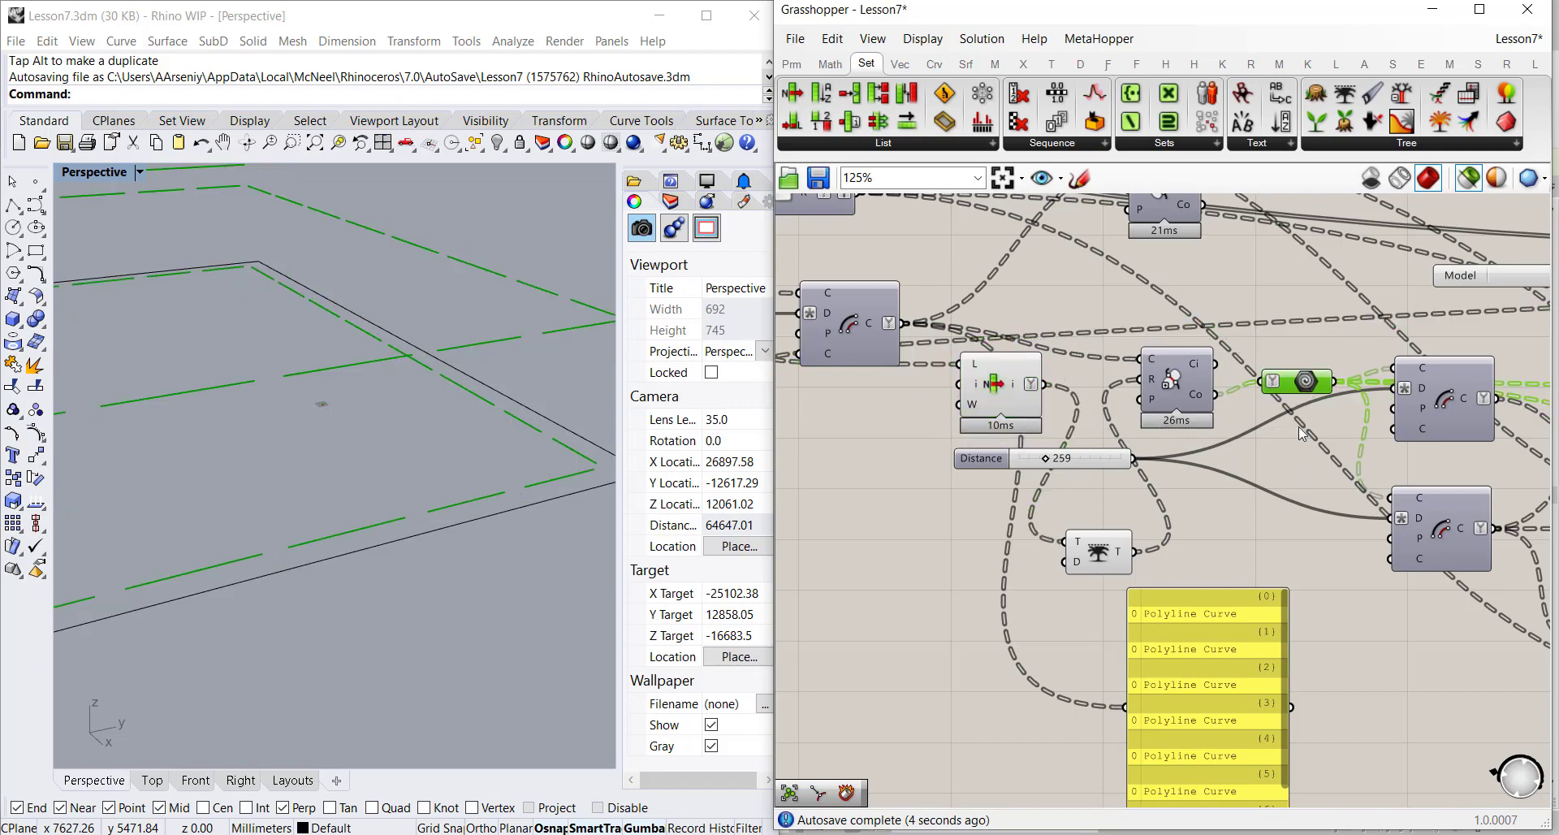
scroll(1302, 433, "down", 5)
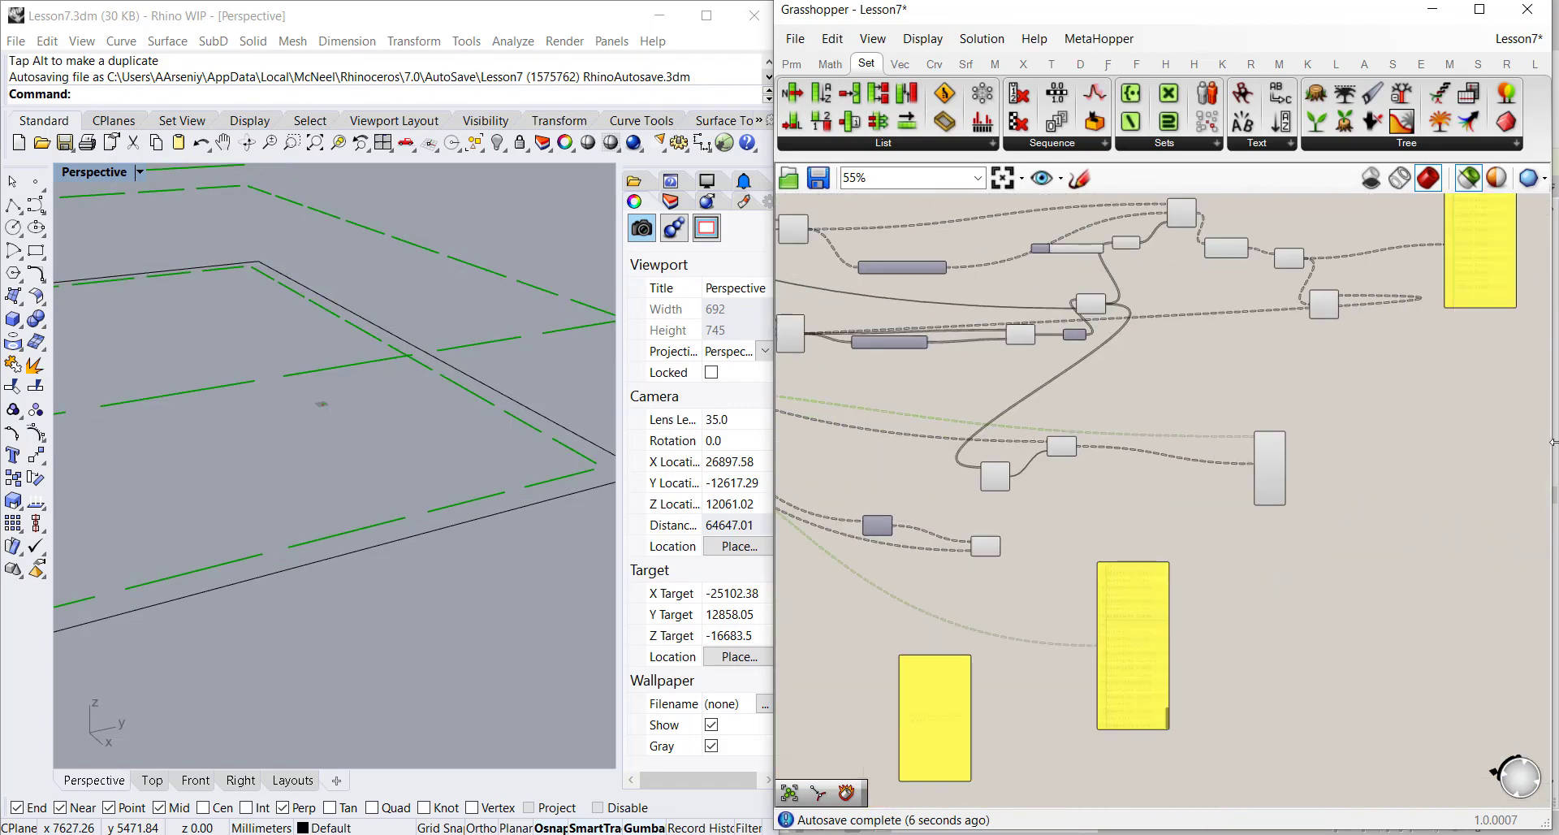
scroll(1284, 456, "up", 4)
left_click(1272, 441)
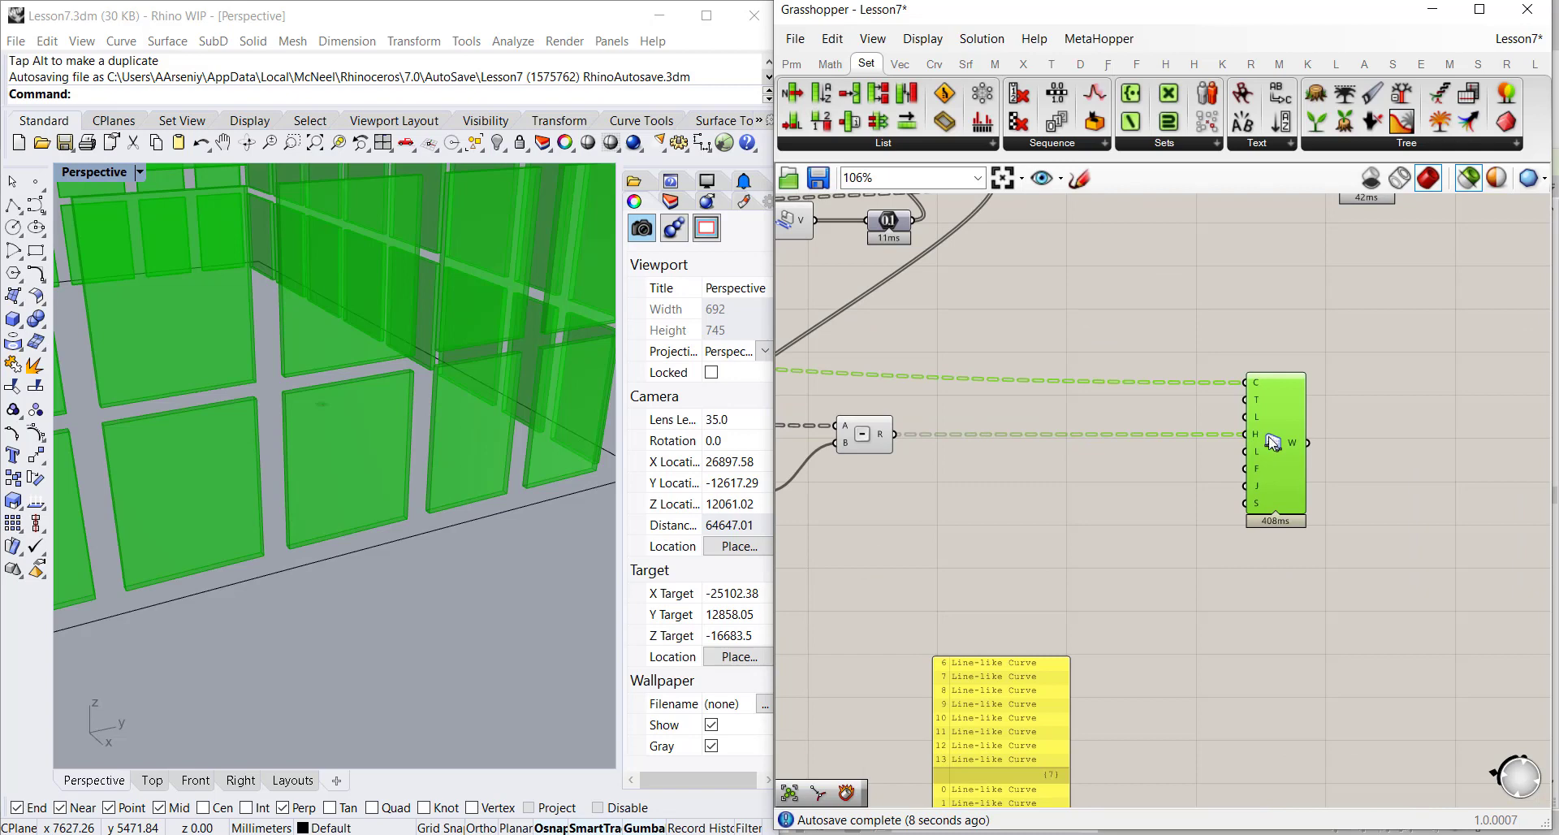
scroll(1272, 441, "down", 2)
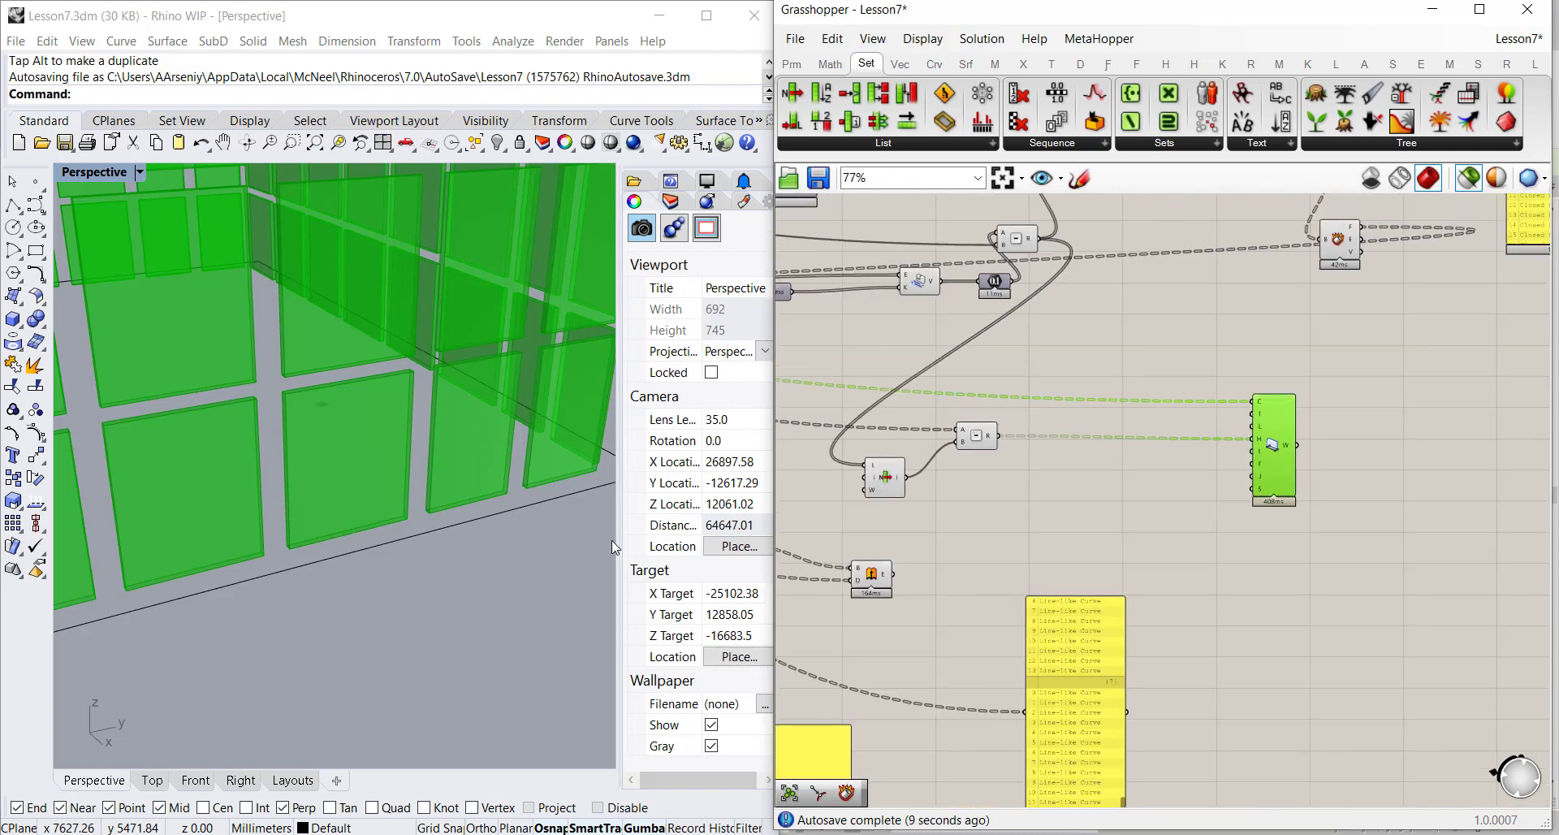
Switch to Revit and inspect a Generic - 8" wall between the columns and the whole building in the 3D view
left_click(660, 15)
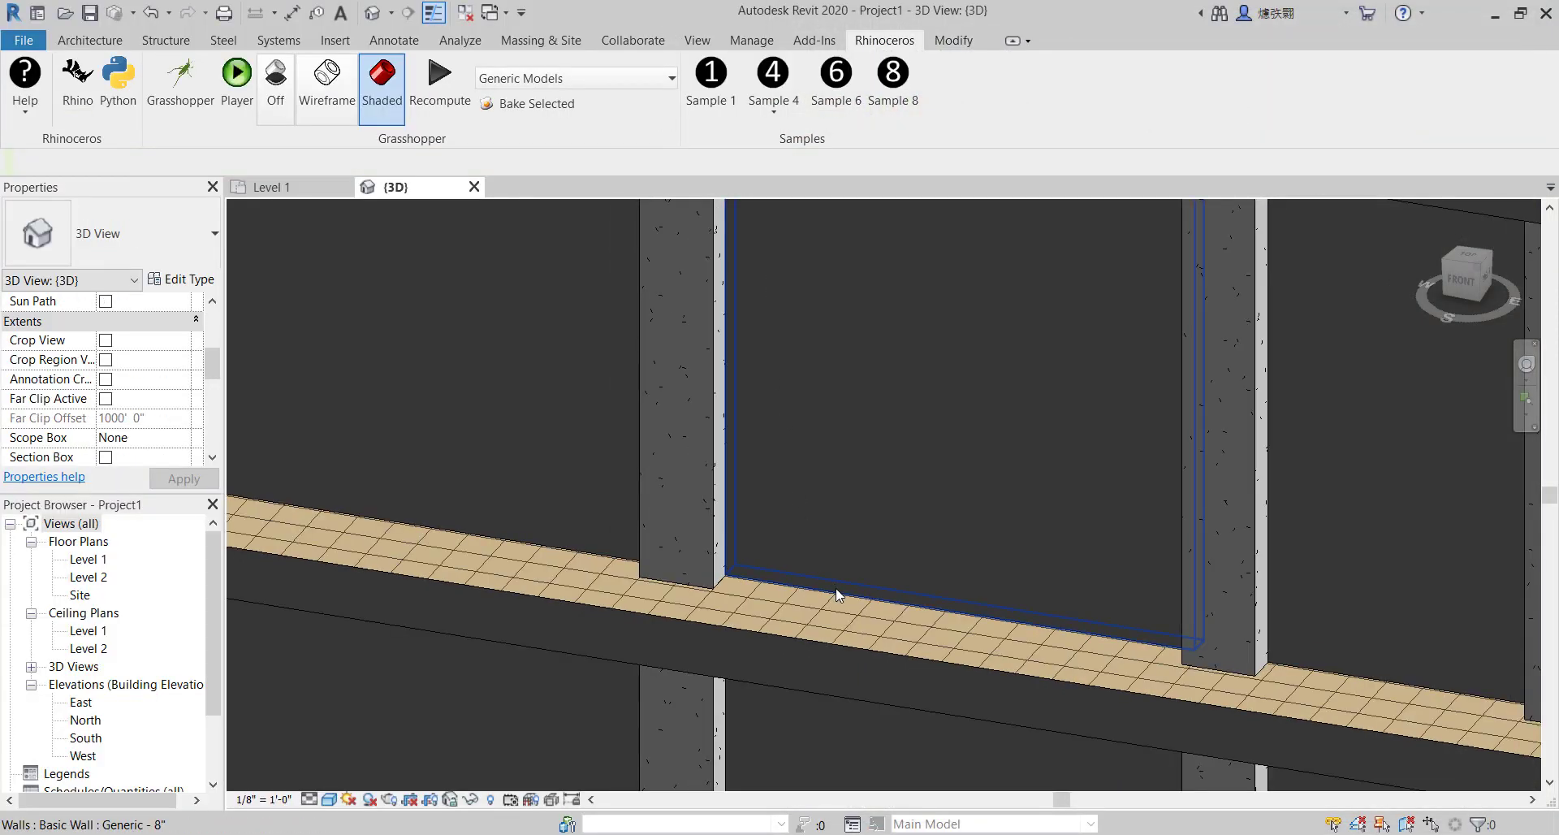
left_click(837, 595)
scroll(802, 645, "down", 5)
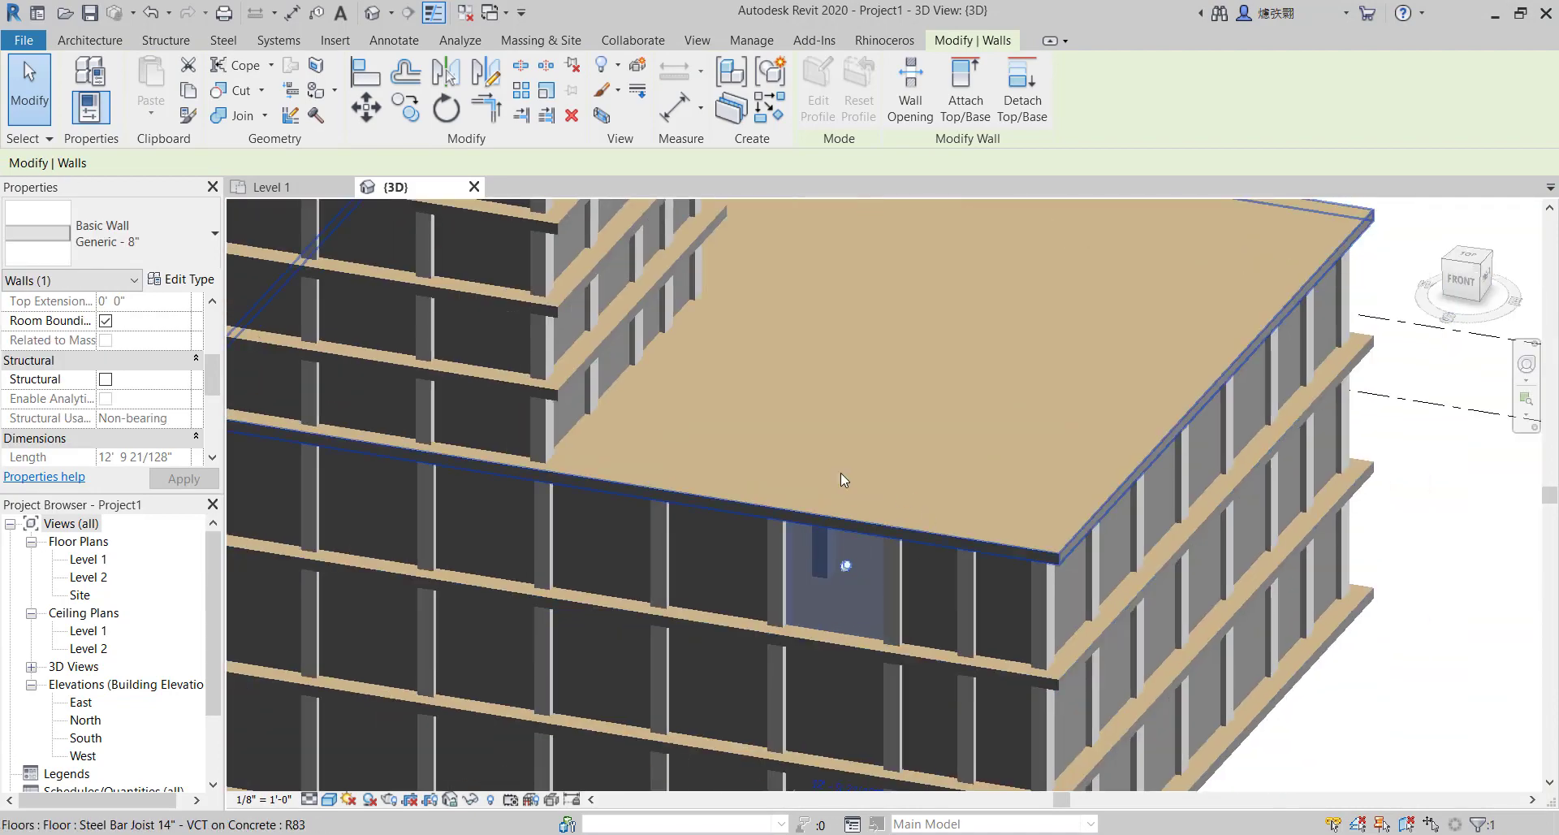
middle_click_drag(840, 479, 1072, 386)
middle_click_drag(834, 538, 647, 286)
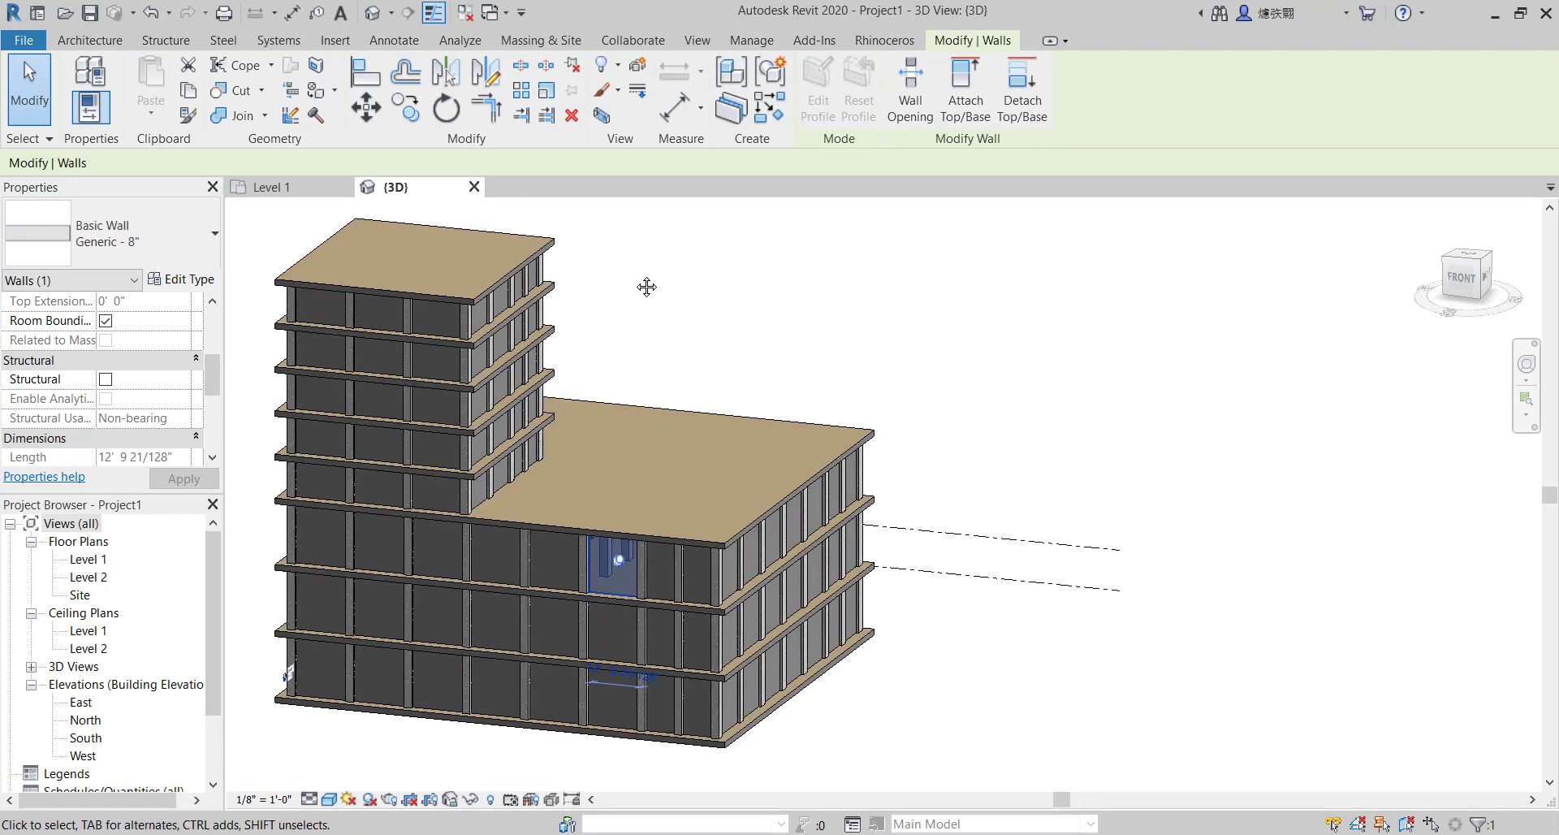
left_click(638, 282)
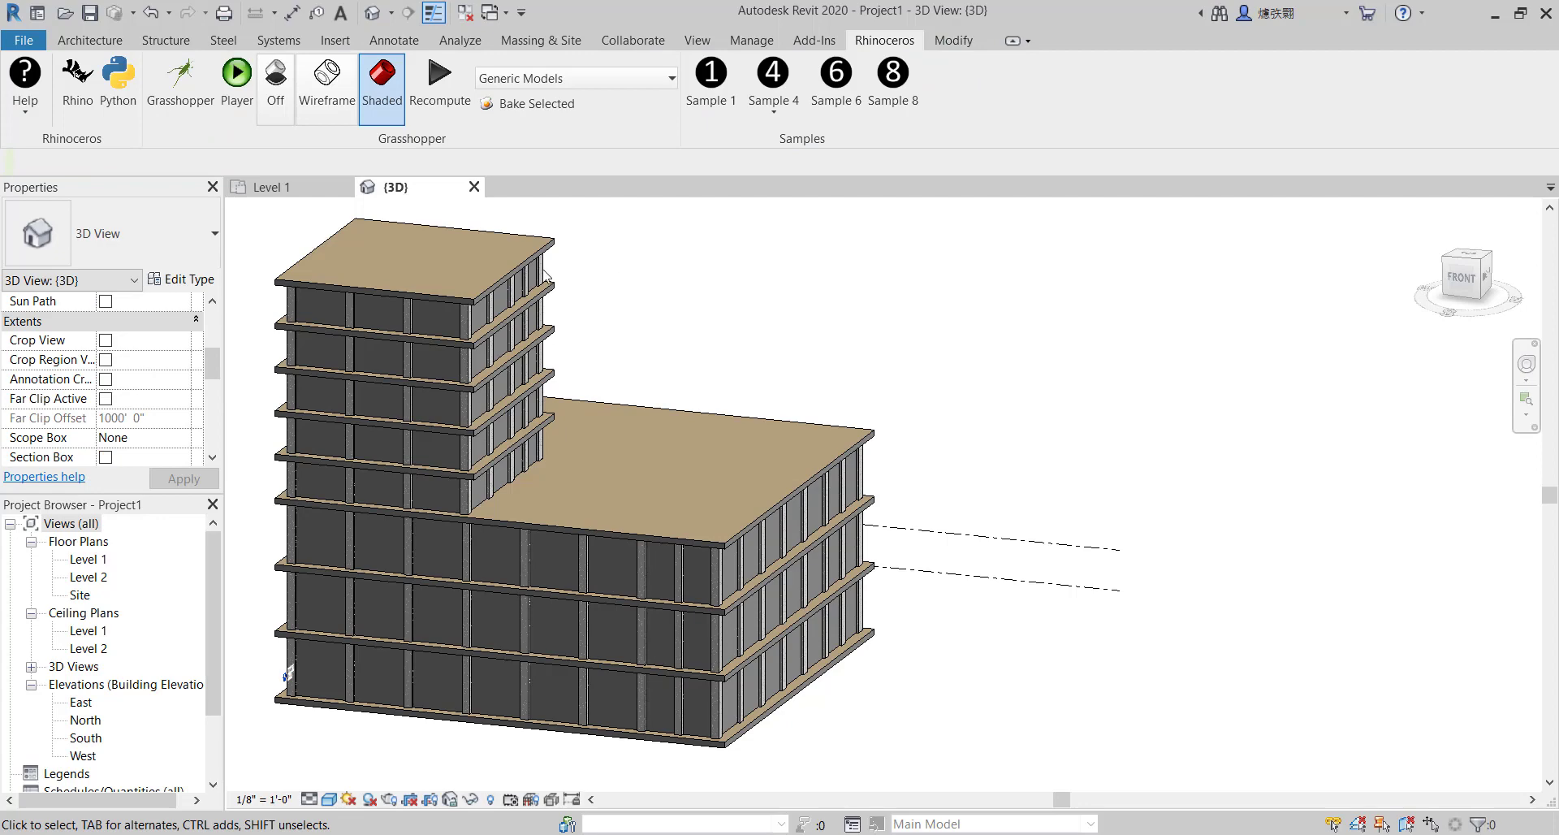
Return to the Grasshopper definition and narrow its window so the Revit building stays in view
left_click(180, 82)
scroll(1394, 378, "down", 10)
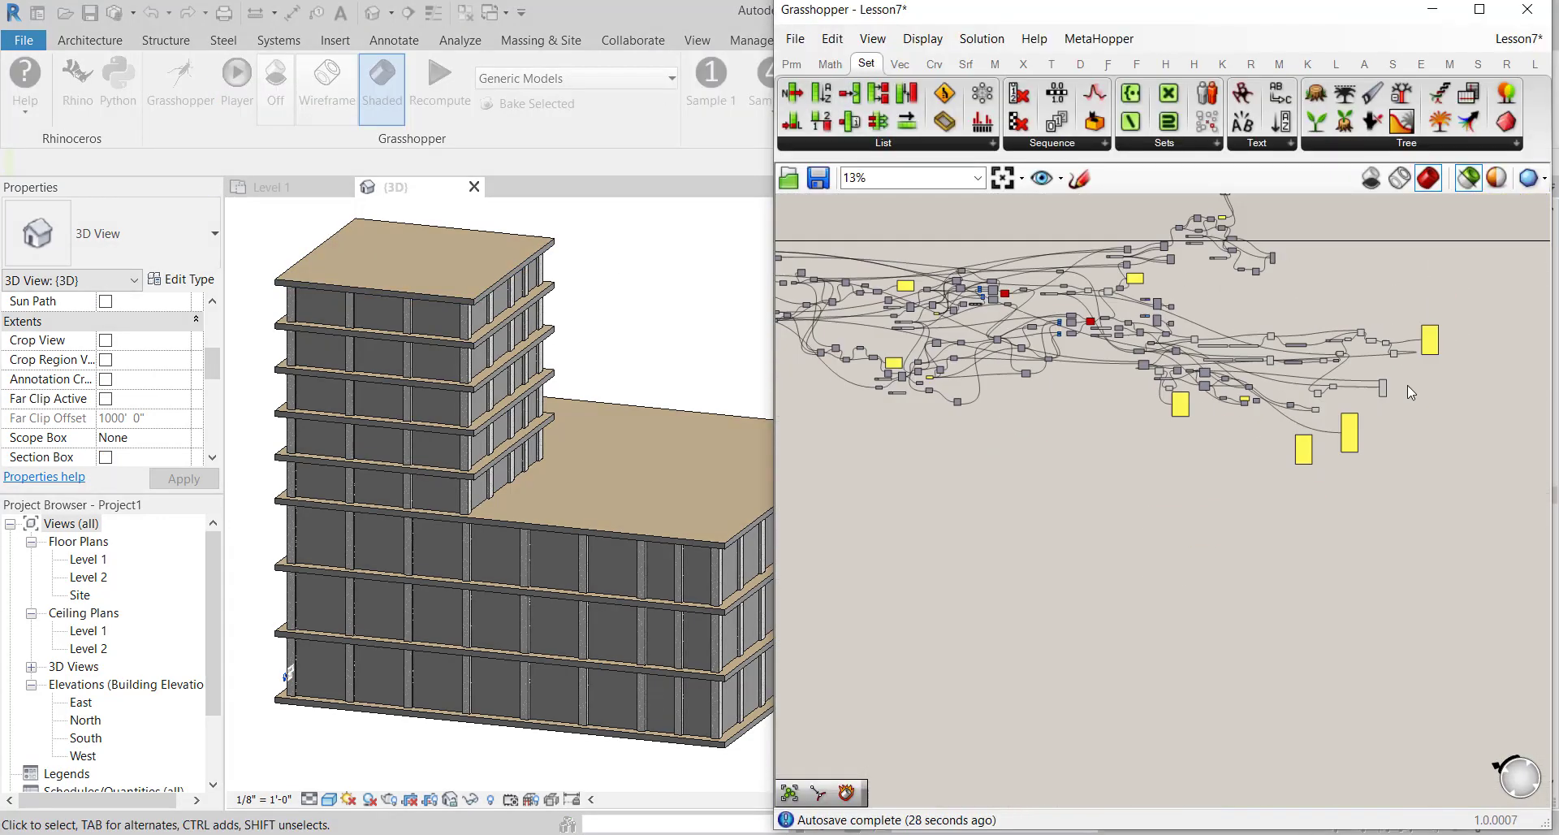
right_click_drag(1030, 448, 1503, 459)
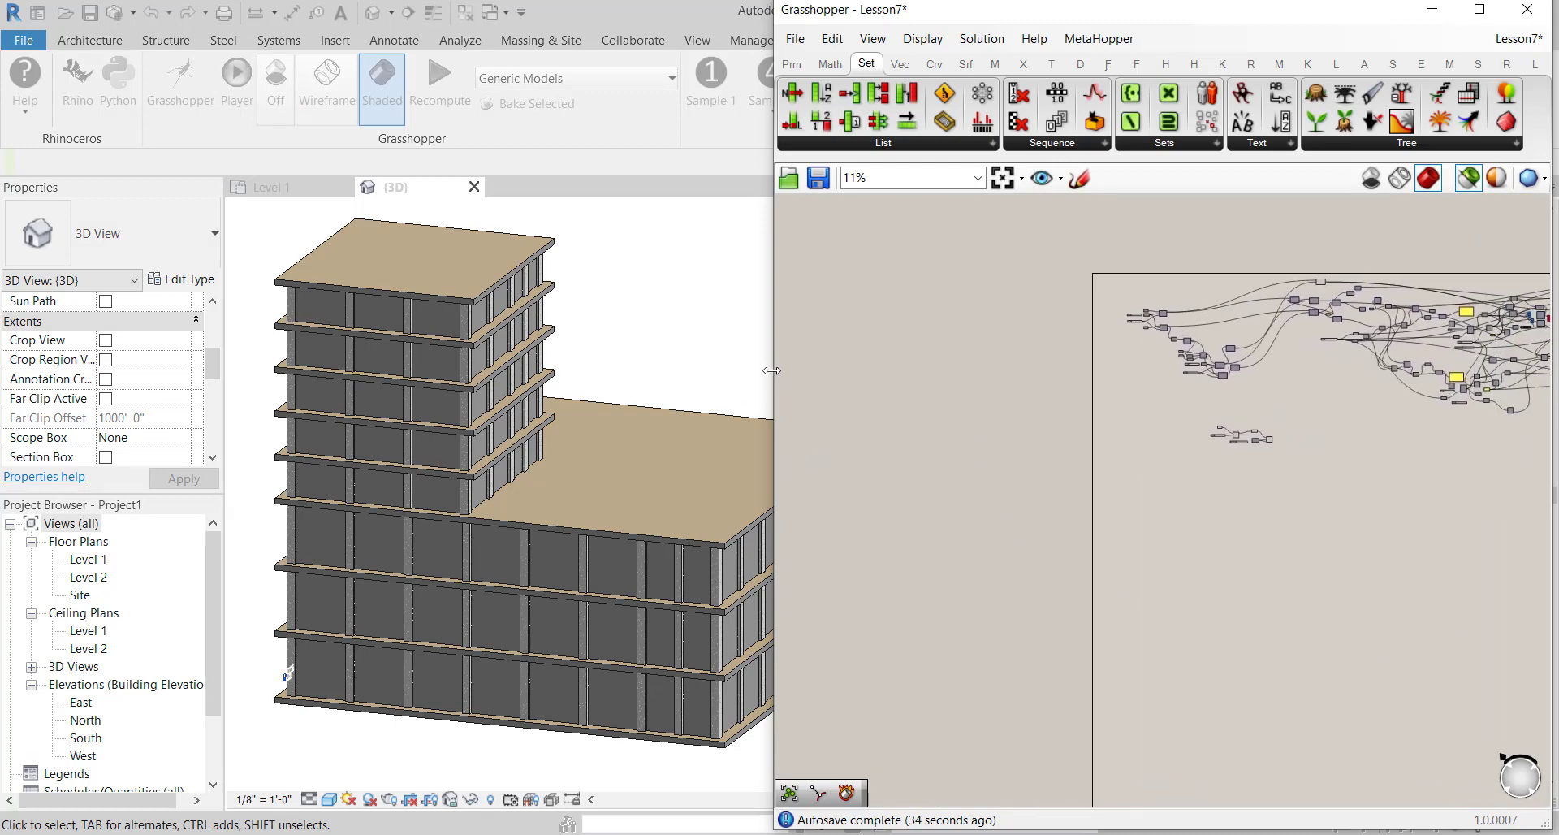
left_click_drag(776, 370, 1056, 364)
Set the Factor slider above the Count slider of 4 to 4350 to change the lower storeys' height
scroll(1167, 360, "up", 10)
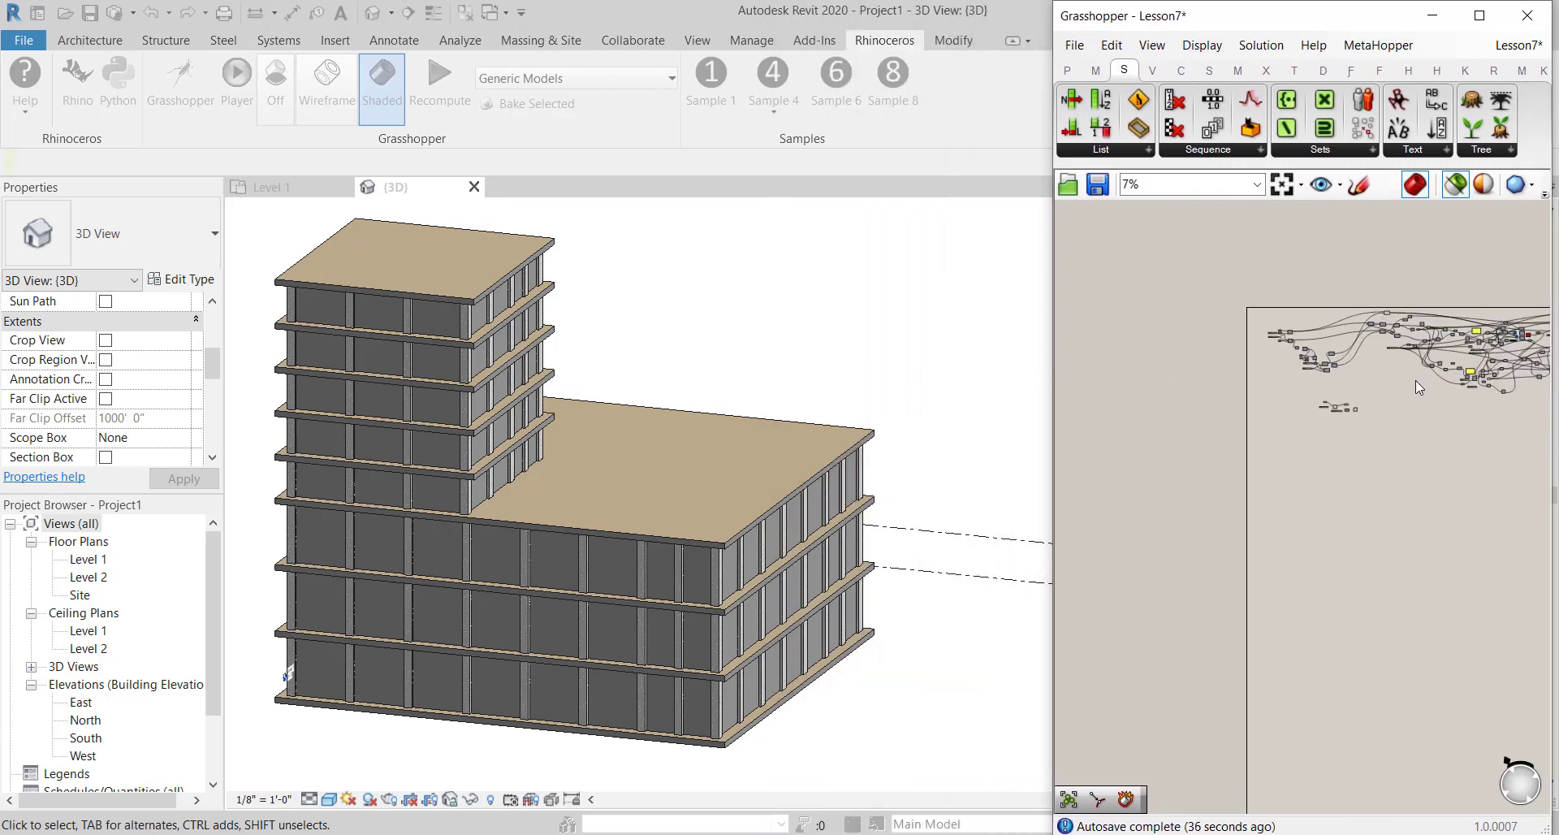
scroll(1280, 358, "up", 3)
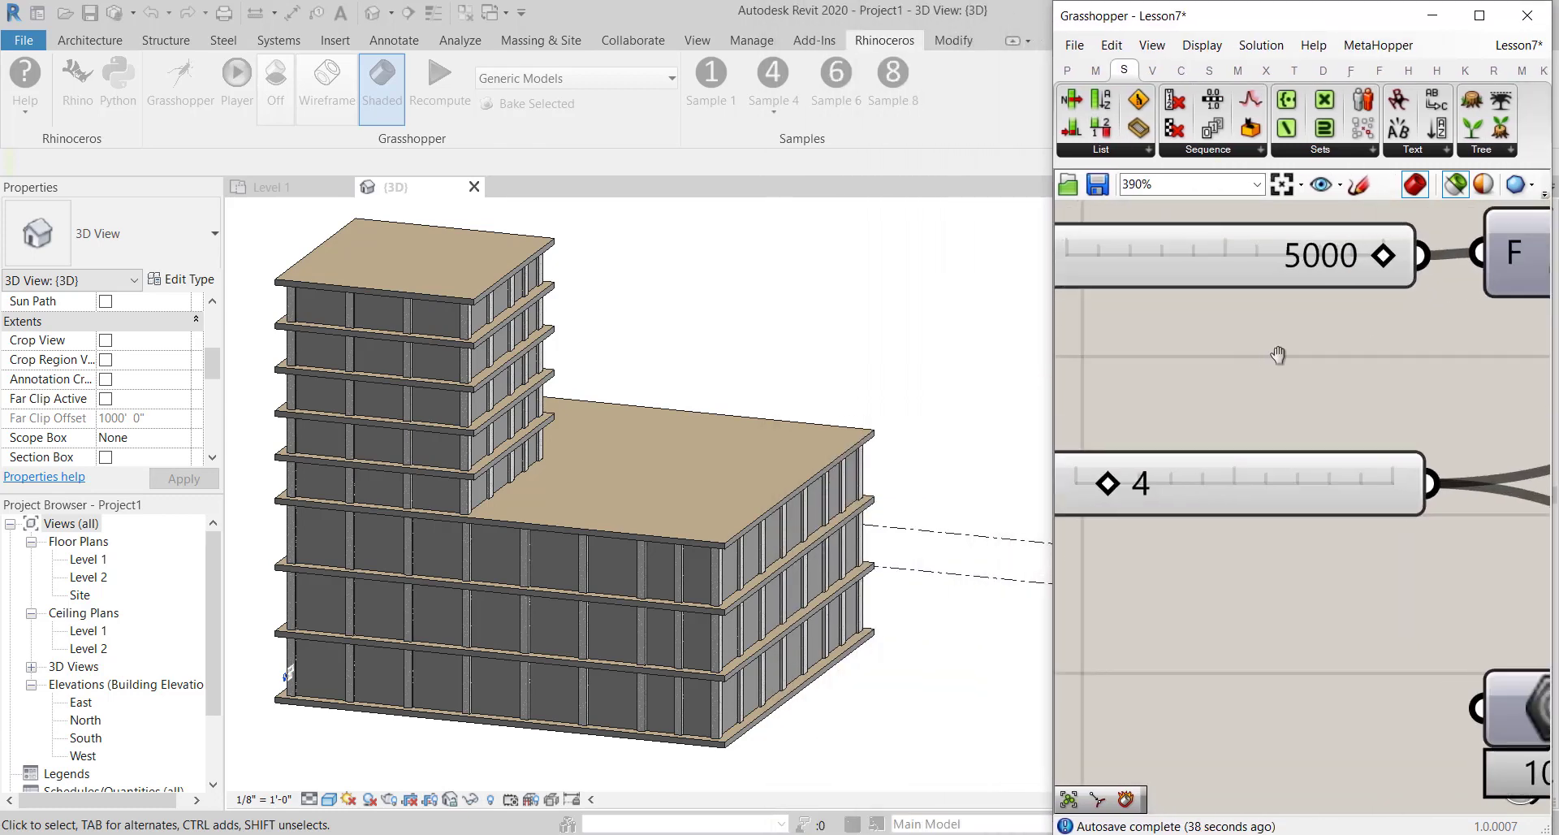
scroll(1405, 359, "down", 2)
scroll(1480, 341, "up", 2)
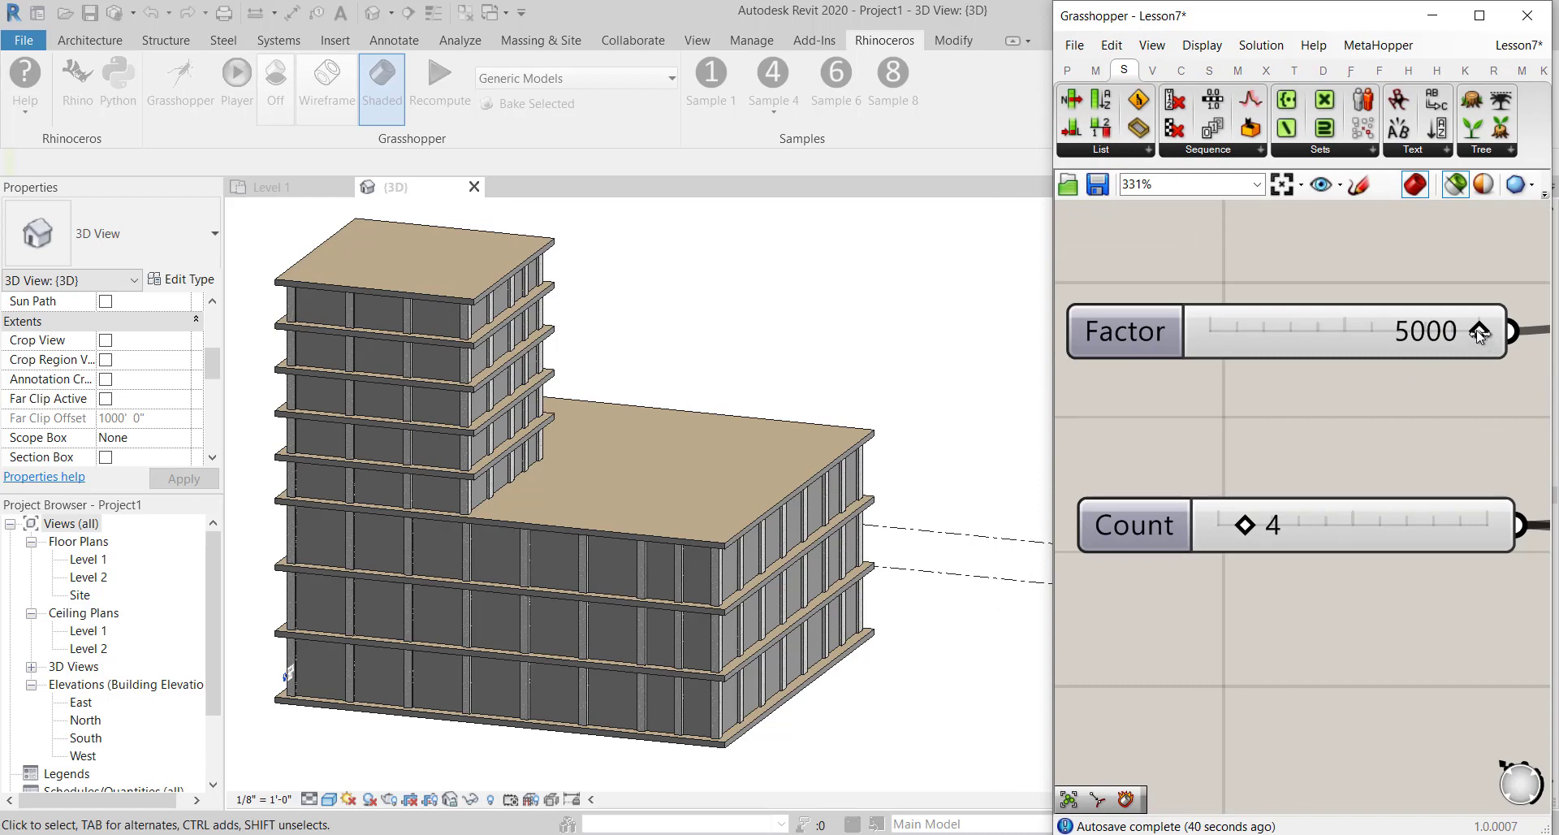
left_click_drag(1479, 340, 1409, 335)
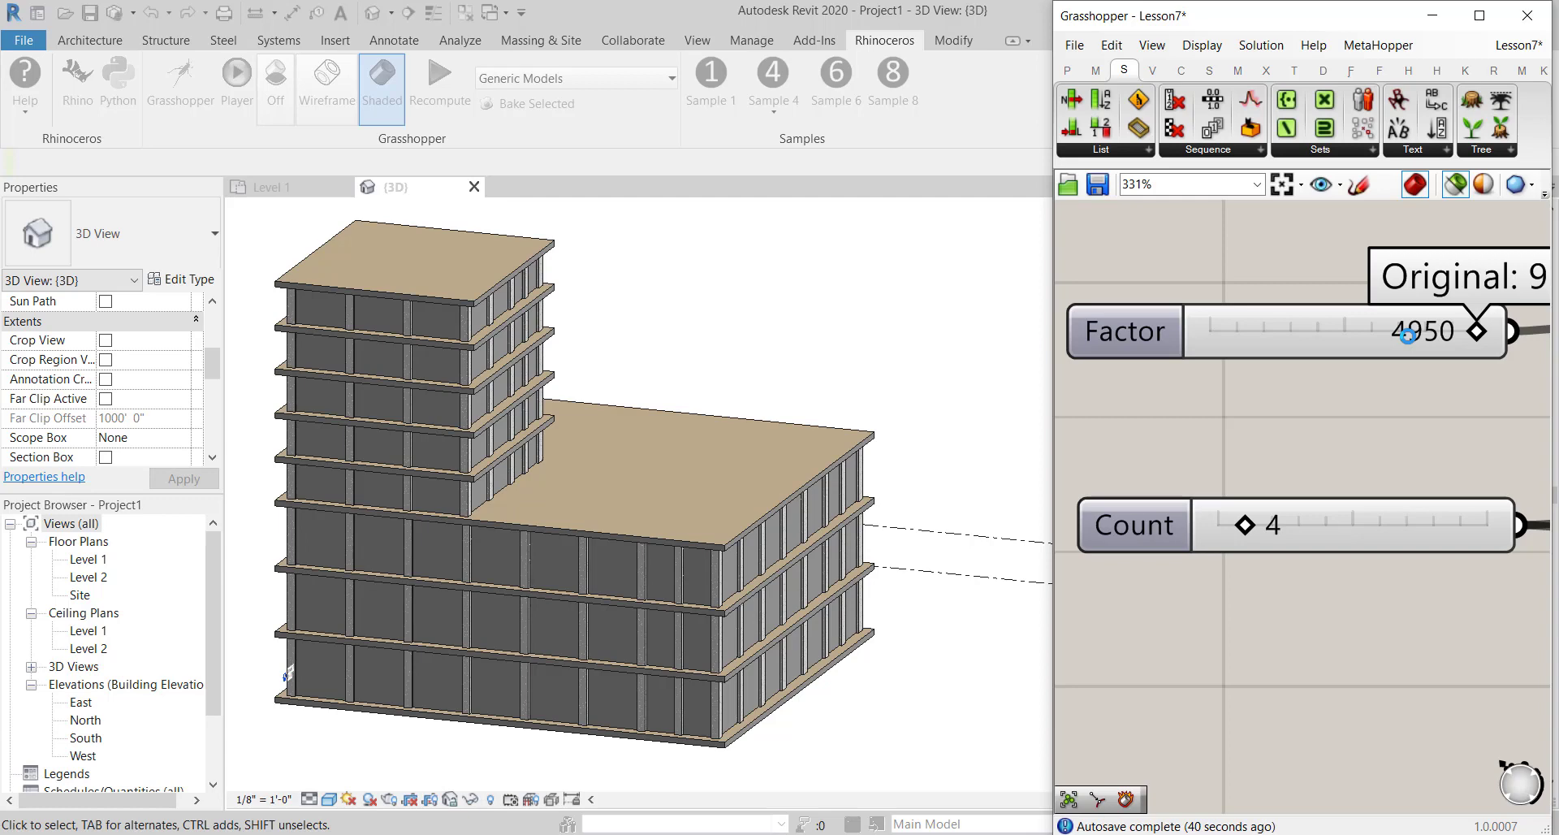
left_click_drag(1408, 334, 1409, 333)
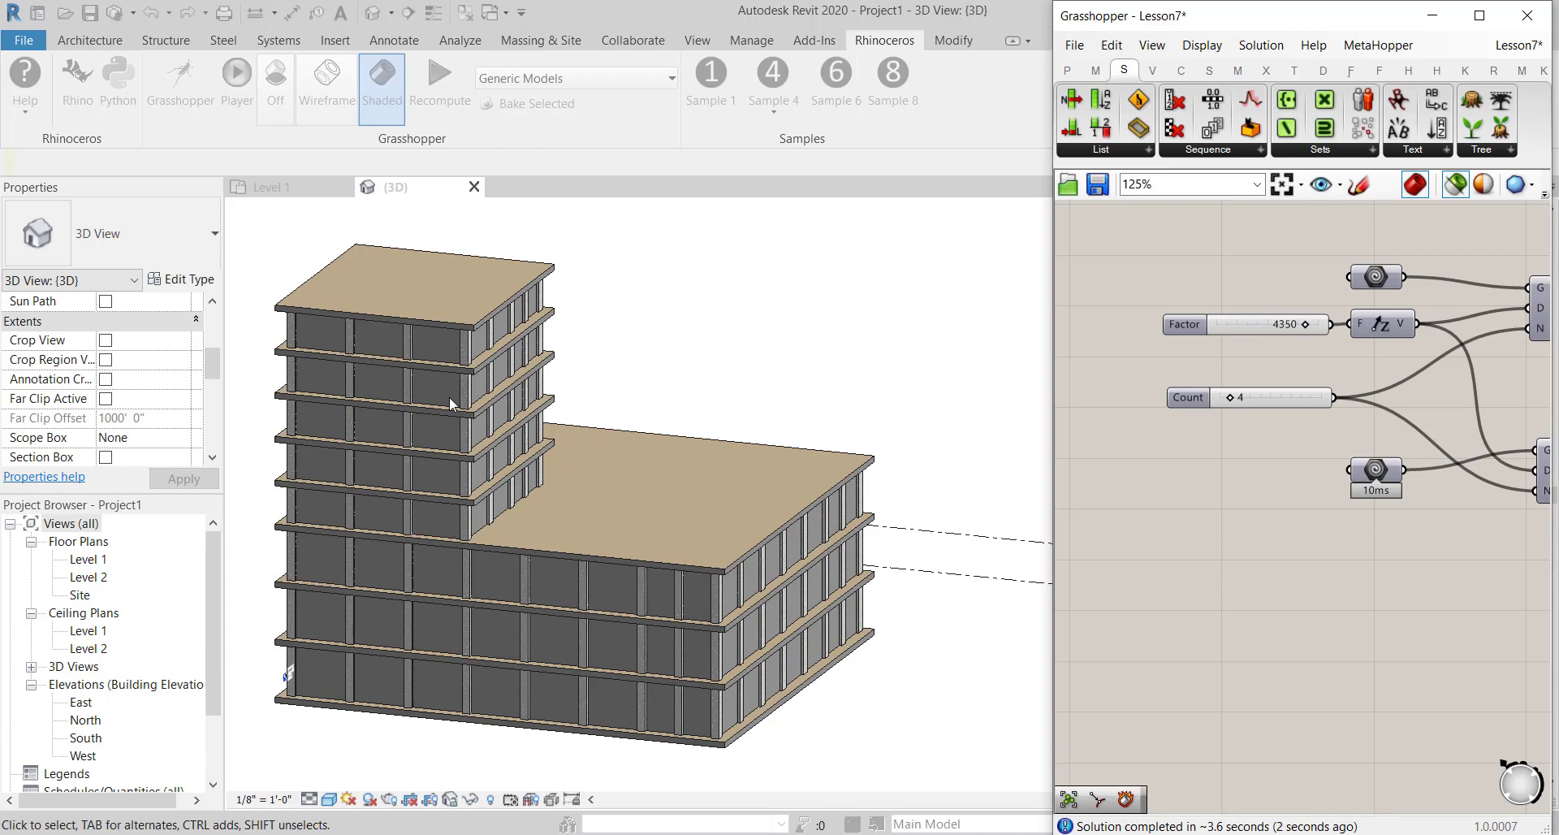
Increase the tower's Count slider, below the 3300 Factor slider, to add many more storeys
middle_click(1389, 521)
scroll(1135, 445, "down", 5)
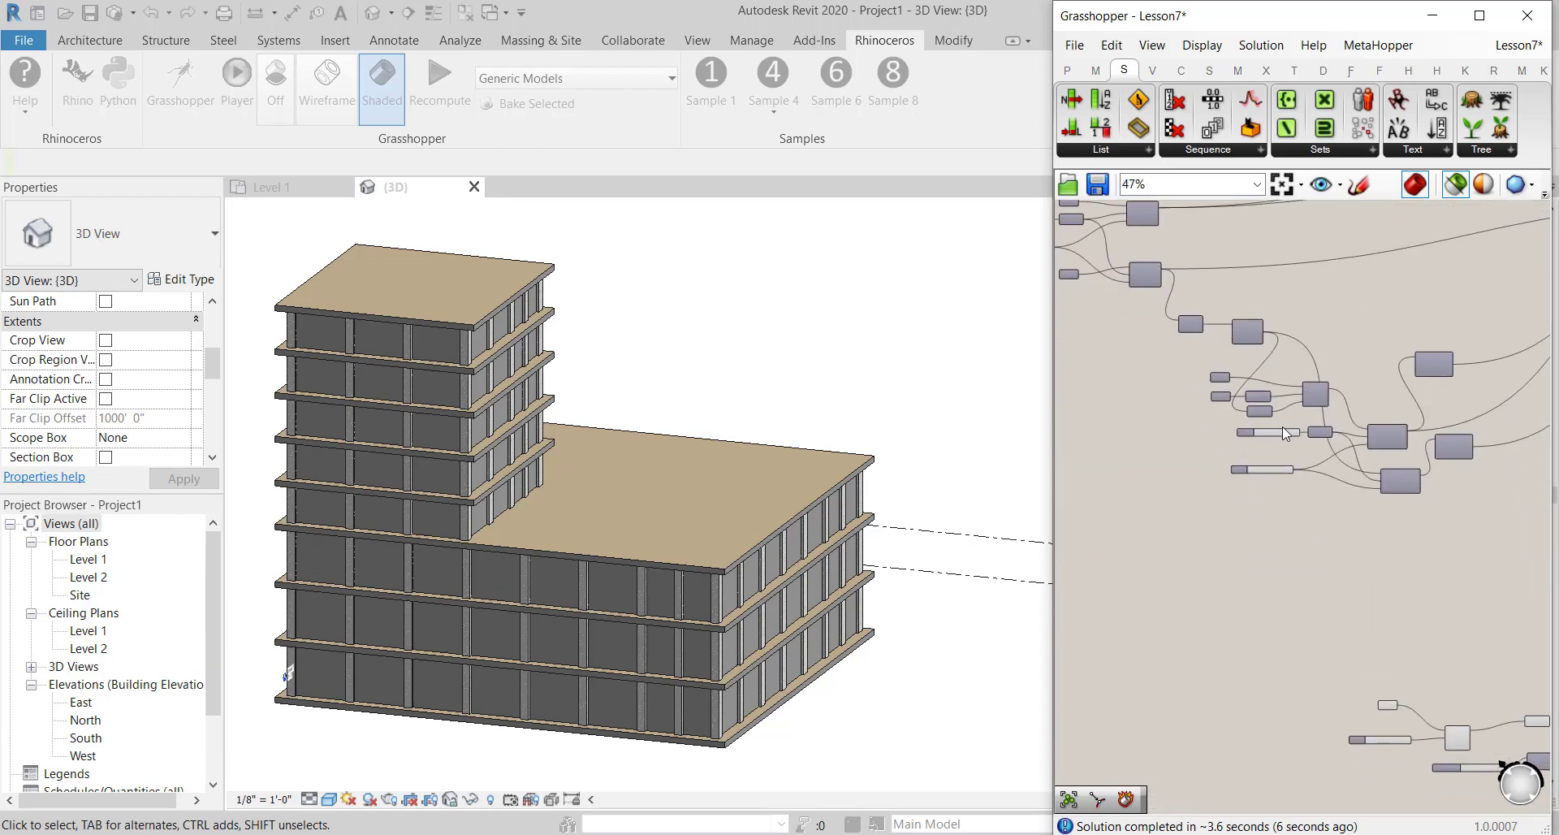
scroll(1281, 459, "up", 8)
right_click_drag(1278, 495, 1405, 354)
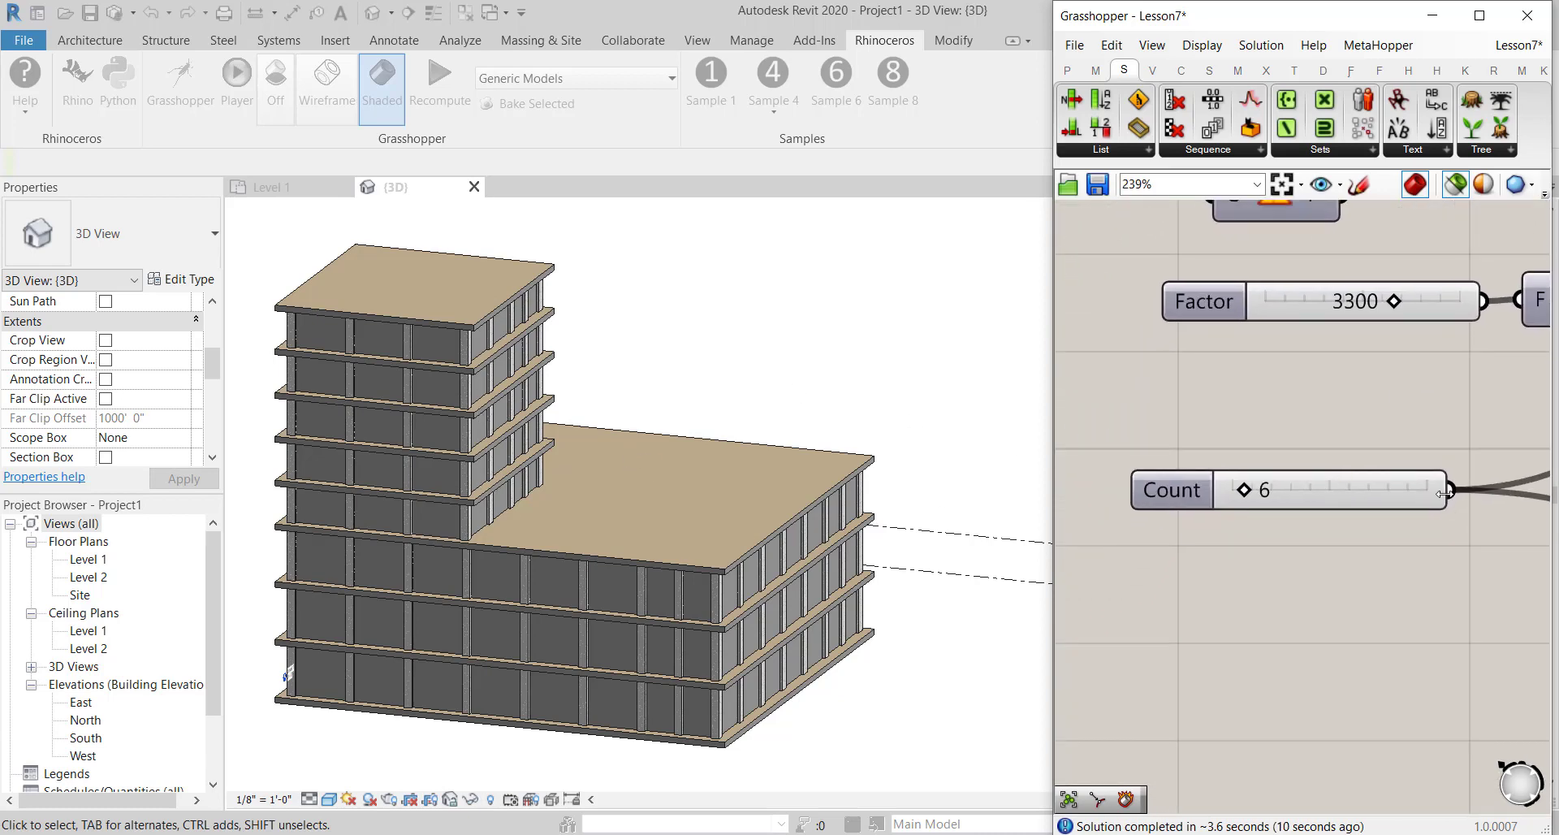
scroll(1360, 512, "up", 1)
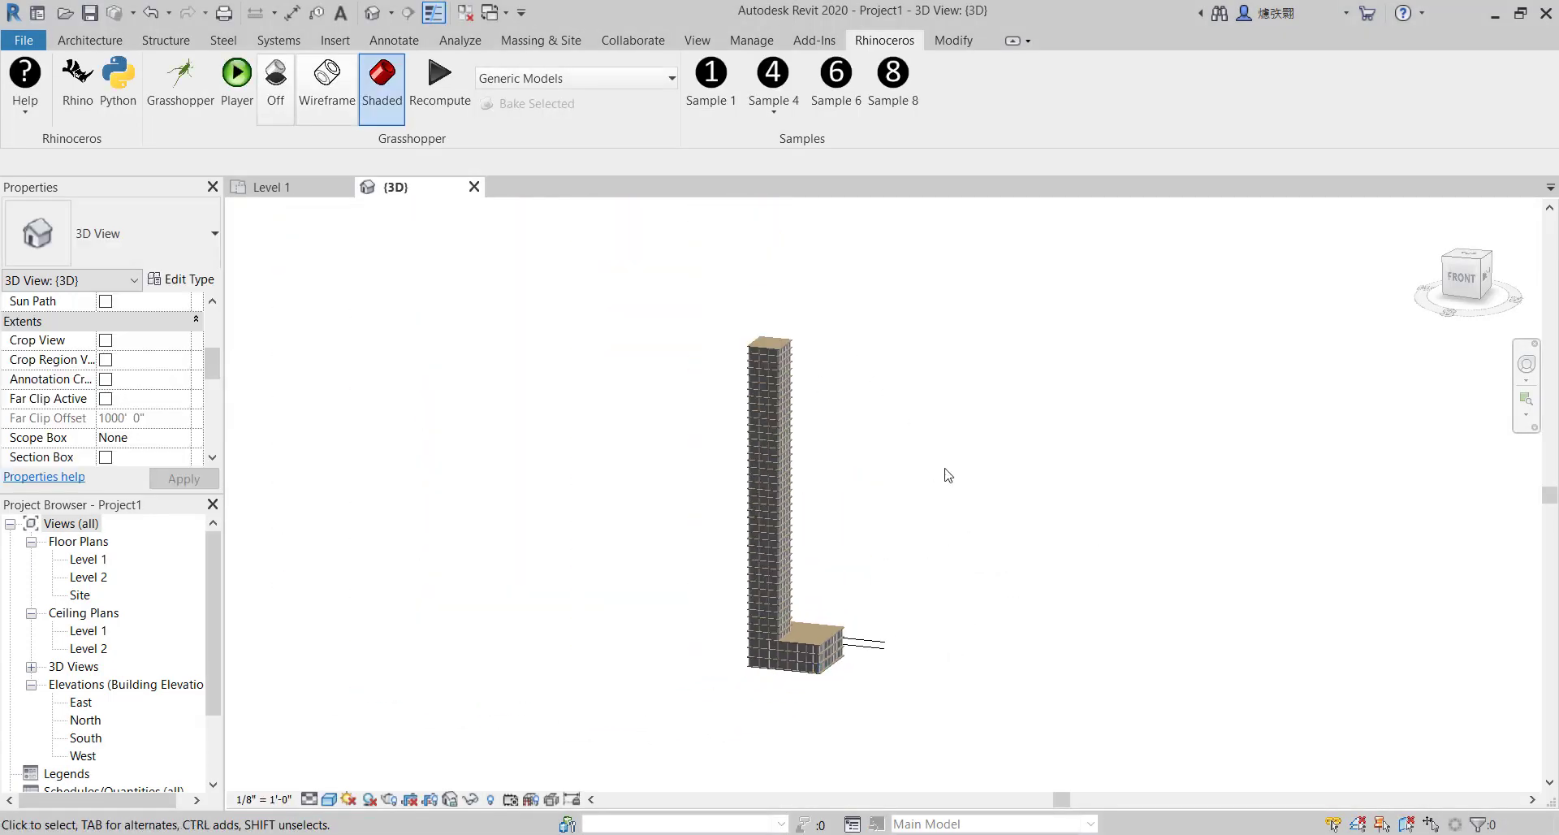
Inspect the regenerated high-rise tower and its podium in the Revit 3D view
scroll(850, 486, "up", 3)
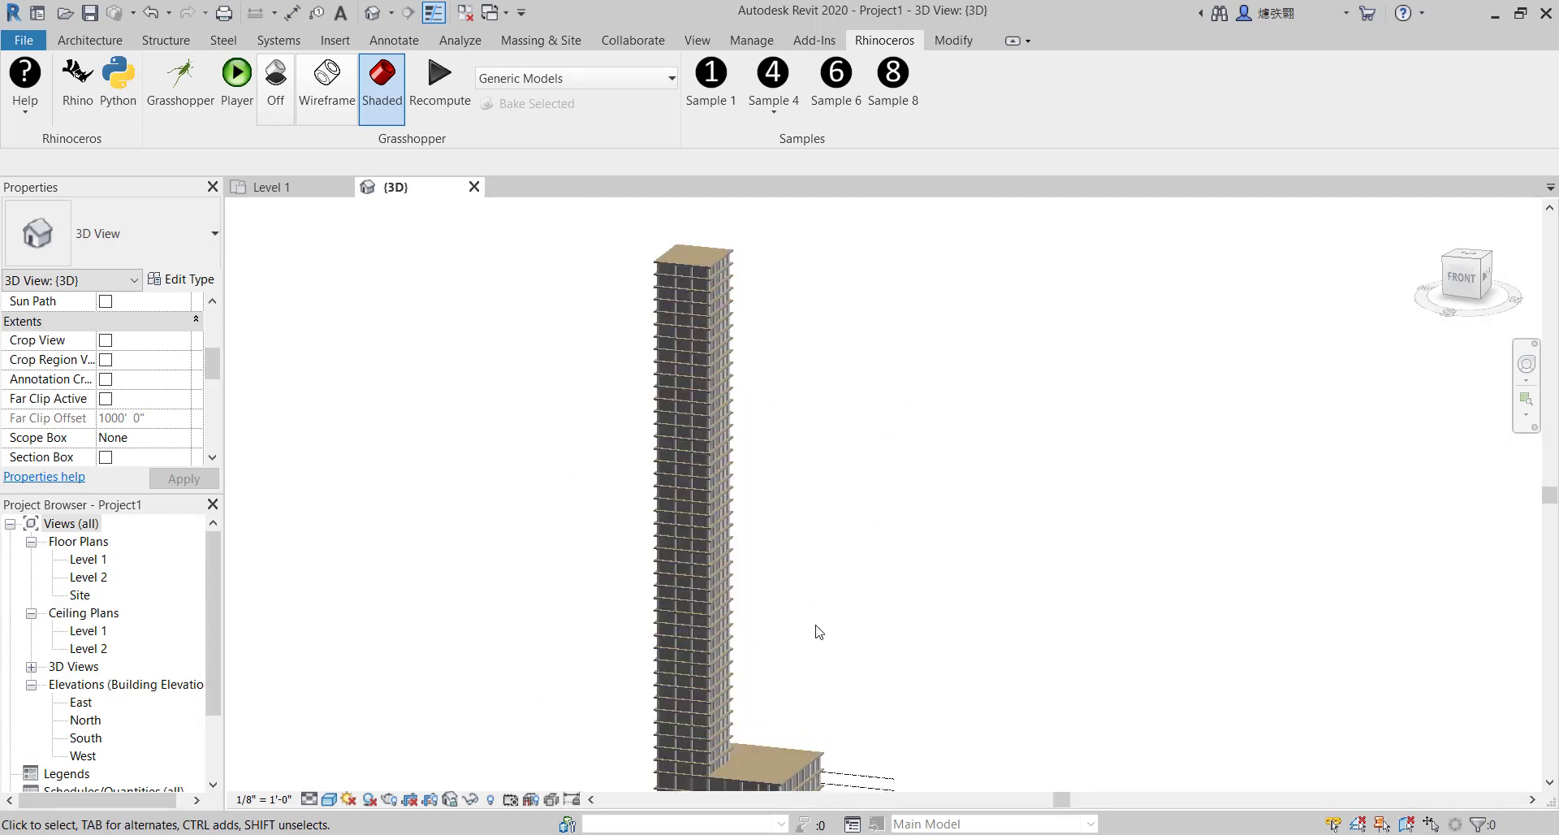
right_click(800, 494)
key("Escape")
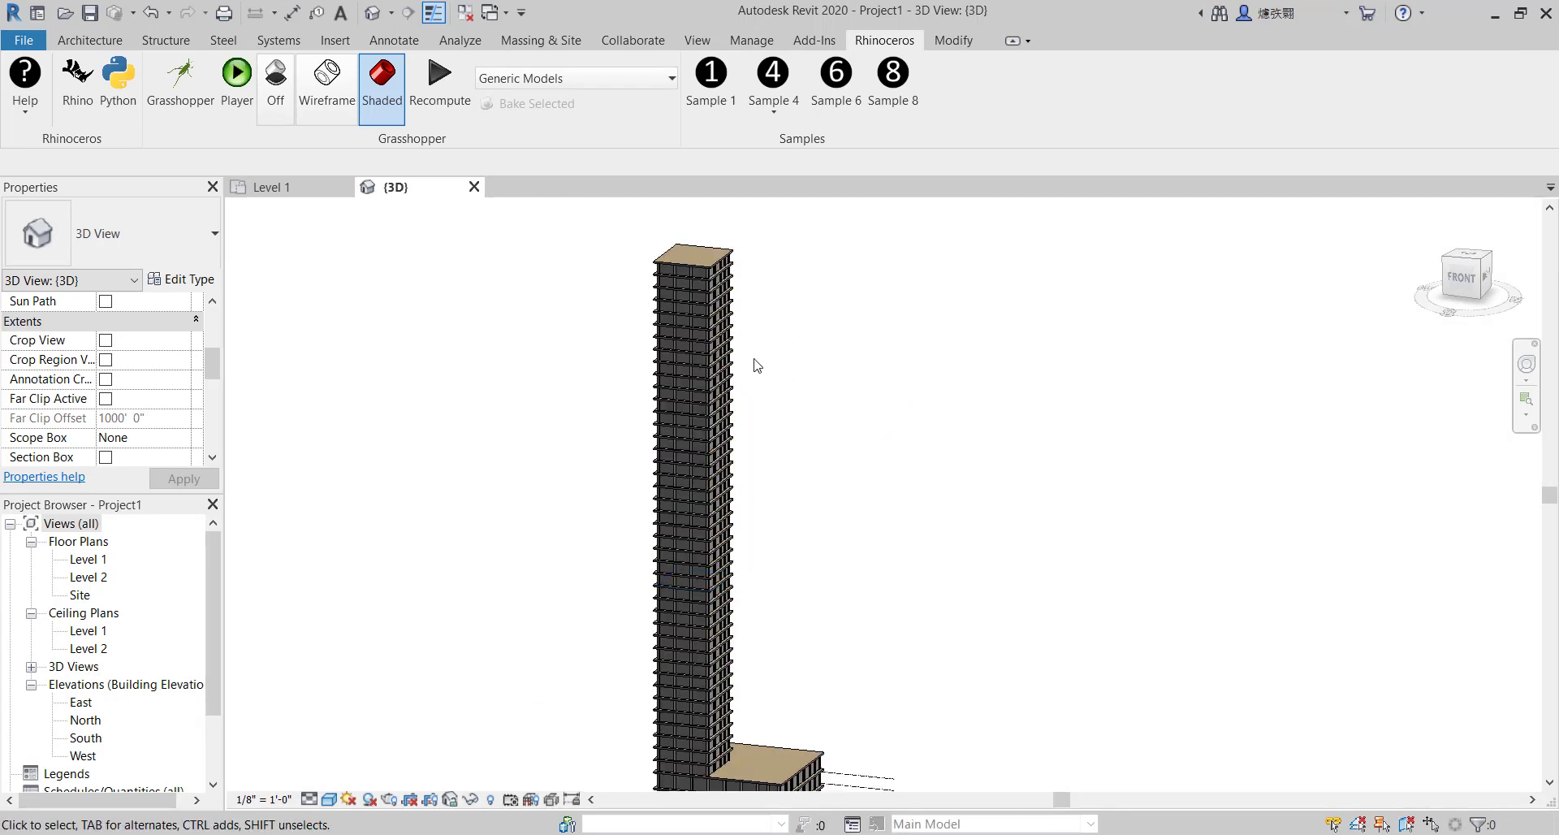
scroll(759, 365, "down", 3)
scroll(841, 453, "up", 2)
scroll(671, 457, "up", 3)
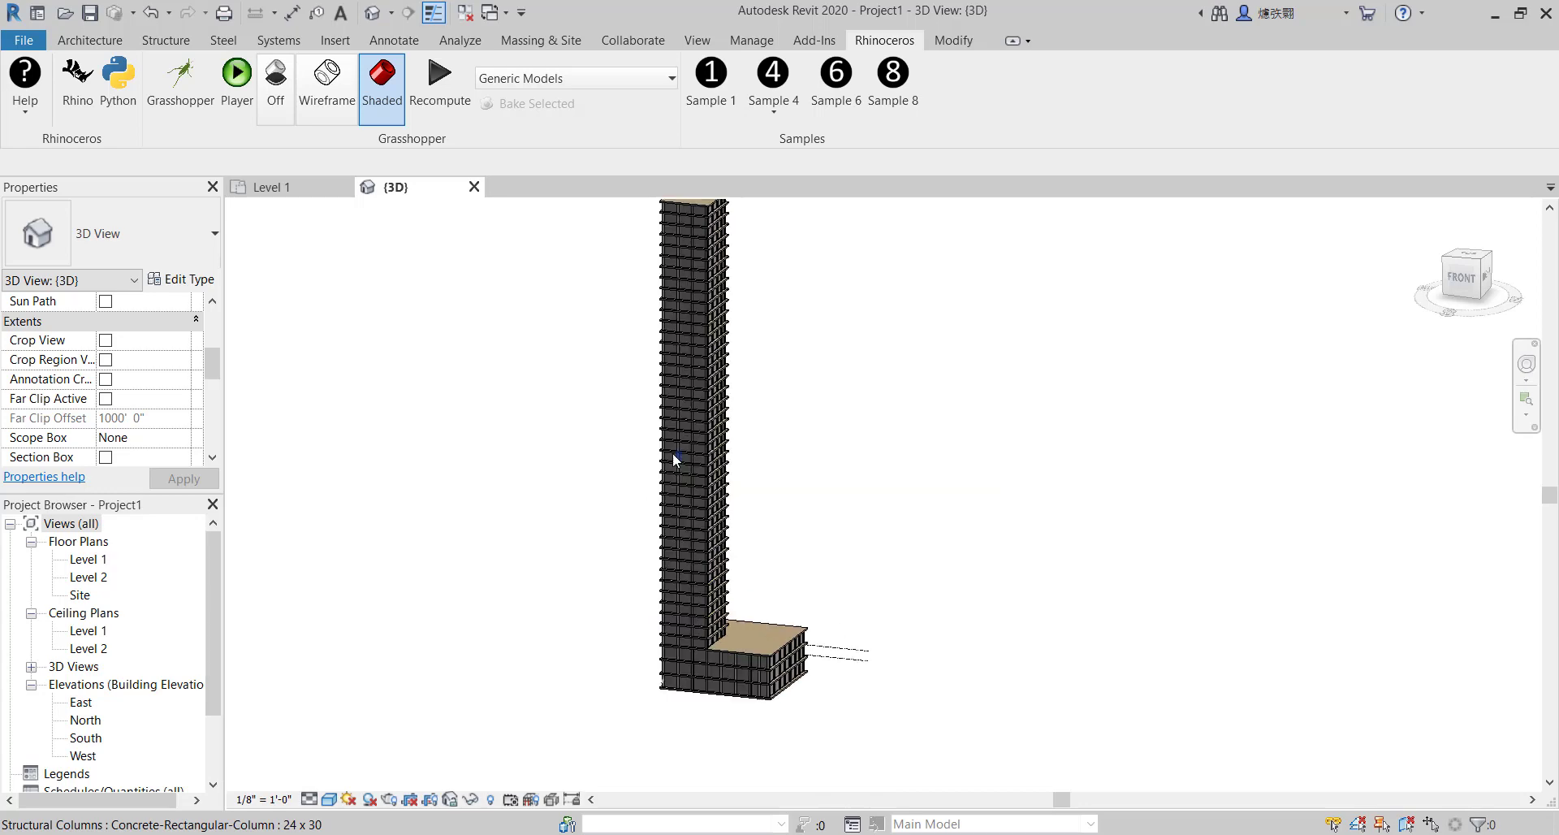